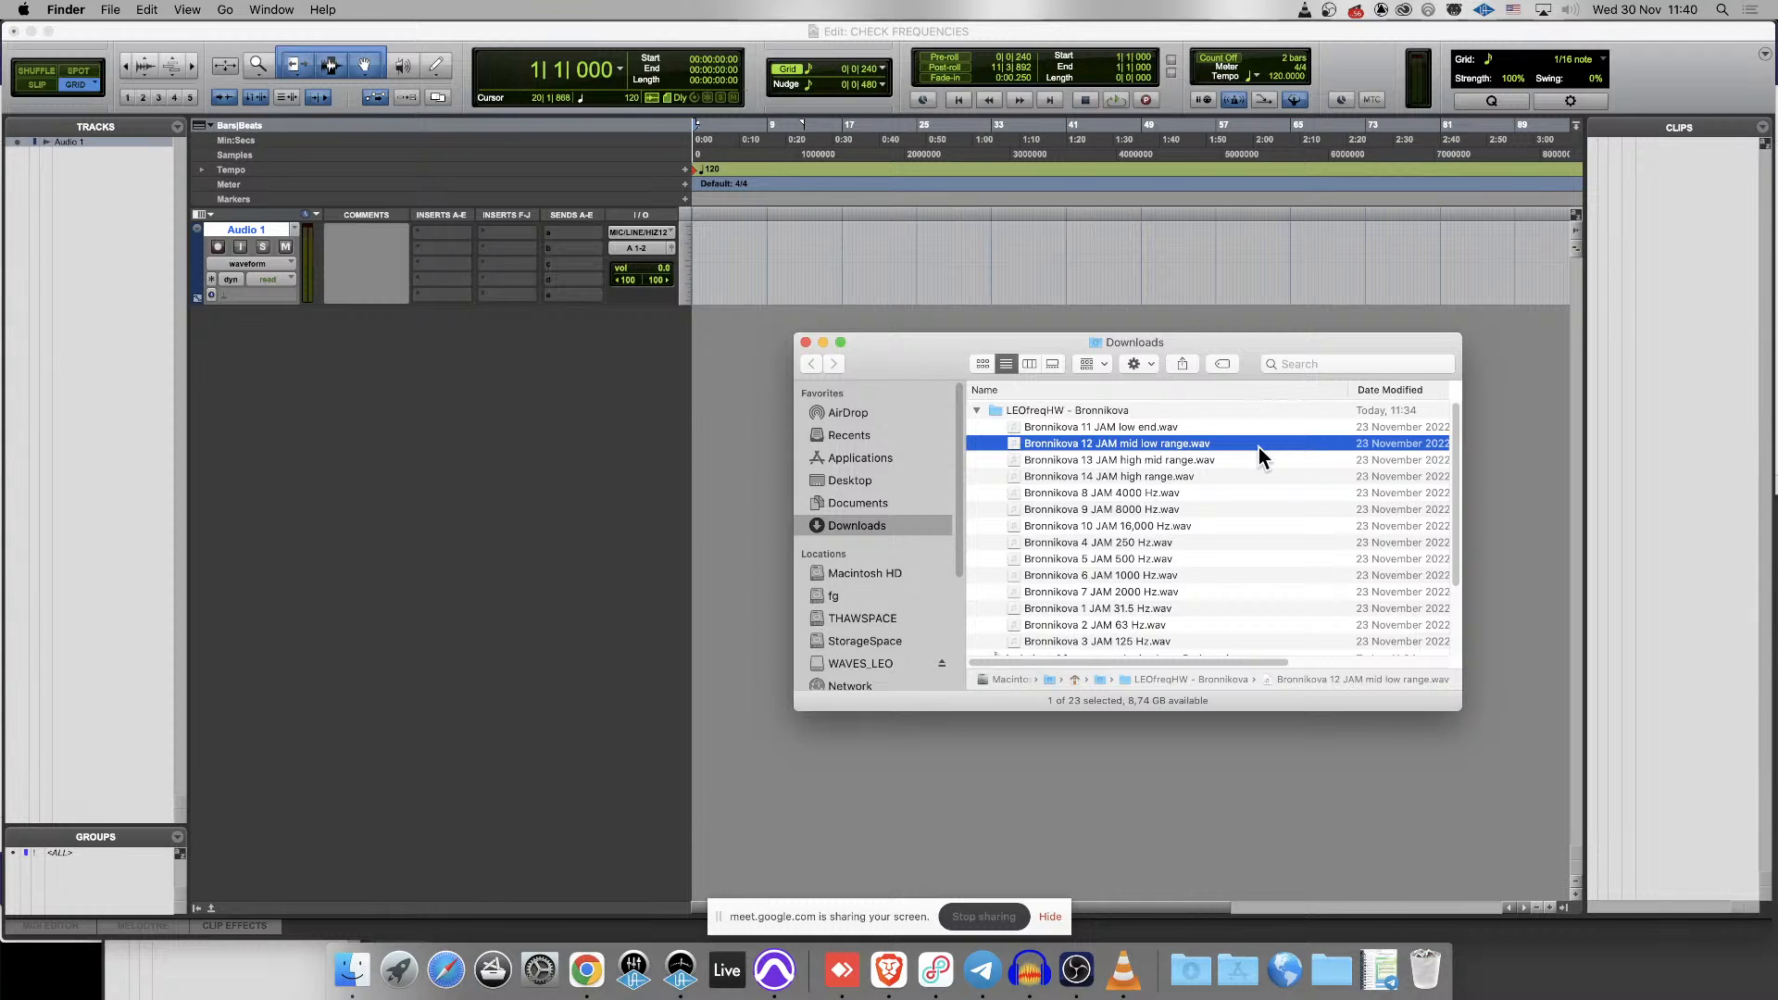
- Place the 11 JAM low end WAV file at the start of the Audio 1 track and switch the track's view to playlists
left_click(1119, 430)
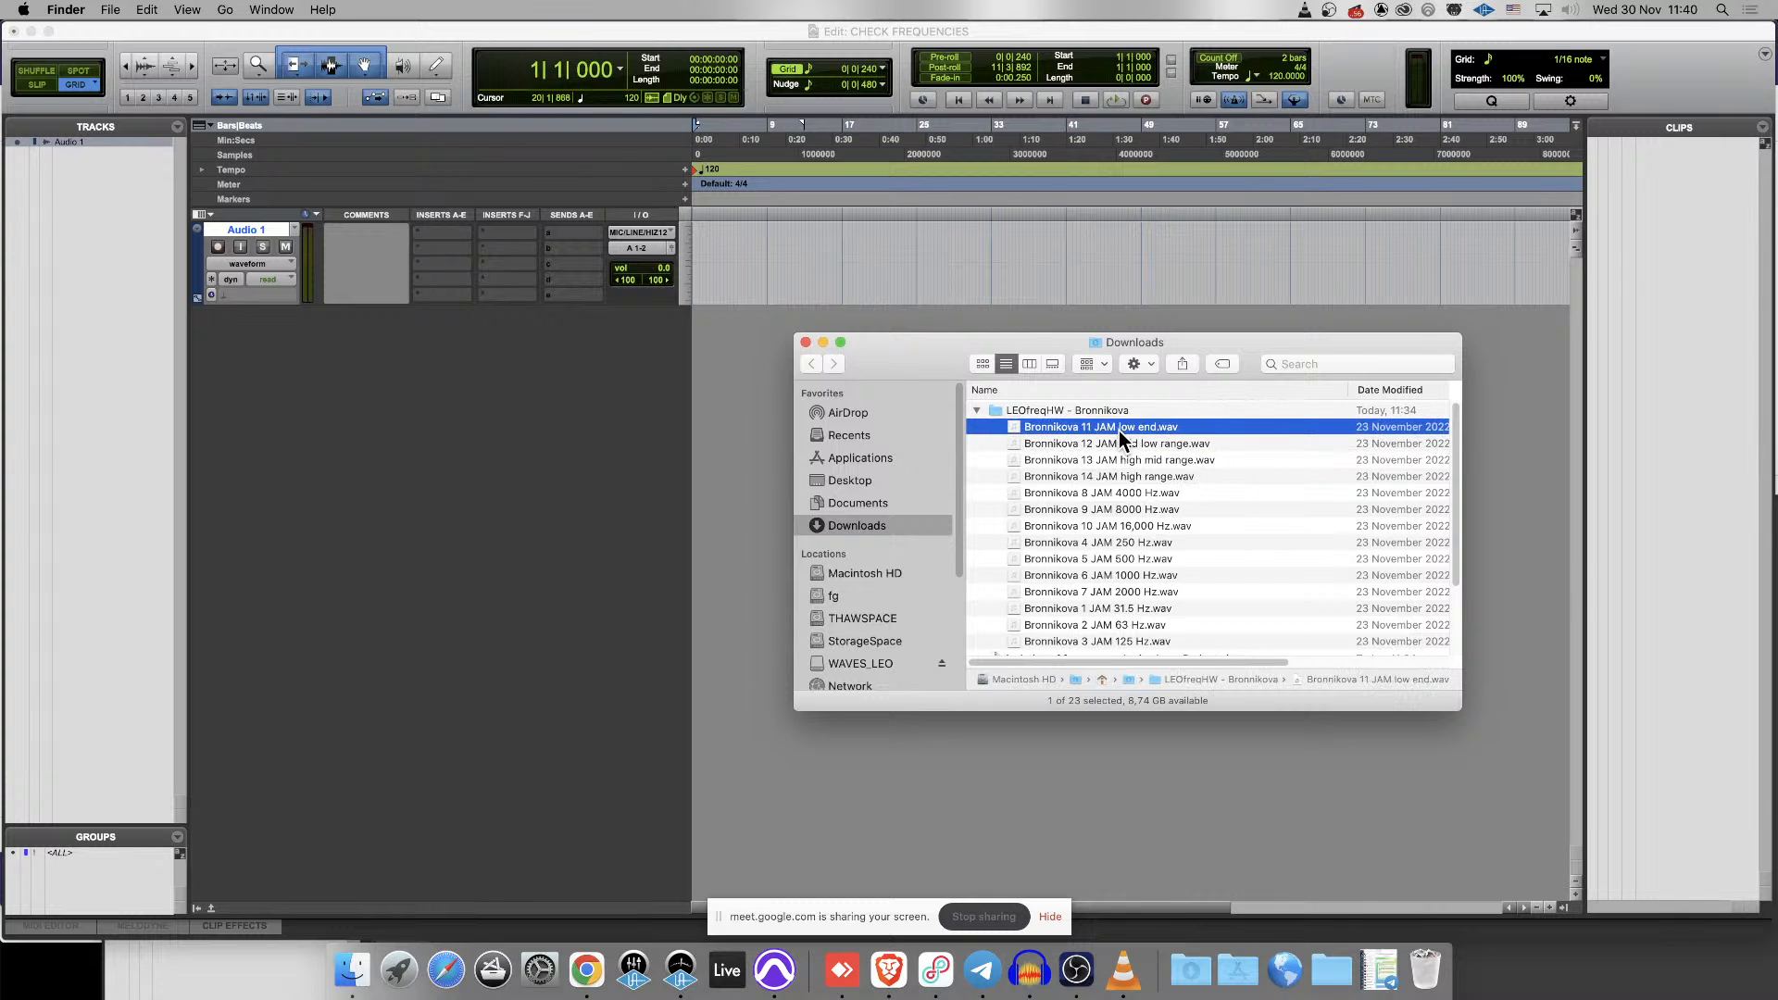
mouse_move(1115, 431)
left_mouse_down()
mouse_move(1043, 421)
mouse_move(834, 264)
mouse_move(858, 281)
mouse_move(826, 301)
mouse_move(761, 276)
left_mouse_up()
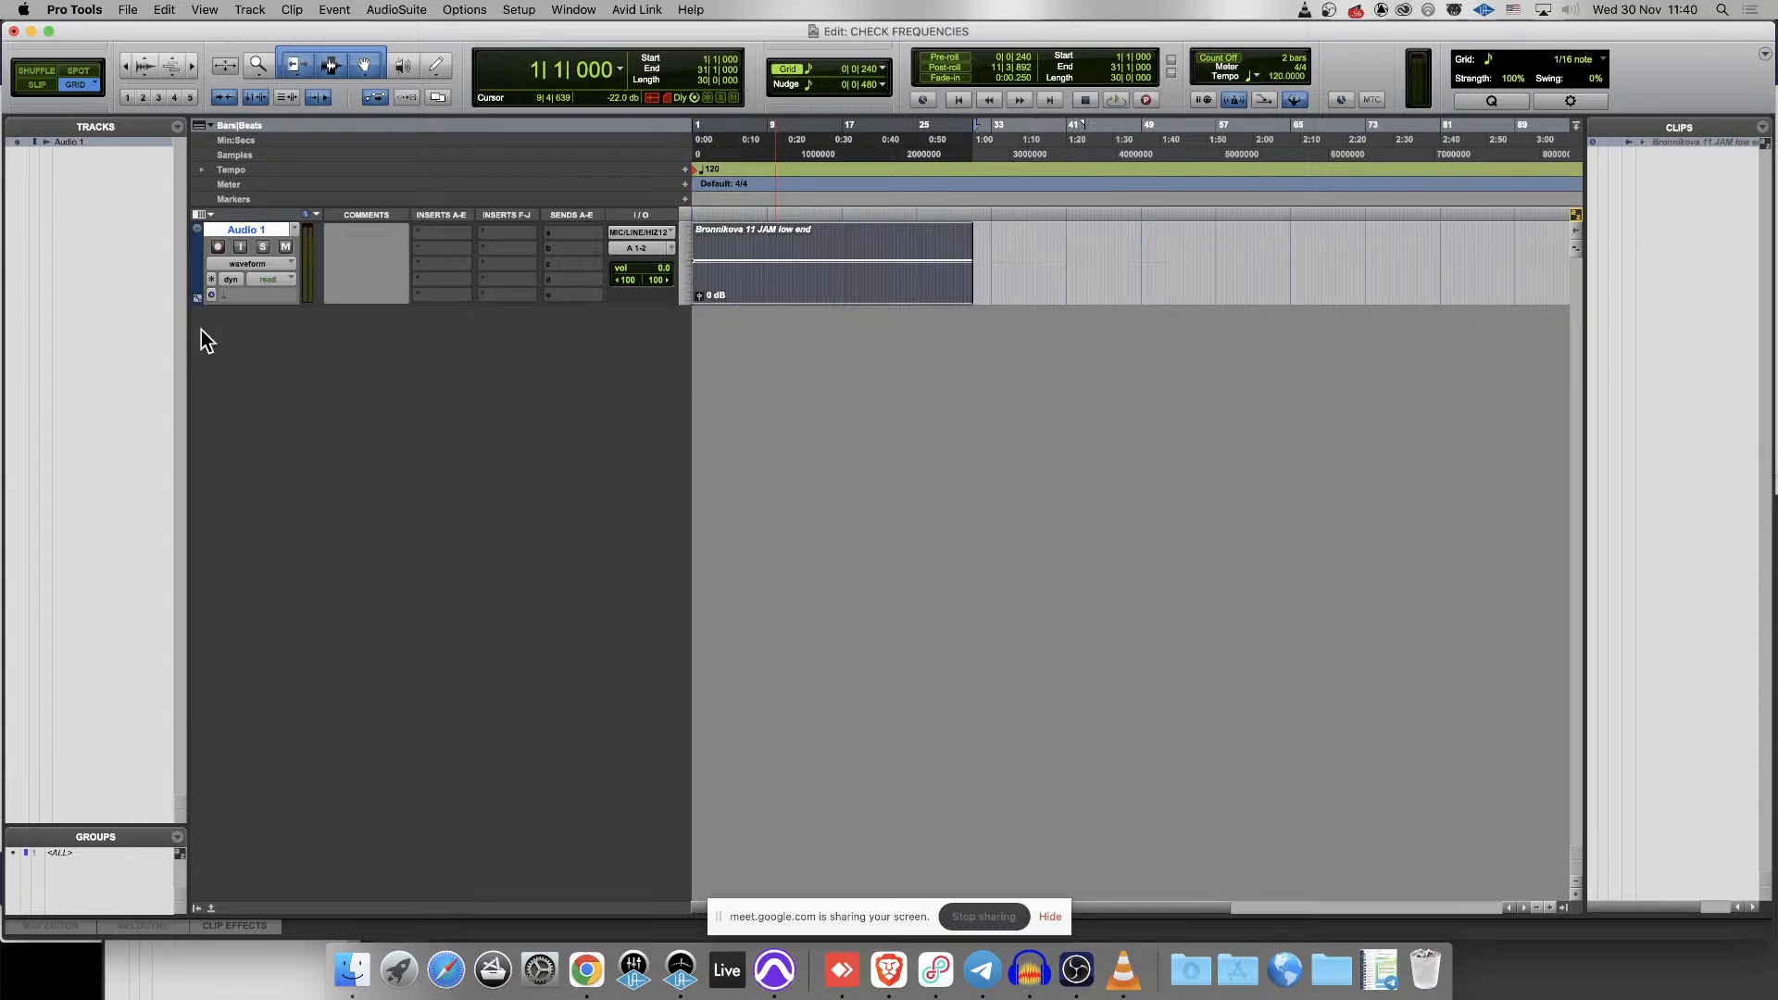
left_click(250, 264)
left_click(270, 224)
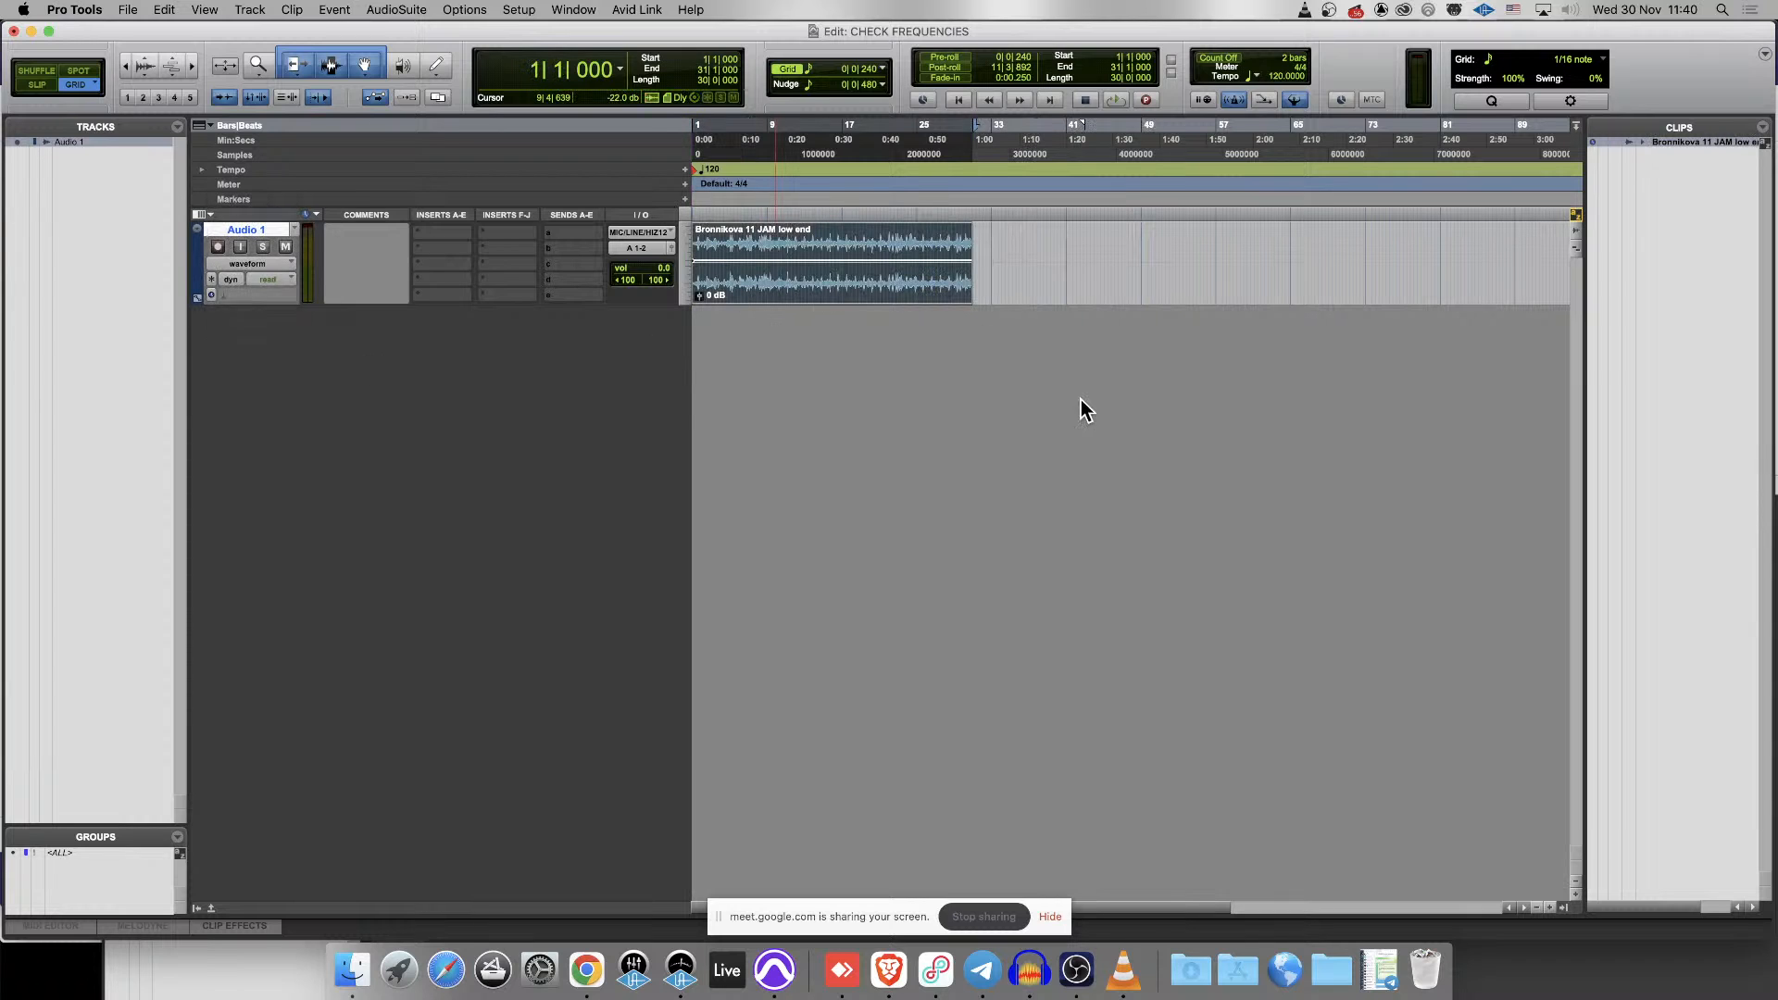
- Switch to Finder, collapse the open LEOfreqHW folder in Downloads and expand the other LEOfreqHW folder to reach its MP3 files
left_click(352, 968)
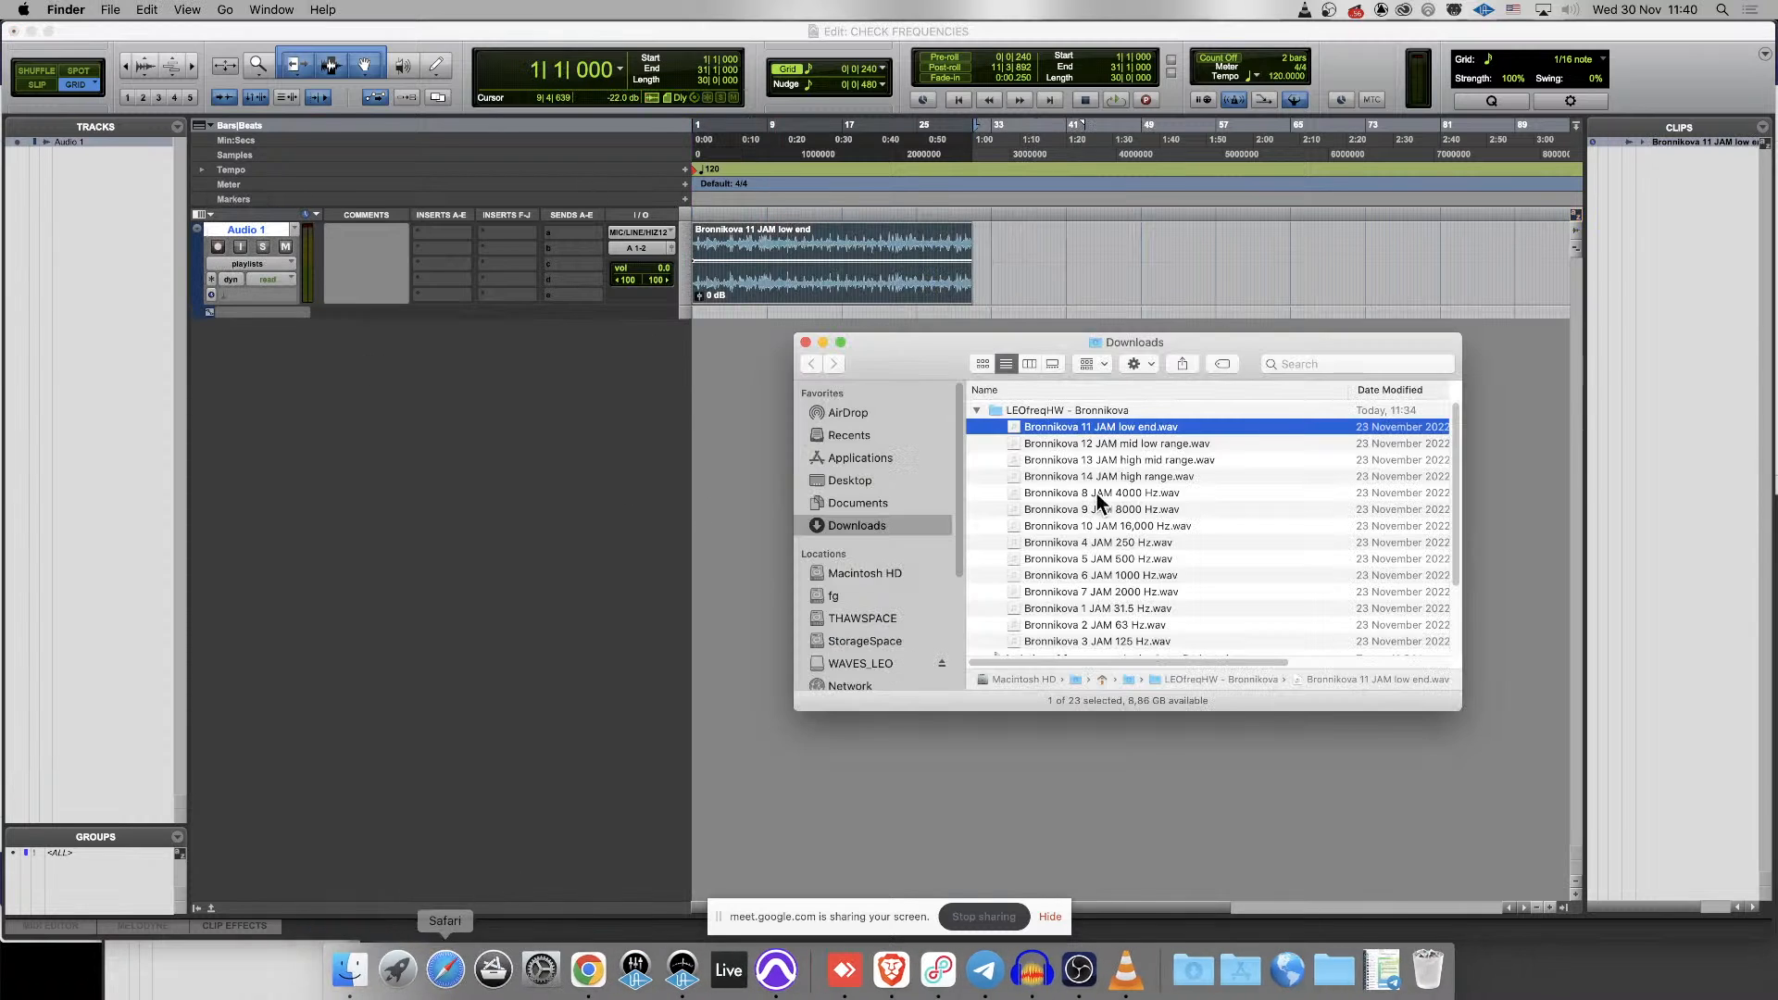
left_click(975, 411)
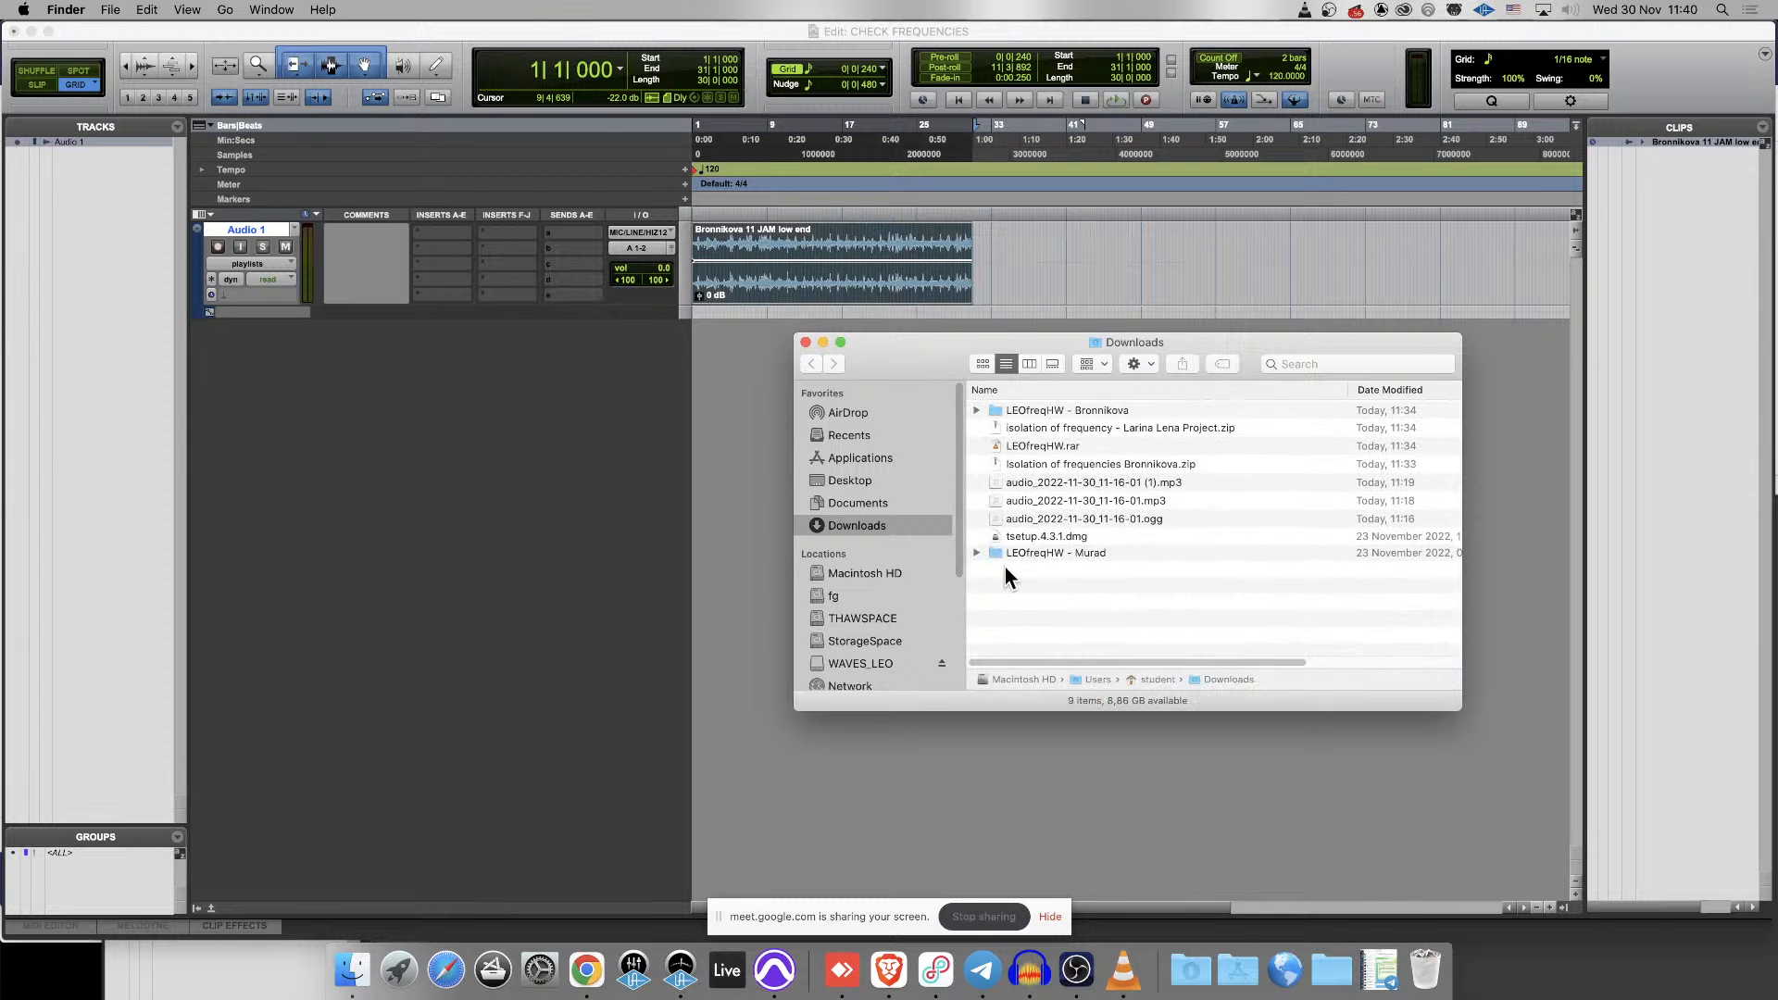
left_click(977, 553)
scroll(1080, 565, "down", 1)
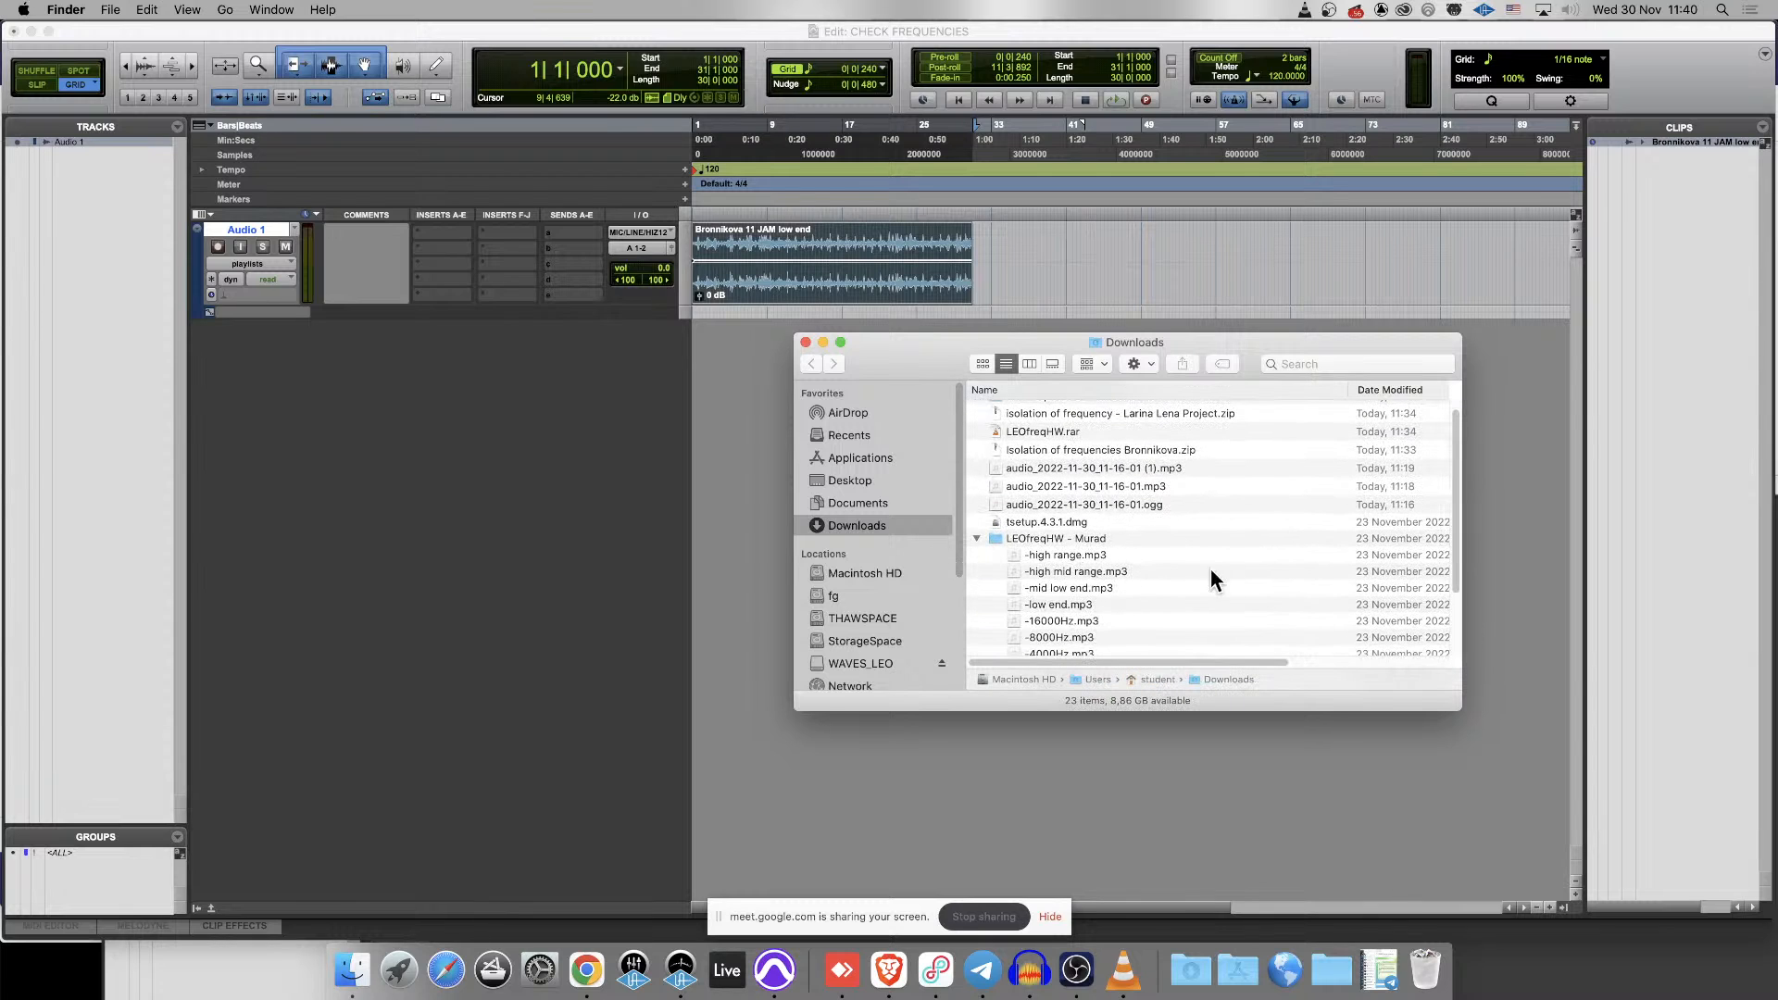
left_click(1110, 589)
left_click_drag(1059, 606, 1111, 569)
scroll(1134, 563, "down", 5)
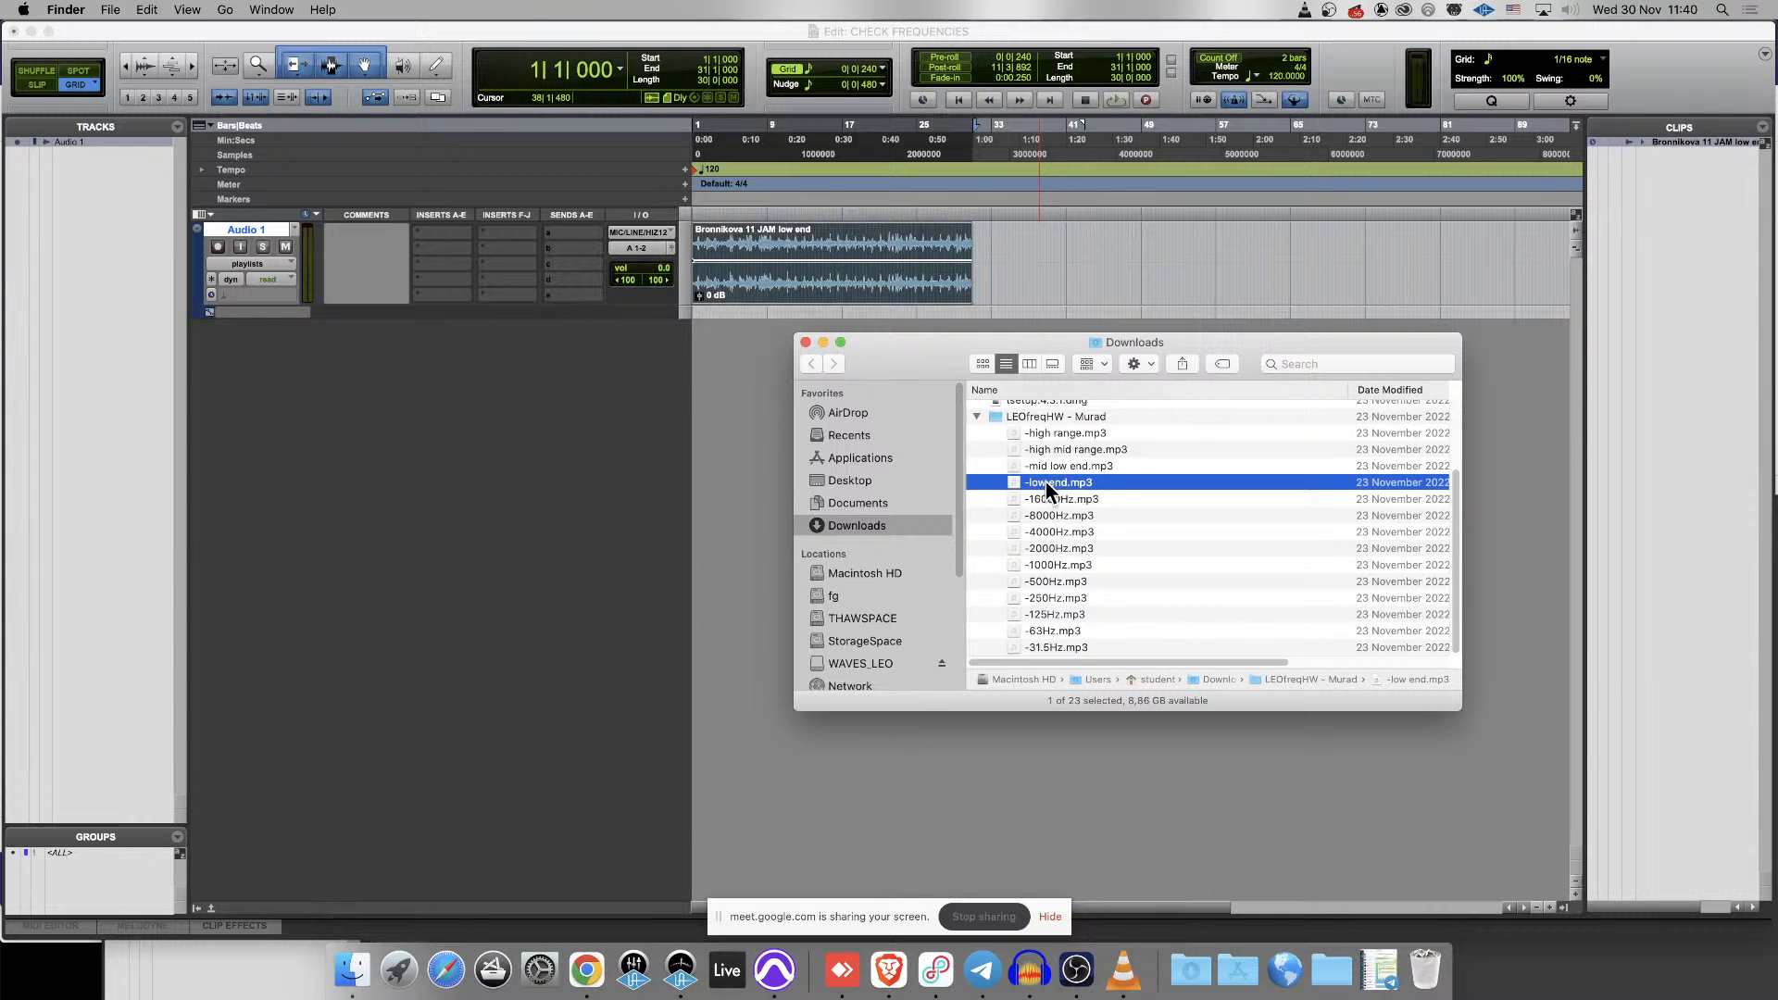
- Import -high range.mp3 into a playlist lane beneath the Audio 1 clip, aligned to the session start
left_click(1065, 465)
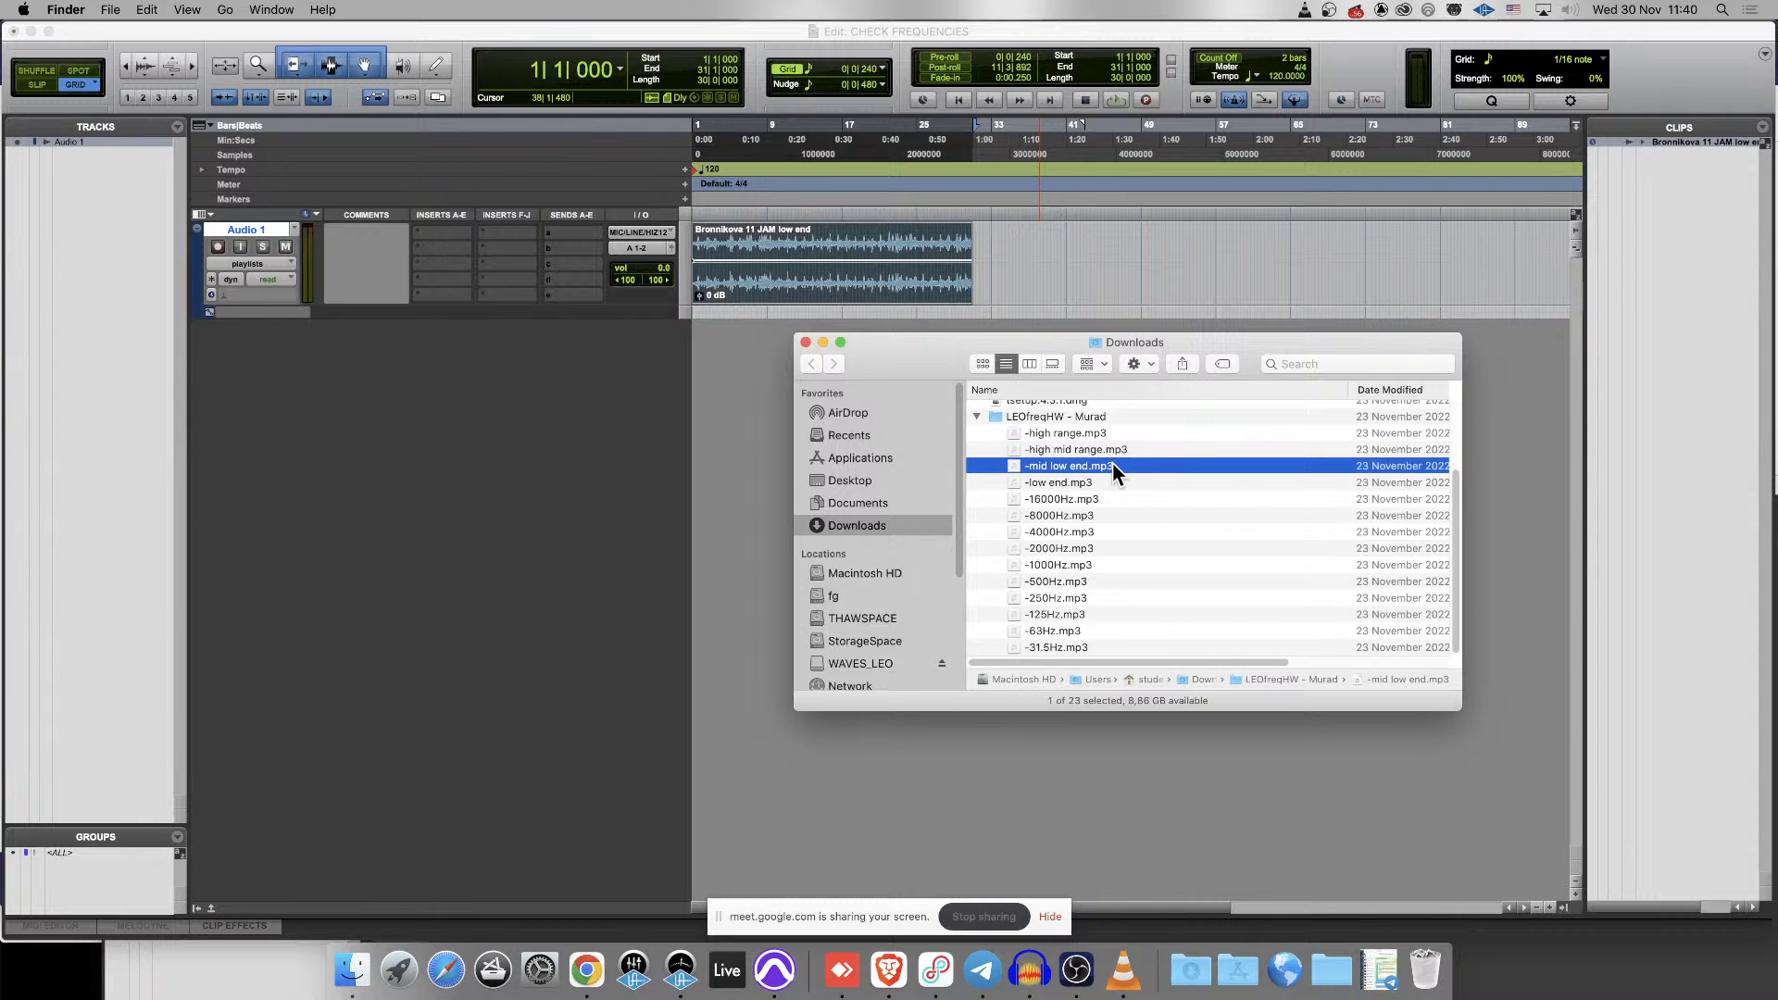
left_click(1065, 480)
left_click(1065, 469)
left_click(1073, 435)
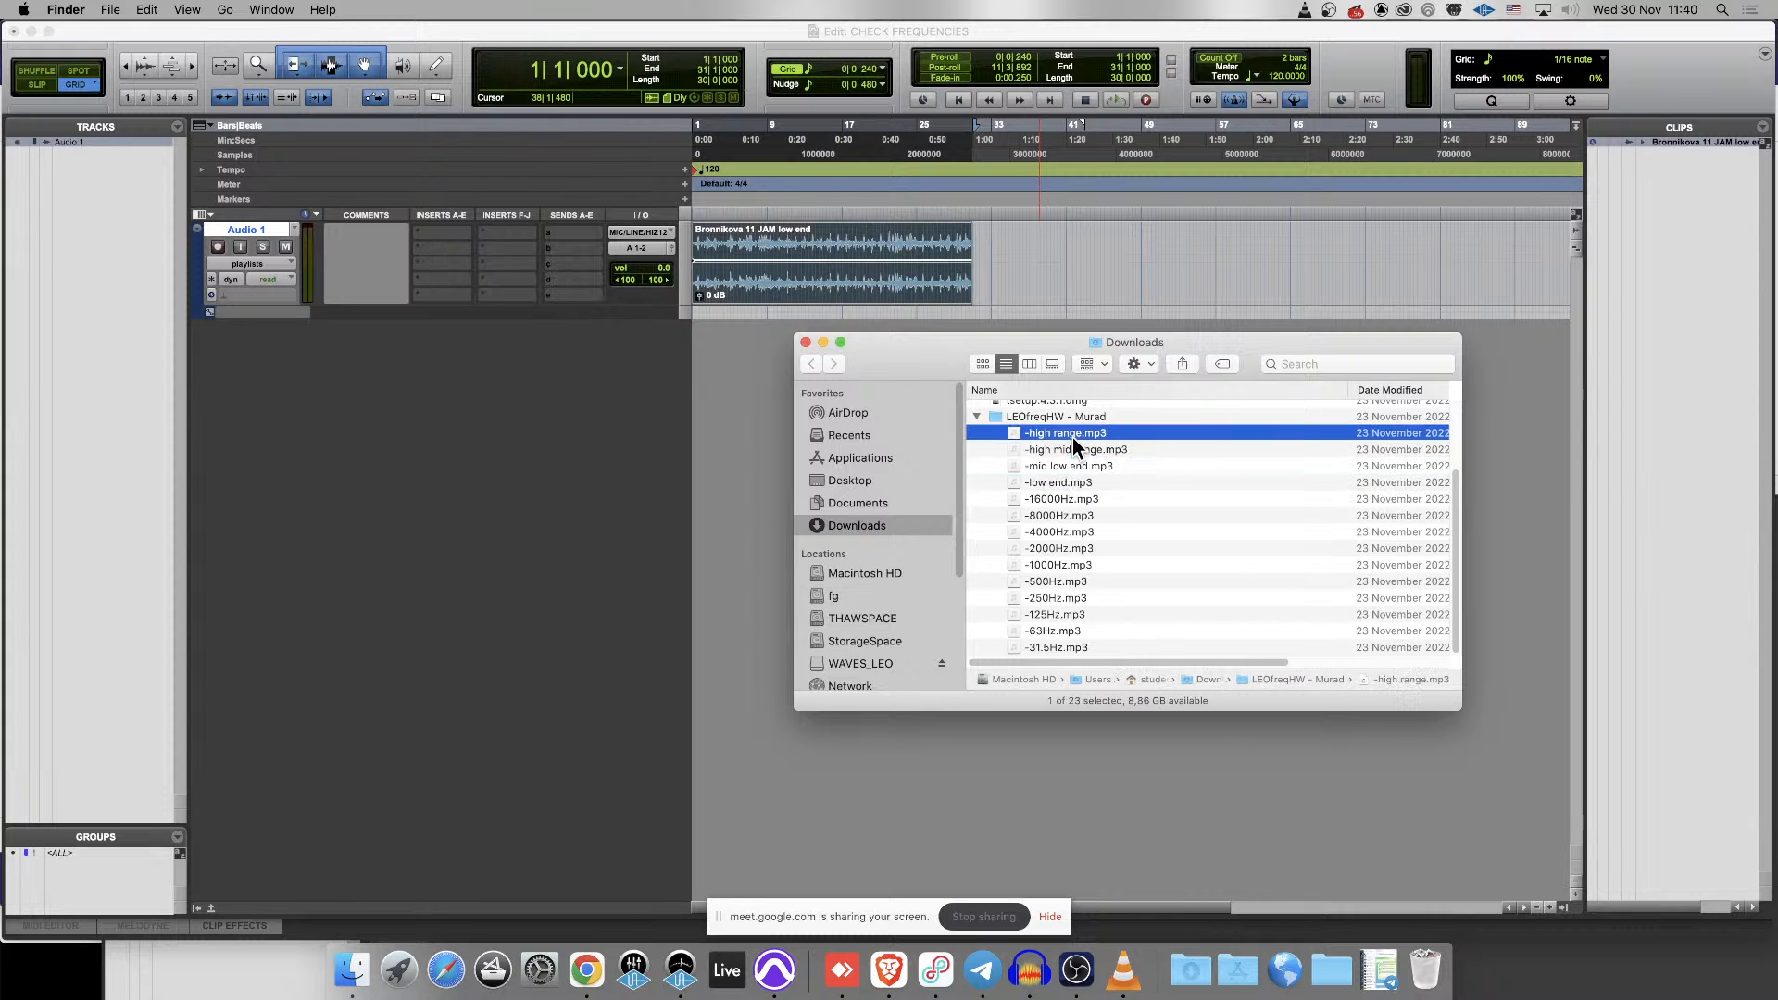
left_click_drag(1076, 435, 717, 332)
key("r")
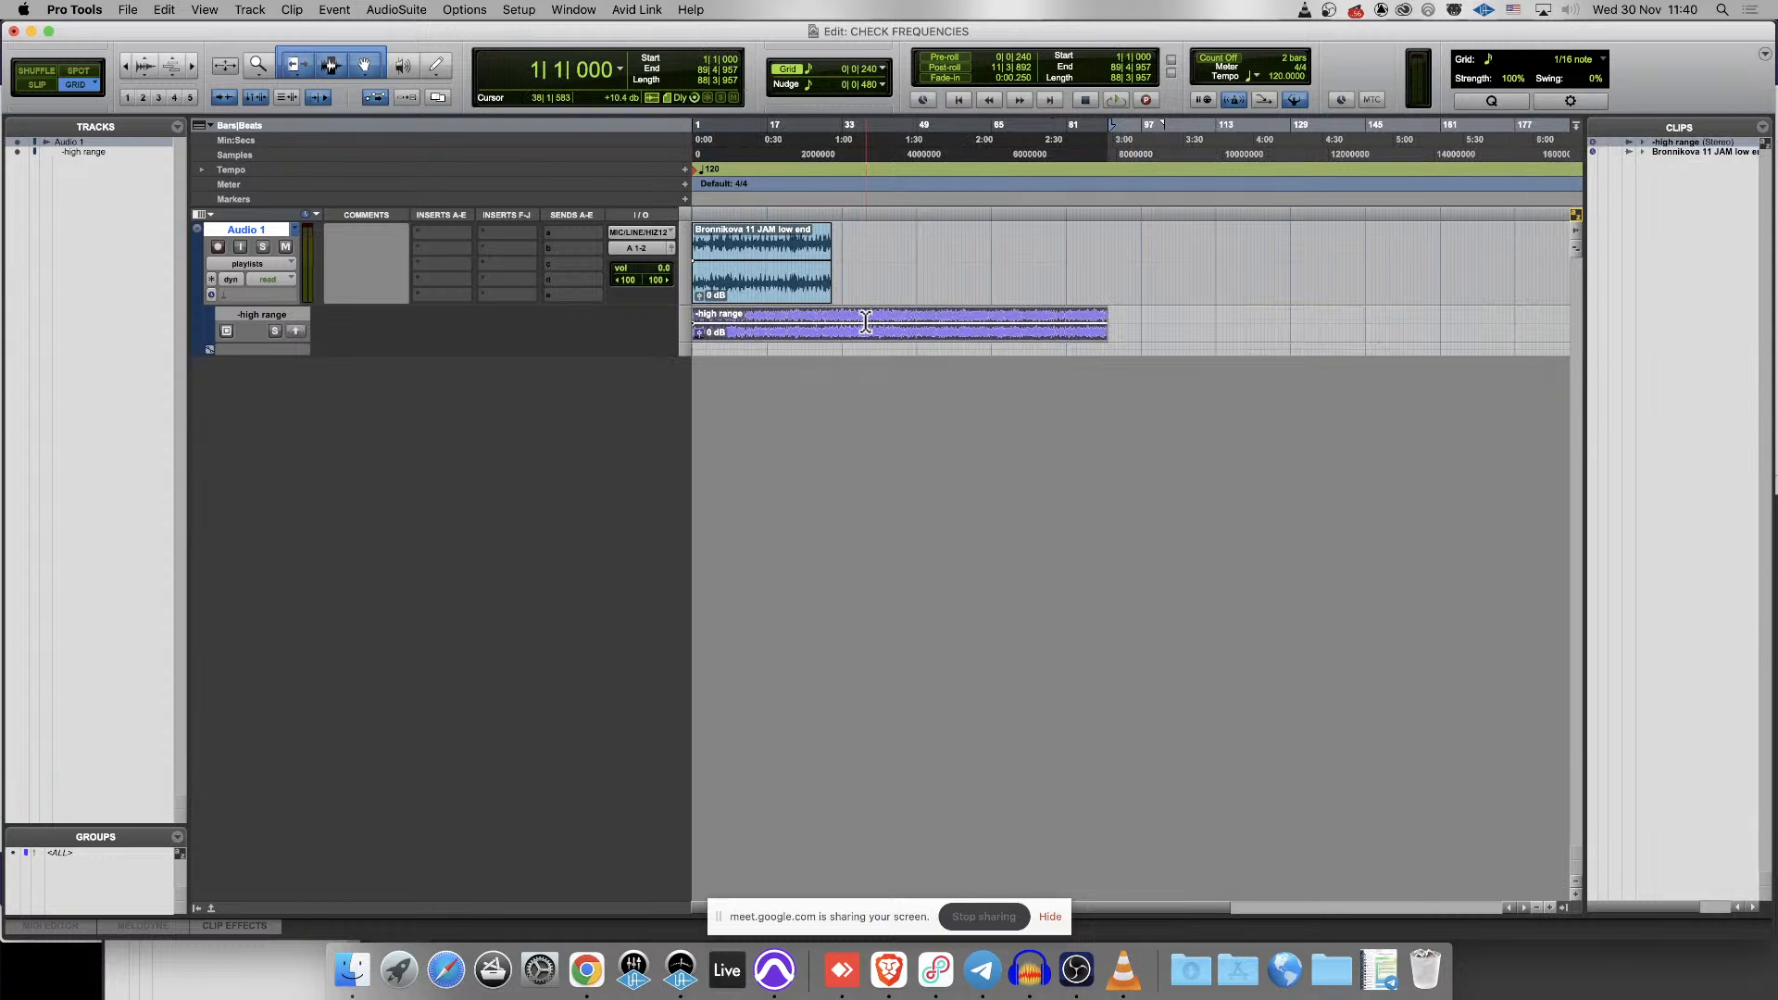
key("t")
key("t")
key("super+z")
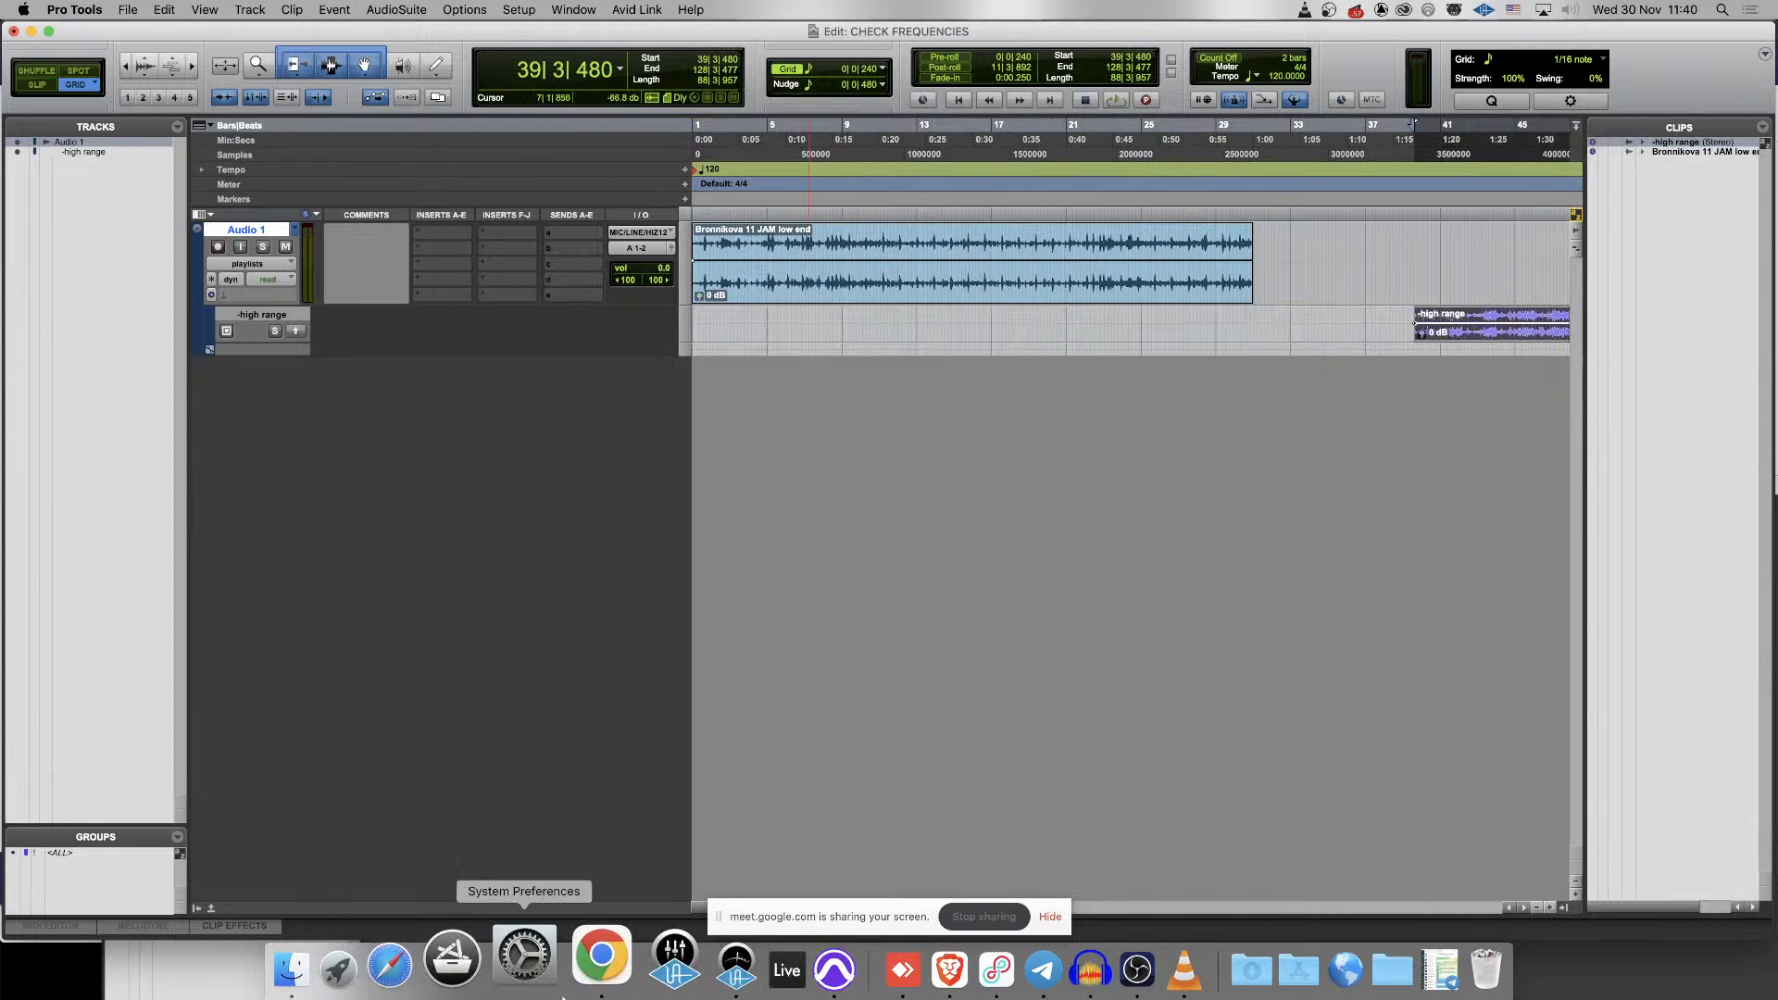
left_click_drag(1459, 333, 667, 333)
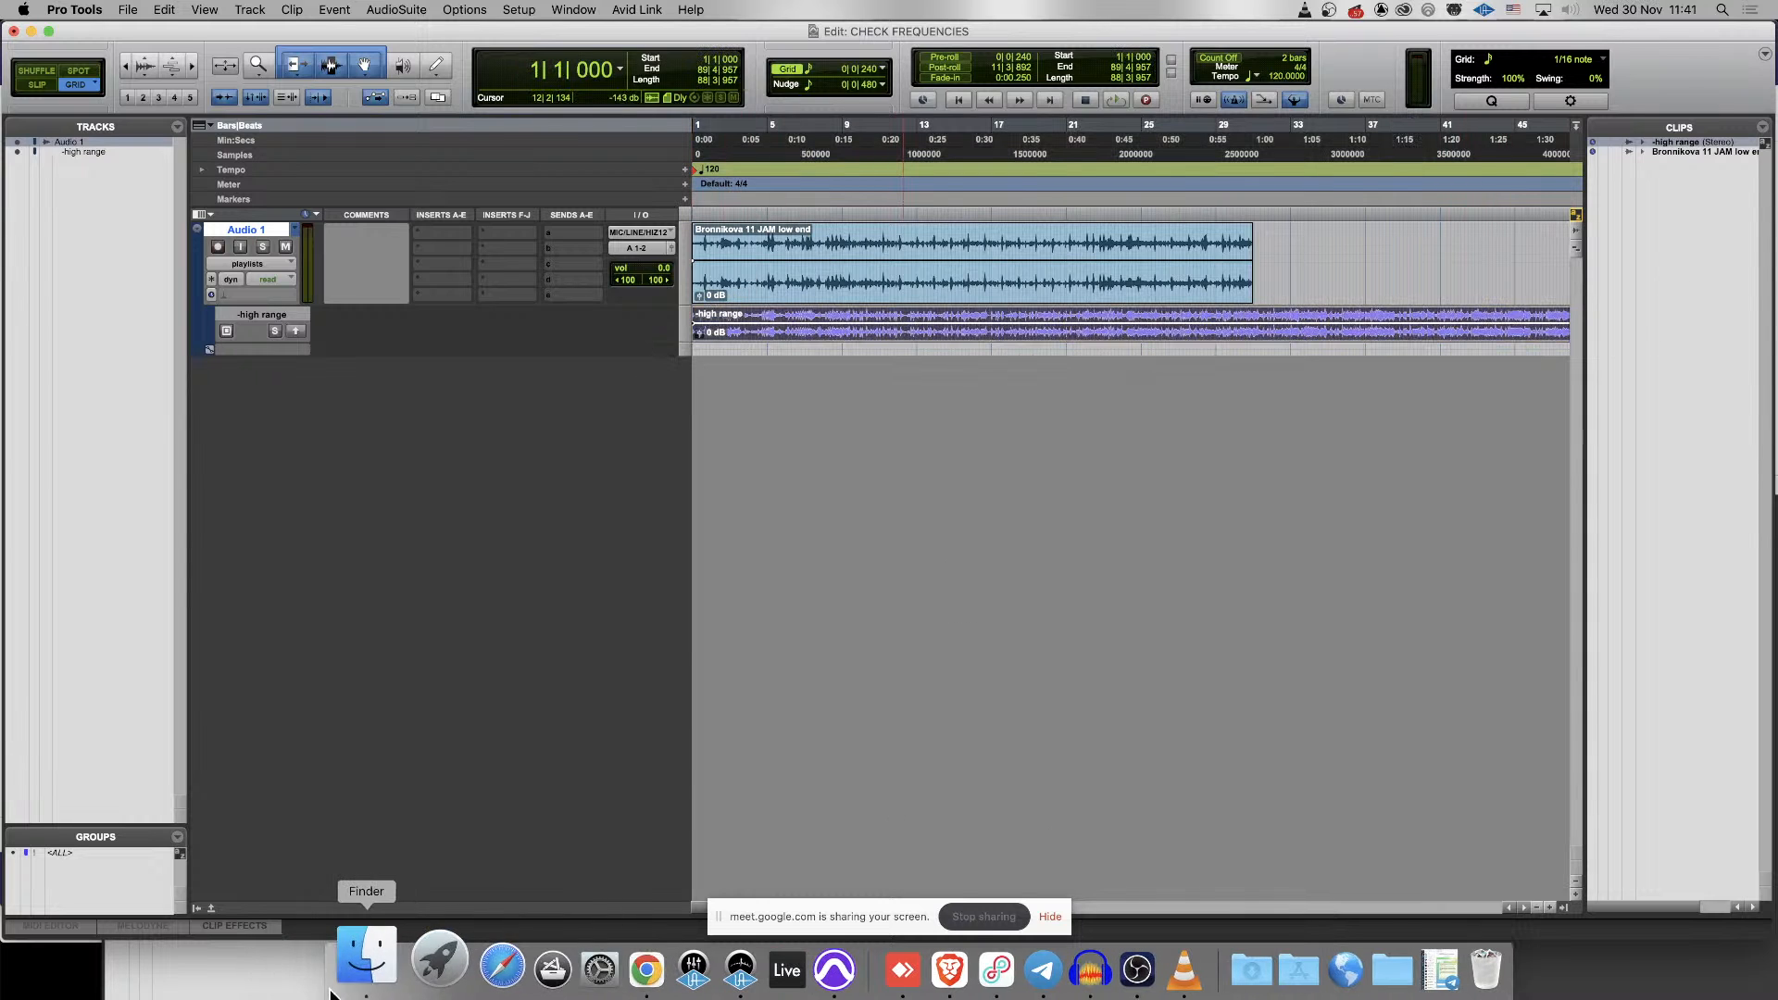
- Import -low end.mp3 from Finder into a second playlist lane below the high range clip, aligned to the session start
left_click(352, 969)
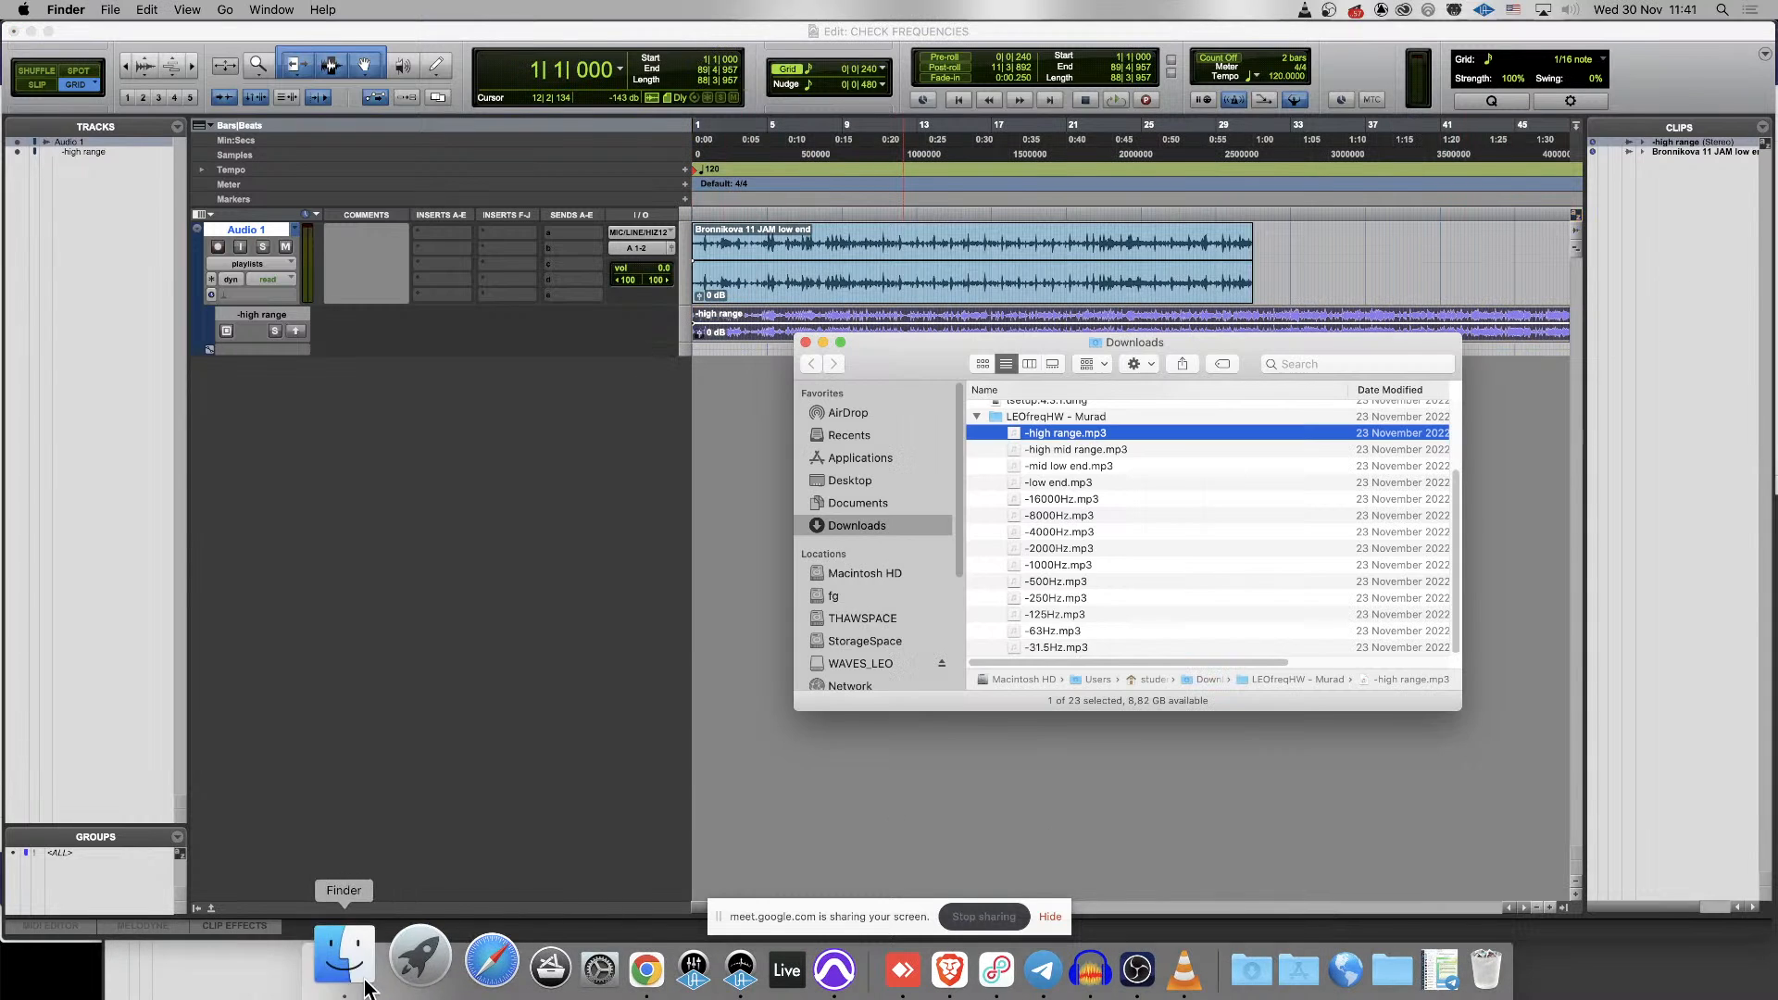
left_click(1073, 471)
left_click(1059, 484)
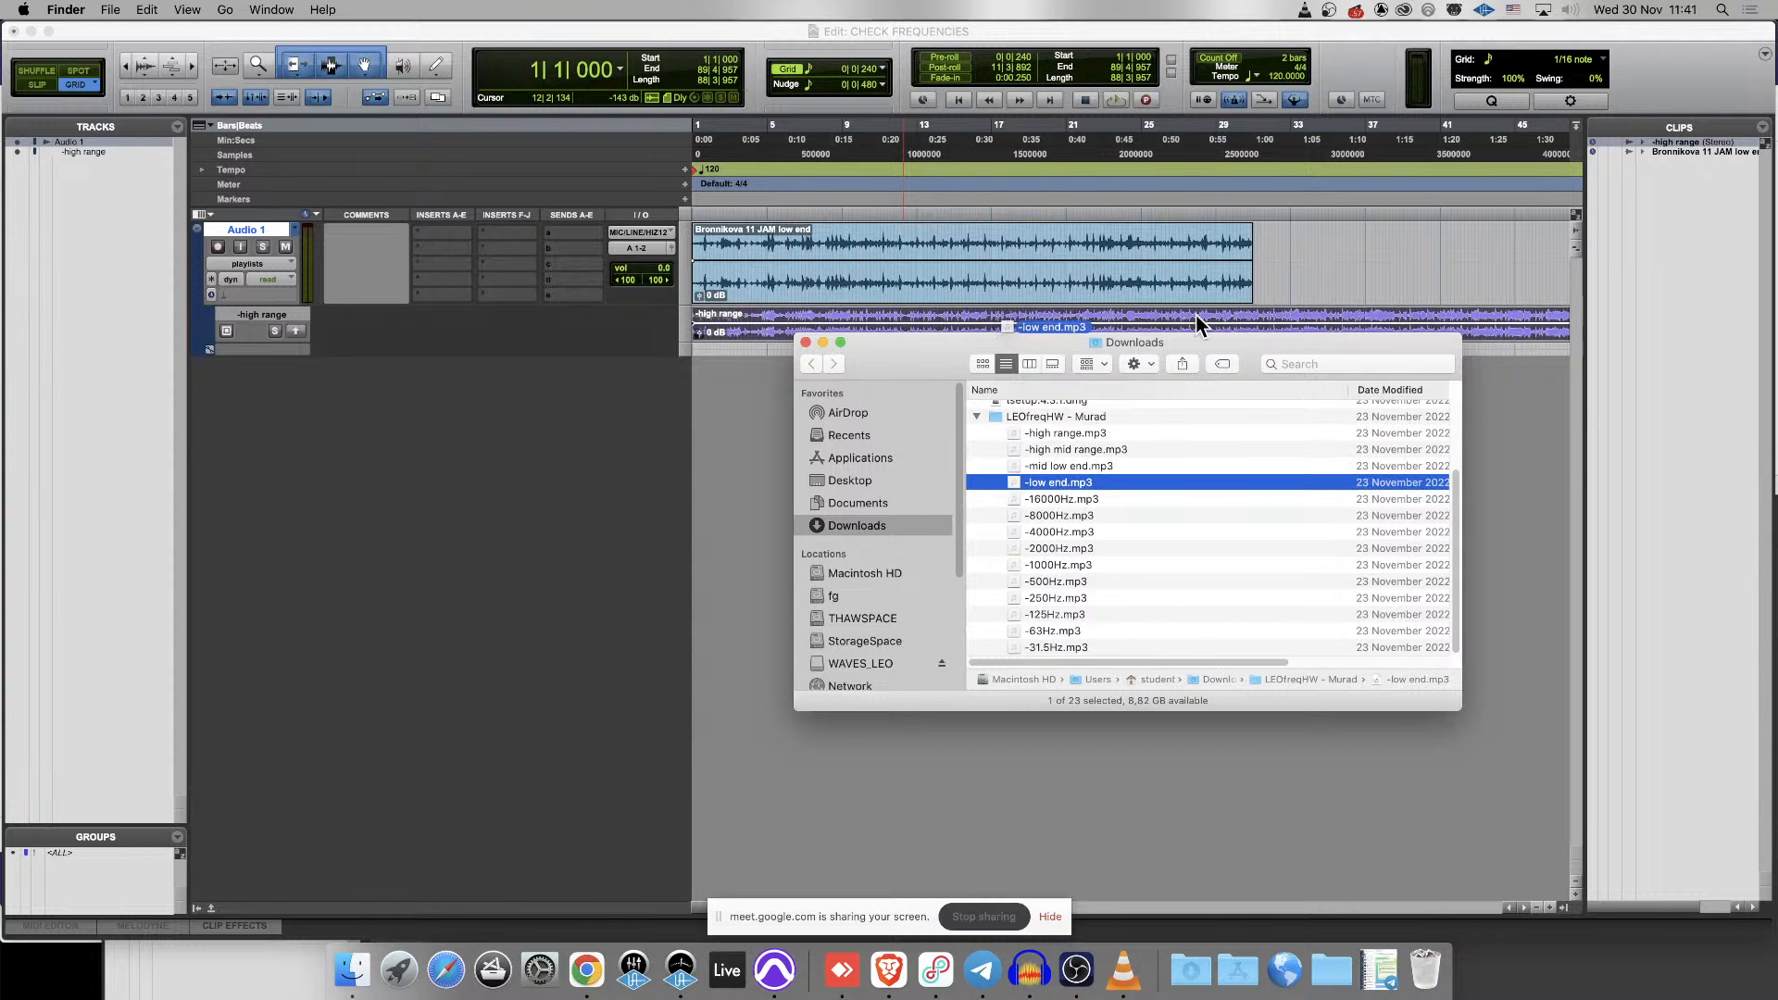
left_click_drag(1197, 316, 1380, 260)
key("r")
key("r")
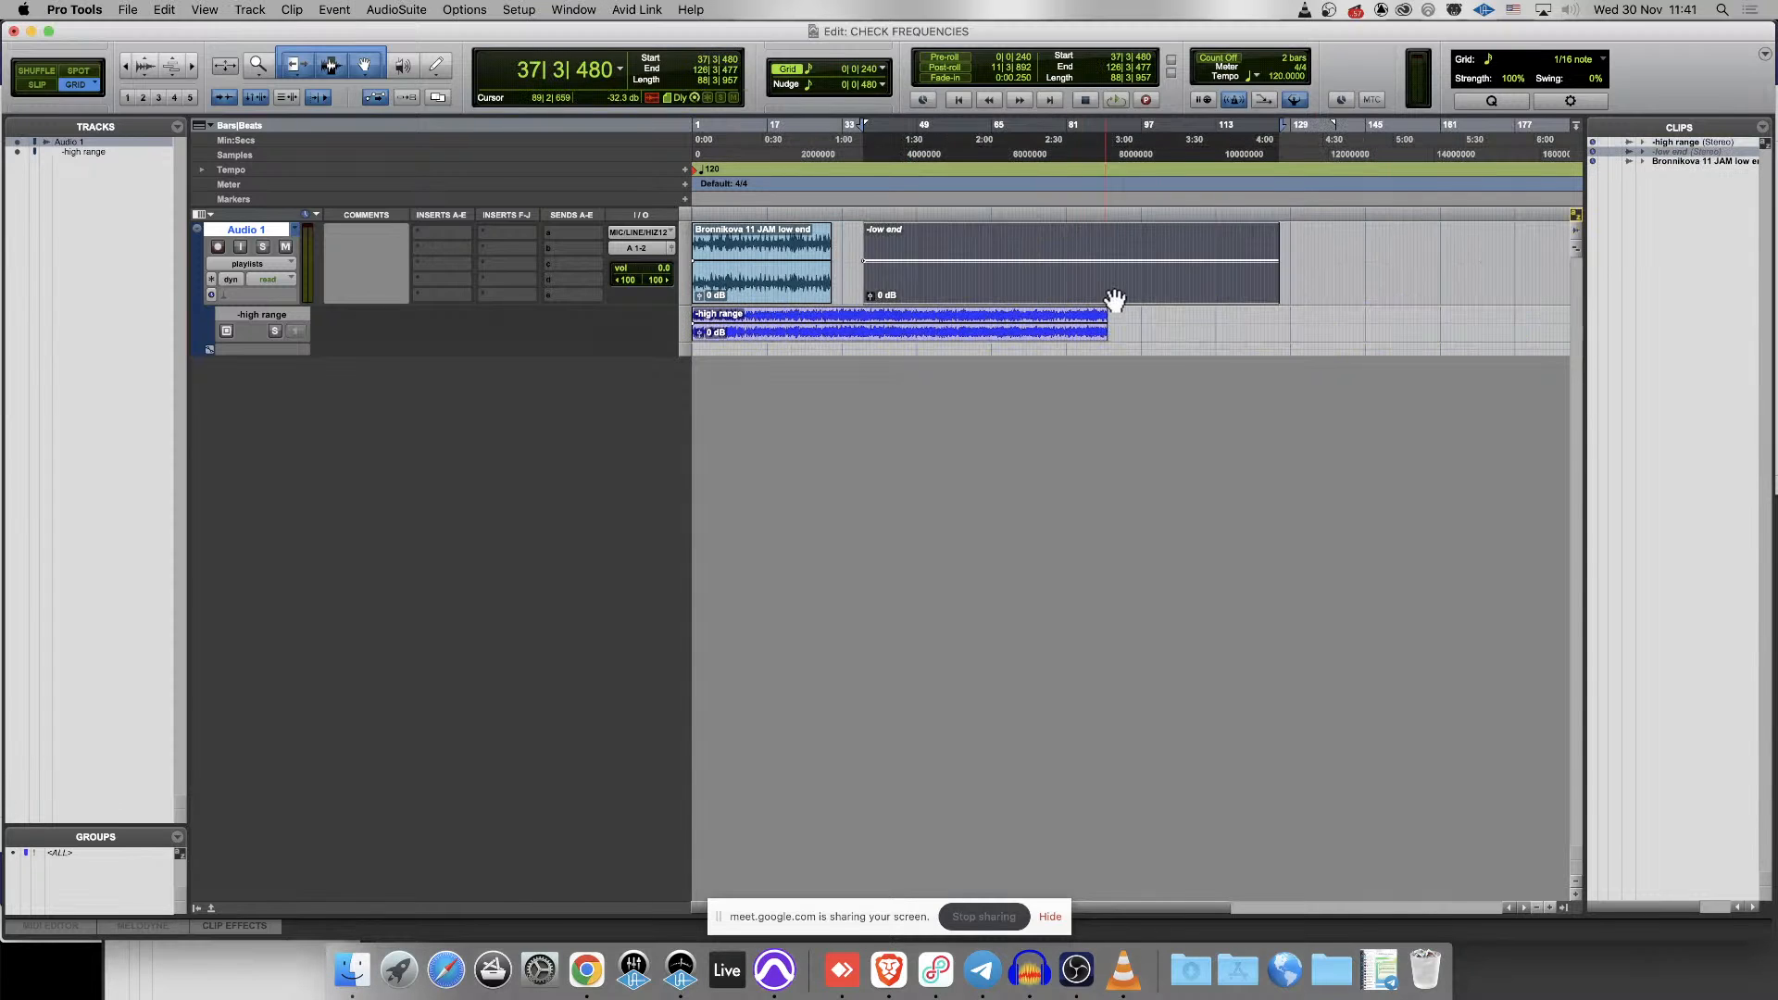
left_click_drag(986, 307, 754, 352)
- Play the session from the start and compare the clips by soloing Audio 1 and the high range lane, then stop playback
key("space")
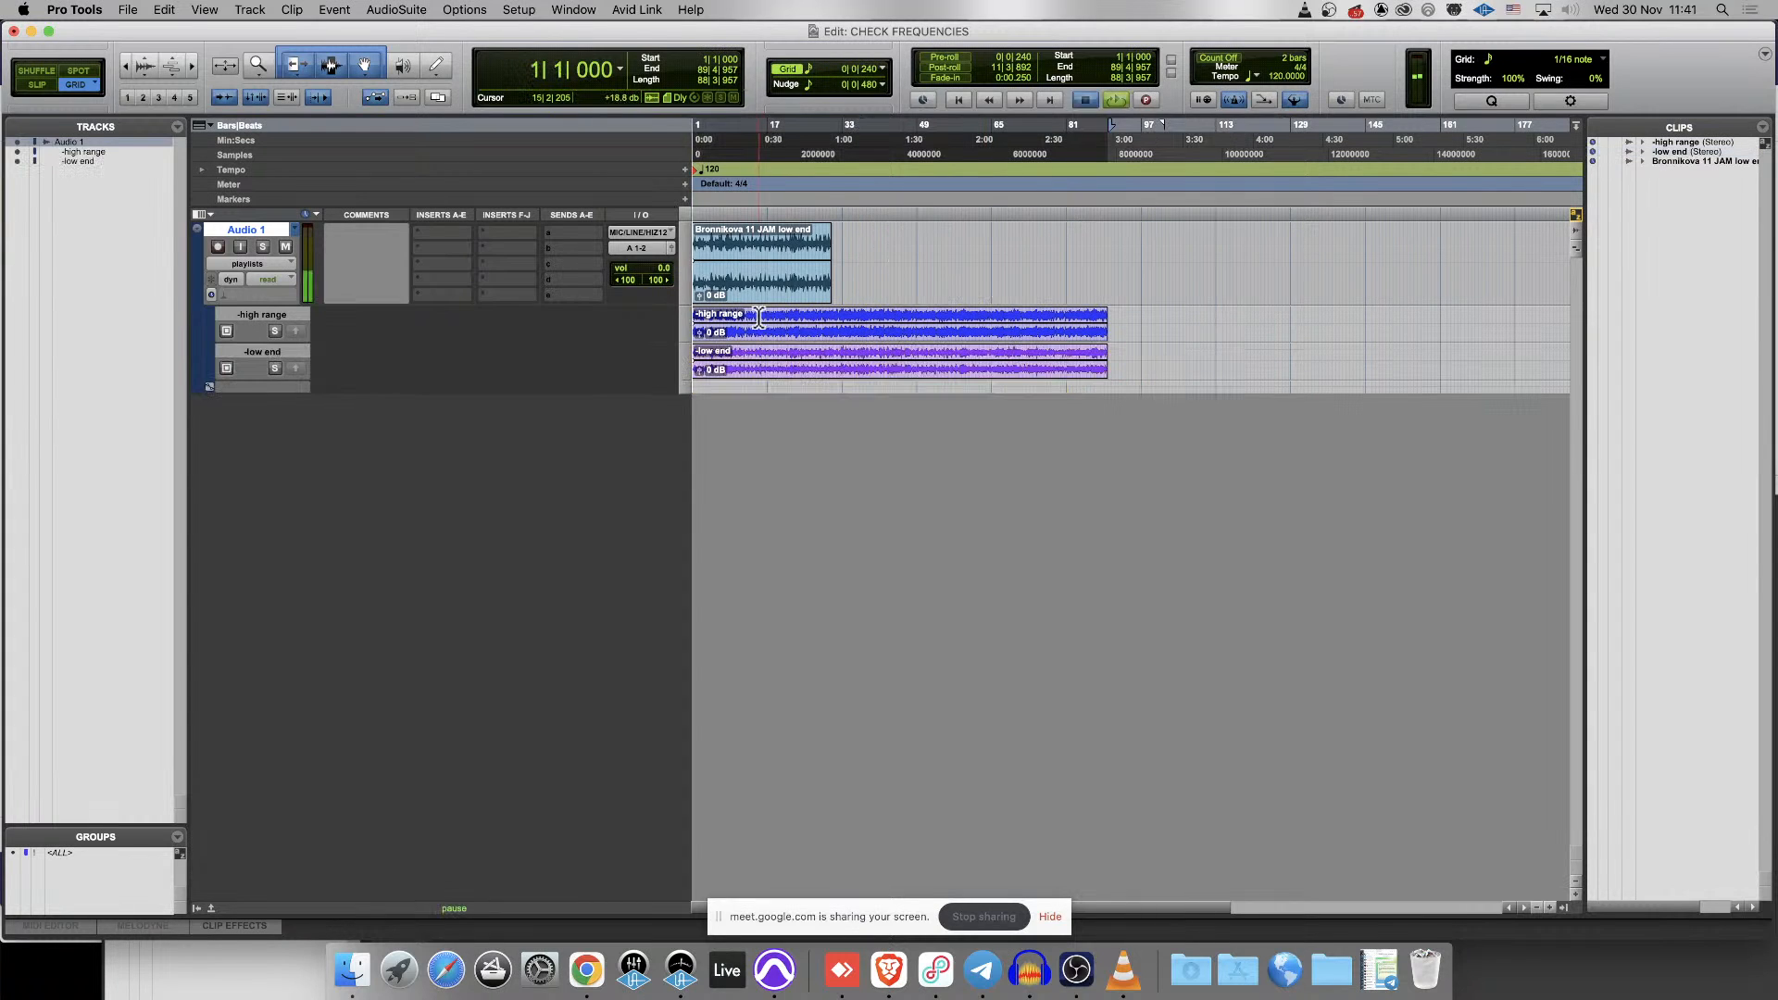
key("t")
key("t")
key("t")
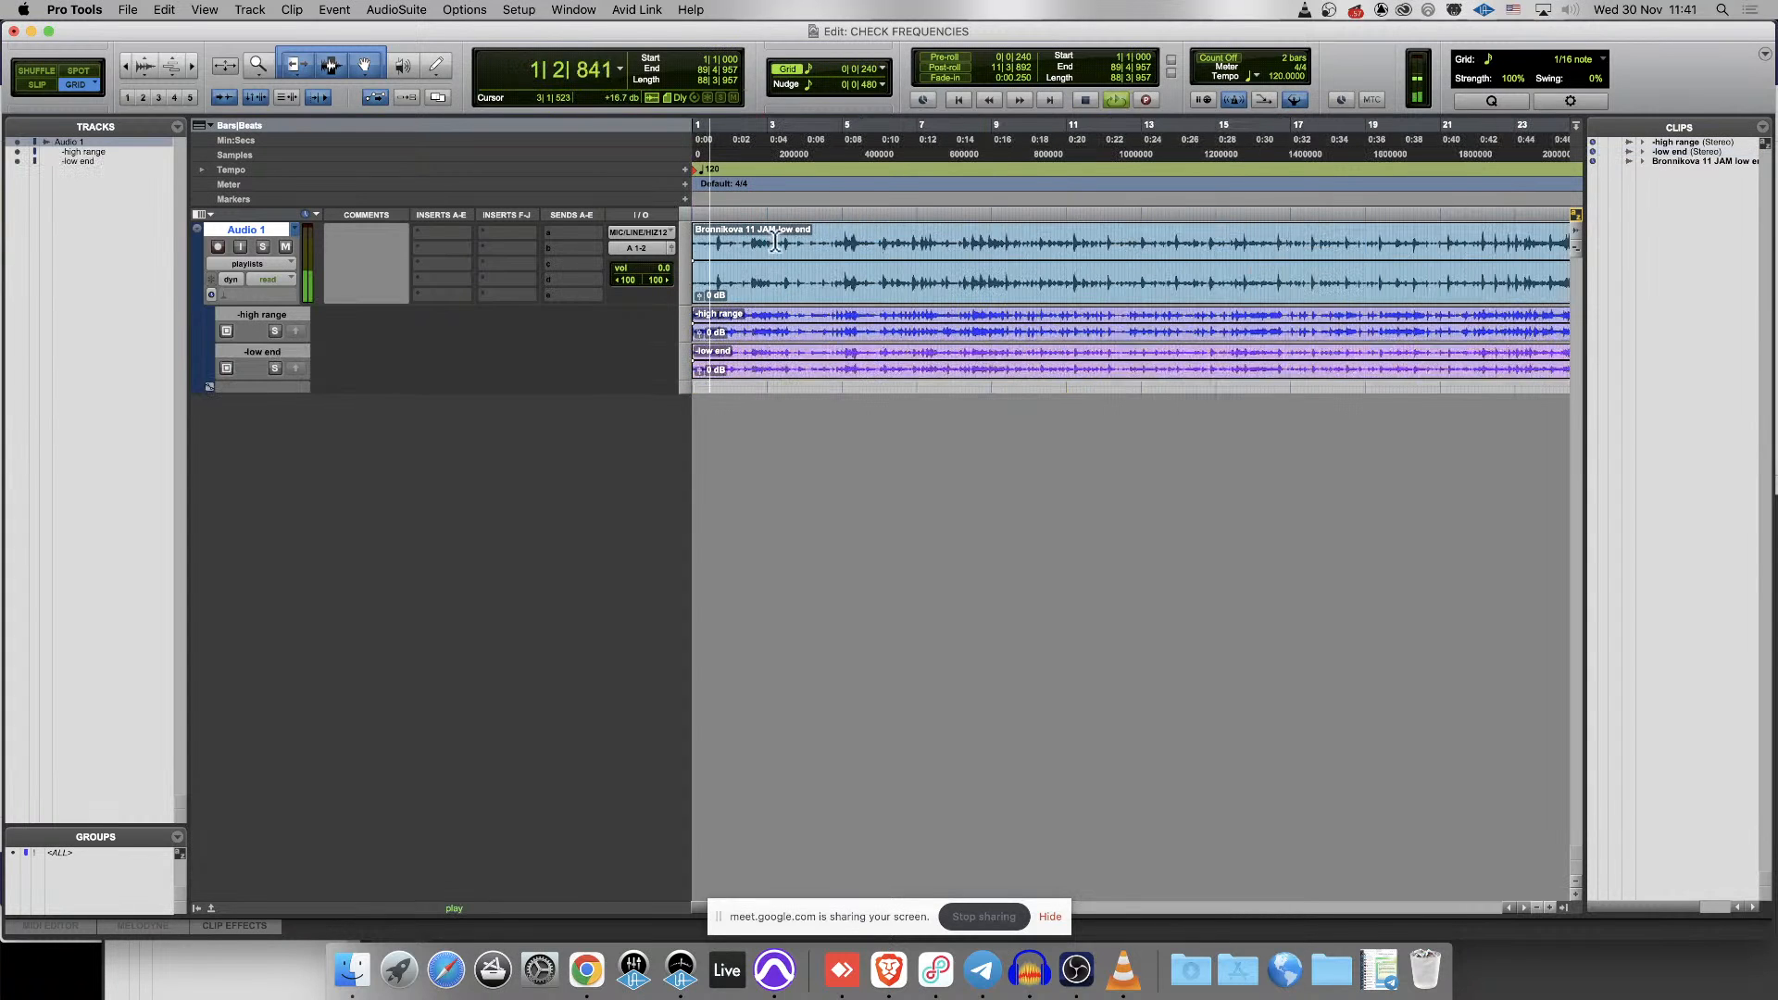
left_click(265, 249)
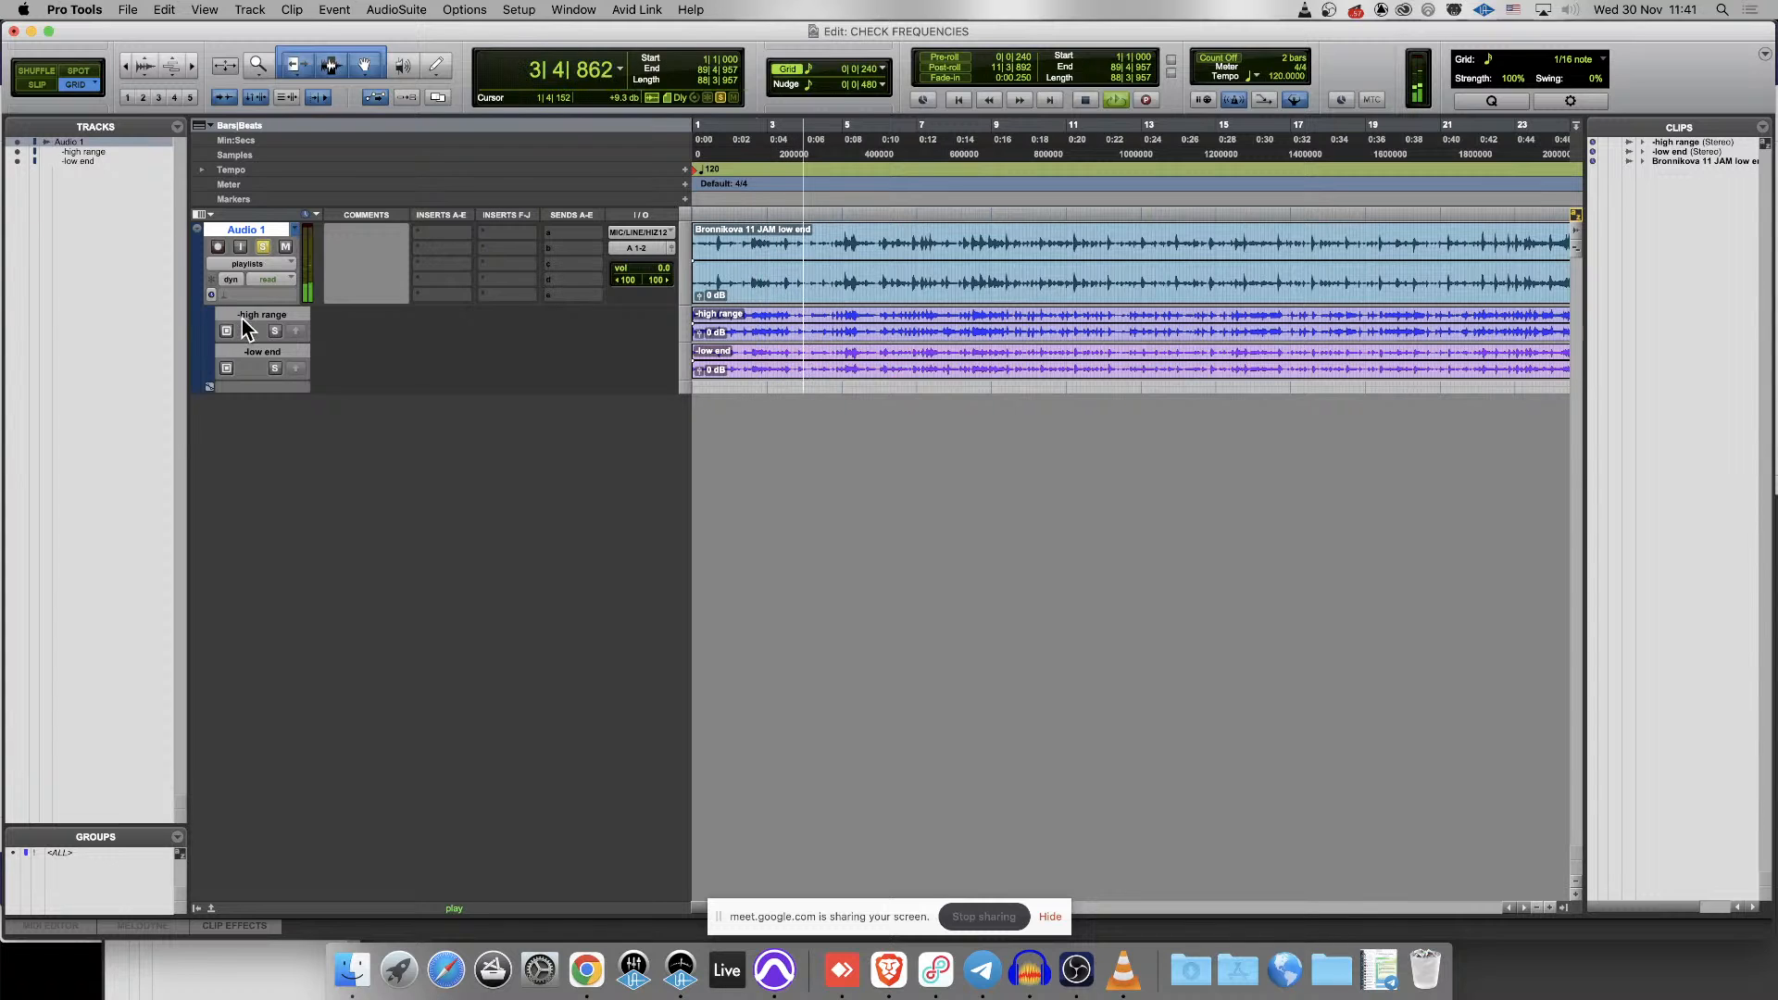
left_click(275, 331)
left_click(267, 244)
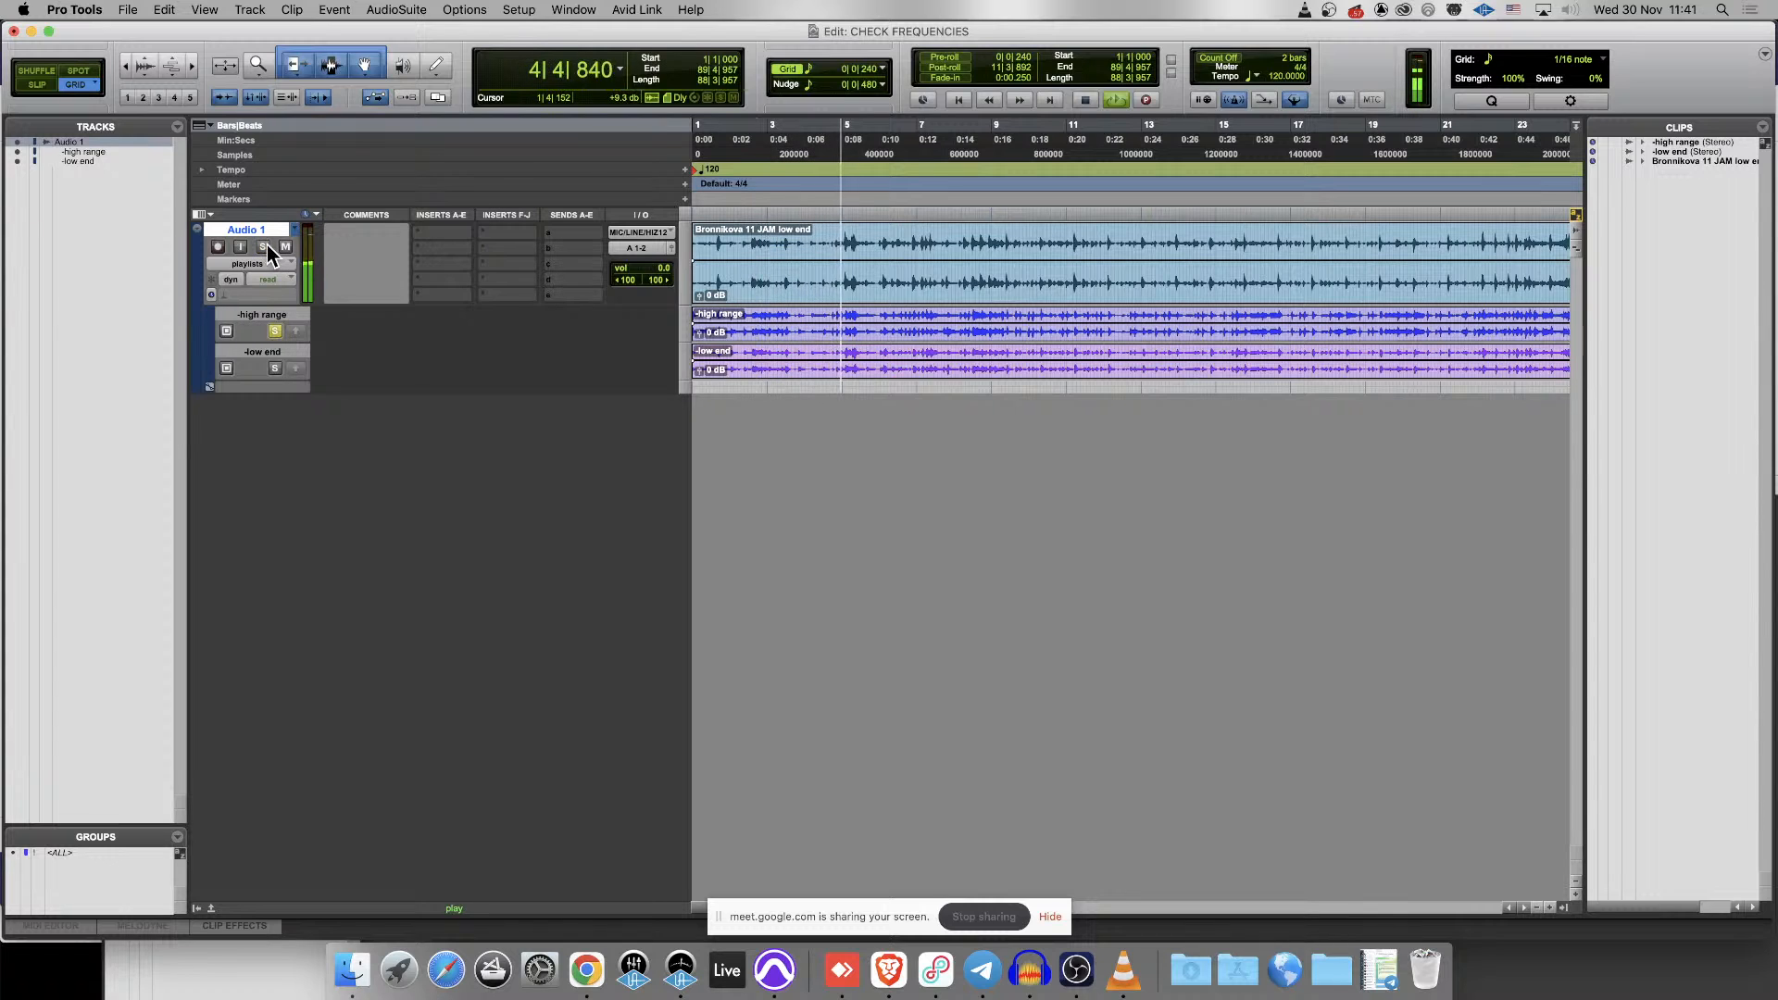
left_click(267, 245)
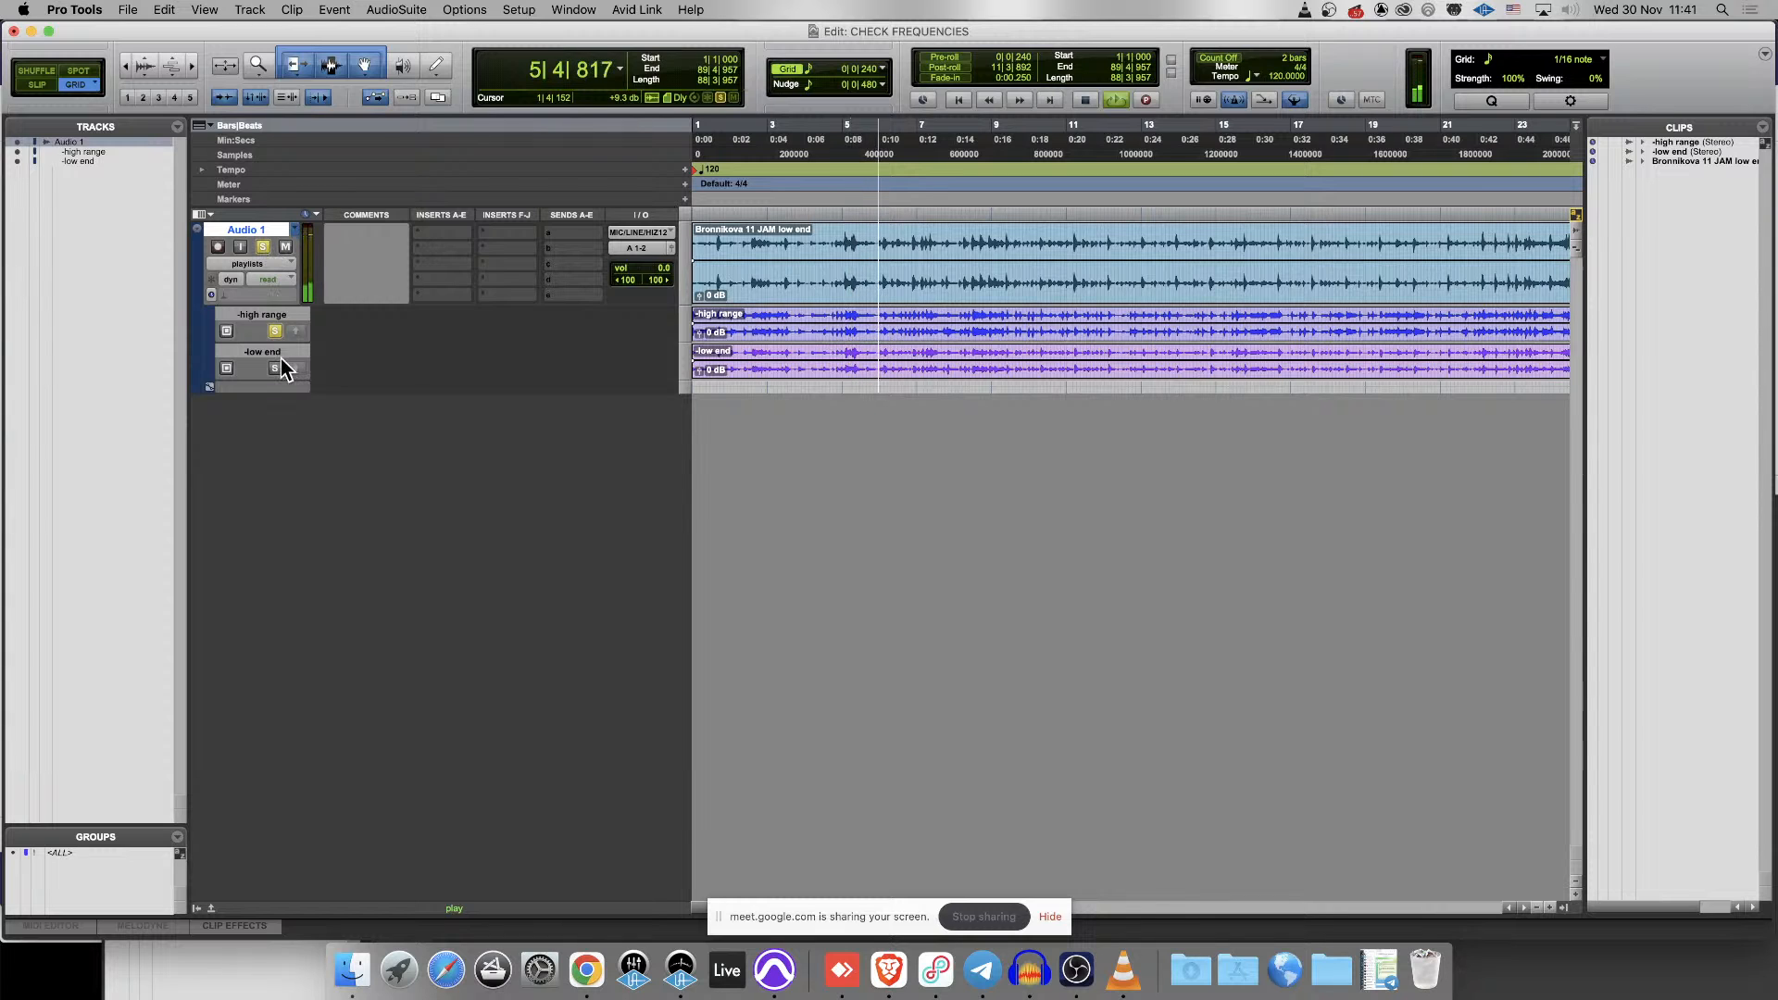
key("space")
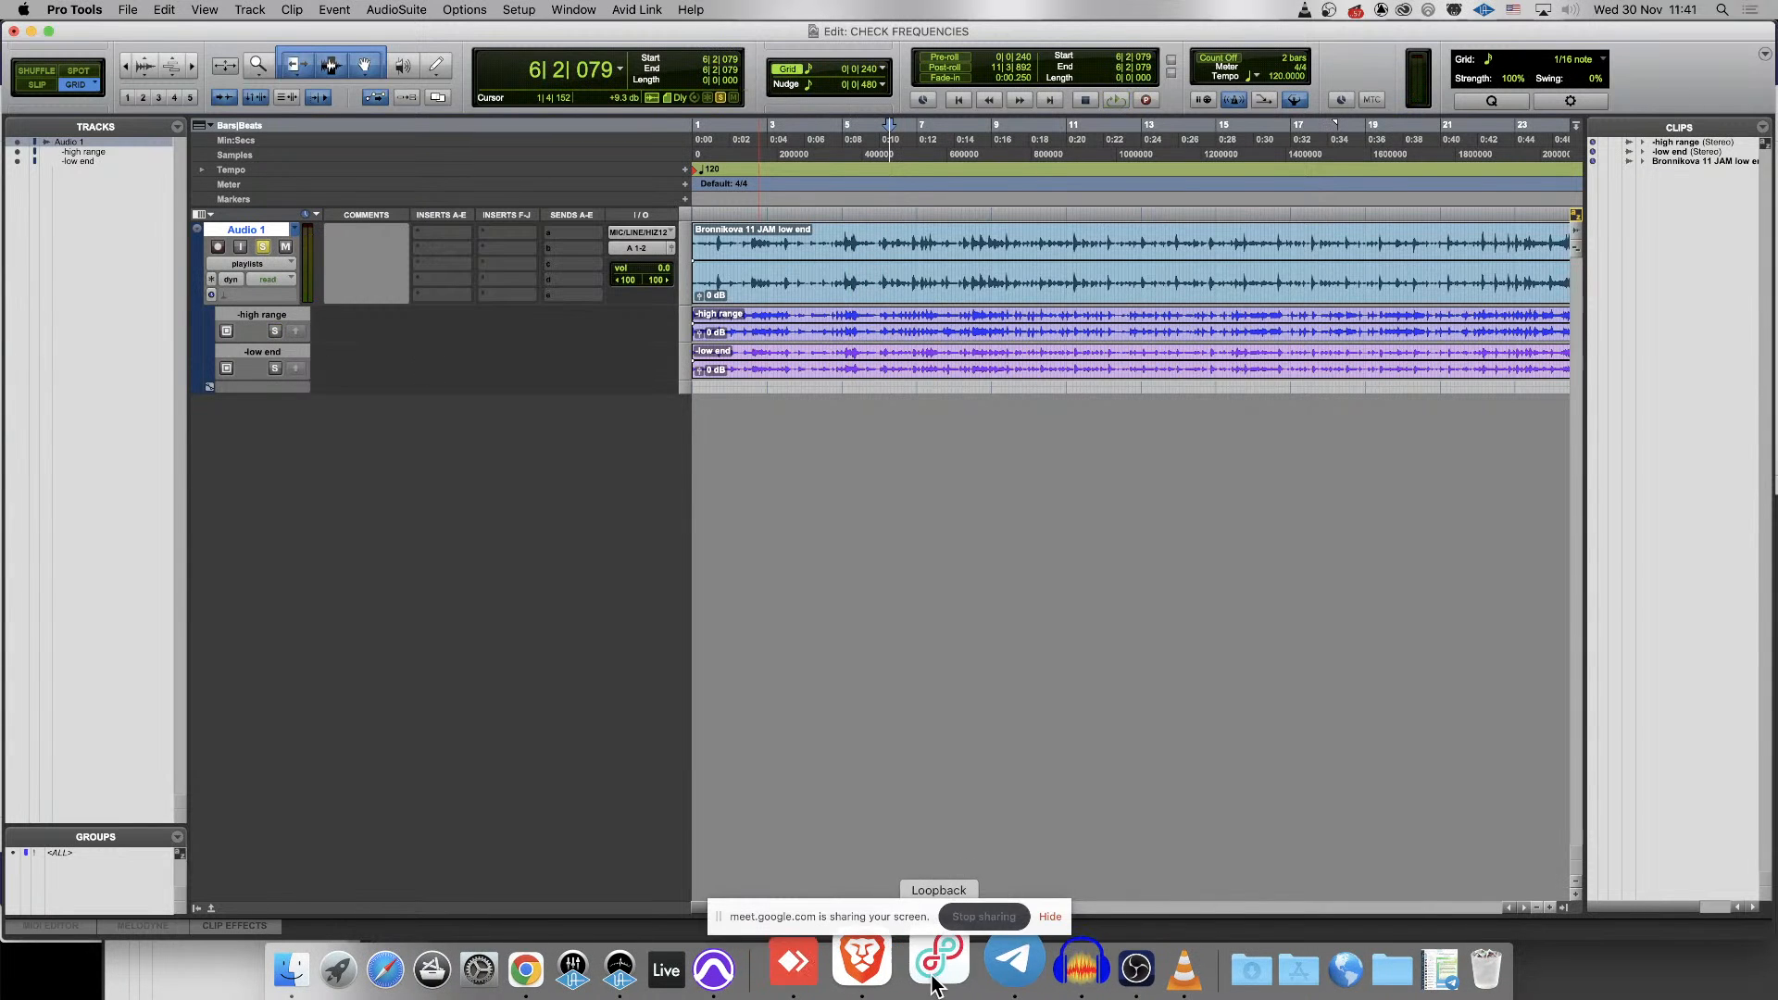
- Switch to Loopback and review the sources, output channels and monitors of the Loopback Audio device
left_click(936, 970)
scroll(807, 526, "up", 2)
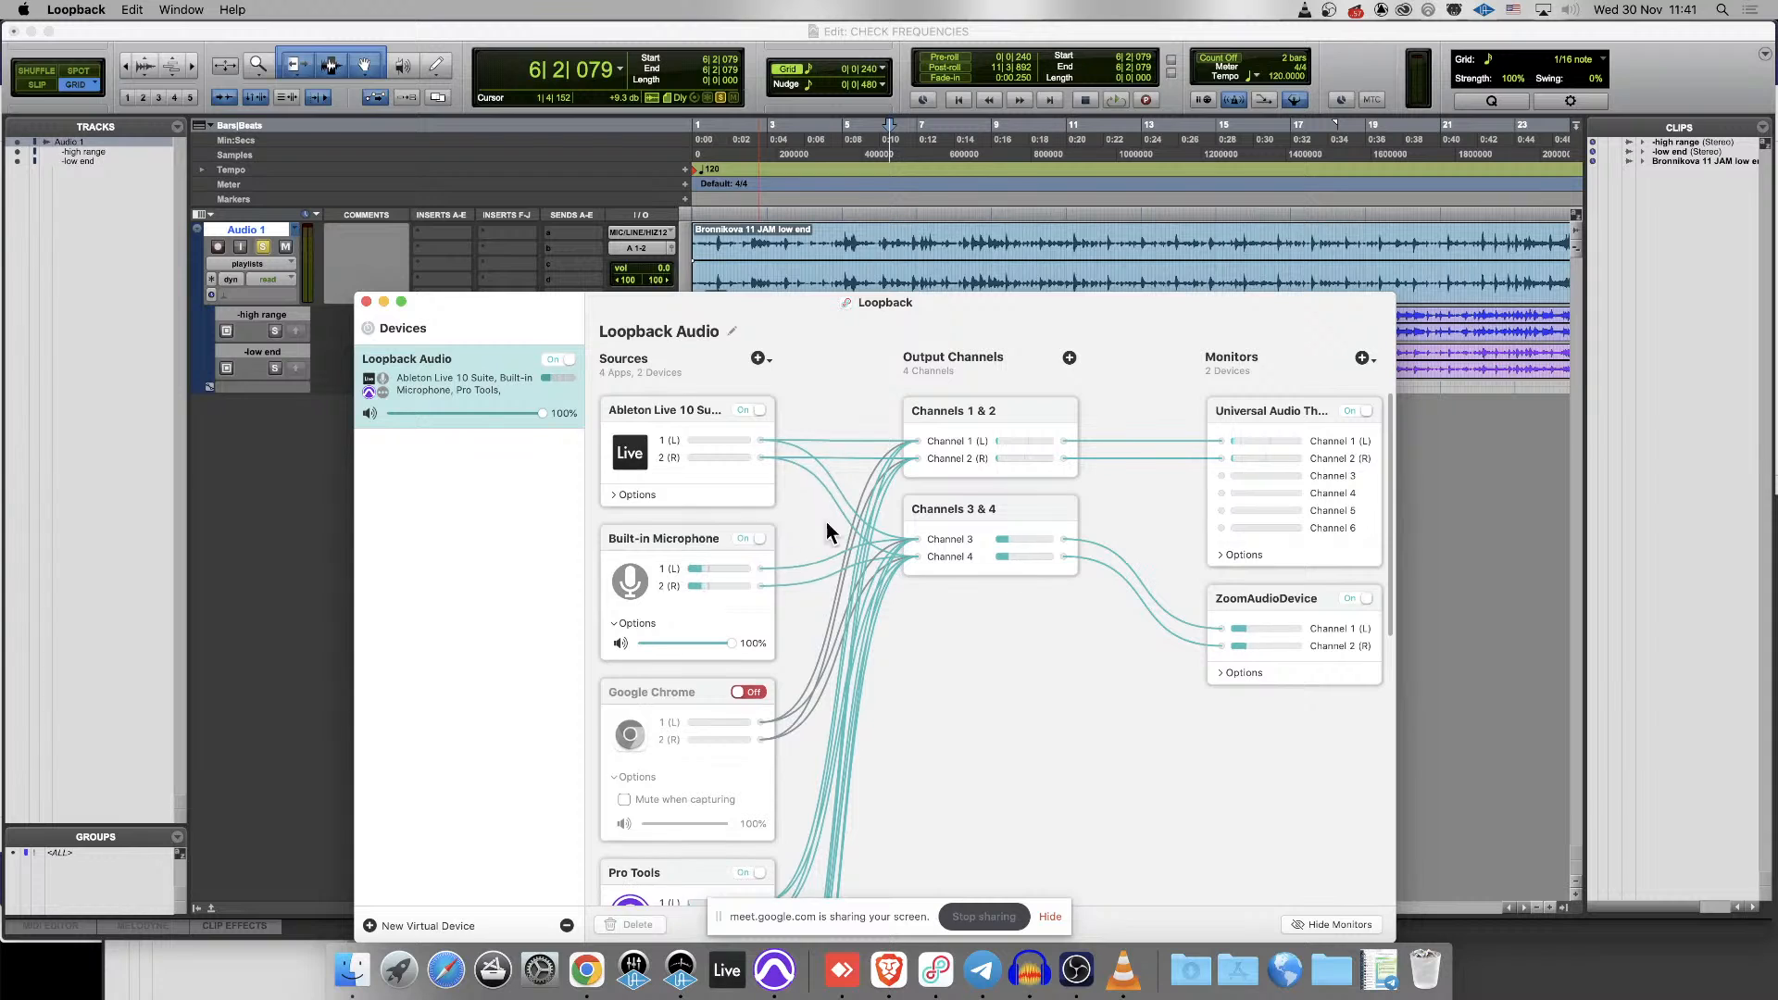
scroll(826, 520, "down", 2)
- Return to Pro Tools and play Audio 1 from position 2|1|240
left_click(1496, 440)
left_click(732, 236)
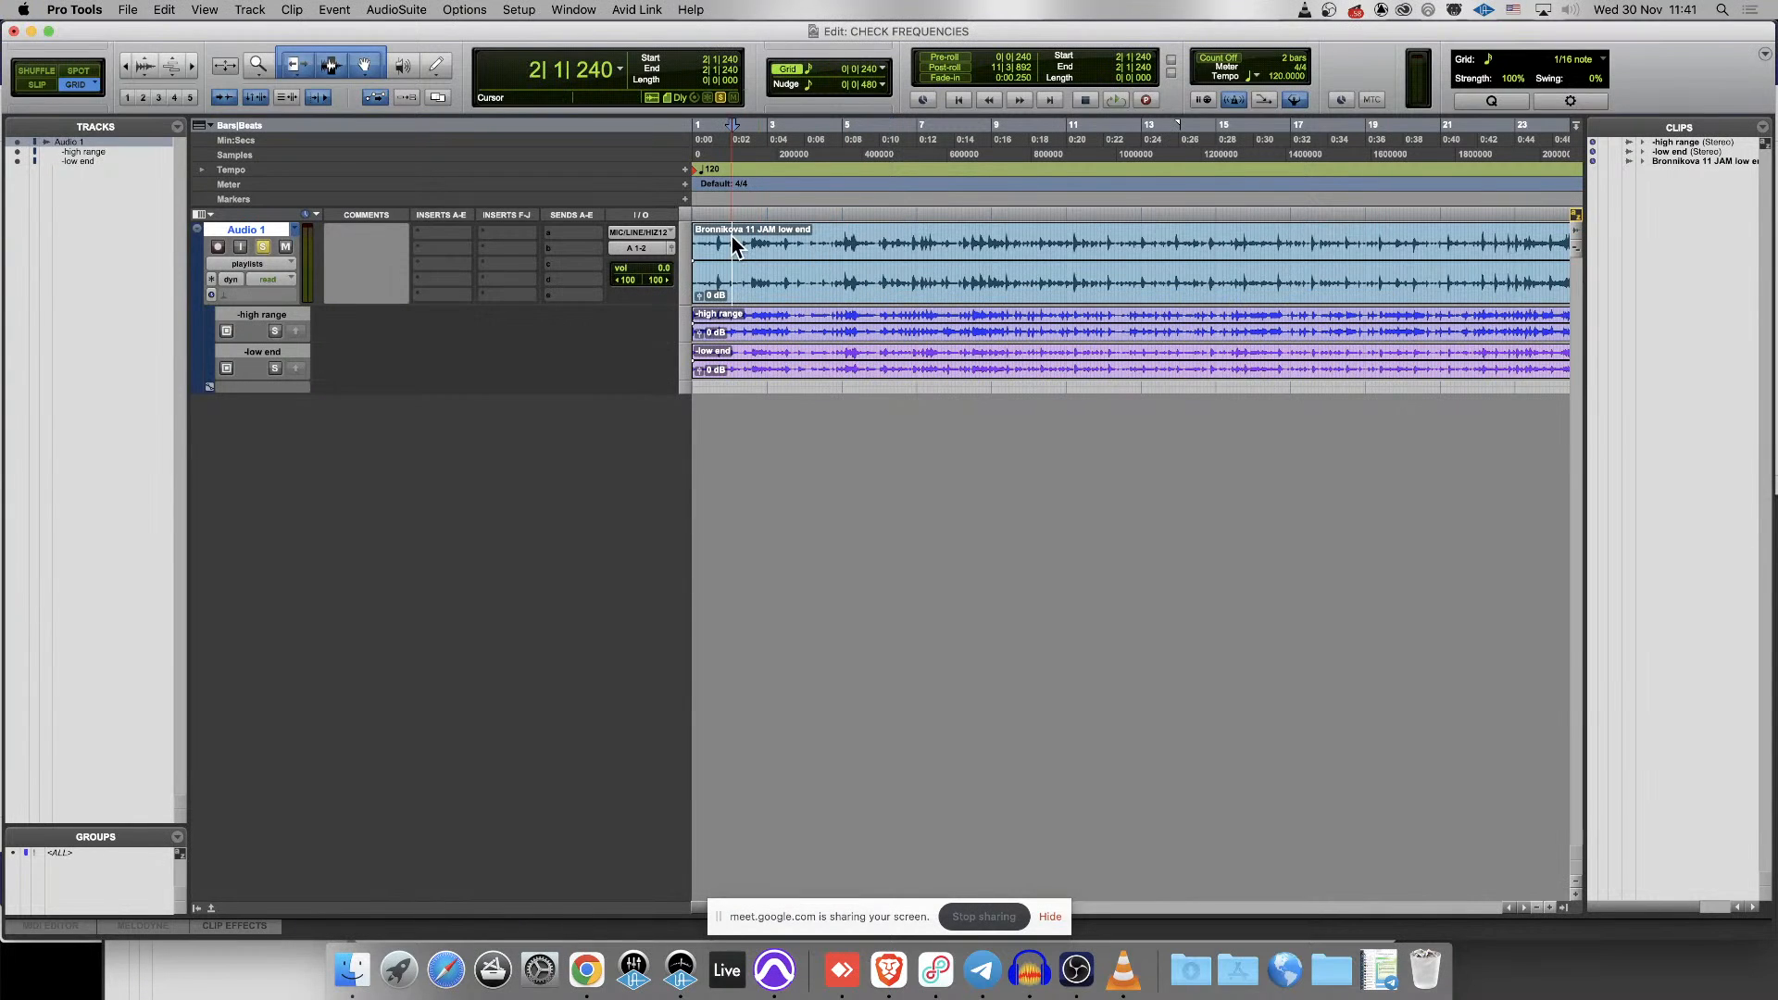
key("space")
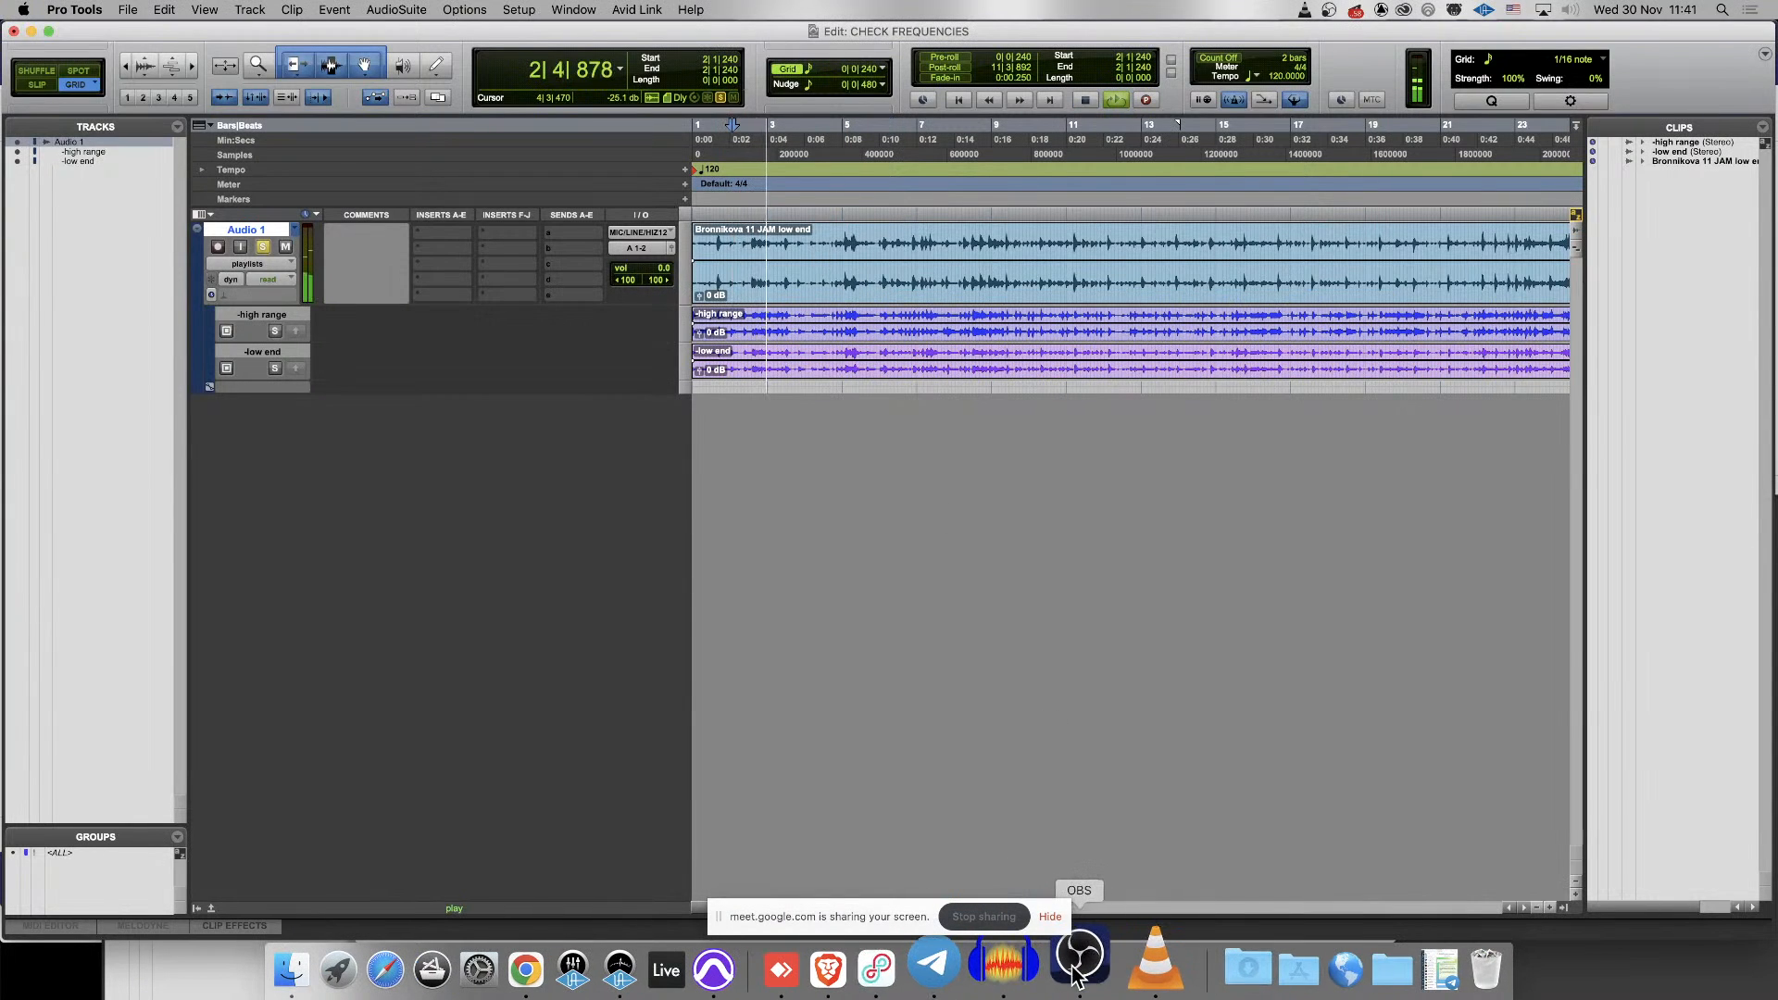
- Bring up Audacity and OBS to check the audio input, and return to Loopback
left_click(1031, 979)
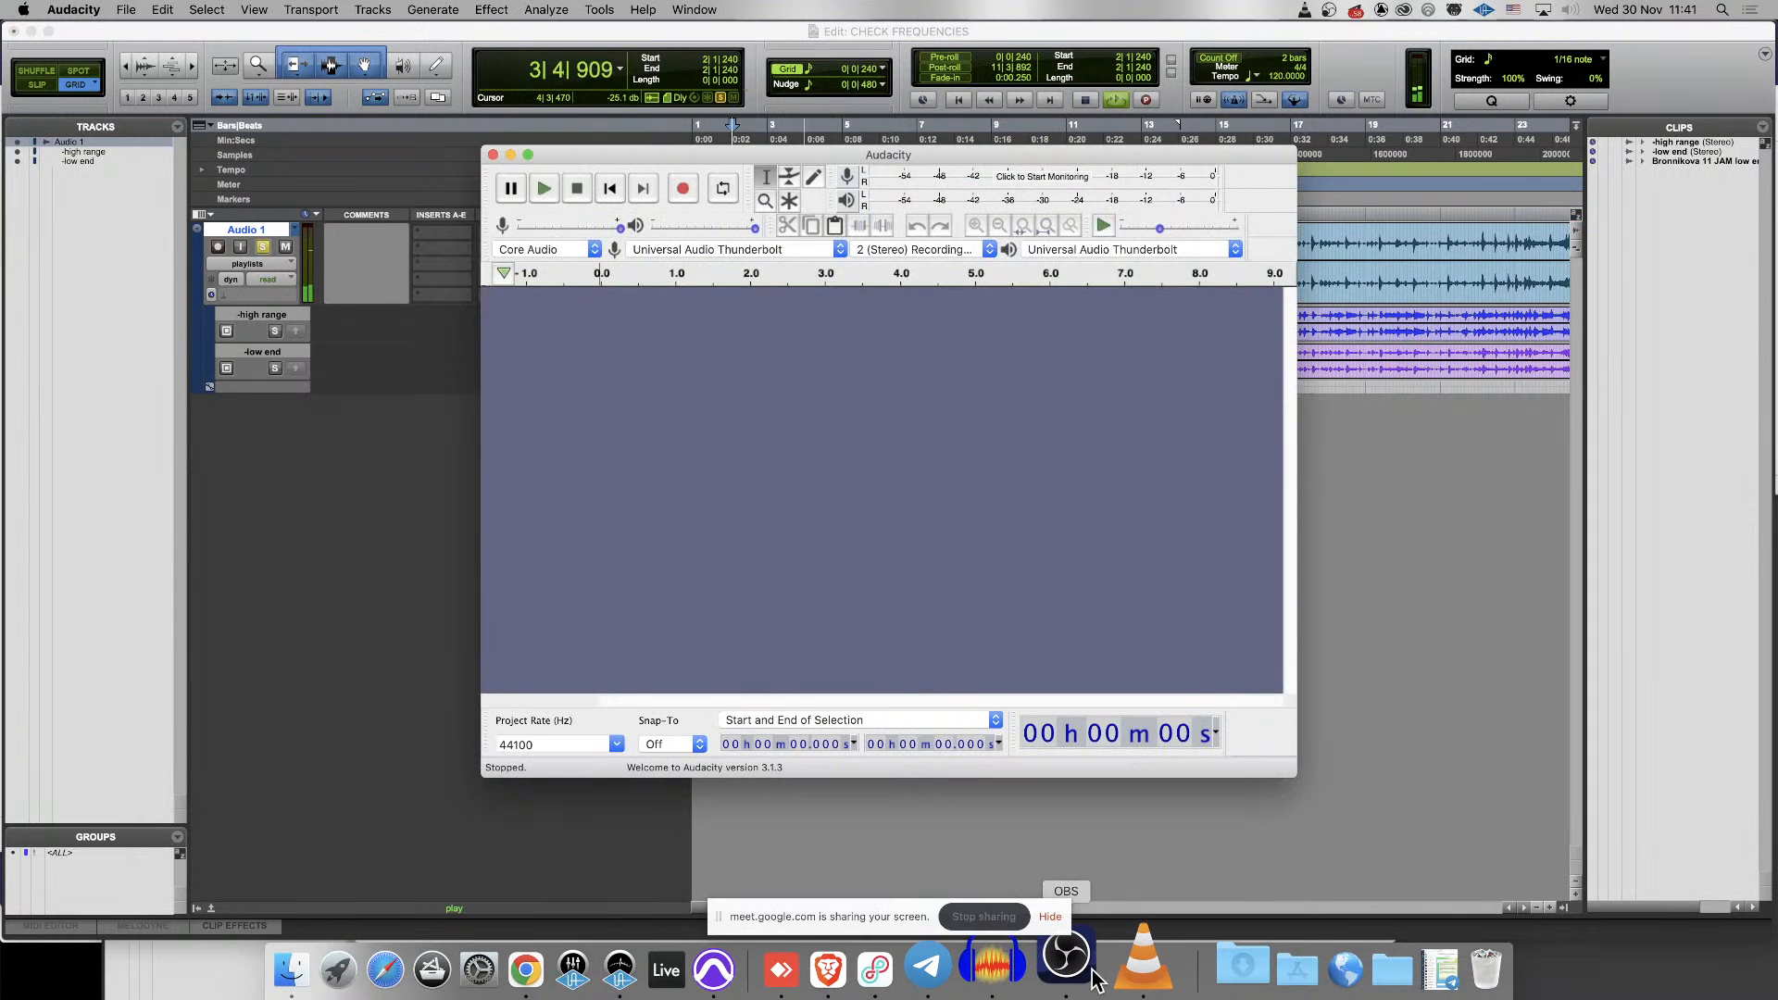
left_click(1079, 979)
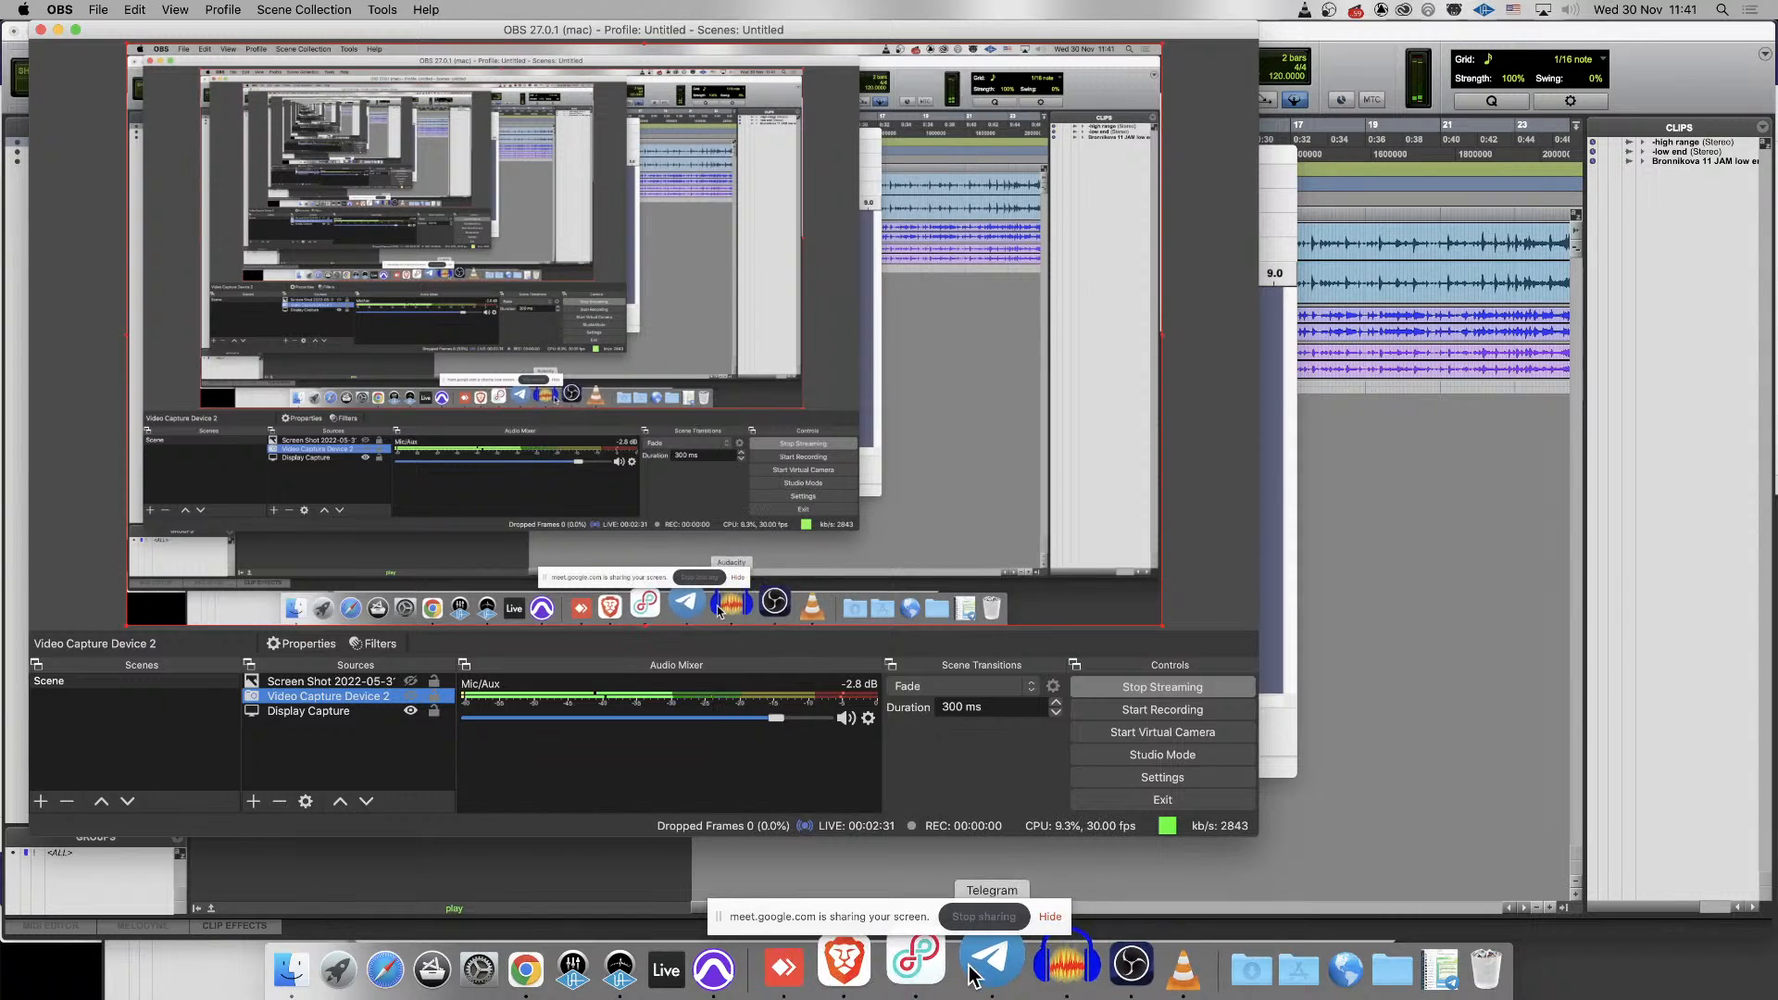
left_click(938, 973)
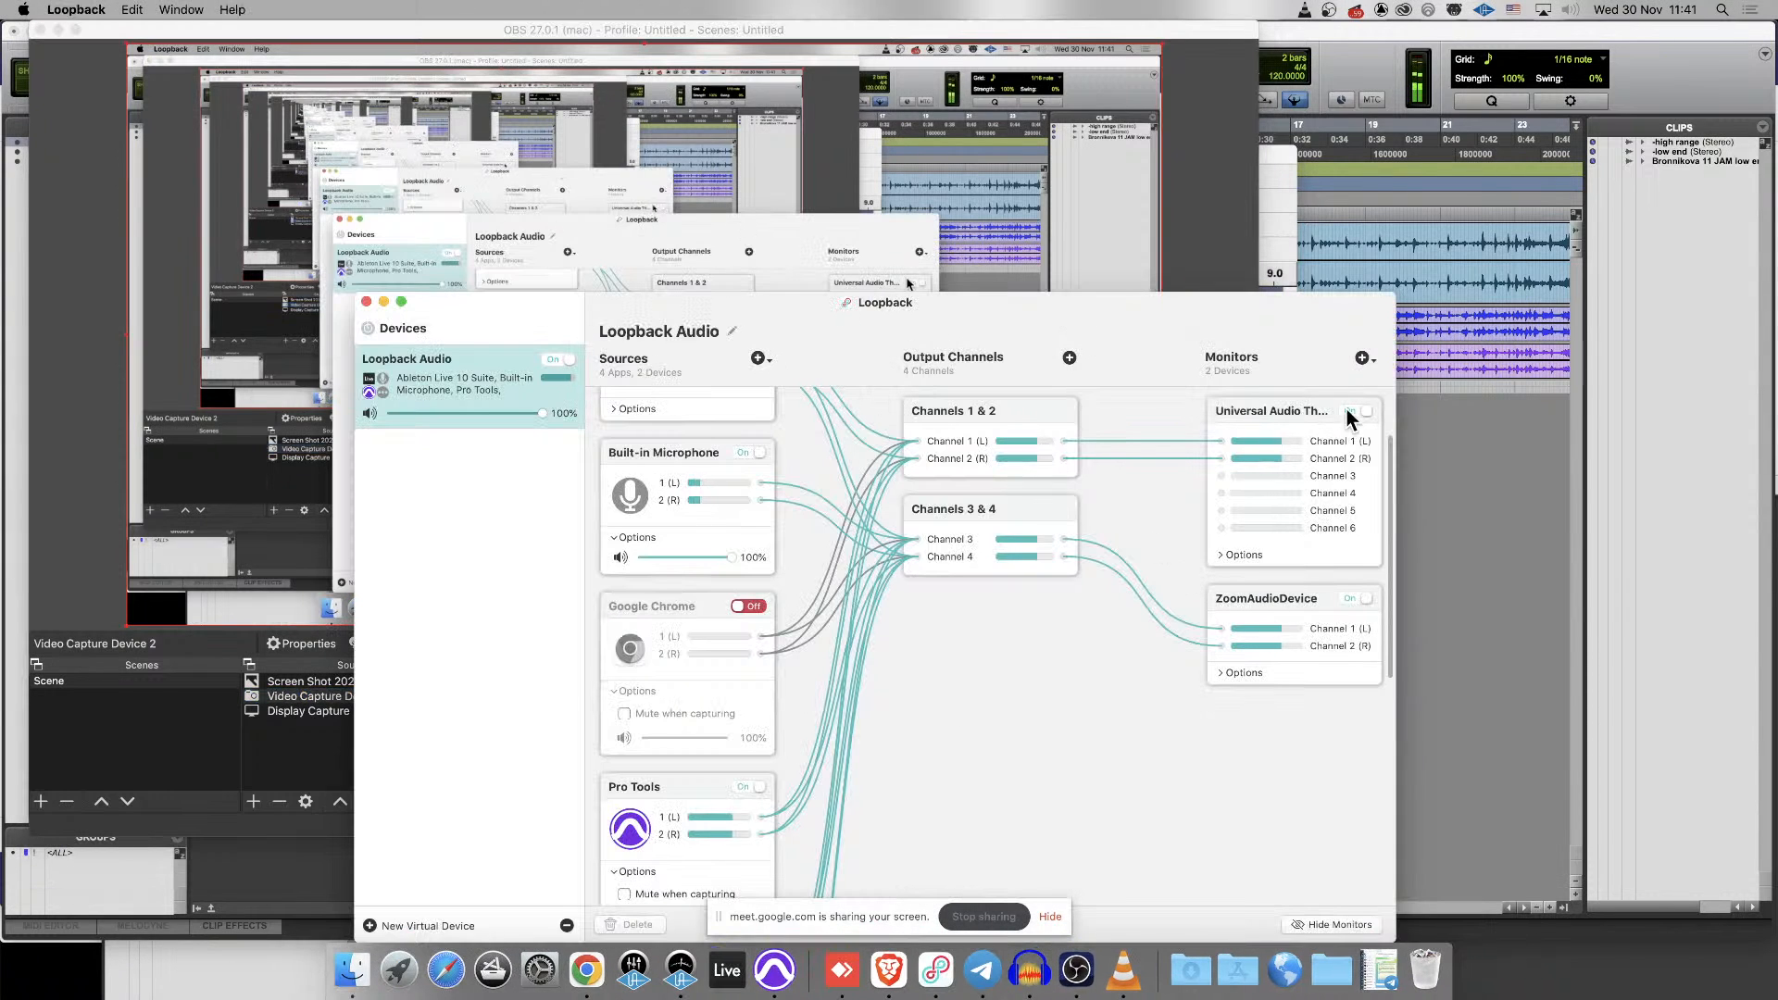
- Expand the options of the Universal Audio Thunderbolt monitor and try lowering its volume
left_click(1238, 554)
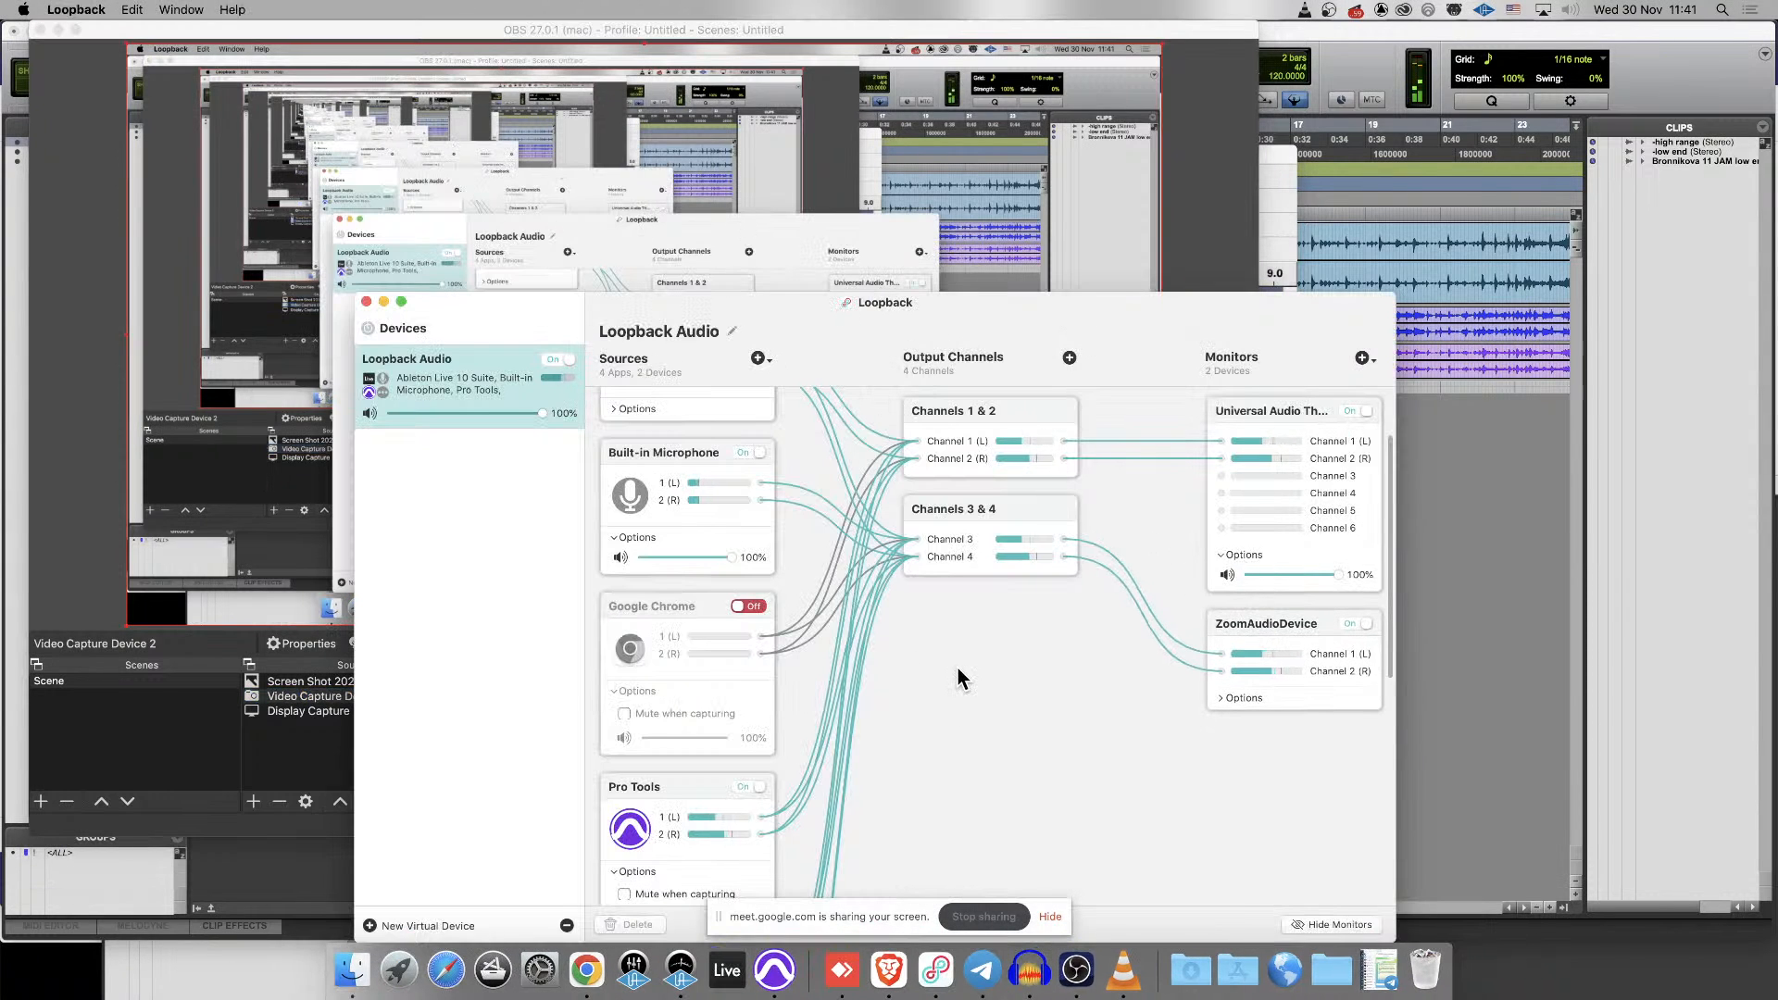
scroll(697, 757, "down", 3)
left_click_drag(1338, 575, 1272, 574)
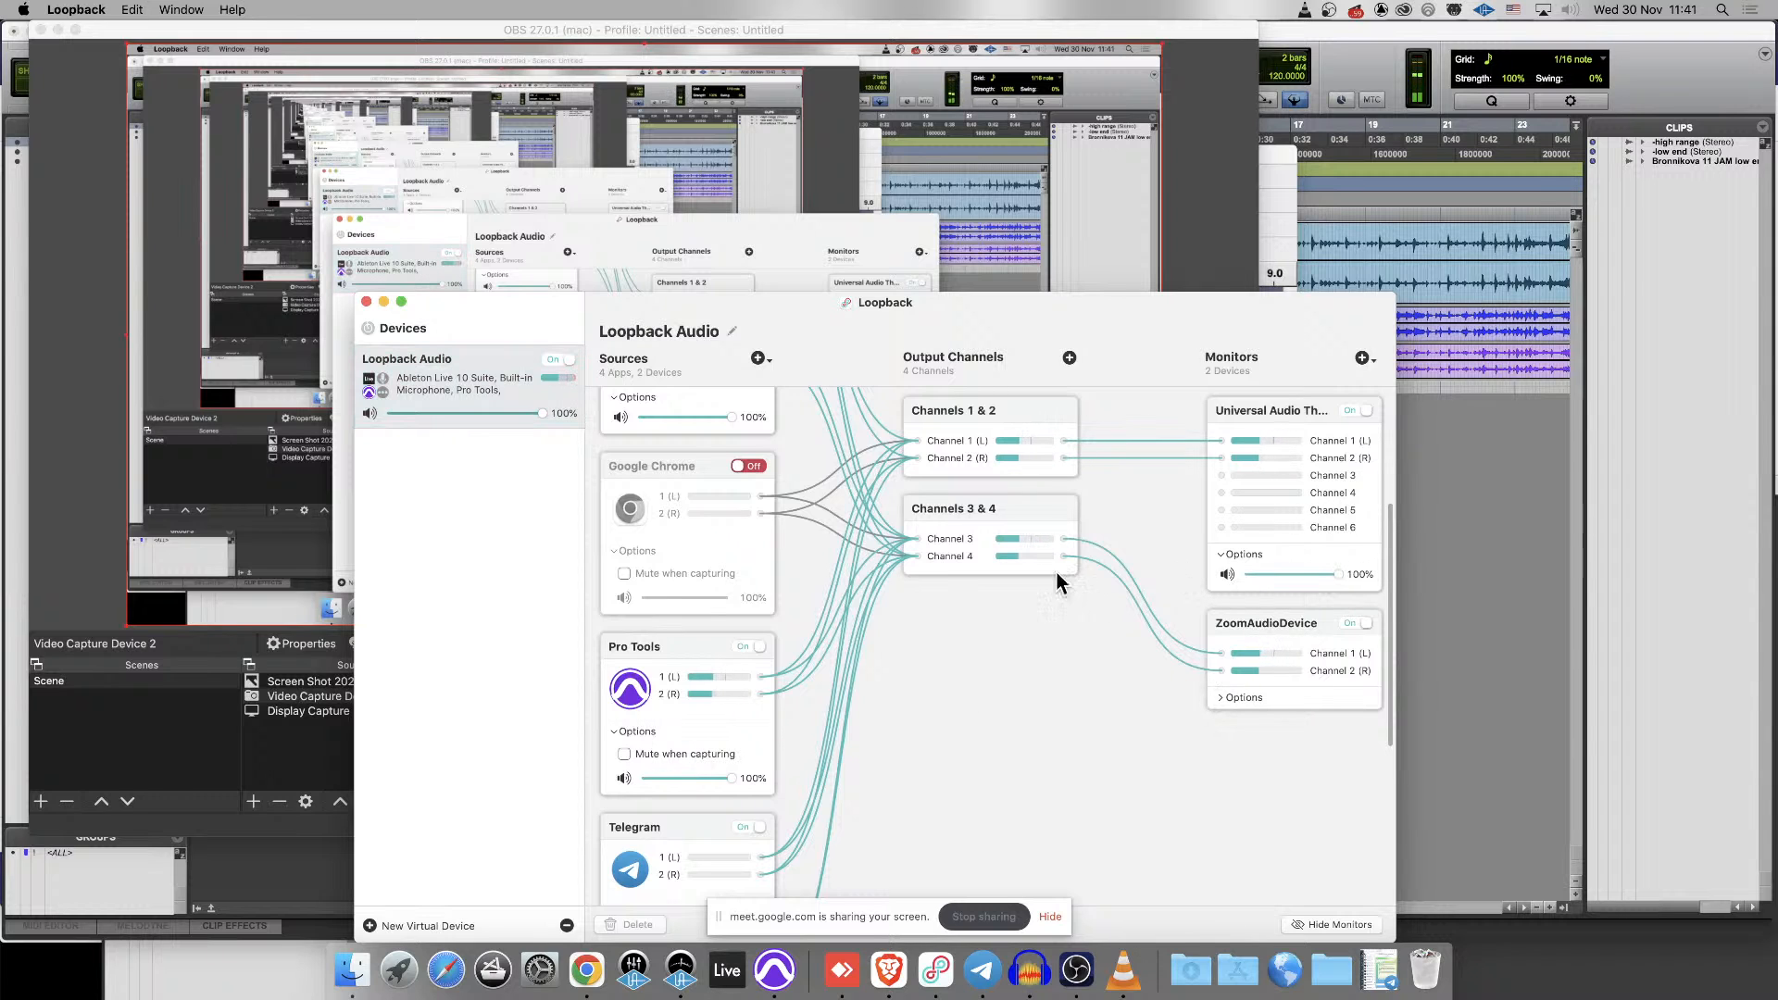
- Turn off the Built-in Microphone source of the Loopback Audio device
scroll(1071, 516, "up", 5)
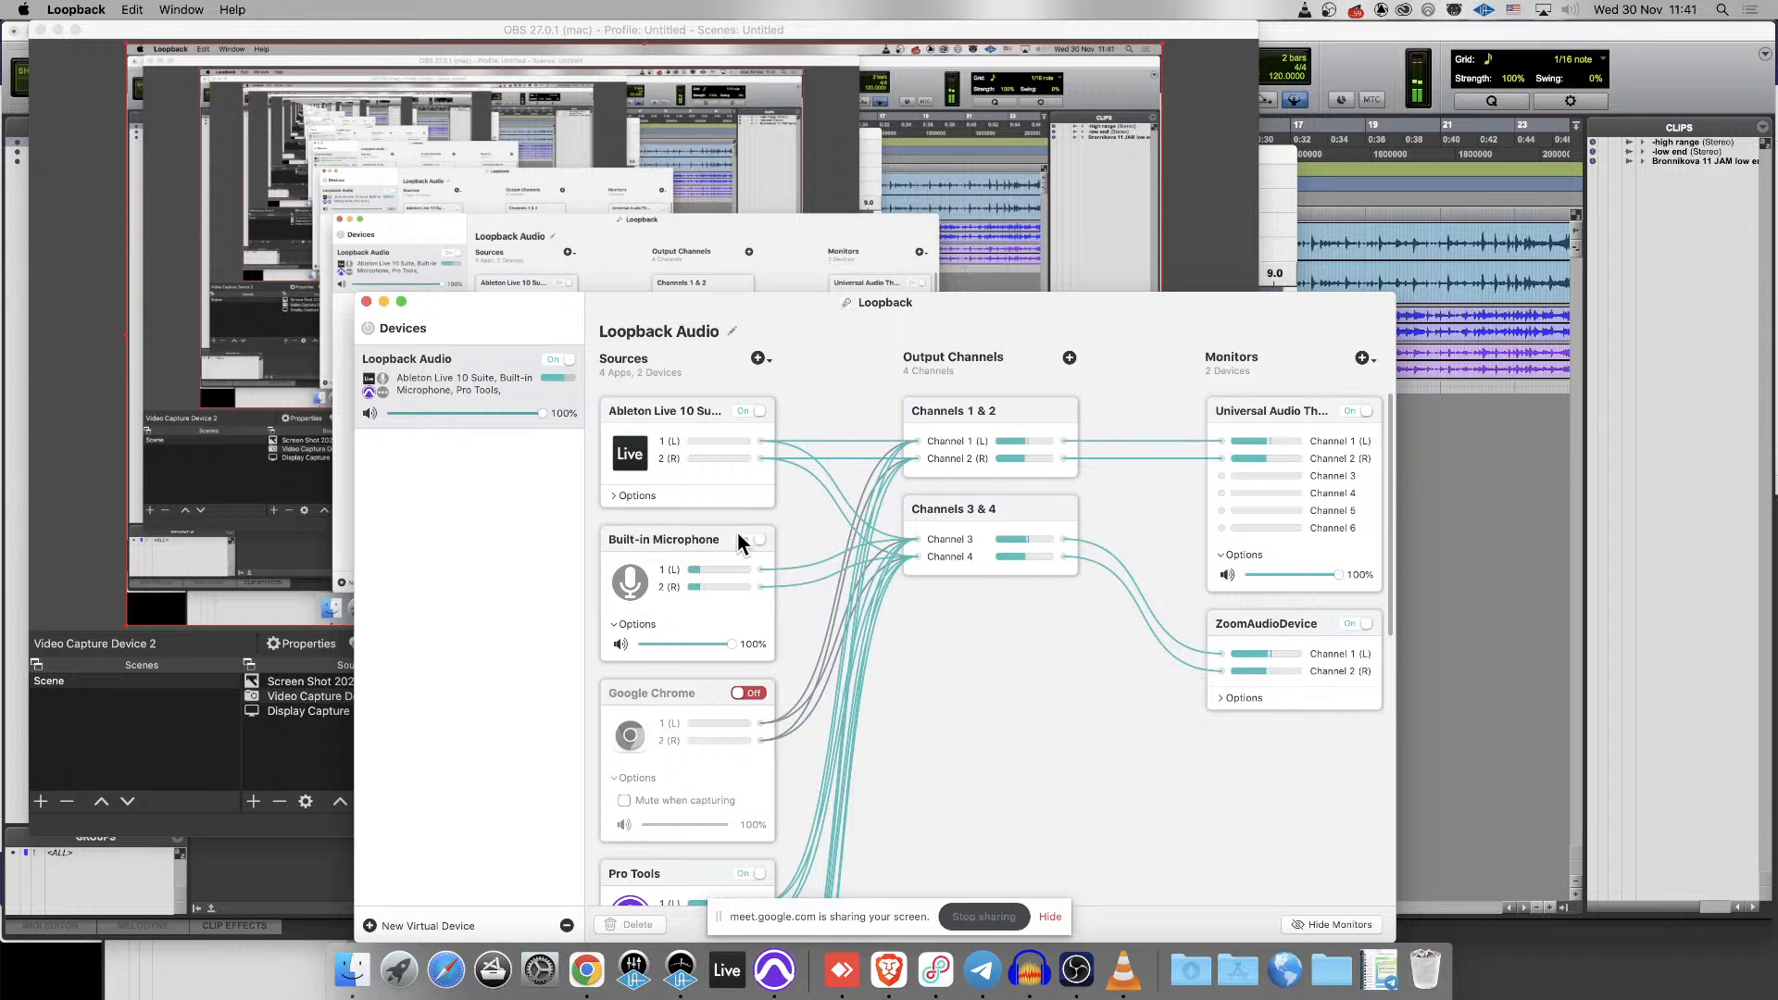
left_click(756, 540)
- Review the remaining Loopback sources and switch the Pro Tools source off and back on
scroll(777, 564, "down", 10)
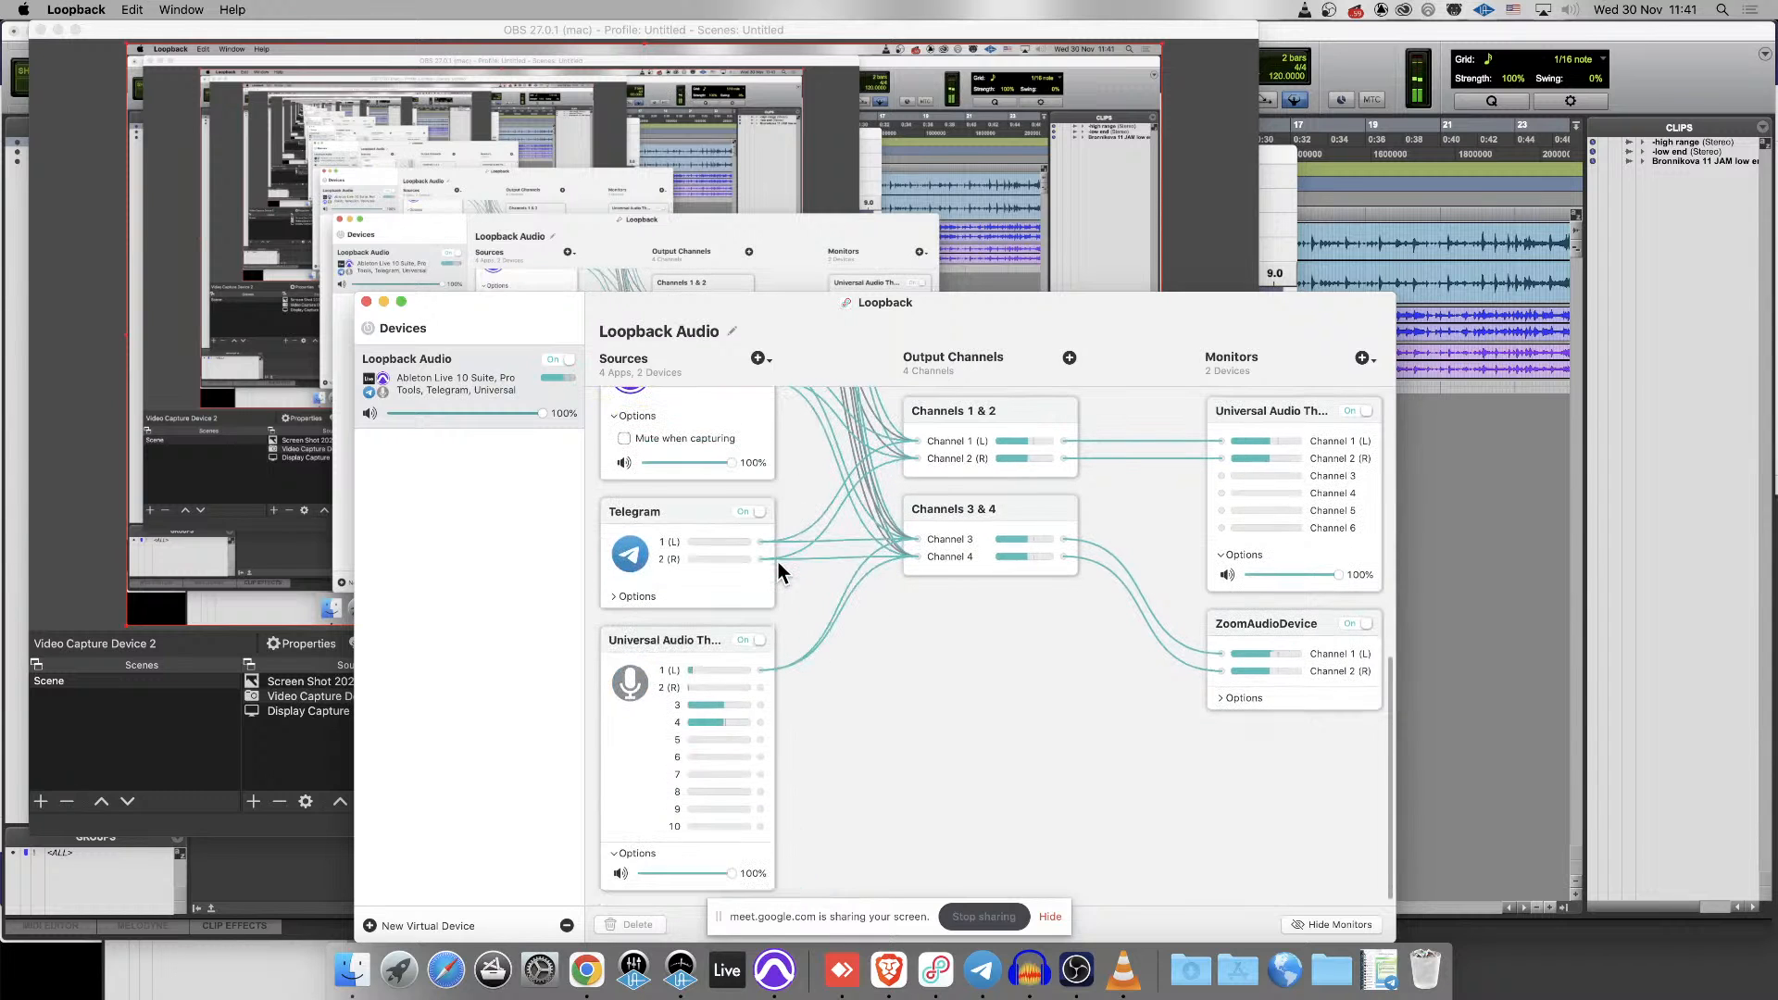
scroll(796, 602, "up", 6)
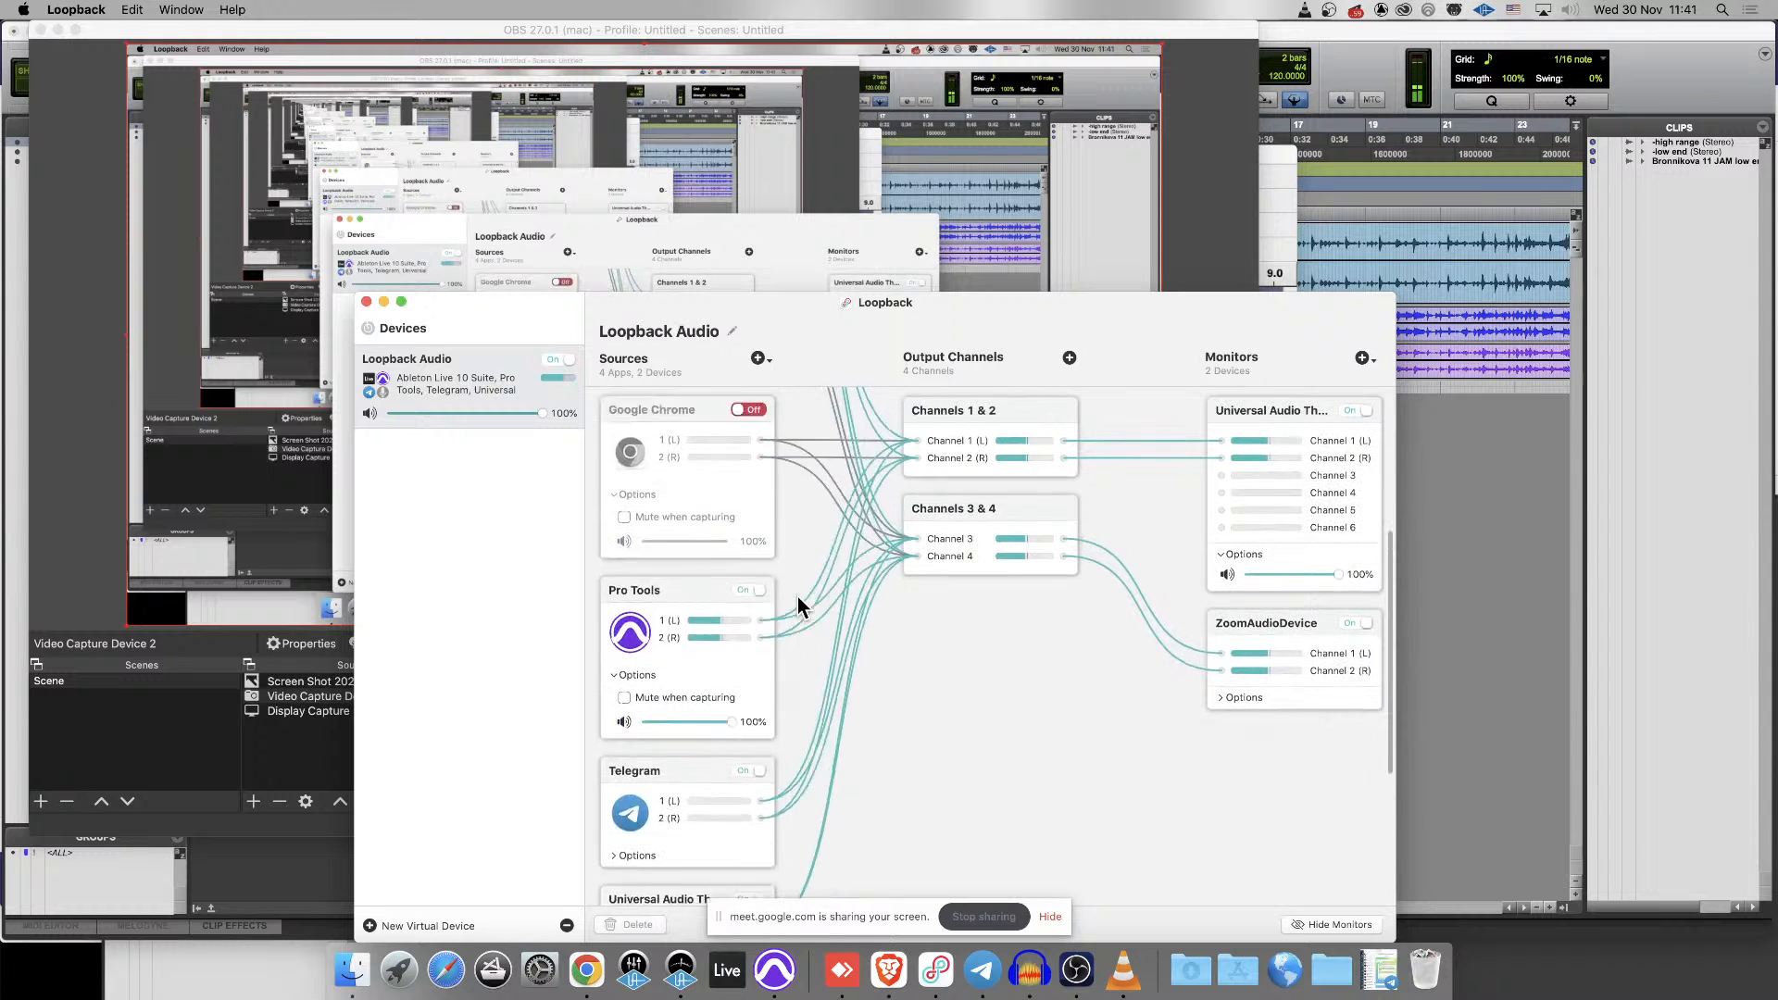
scroll(797, 597, "up", 2)
left_click(750, 693)
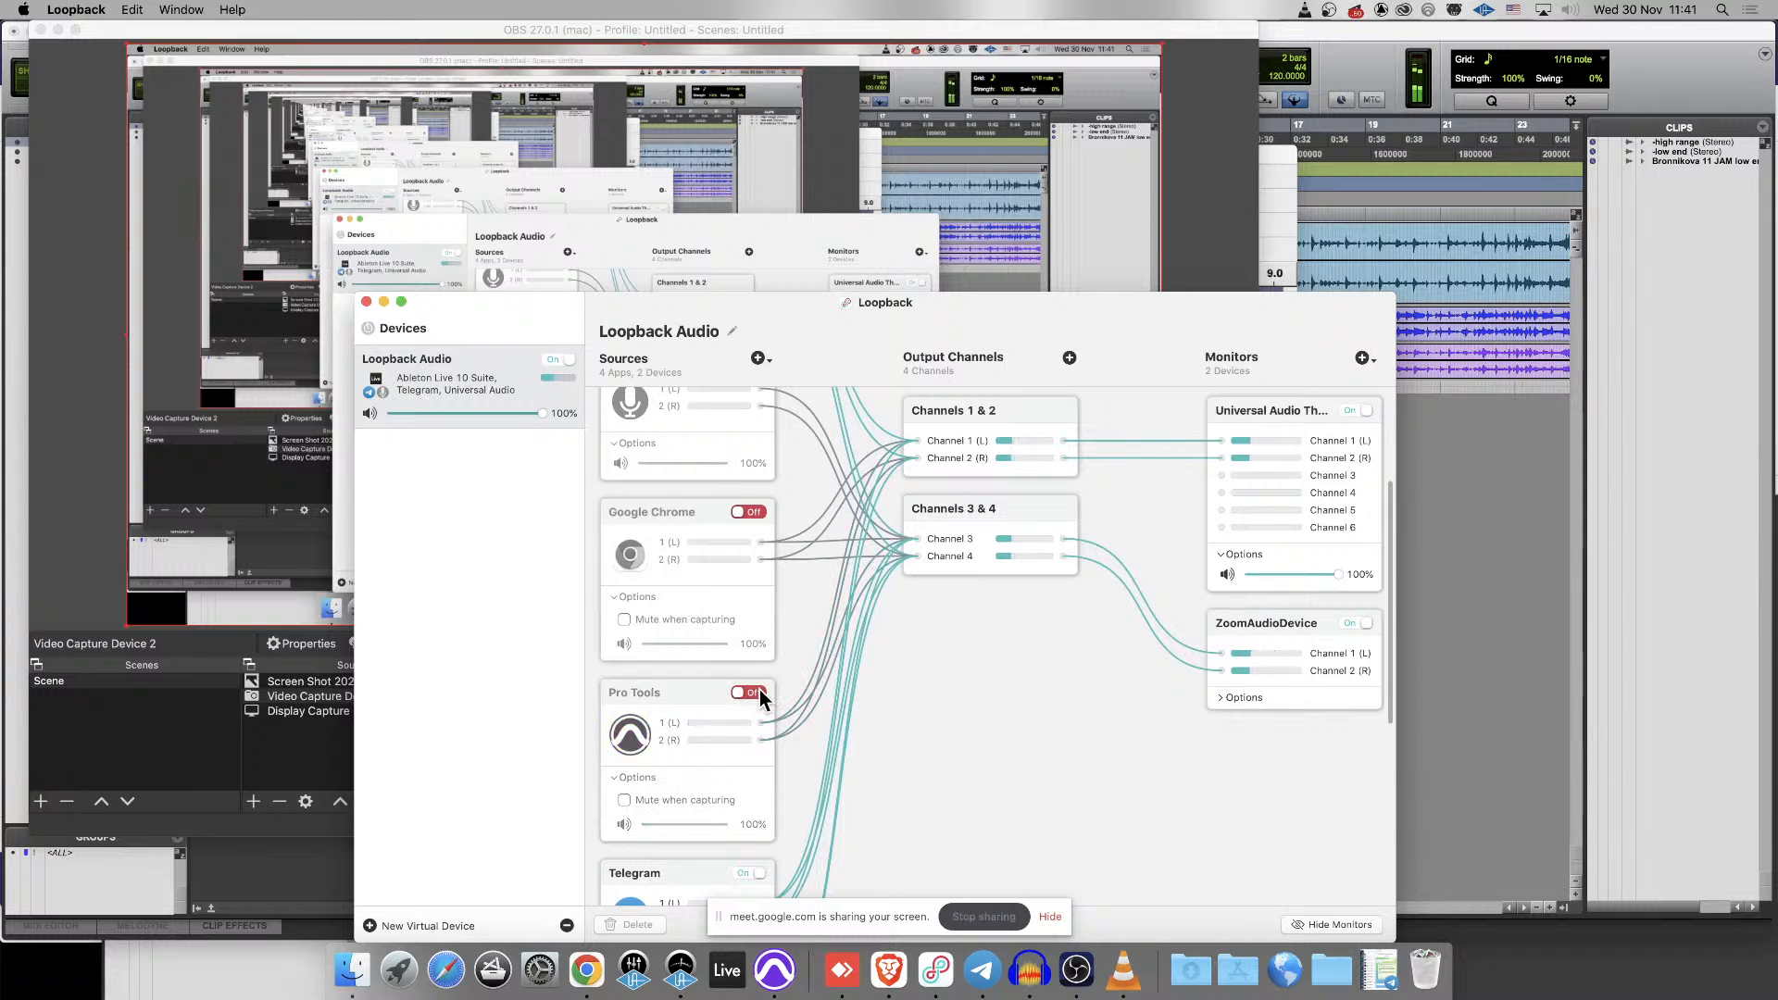
left_click(748, 691)
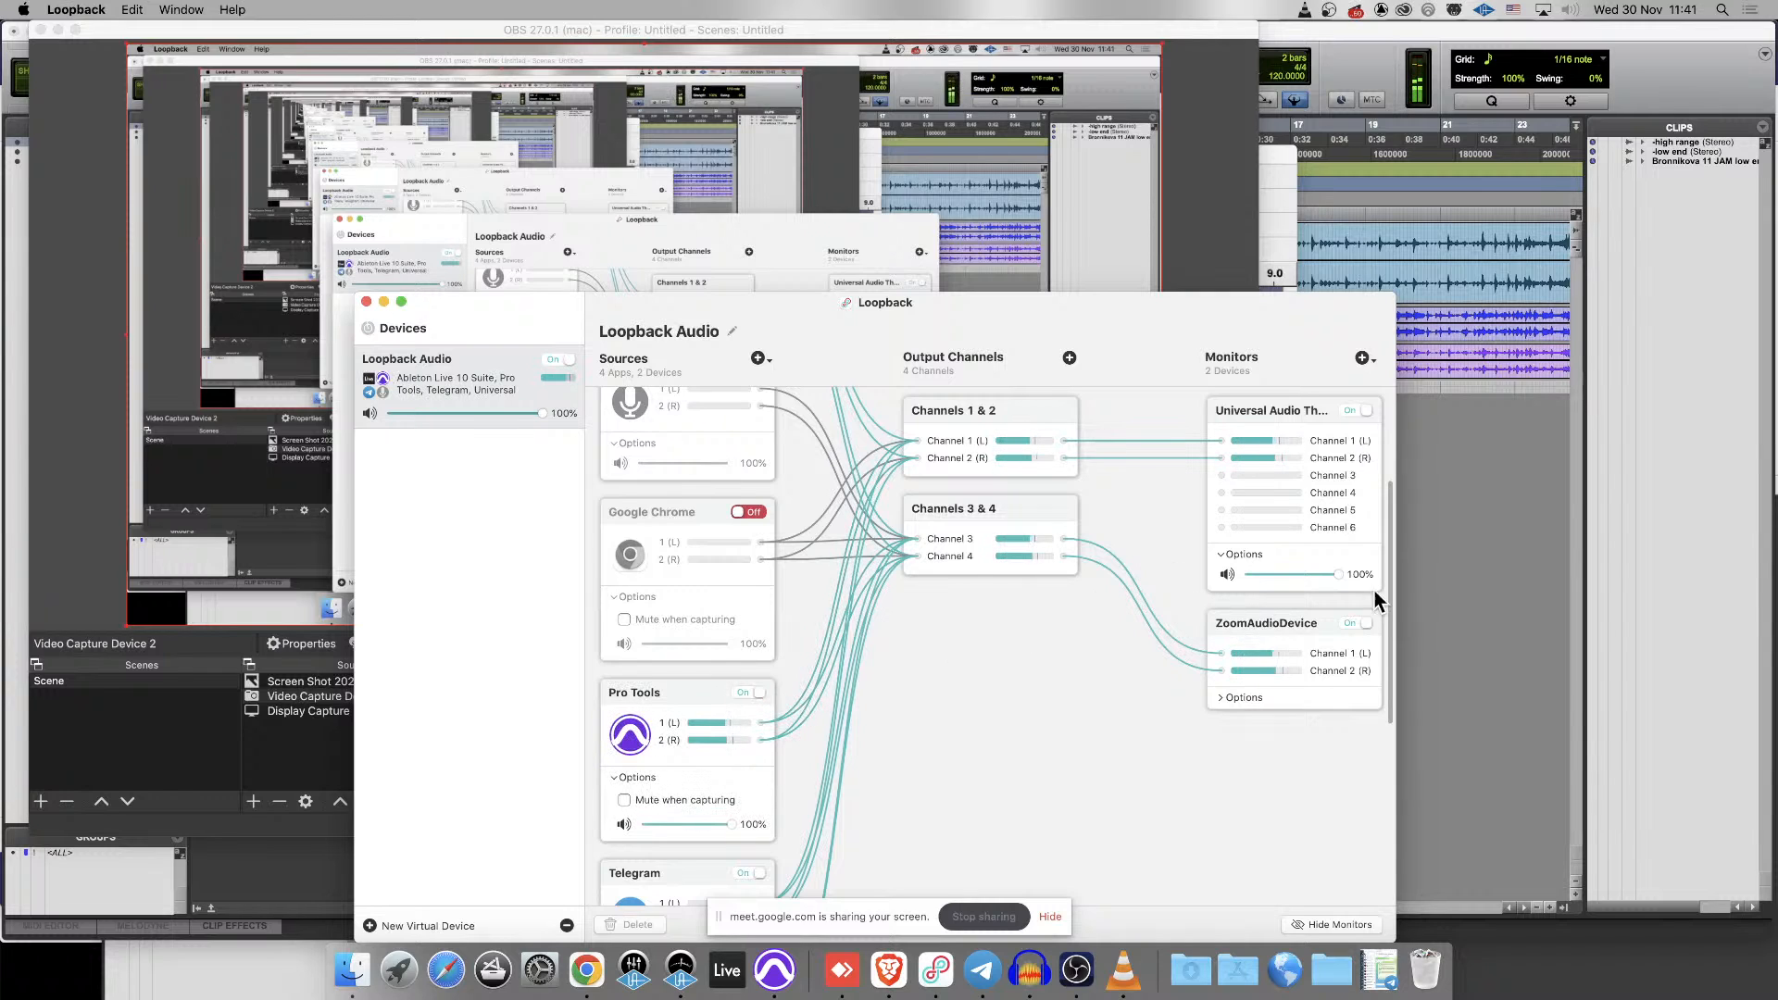
- Expand the options of the ZoomAudioDevice monitor and lower its volume to 0%
left_click(1223, 699)
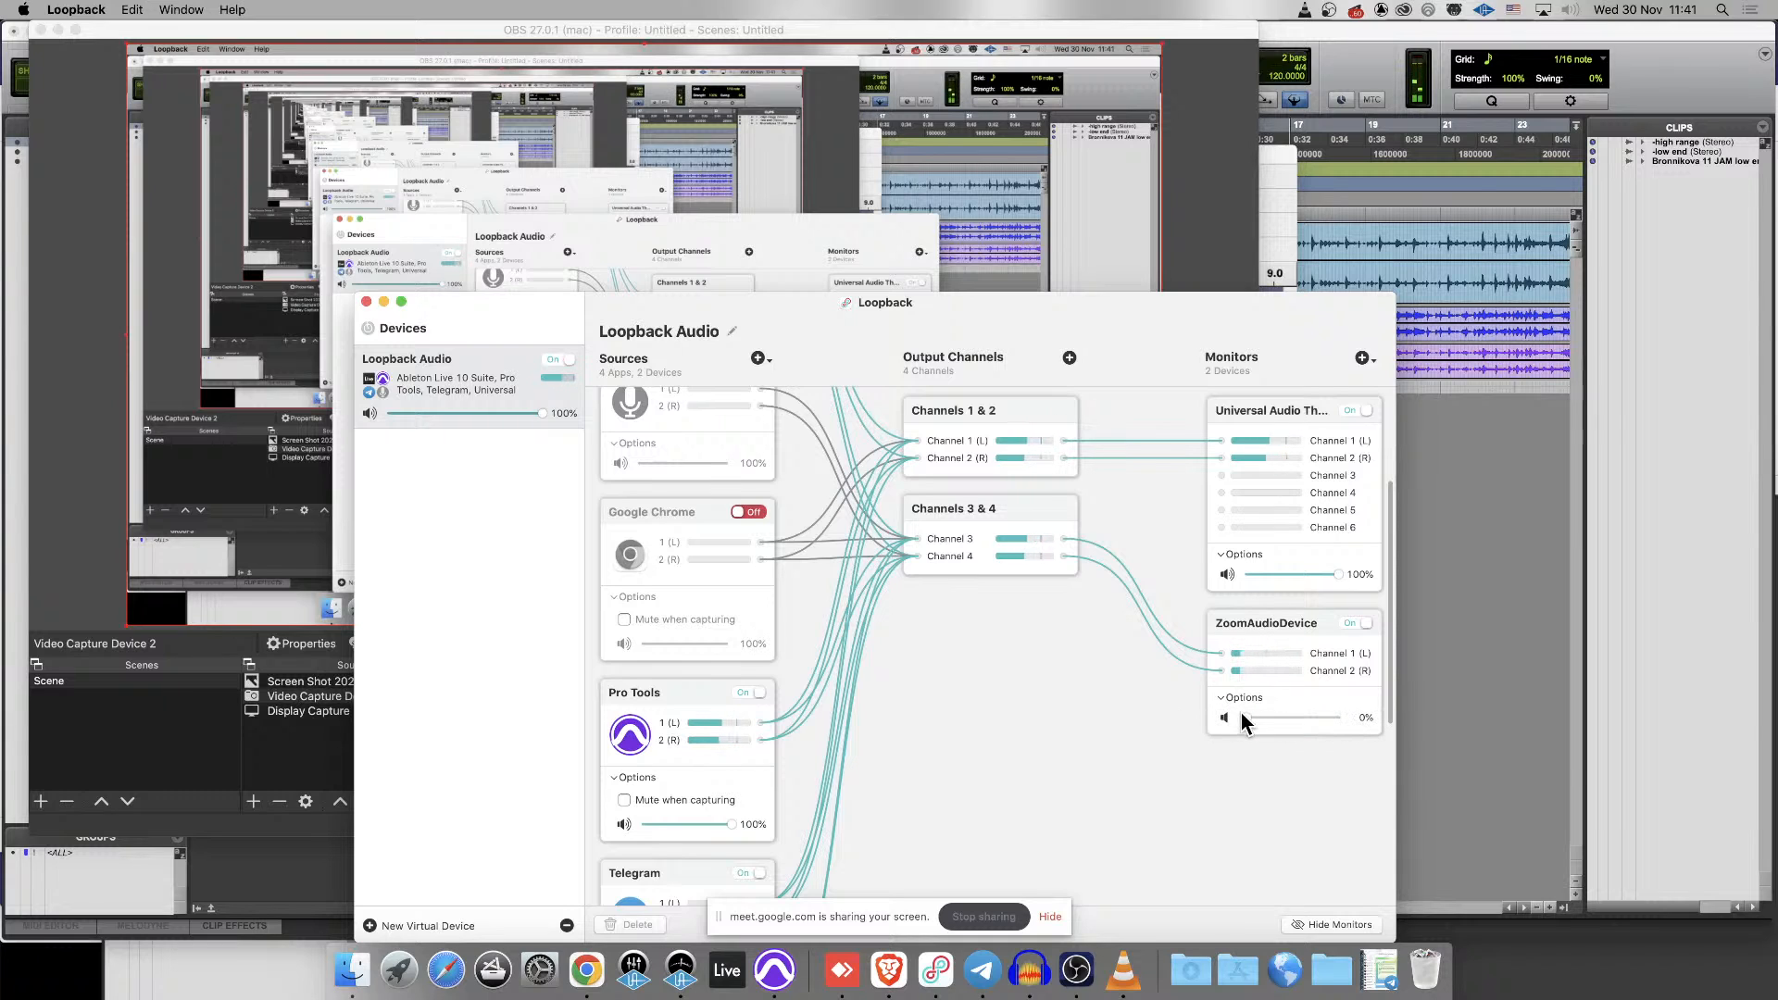
- Restore the ZoomAudioDevice monitor volume to 100%, then test the Universal Audio Thunderbolt monitor at 0% and return it to 100%
left_click_drag(1245, 717, 1473, 699)
left_click(1312, 578)
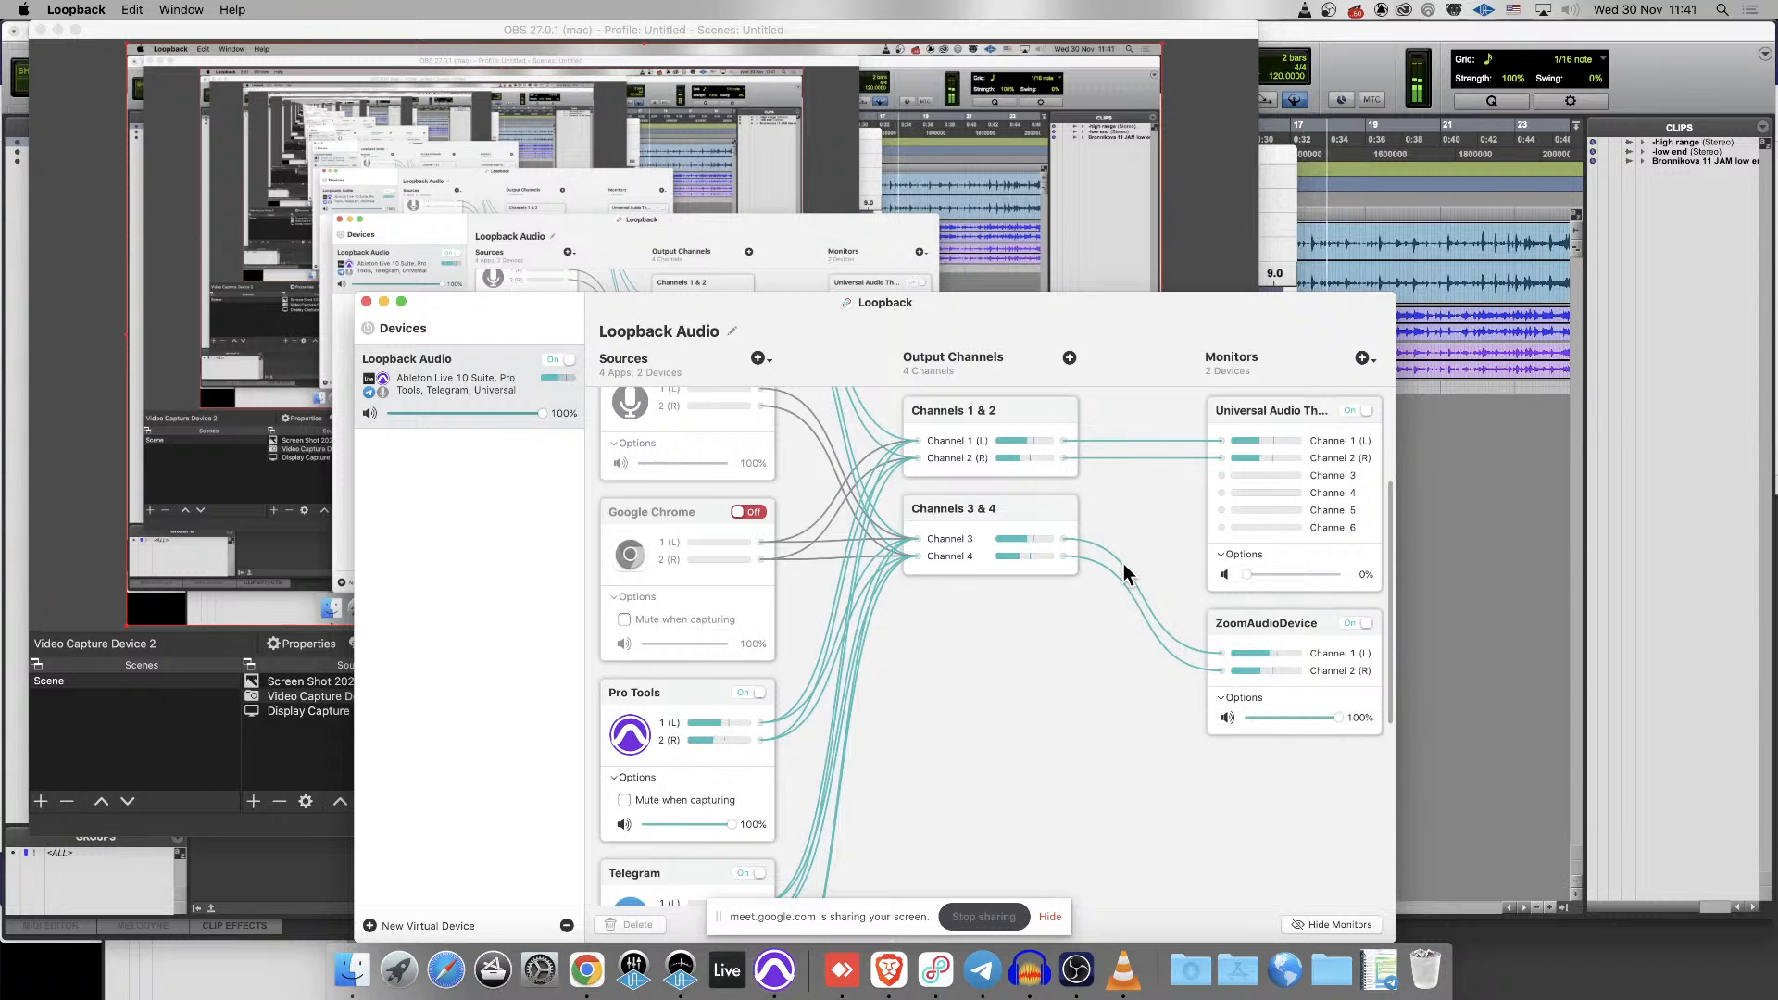
left_click_drag(1362, 546, 1375, 545)
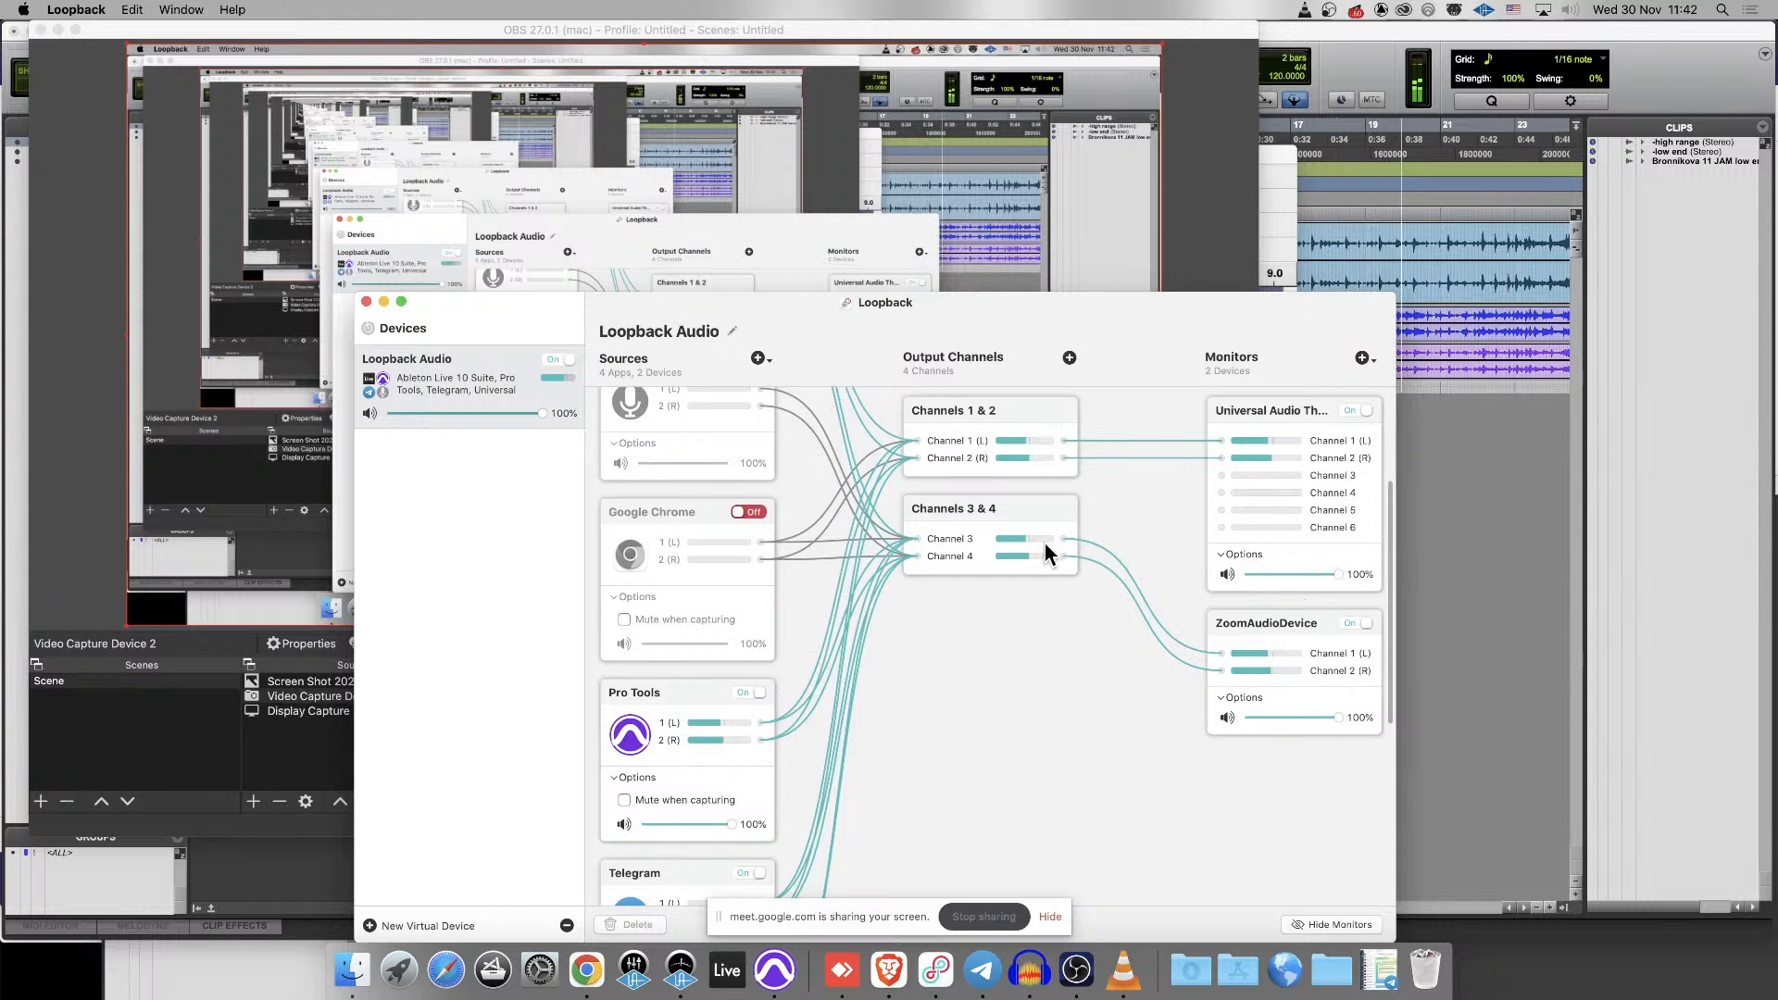
- Look through the Loopback sources and check the system's list of sound output devices
scroll(982, 680, "down", 4)
scroll(981, 680, "down", 5)
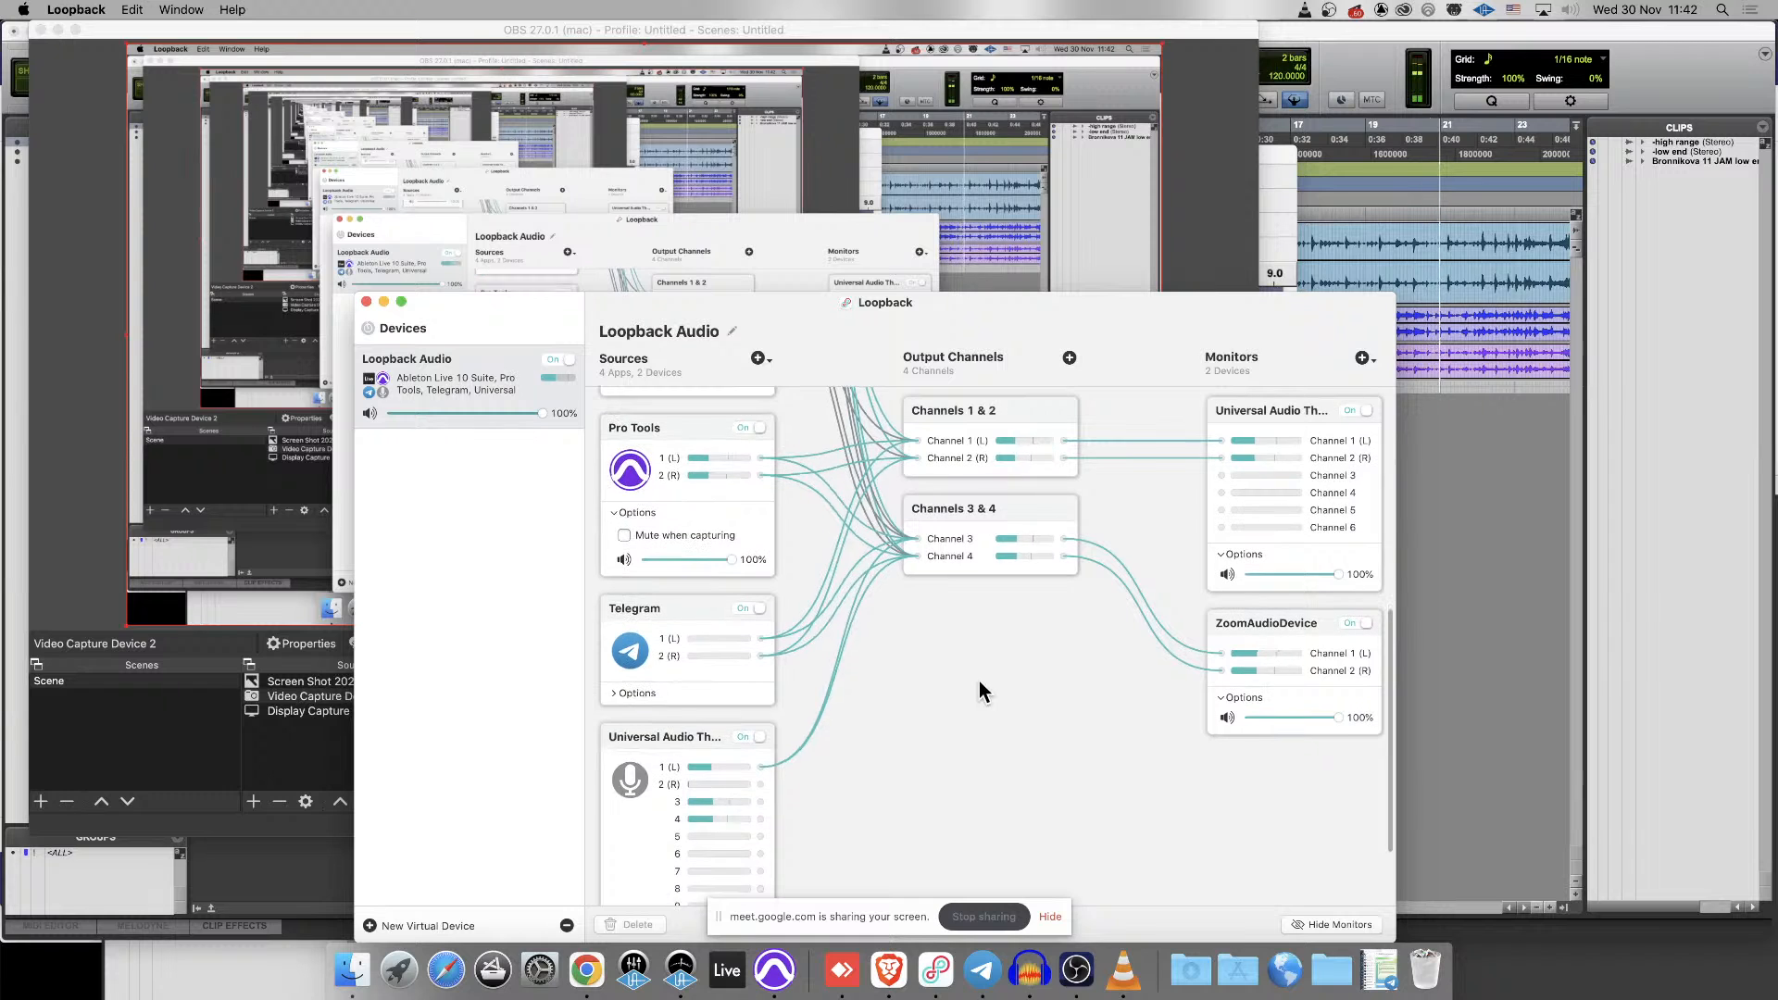
scroll(906, 662, "up", 9)
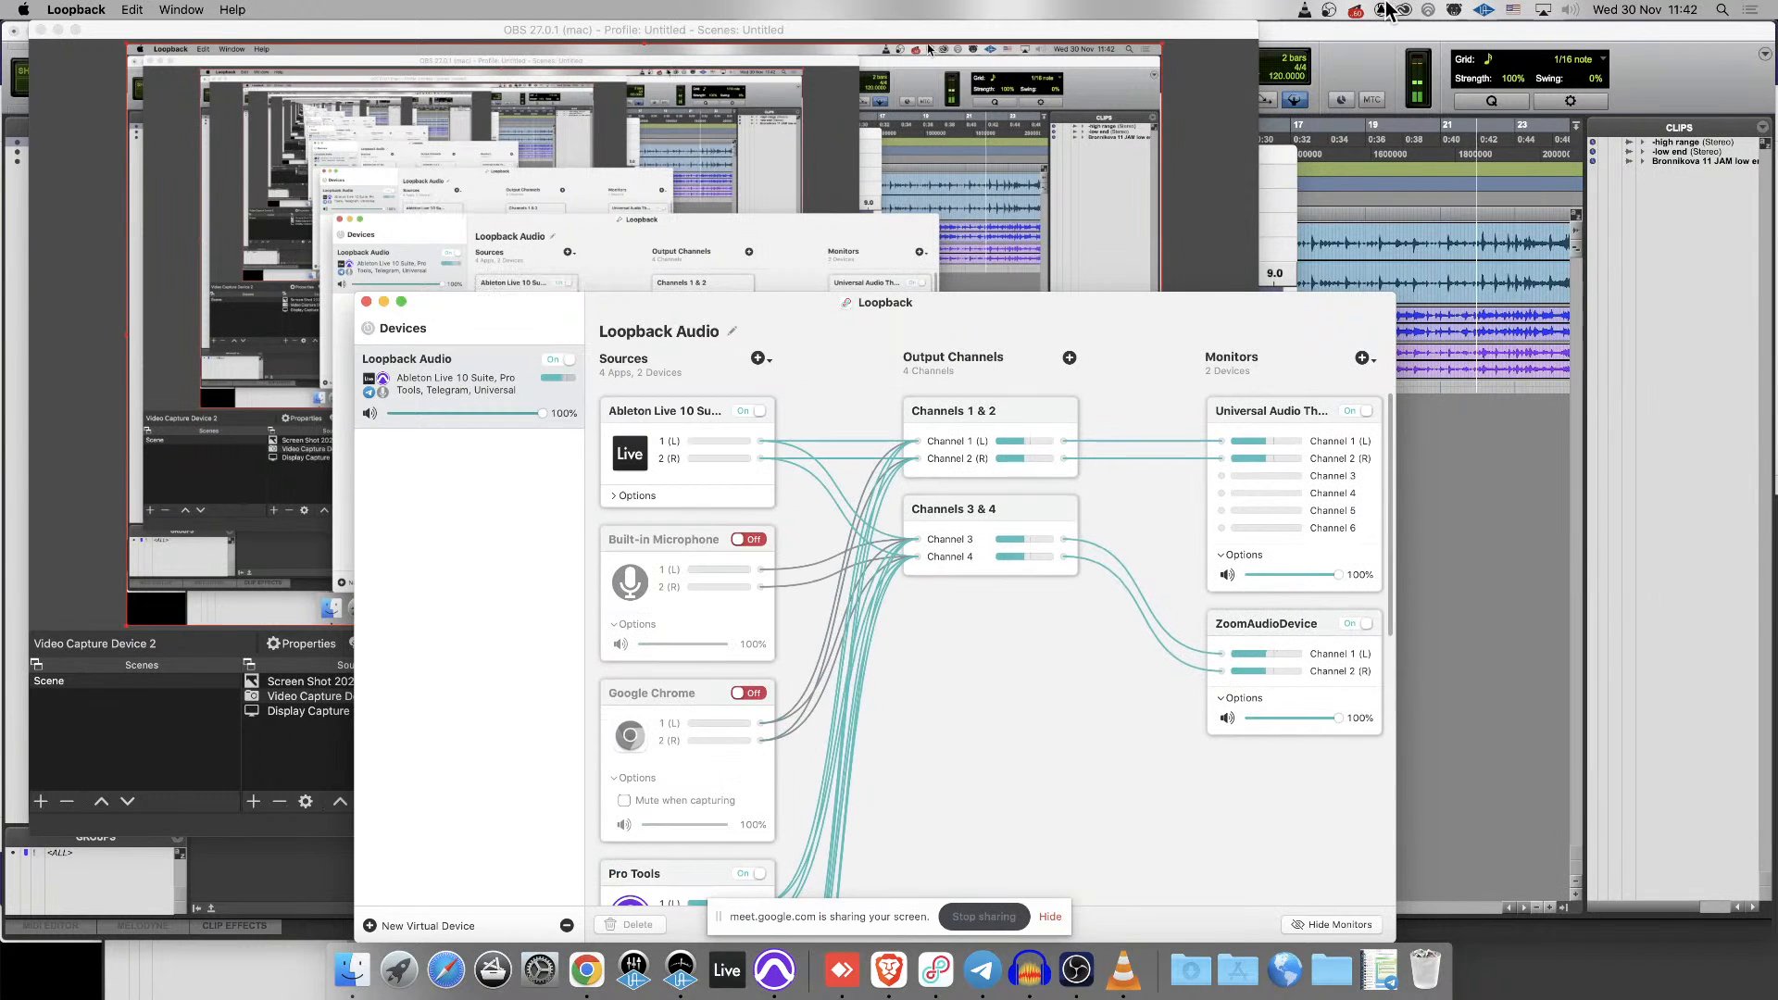
left_click(1544, 10)
left_click(1581, 10)
left_click(1579, 10)
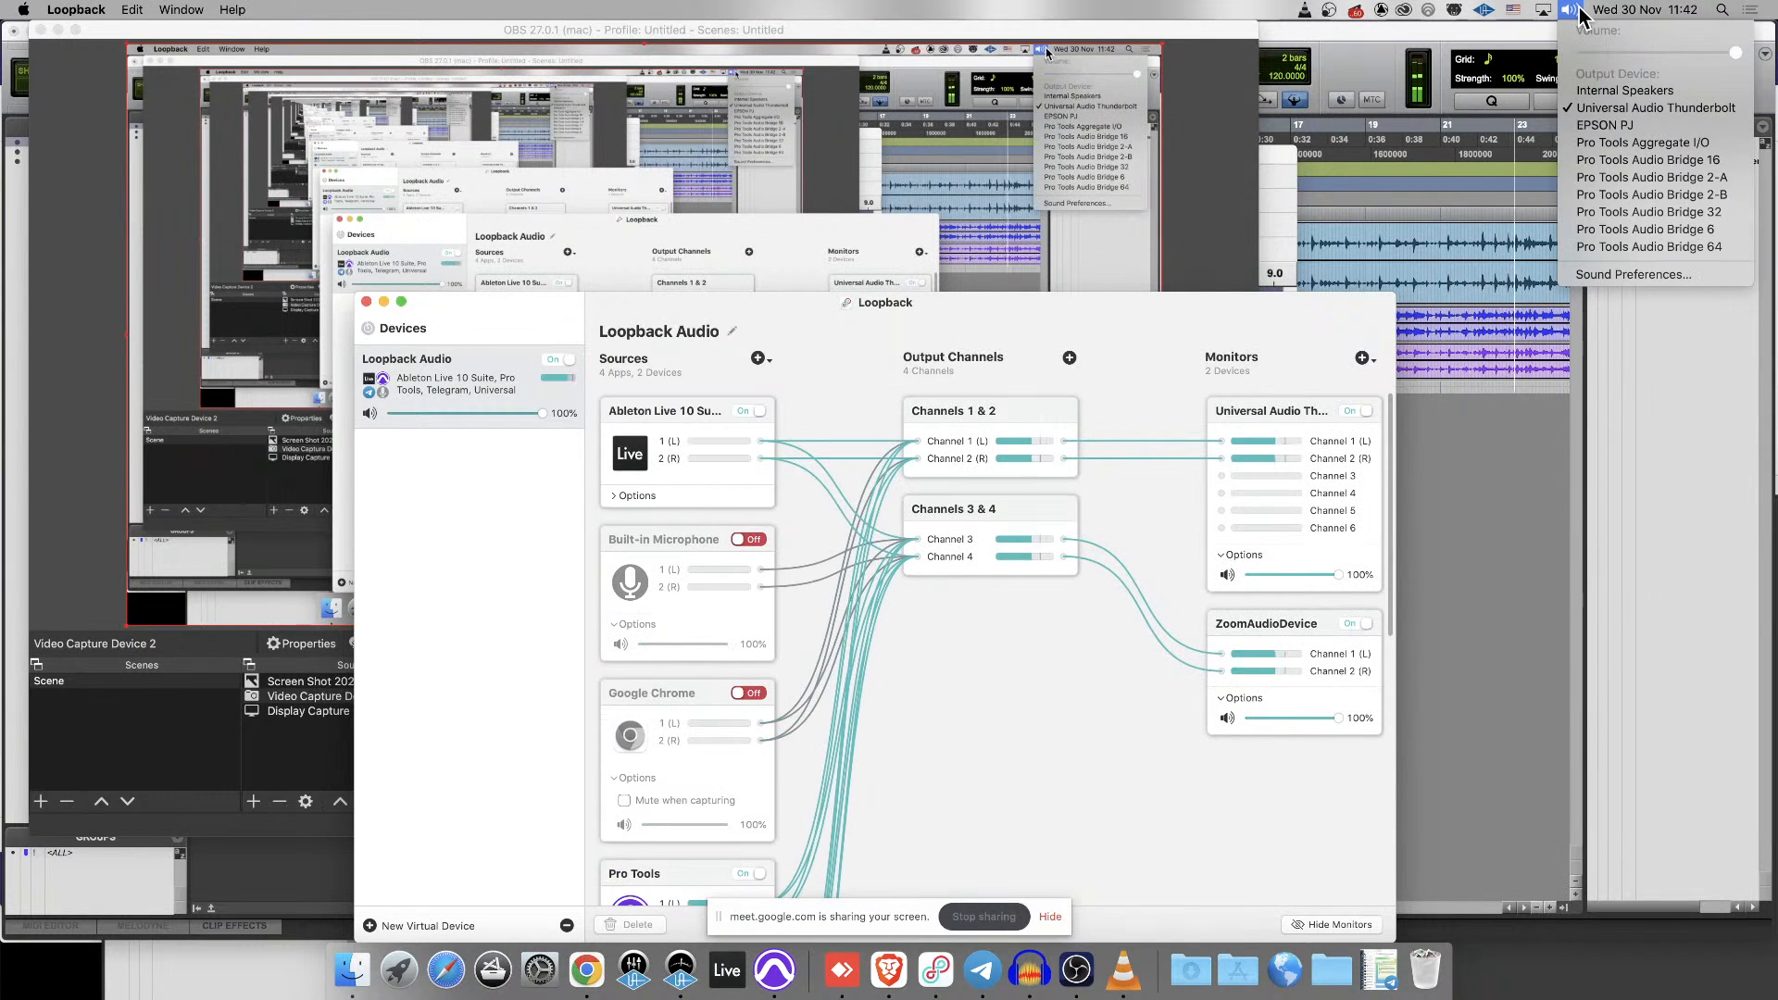
left_click(1446, 567)
- Switch to Pro Tools and check the hardware setup and the devices available for the playback engine
left_click(518, 9)
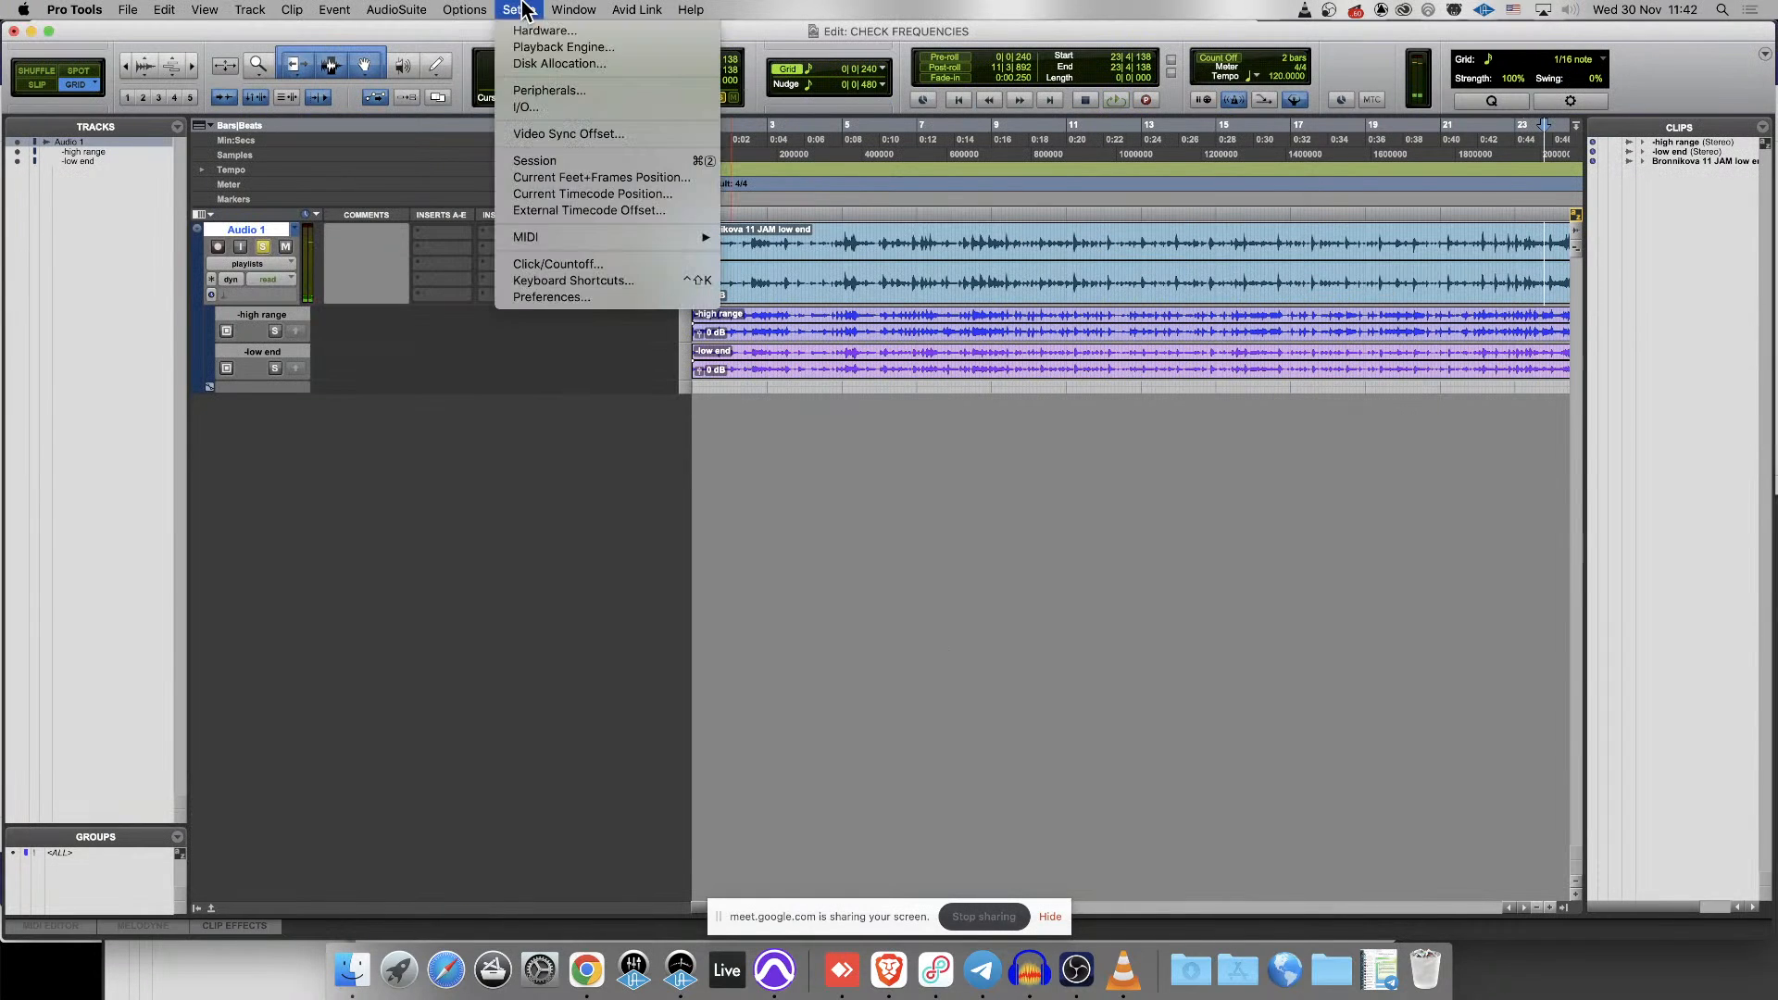
left_click(548, 35)
key("Return")
left_click(518, 9)
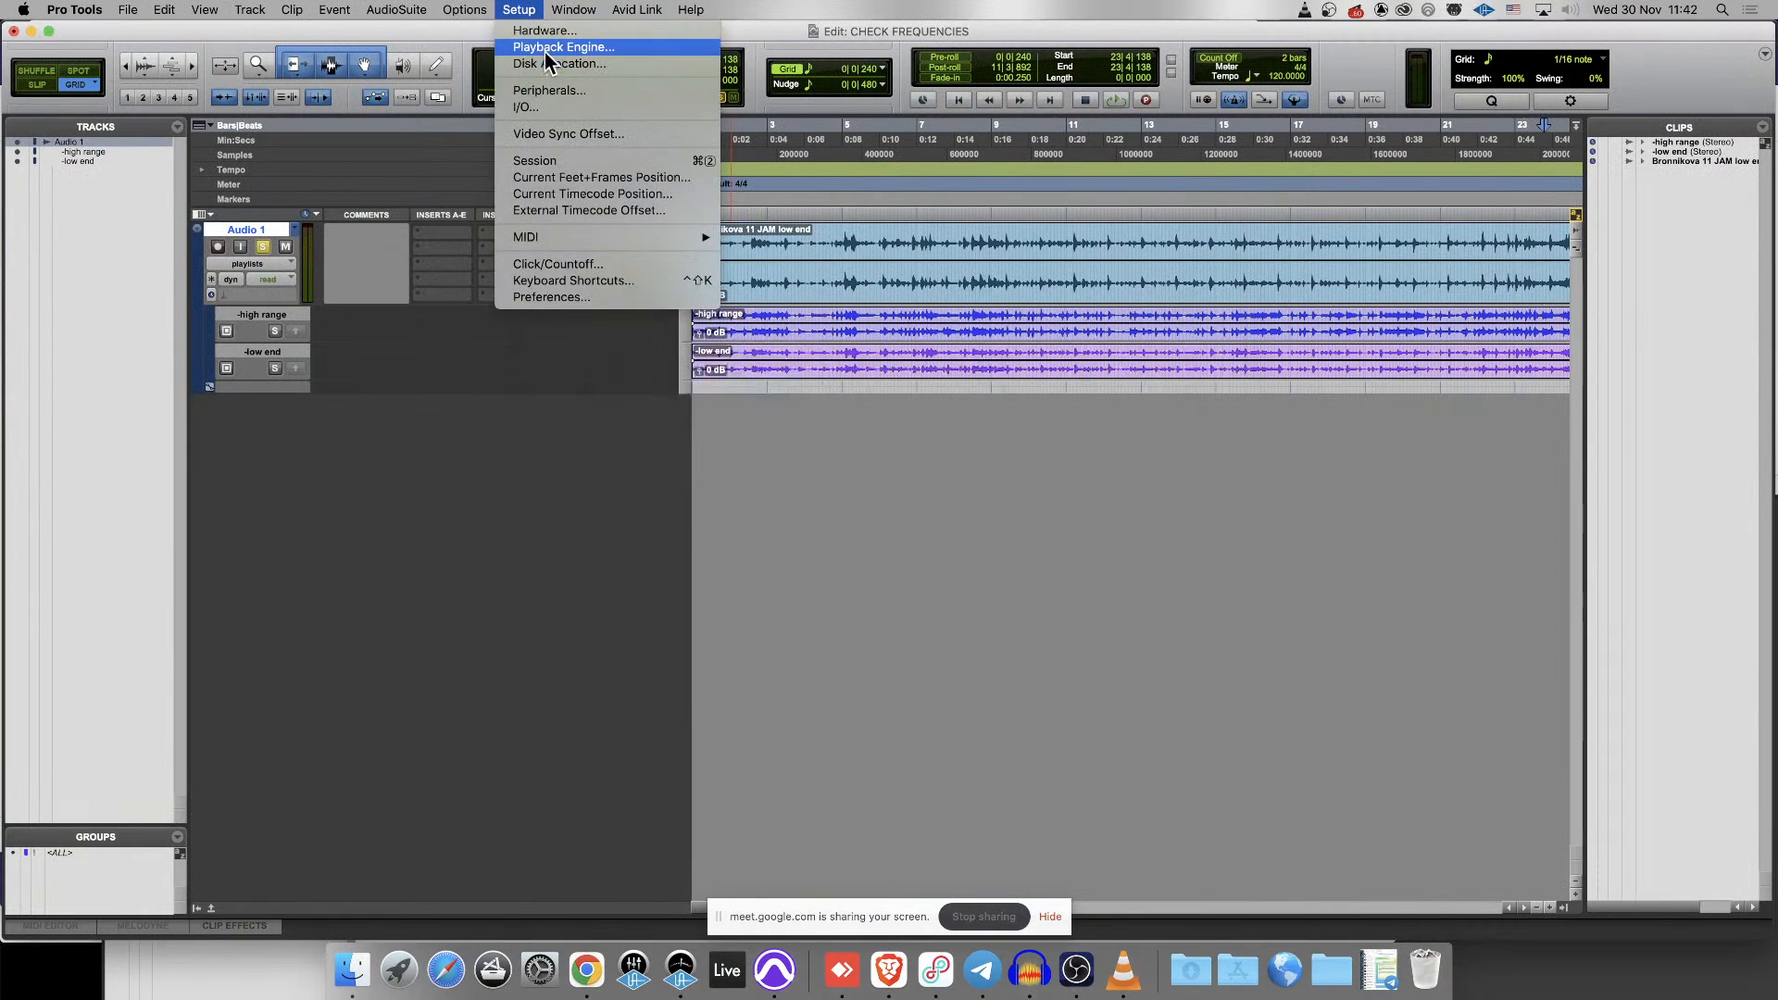
left_click(543, 48)
left_click(856, 207)
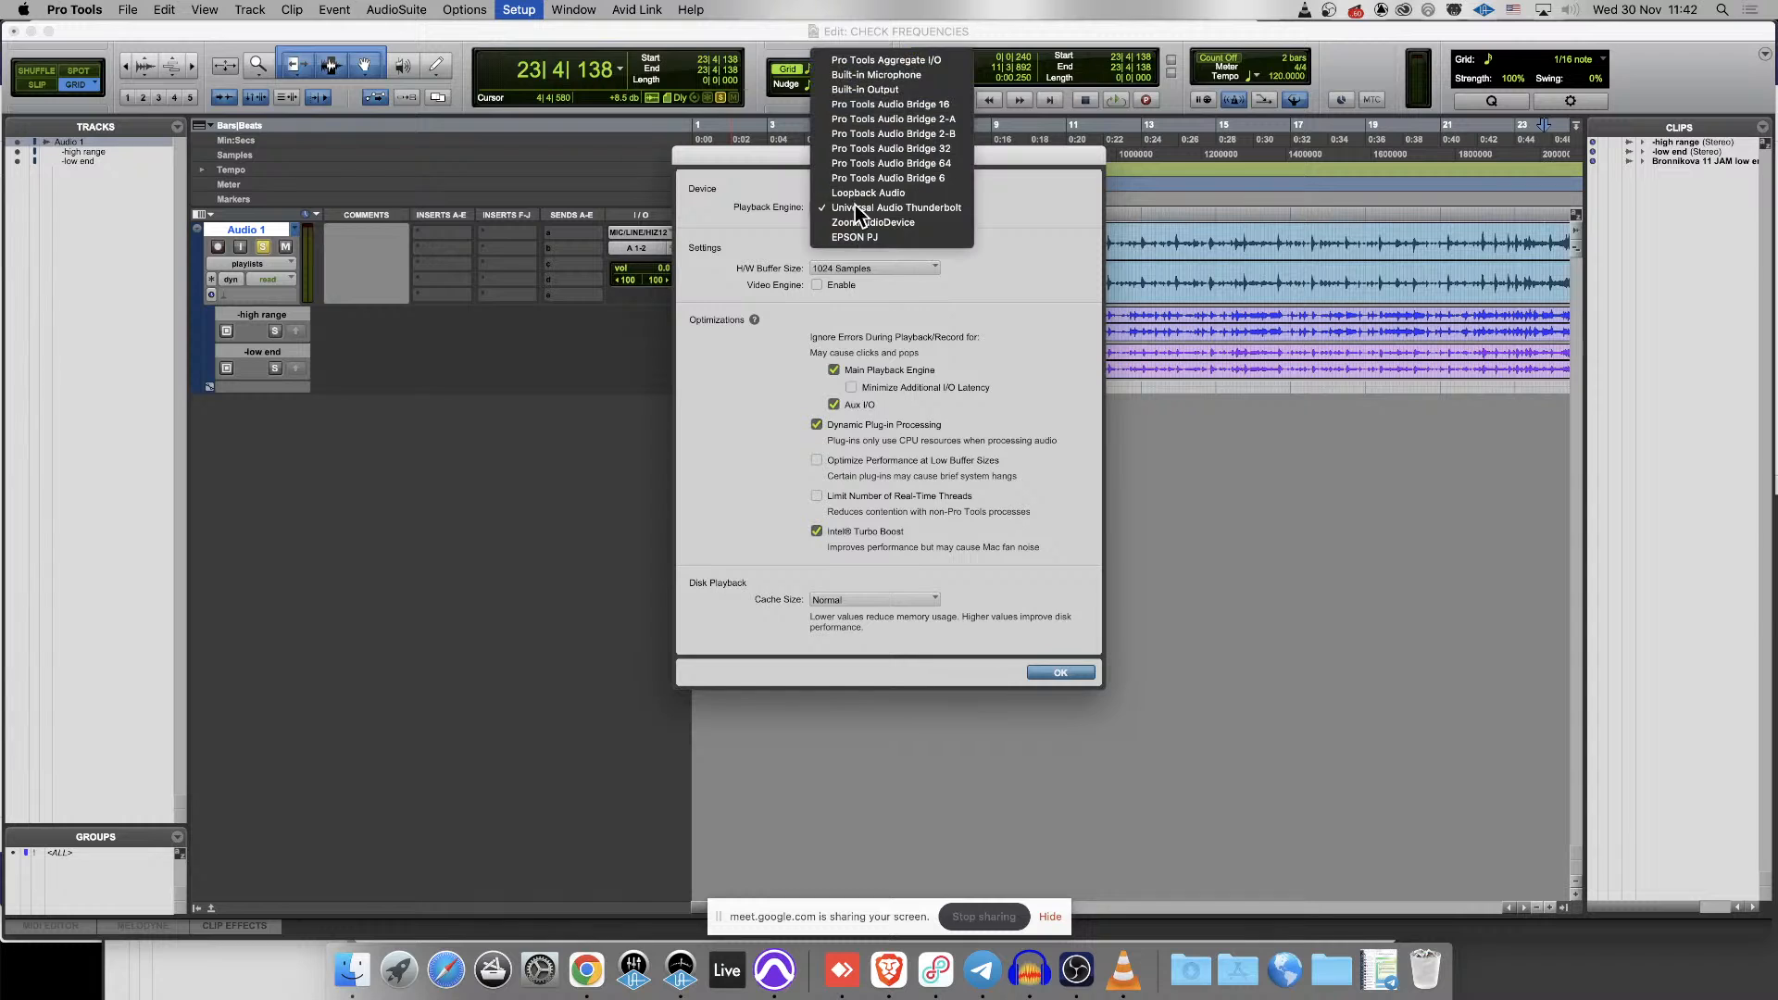
left_click(1048, 198)
key("Return")
- Play Audio 1 from bar 3 and check the signal in Console, UAD Meter & Control Panel and OBS
left_click(792, 233)
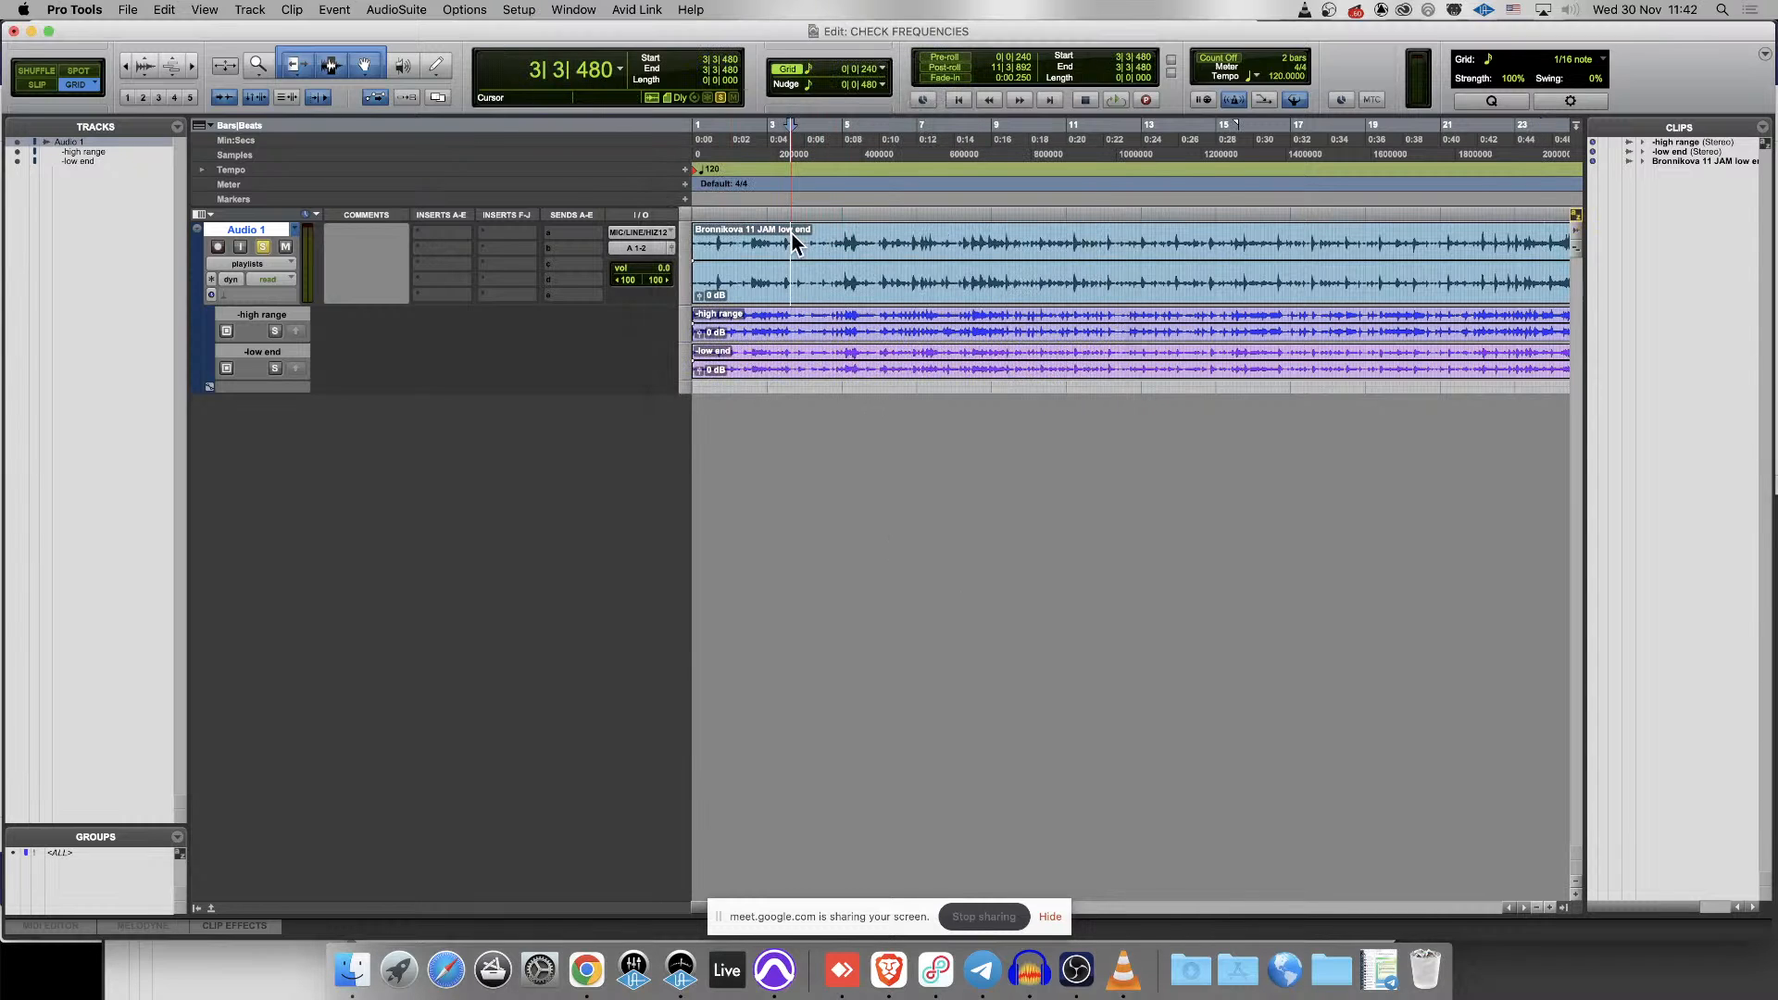
key("space")
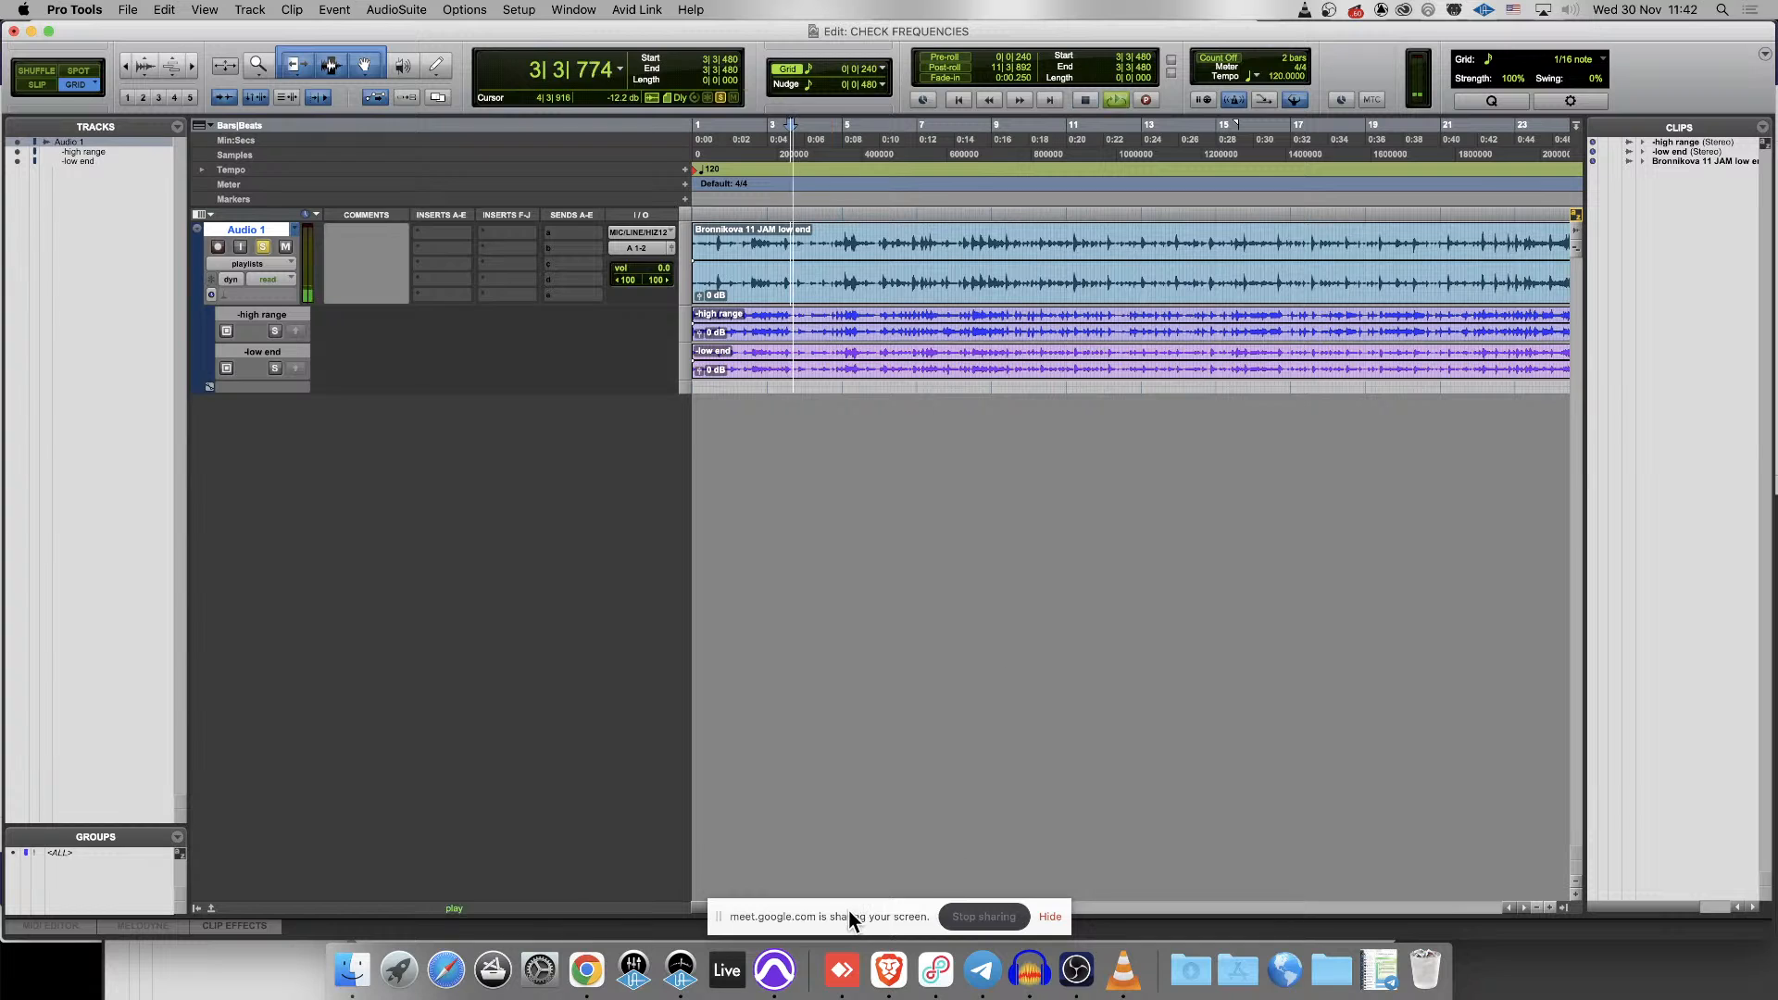
left_click(633, 968)
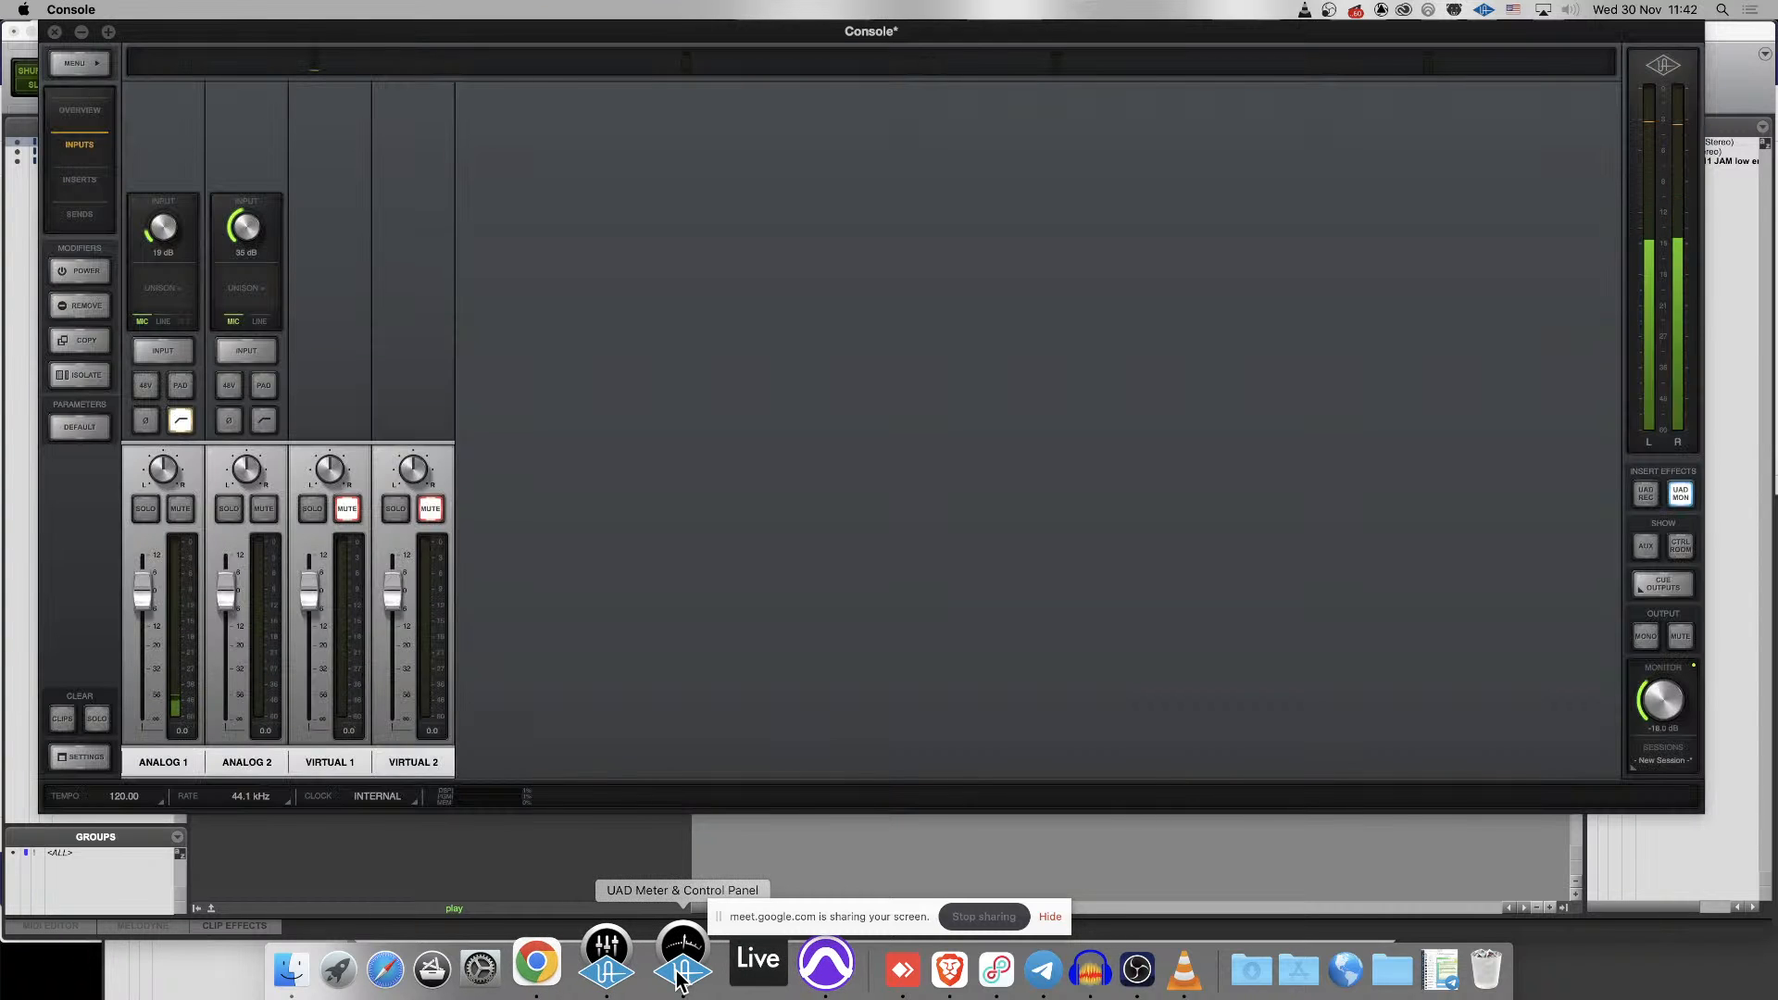
left_click(681, 970)
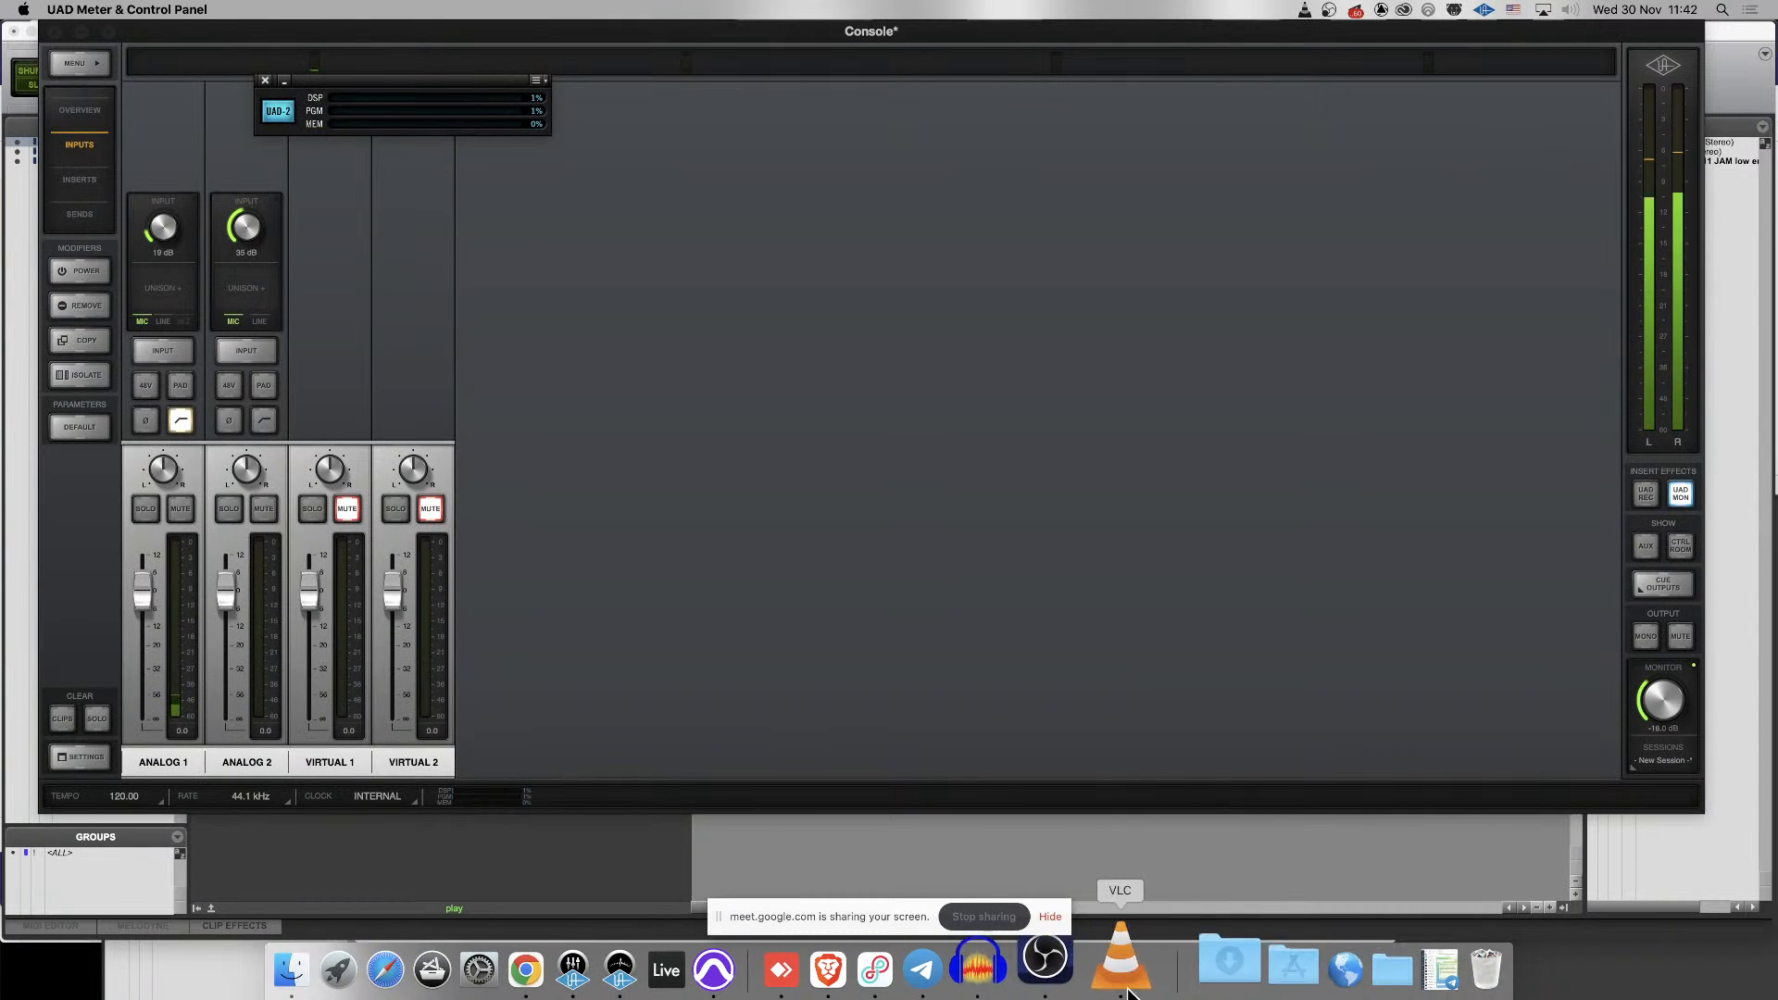
left_click(1079, 968)
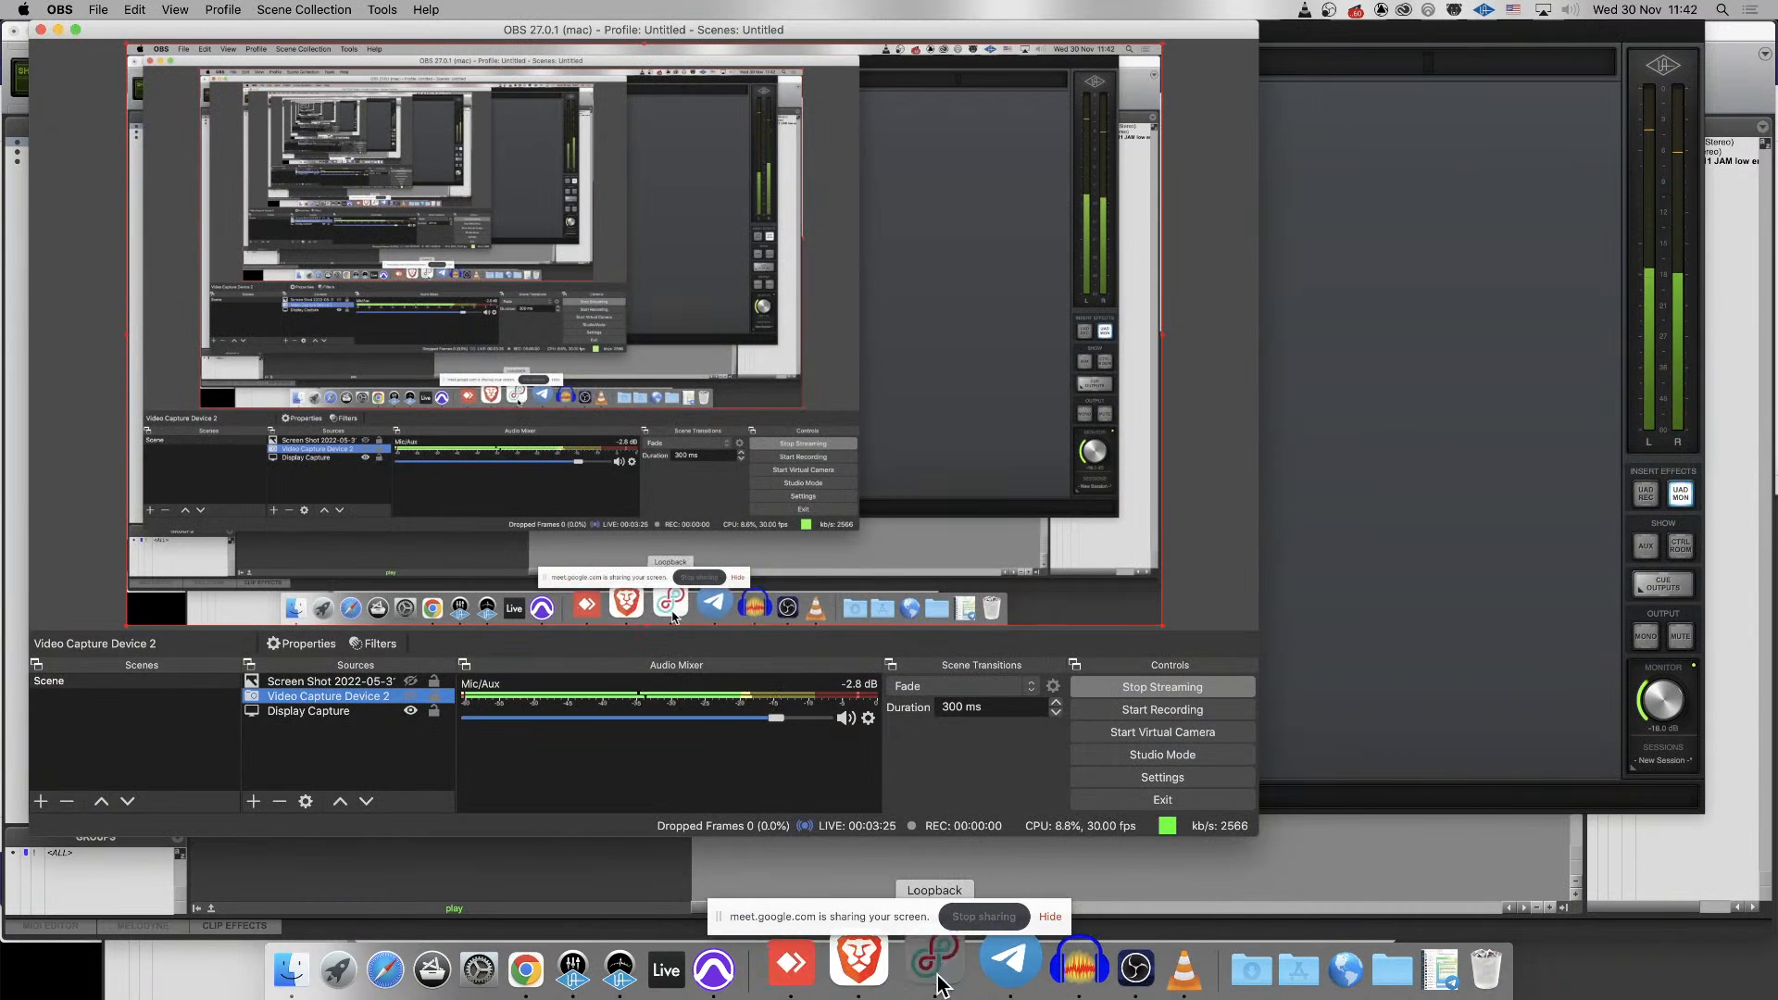
- Return to Loopback and inspect the source channels down to the Universal Audio Thunderbolt device
left_click(877, 970)
scroll(685, 713, "down", 4)
scroll(686, 751, "down", 3)
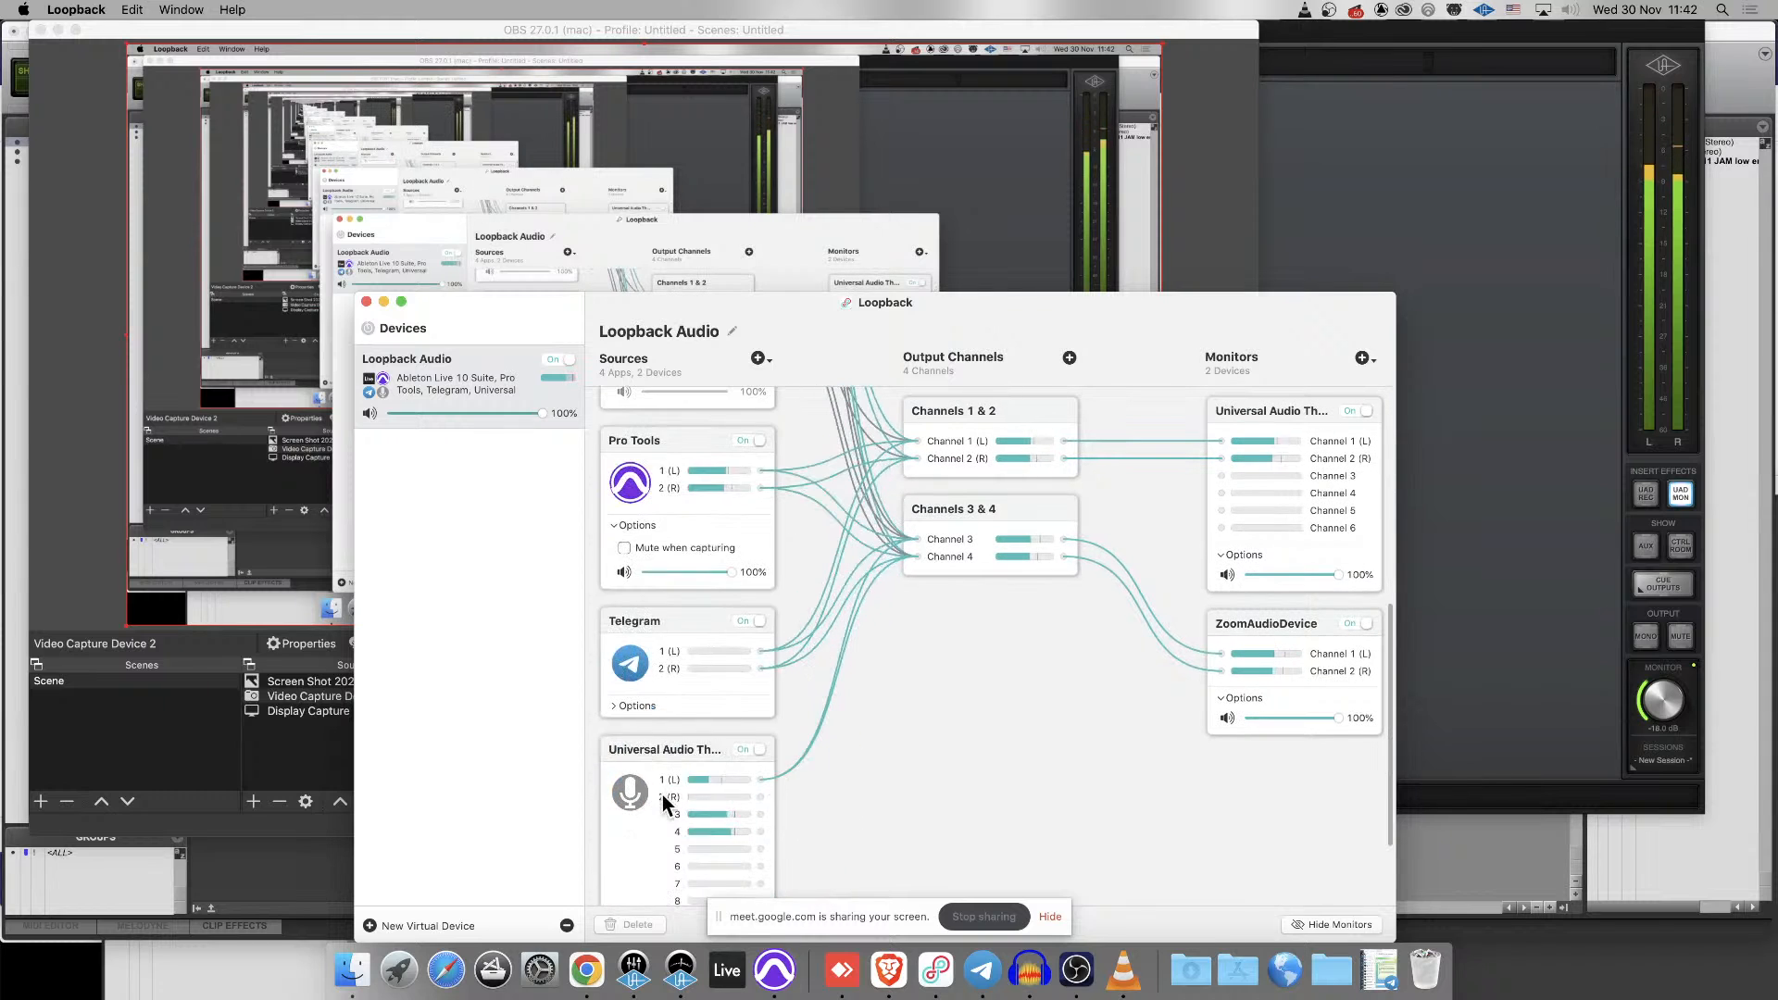
scroll(663, 795, "down", 2)
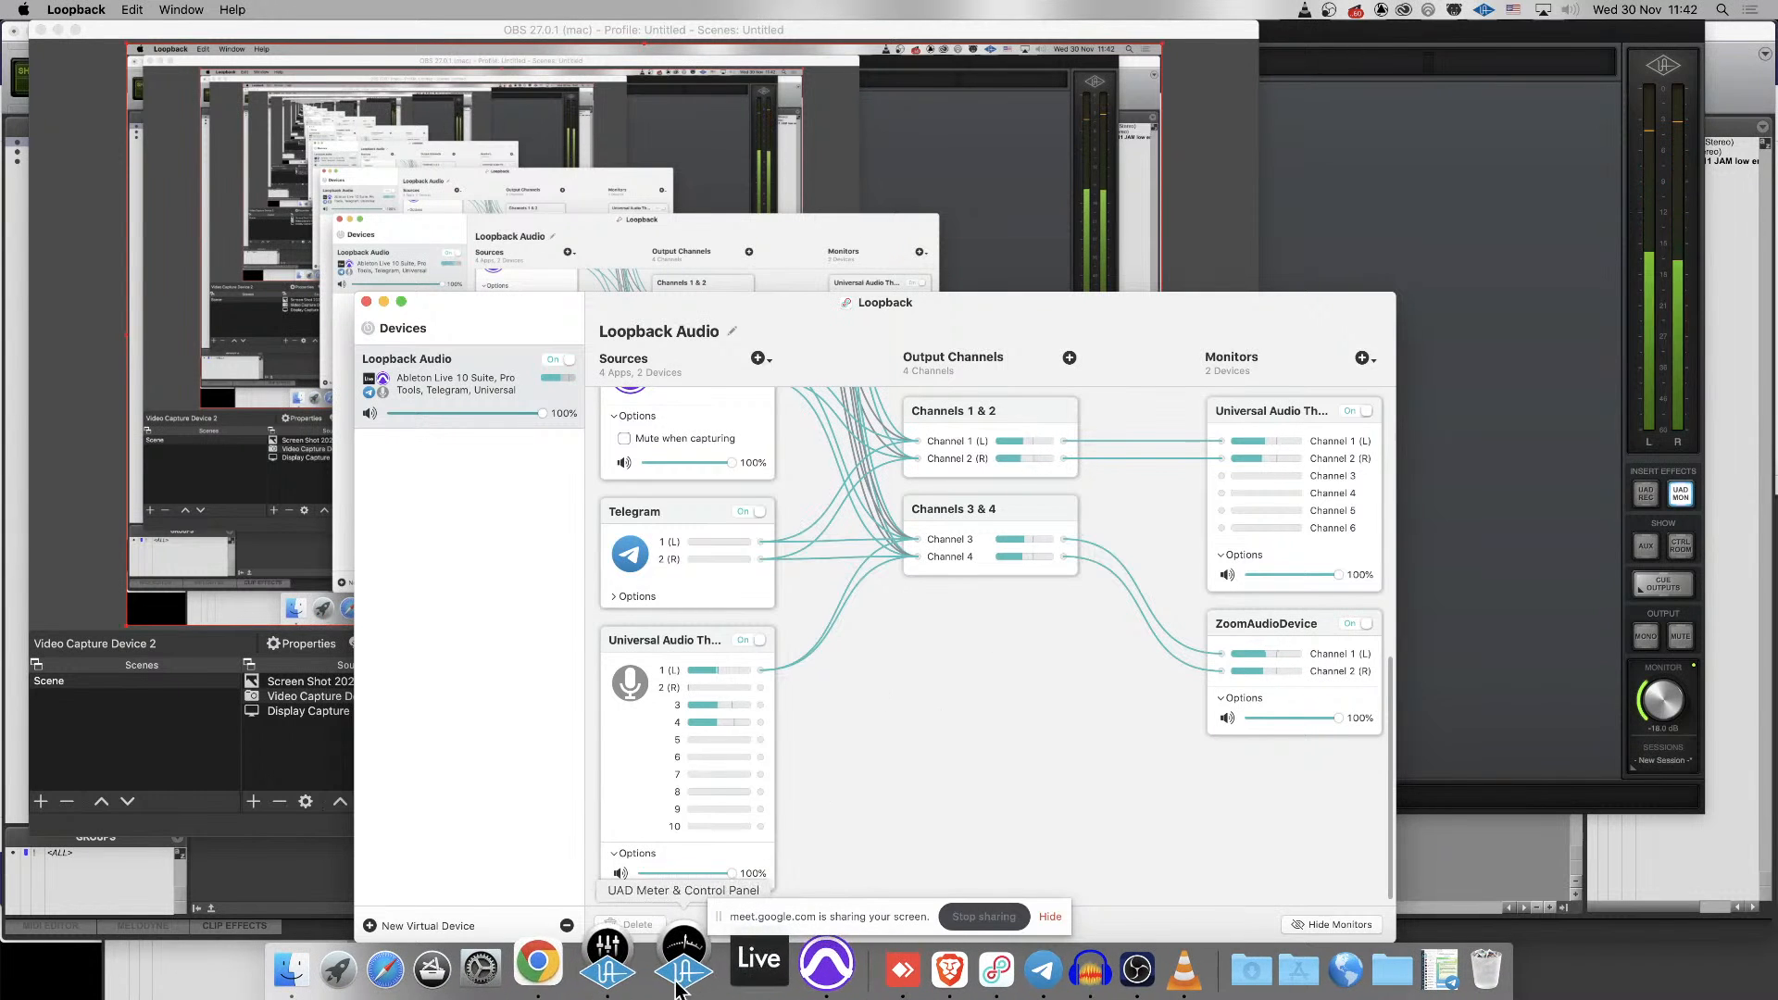
- Switch to Console and test the monitor level by turning it fully down and bringing it back up
left_click(639, 963)
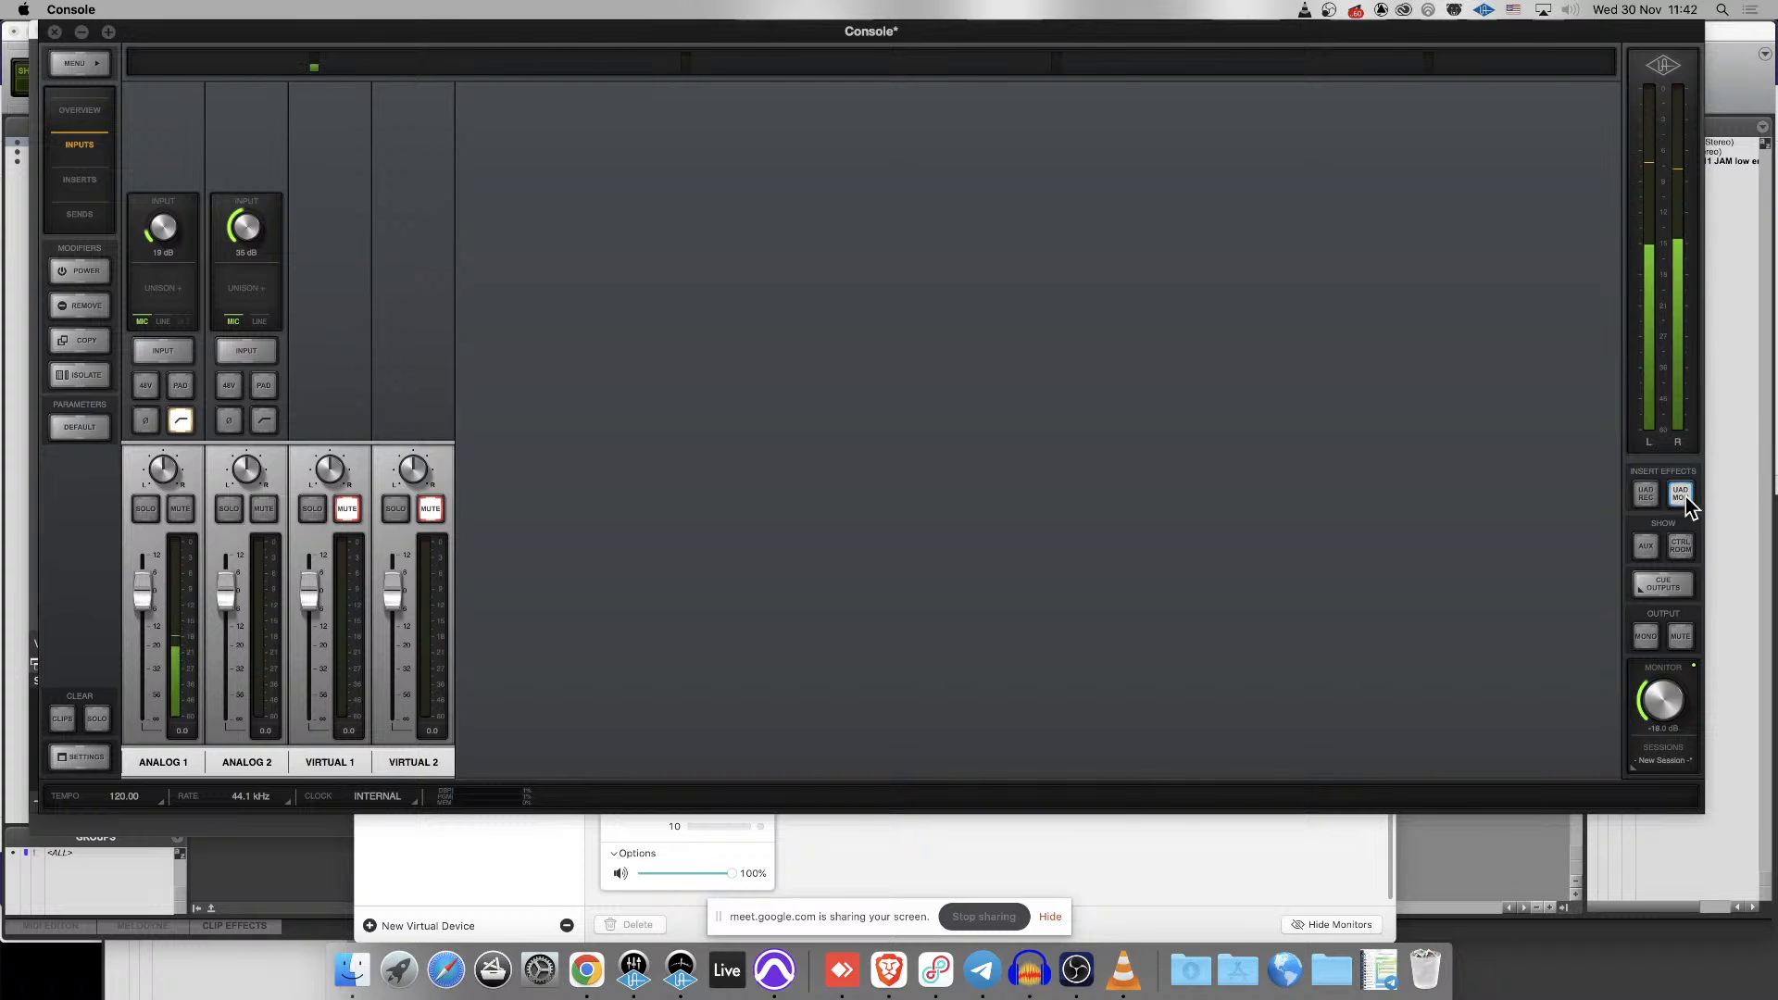
left_click(1647, 501)
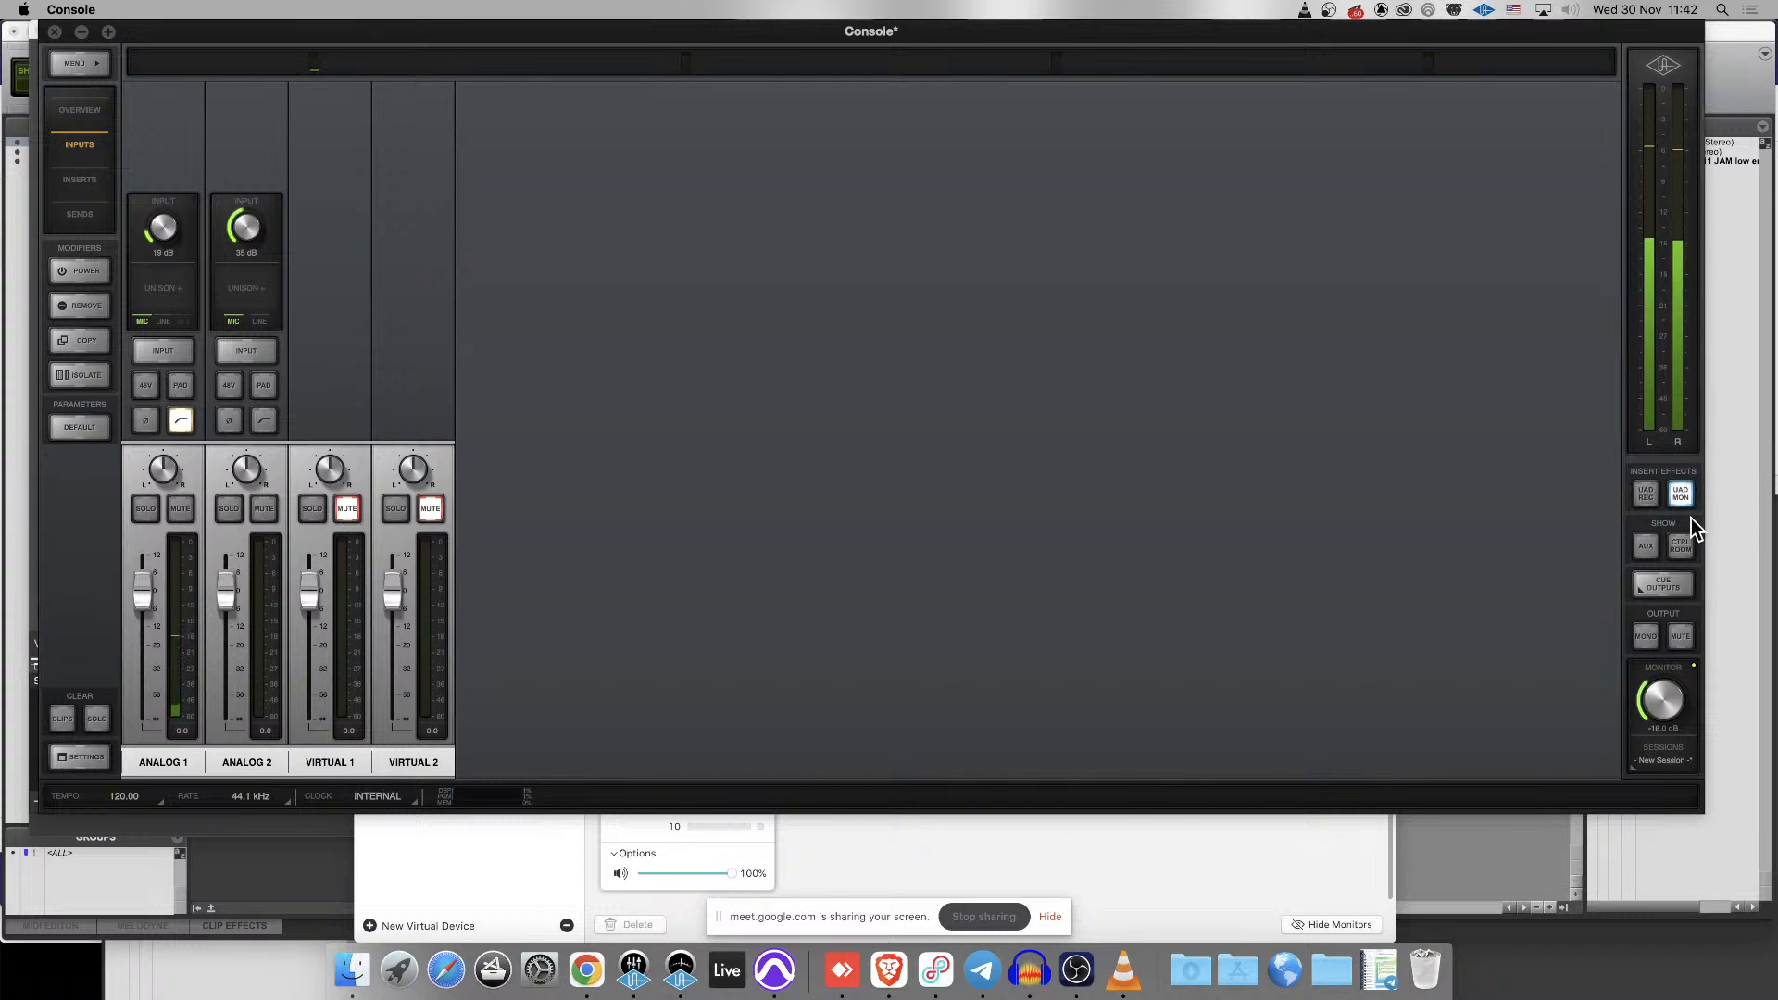
left_click_drag(1666, 715, 1665, 935)
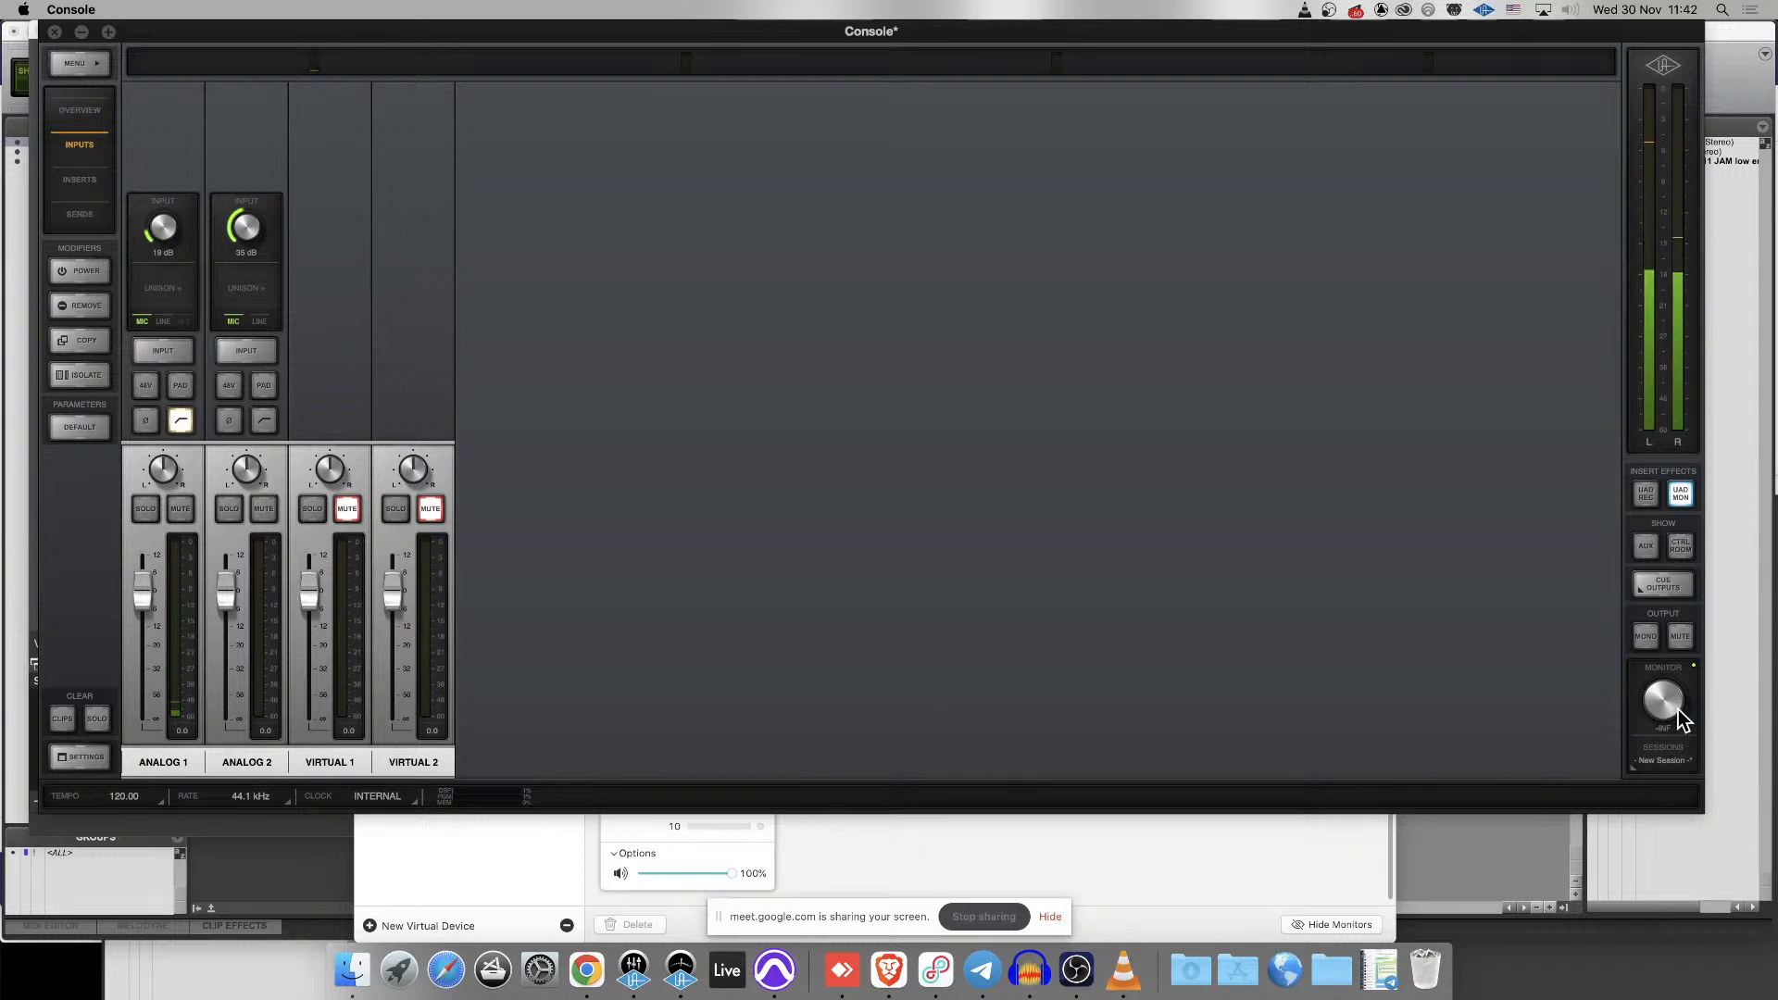
left_click_drag(1678, 713, 1672, 611)
- Examine Console's overview, inputs and sends views and its UAD record and monitor insert effects settings
left_click(82, 112)
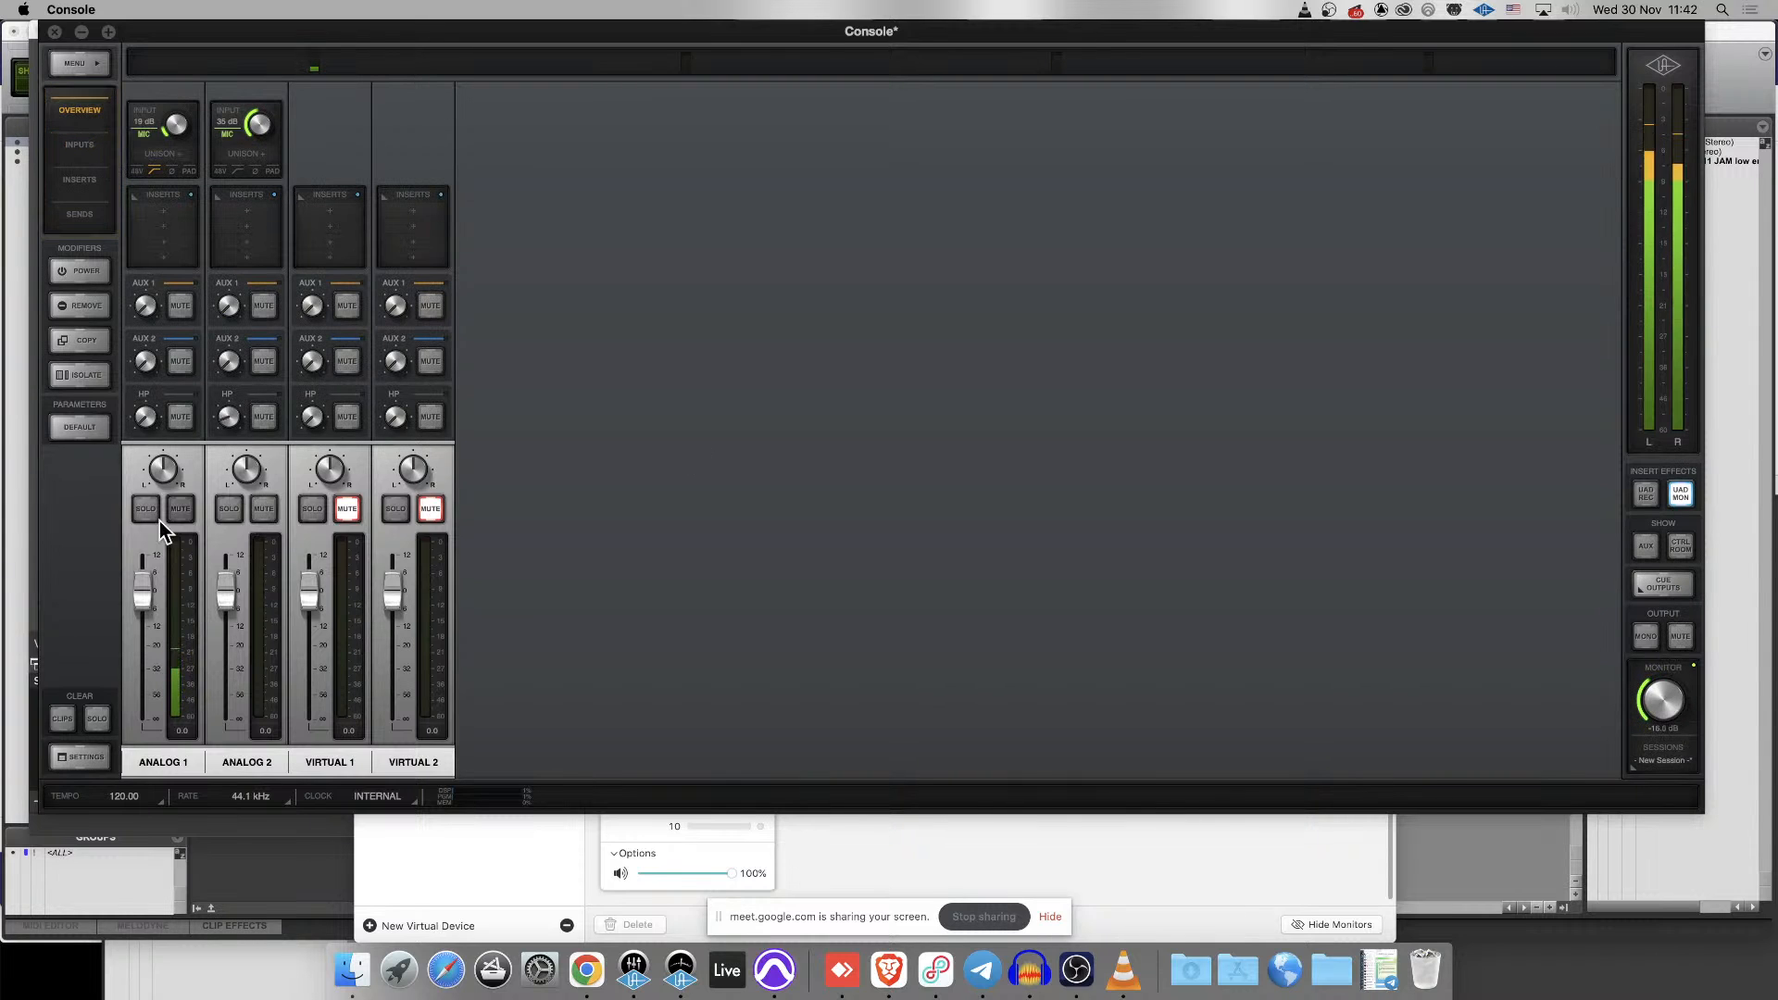
left_click(80, 150)
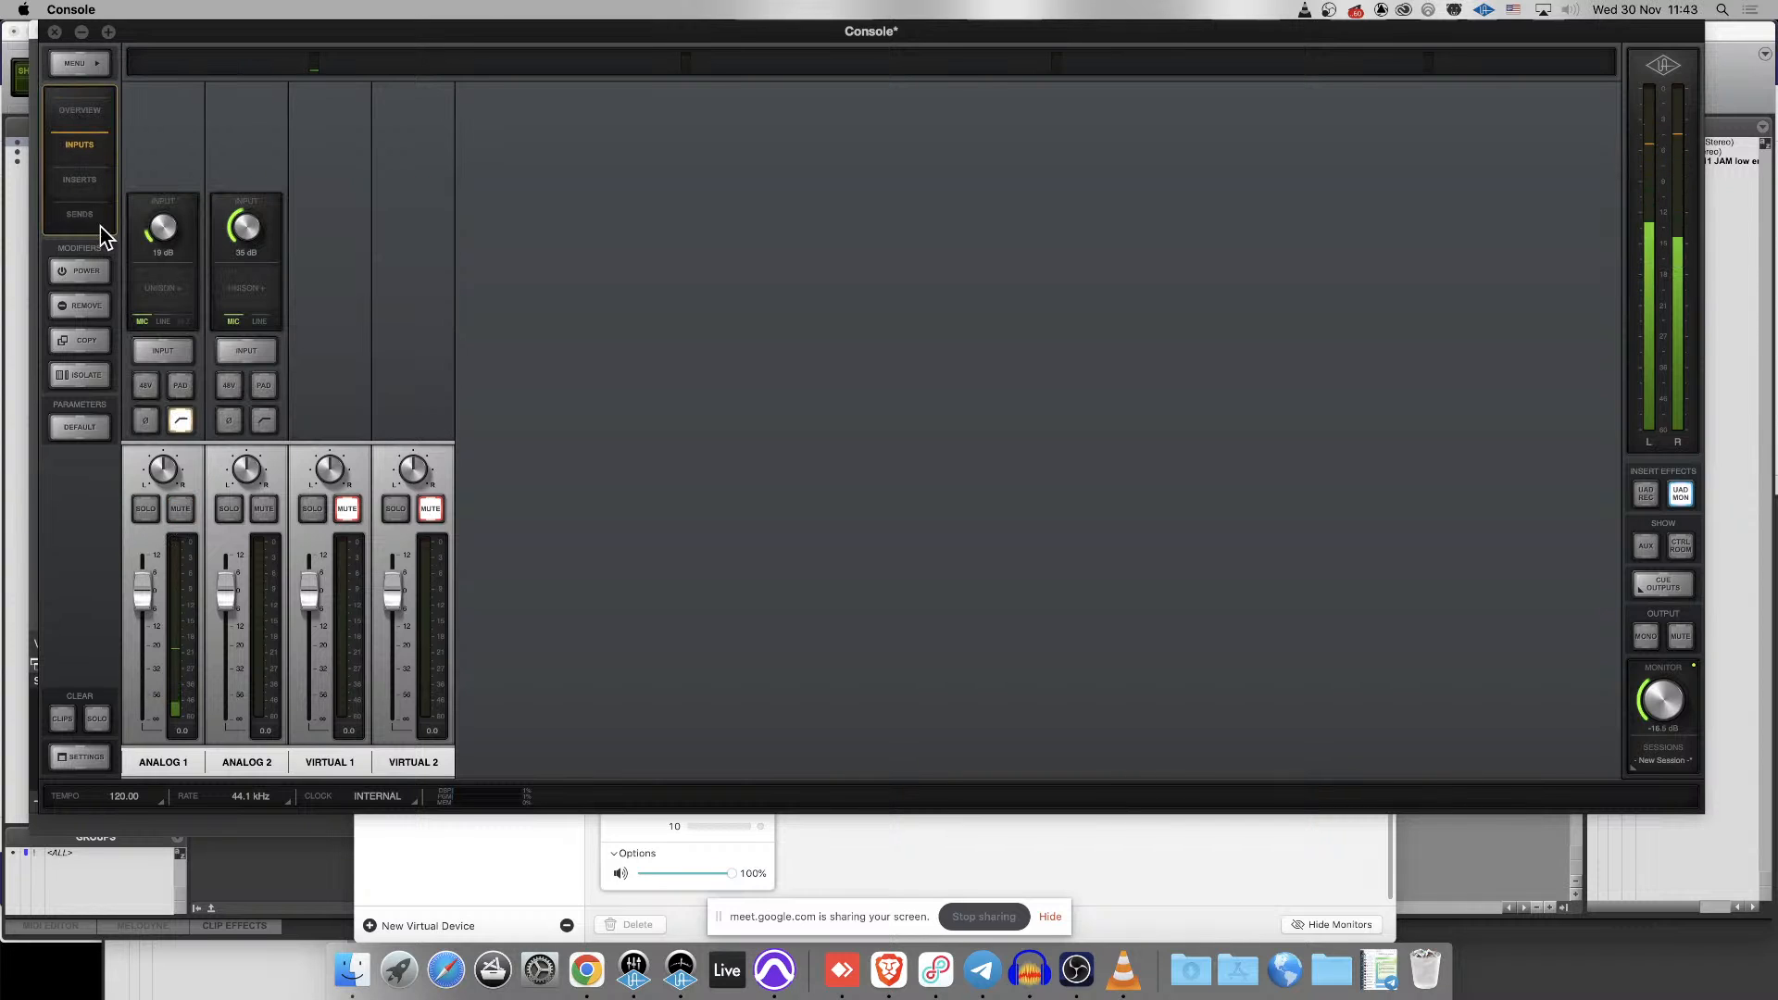
left_click(80, 215)
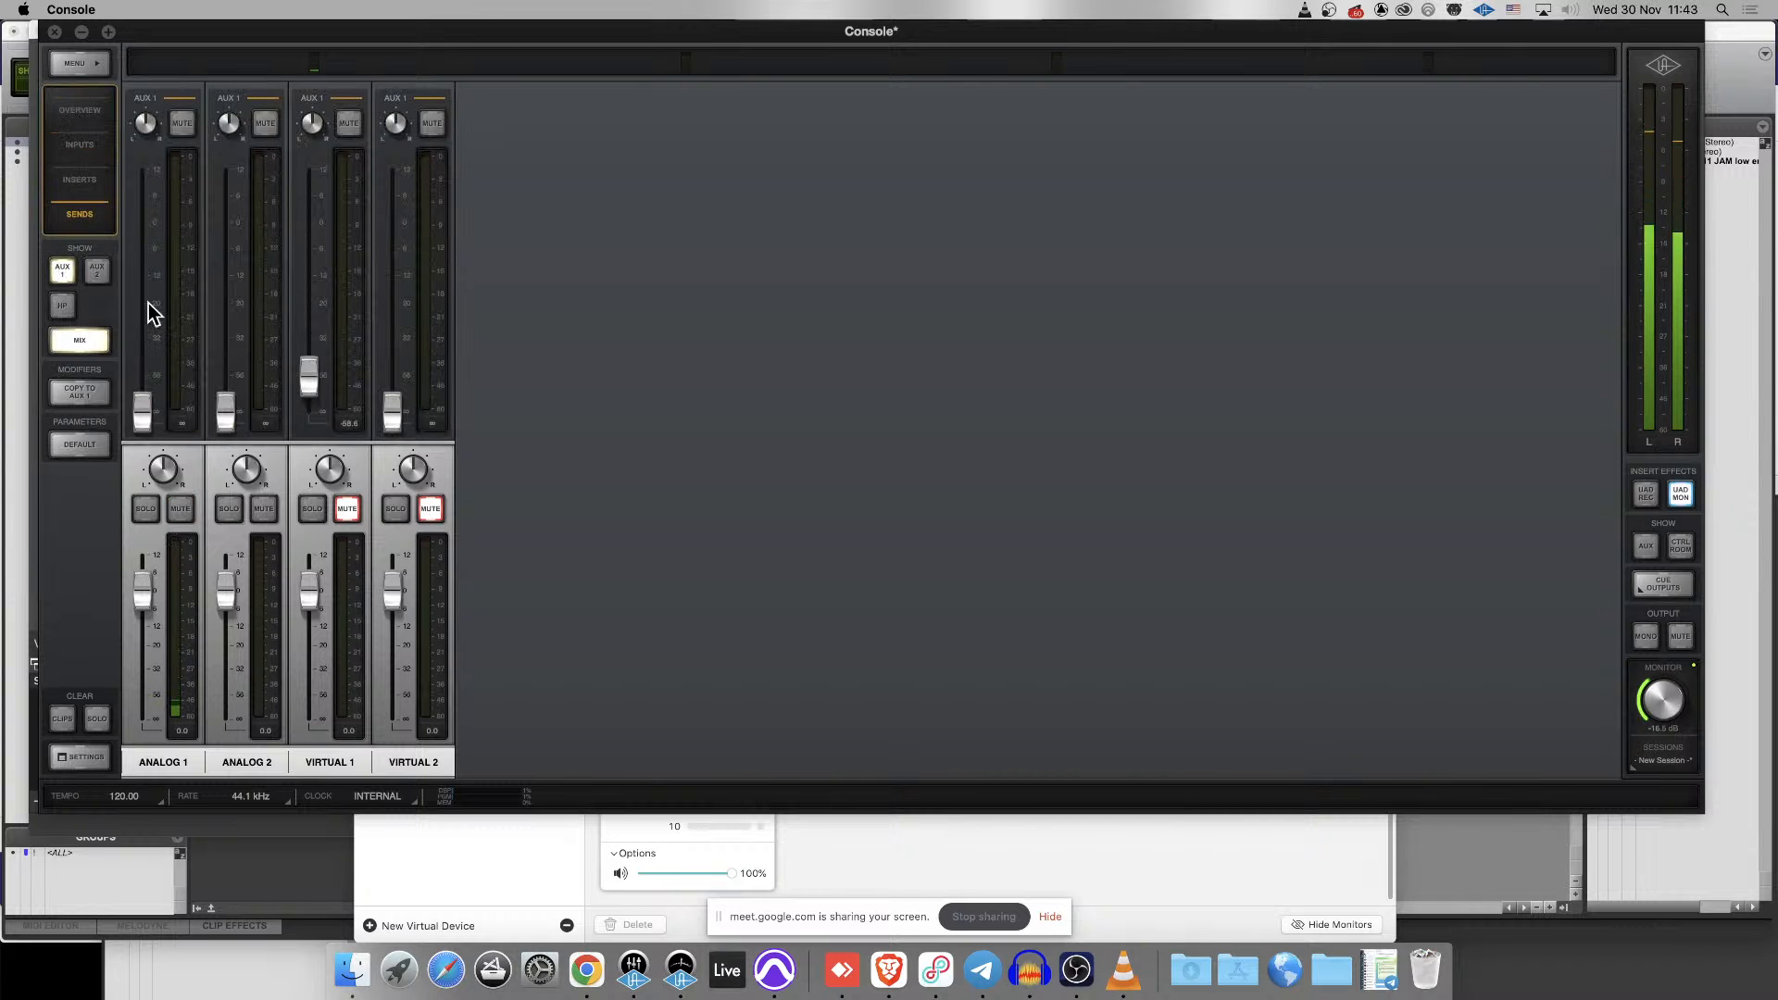
left_click(80, 110)
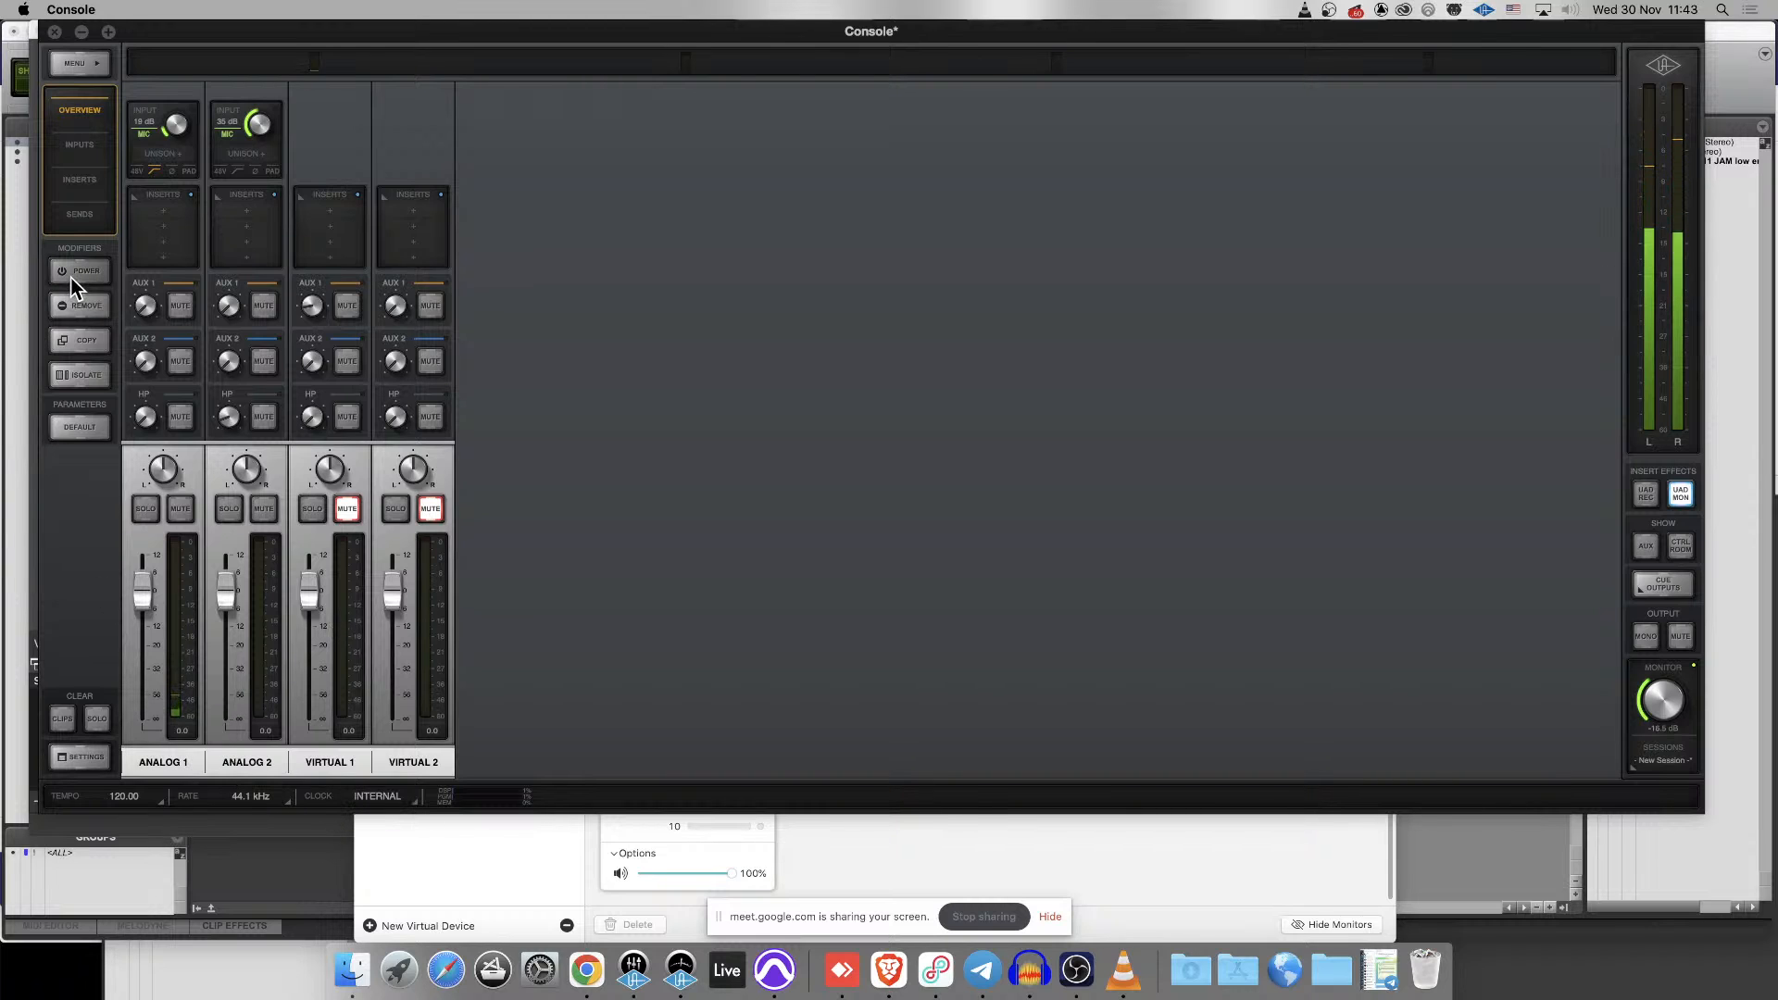
left_click(1648, 496)
left_click(1682, 495)
- Switch back to Pro Tools and briefly play the session from the beginning
left_click(1070, 890)
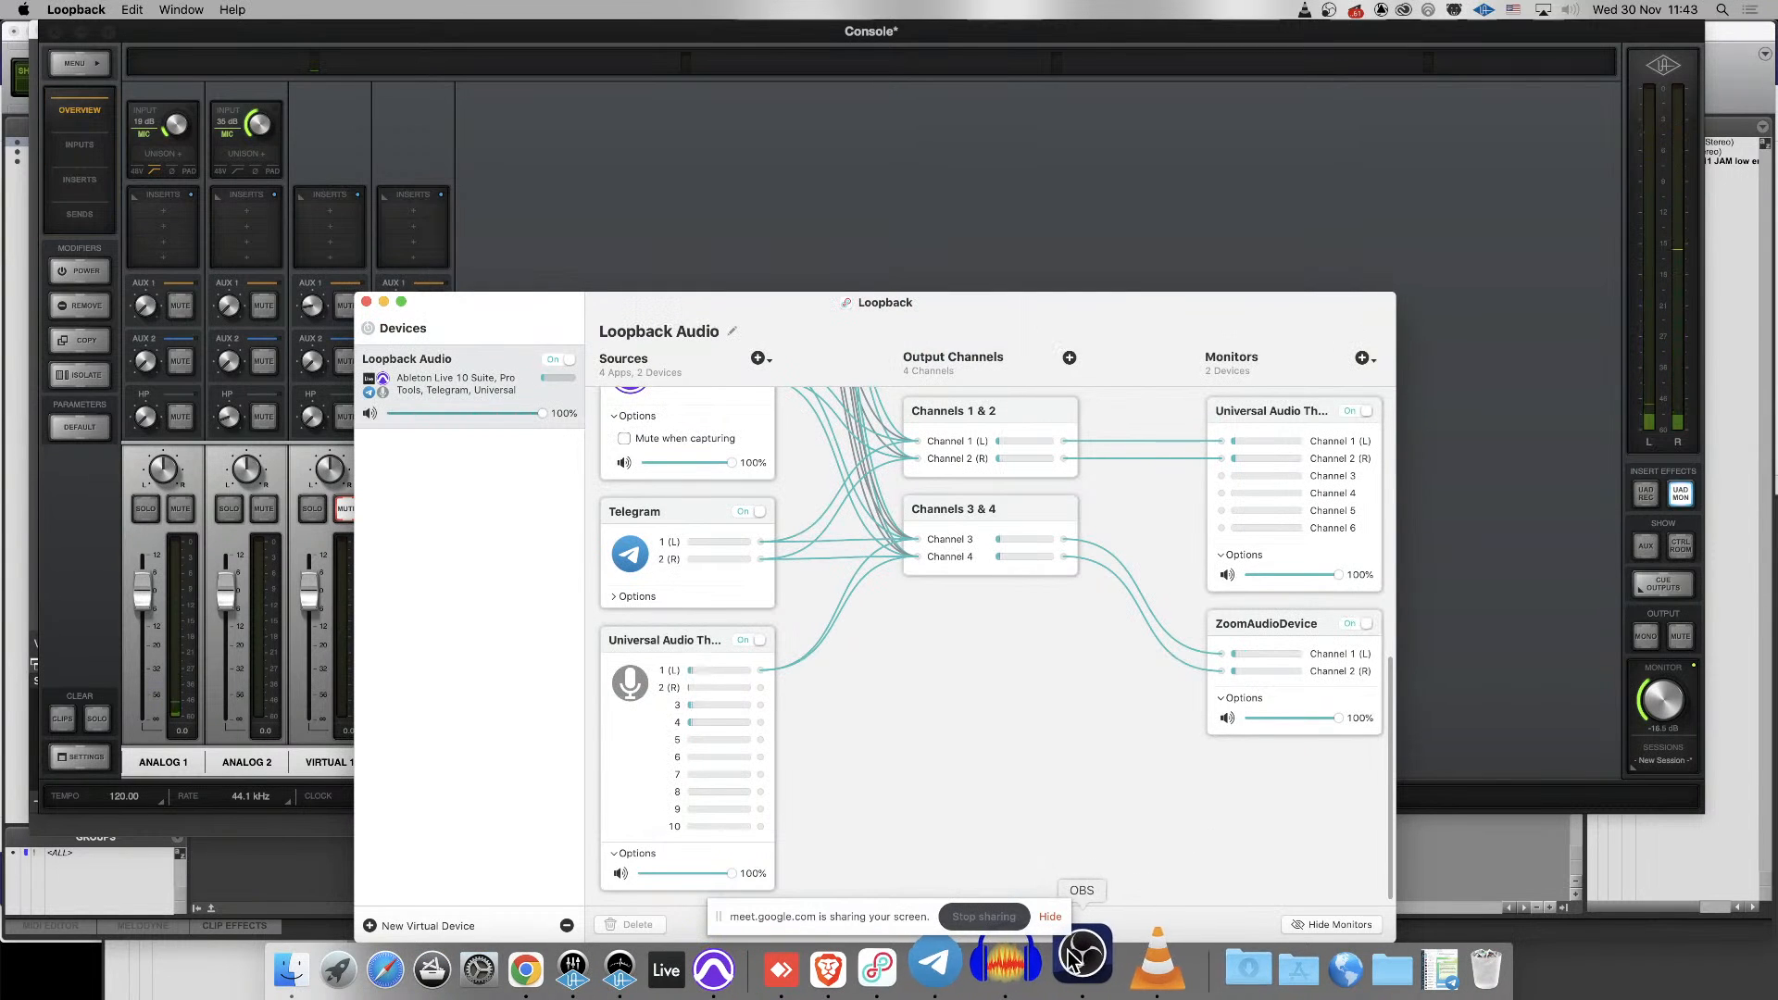
left_click(785, 969)
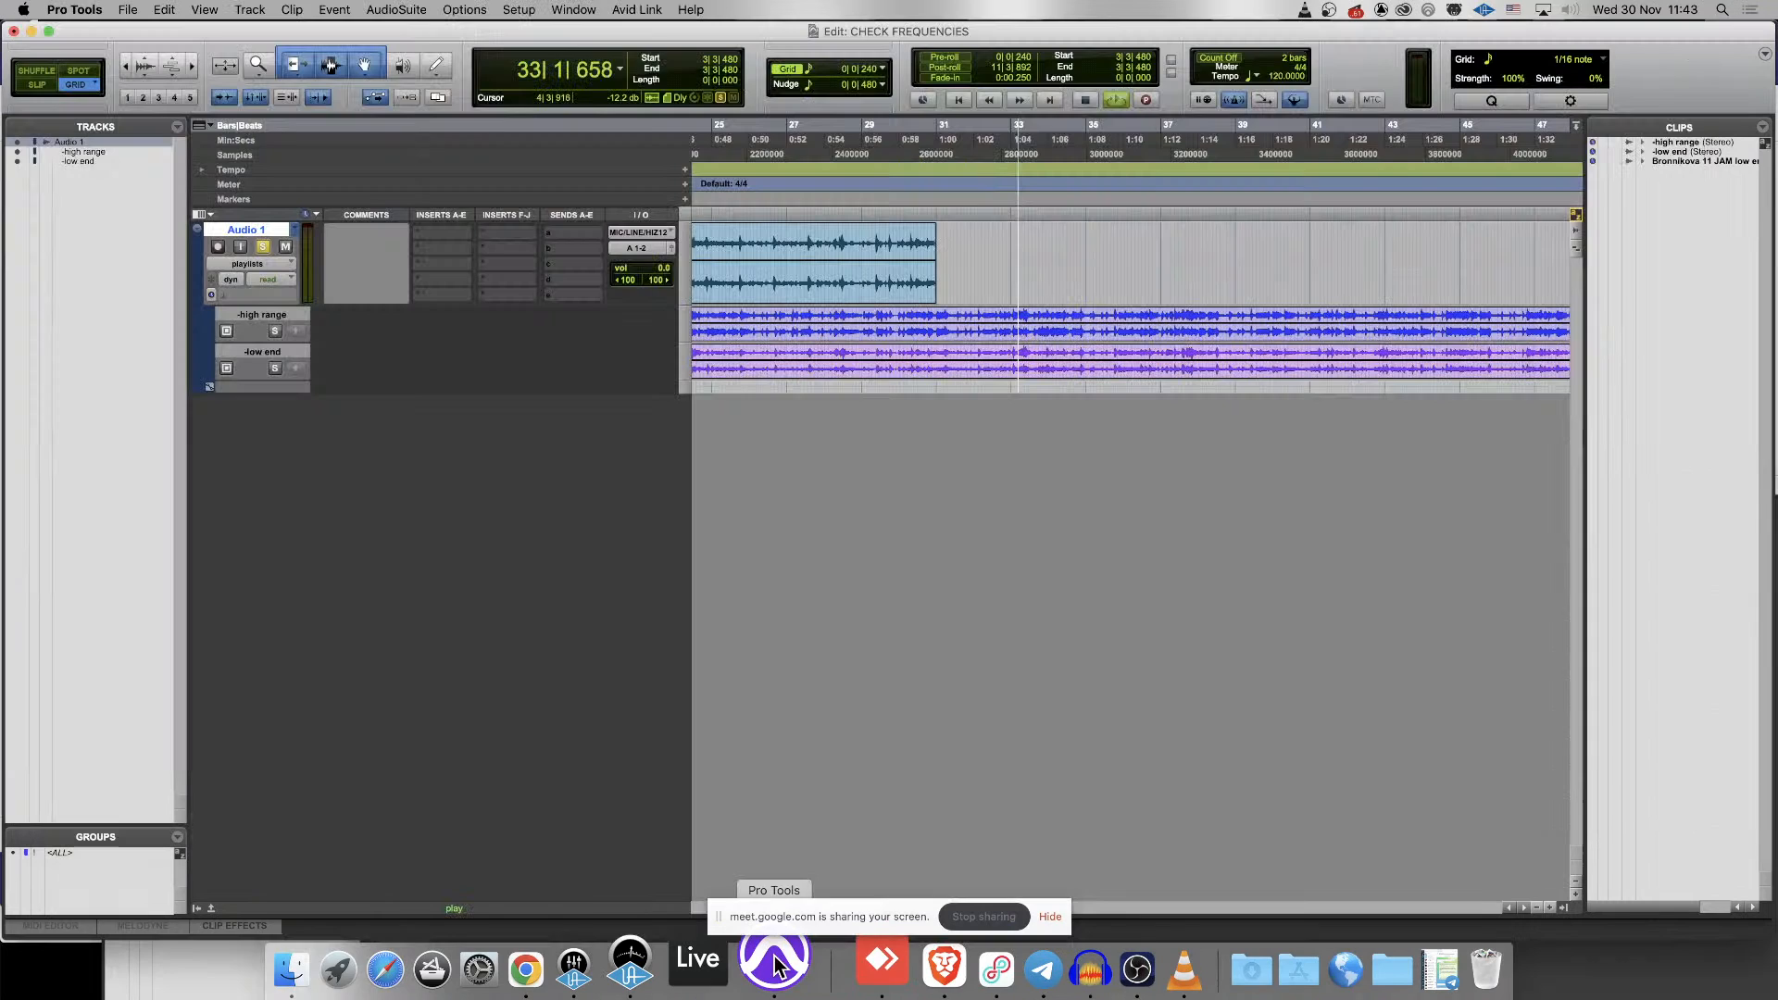
left_click(731, 240)
key("Return")
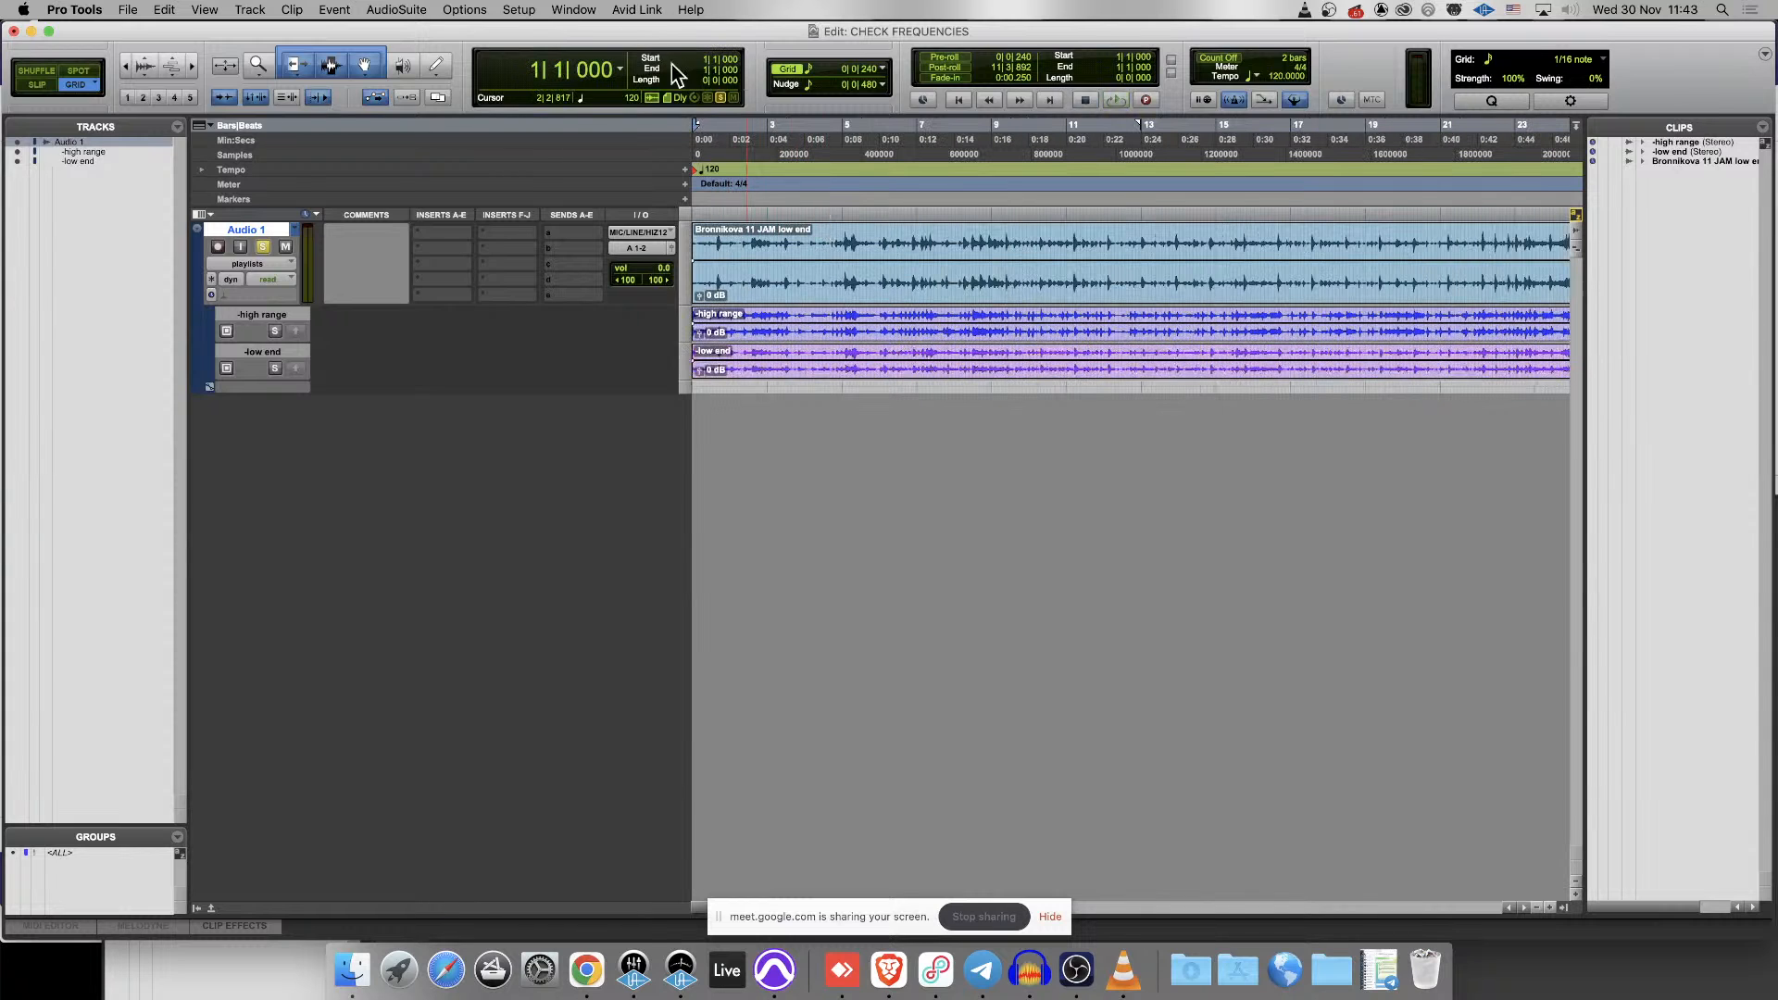
key("space")
key("space")
- Review the playback engine device choices and keep Universal Audio Thunderbolt
left_click(526, 11)
left_click(550, 48)
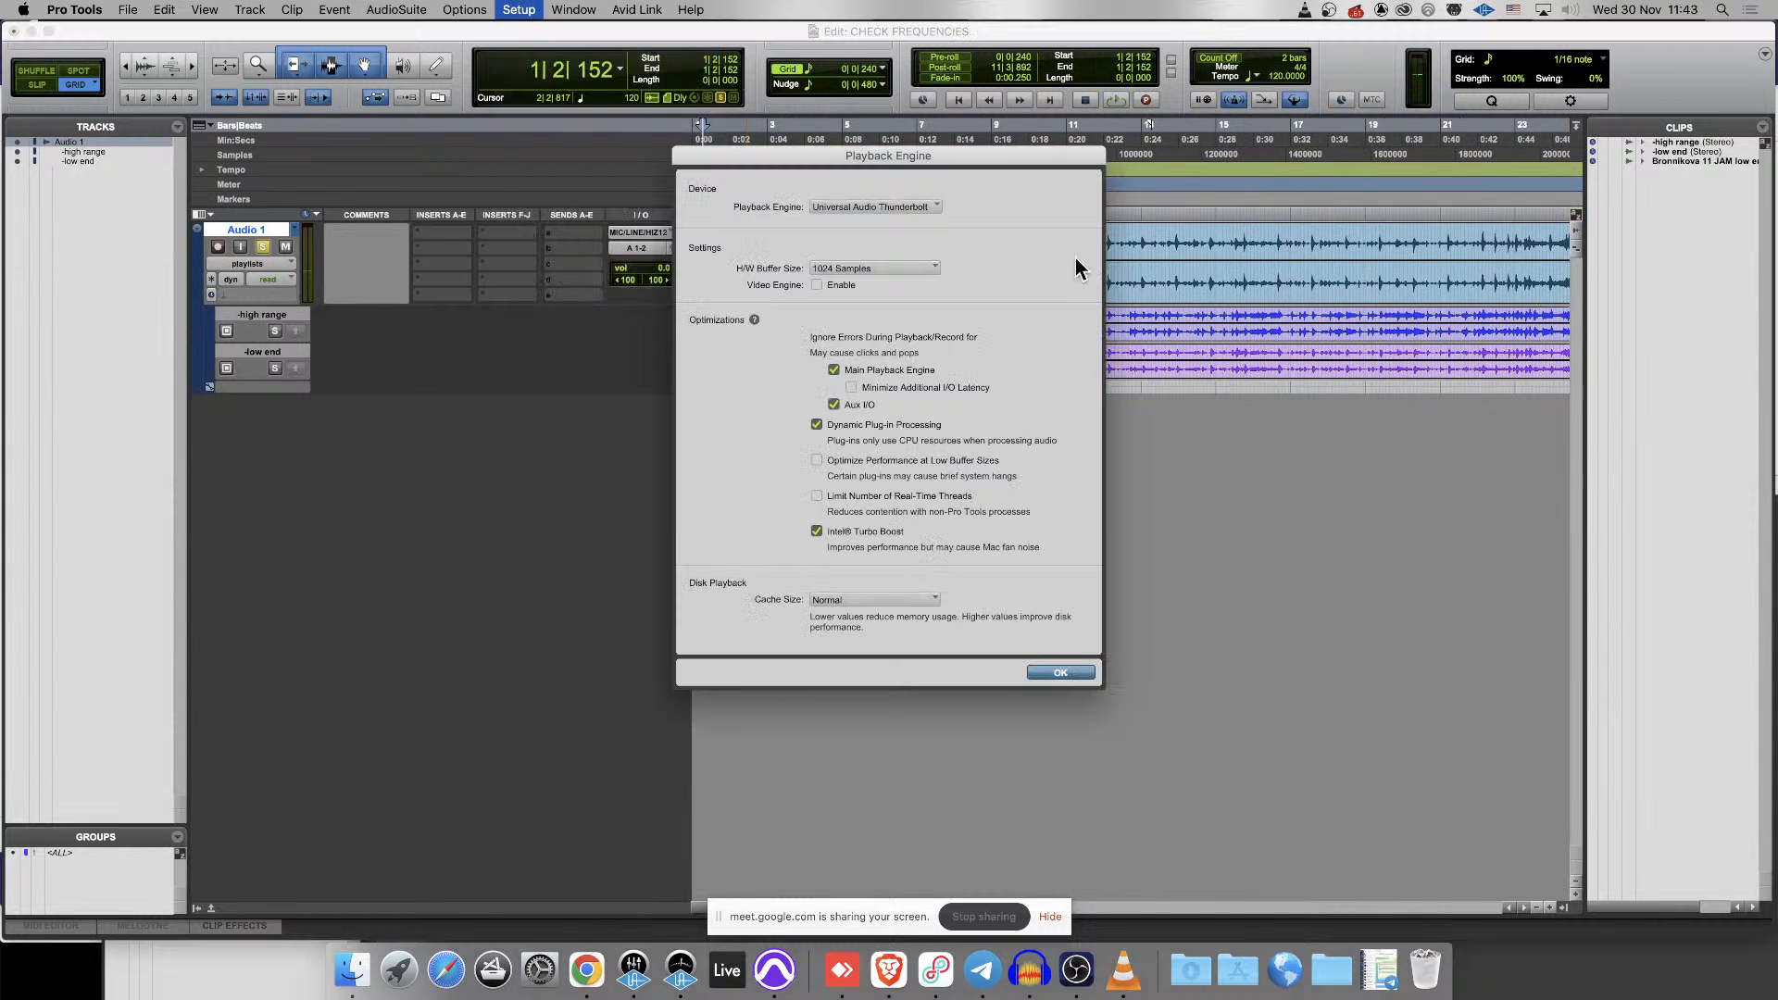
left_click(860, 207)
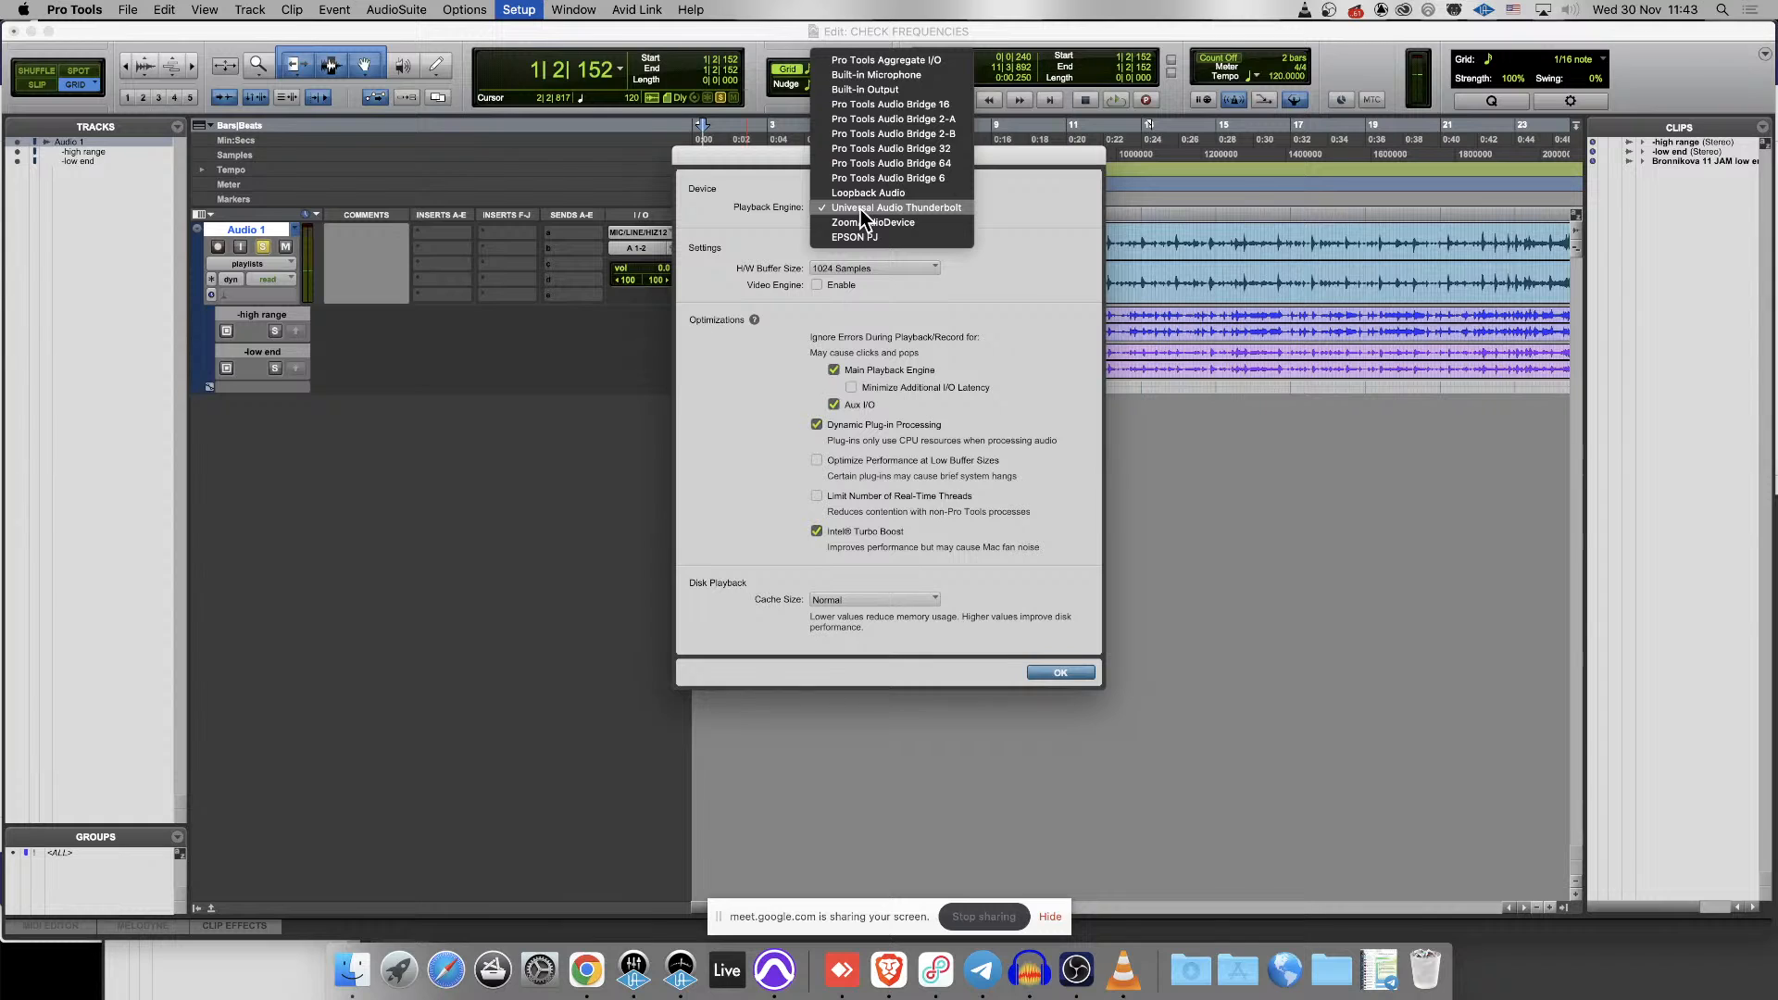
left_click(1046, 270)
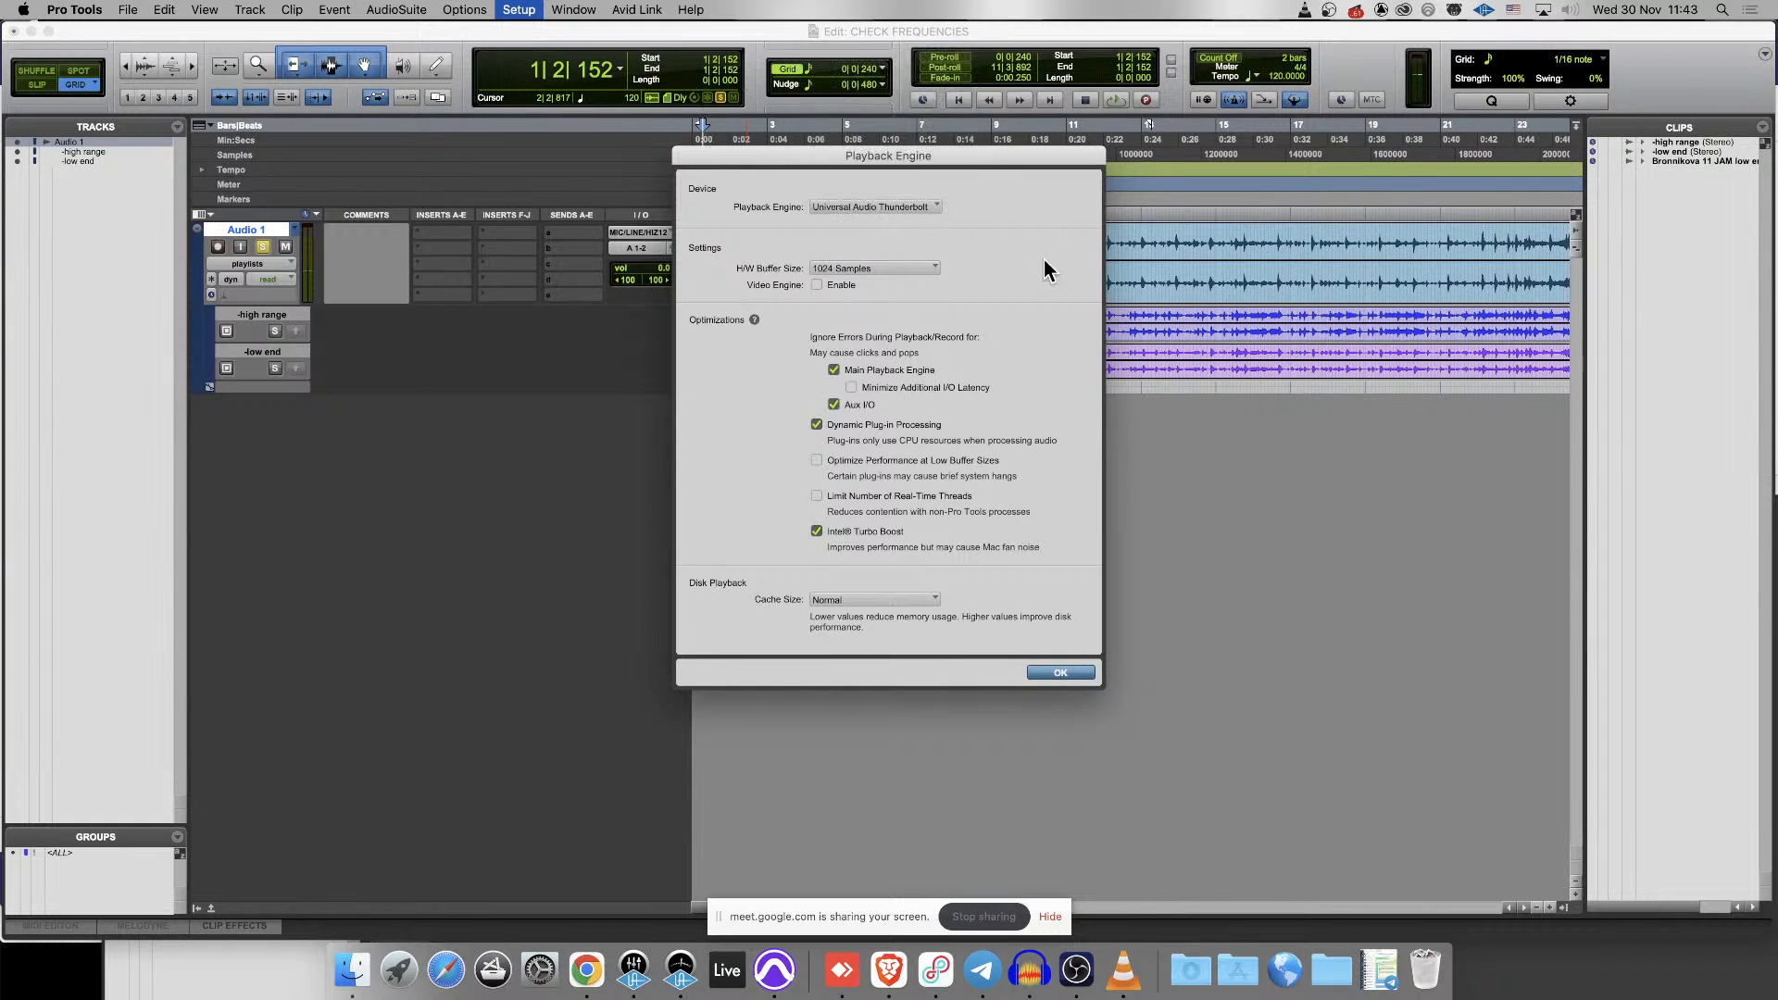
left_click(1073, 673)
- Play the session and route the Audio 1 track's output to A MADI 1-2
key("space")
key("r")
key("r")
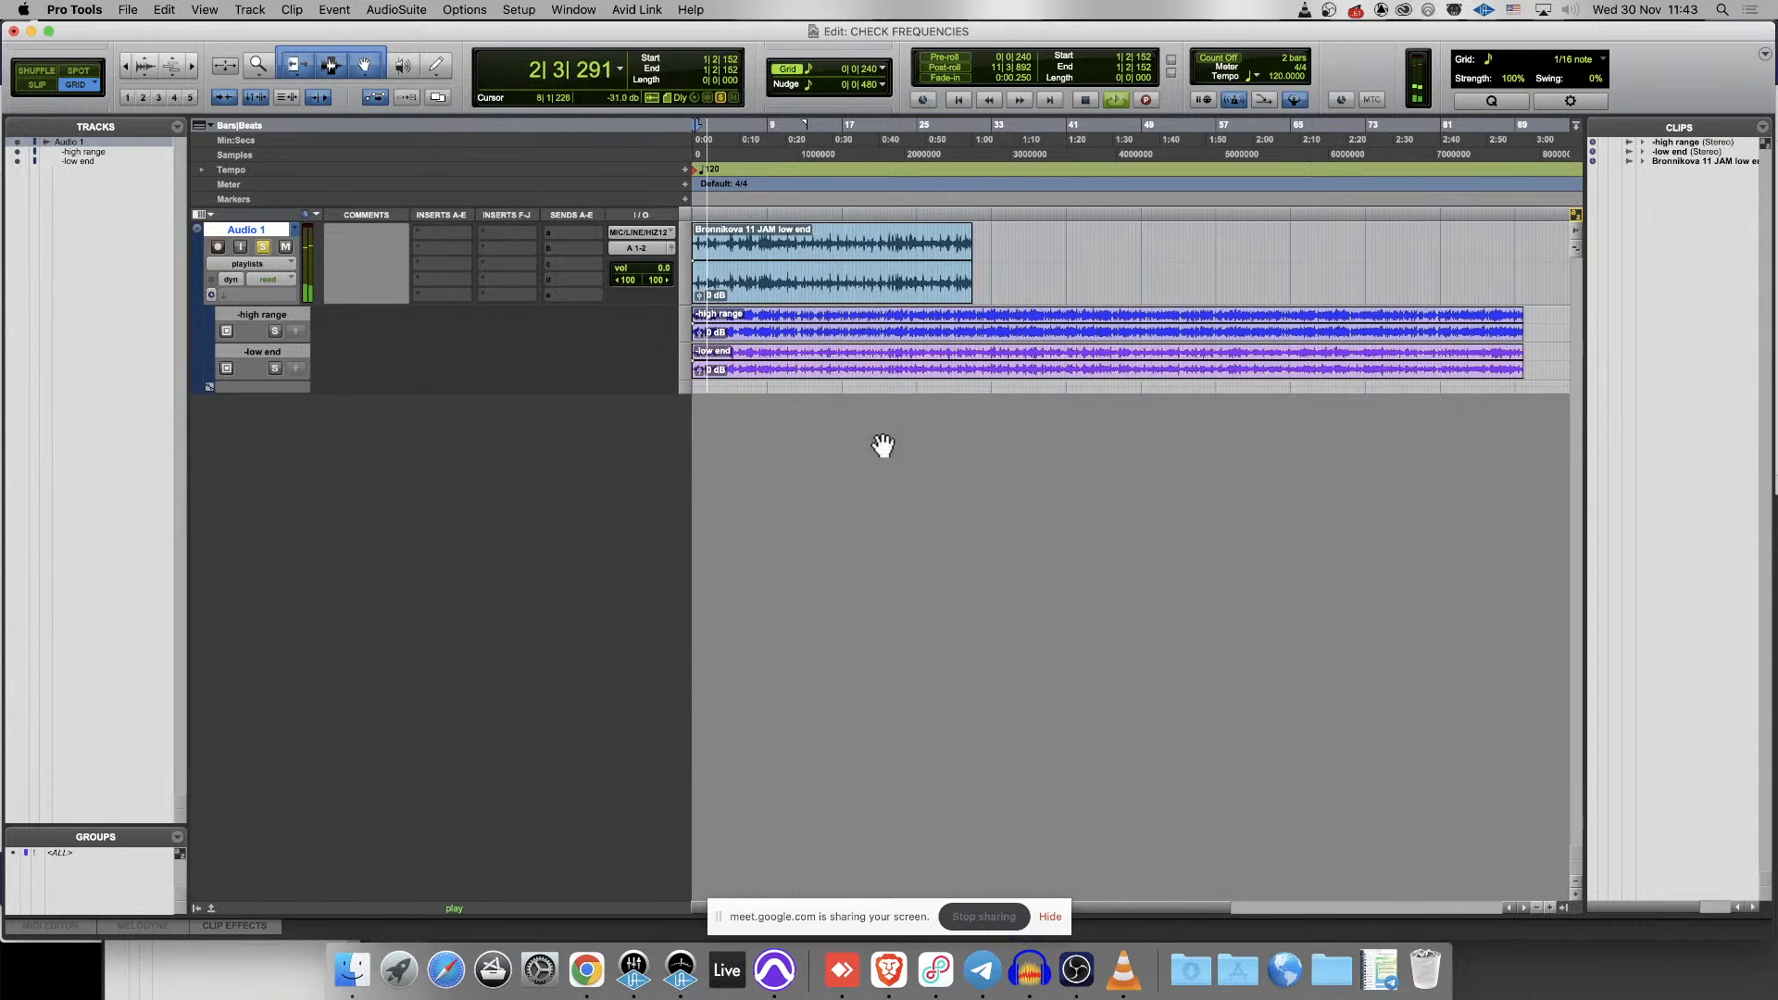
key("r")
left_click(637, 248)
mouse_move(649, 248)
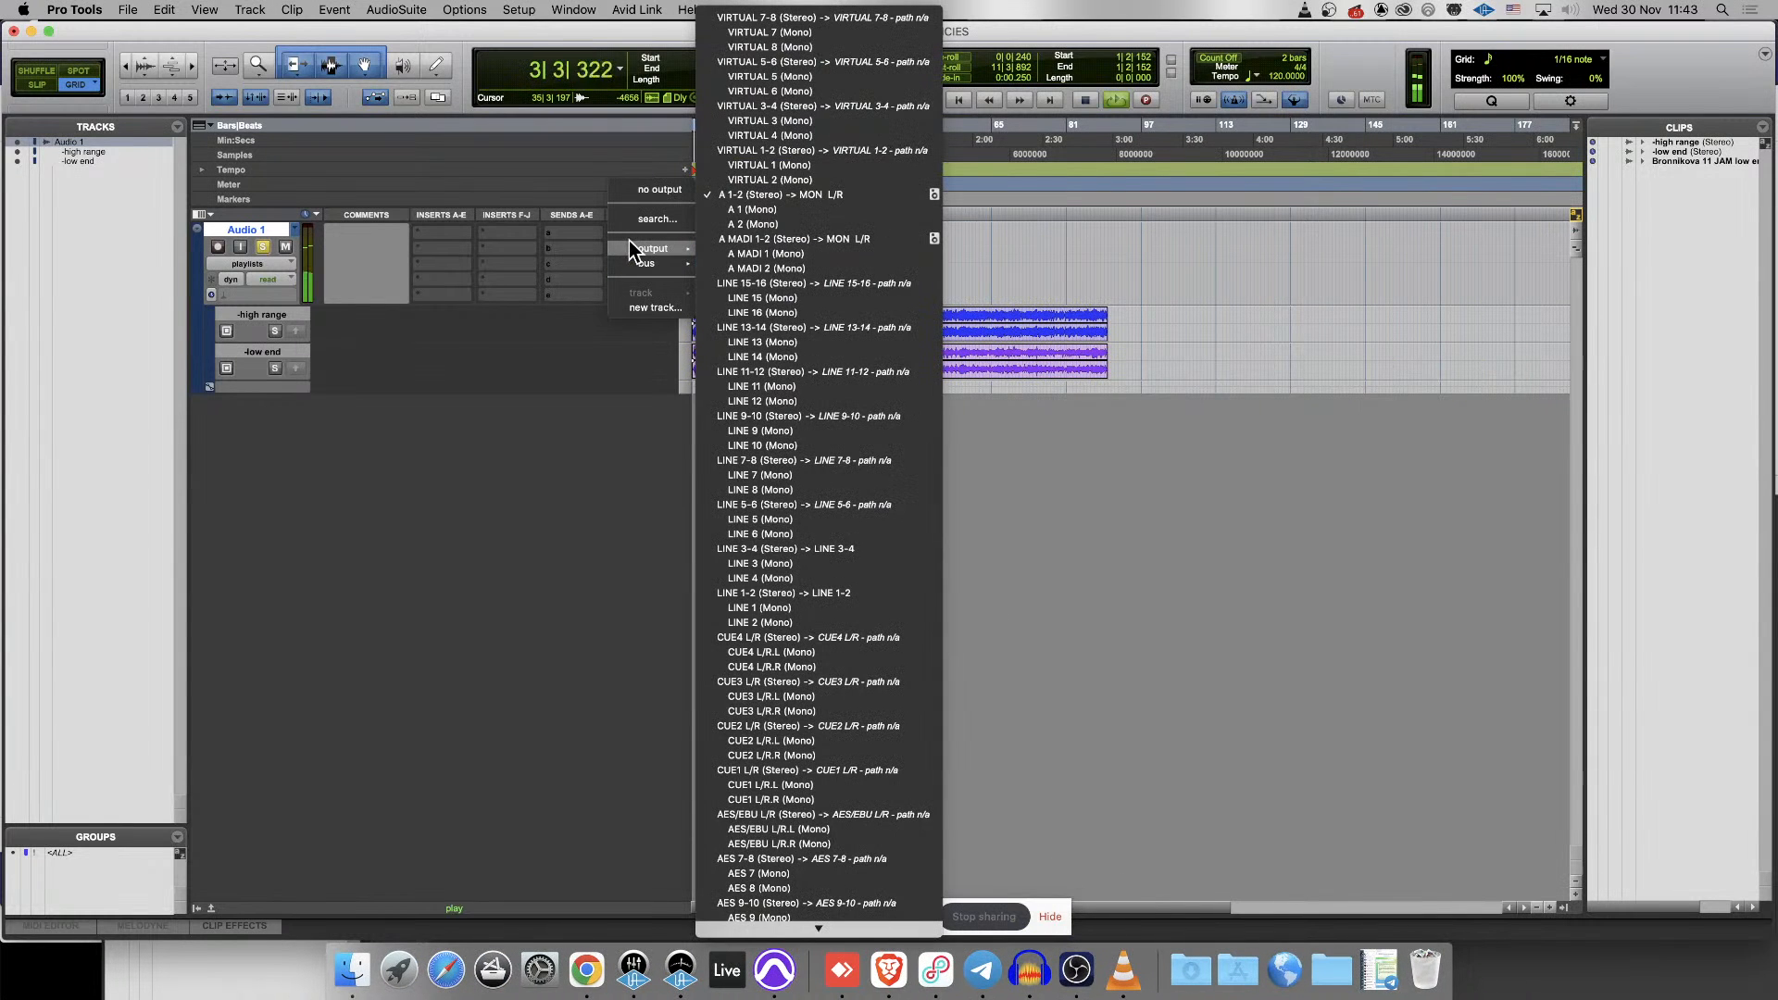
left_click(755, 225)
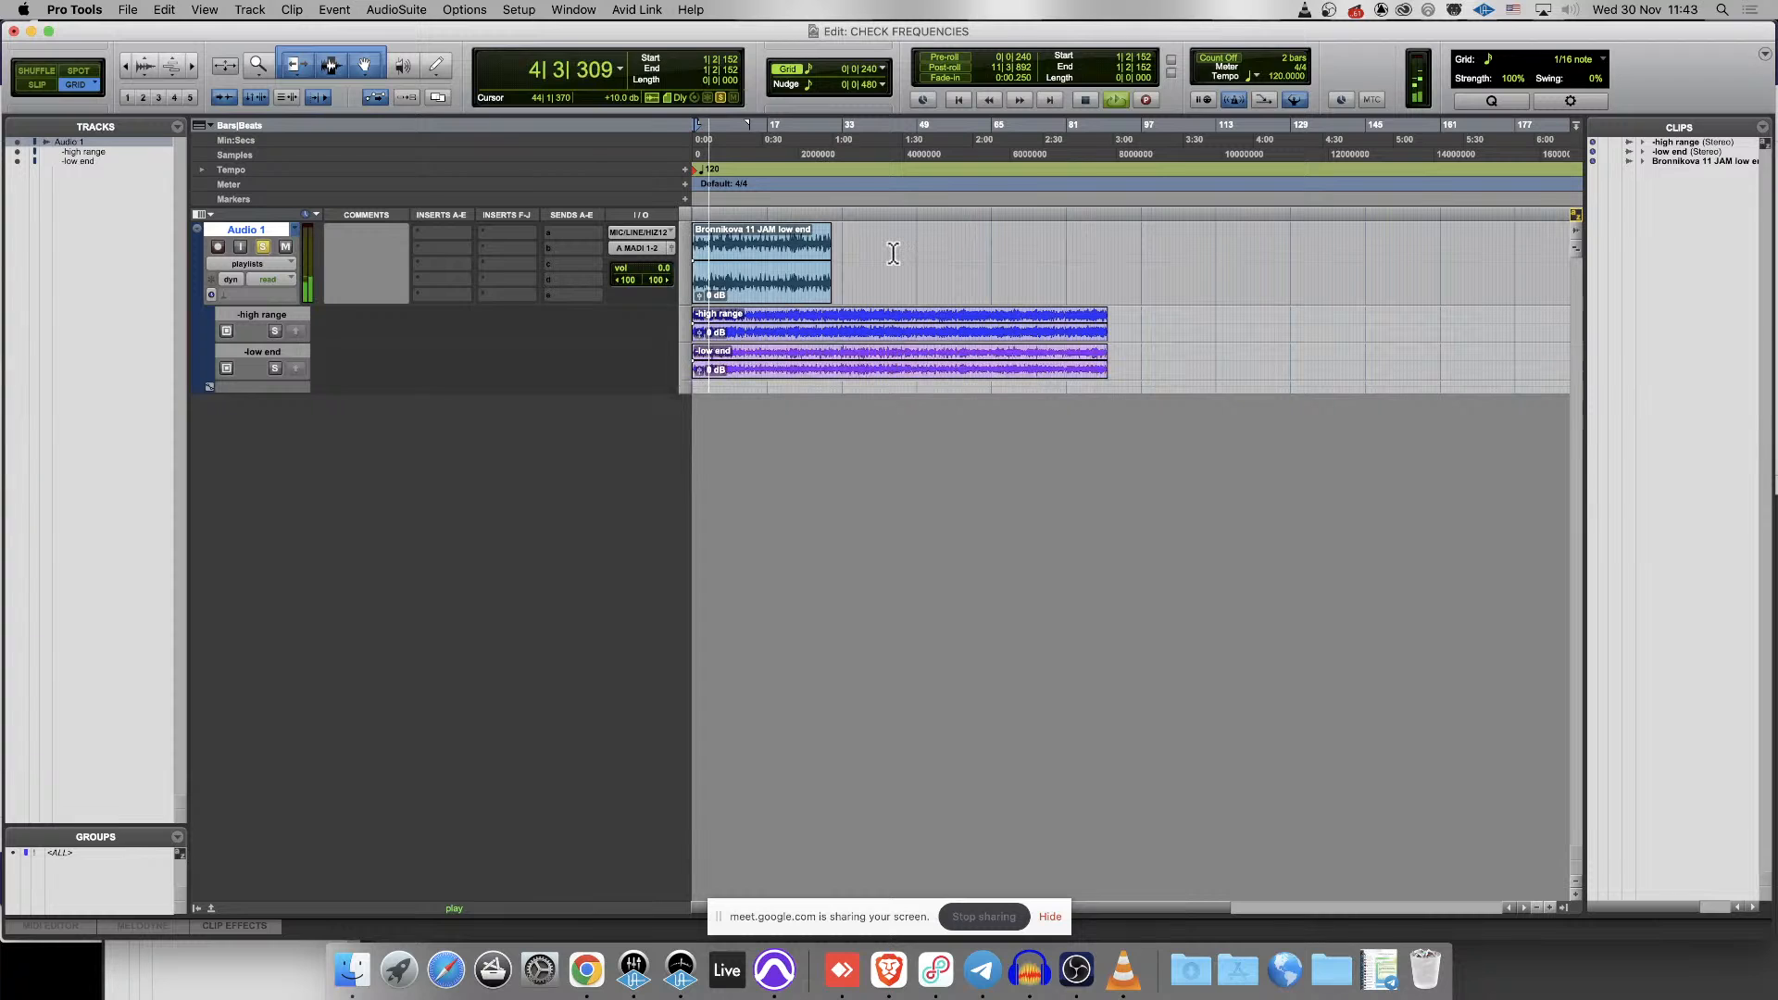
- Recheck the playback engine settings and close them
left_click(518, 9)
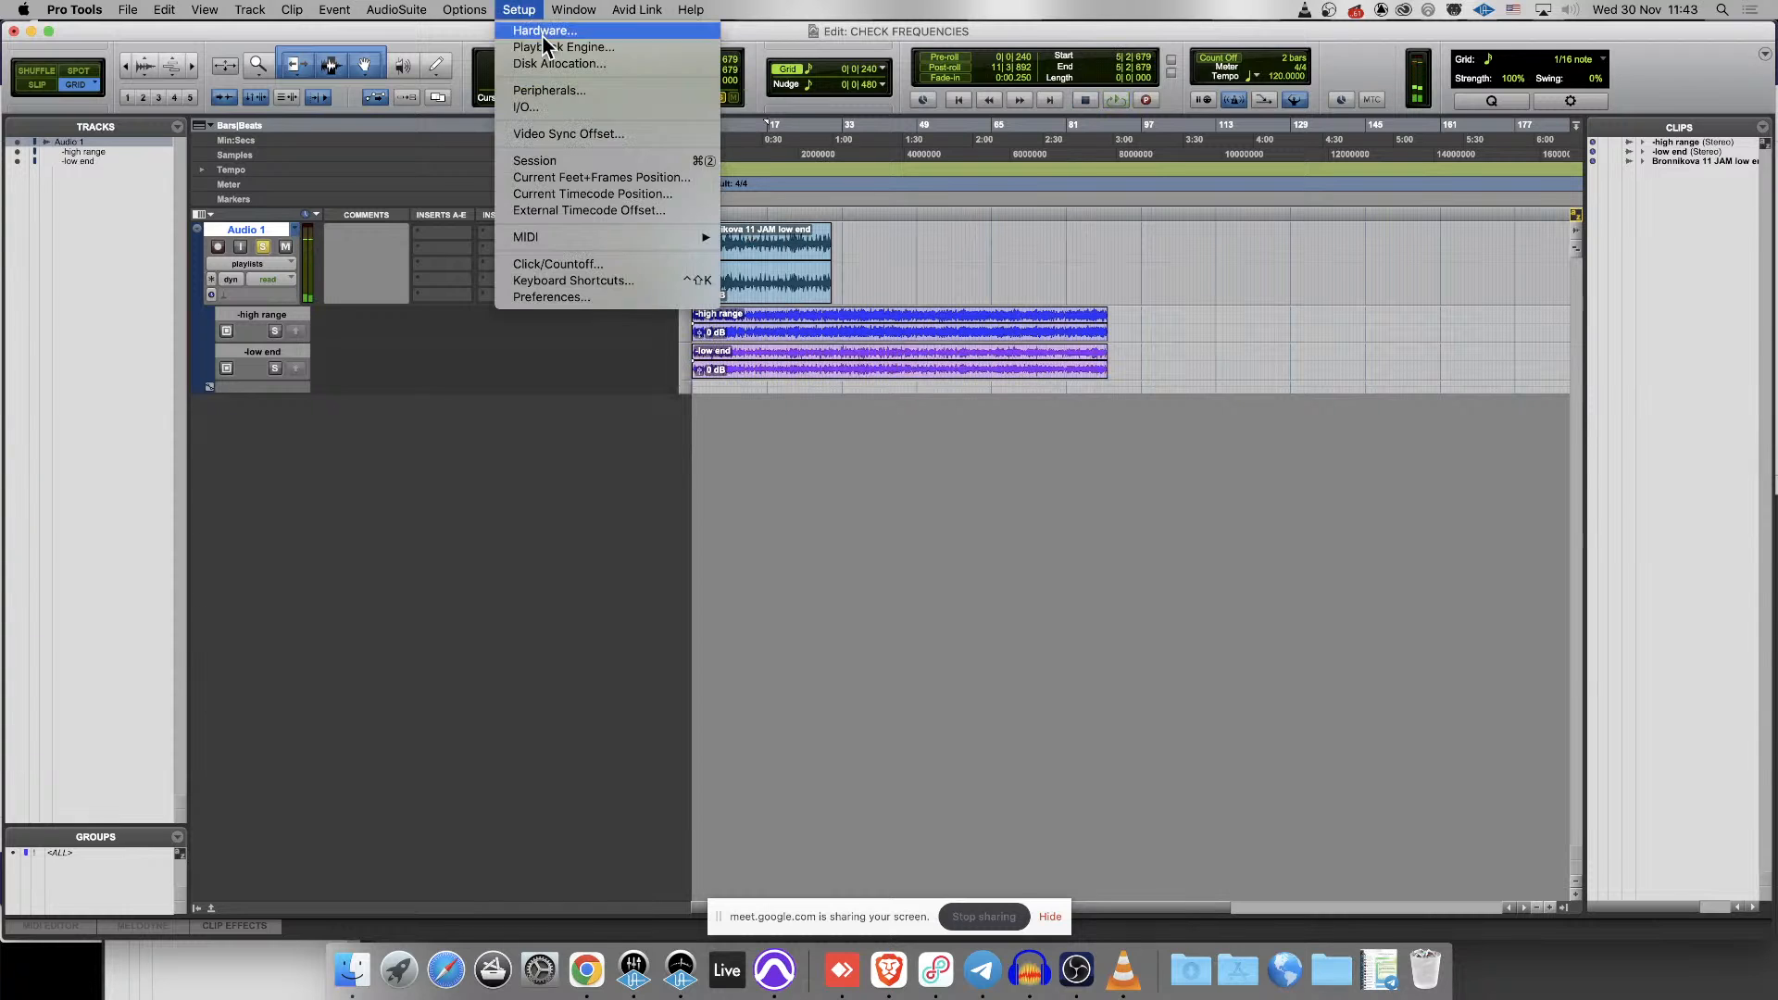
left_click(575, 47)
key("Return")
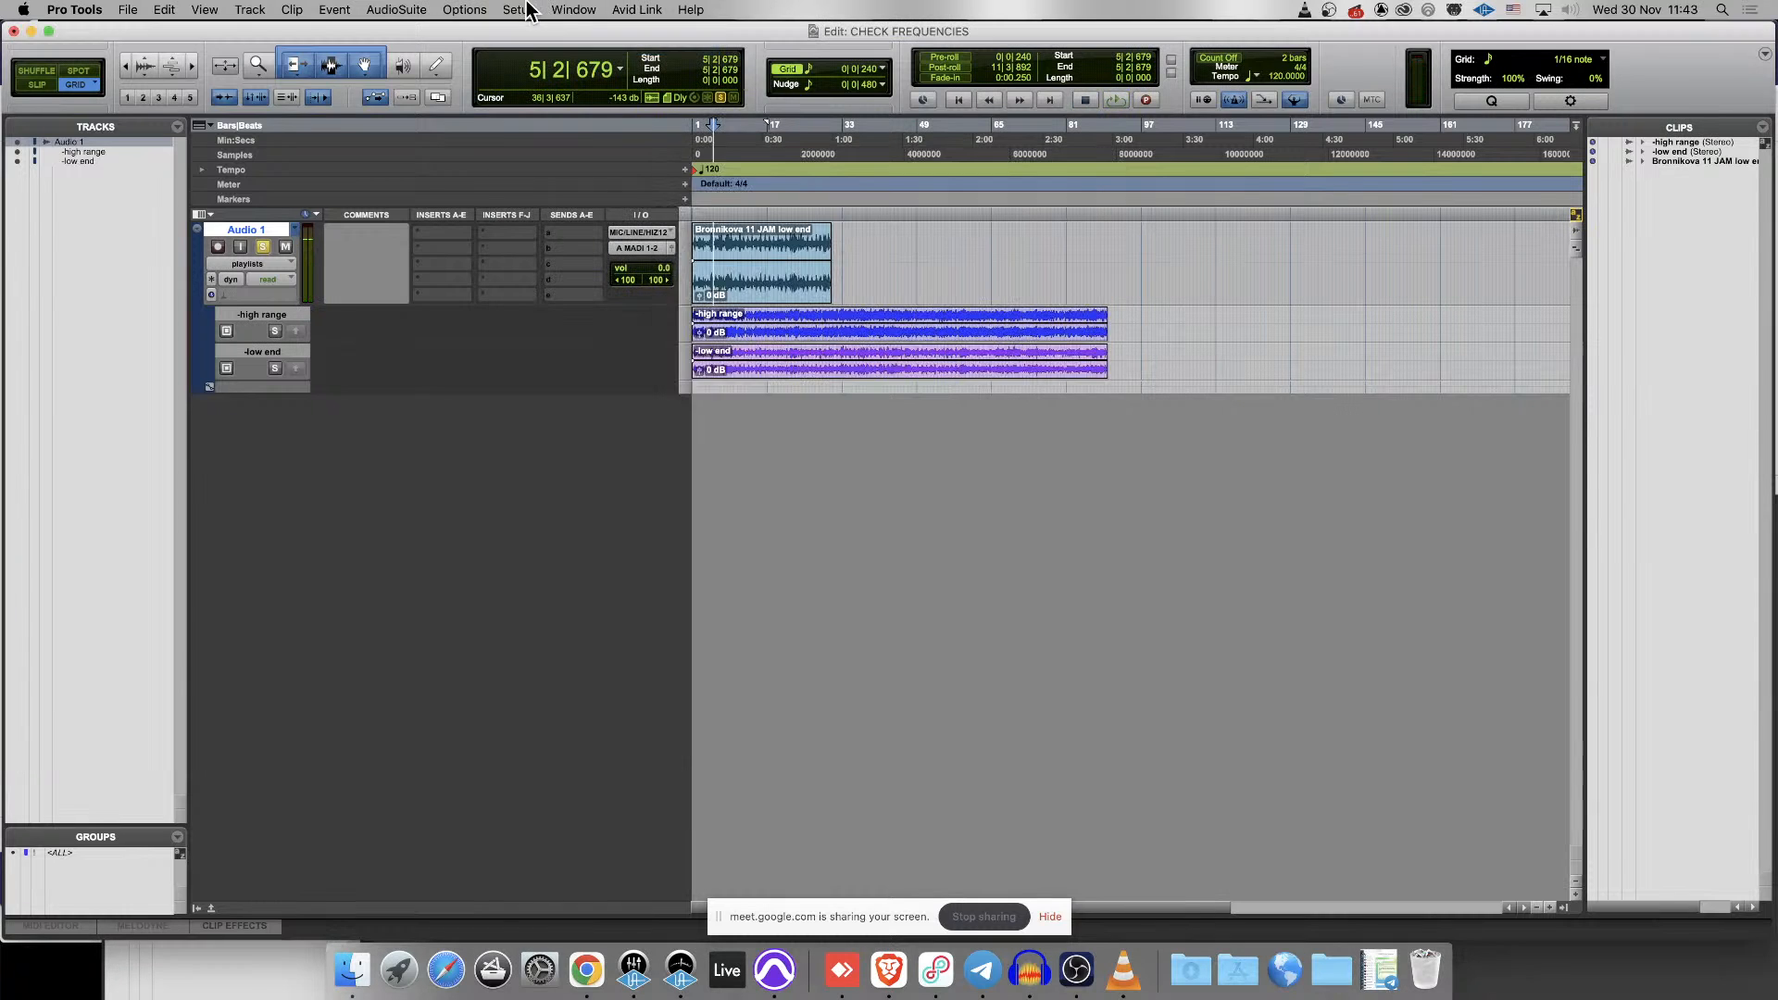
- Reset the output and bus paths to their defaults in the I/O Setup and apply the changes
left_click(525, 8)
left_click(534, 107)
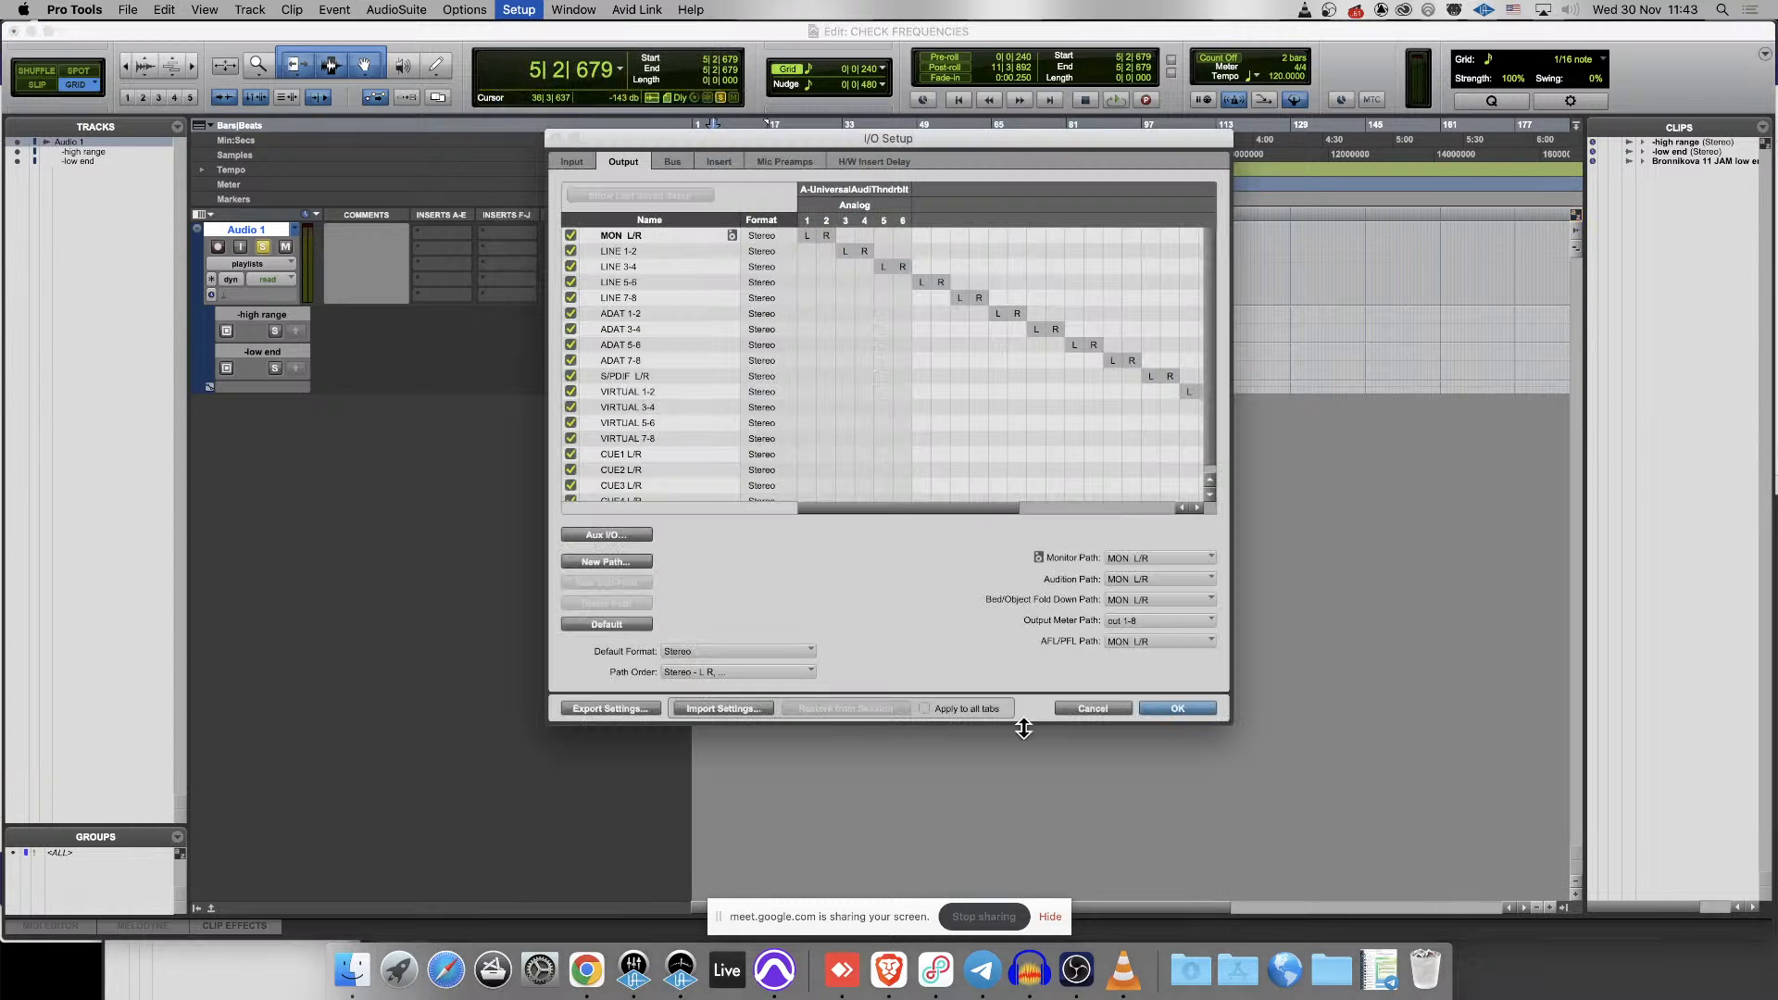
left_click(624, 624)
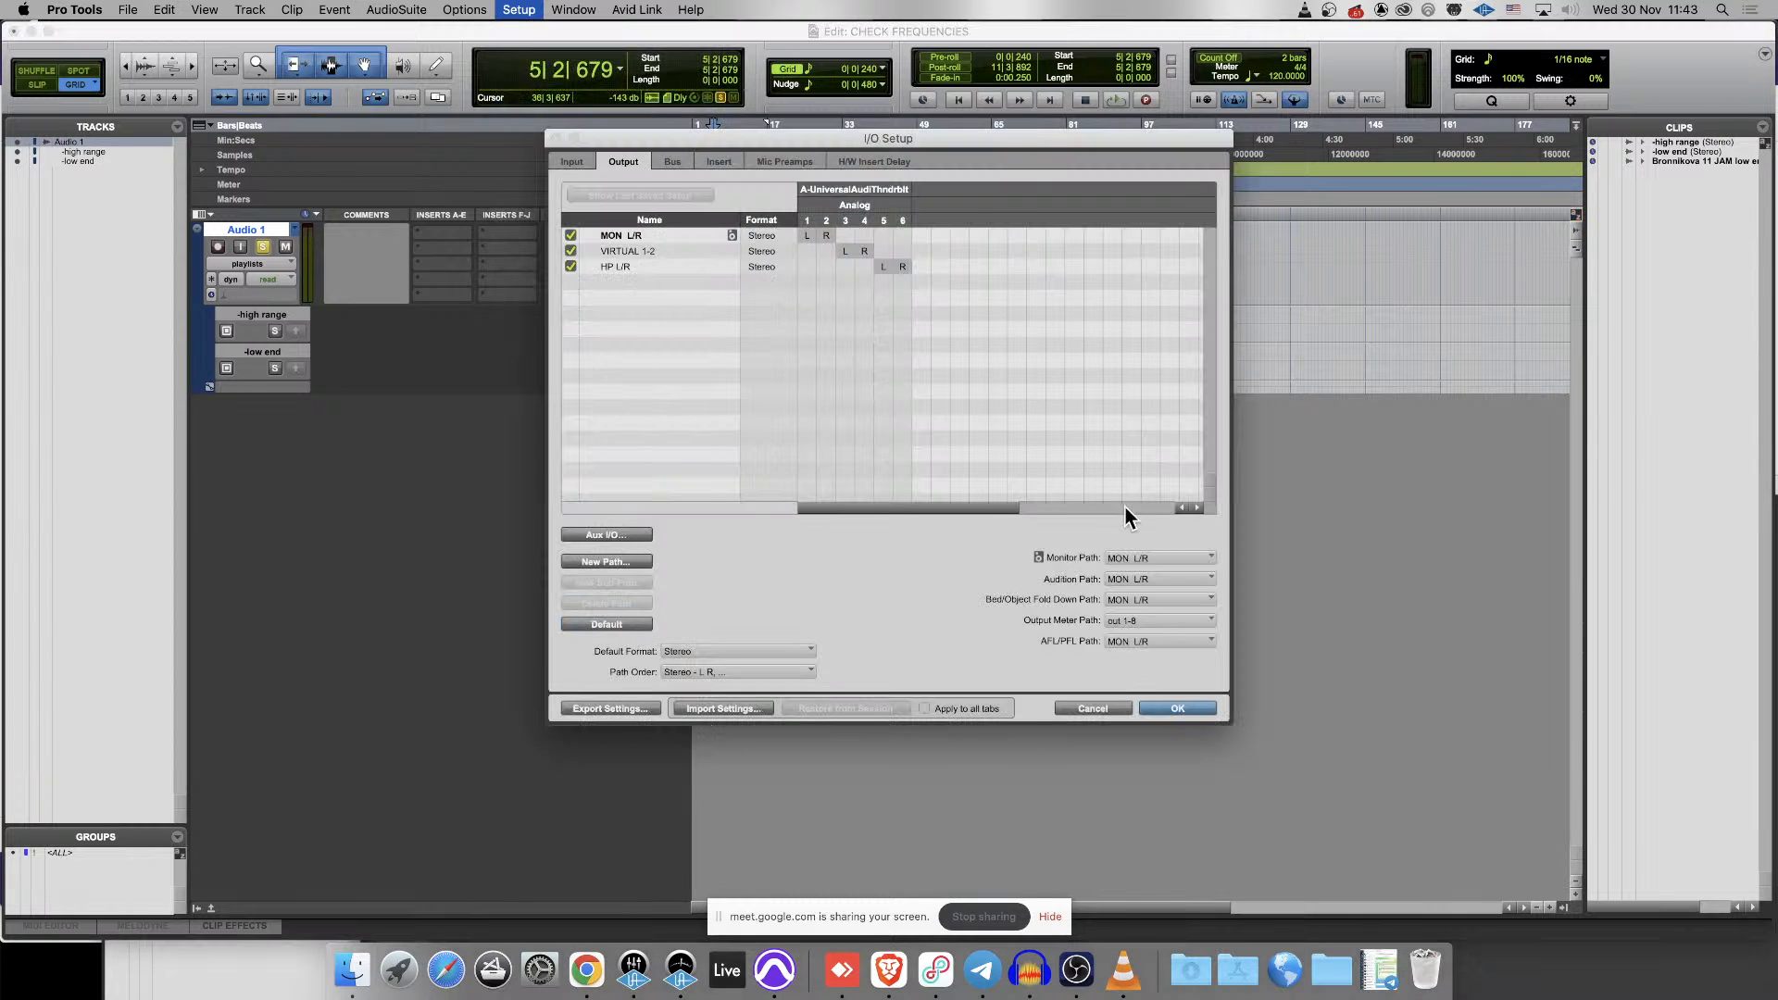
left_click(659, 158)
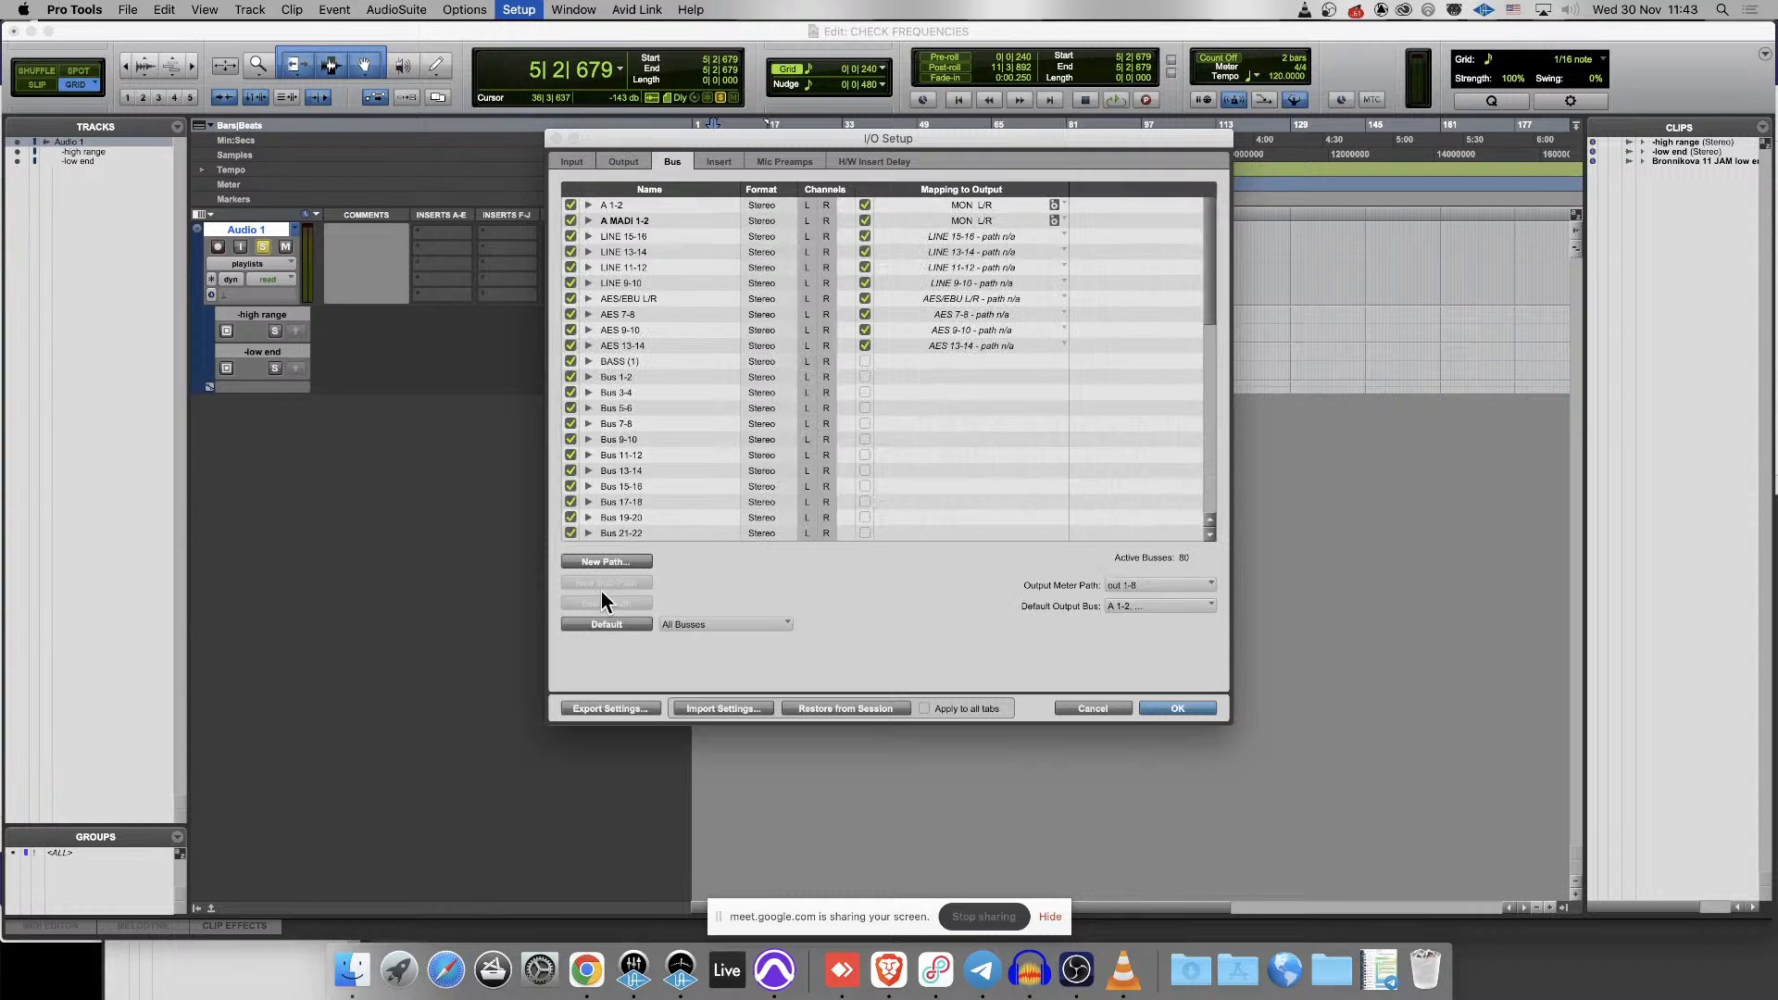
left_click(599, 625)
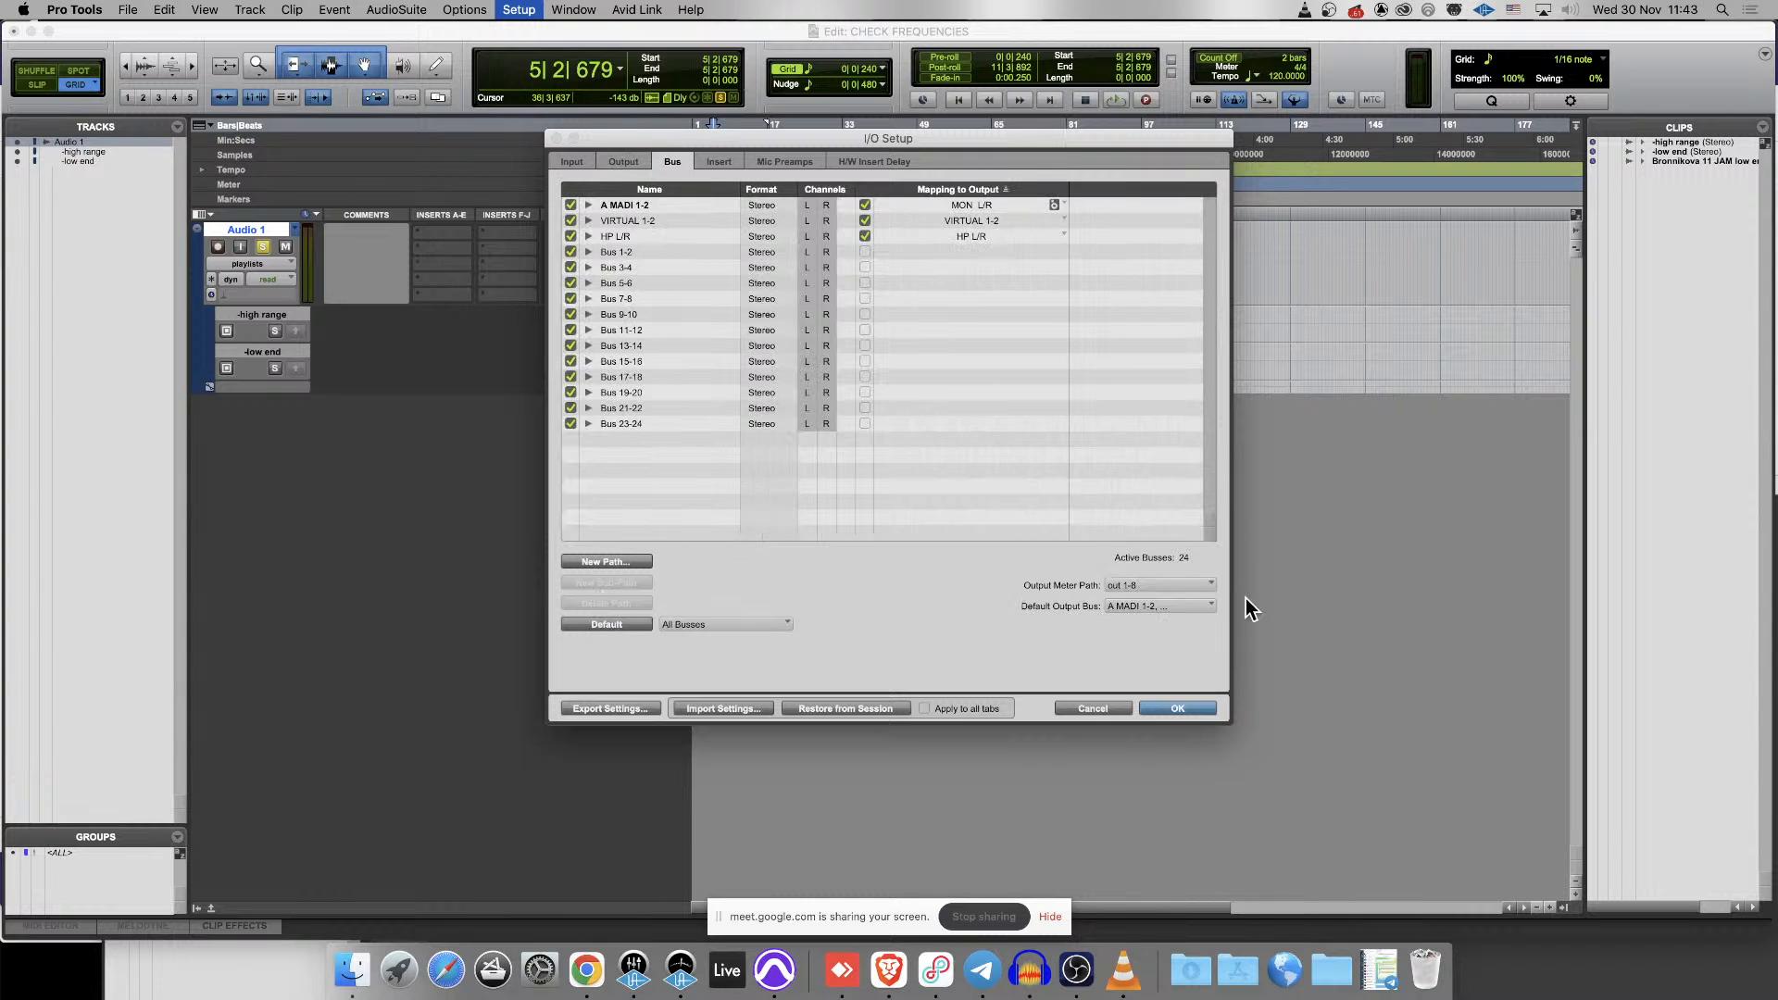
left_click(1175, 710)
- Play the session, switch to Loopback and check the Pro Tools source's signal
key("space")
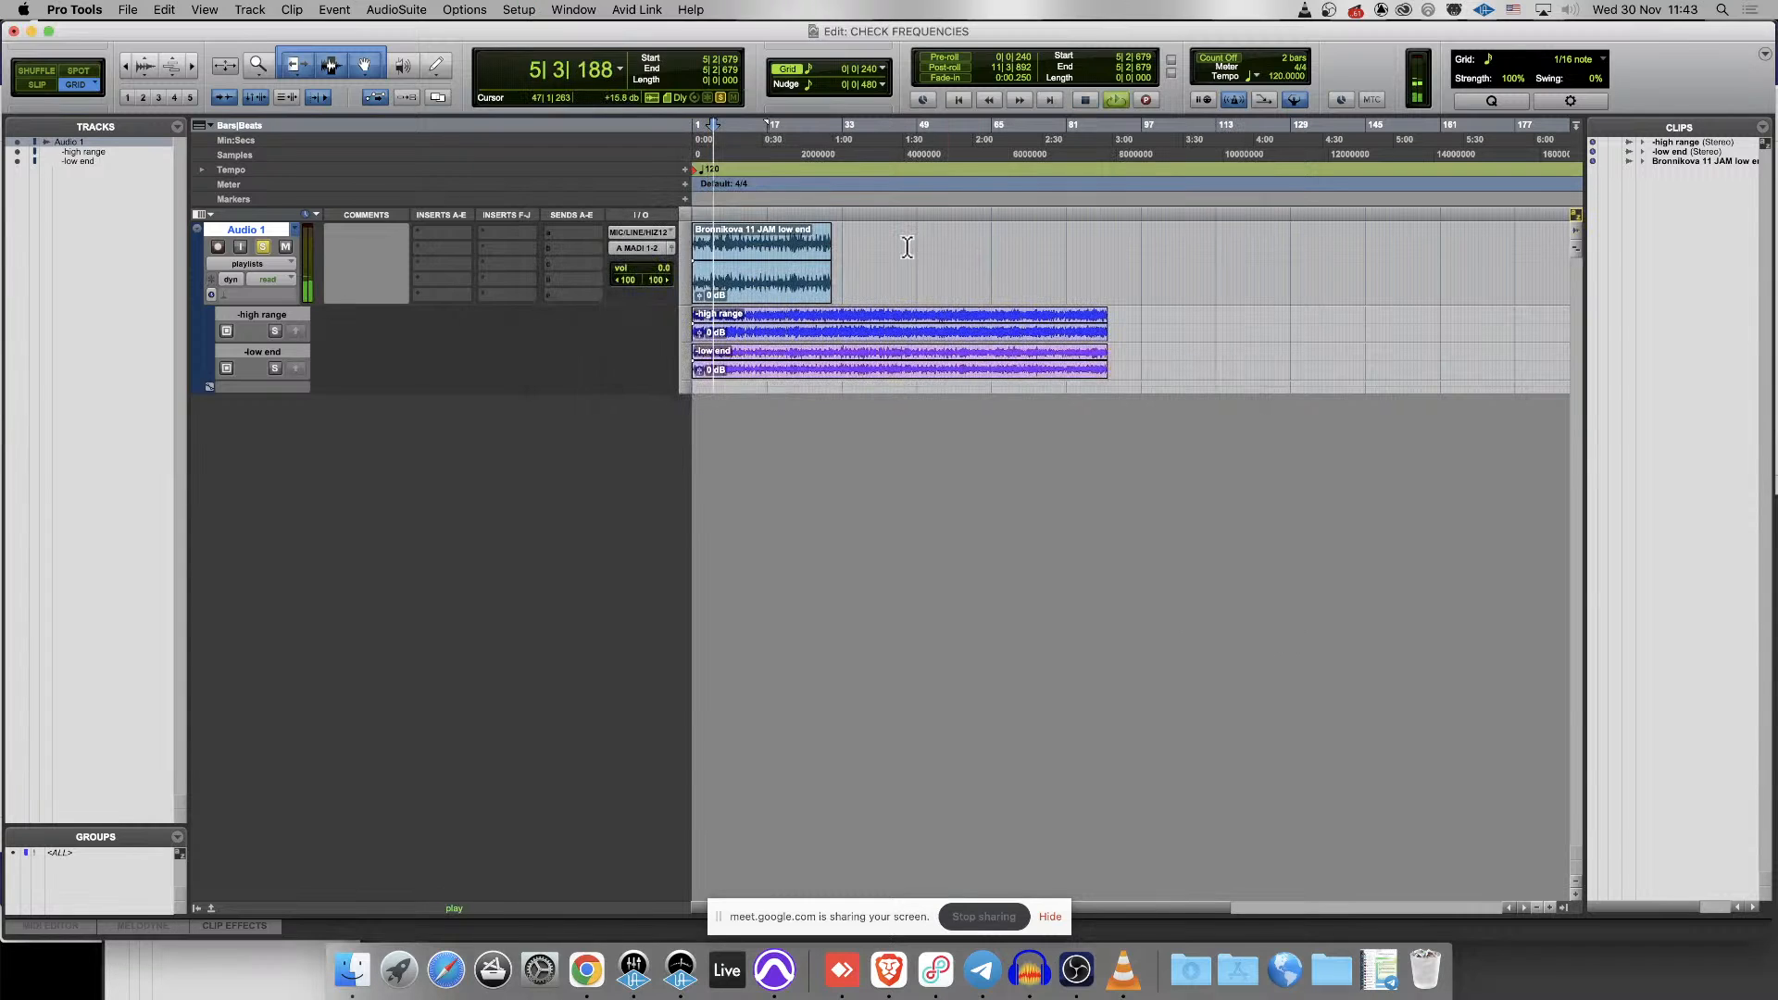
left_click(755, 283)
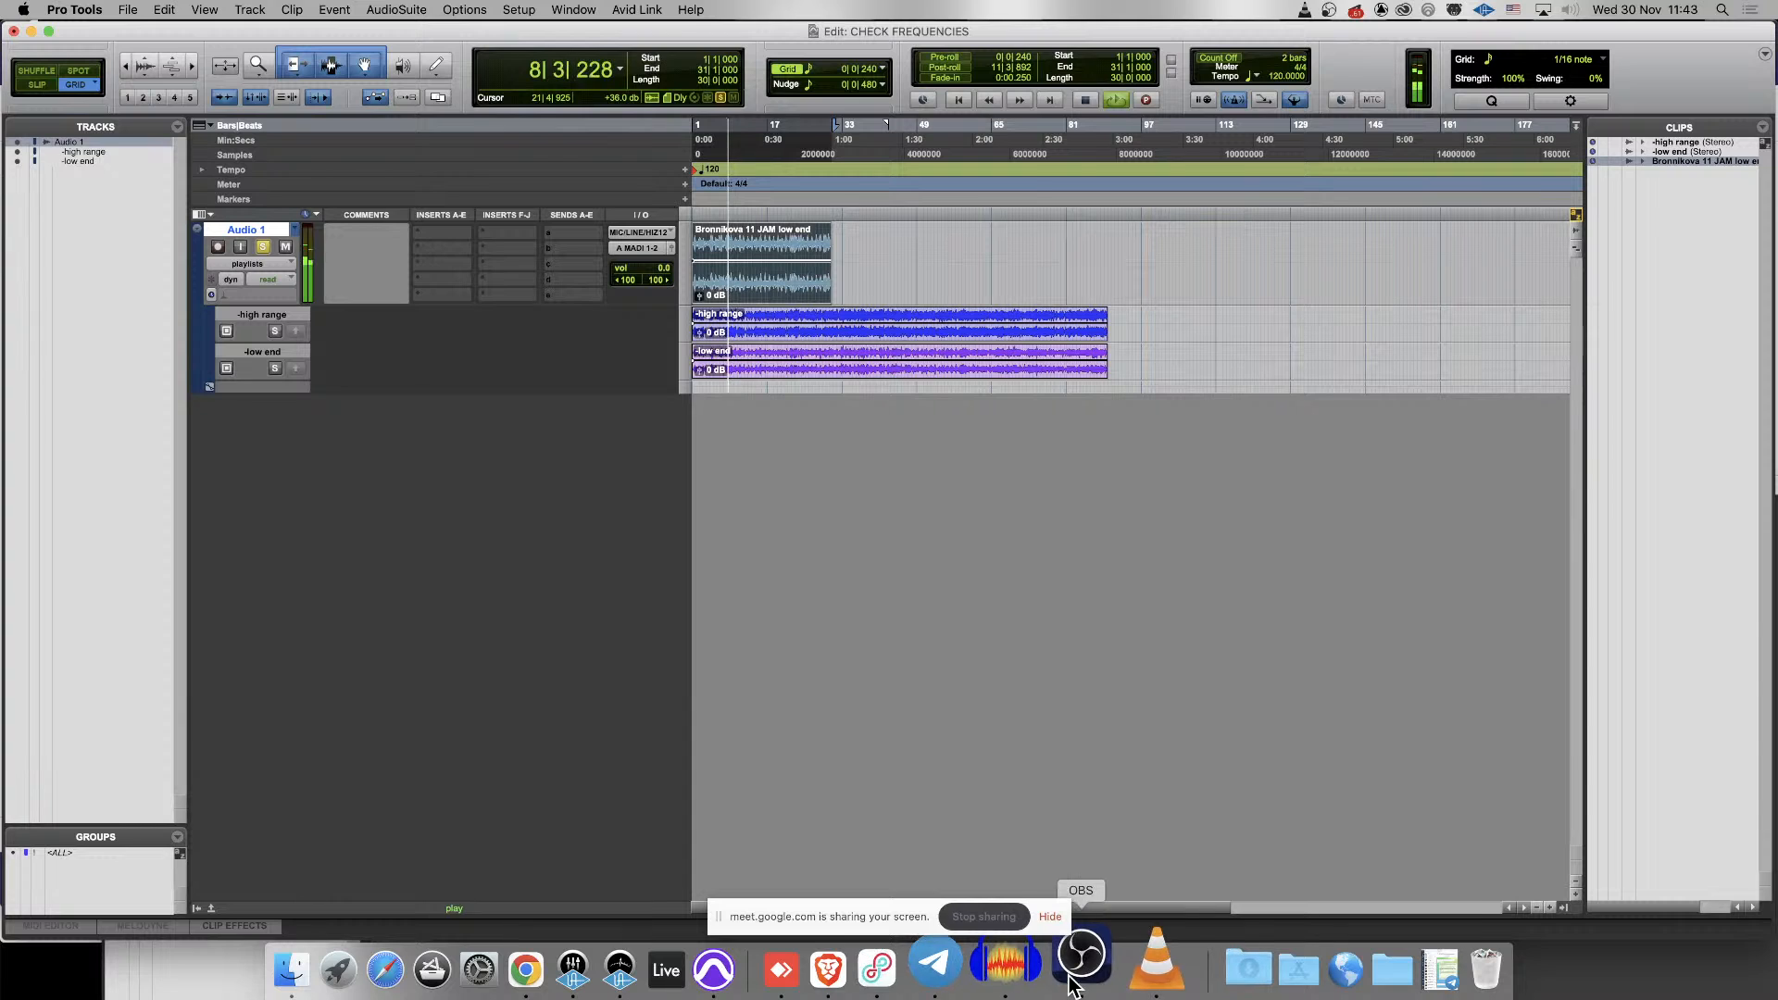
left_click(927, 972)
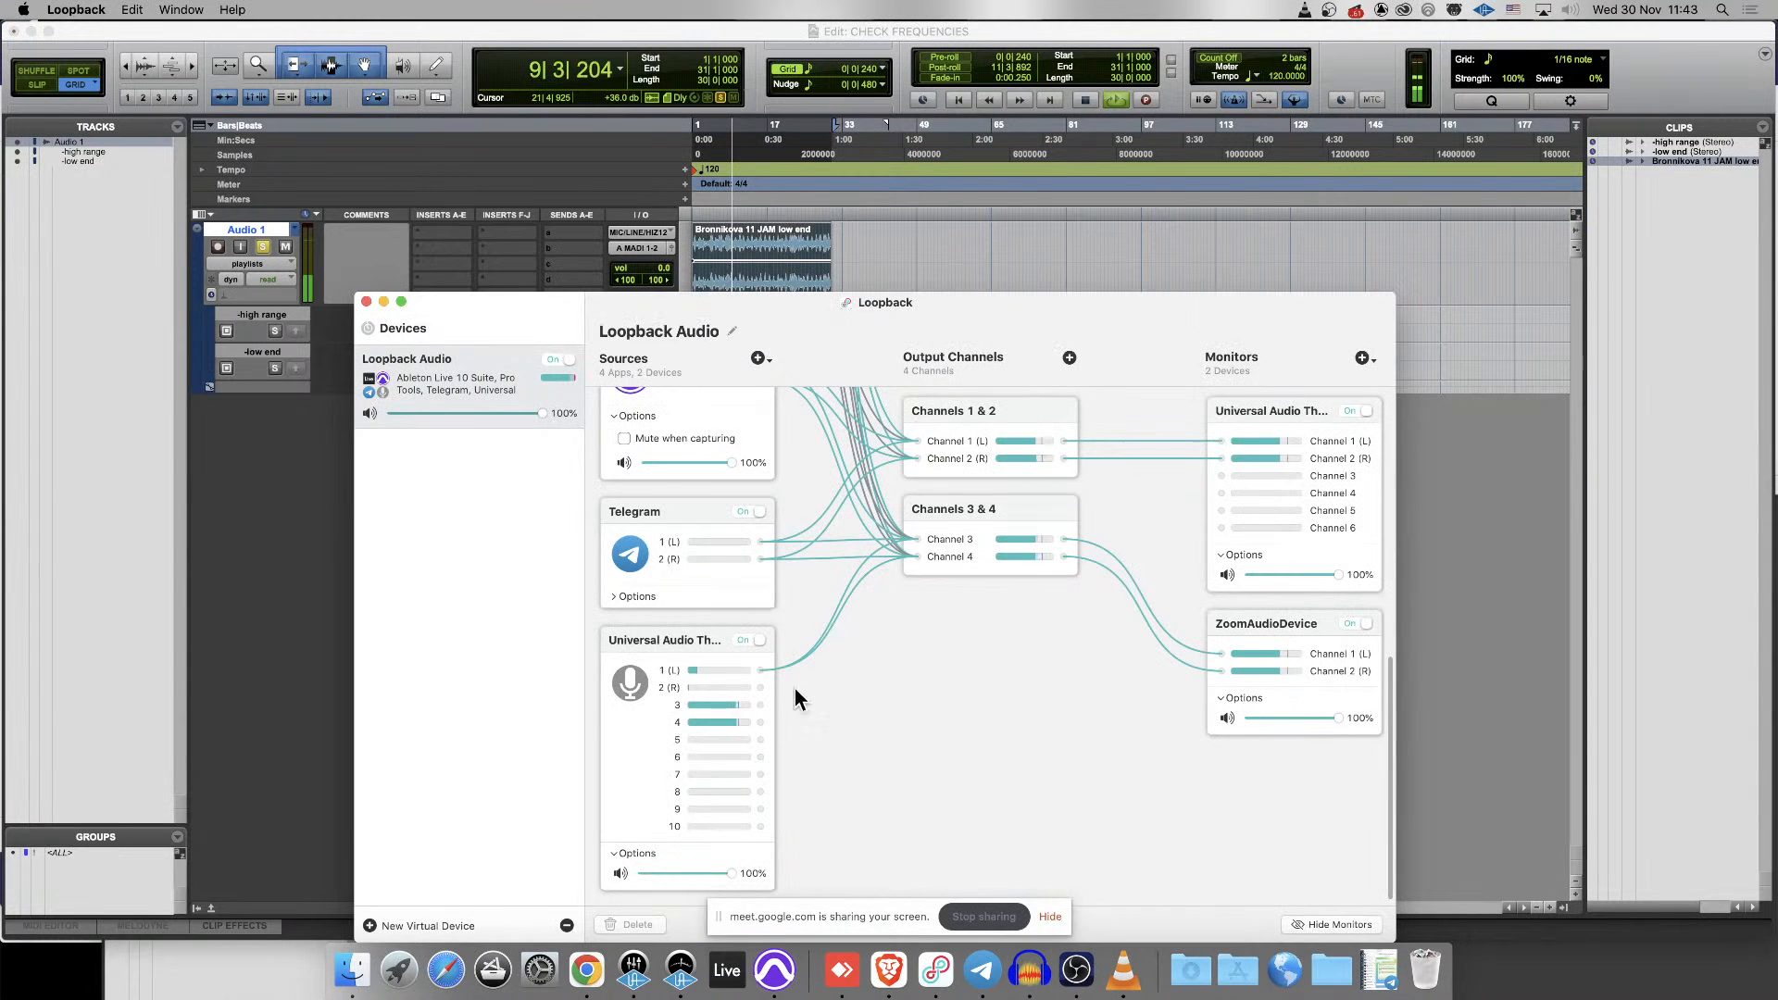
scroll(804, 615, "up", 4)
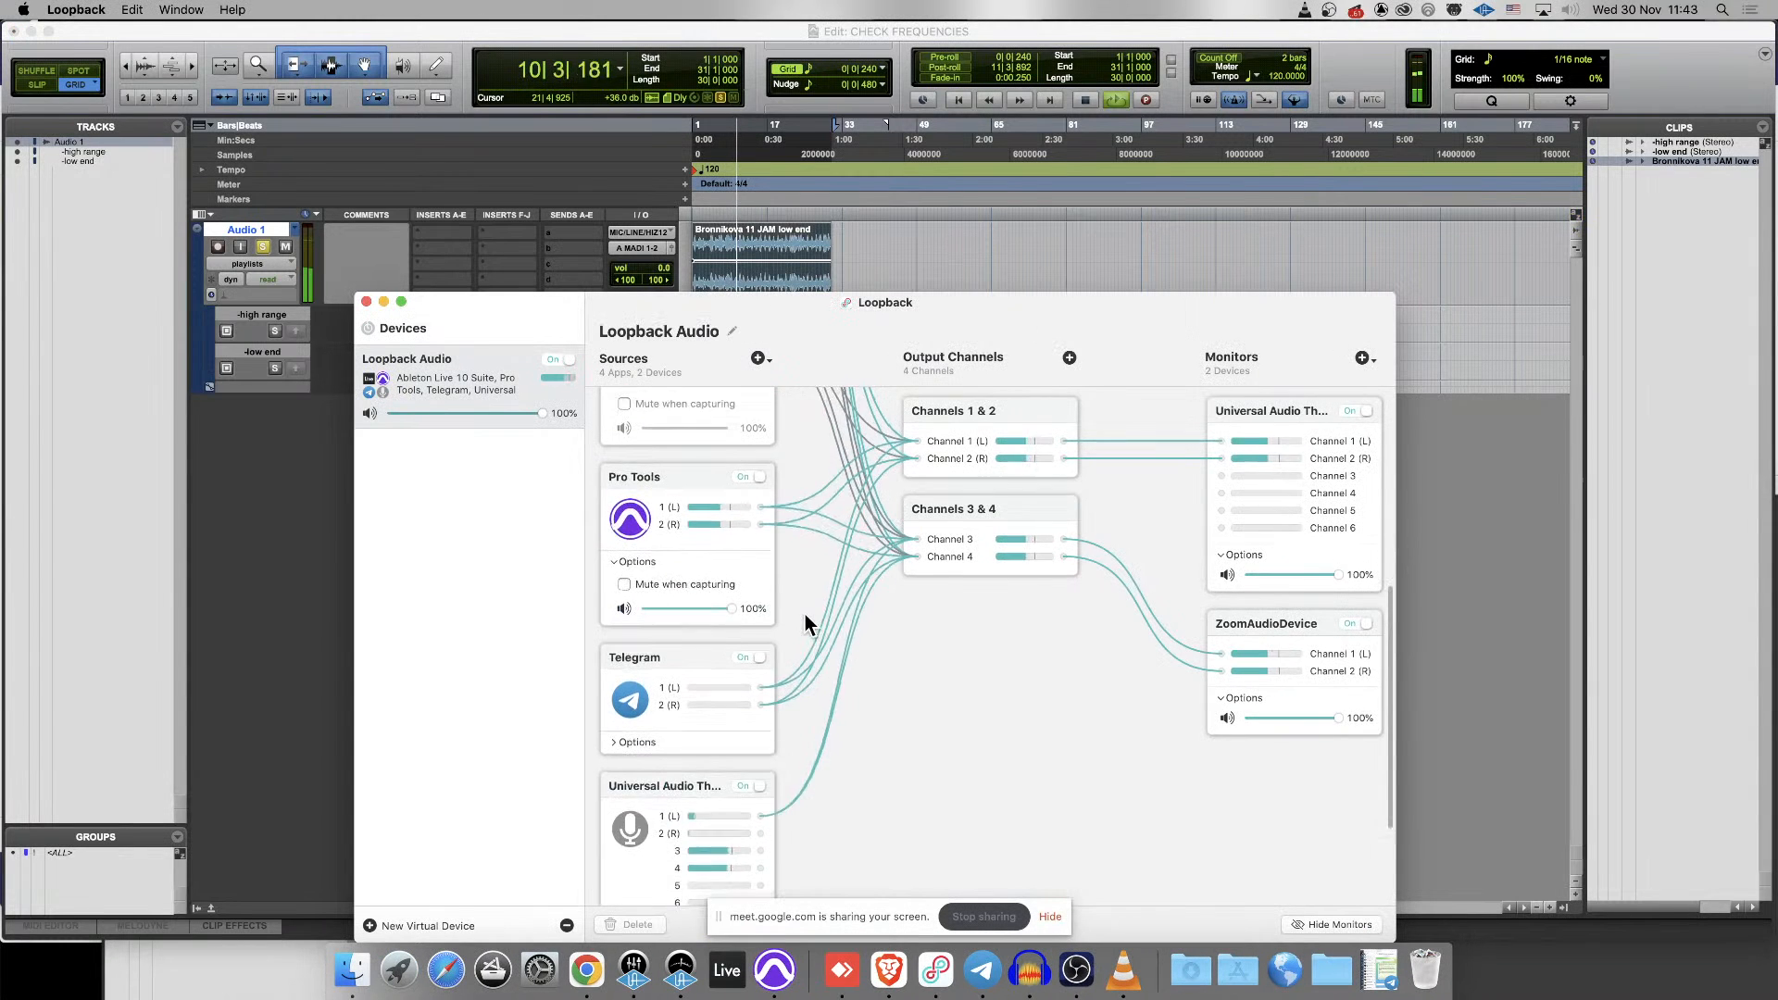
- Lower the Pro Tools source volume to 0% in Loopback, restore it to 100%, and stop playback in Pro Tools
left_click_drag(719, 651, 597, 651)
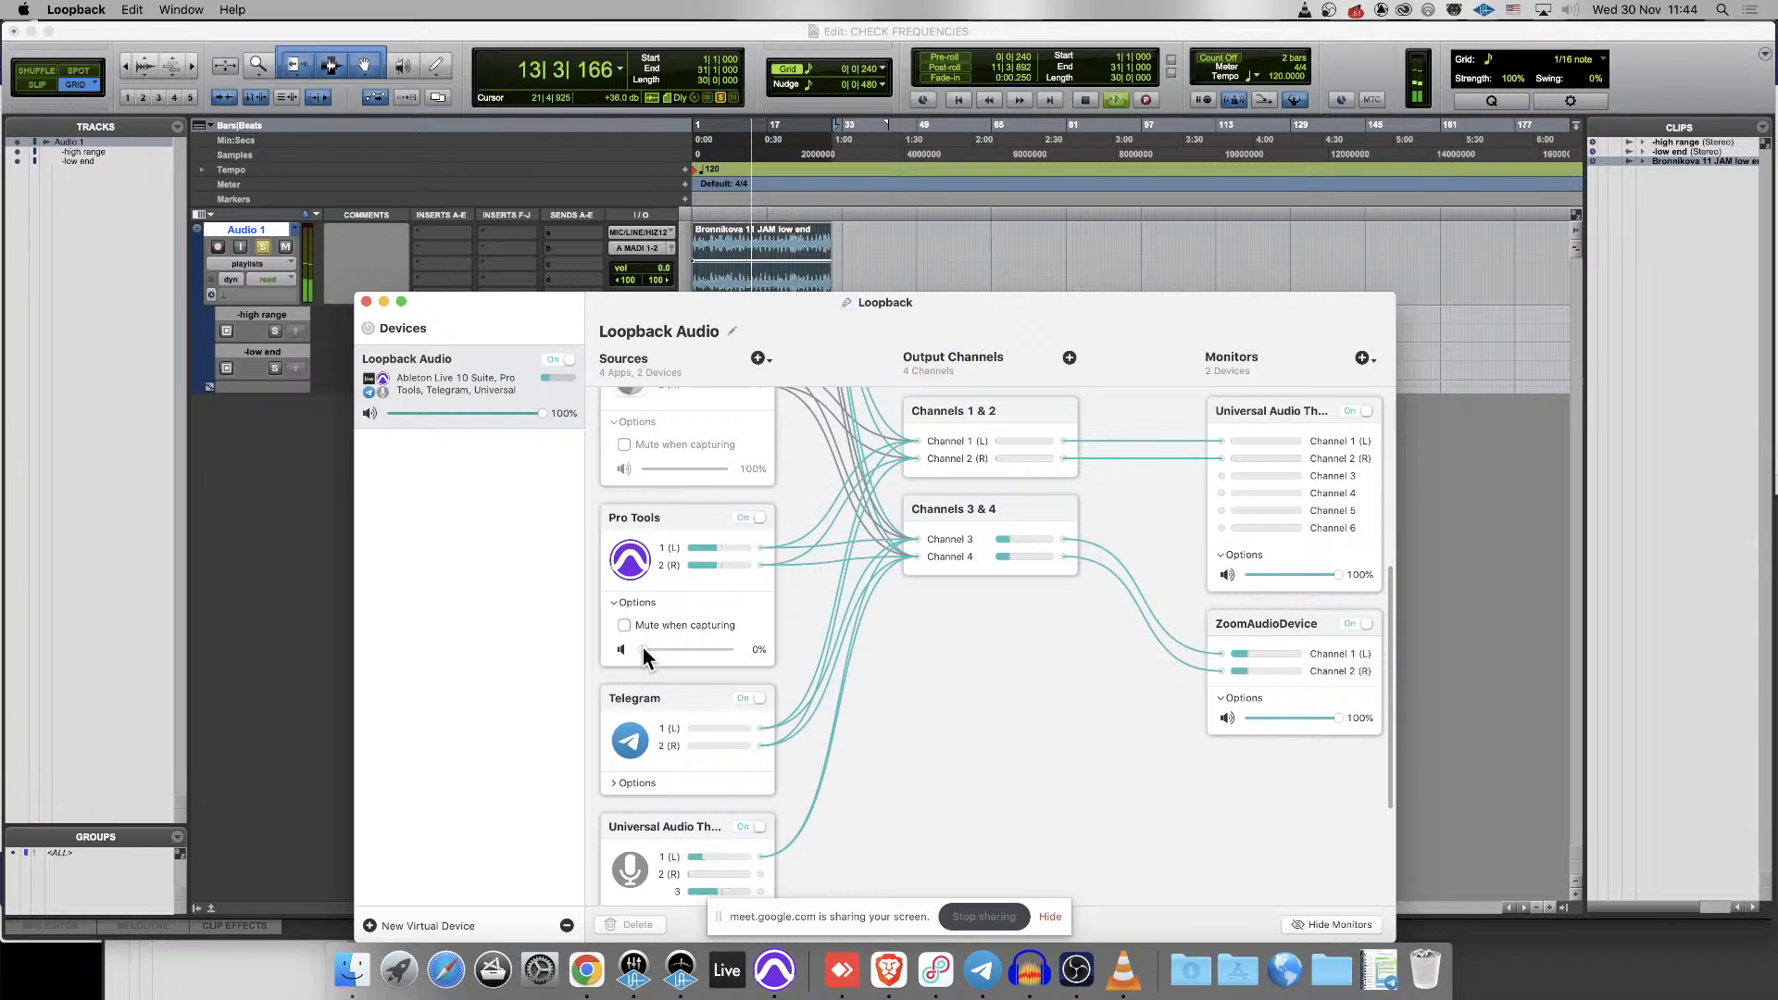
left_click_drag(643, 648, 736, 639)
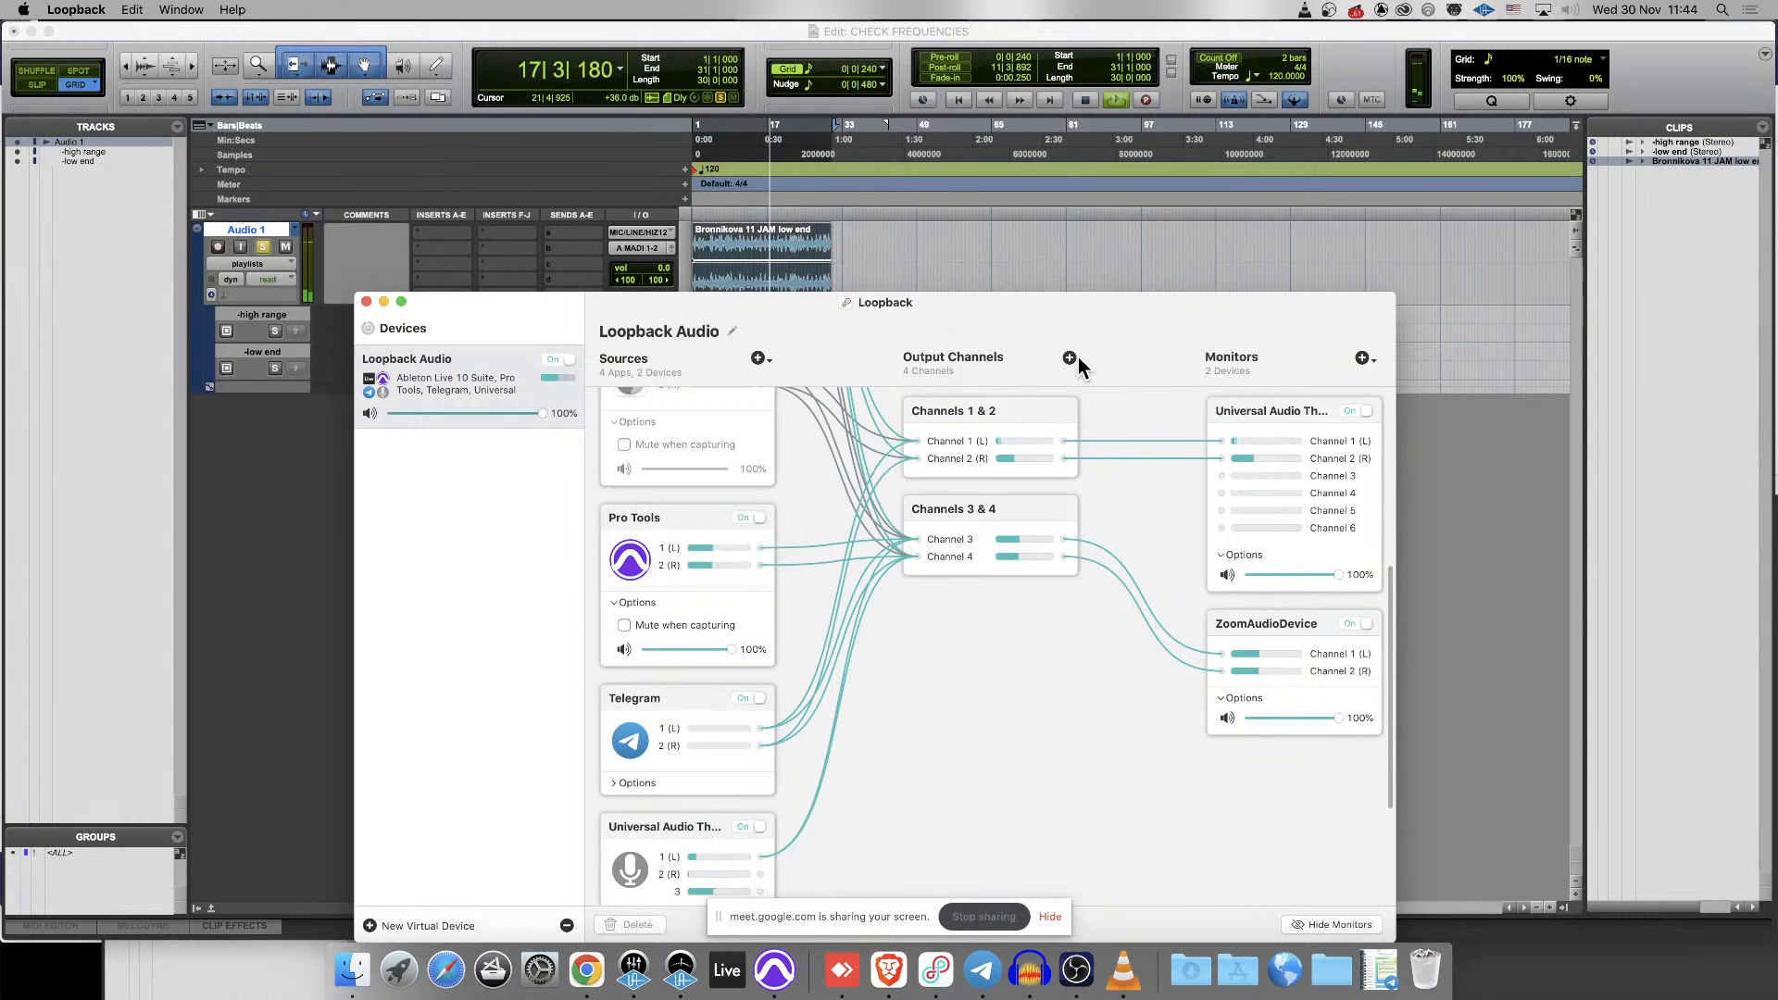
left_click(898, 267)
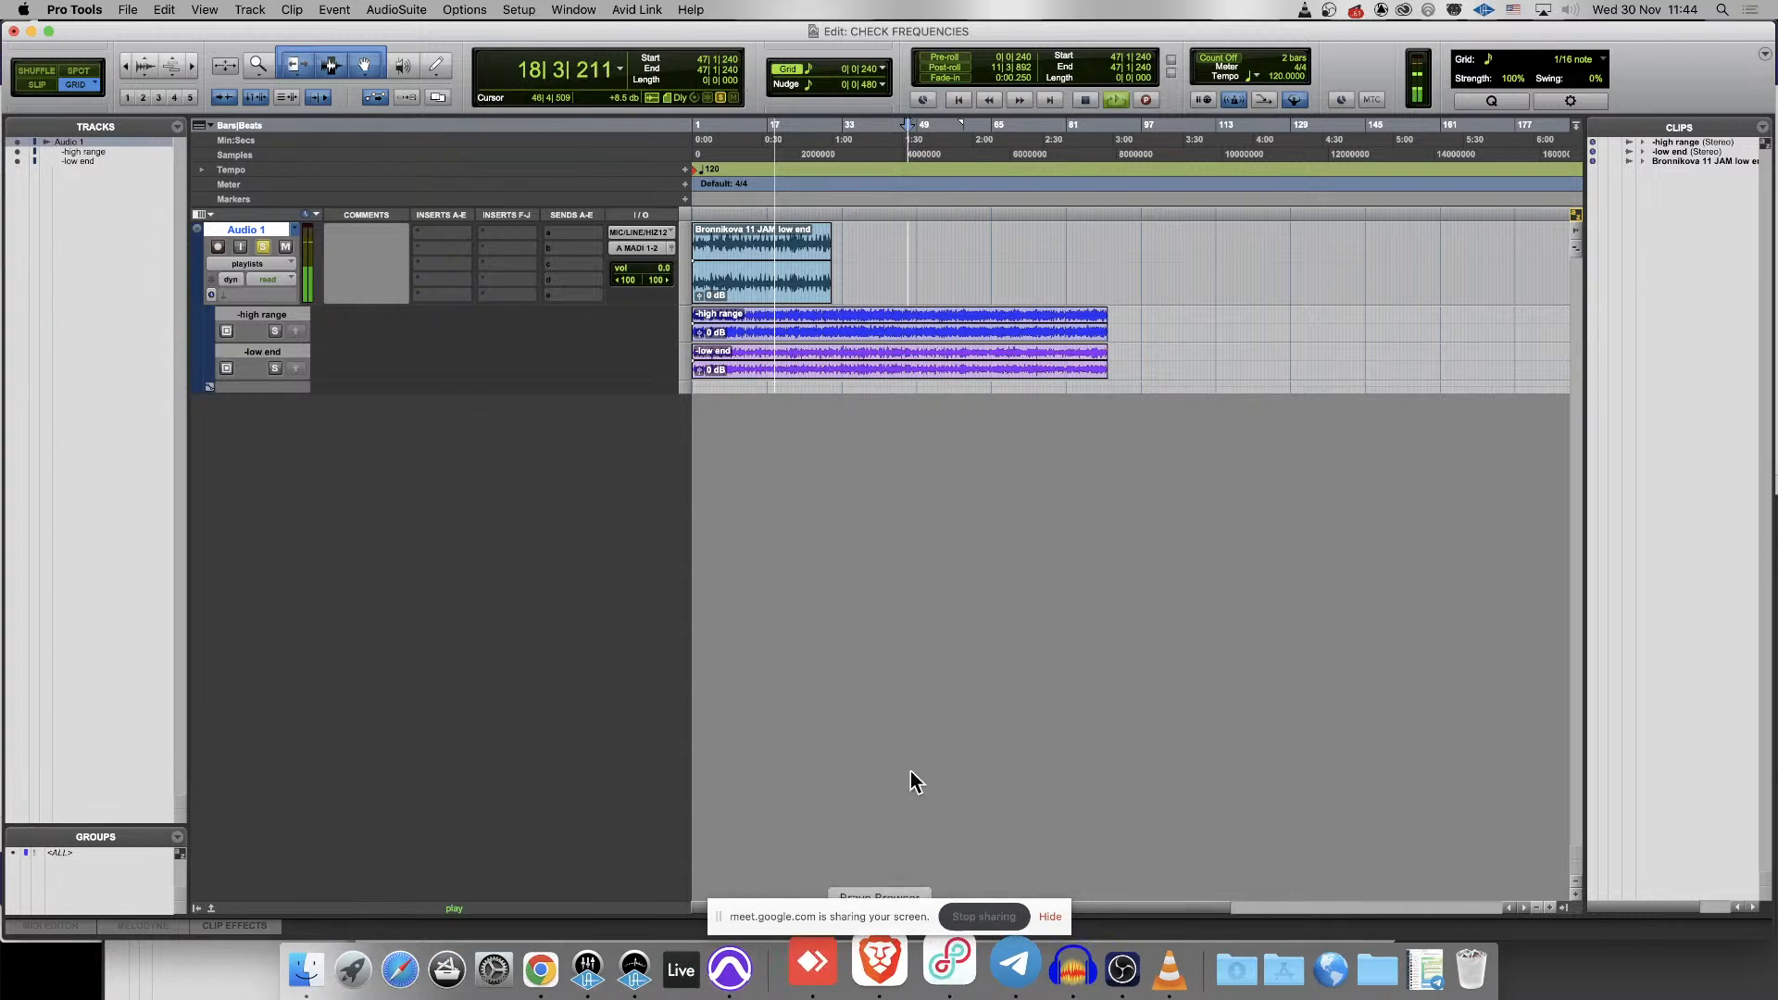
key("space")
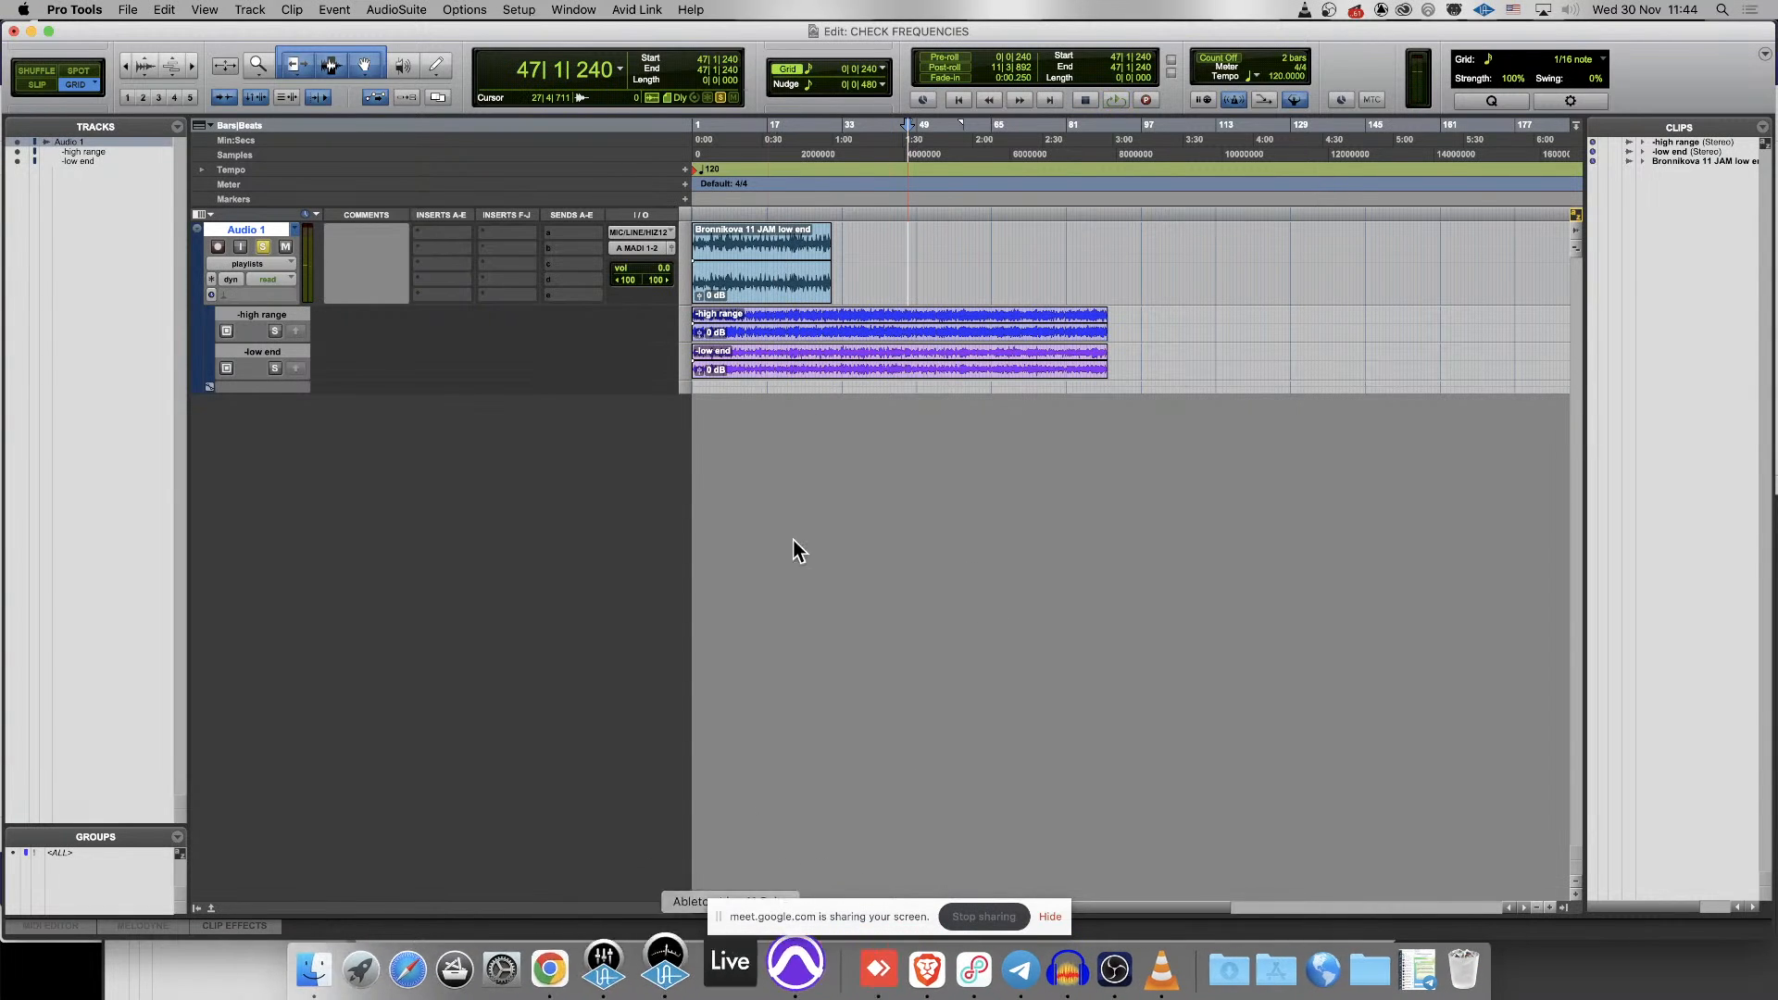
- Solo the -high range playlist, play it from several positions on the timeline, and stop playback
left_click(813, 343)
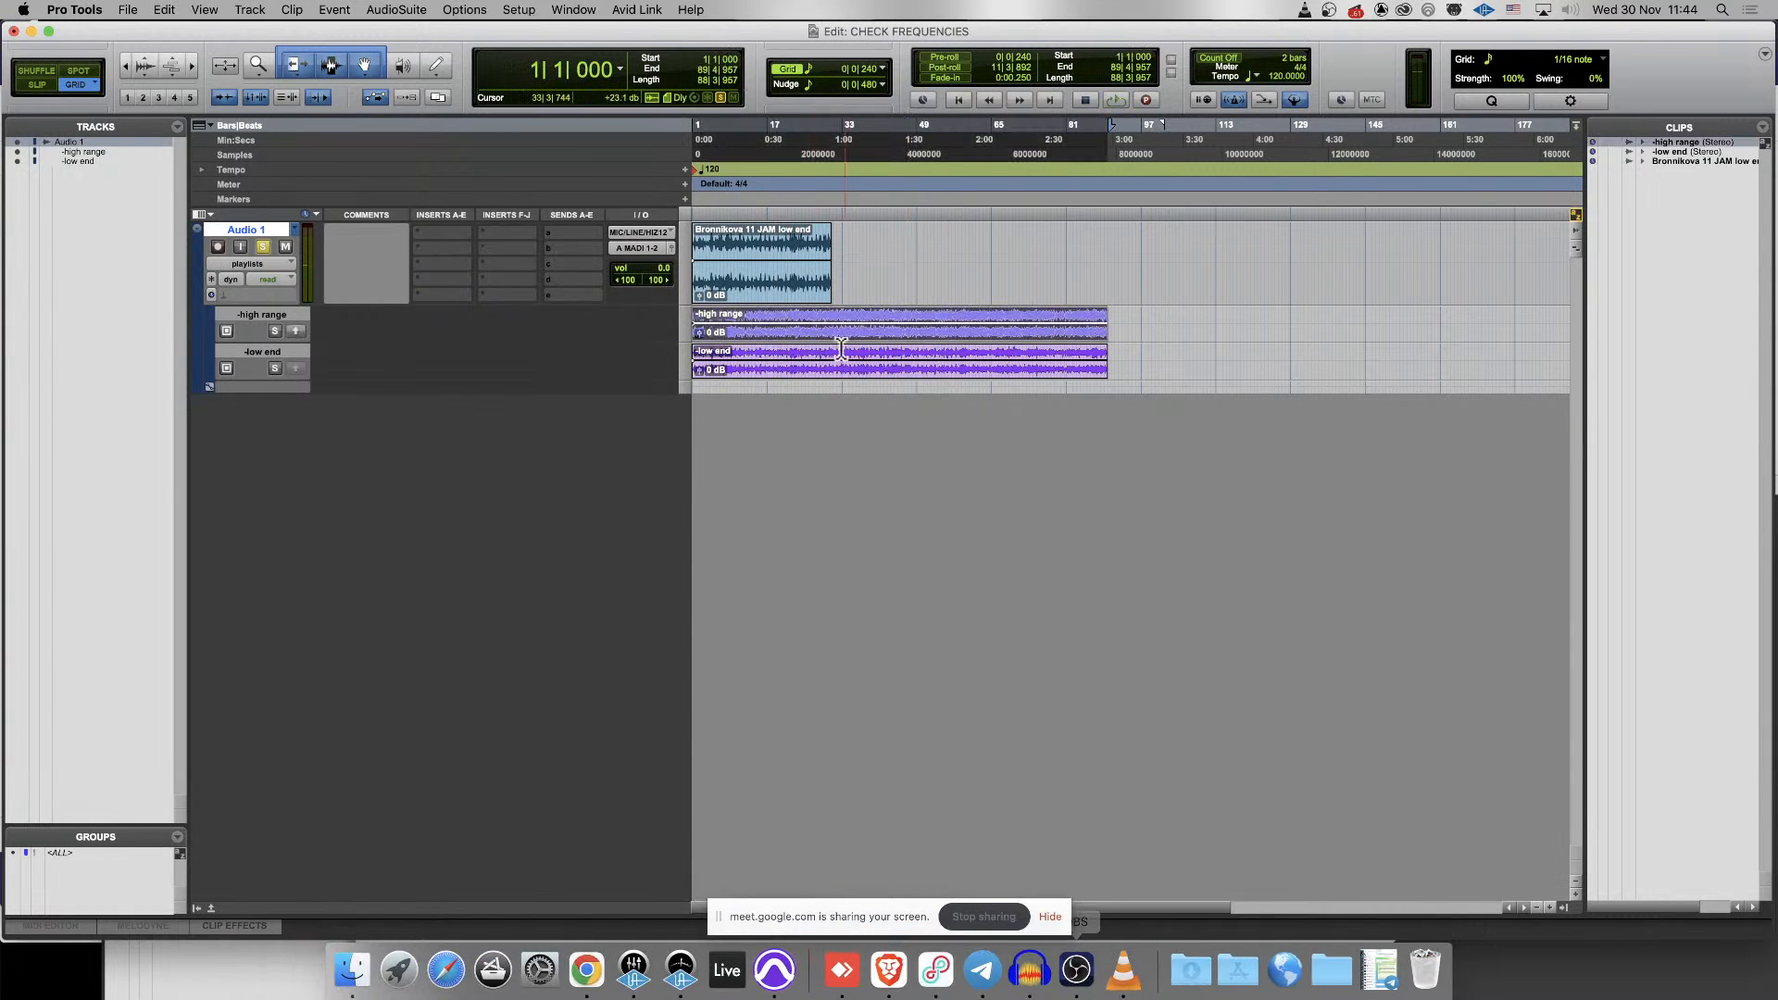
key("t")
key("t")
key("t")
key("r")
key("r")
left_click(903, 316)
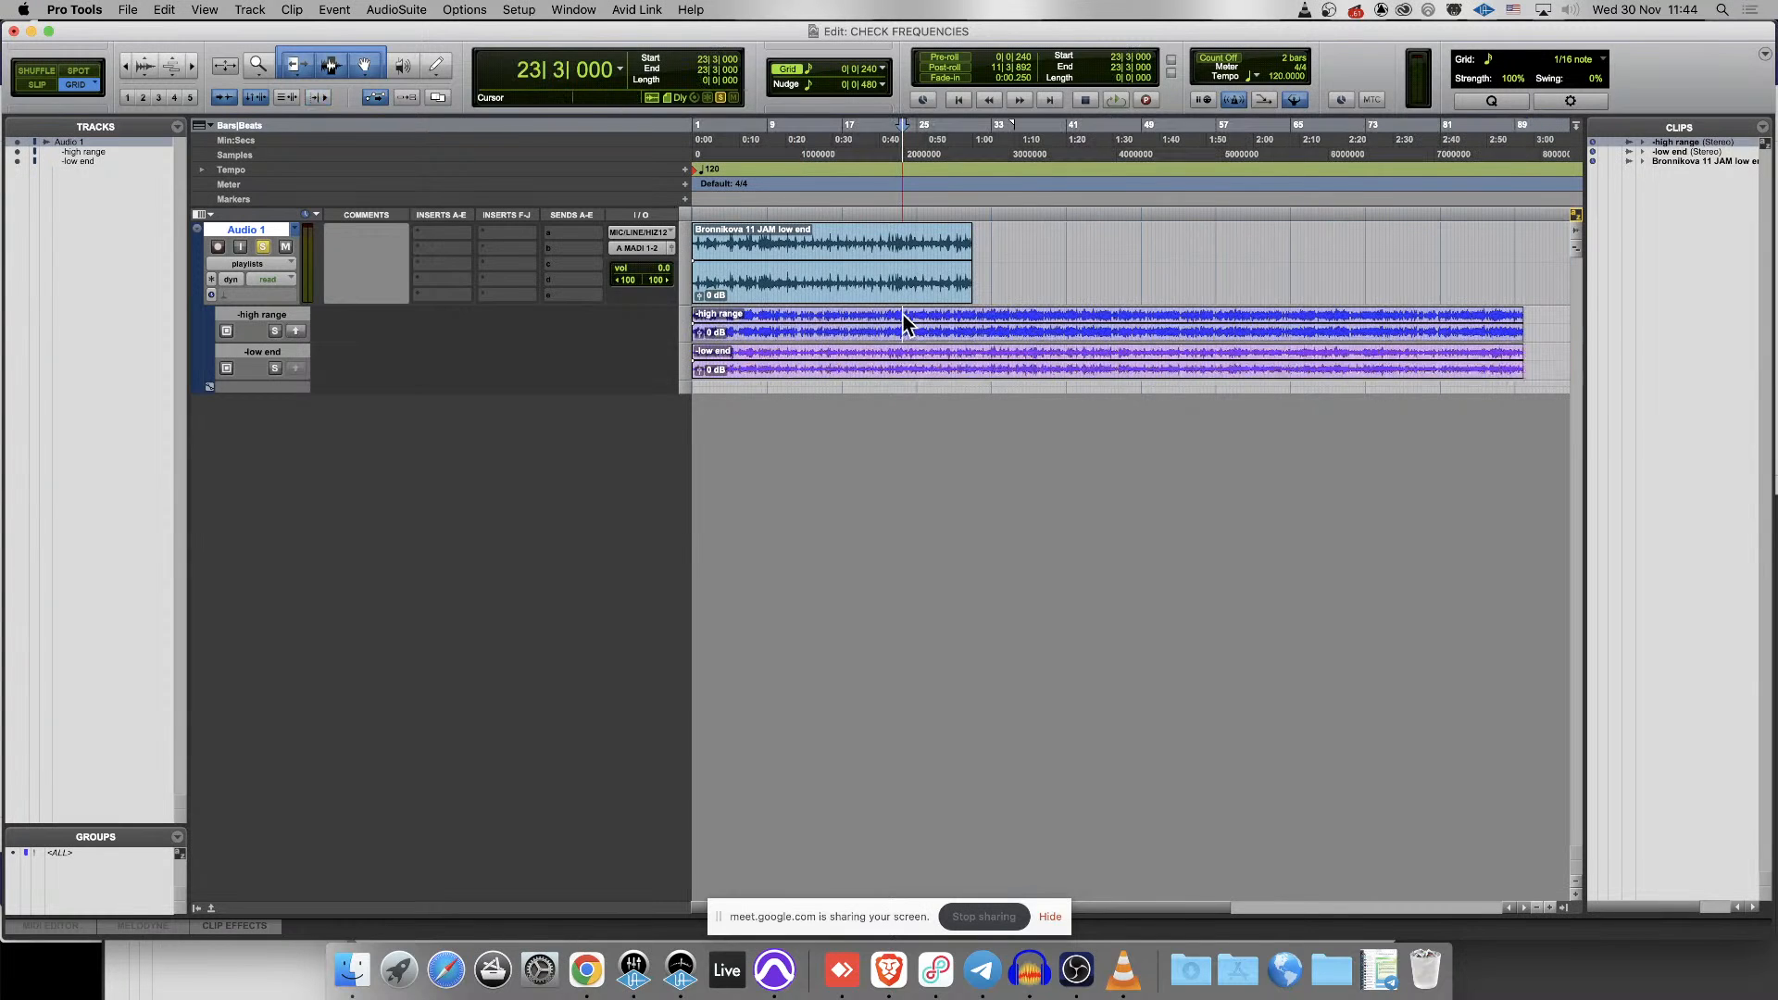
key("space")
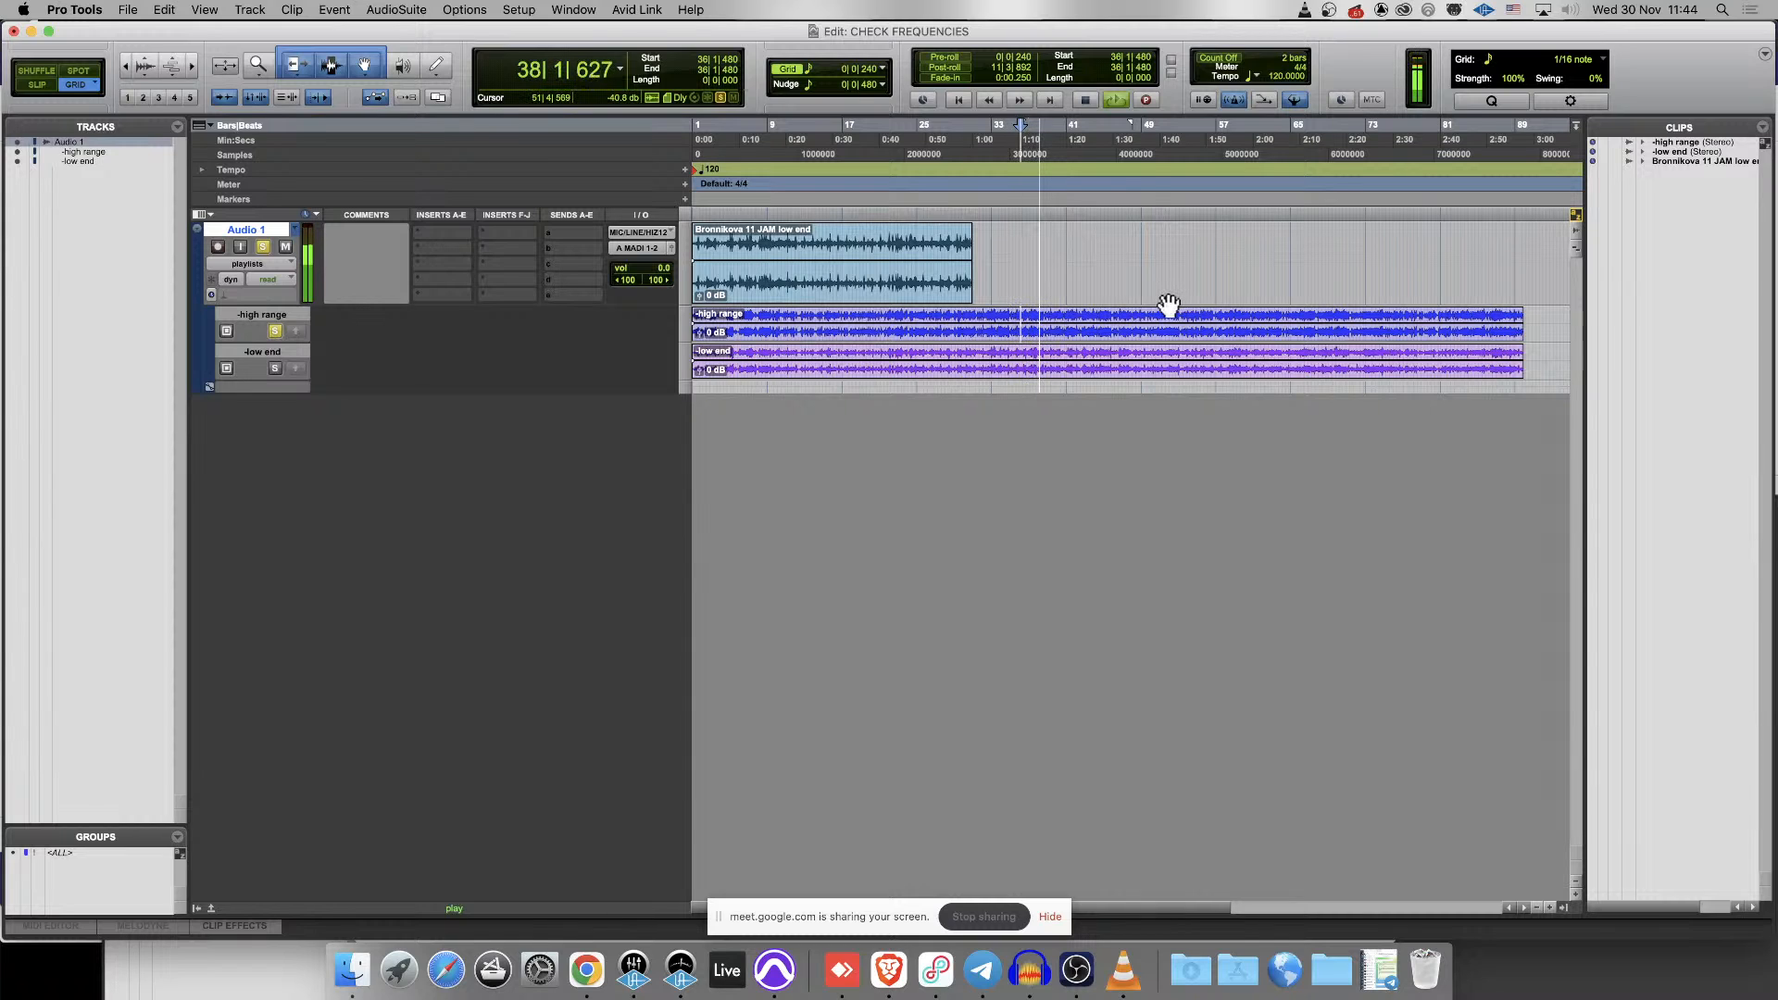
key("super+bracketleft")
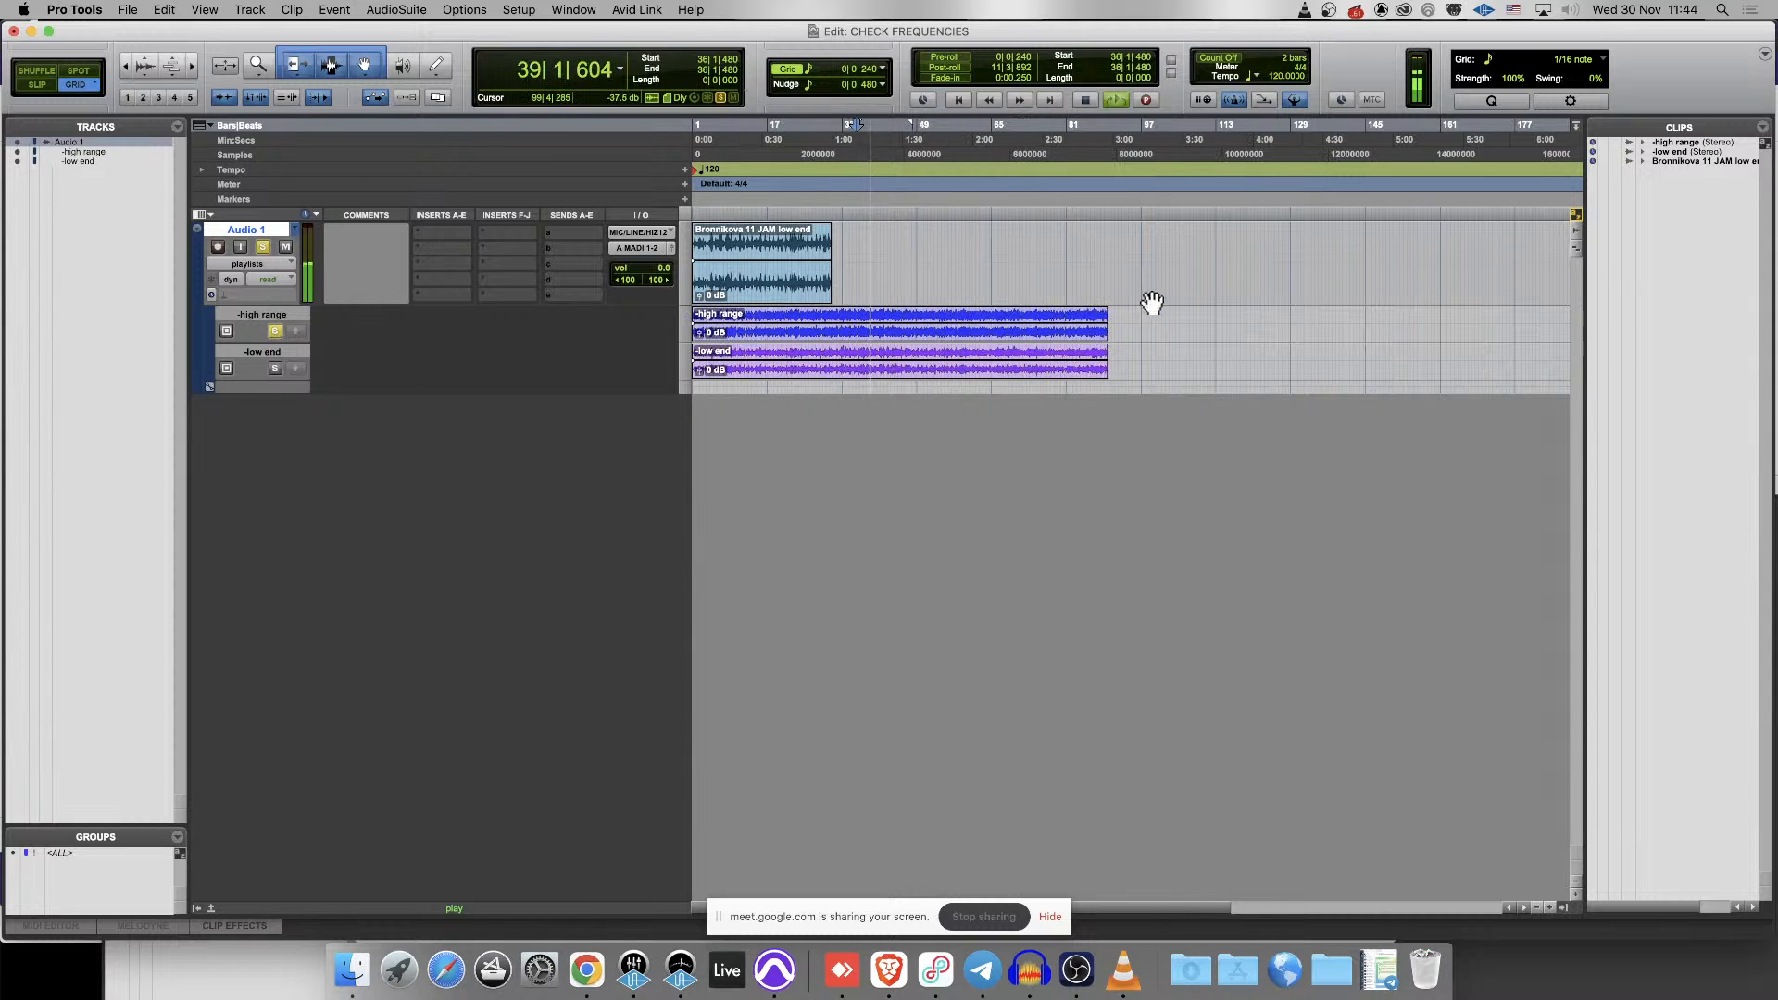
key("space")
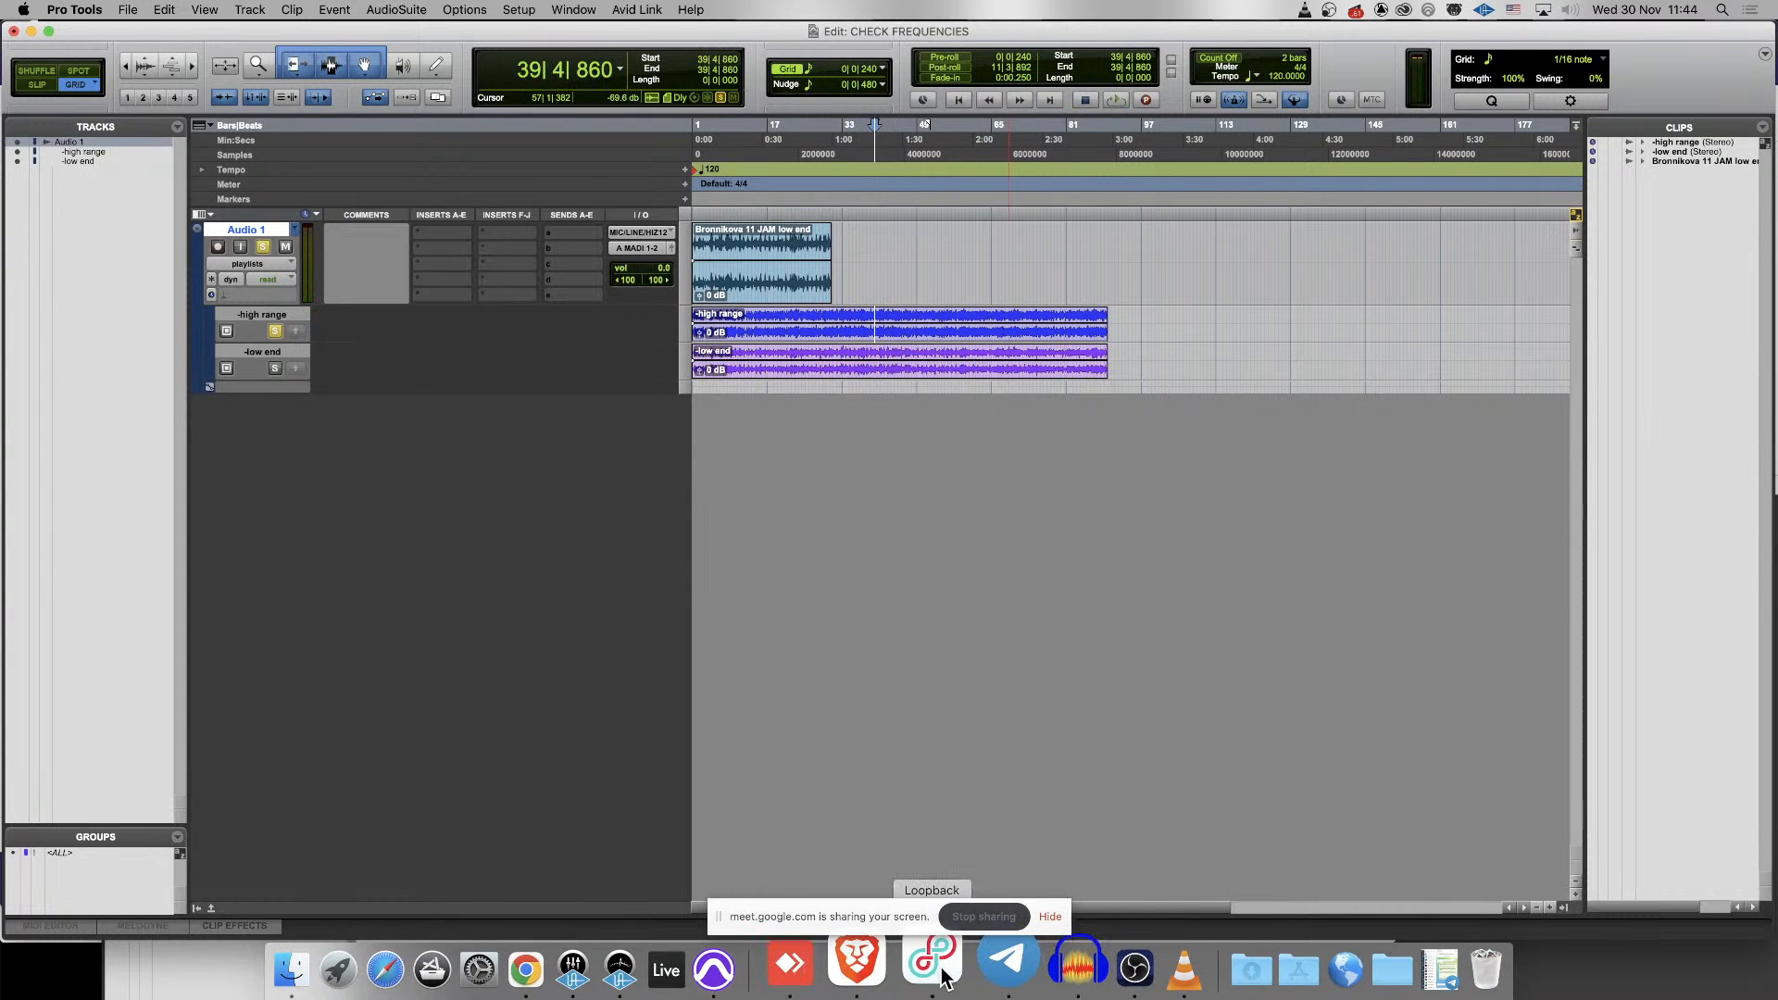
- Switch to the Google Meet call in Brave and set its microphone to ZoomAudioDevice (Virtual)
left_click(869, 969)
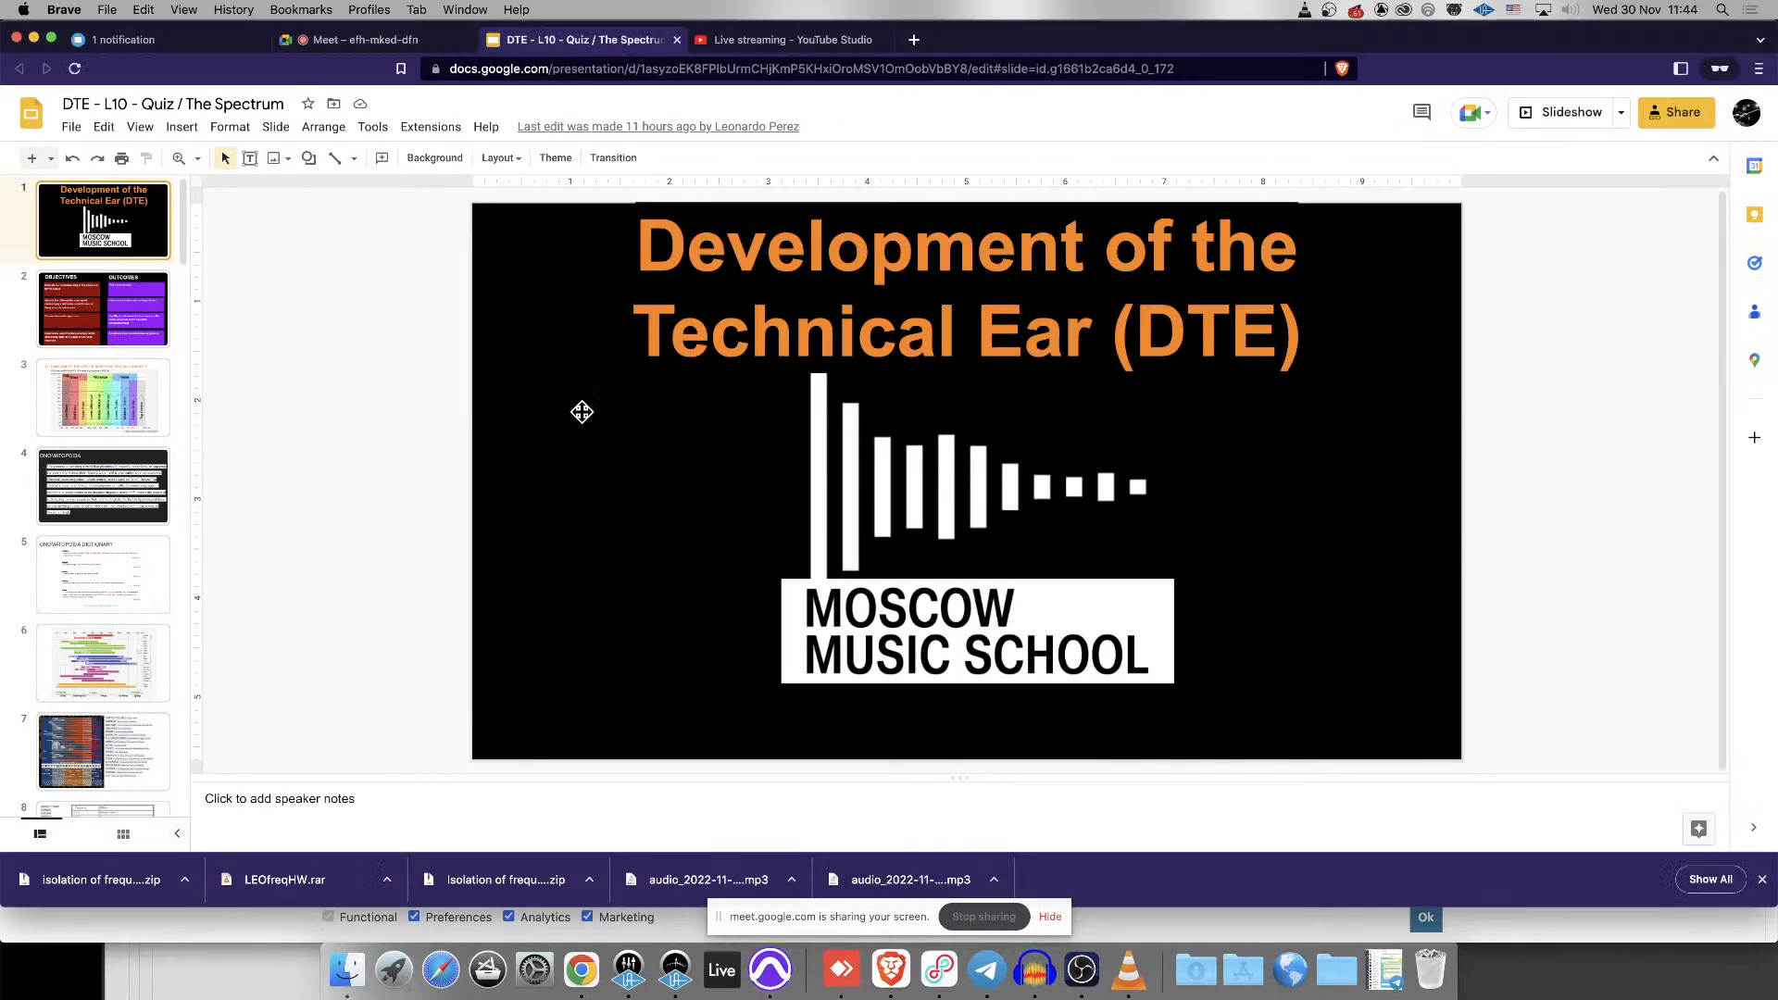
left_click(346, 46)
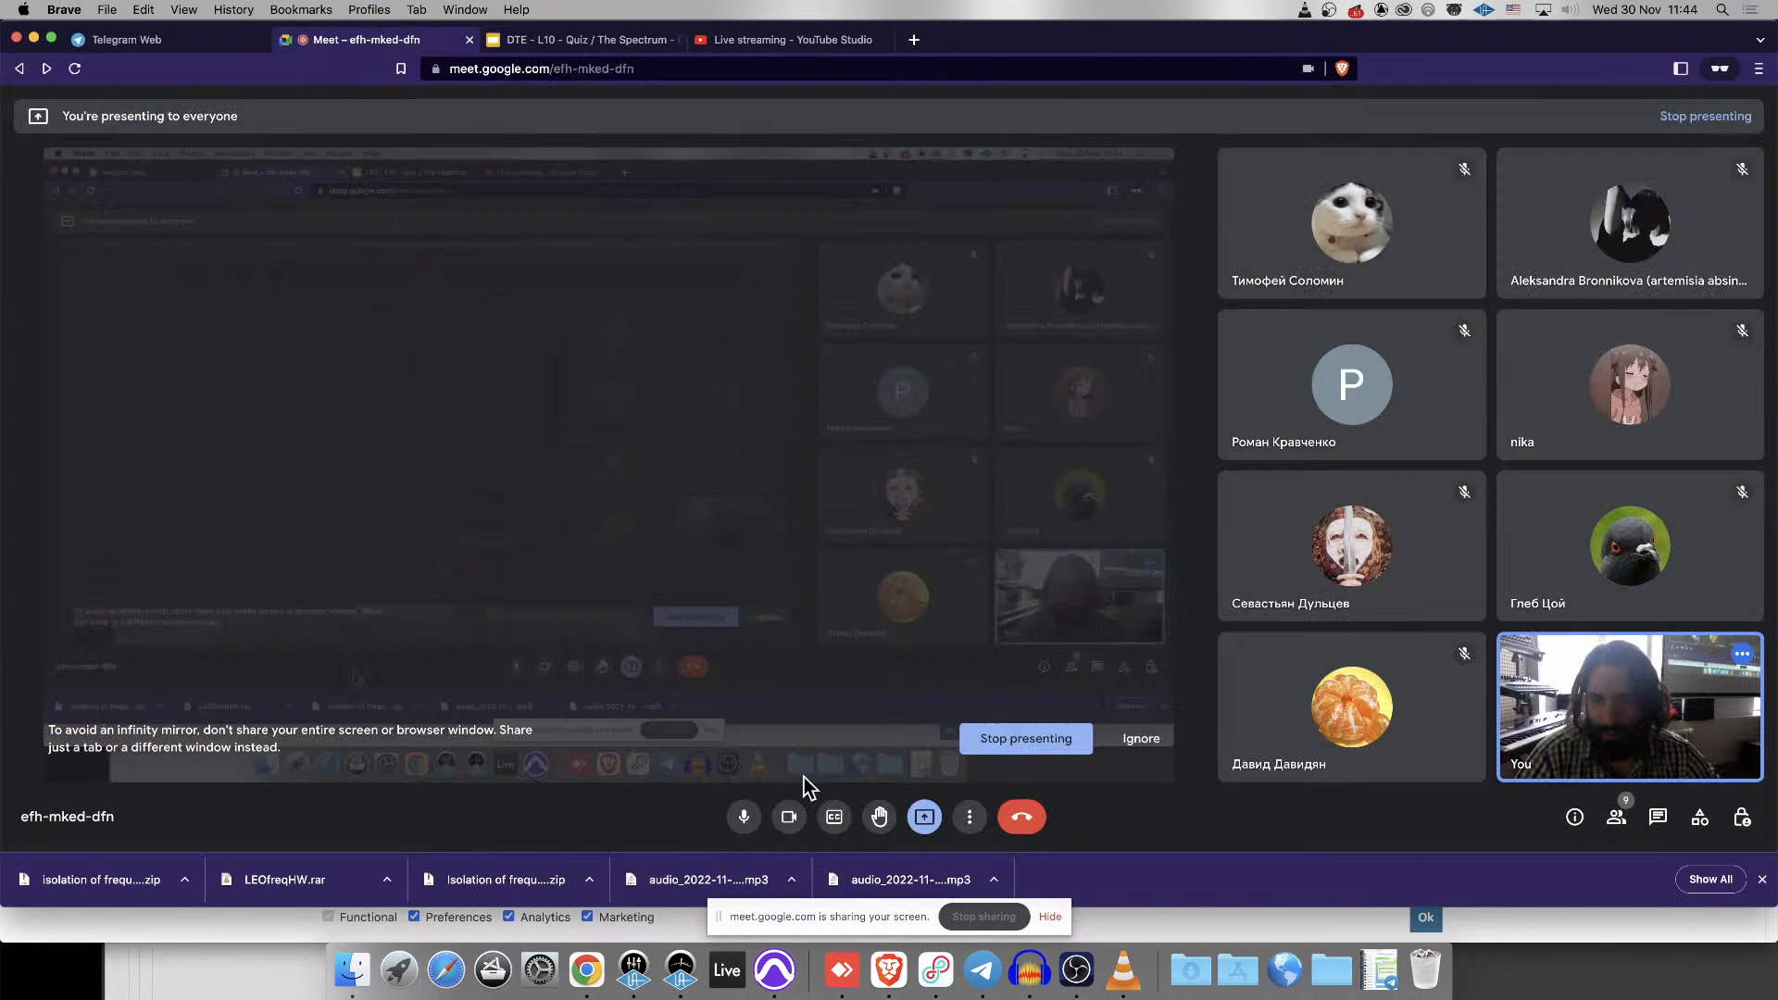
left_click(970, 817)
left_click(1010, 767)
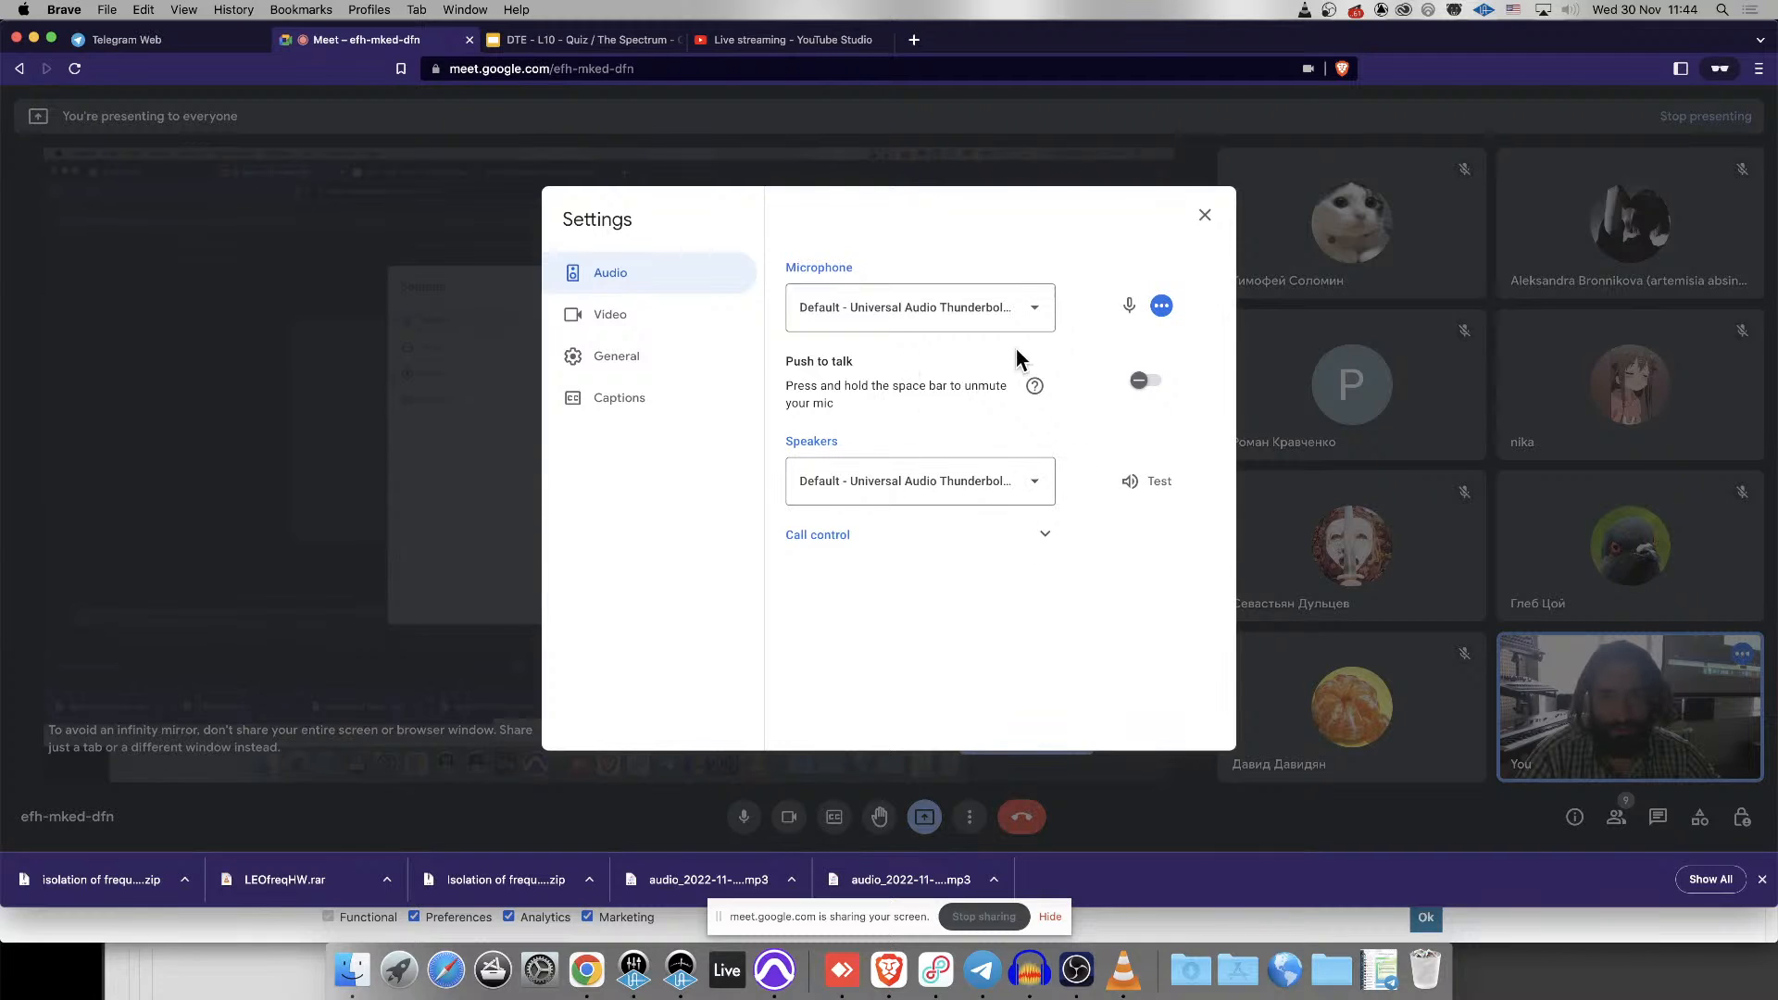
left_click(1019, 315)
scroll(964, 679, "down", 1)
left_click(926, 789)
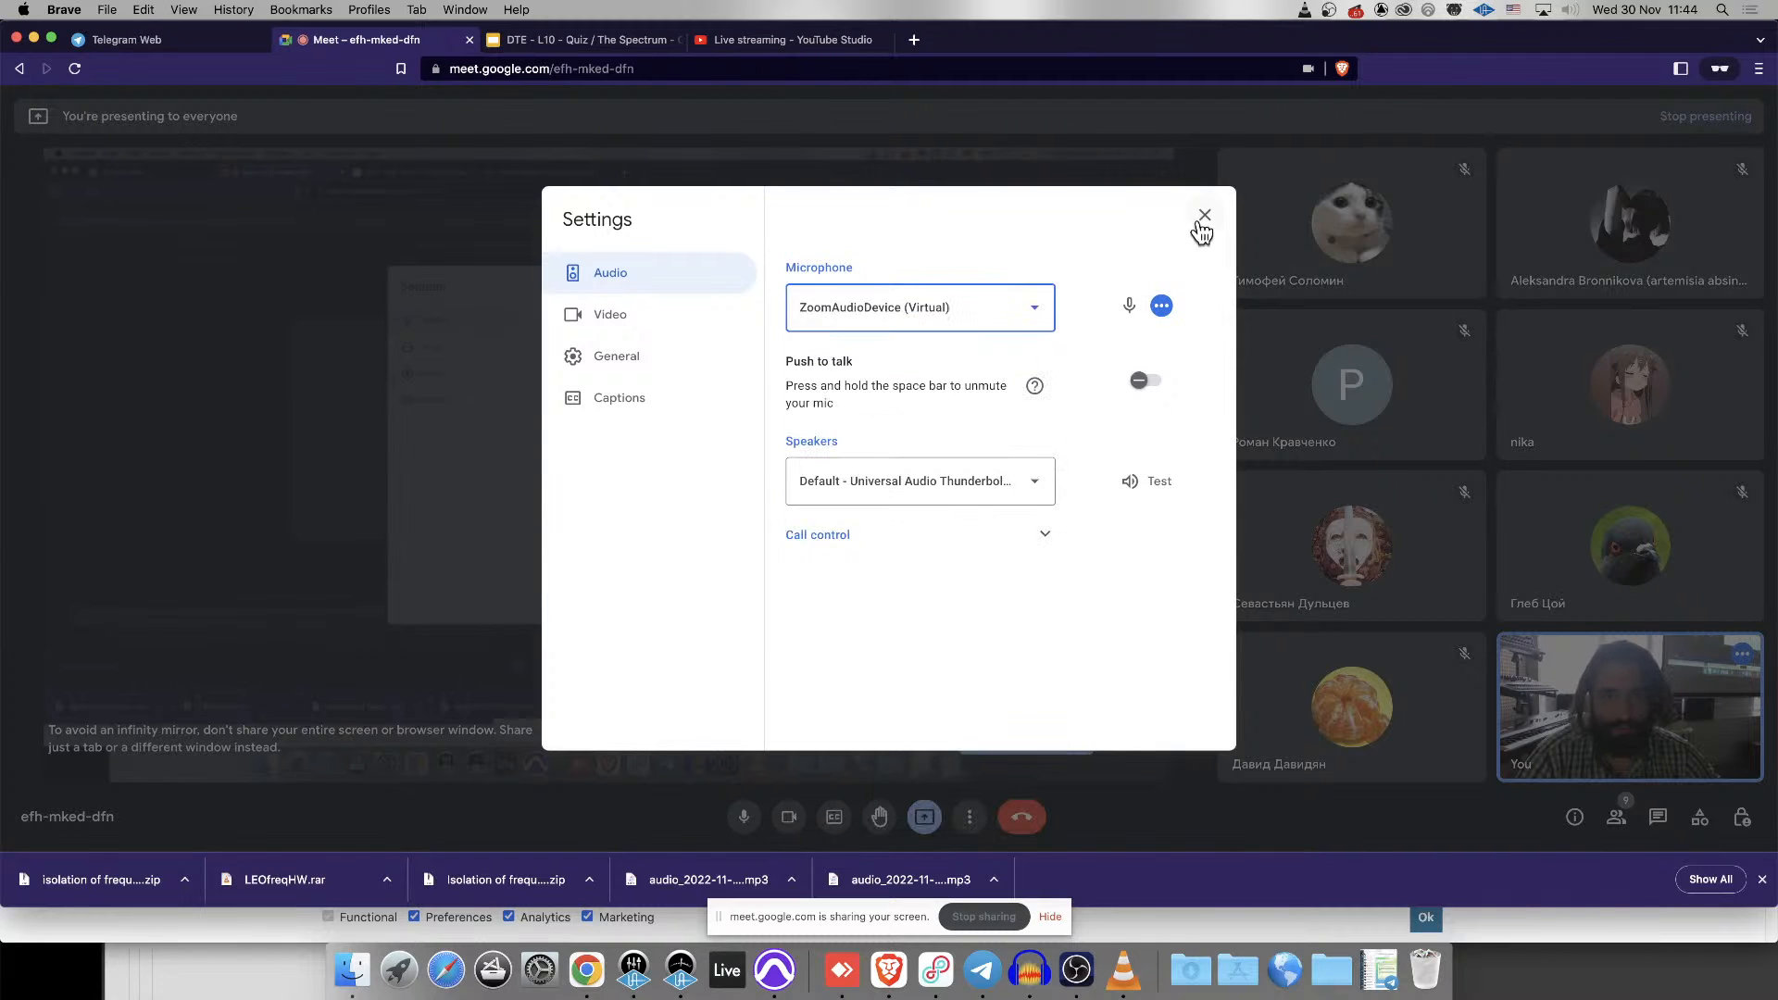
left_click(1206, 220)
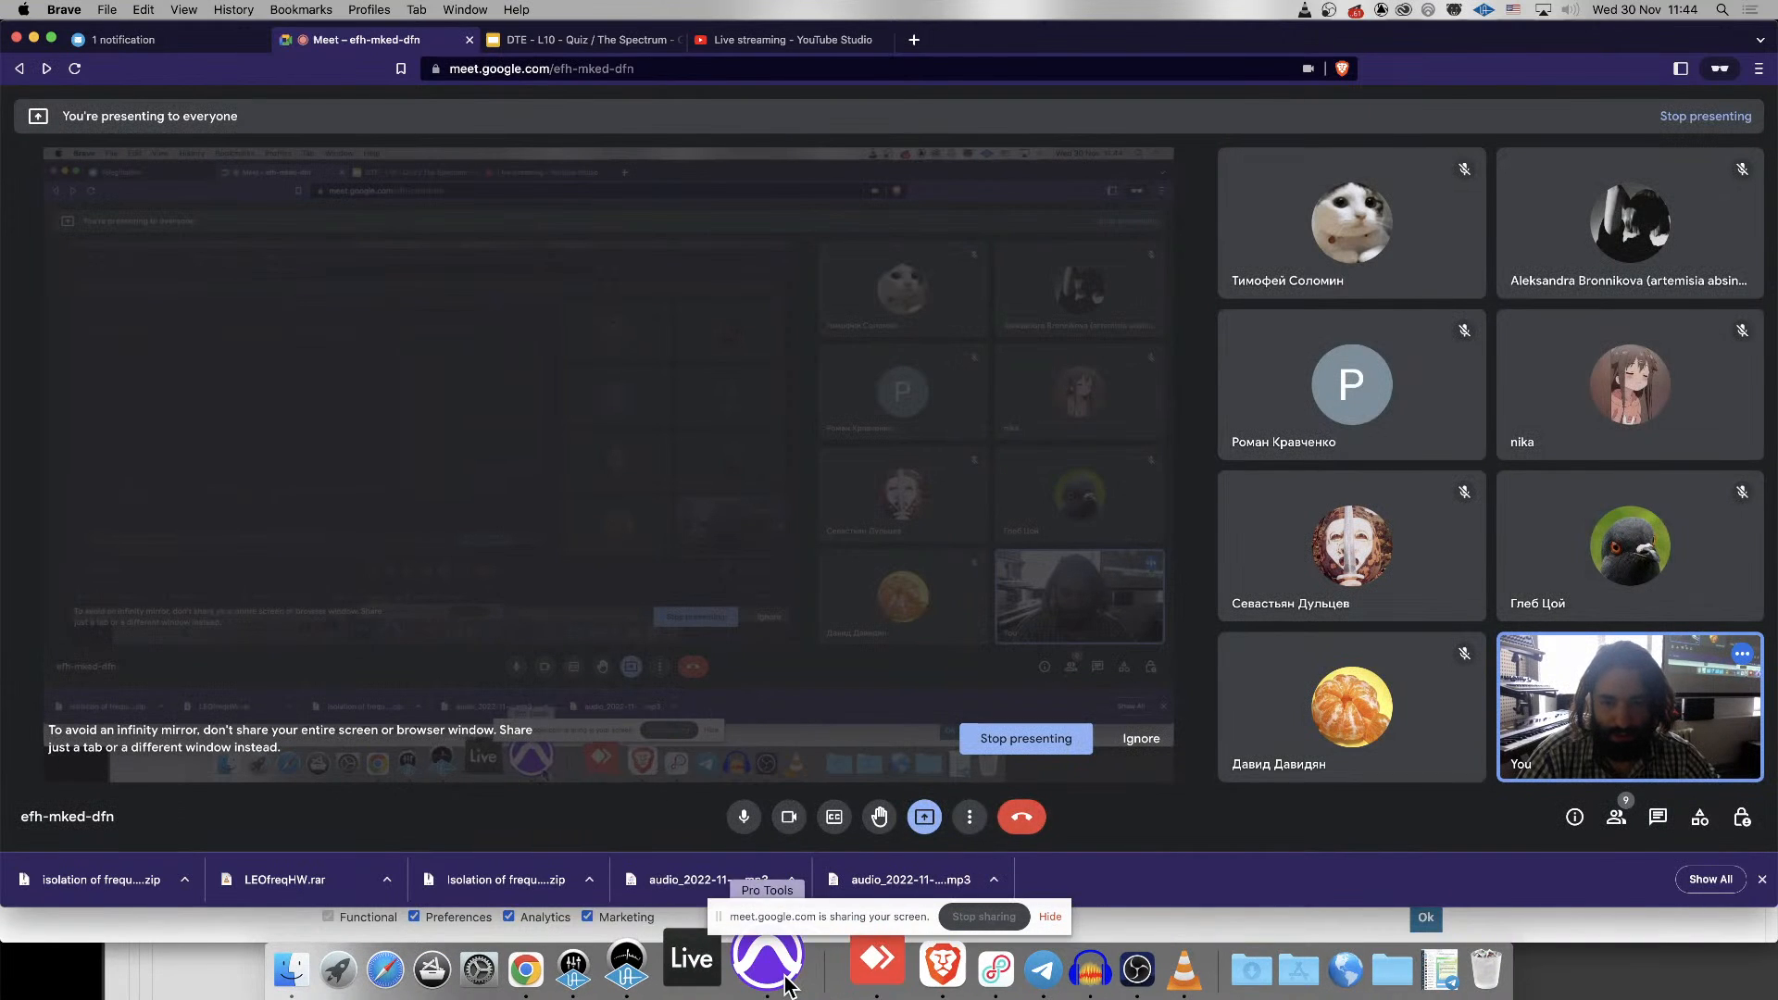
- Switch back to Pro Tools, briefly play the soloed -high range playlist, and return to the start of the session
left_click(776, 968)
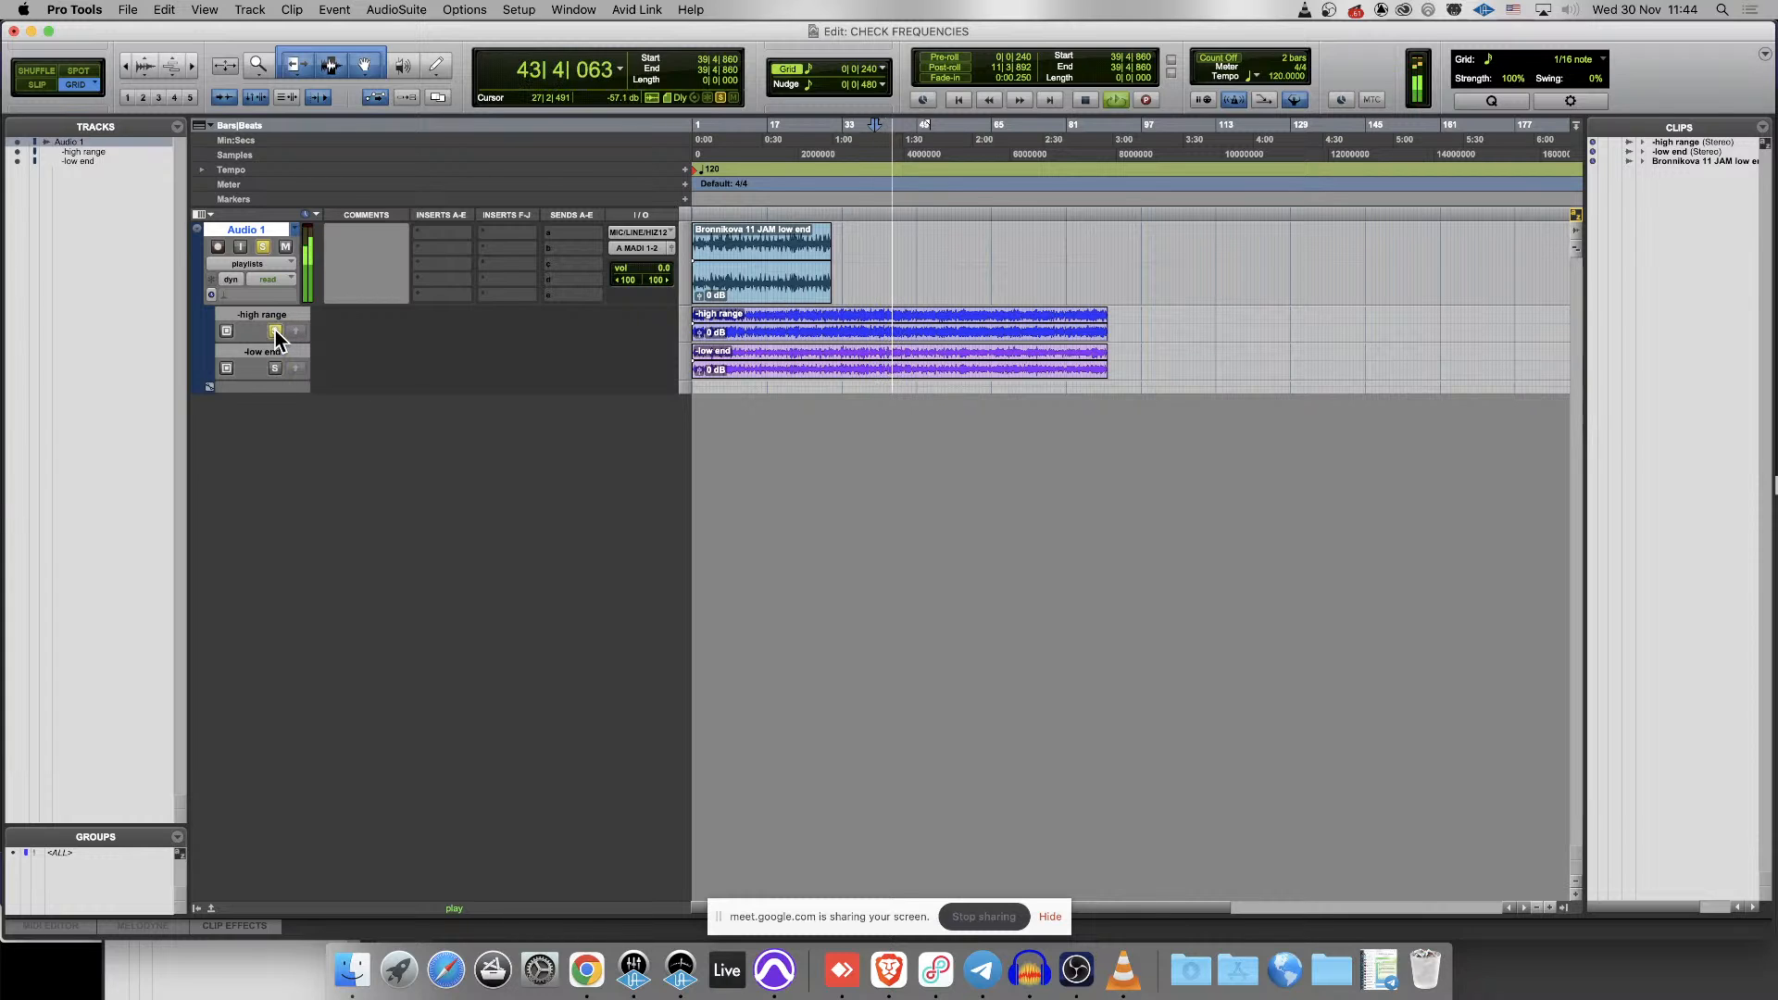
key("space")
left_click(759, 248)
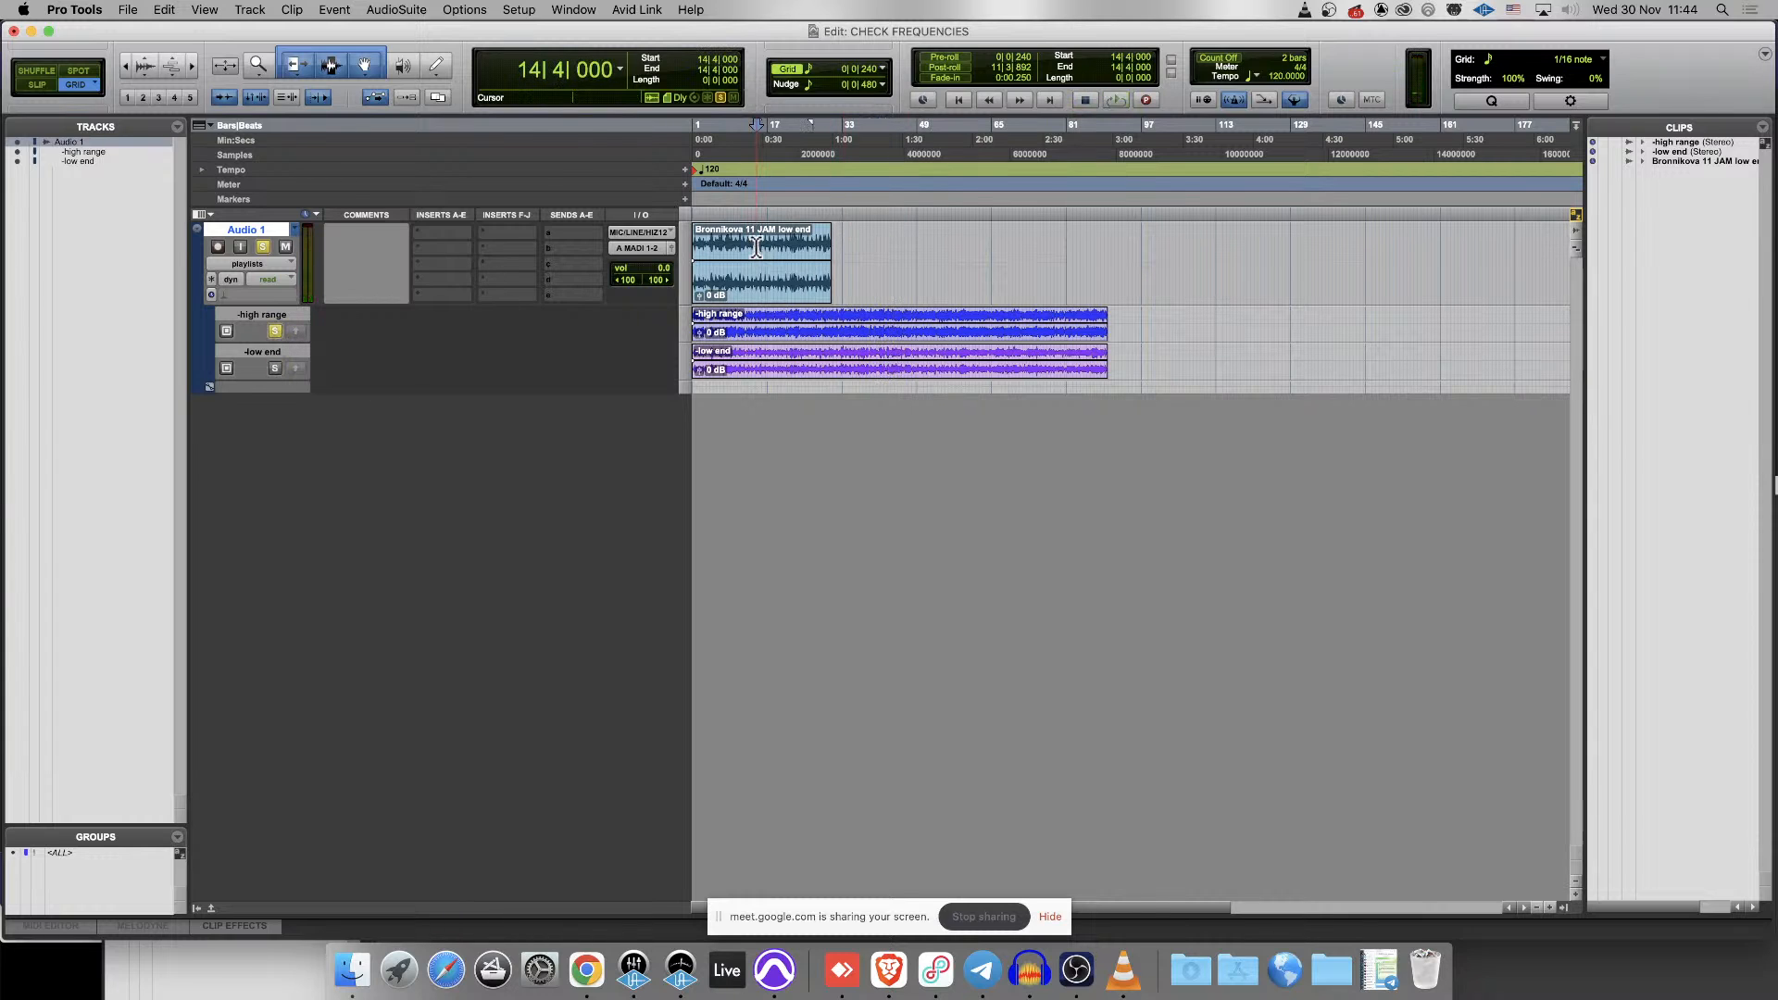
key("t")
key("t")
key("t")
key("t")
key("t")
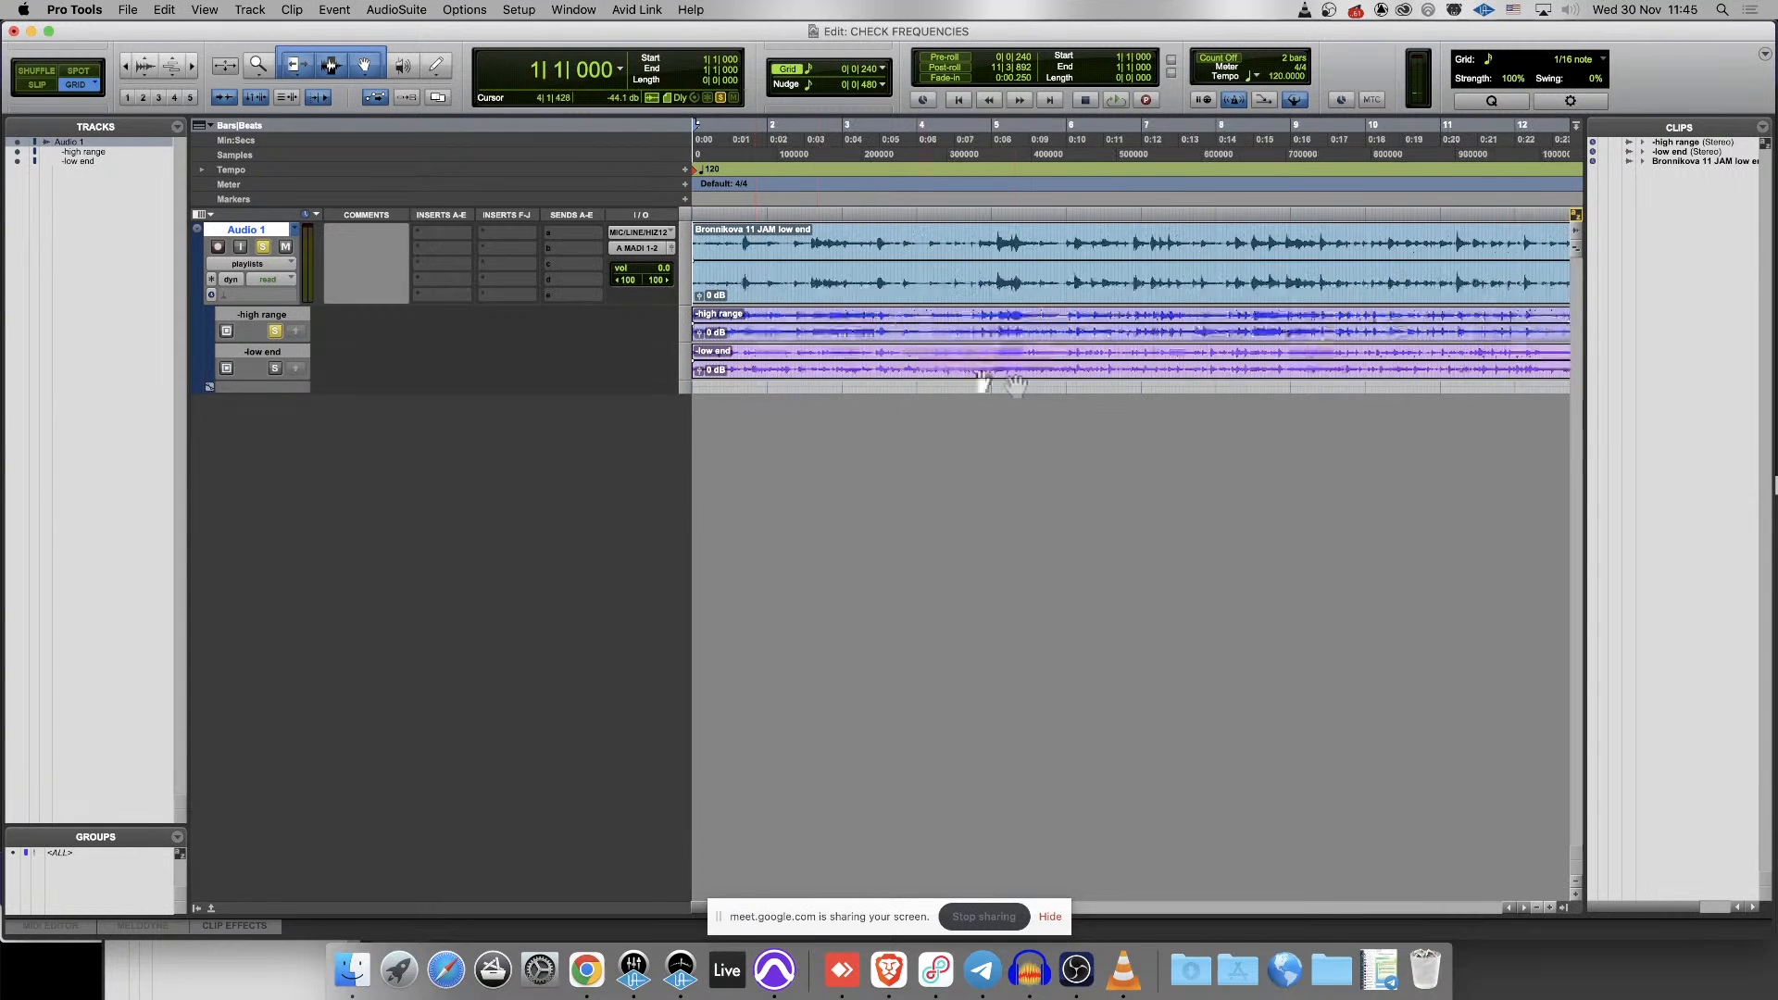
key("r")
key("r")
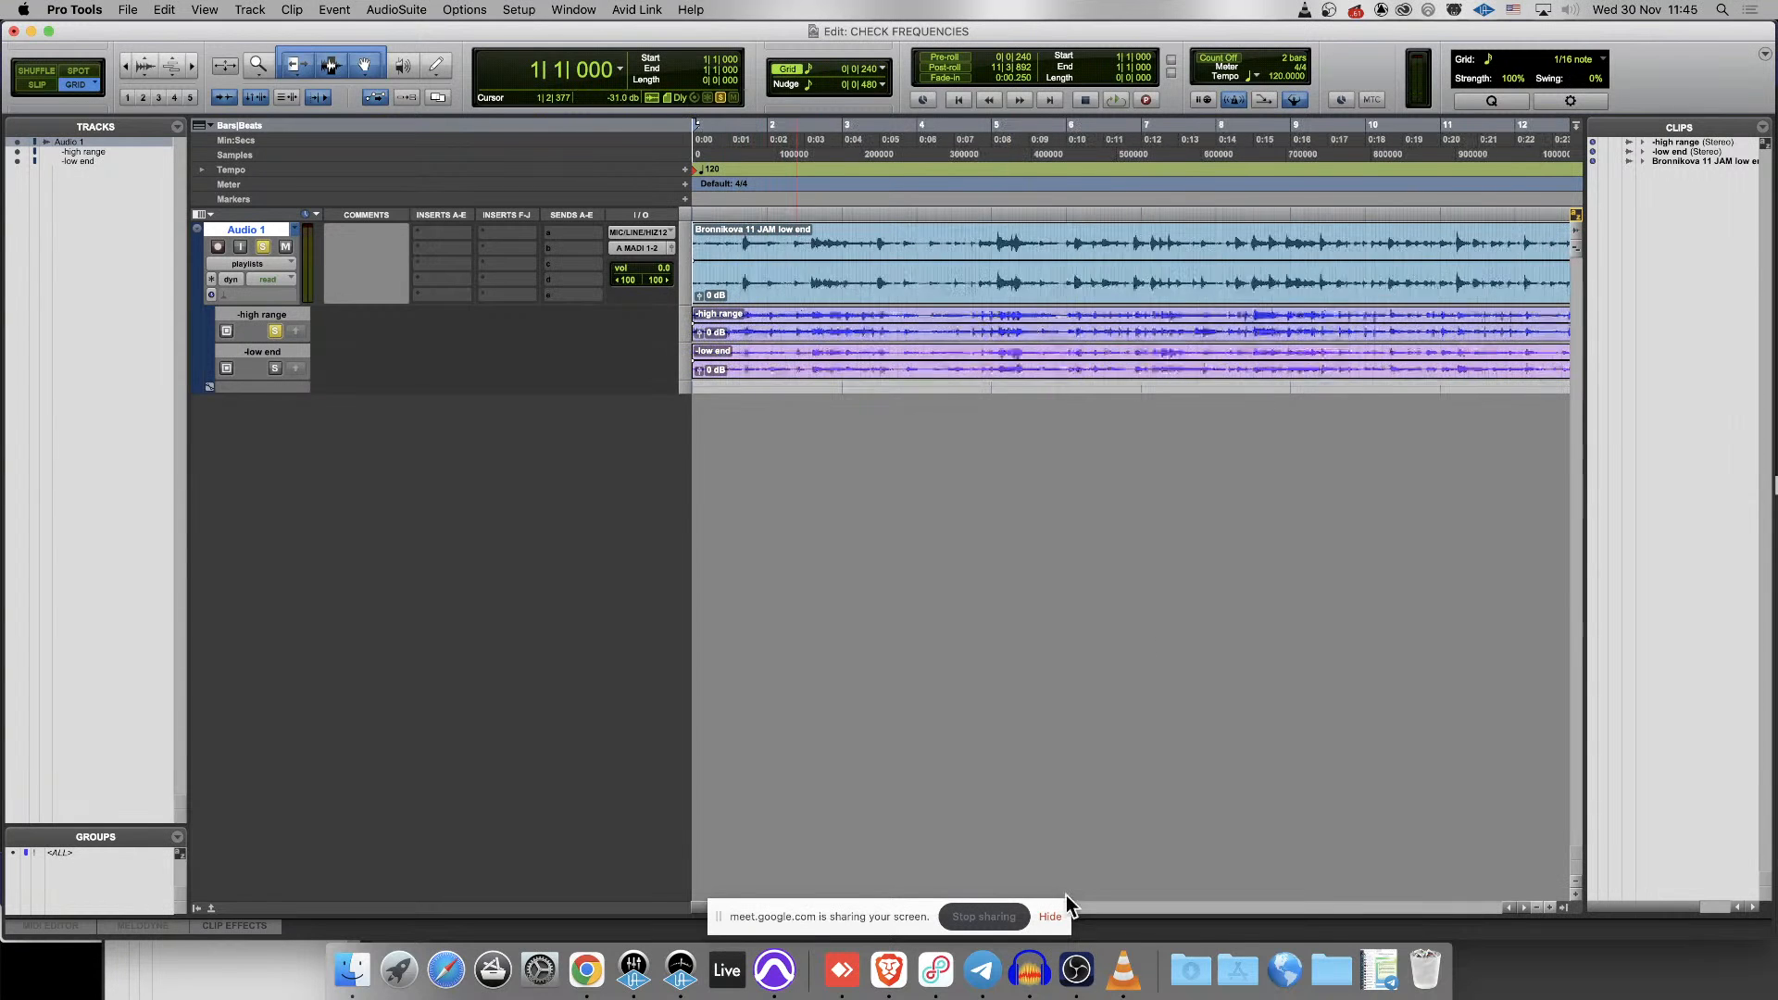
- Switch to Chrome, close the Yandex.Disk tab and the new tab, and quit the browser
left_click(587, 970)
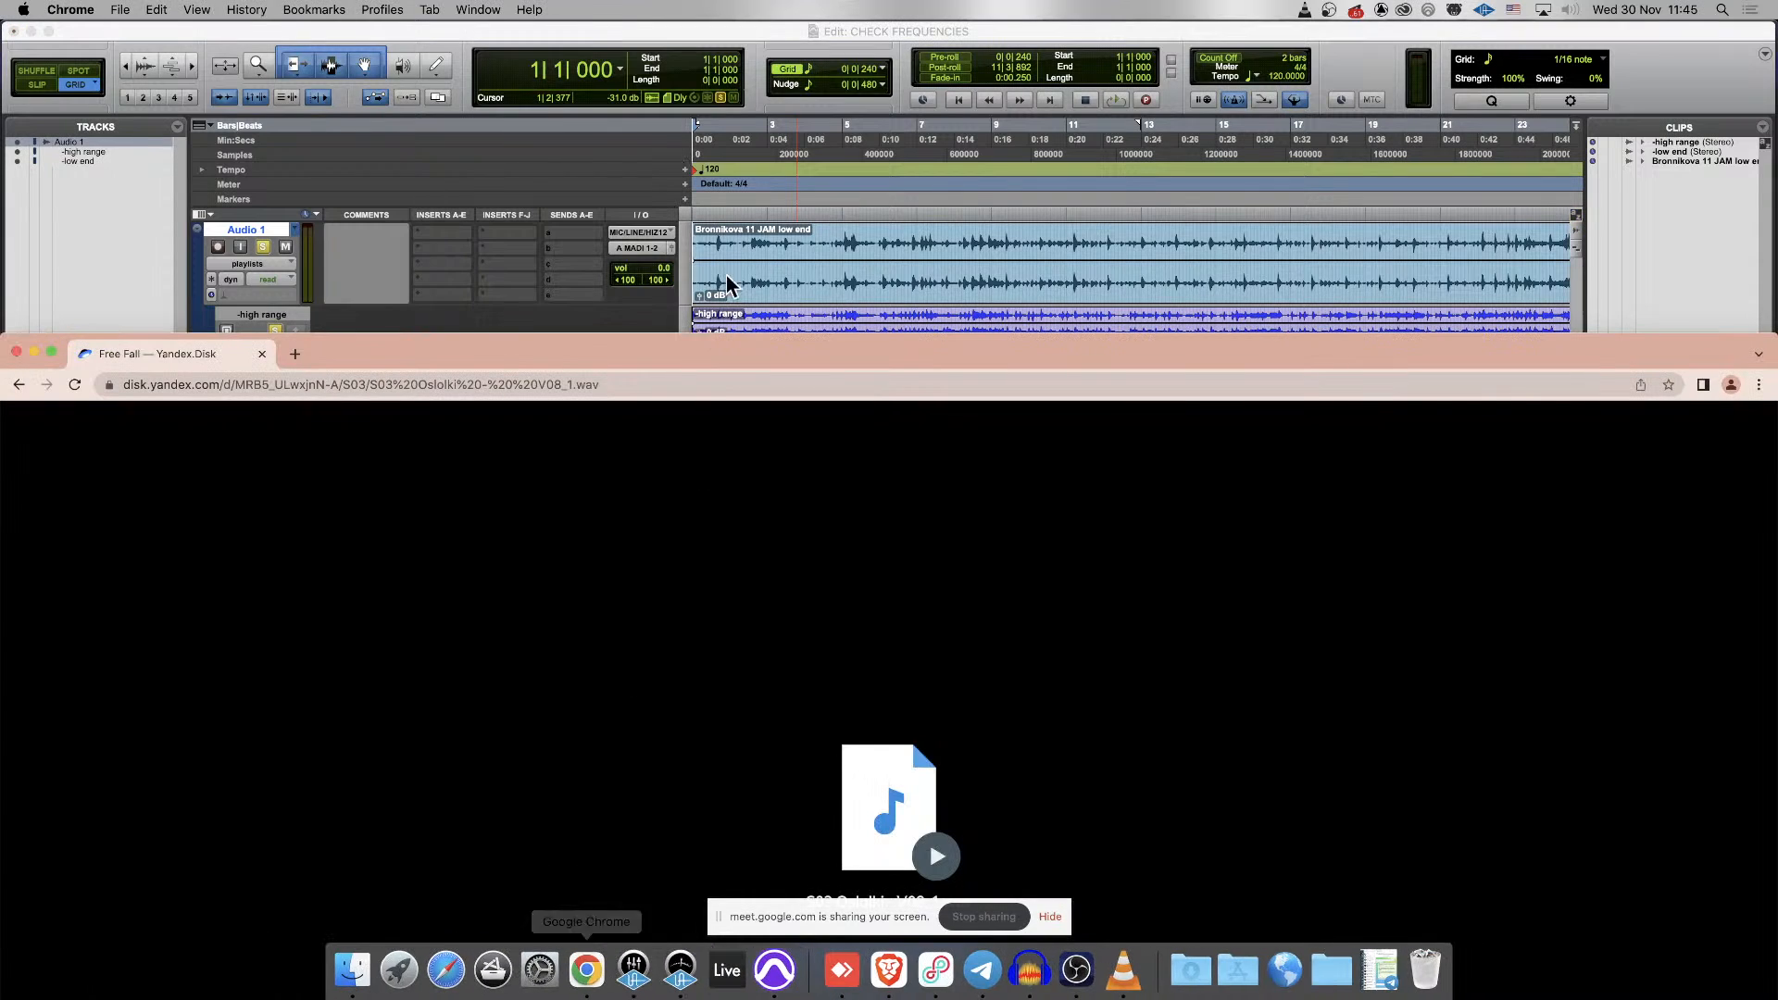
left_click(263, 354)
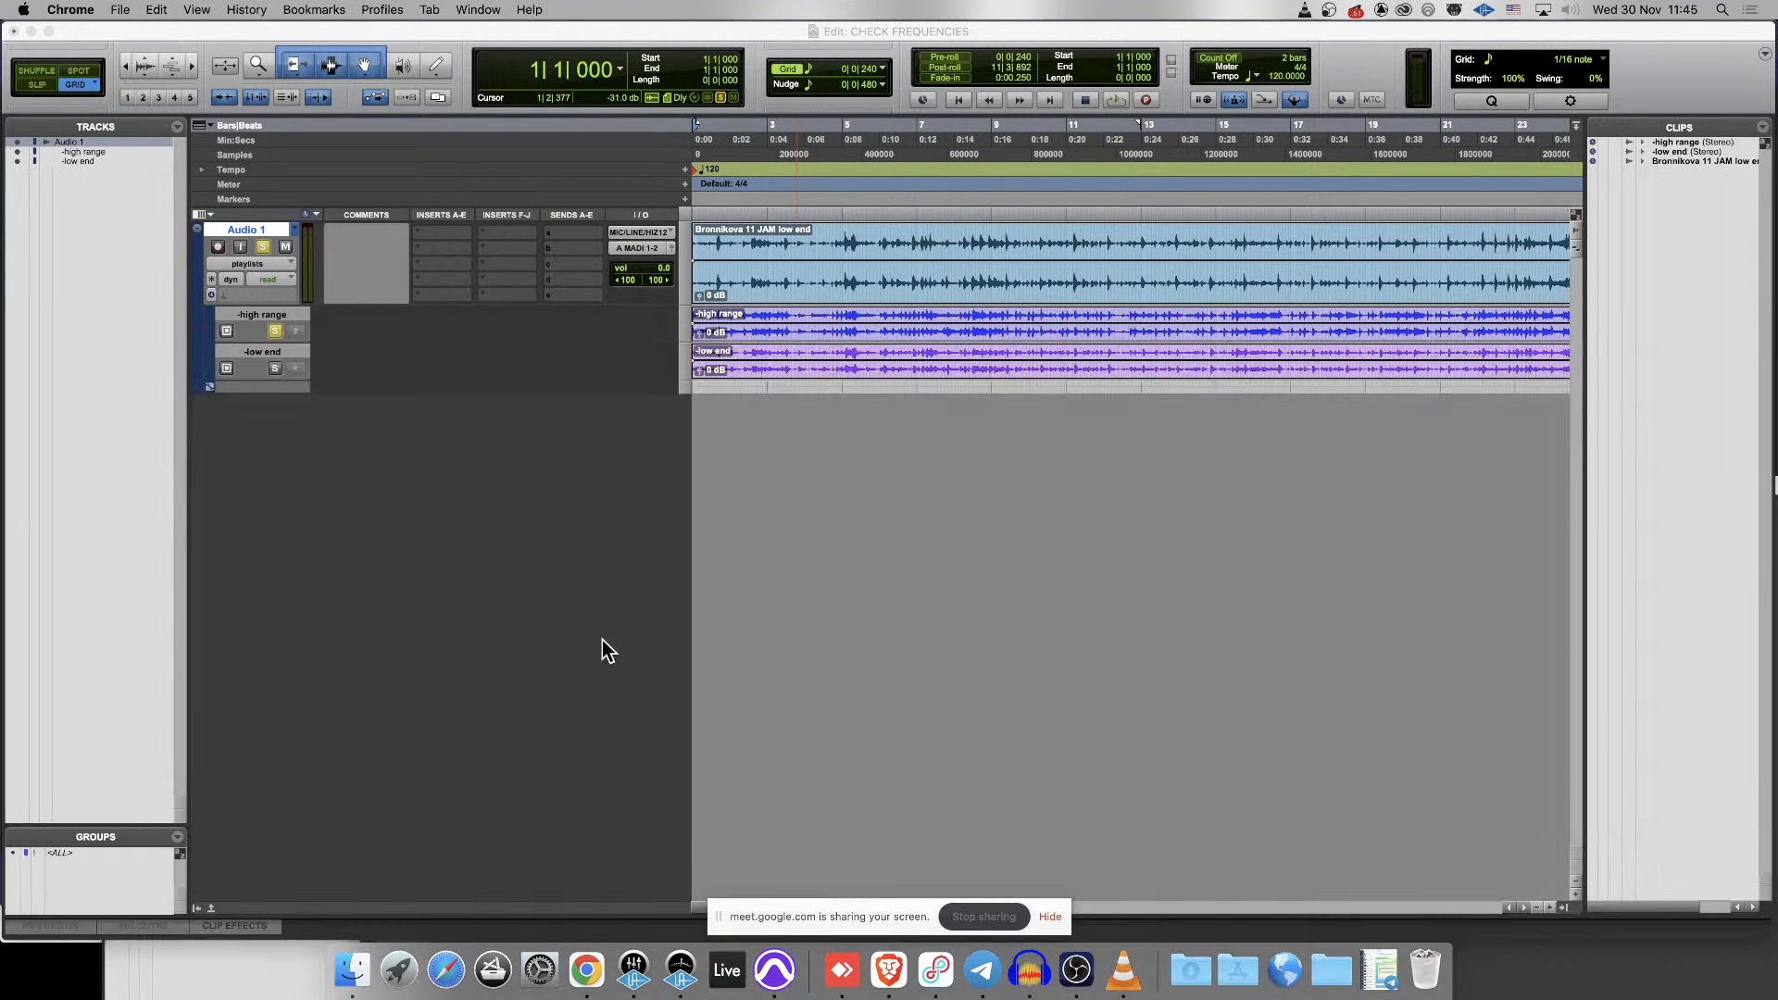
left_click(586, 970)
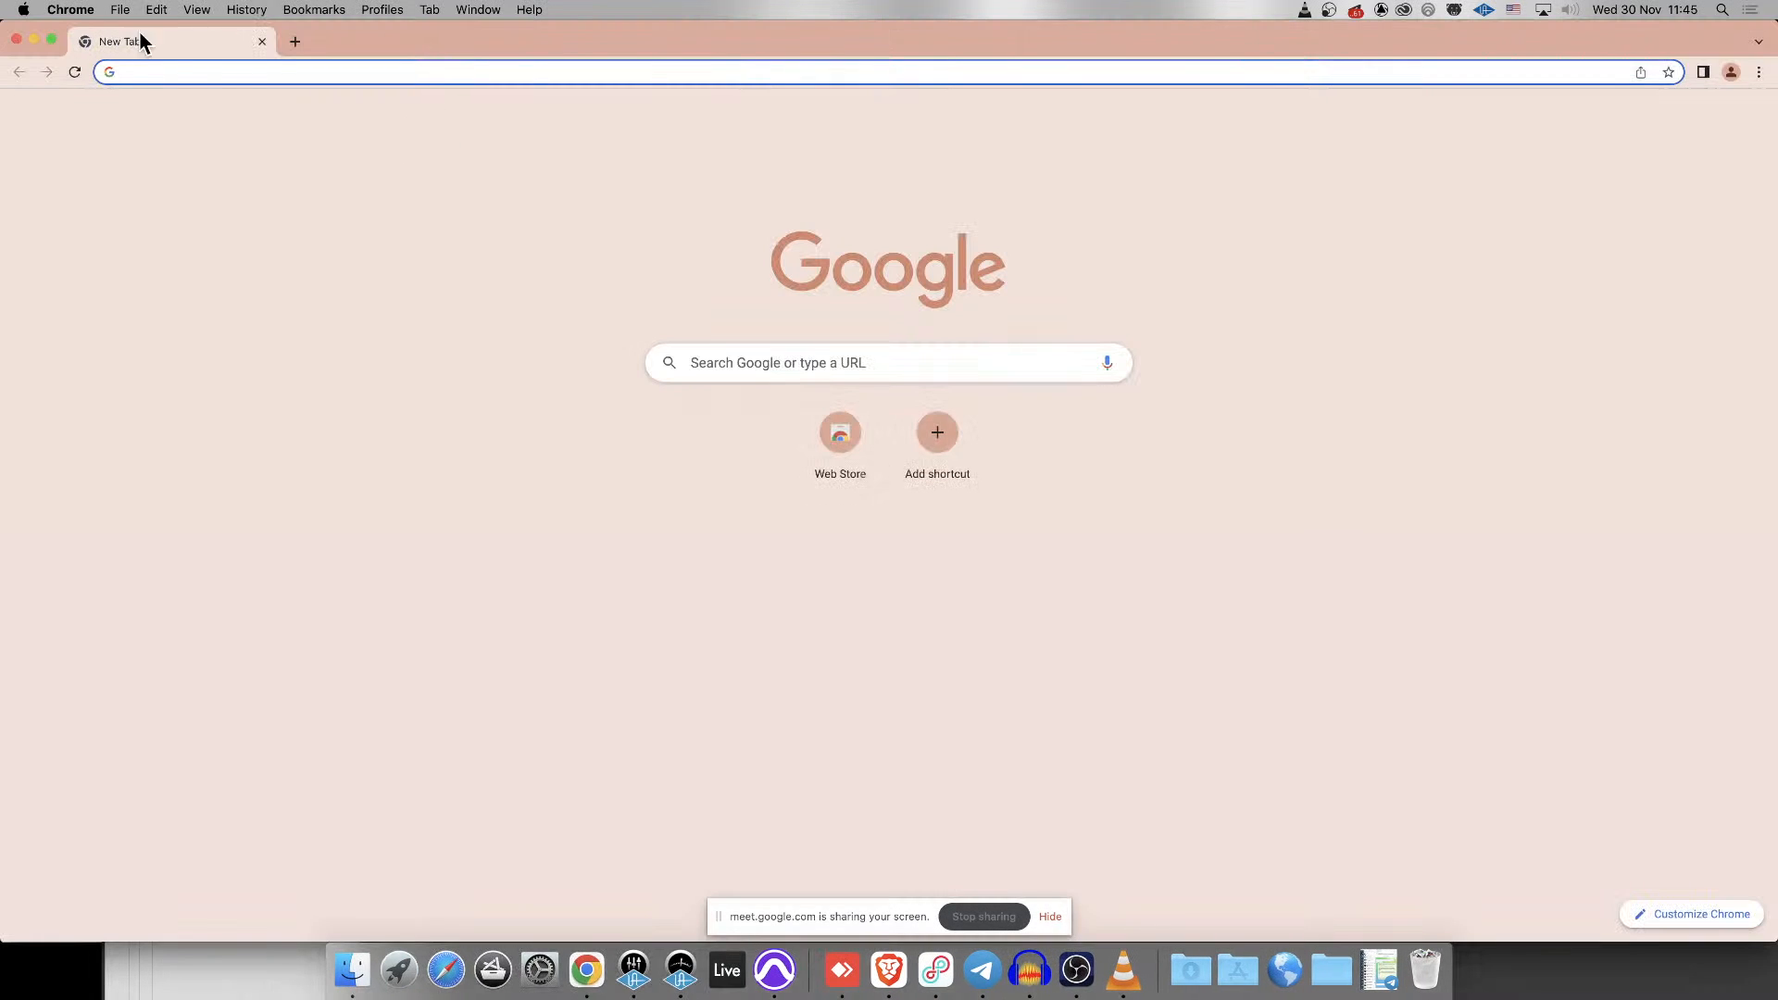
left_click(262, 42)
right_click(587, 970)
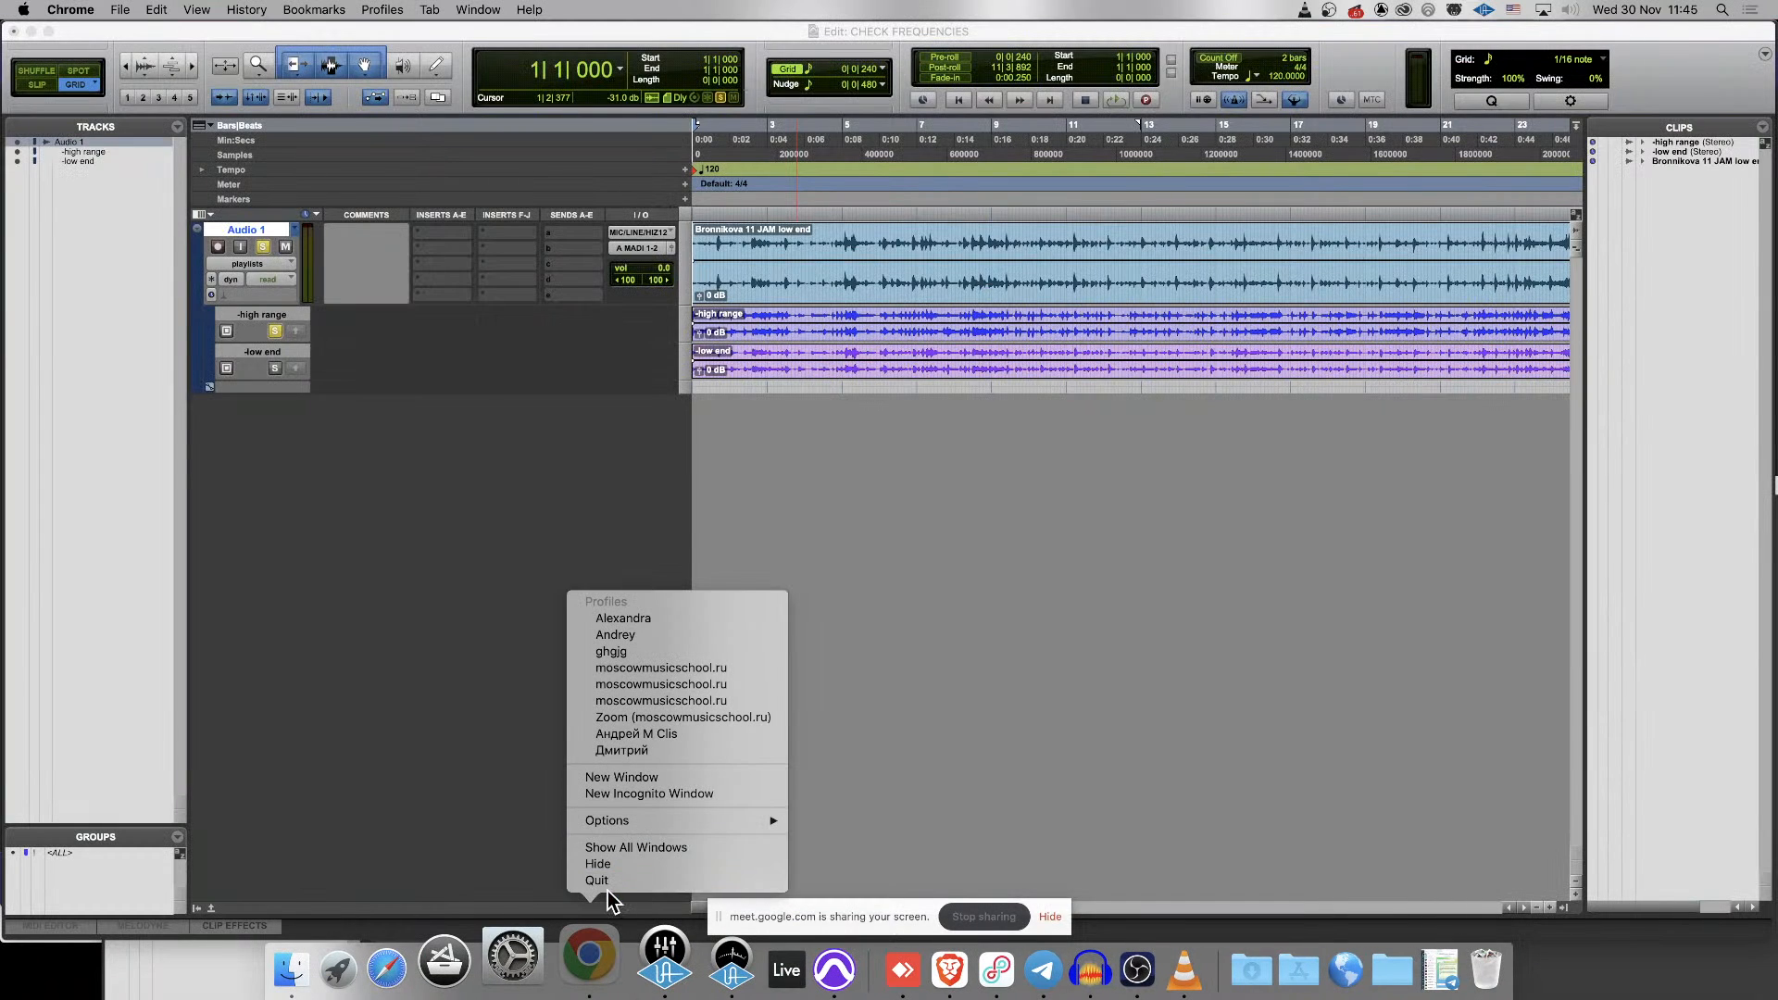
- Switch to Brave and open the sharing options for the MMS - DTE - L10 livestream in YouTube Studio
left_click(939, 964)
left_click(888, 965)
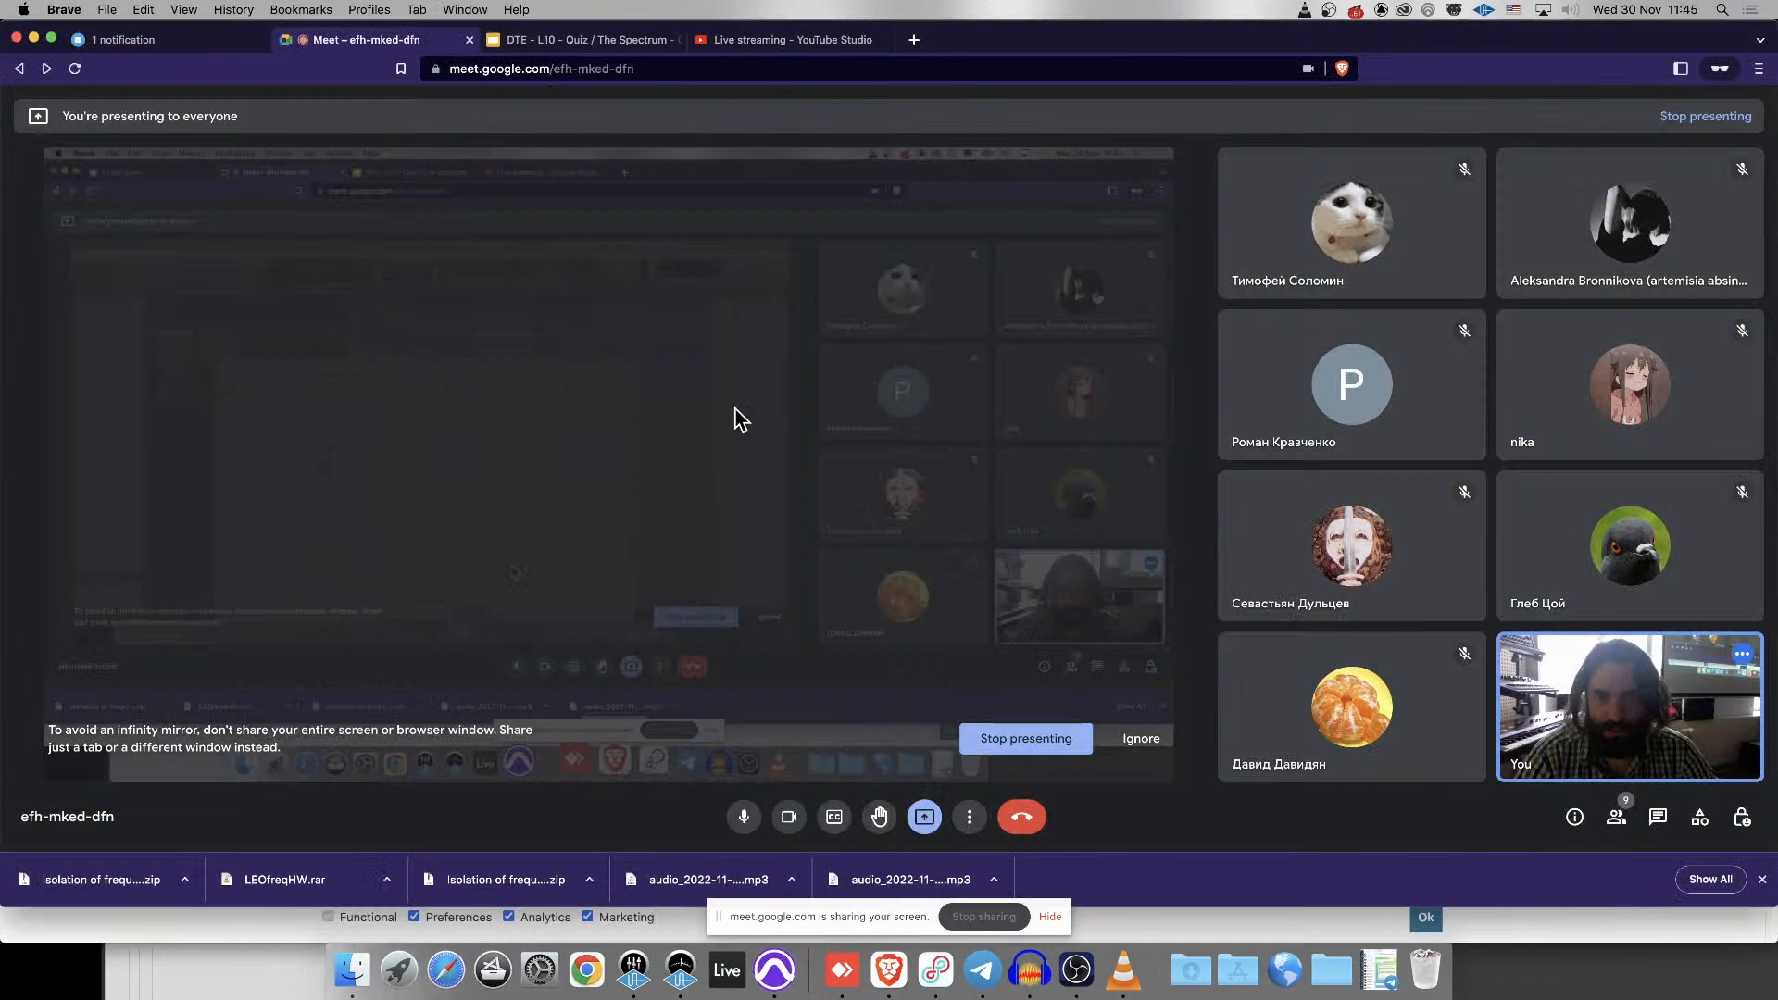
left_click(794, 42)
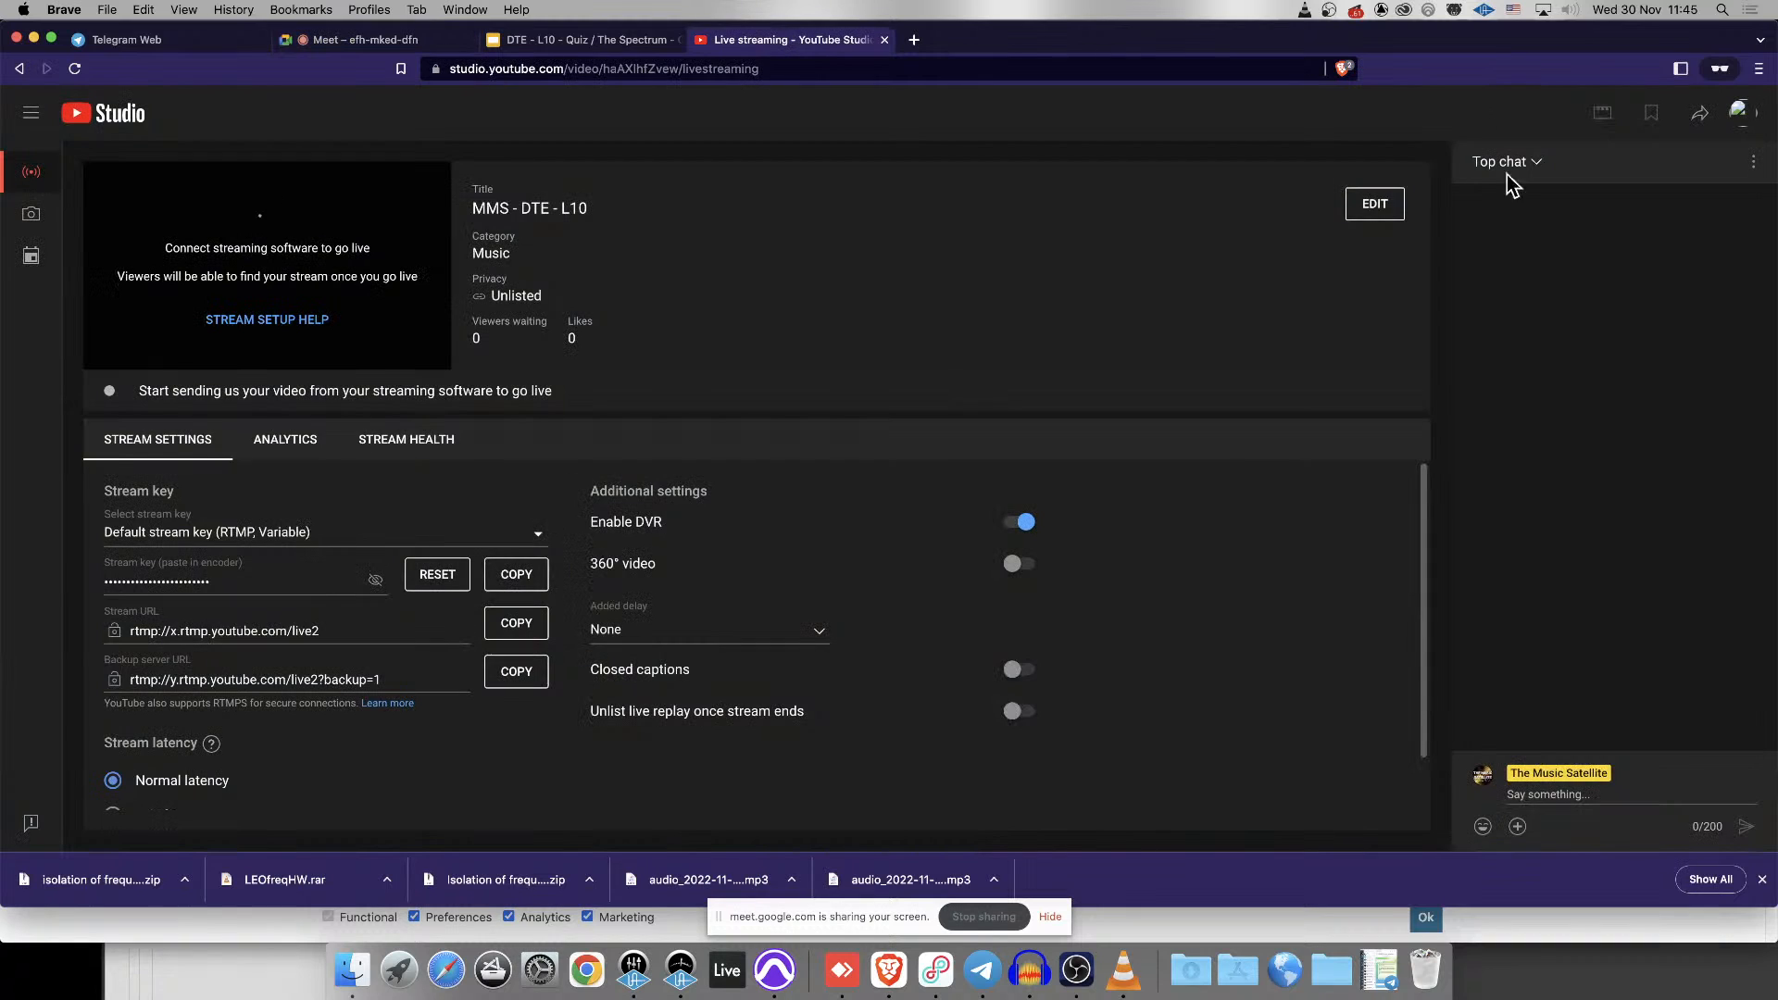
left_click(1703, 117)
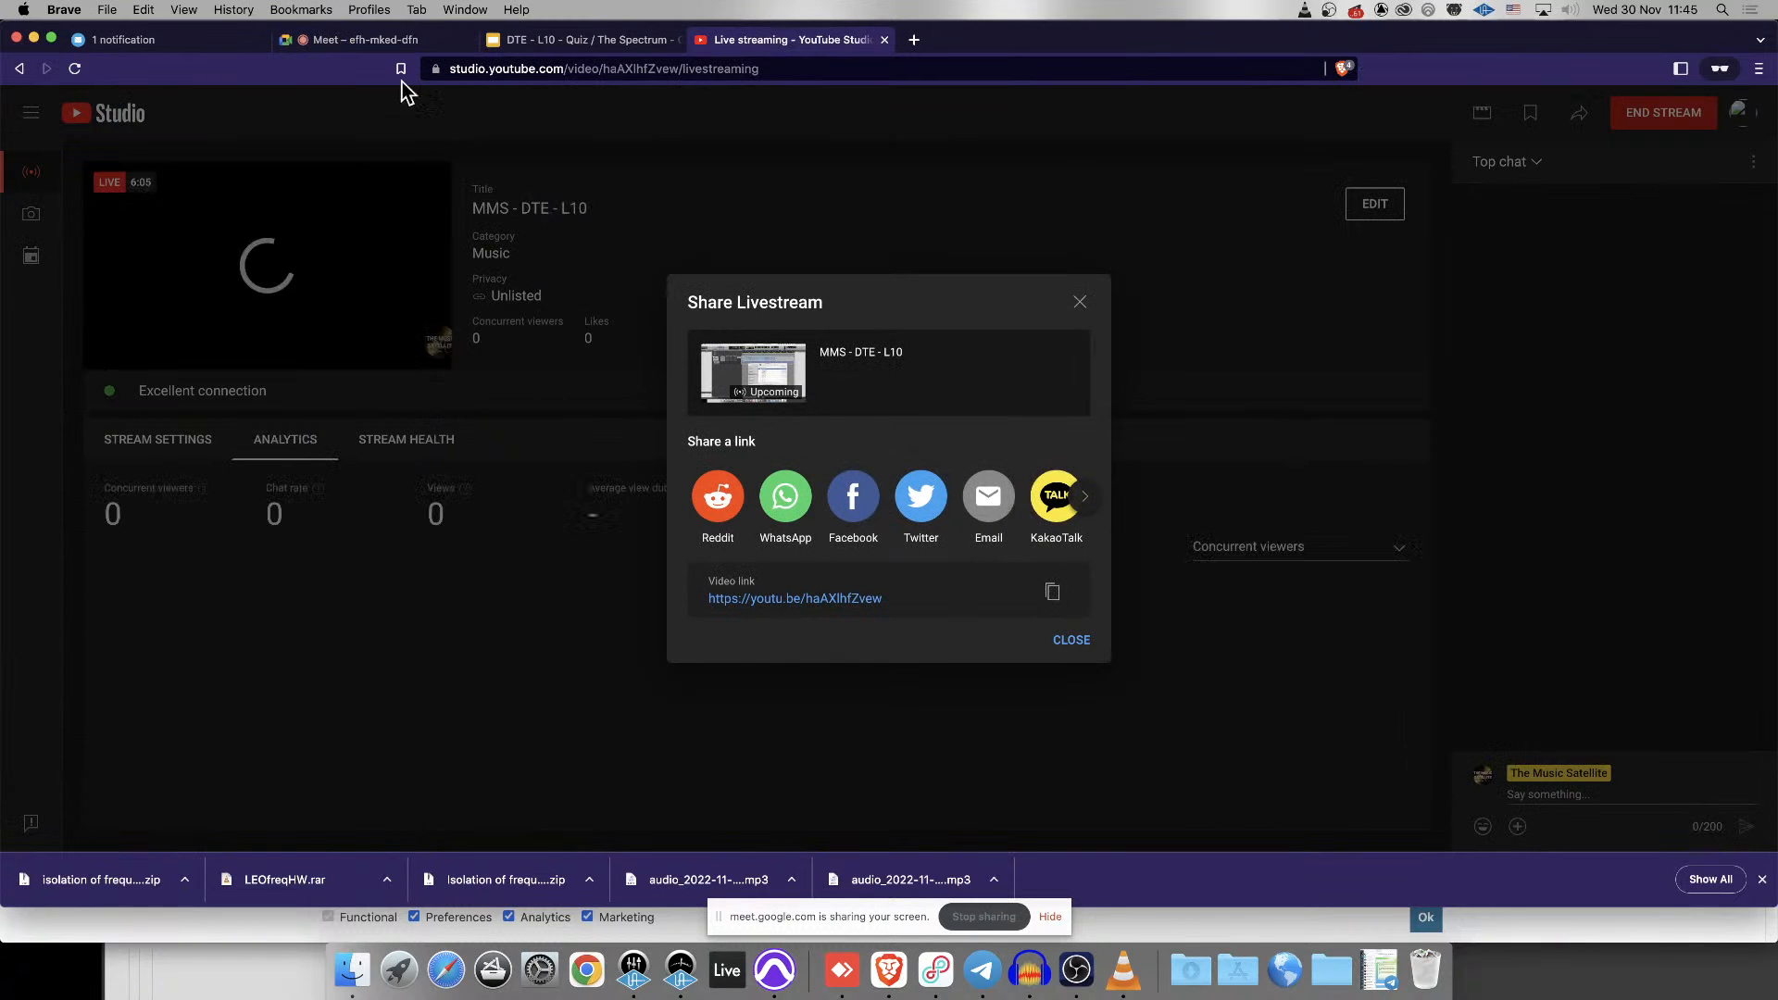
- Copy the livestream's video link from YouTube Studio and send it in the Google Meet in-call messages
left_click(361, 45)
left_click(1658, 817)
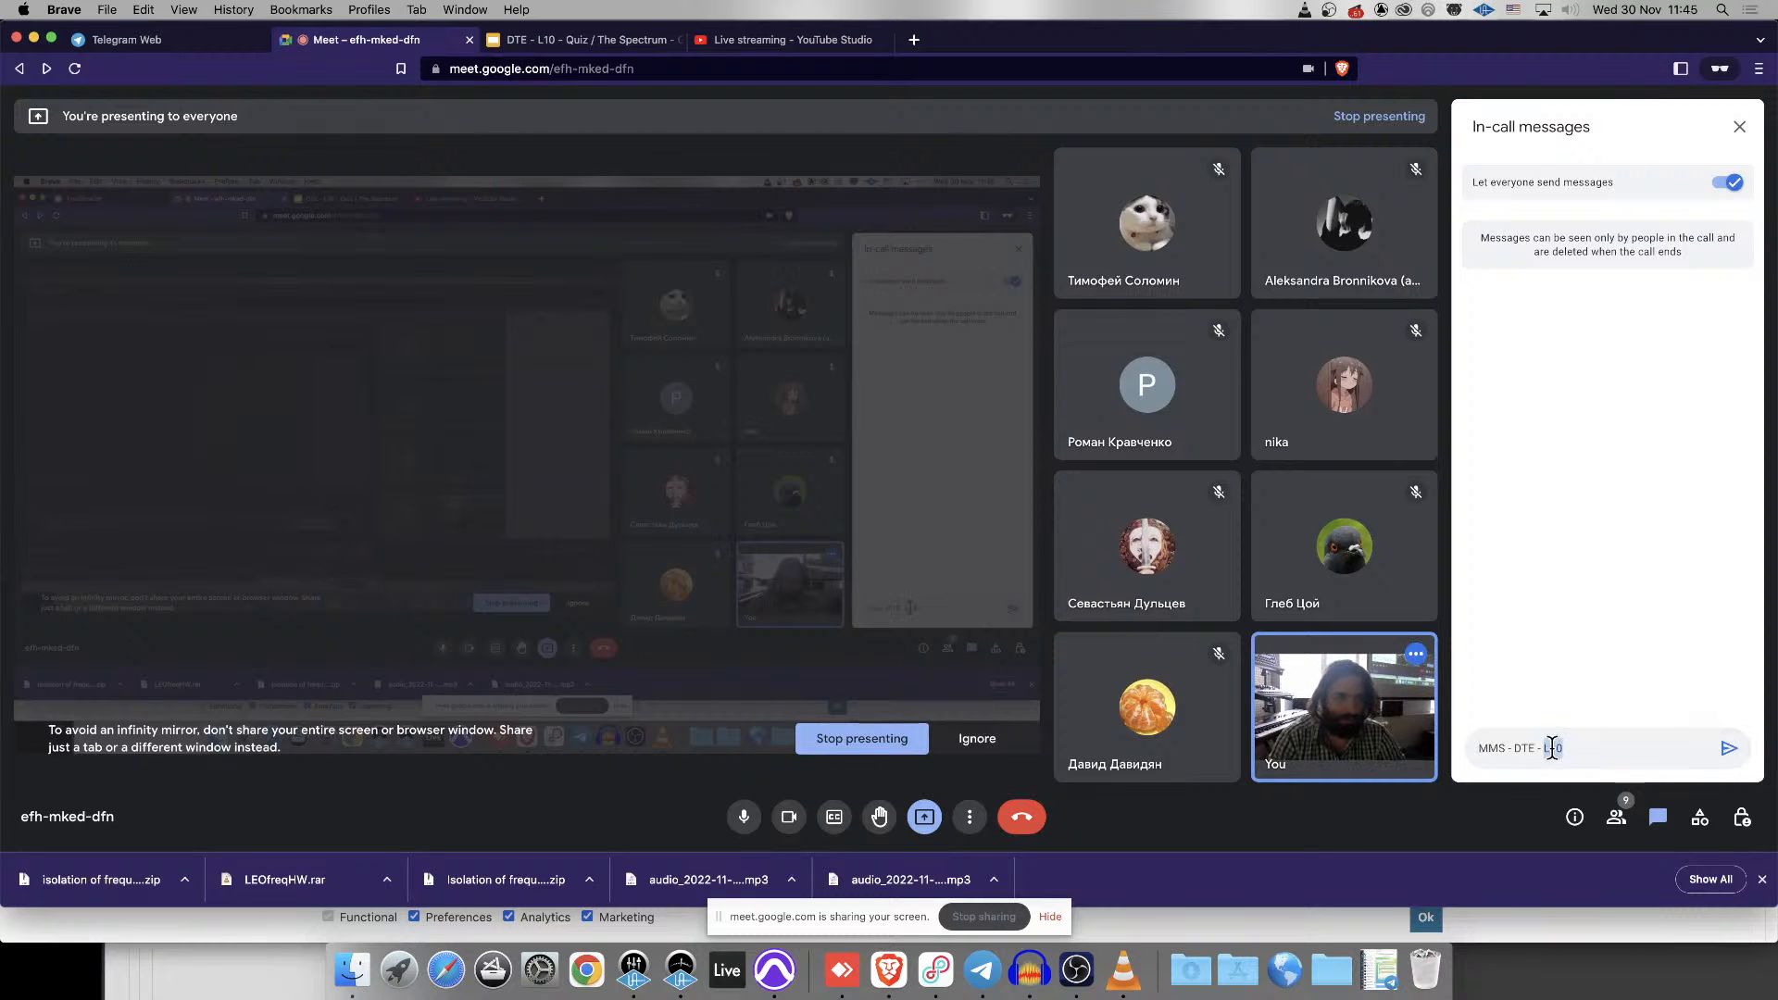
left_click(754, 40)
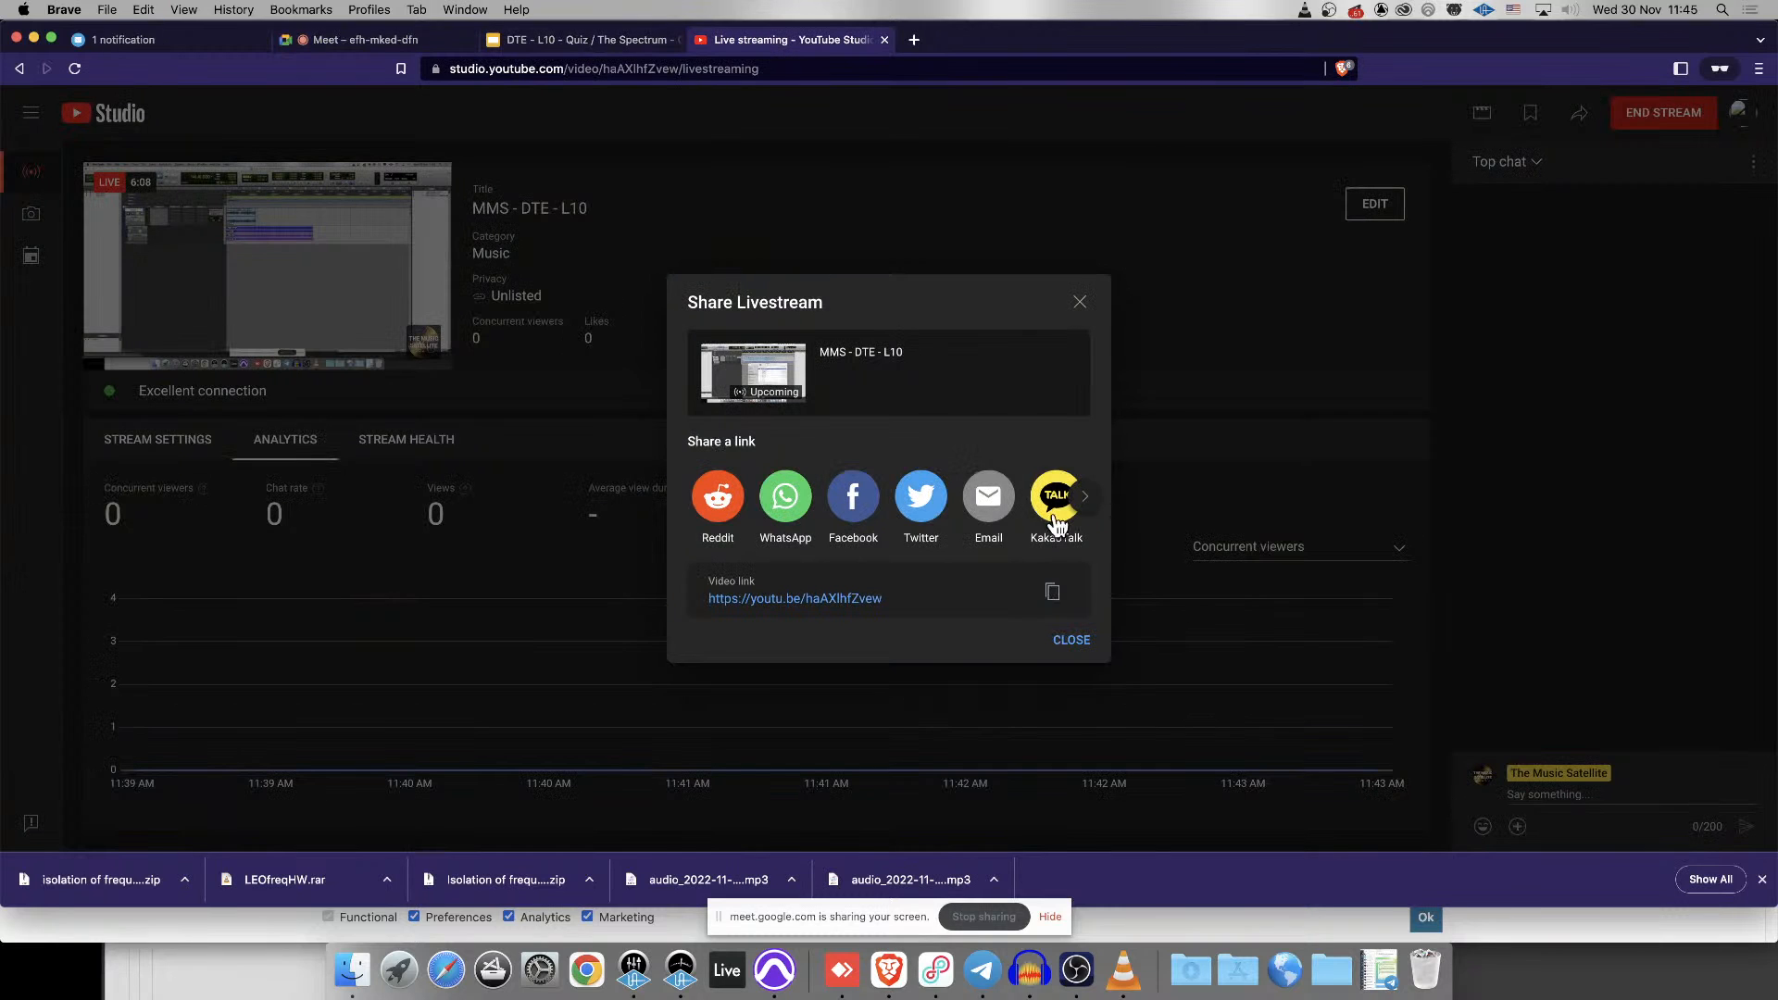
left_click(1052, 591)
left_click(371, 40)
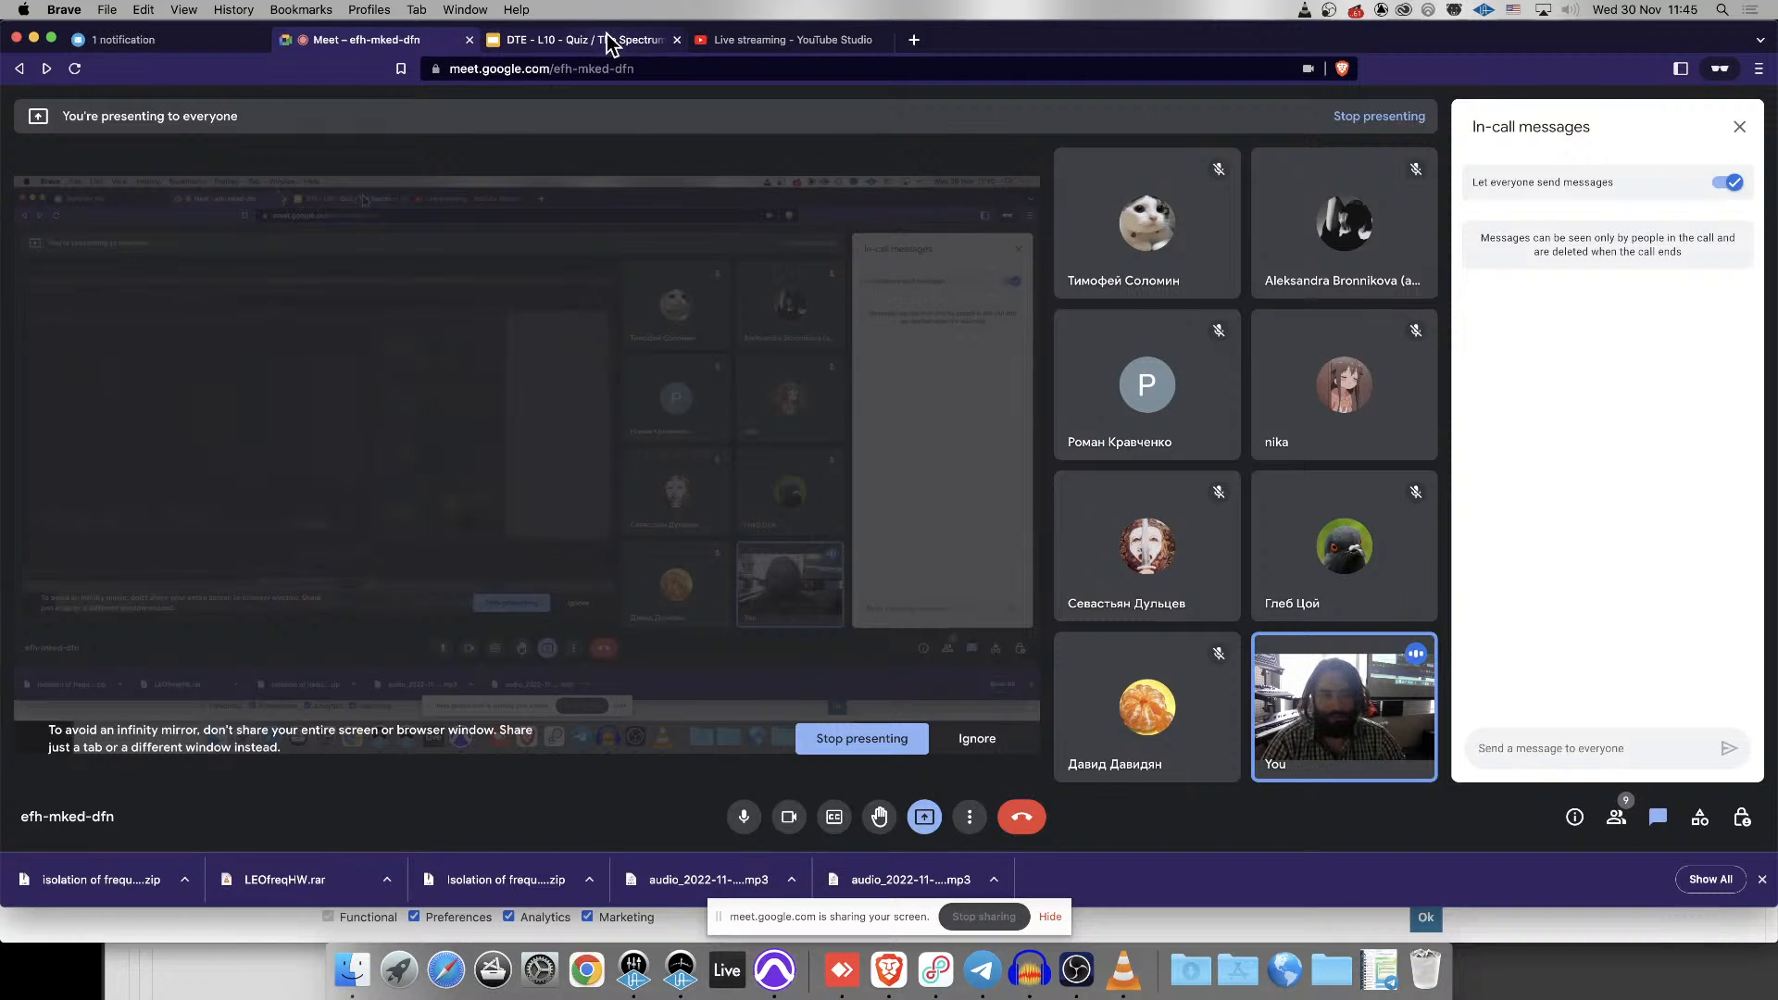
key("cmd+v")
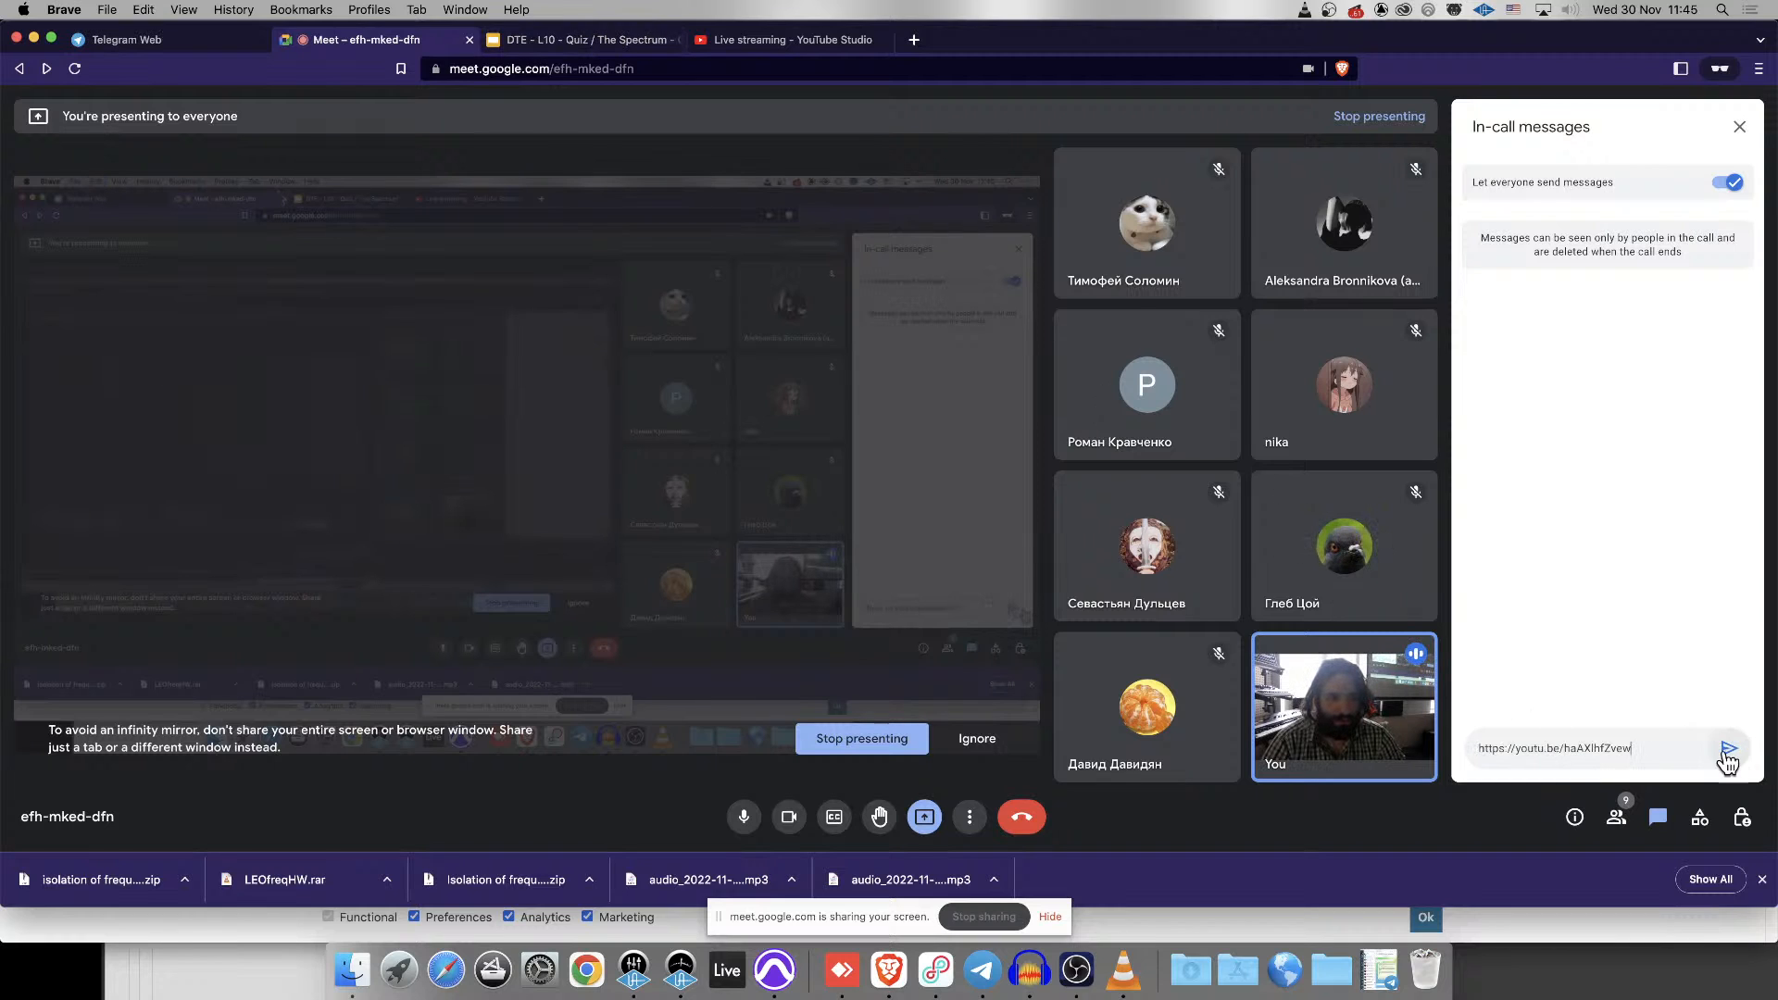
left_click(1729, 749)
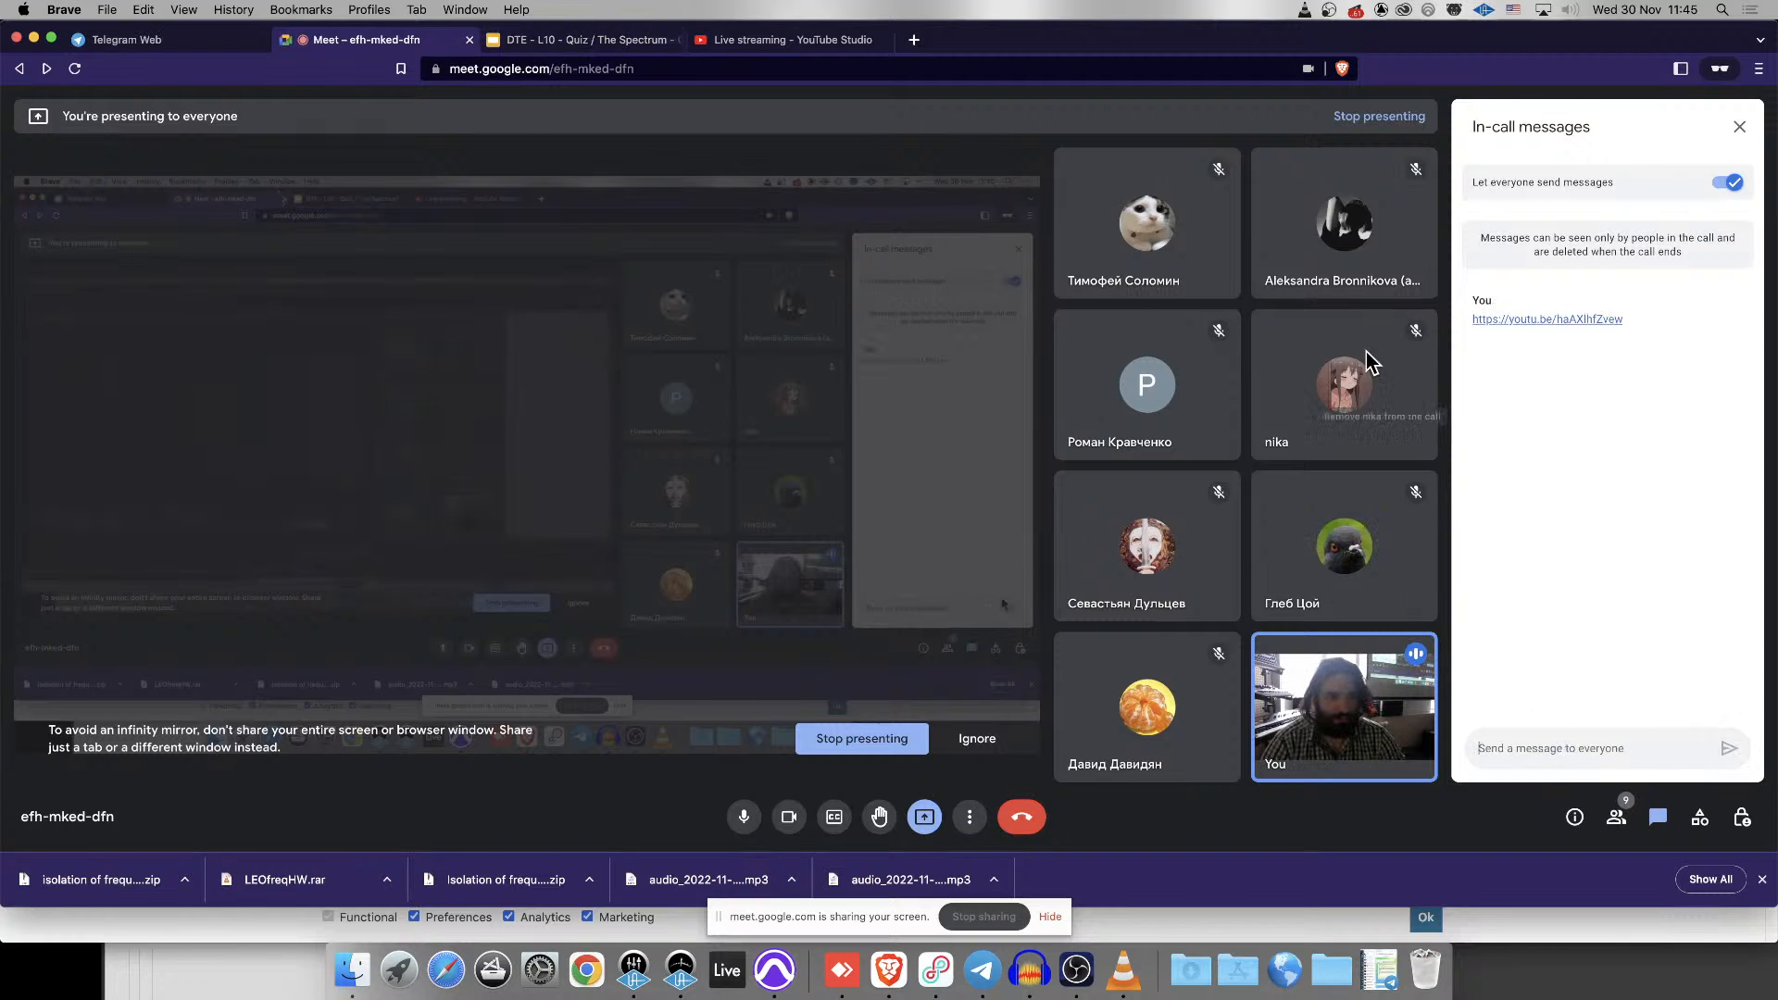
- Look through the open Telegram, Meet and lesson slides pages, and close the Share Livestream dialog in YouTube Studio
left_click(178, 47)
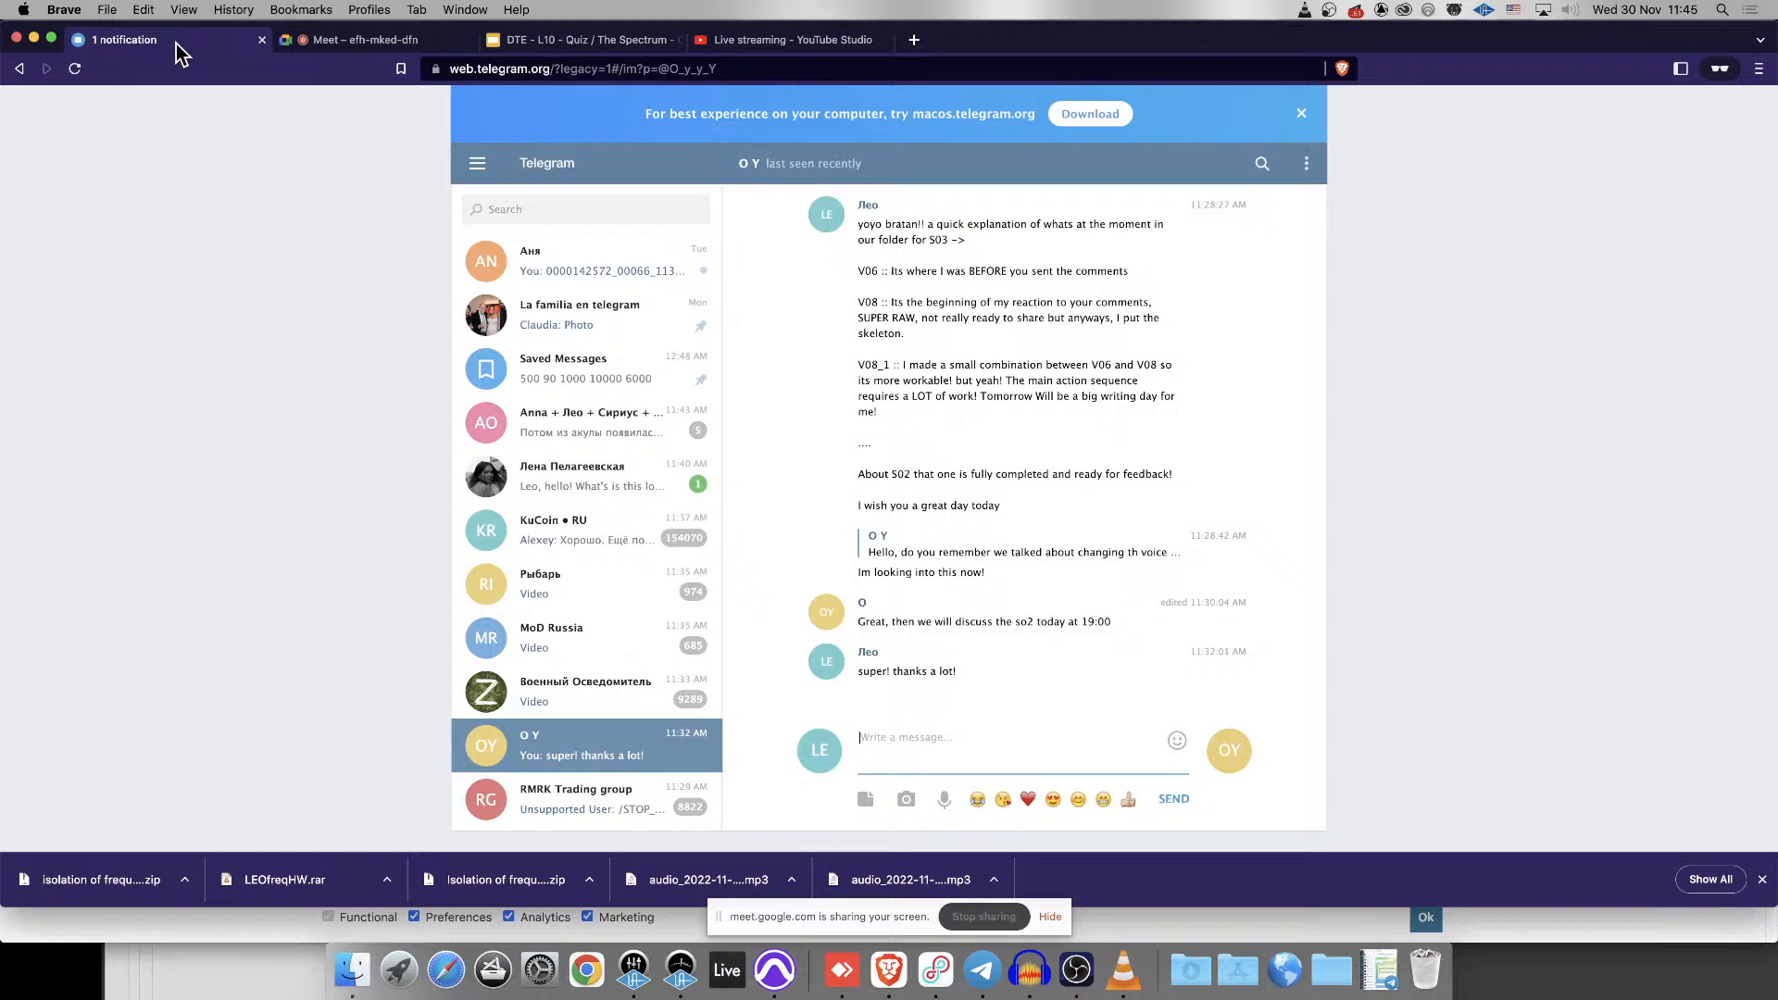
left_click(369, 38)
left_click(559, 41)
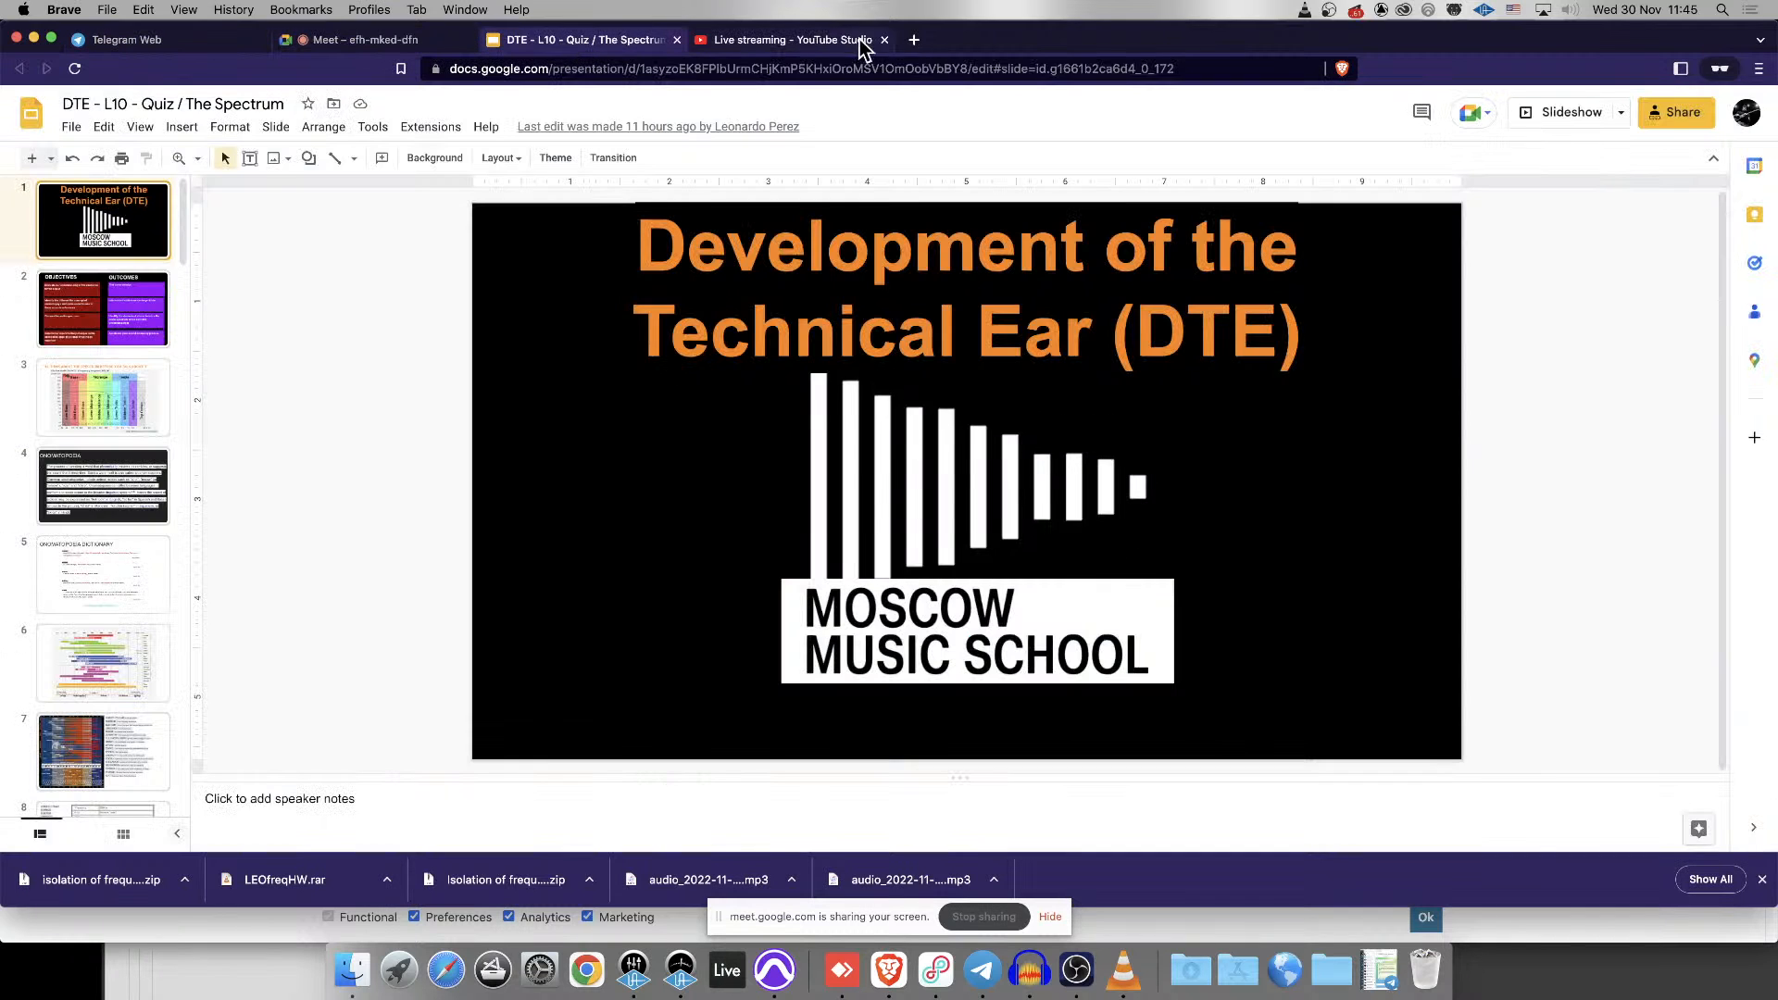
left_click(758, 44)
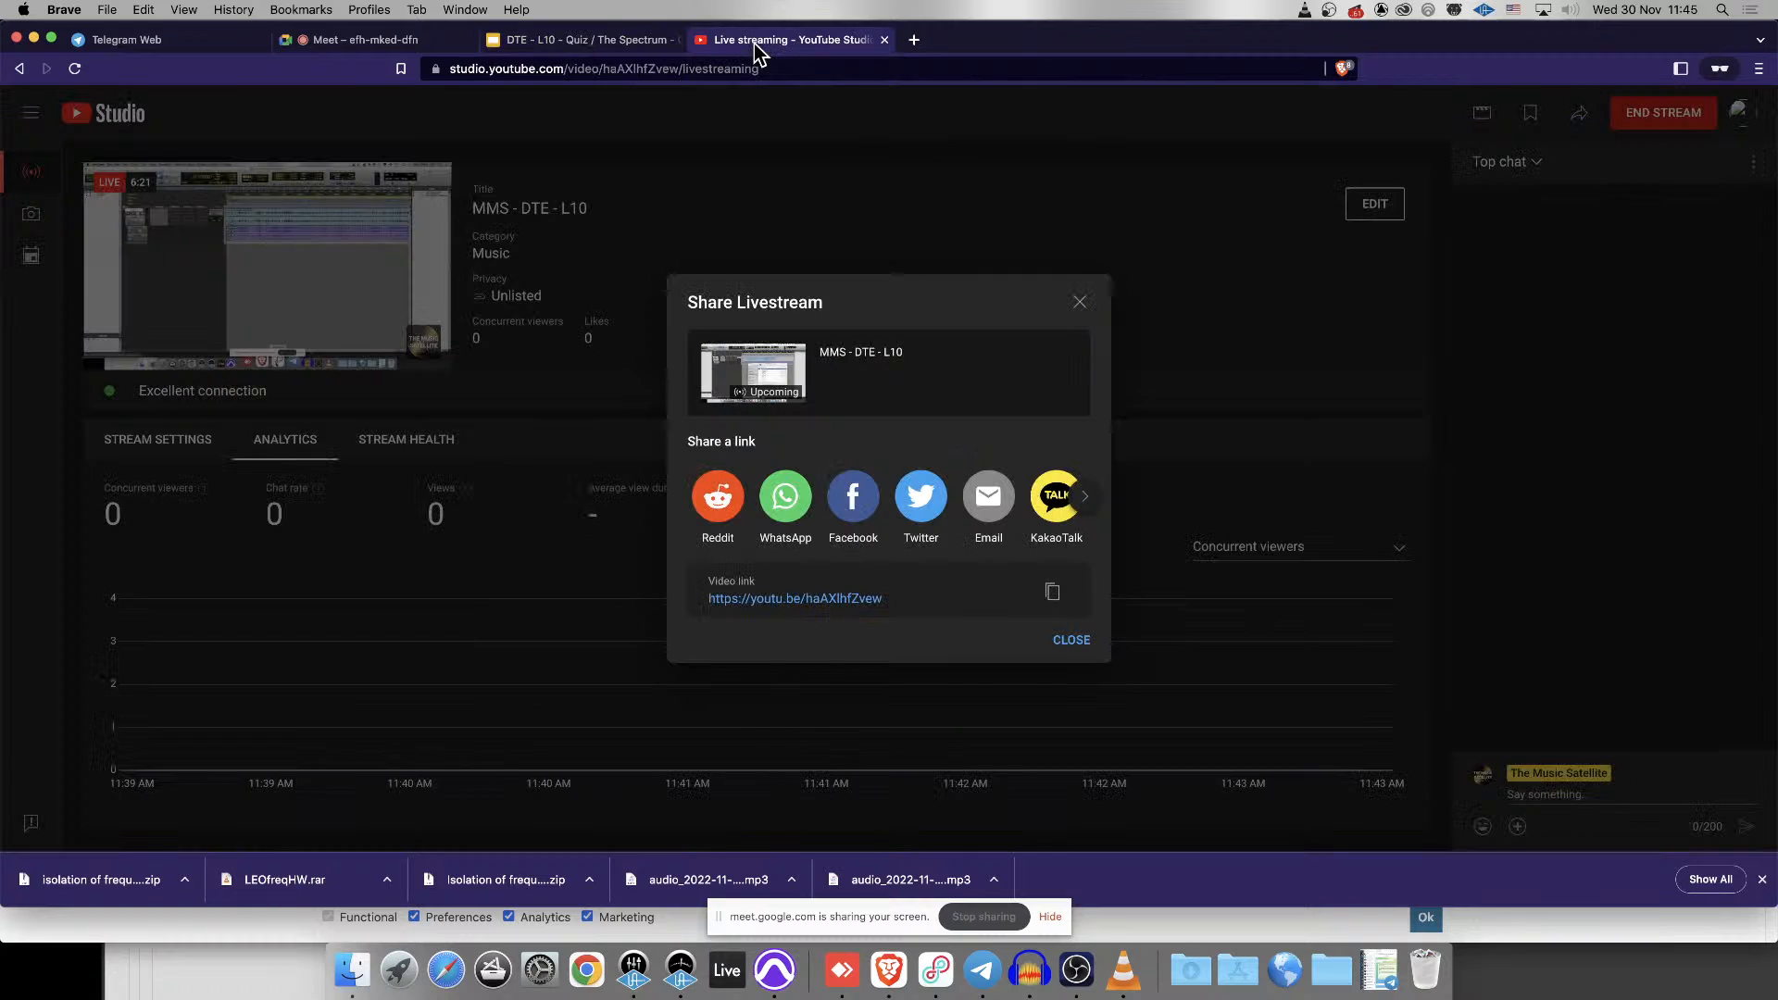
left_click(1079, 302)
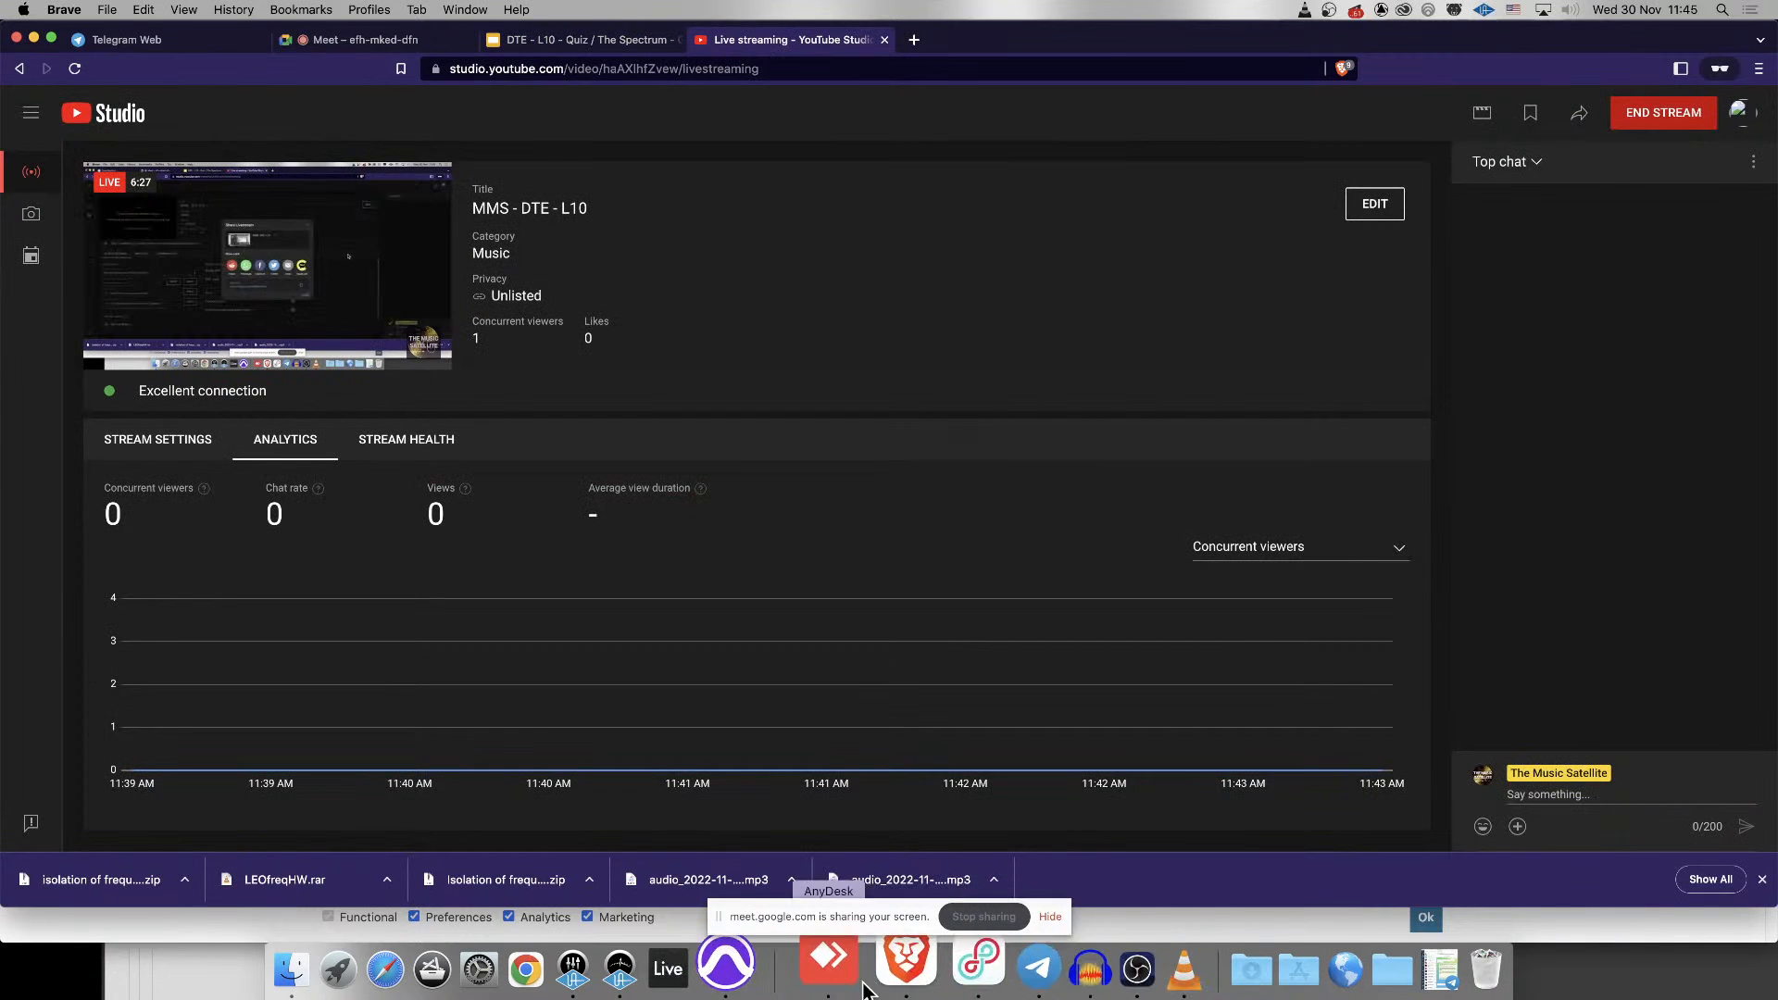
- Switch to Pro Tools and select the whole 11 JAM low end clip on the Audio 1 track
left_click(727, 966)
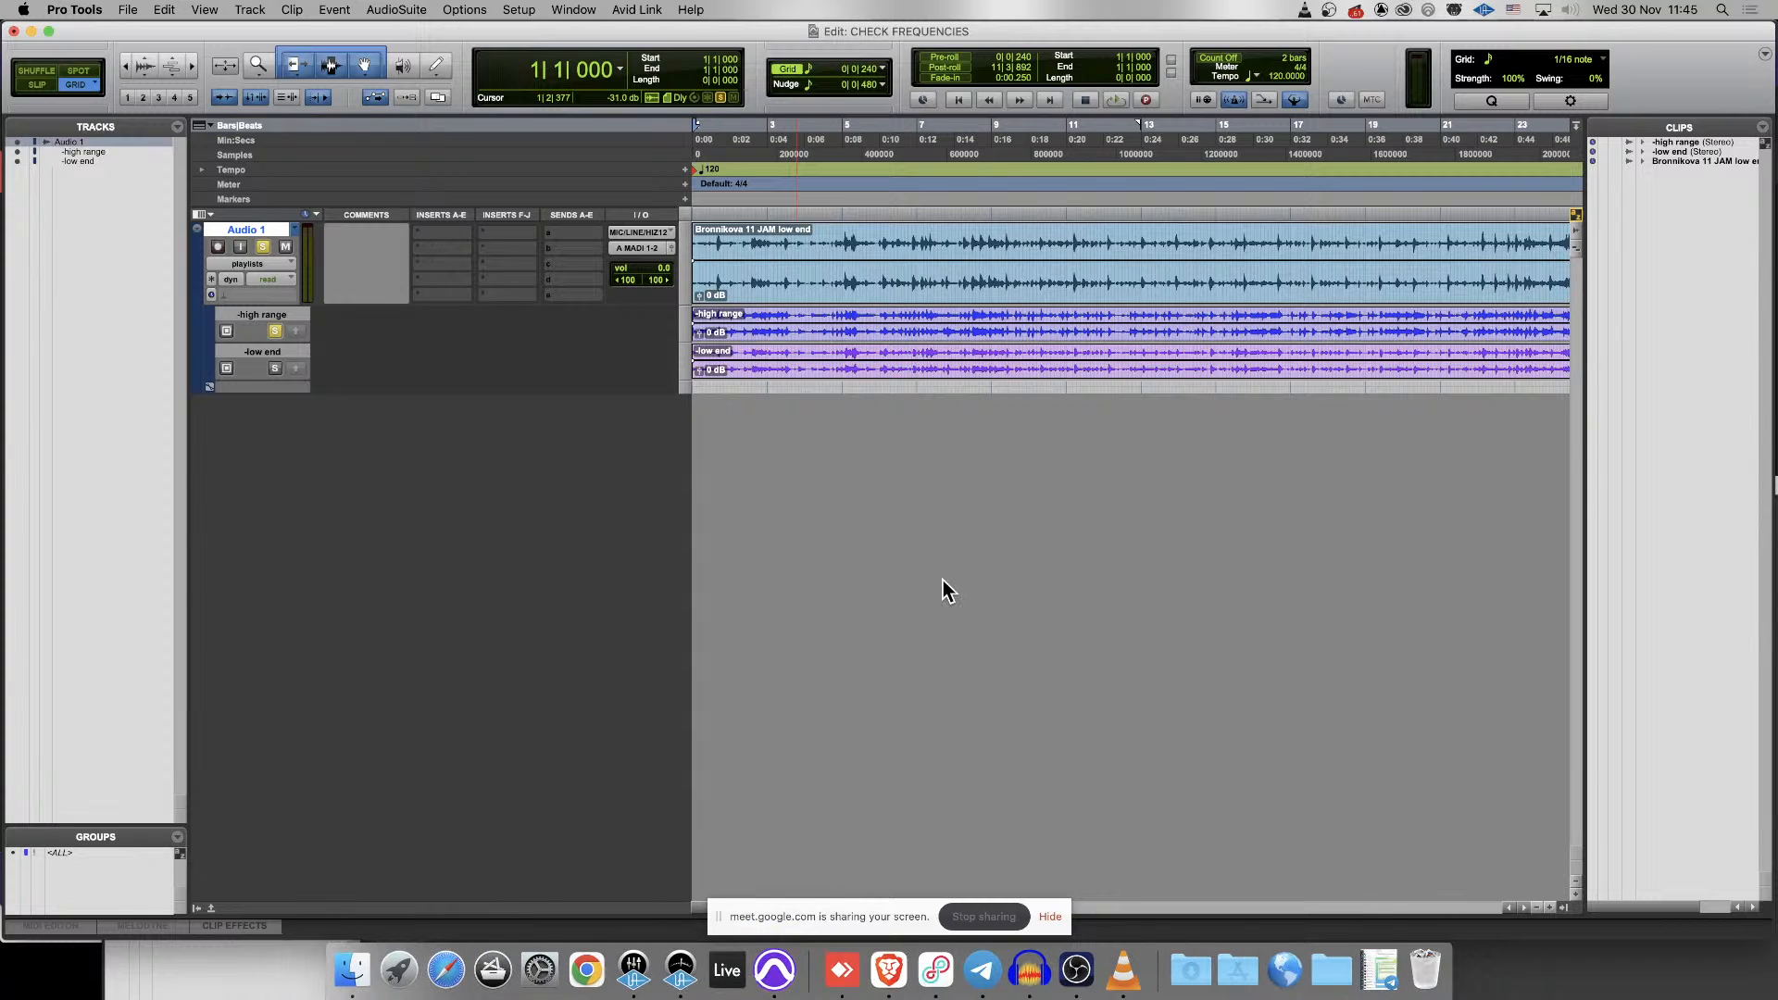
key("r")
key("r")
left_click(781, 293)
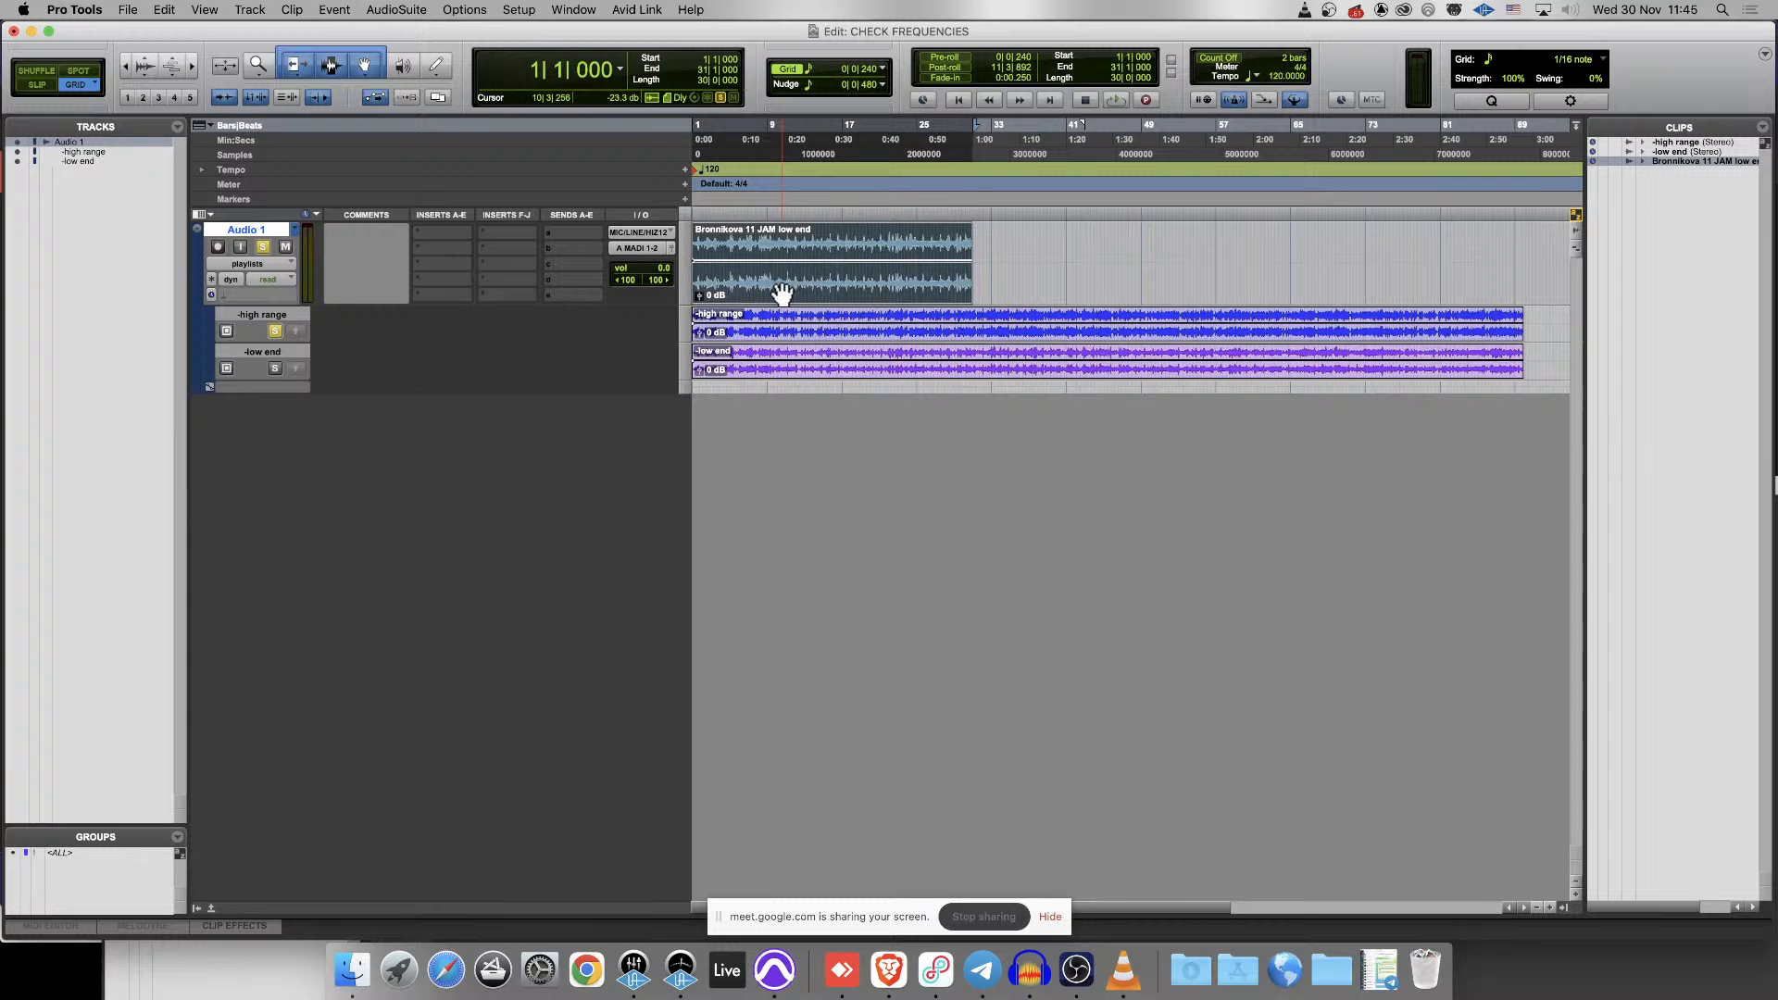
- Find the 11 JAM low end file in the Downloads homework folder in Finder, and play its clip in Pro Tools from bar 5
left_click(360, 989)
scroll(1047, 450, "up", 3)
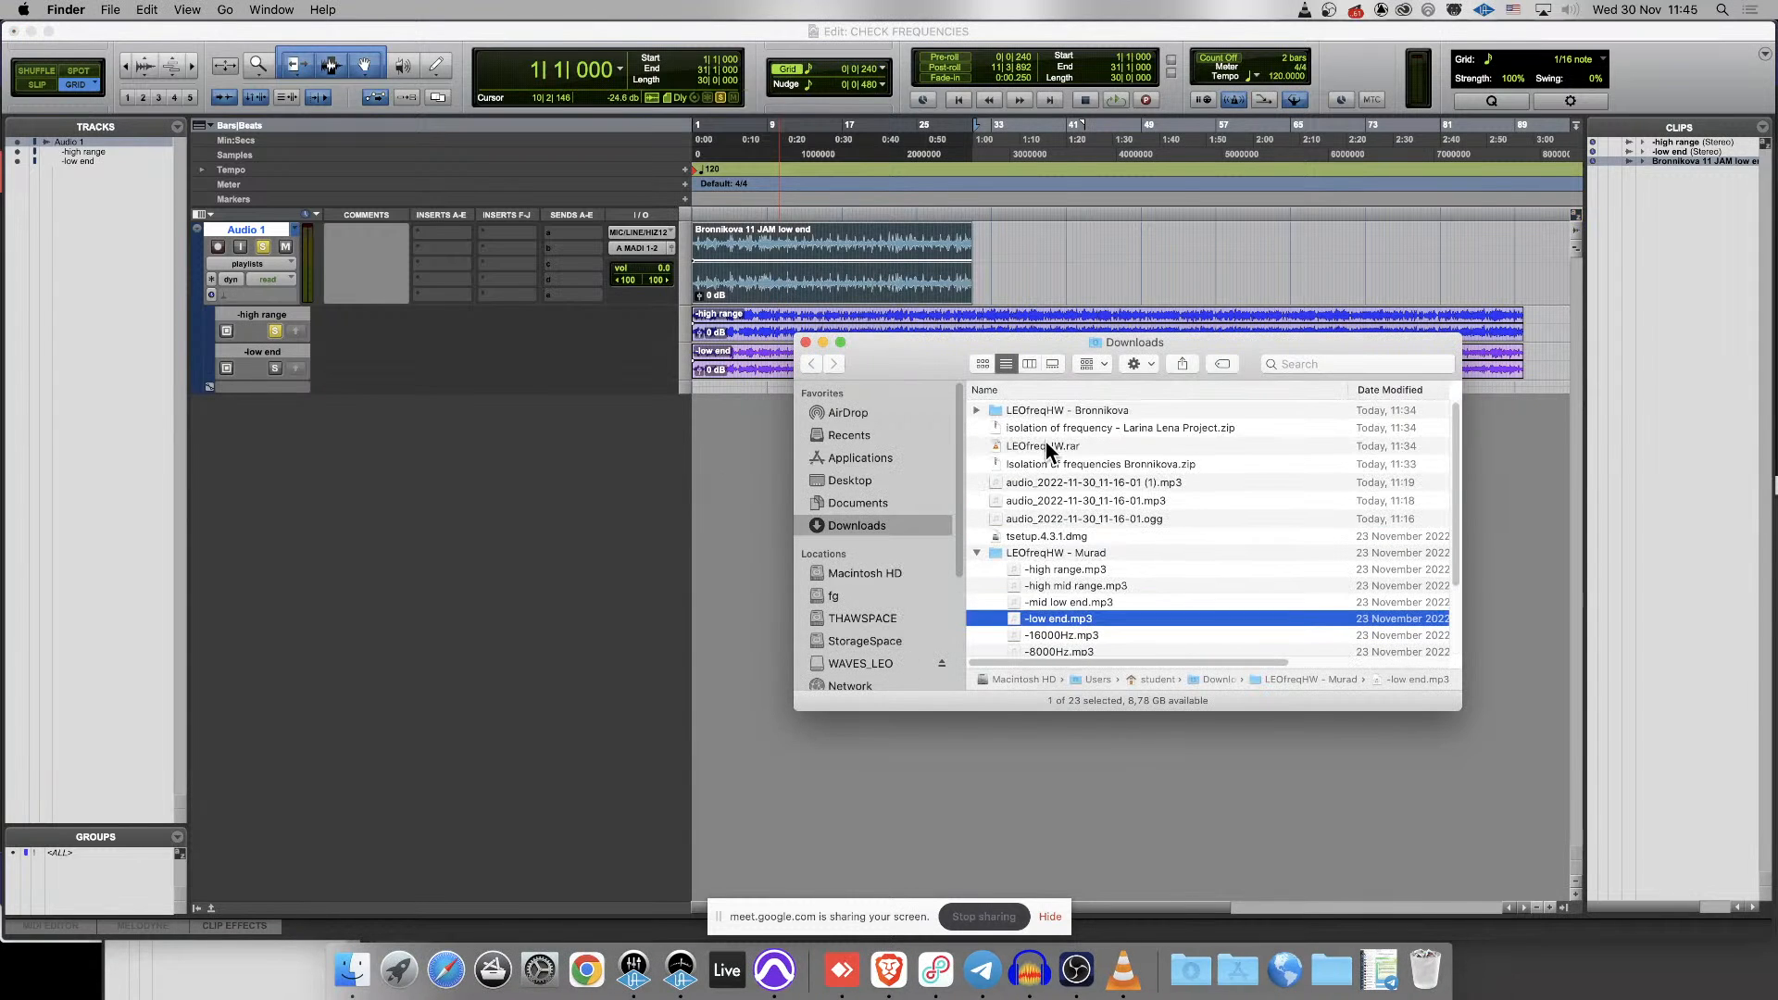
left_click(976, 410)
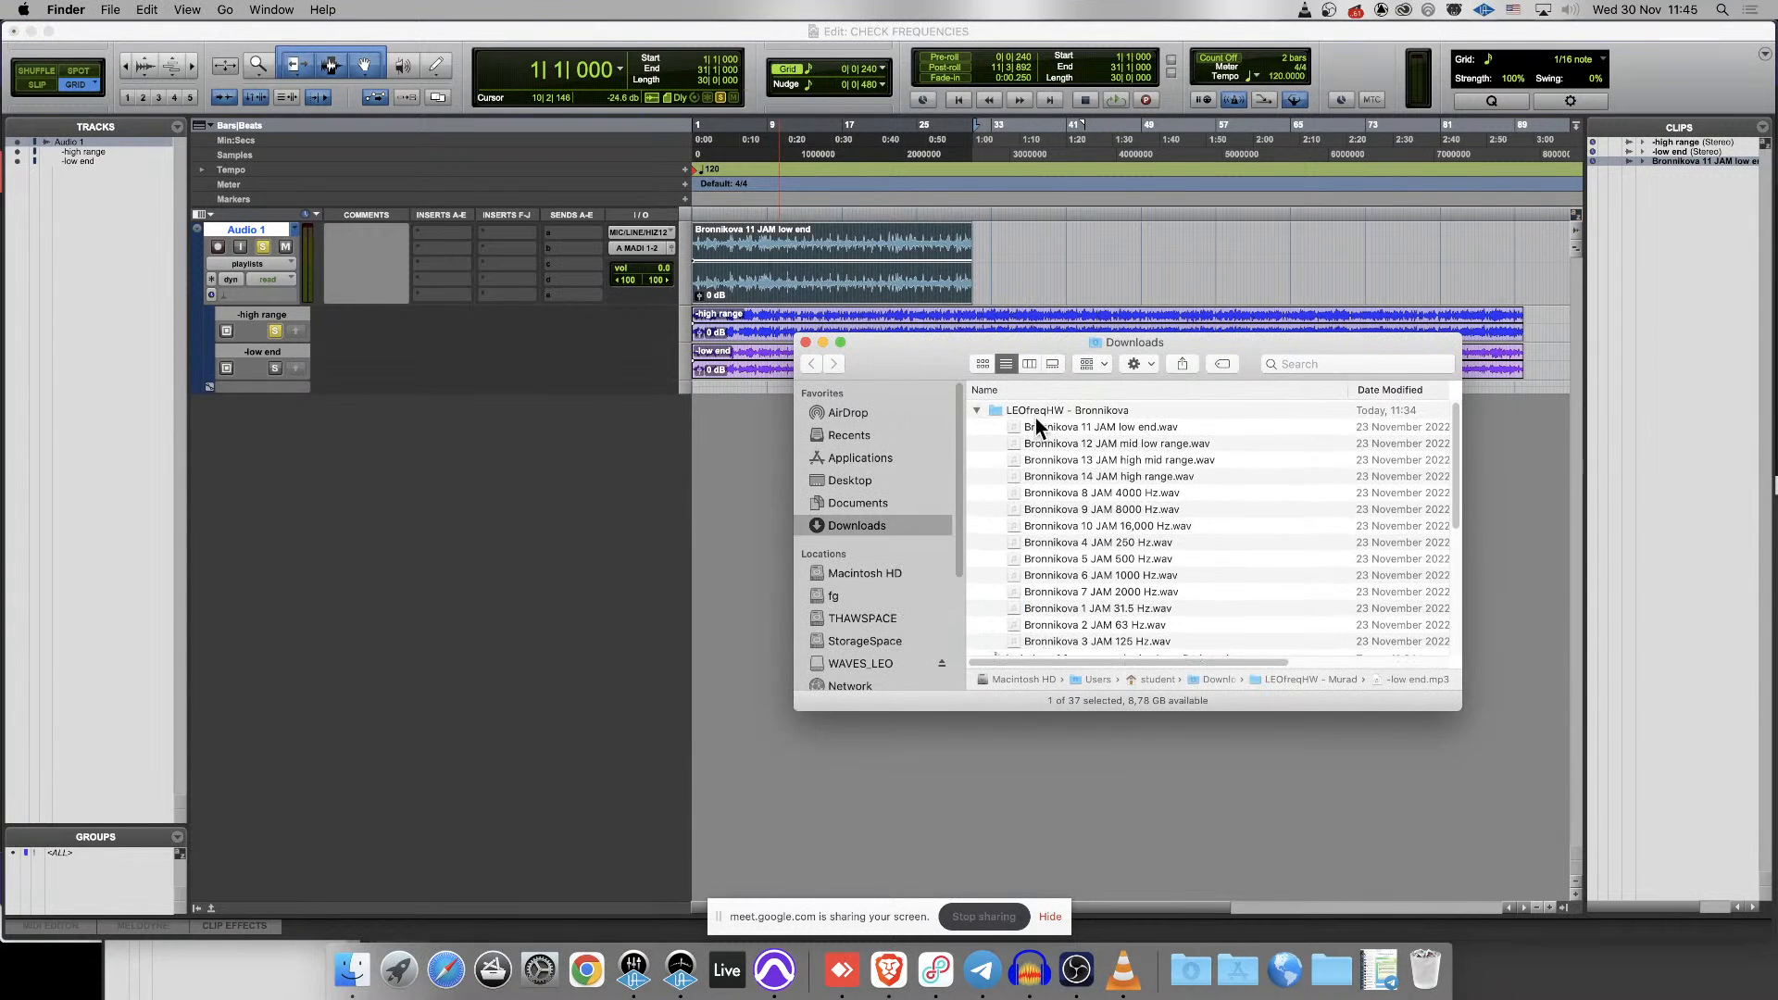
left_click(1143, 428)
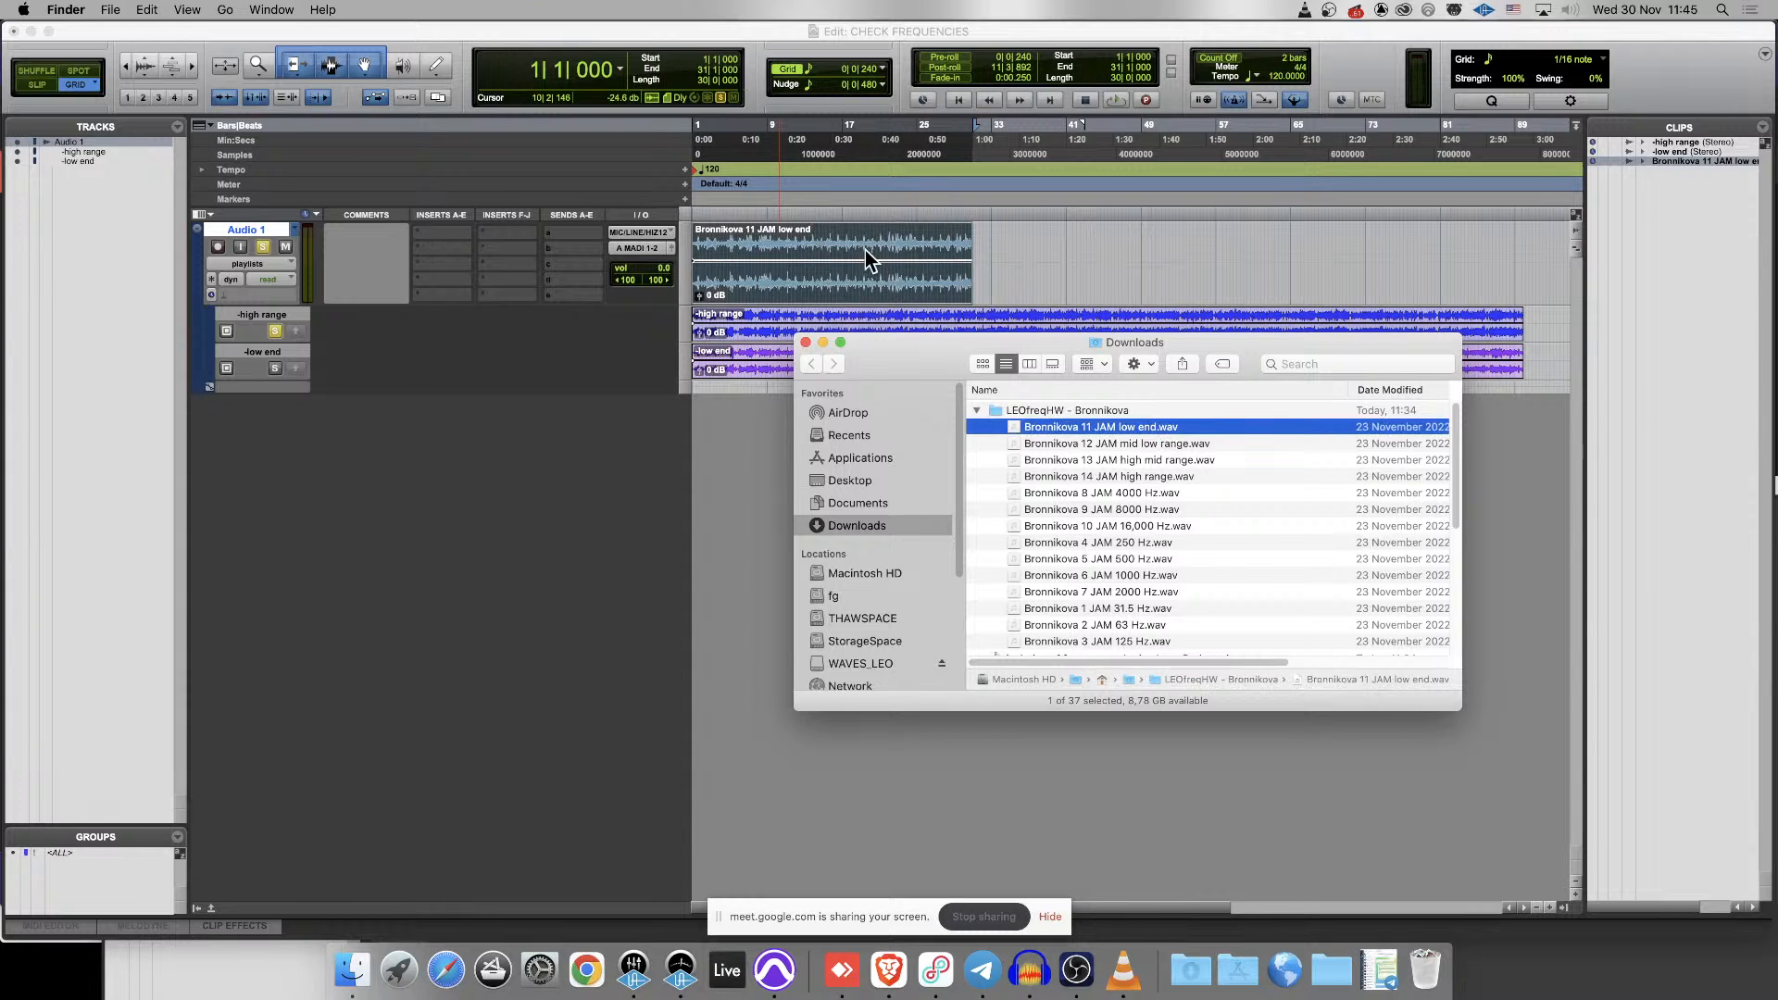
left_click(736, 236)
key("space")
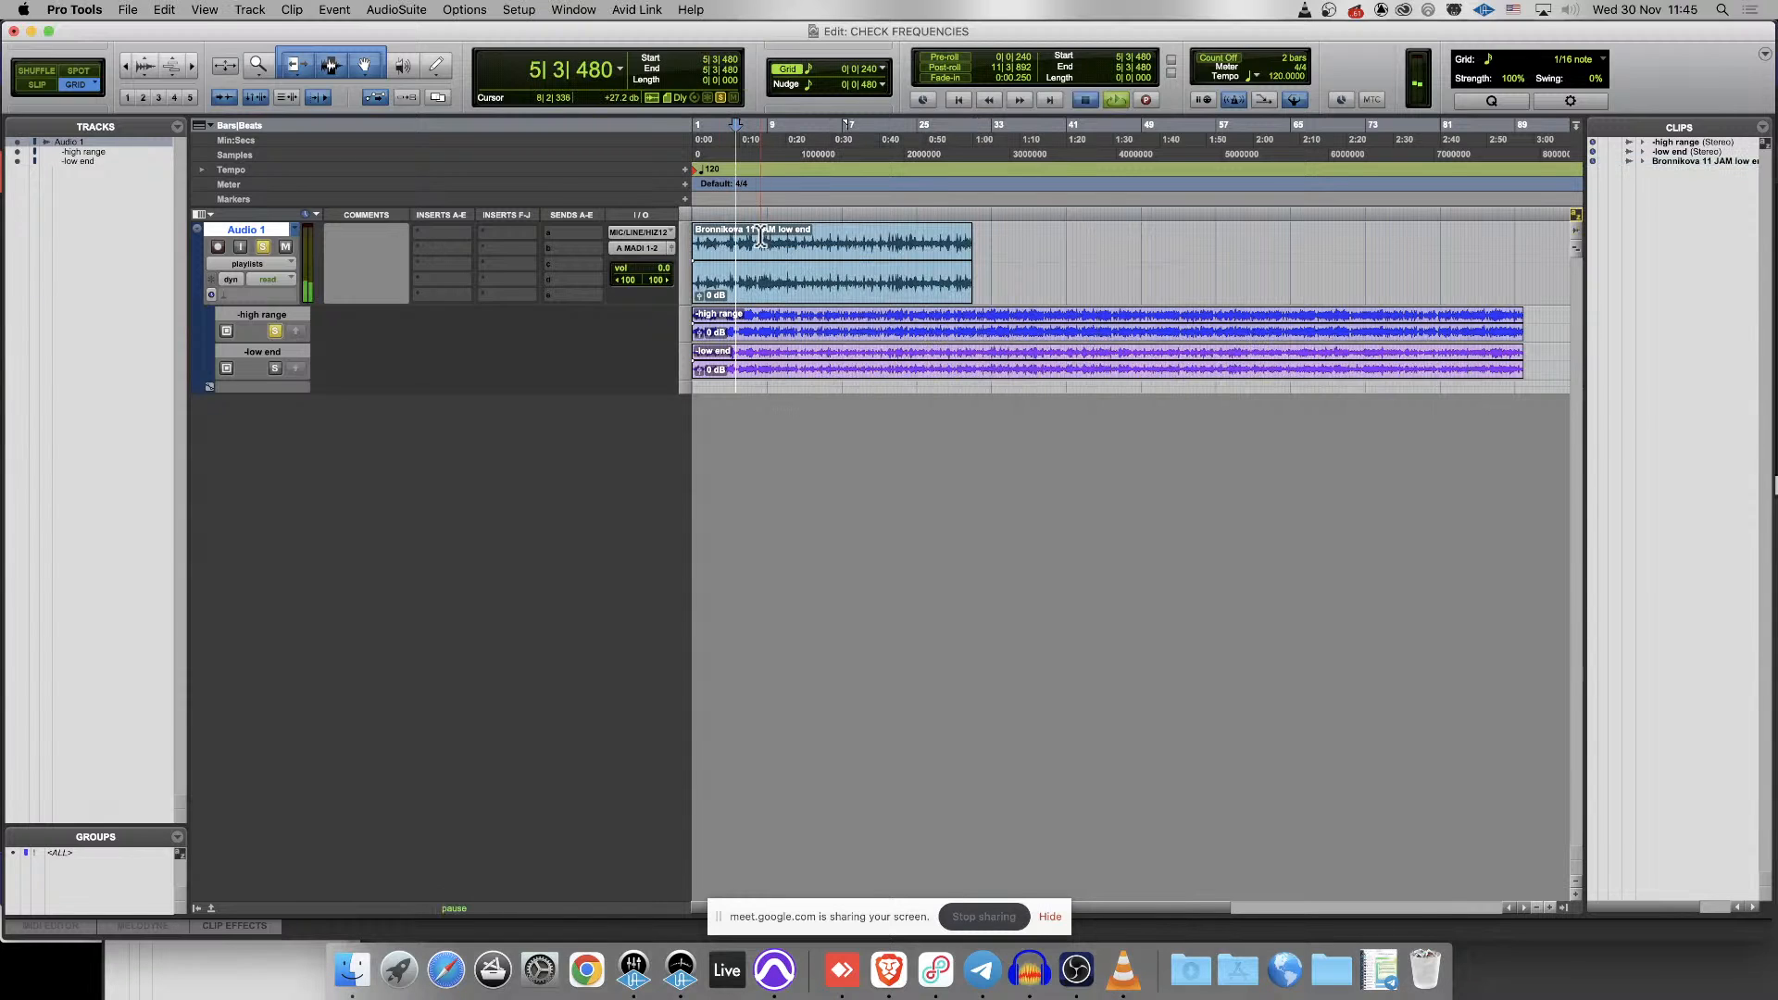
left_click(787, 372)
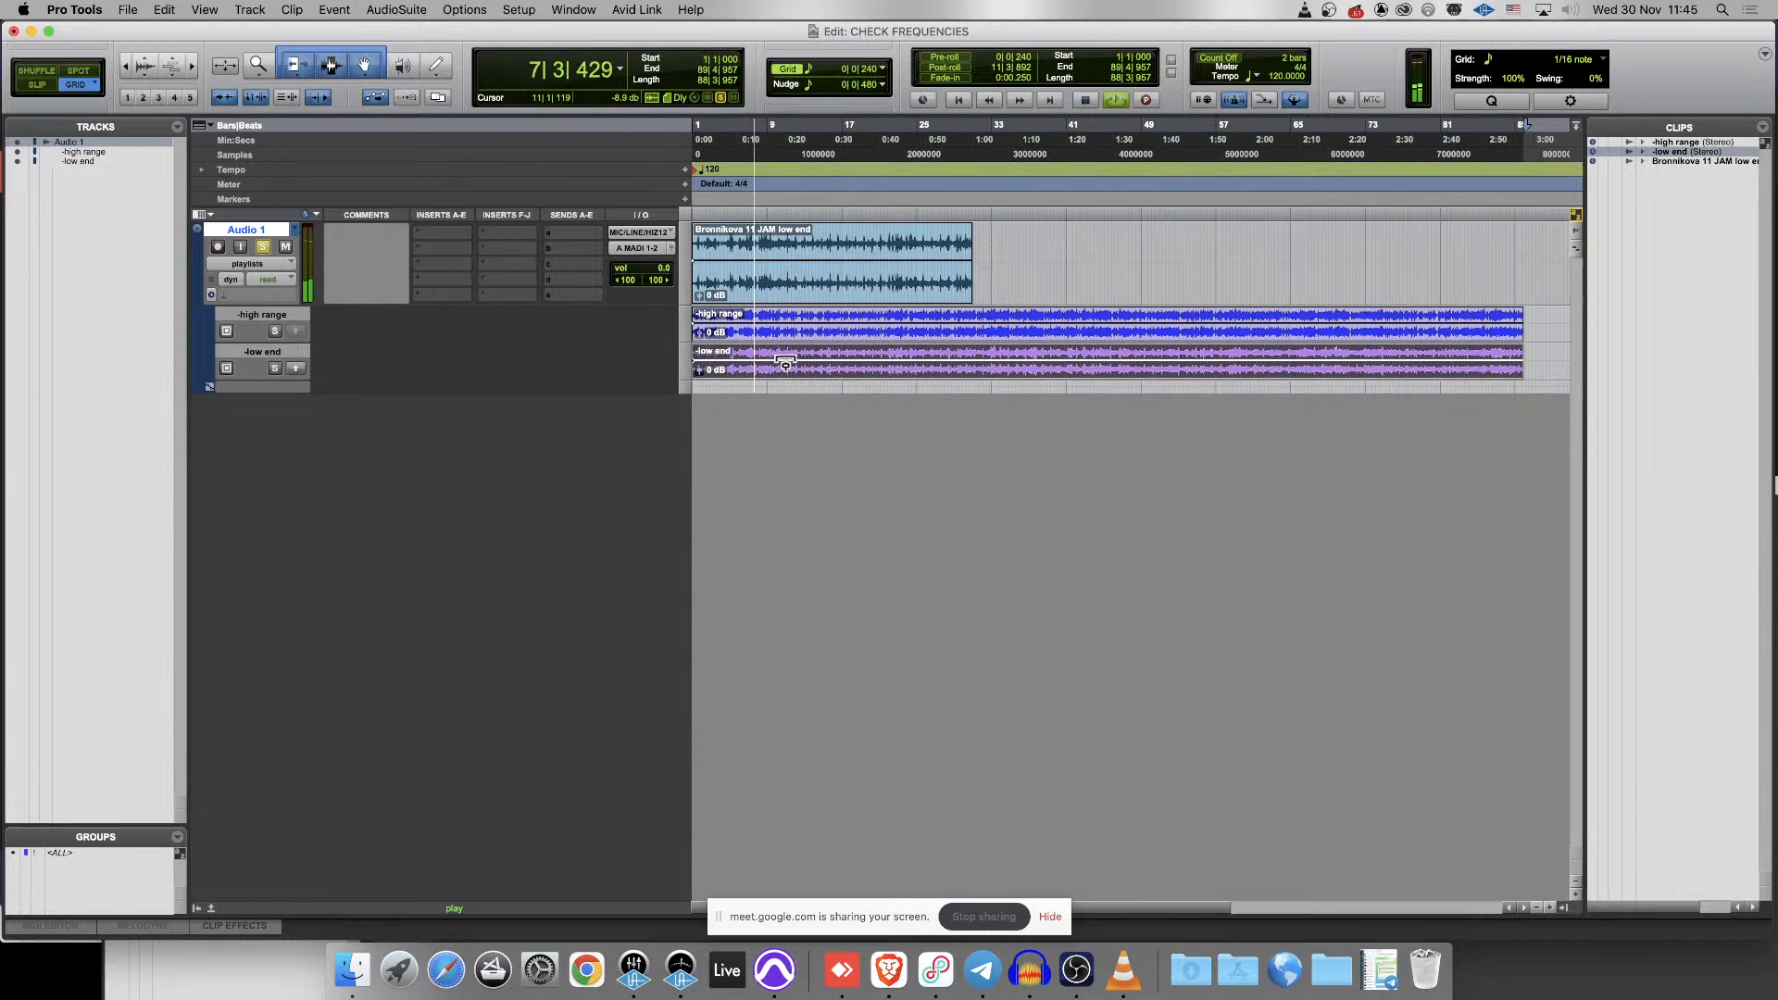
key("BackSpace")
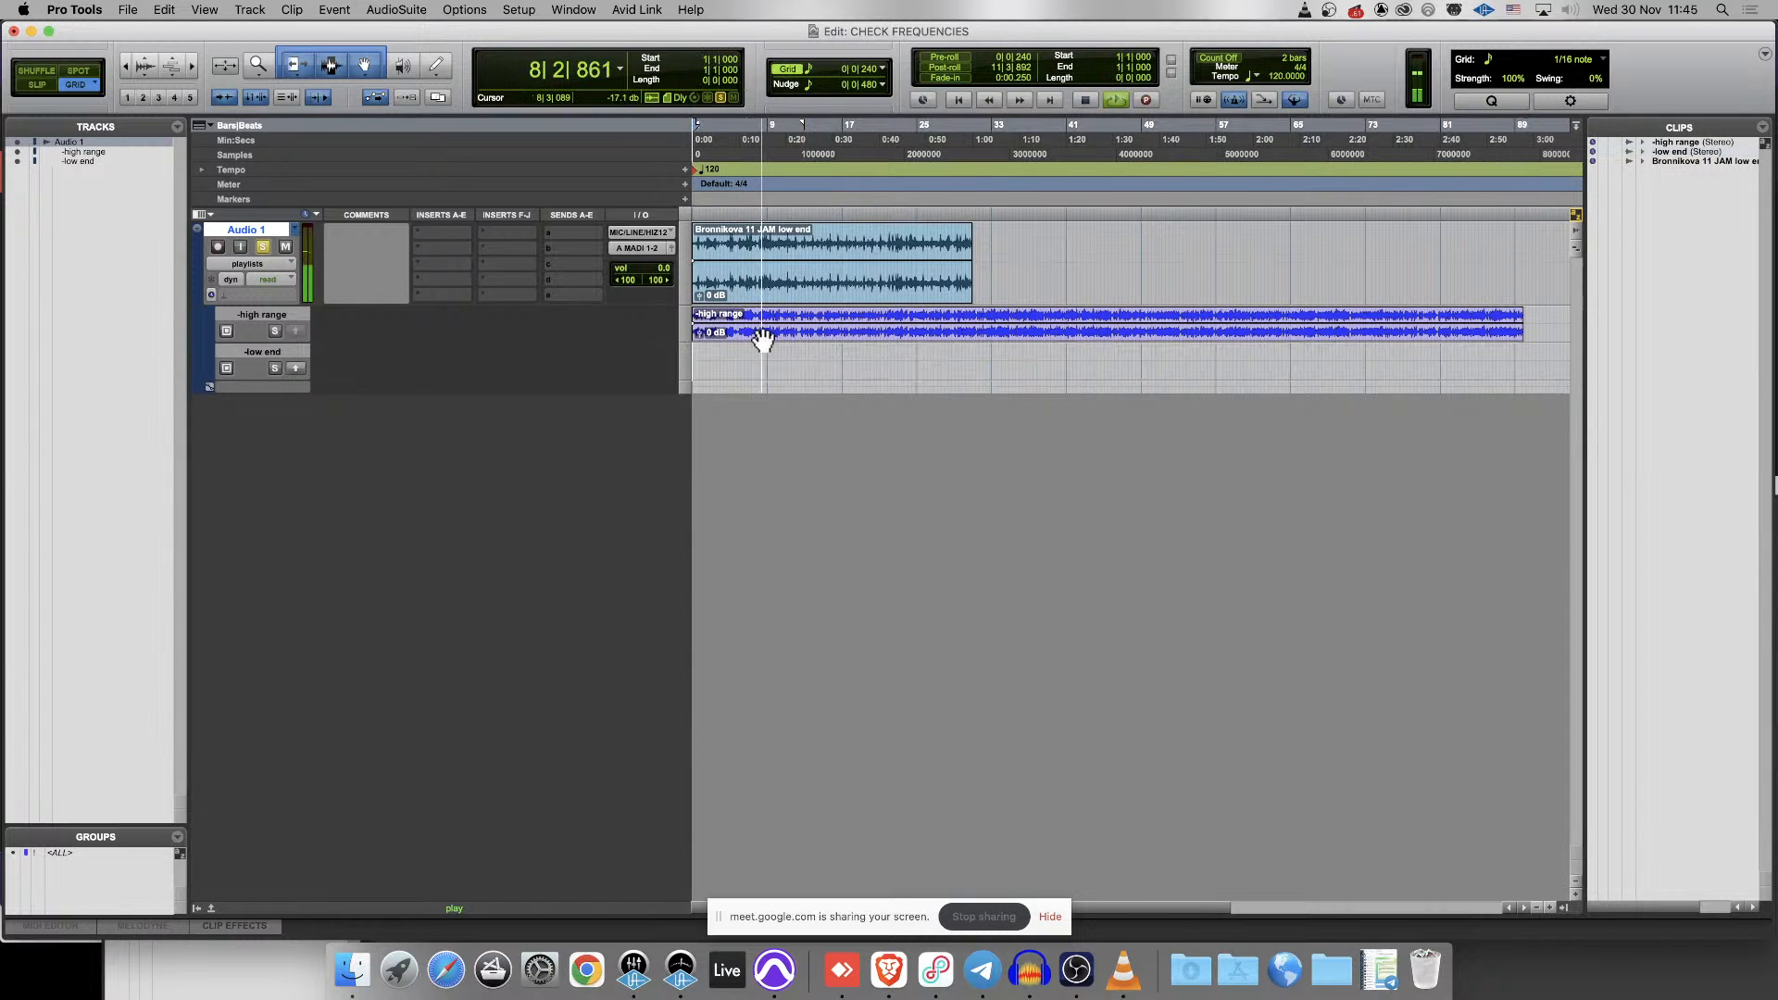
key("super+z")
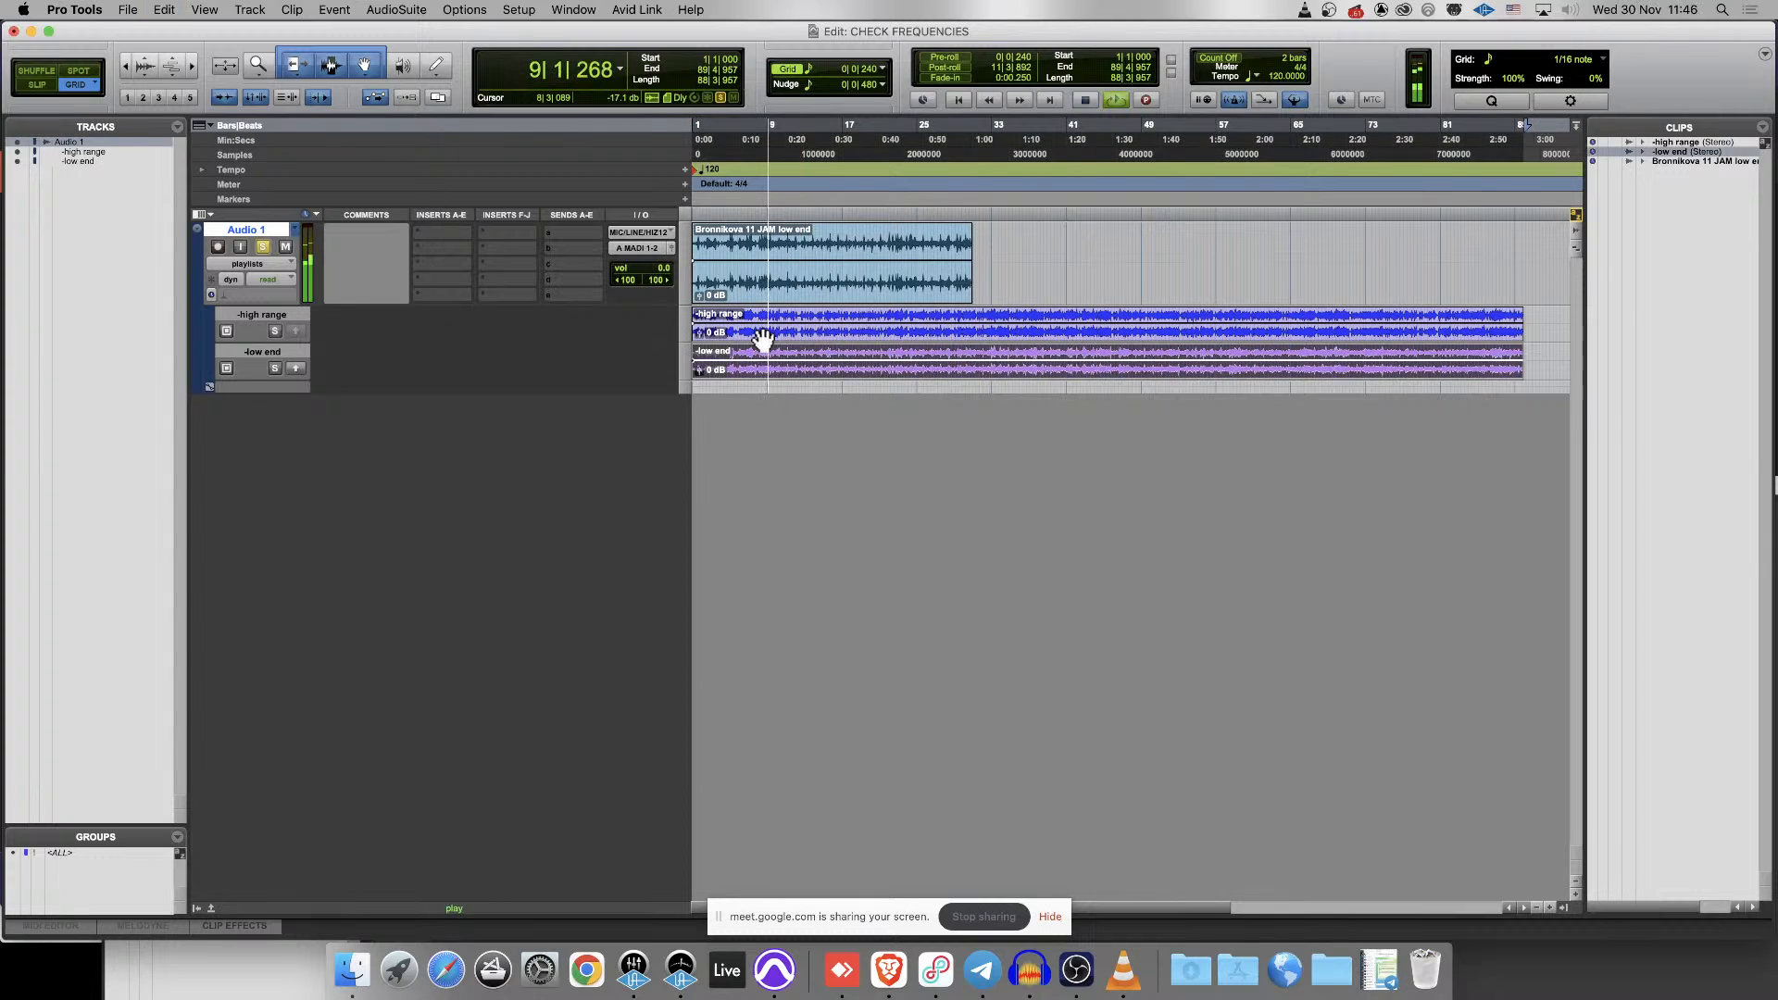
- Return to the homework folder in Finder and check the 12 mid low range, 13 high mid range and 11 low end files
left_click(759, 248)
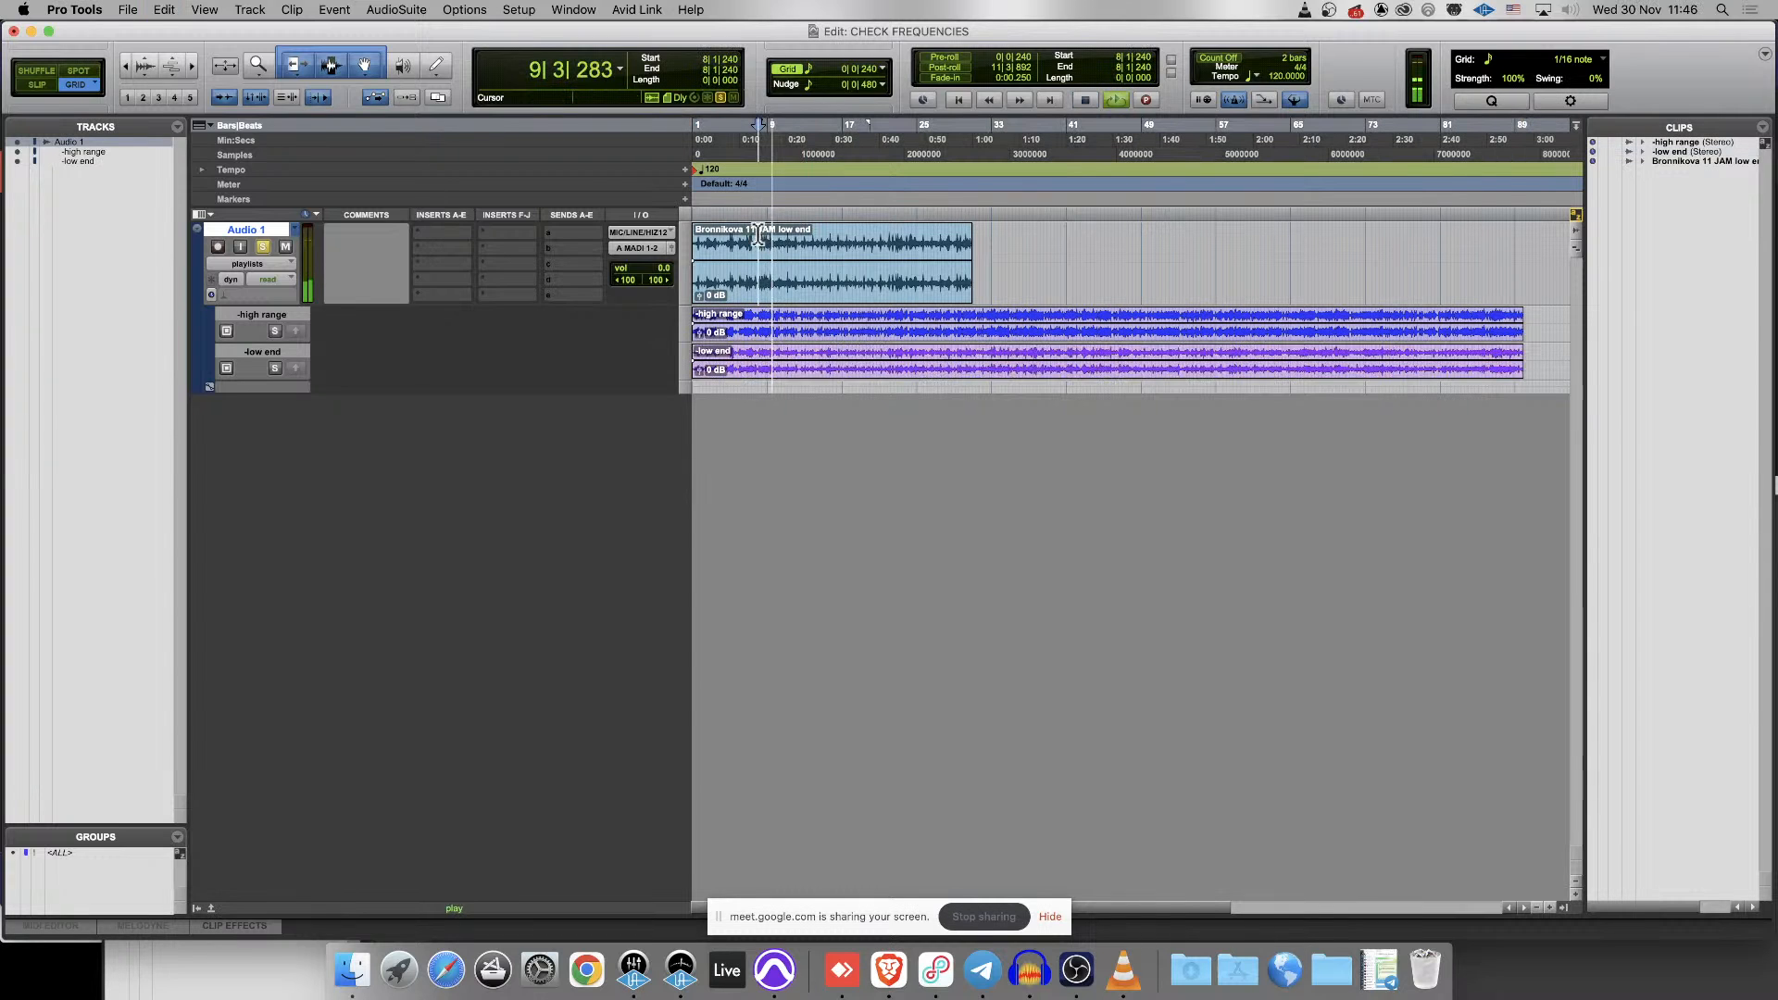
left_click(352, 970)
left_click(1125, 252)
left_click(815, 285)
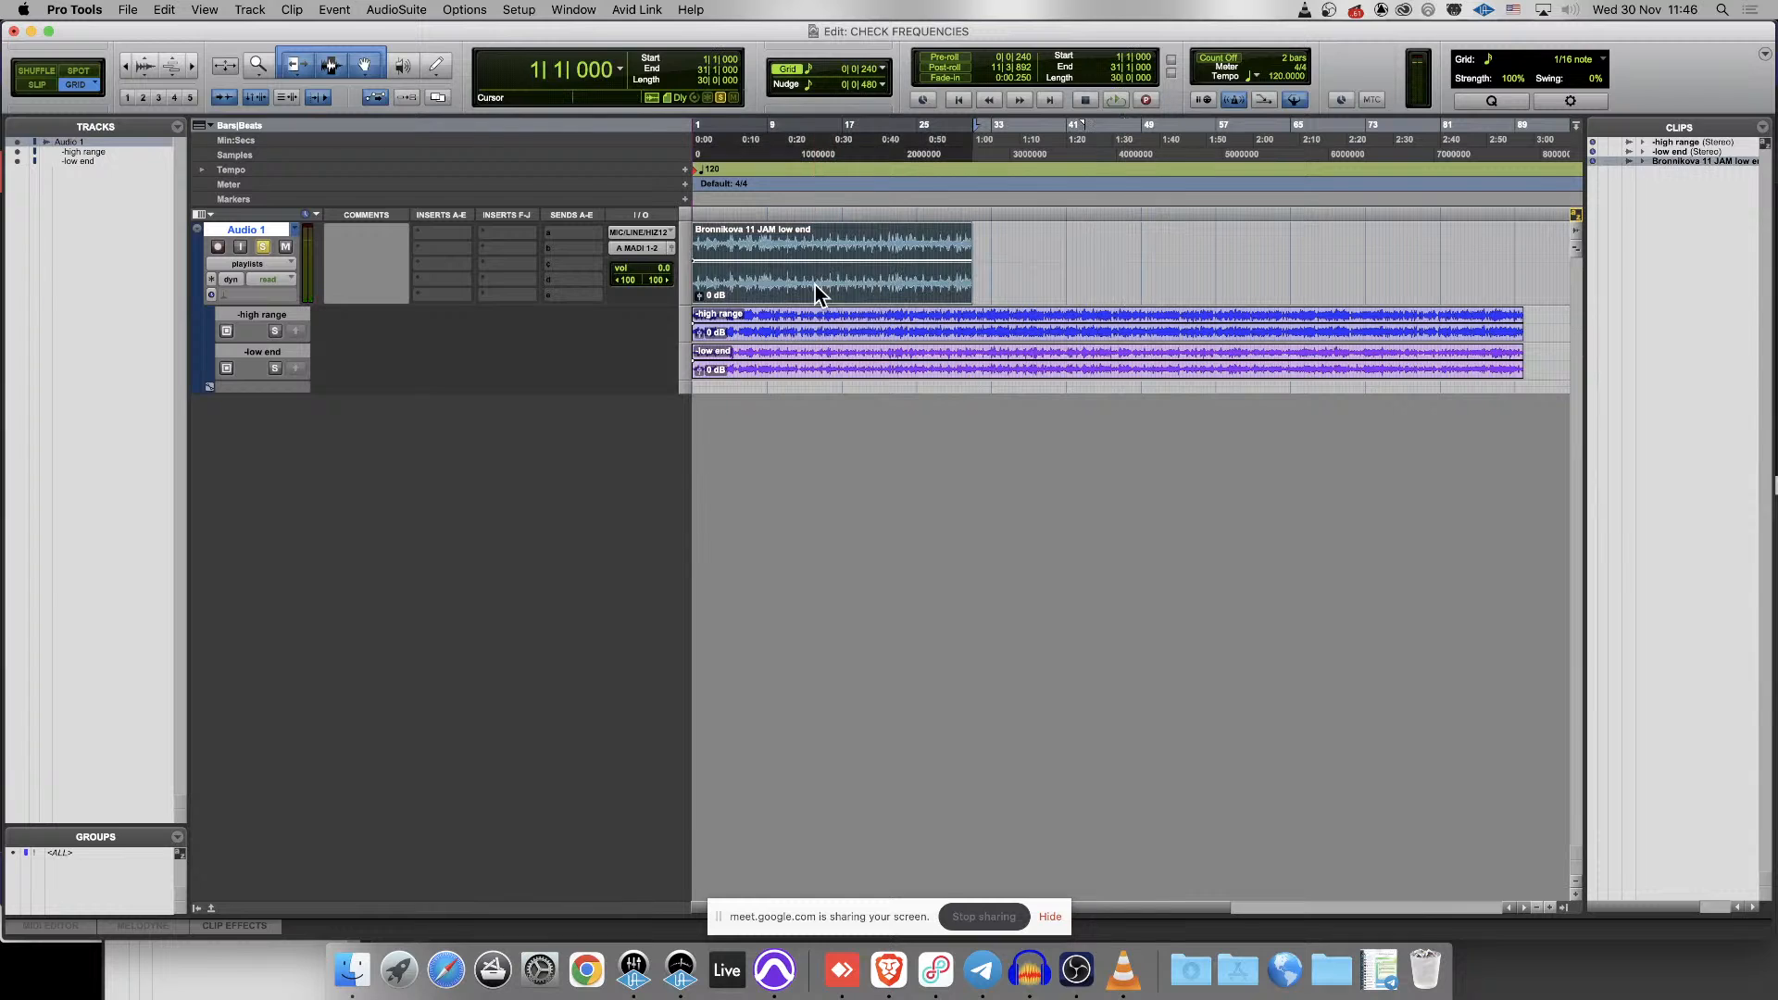
left_click(352, 968)
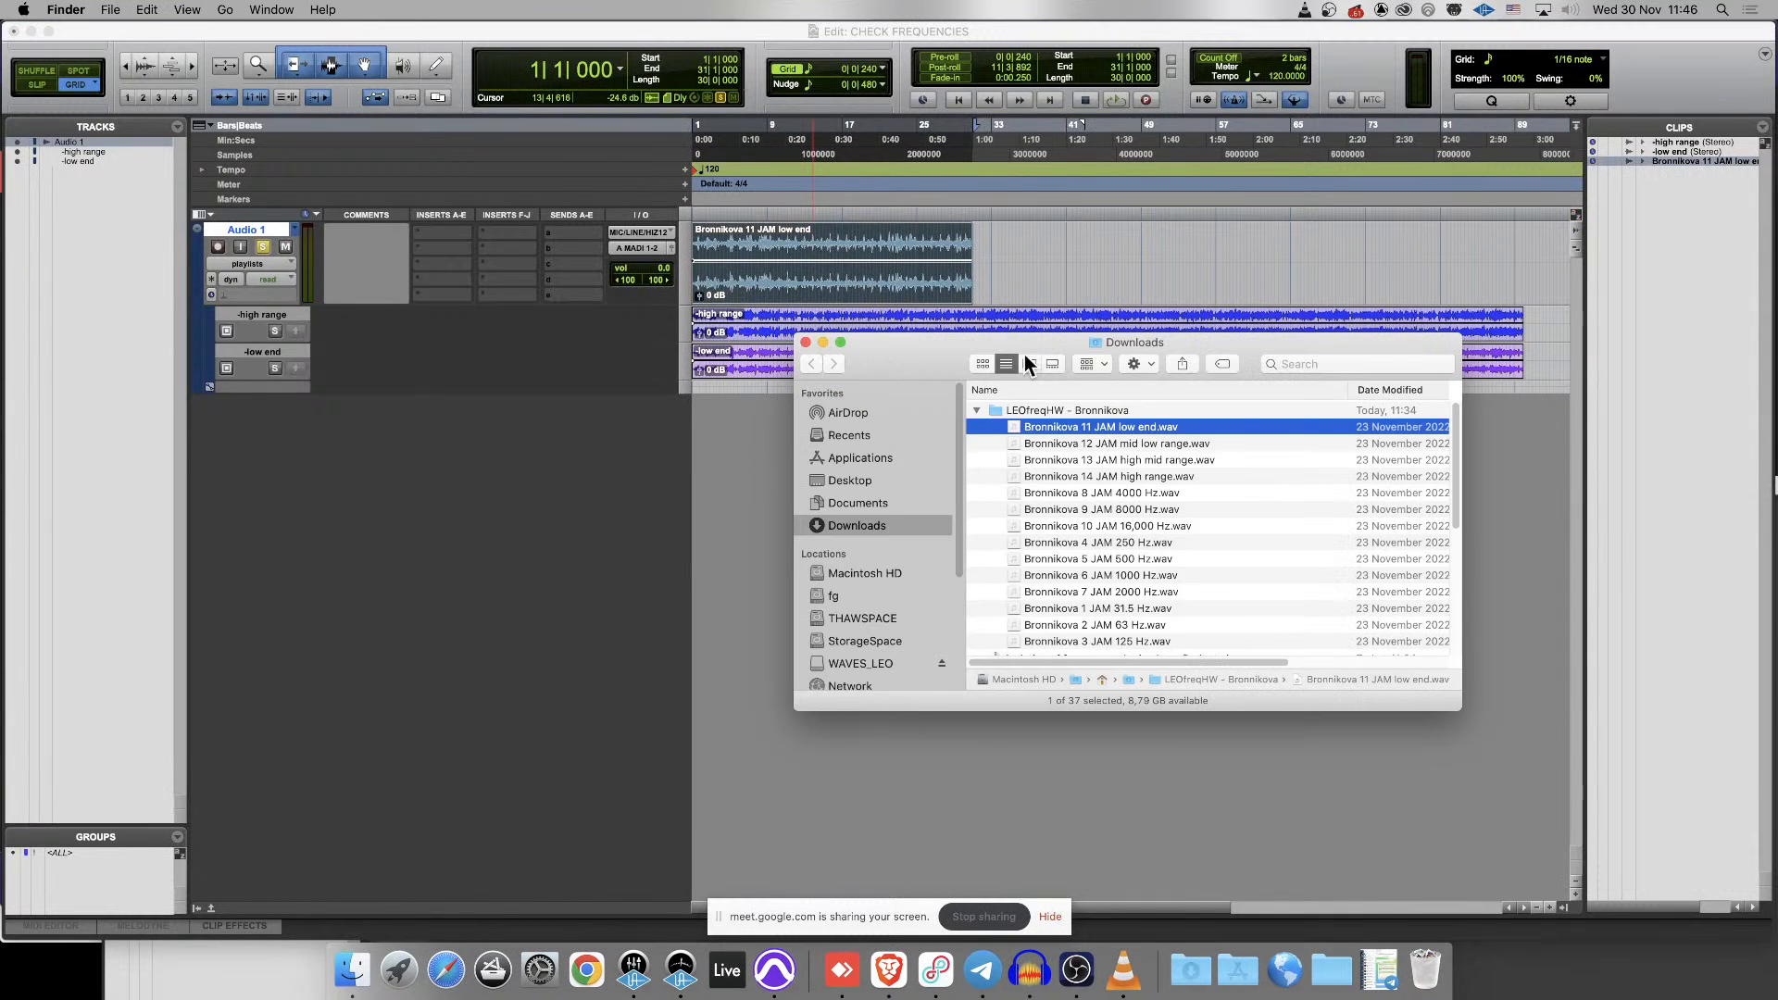
left_click(1107, 443)
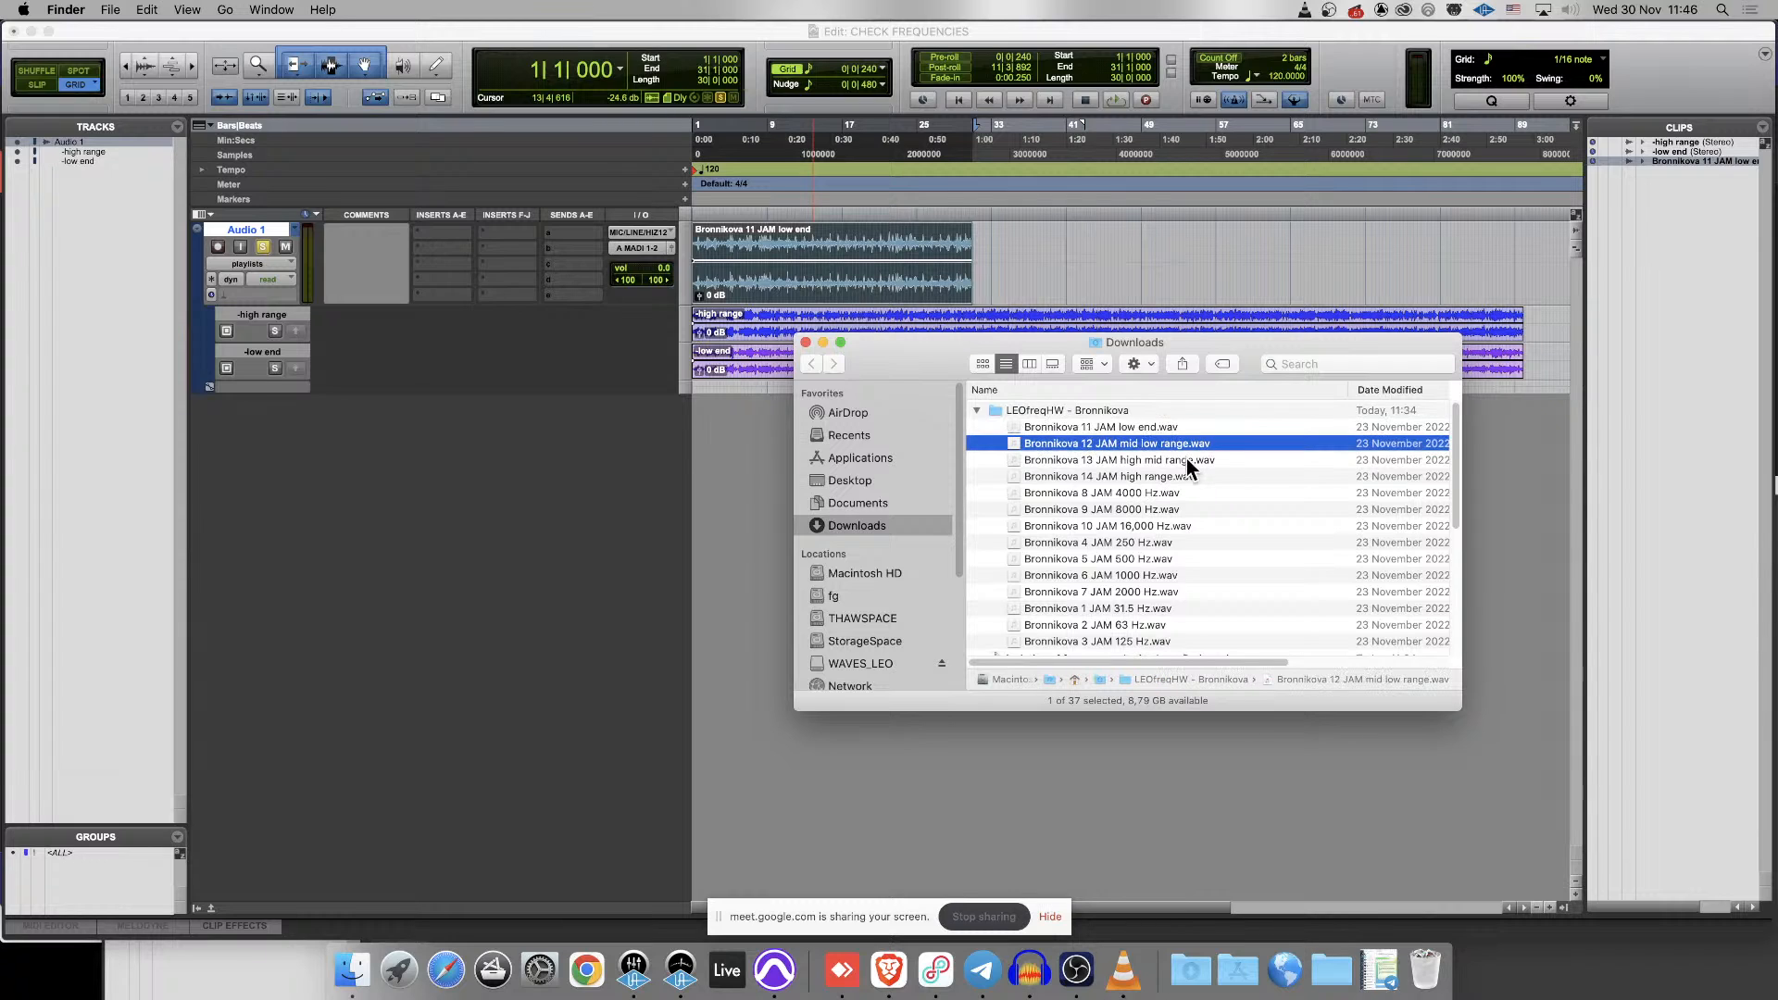
left_click(1174, 461)
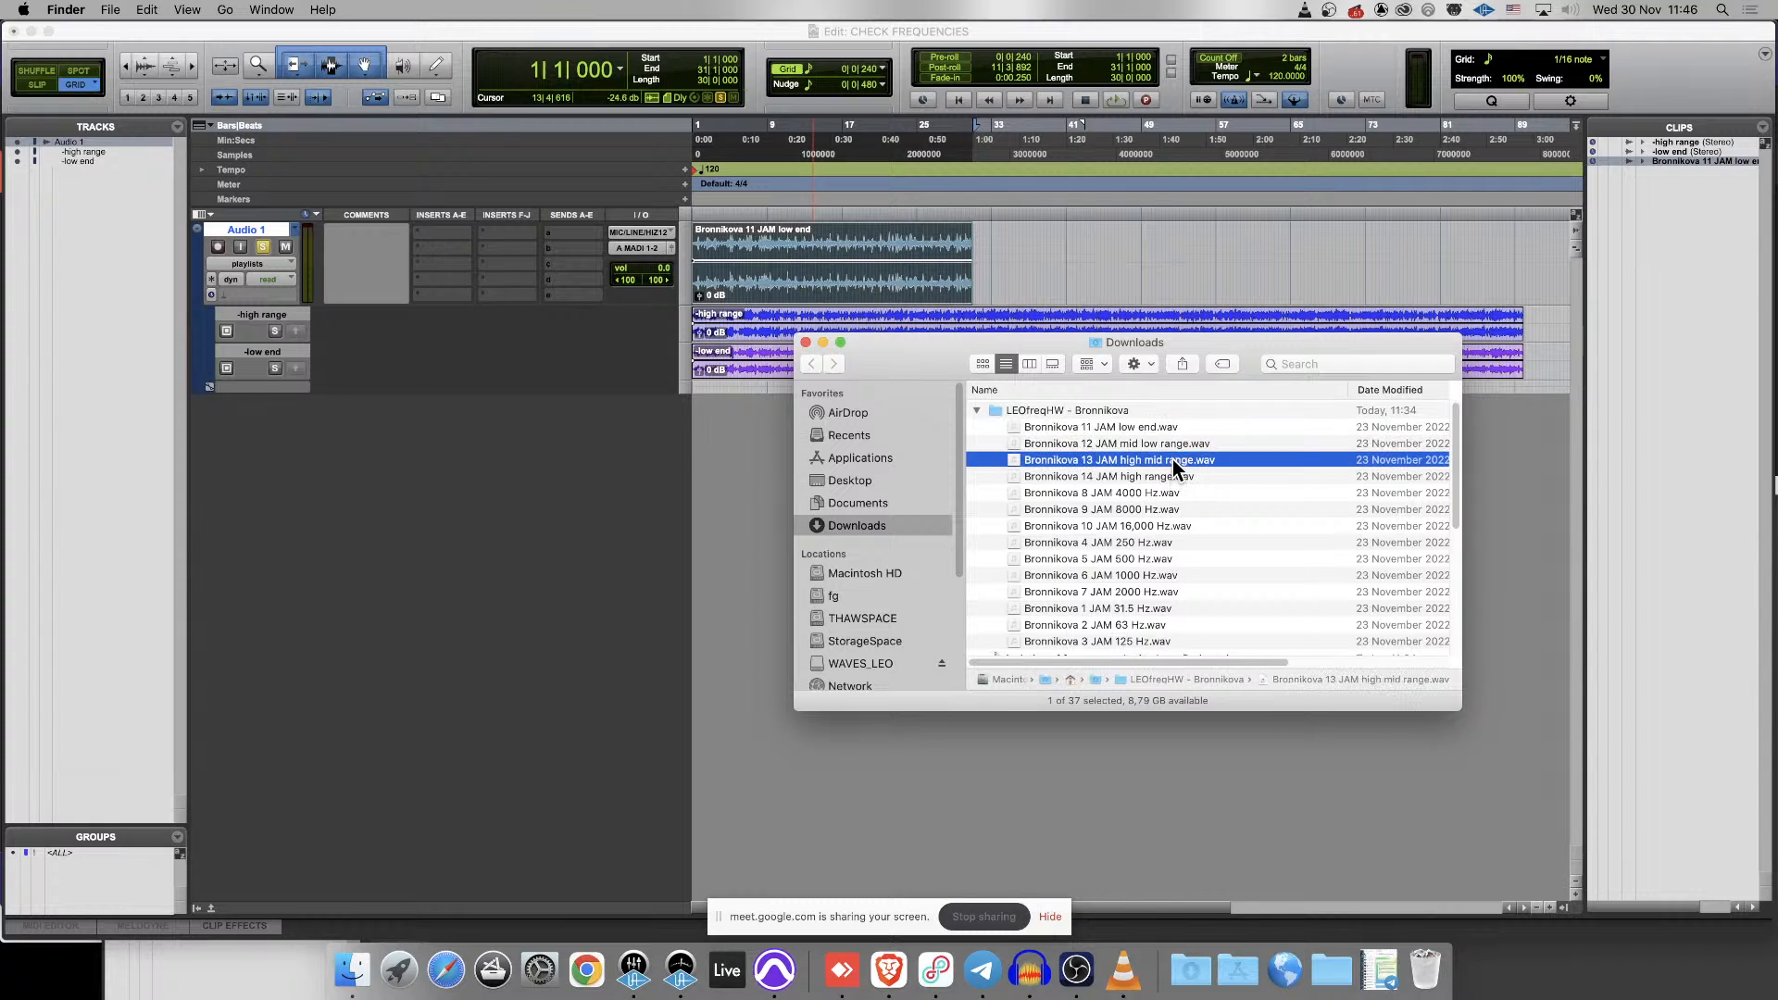
left_click(1142, 428)
- Switch back to Pro Tools and briefly play the 11 JAM low end clip from late in bar 7
left_click(754, 241)
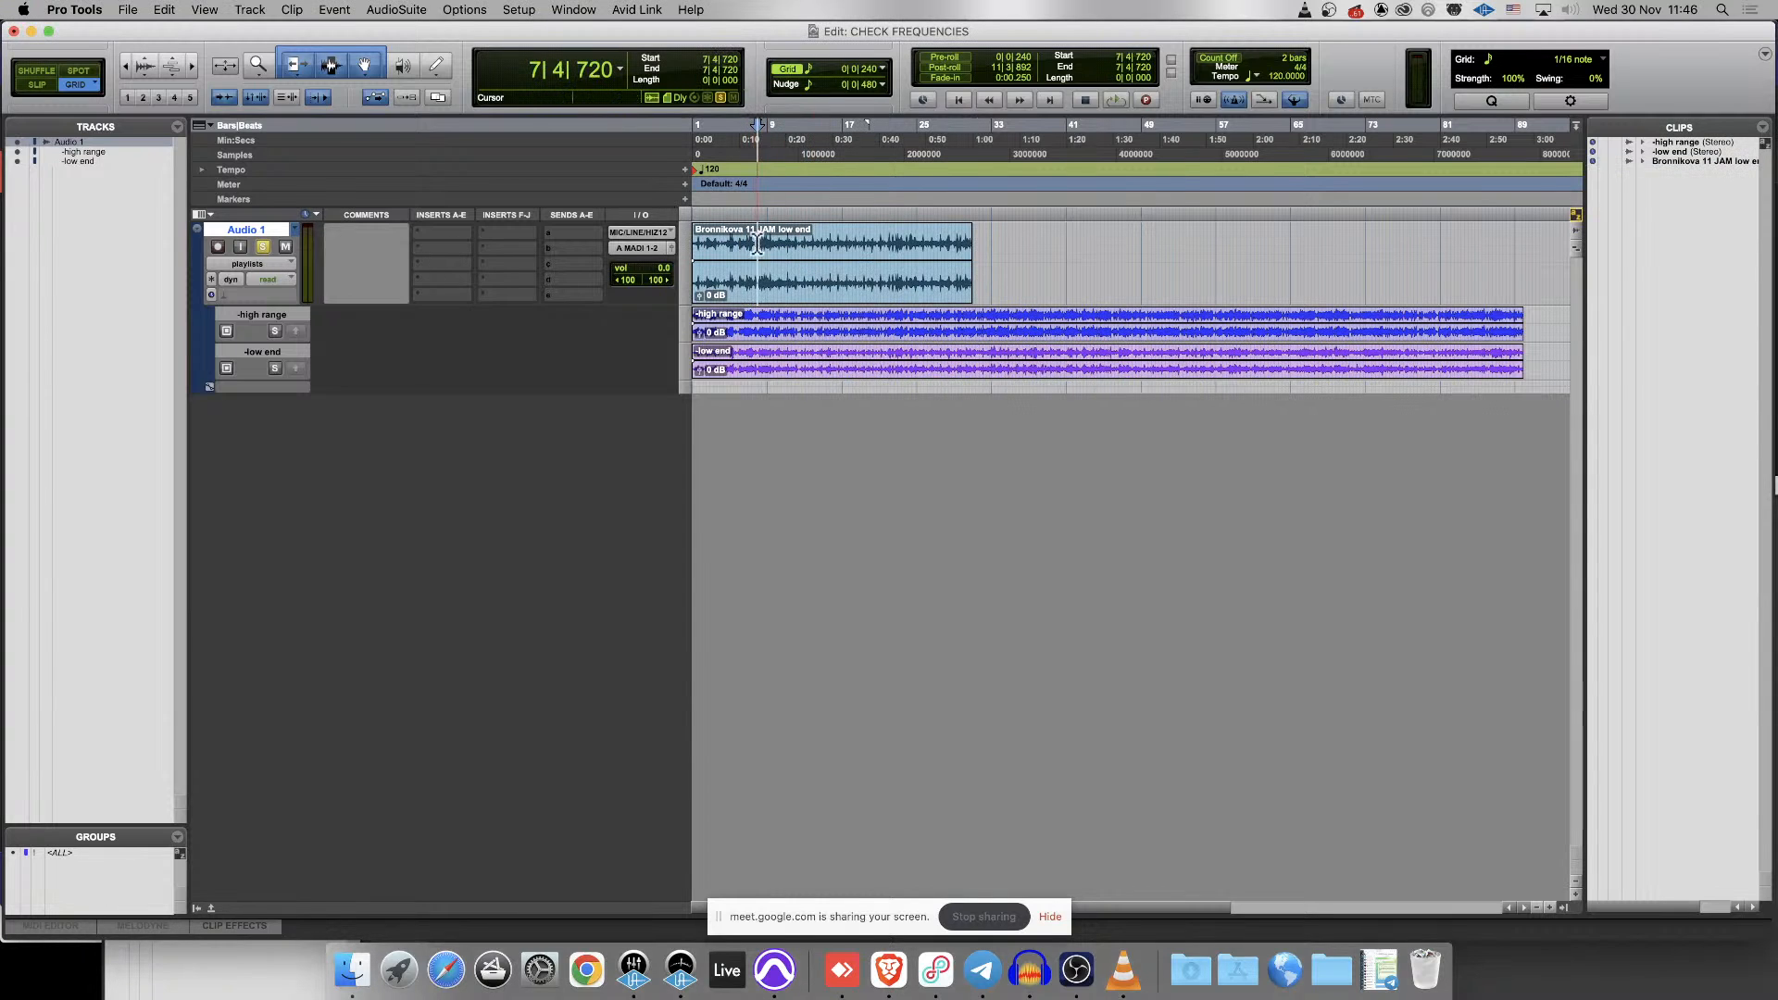
key("space")
key("space")
- Insert FabFilter Pro-Q 3 (stereo) on Audio 1, play the clip through its analyzer, and move the plug-in window clear of the track
left_click(422, 231)
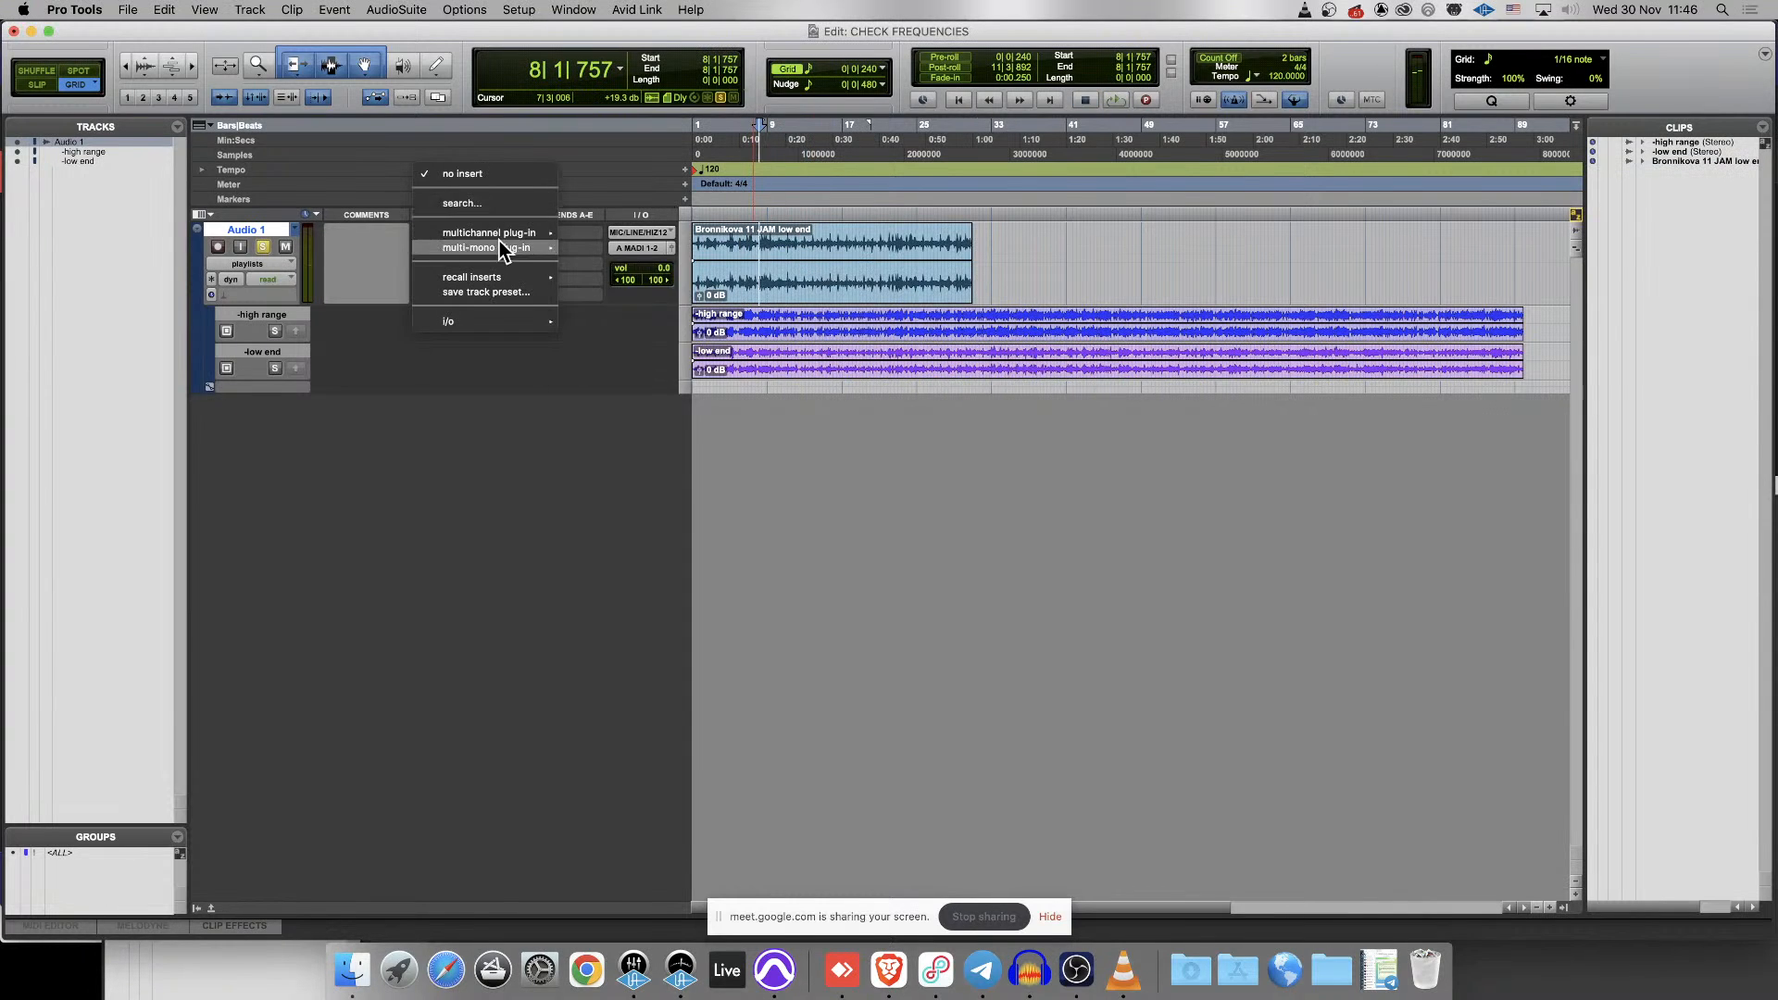
mouse_move(500, 233)
mouse_move(621, 239)
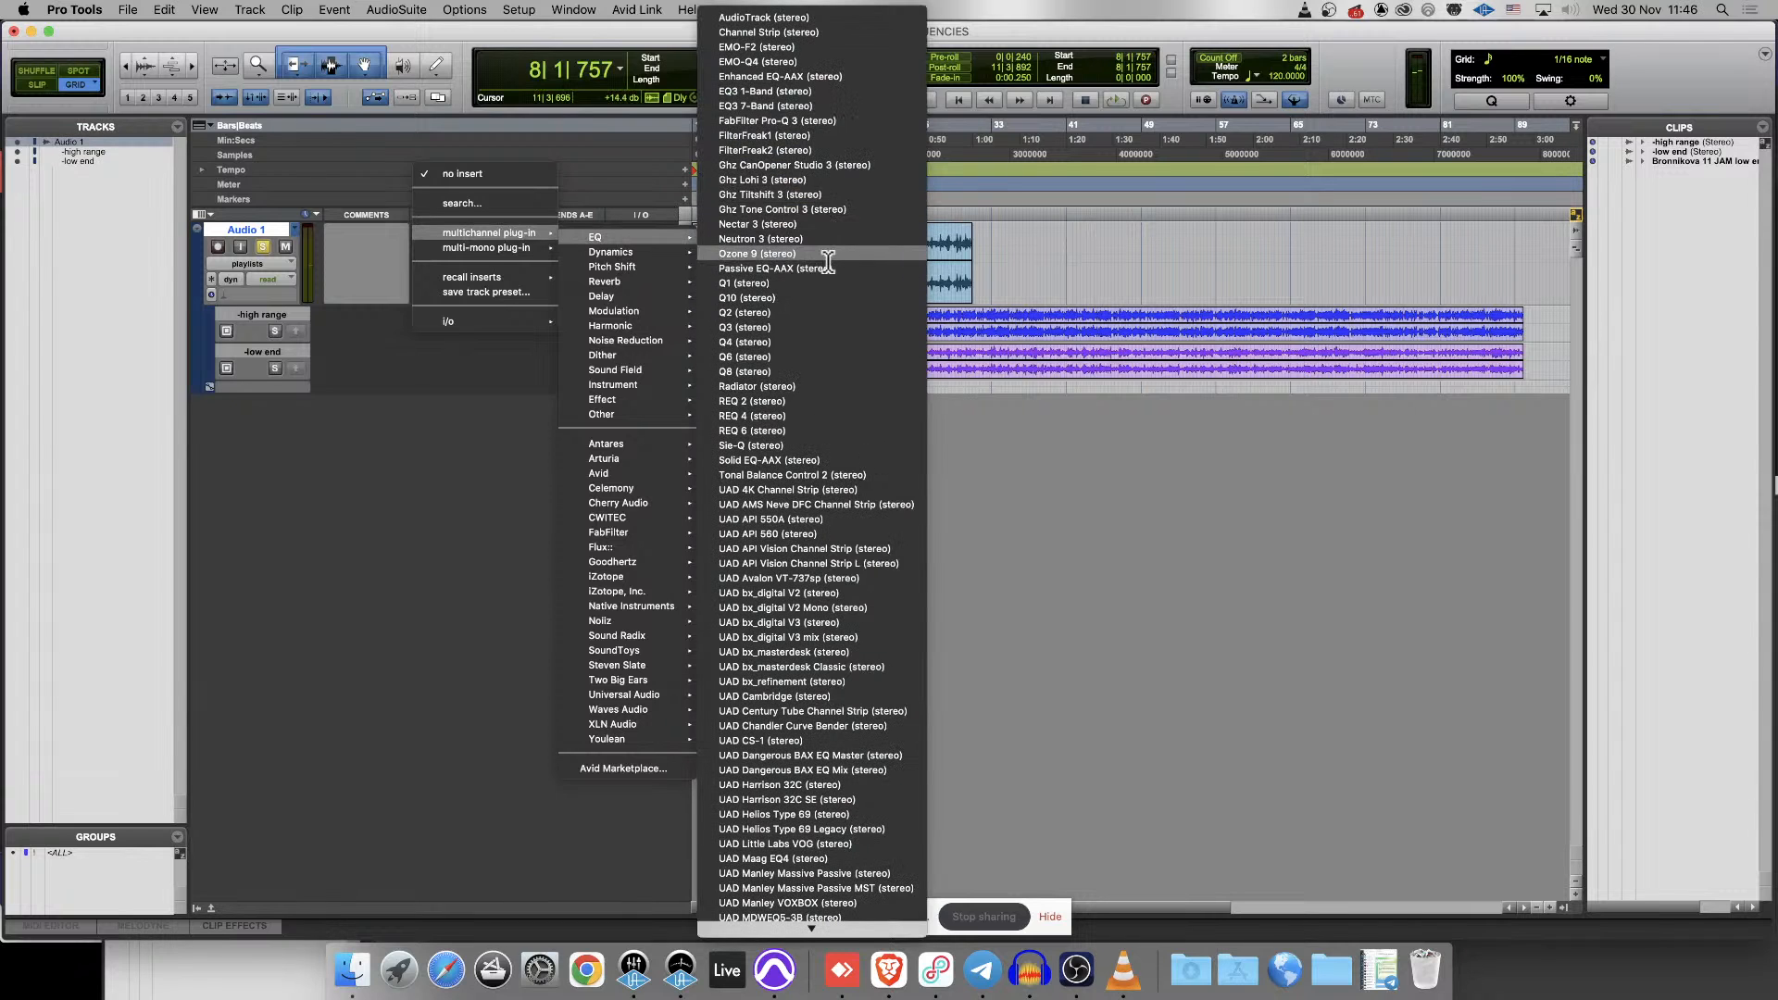
left_click(808, 122)
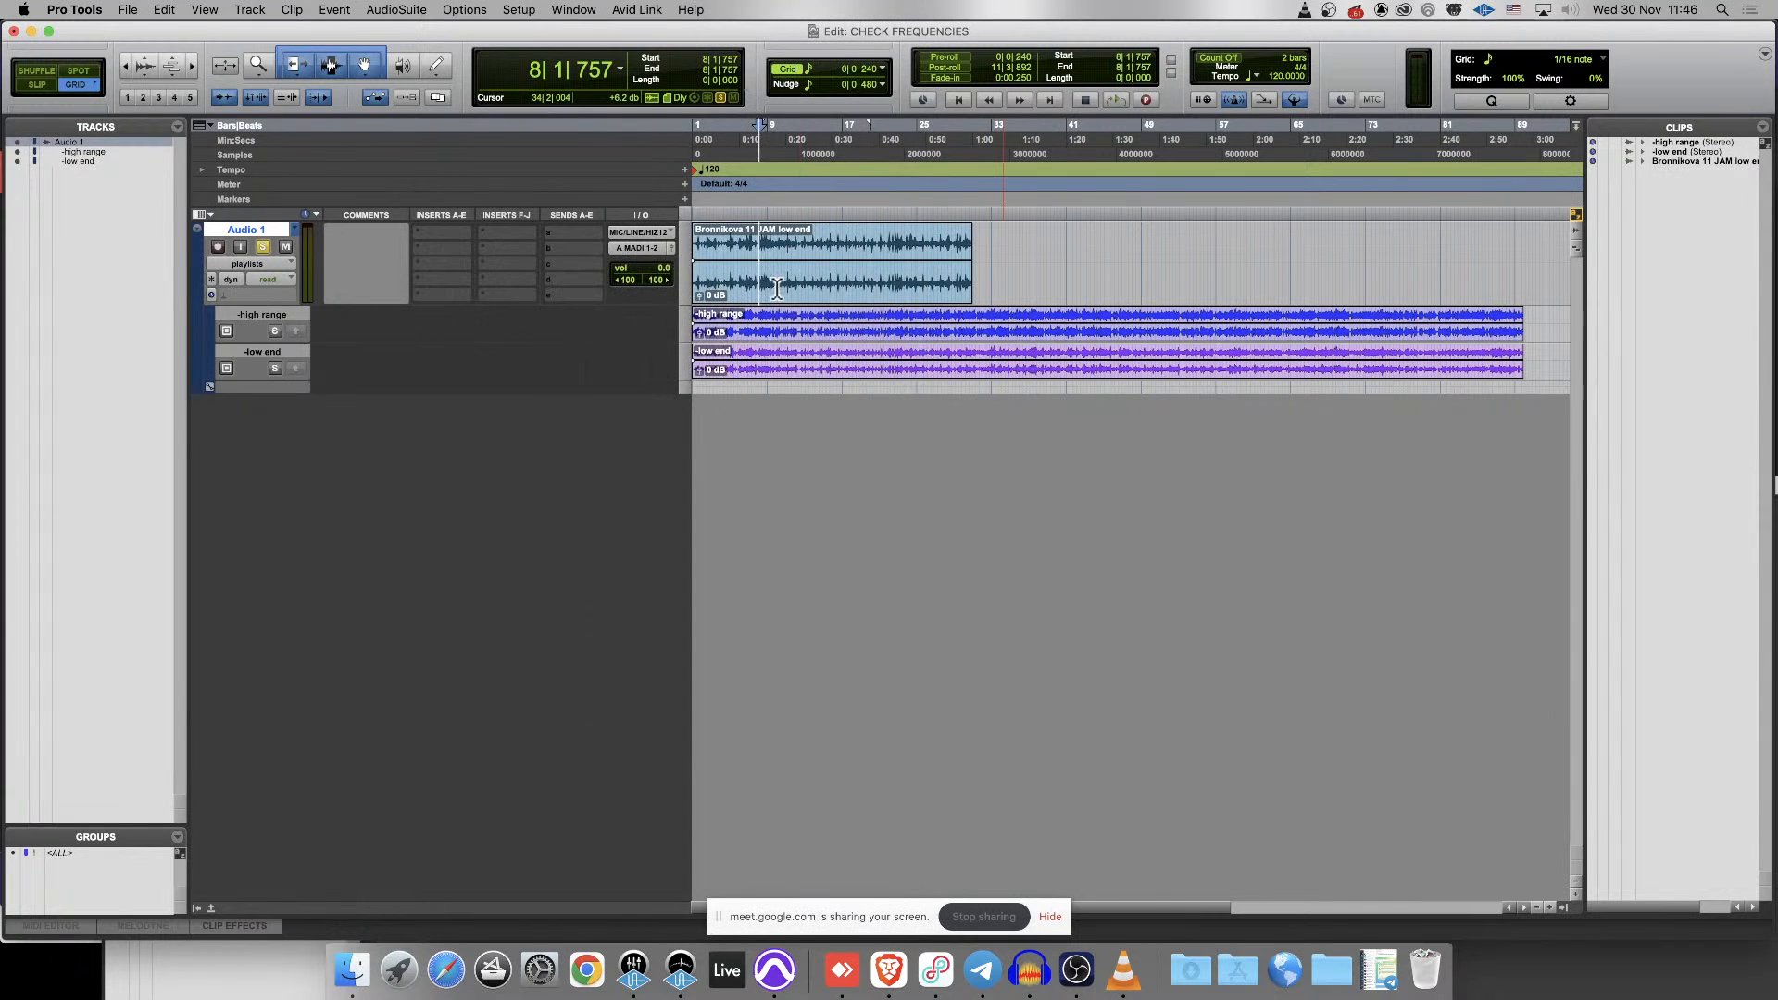
key("space")
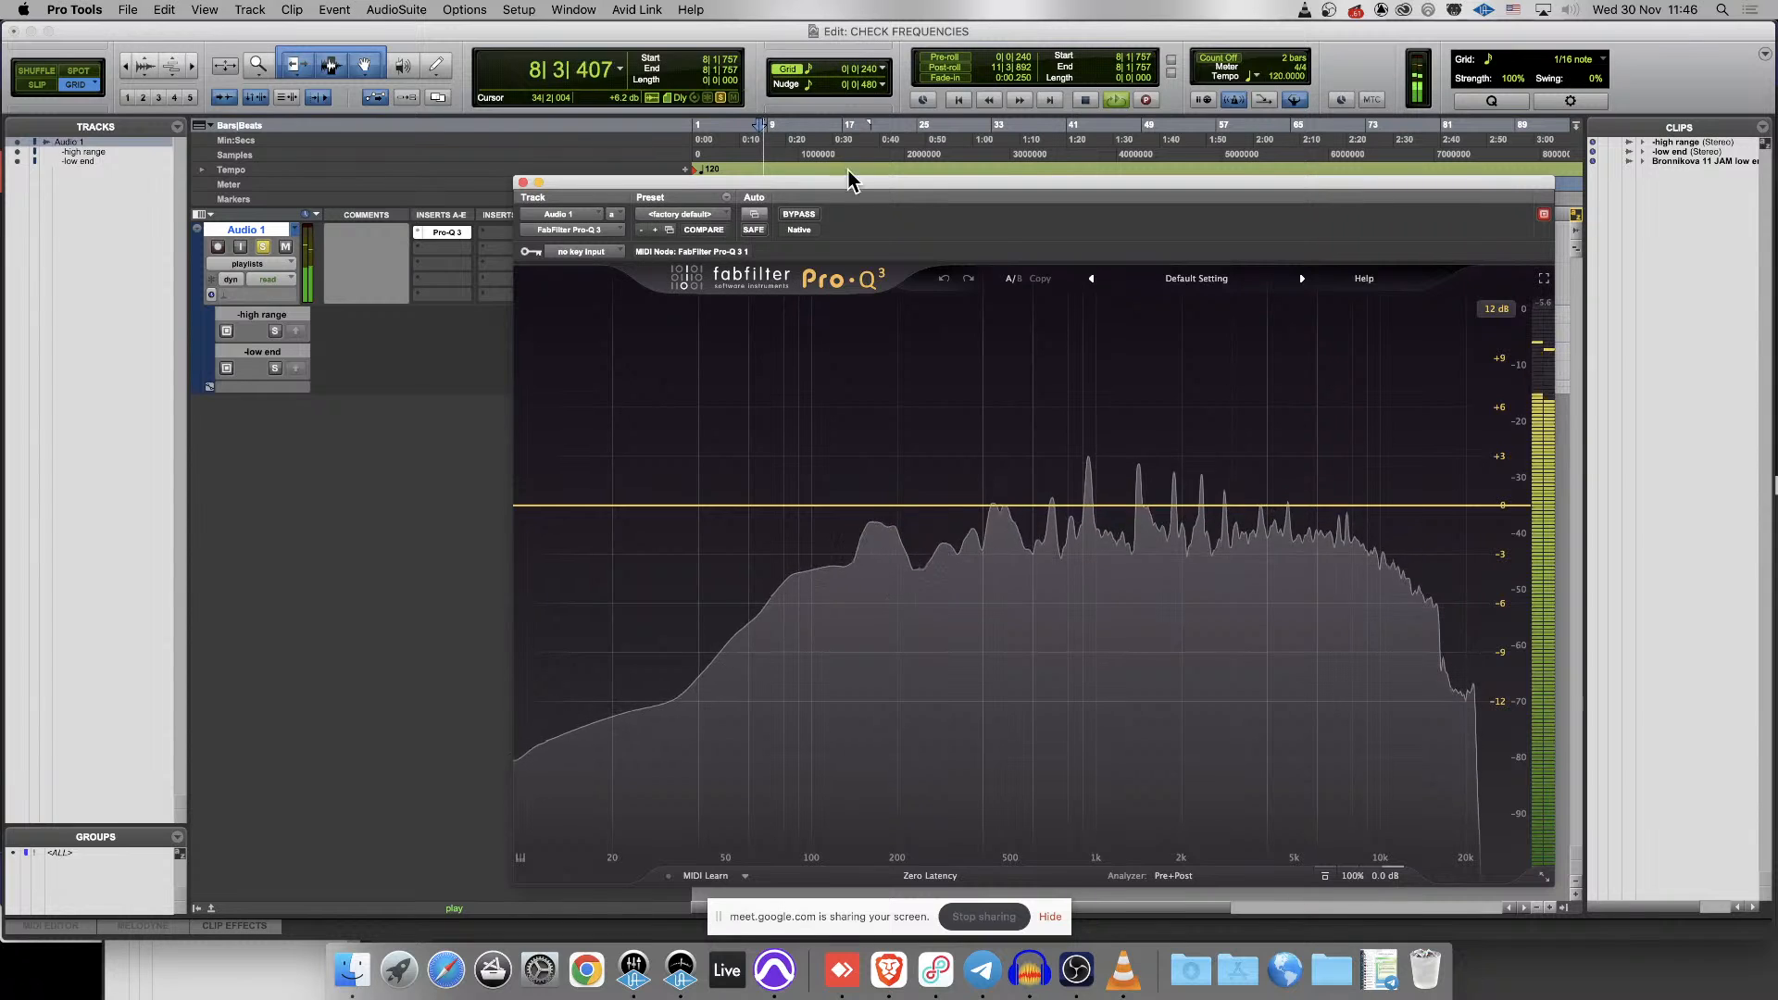
left_click_drag(861, 195, 901, 362)
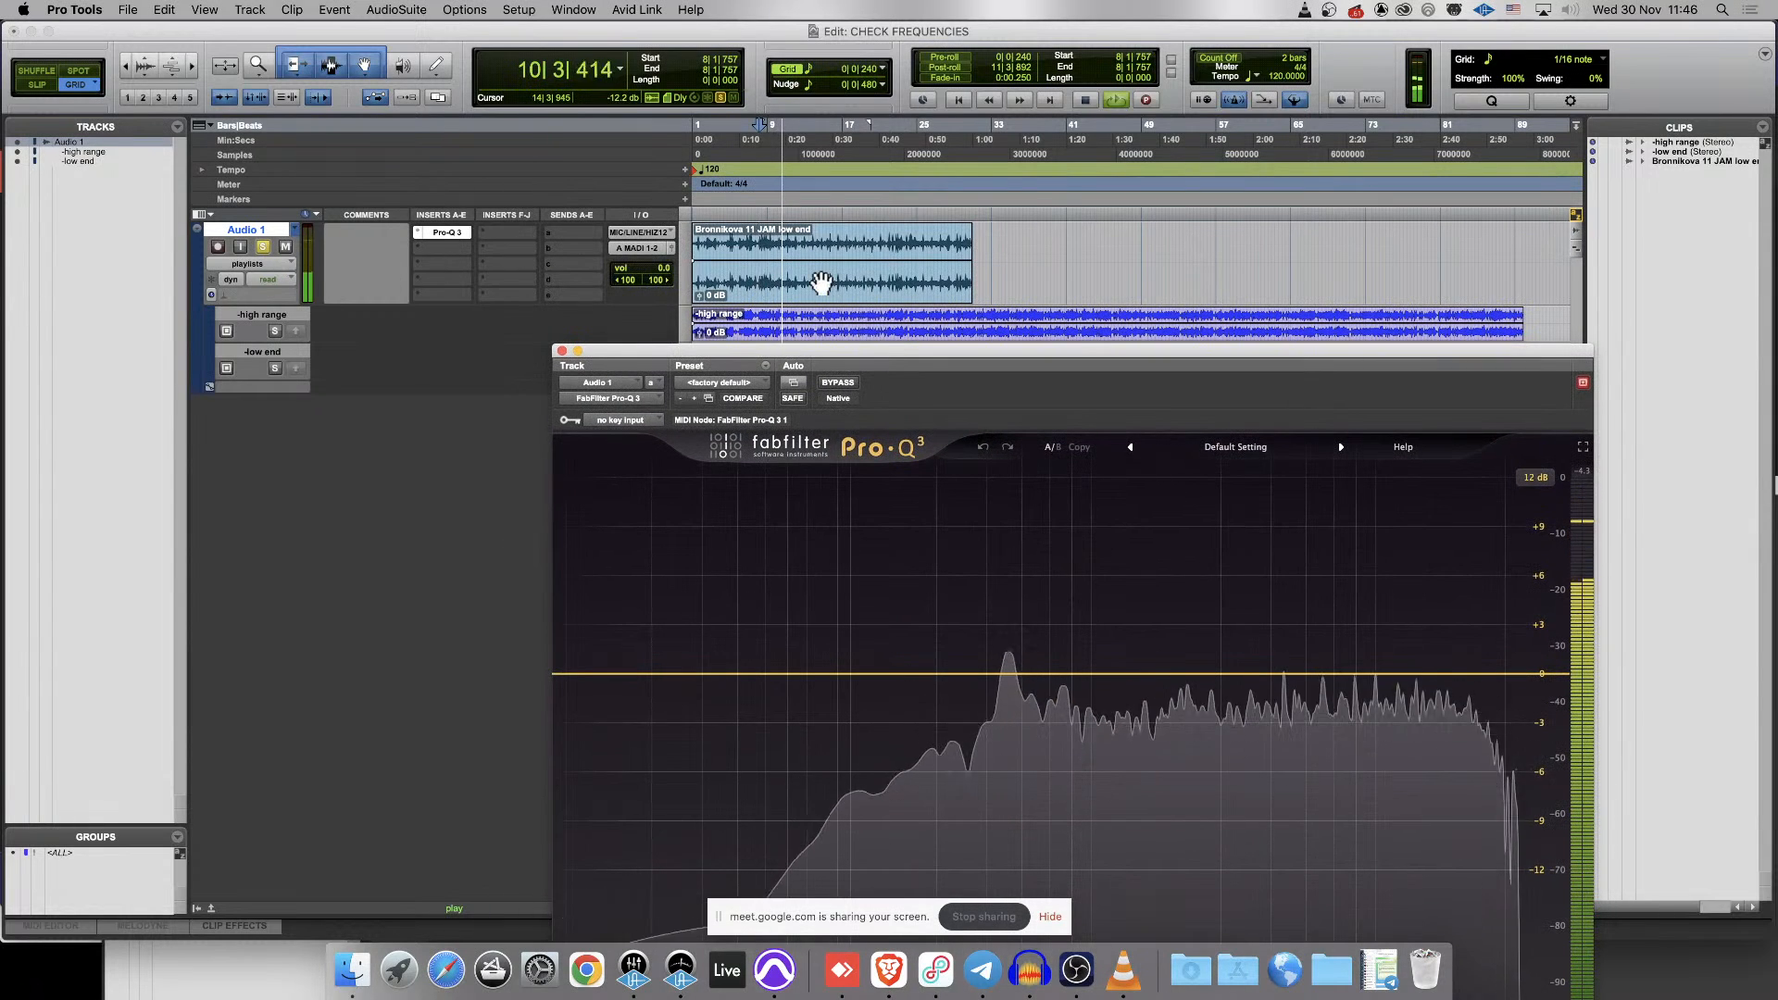
- Import the 14 JAM high range WAV from Finder onto Audio 1 at 40|2|240, and move the Pro-Q 3 window clear of the clips
left_click(292, 968)
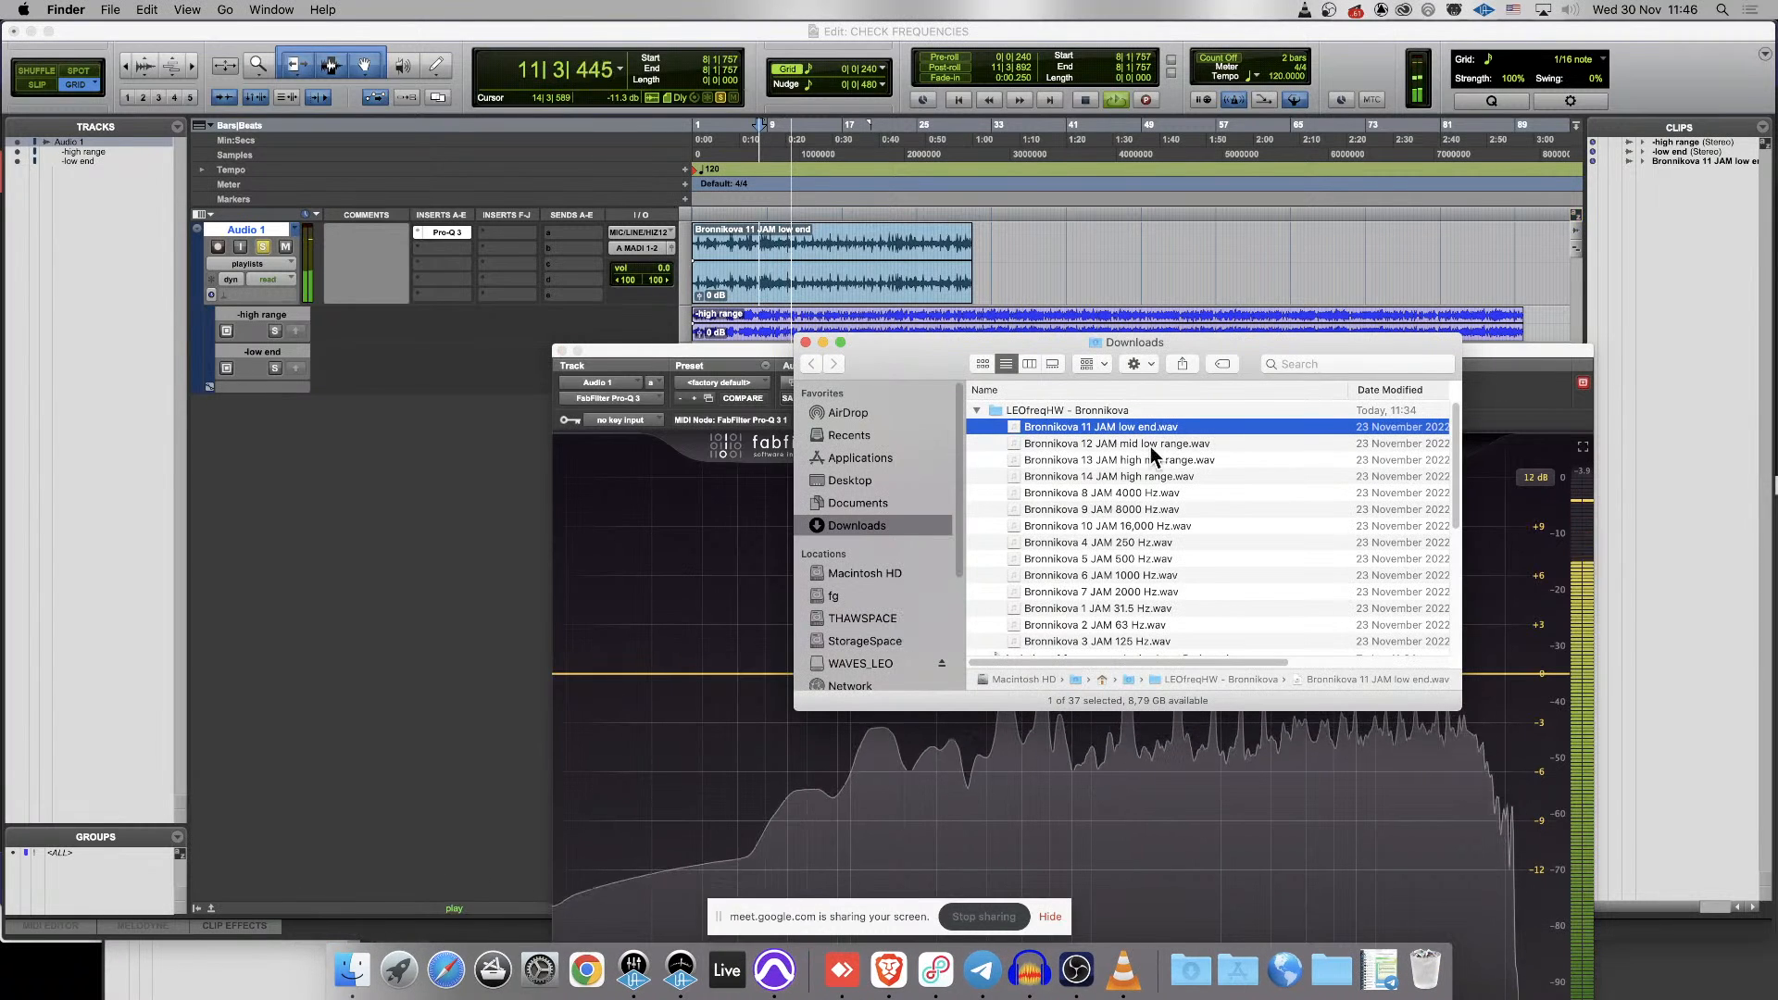
left_click_drag(1101, 478, 1065, 267)
key("super+bracketleft")
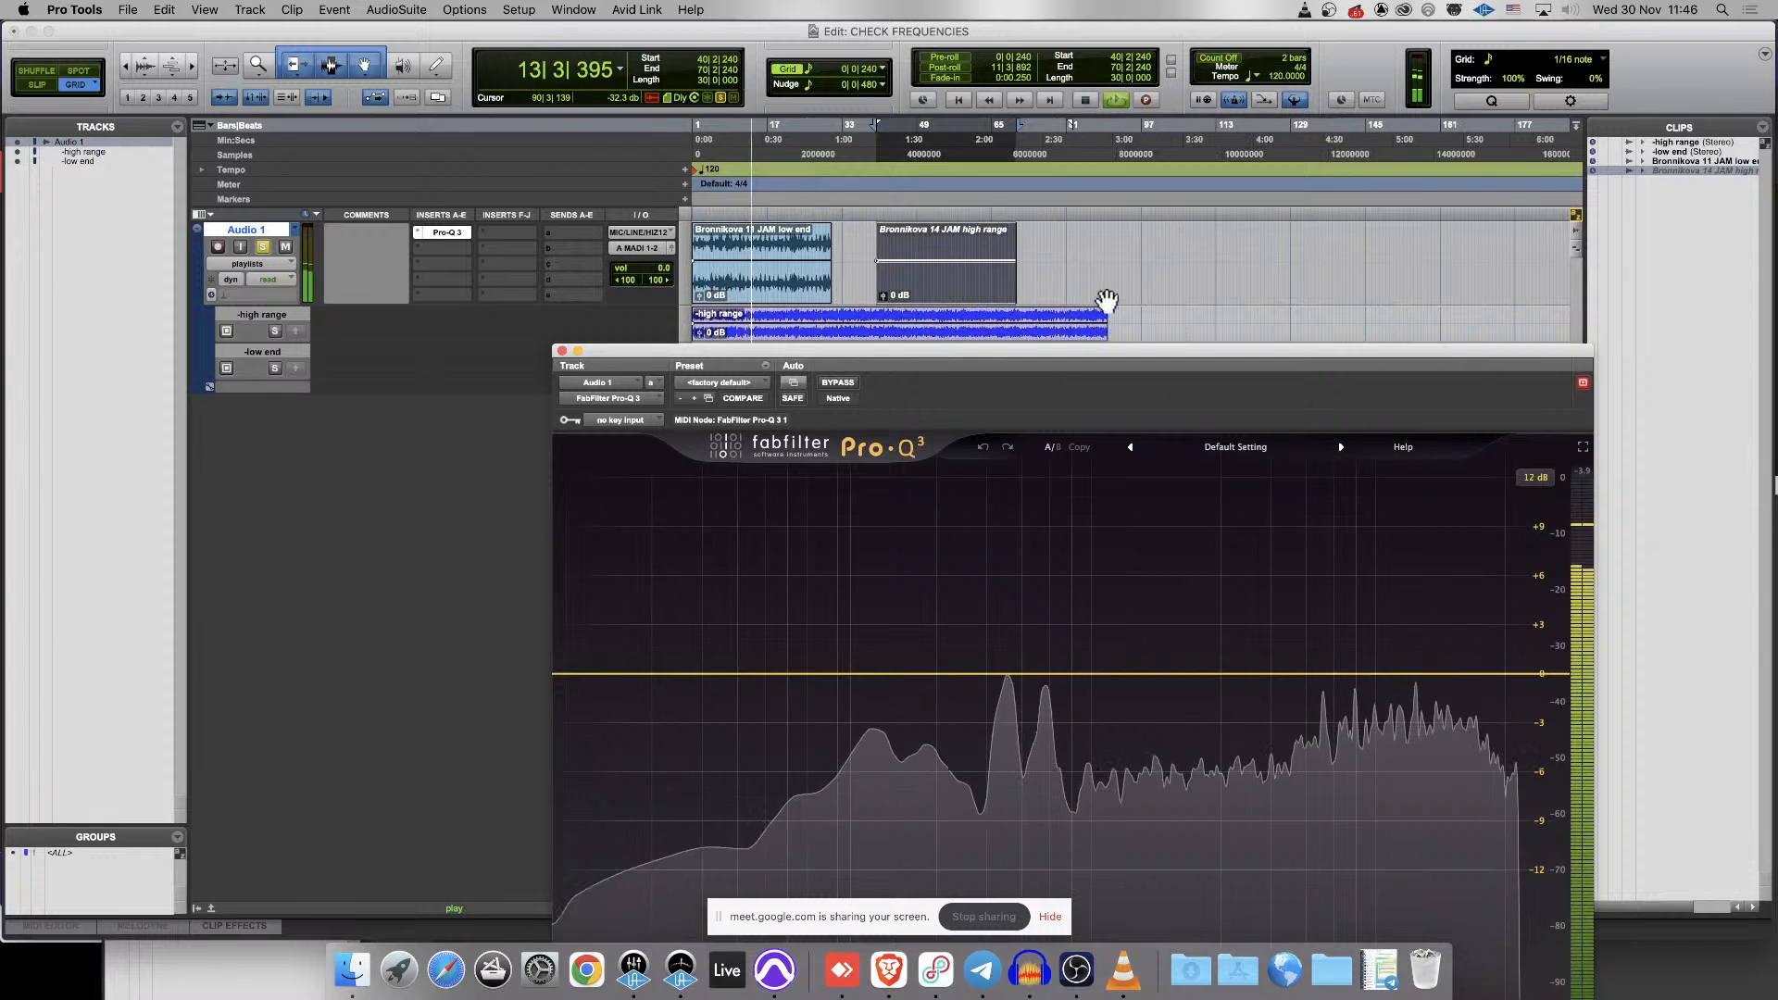
left_click_drag(794, 361, 824, 604)
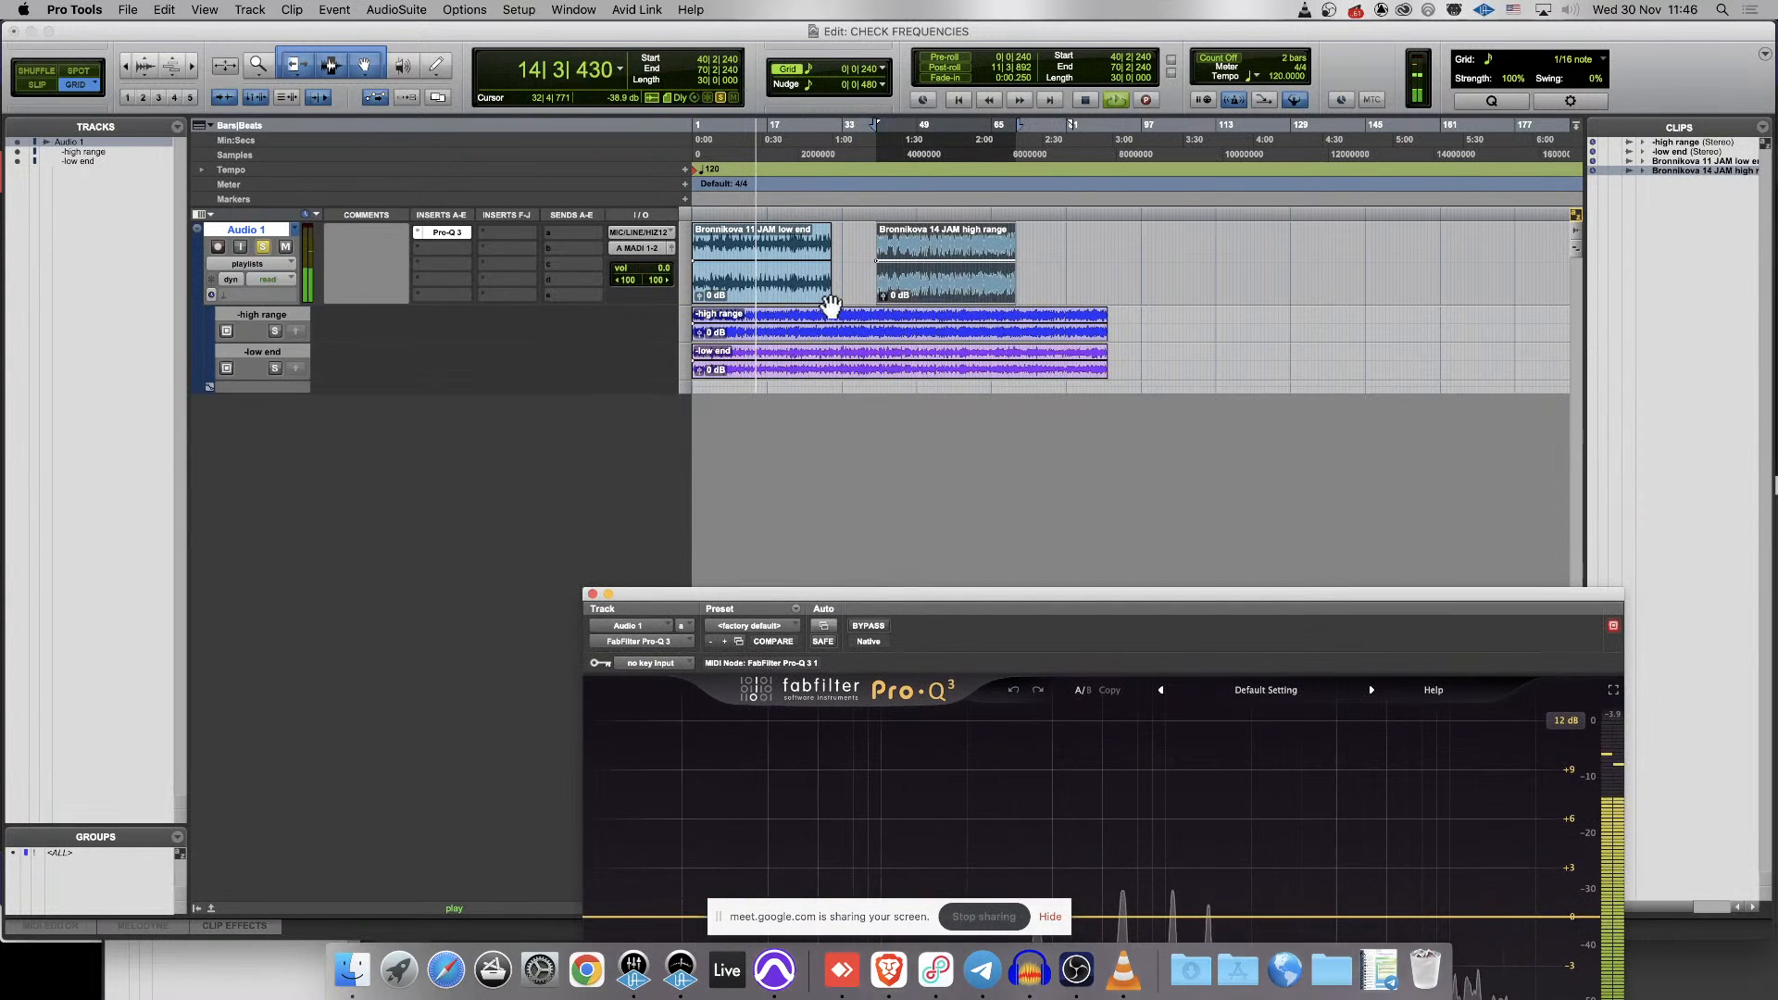
- Stop playback and duplicate the Audio 1 track together with its clips, alternate playlists and Pro-Q 3 insert
key("space")
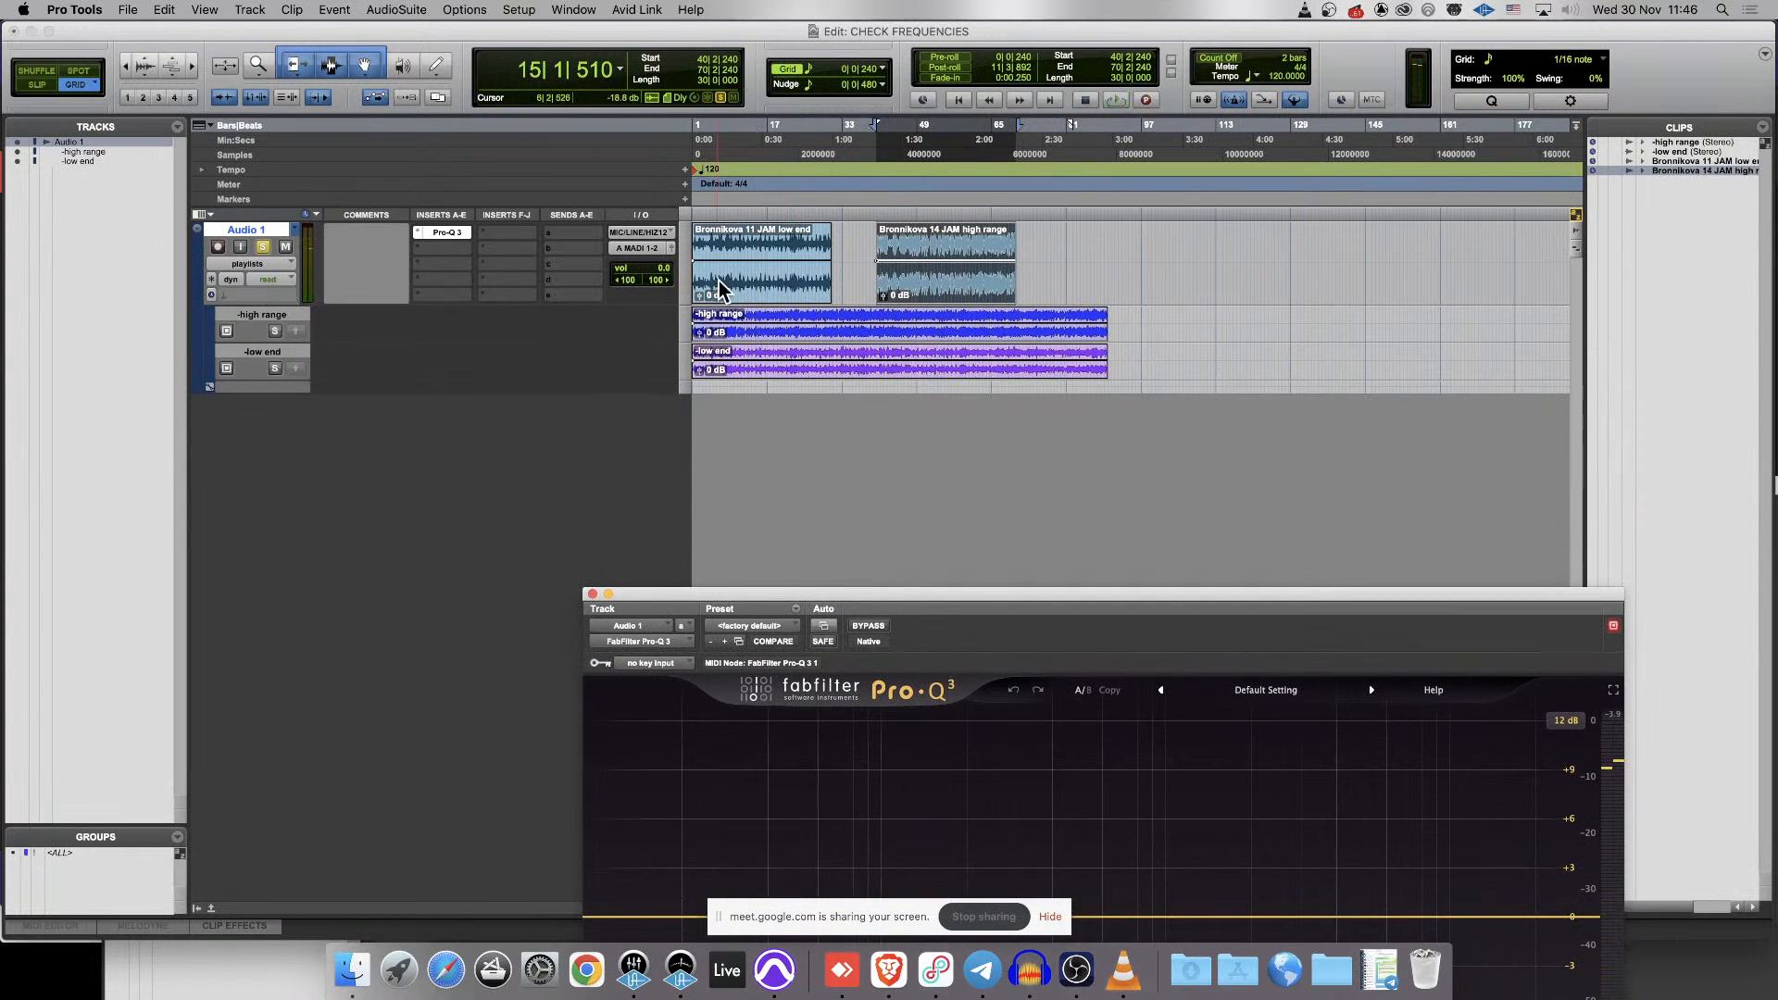
left_click(261, 262)
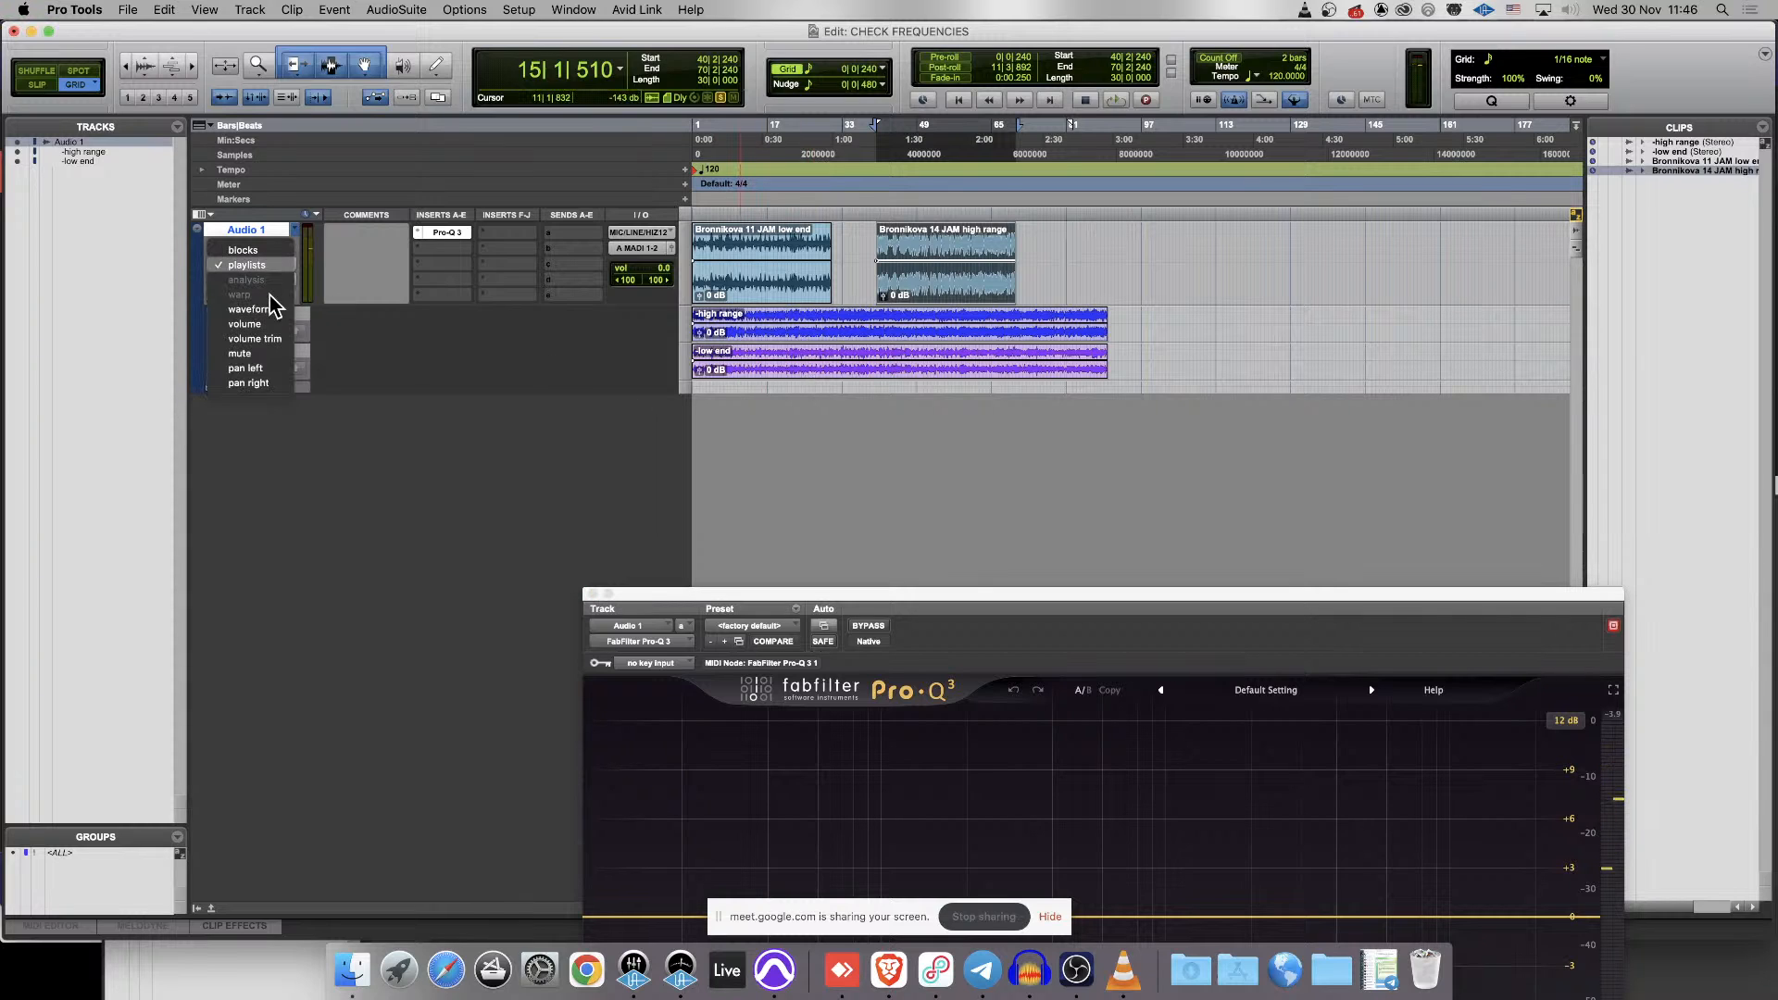
left_click(391, 218)
right_click(250, 225)
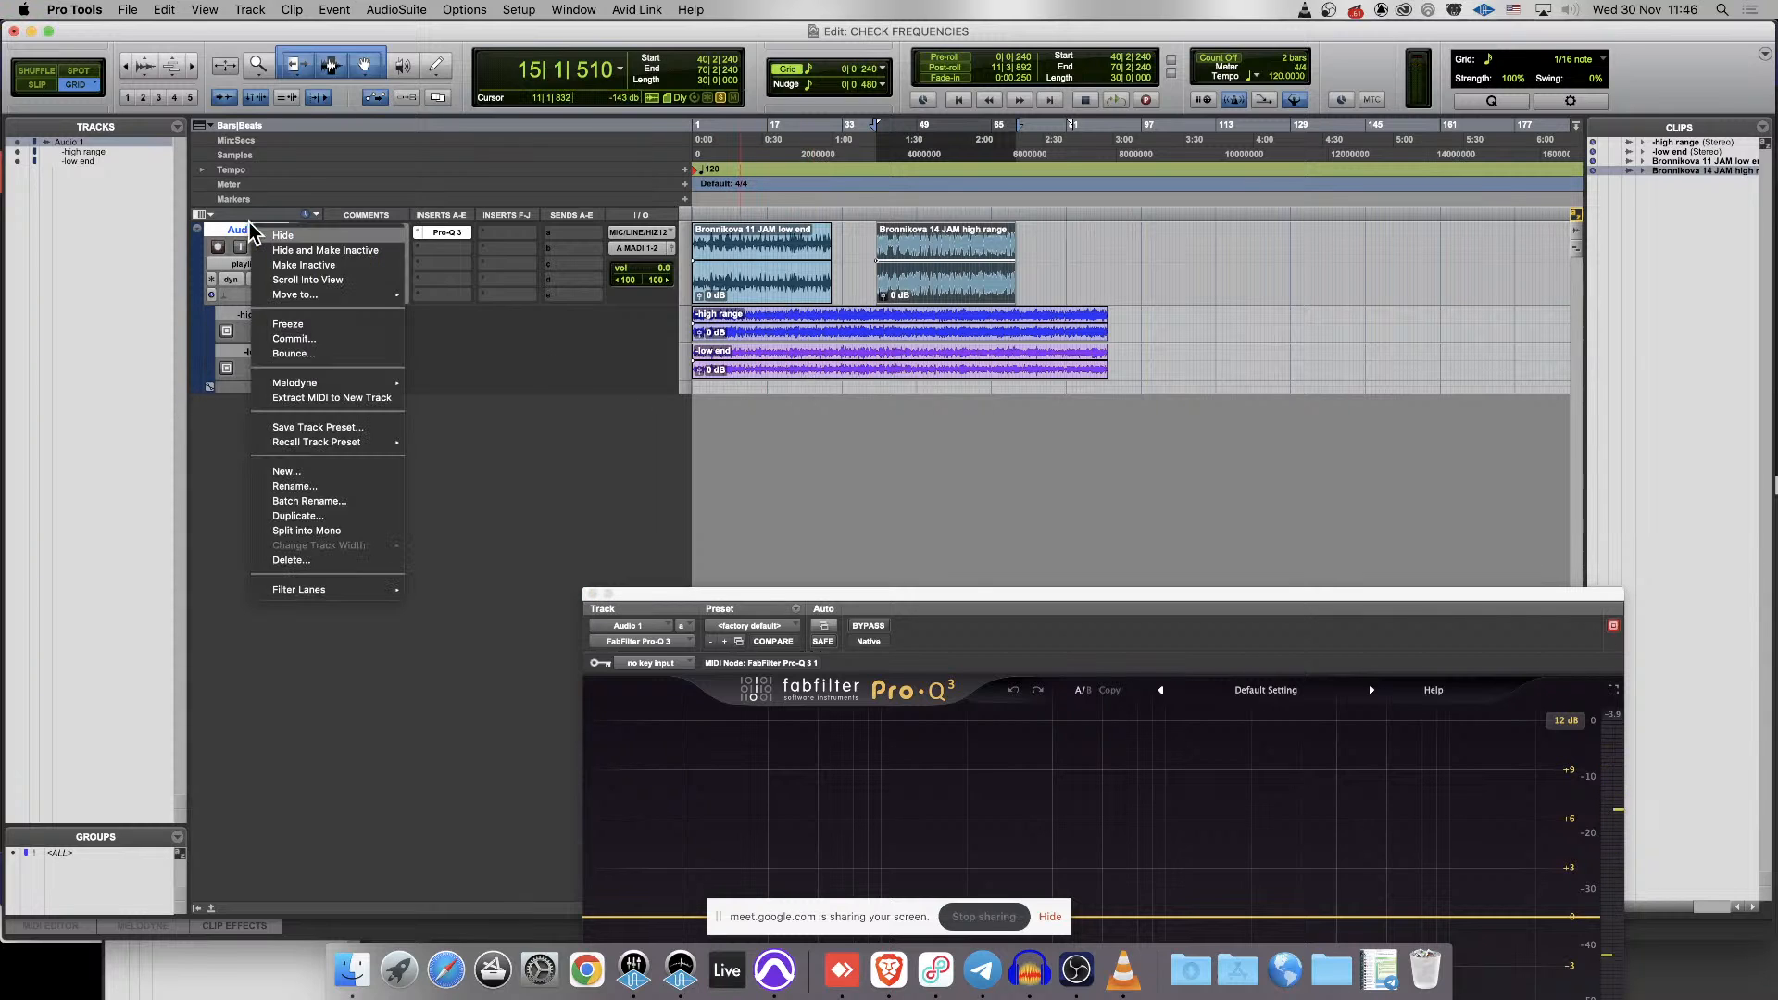
left_click(335, 515)
left_click(938, 507)
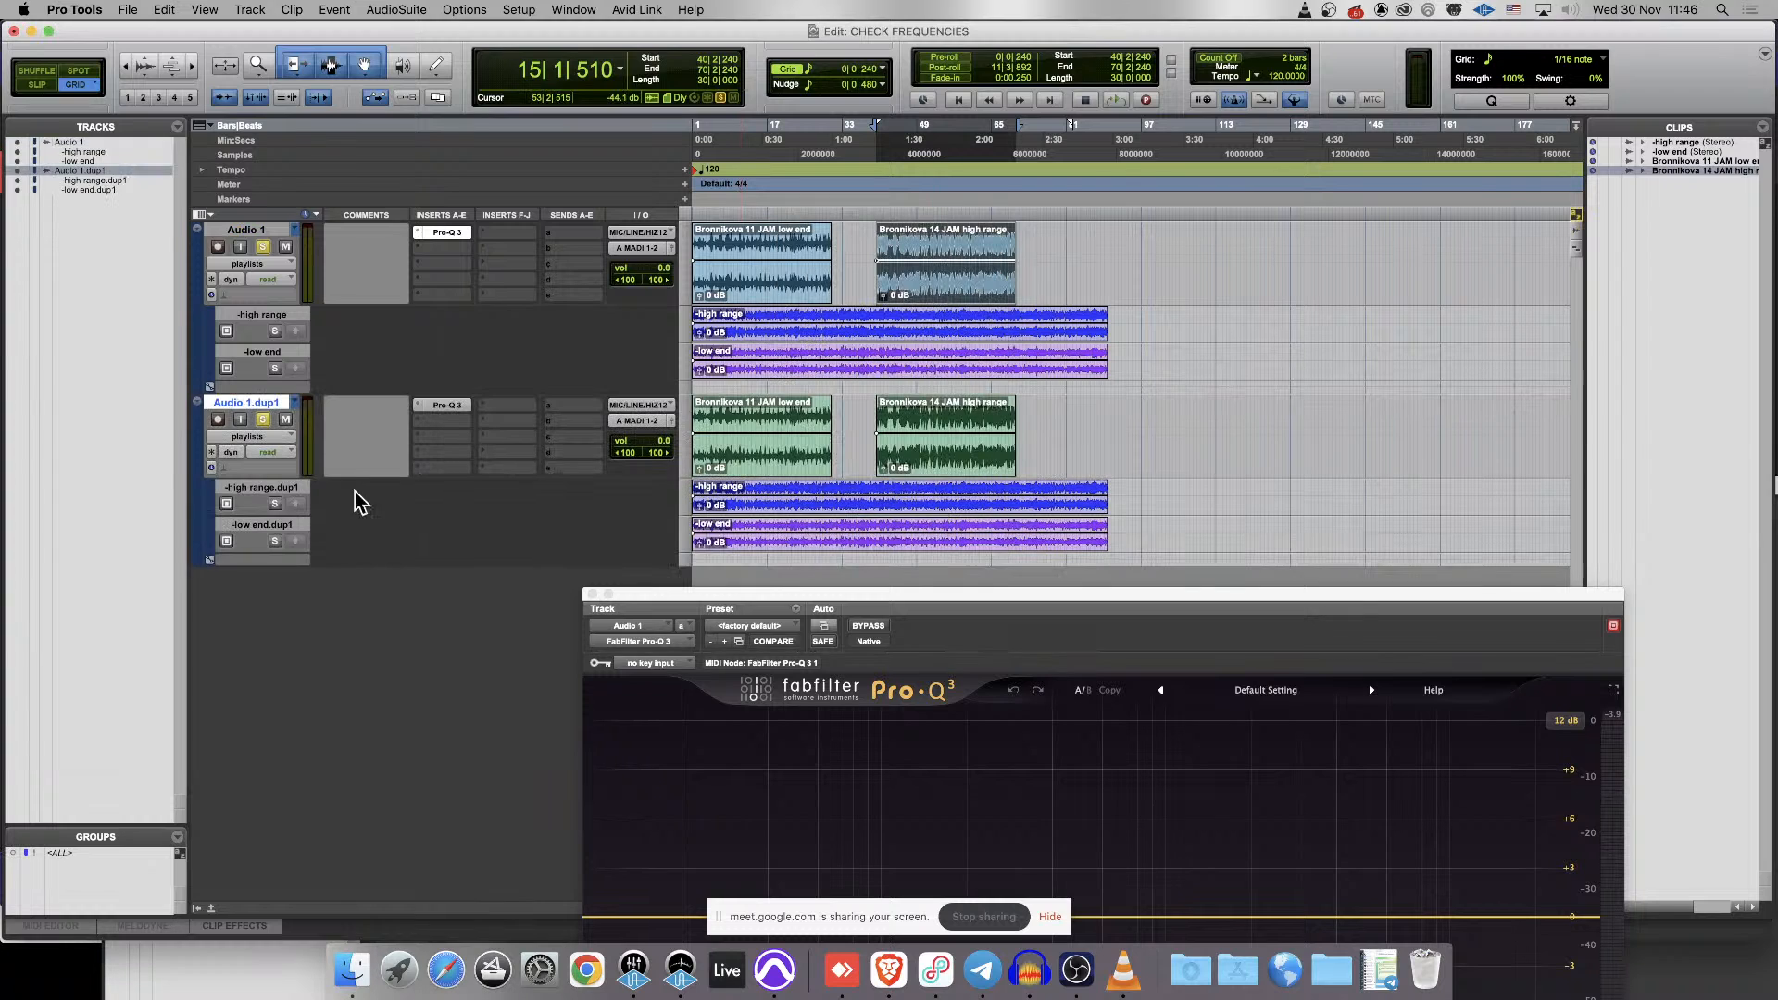
- Delete the 14 JAM high range clip from the duplicated audio track
left_click(1125, 417)
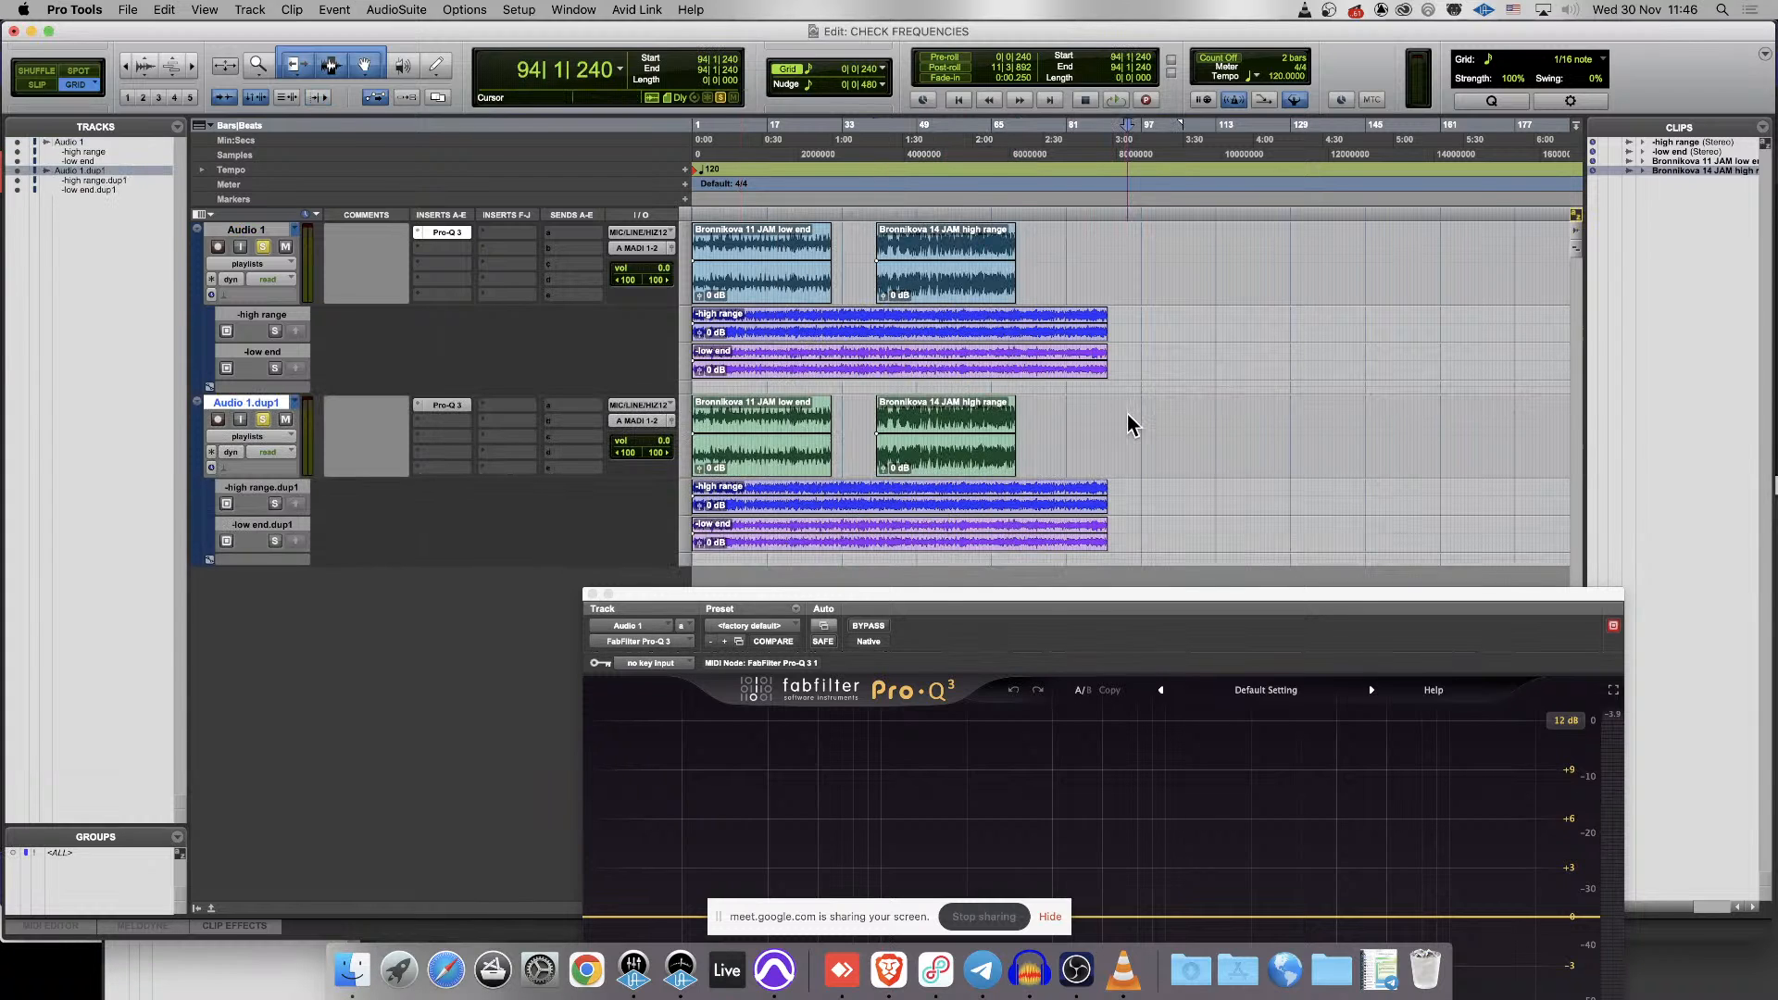
left_click_drag(1129, 419, 876, 466)
left_click(952, 472)
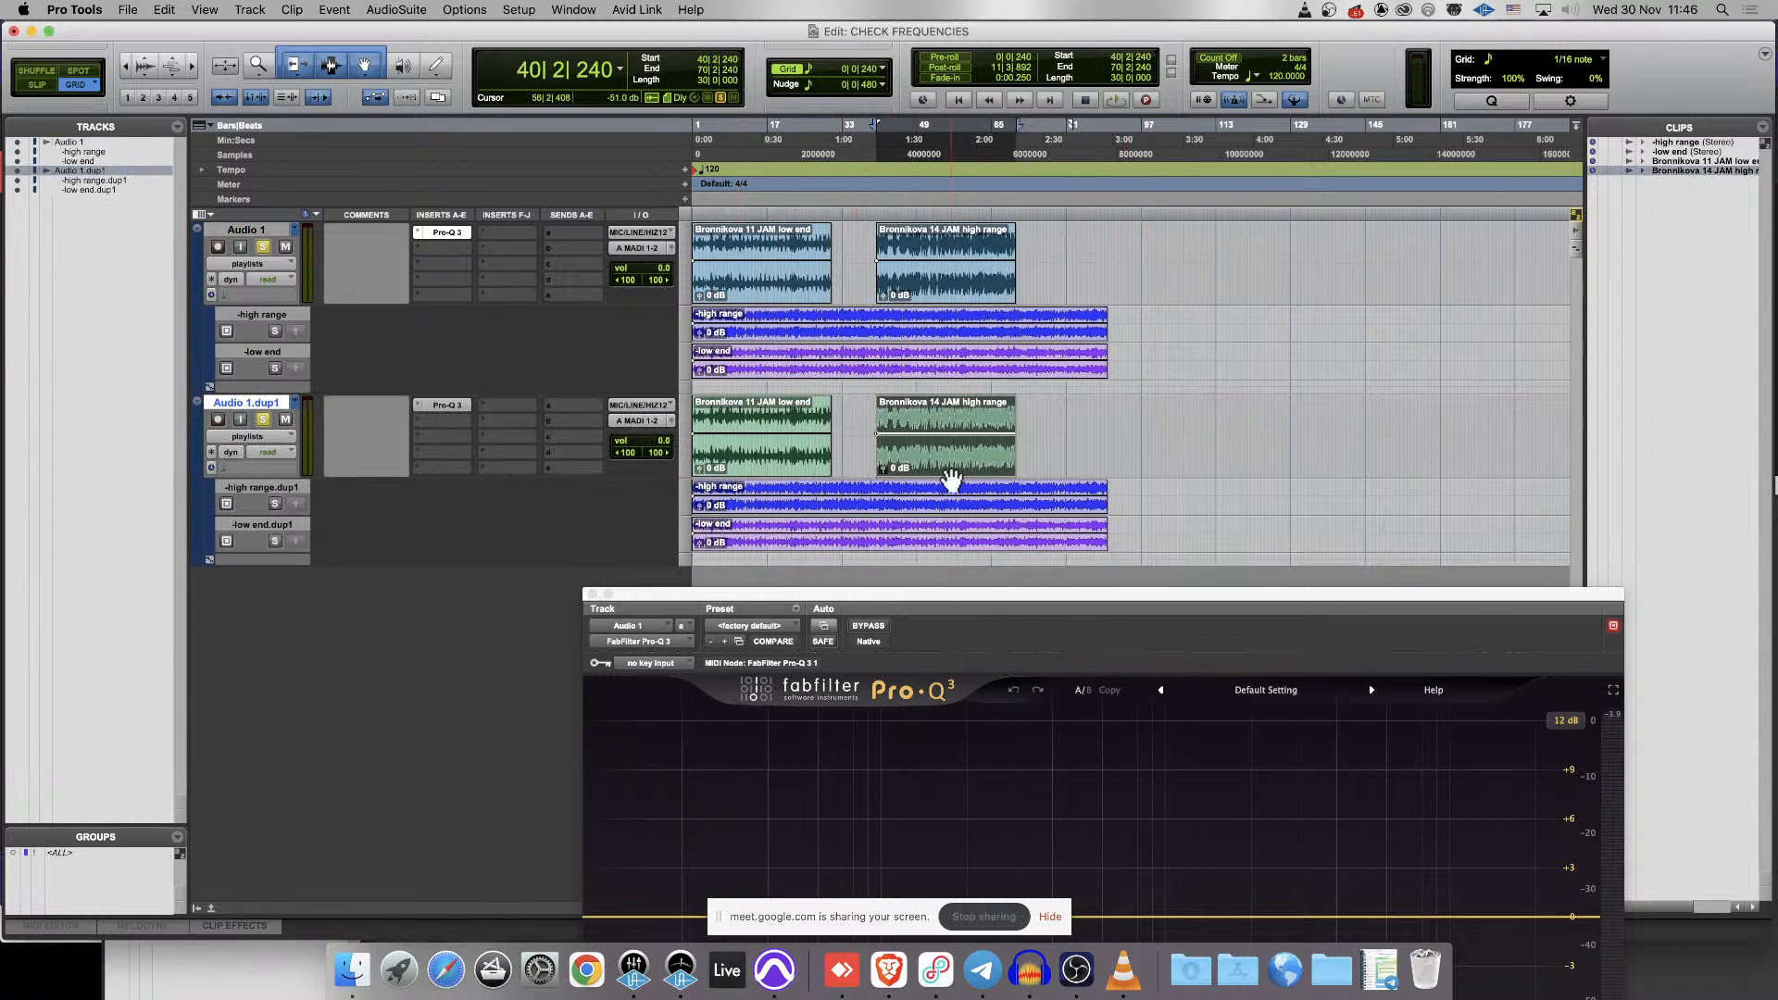
key("Delete")
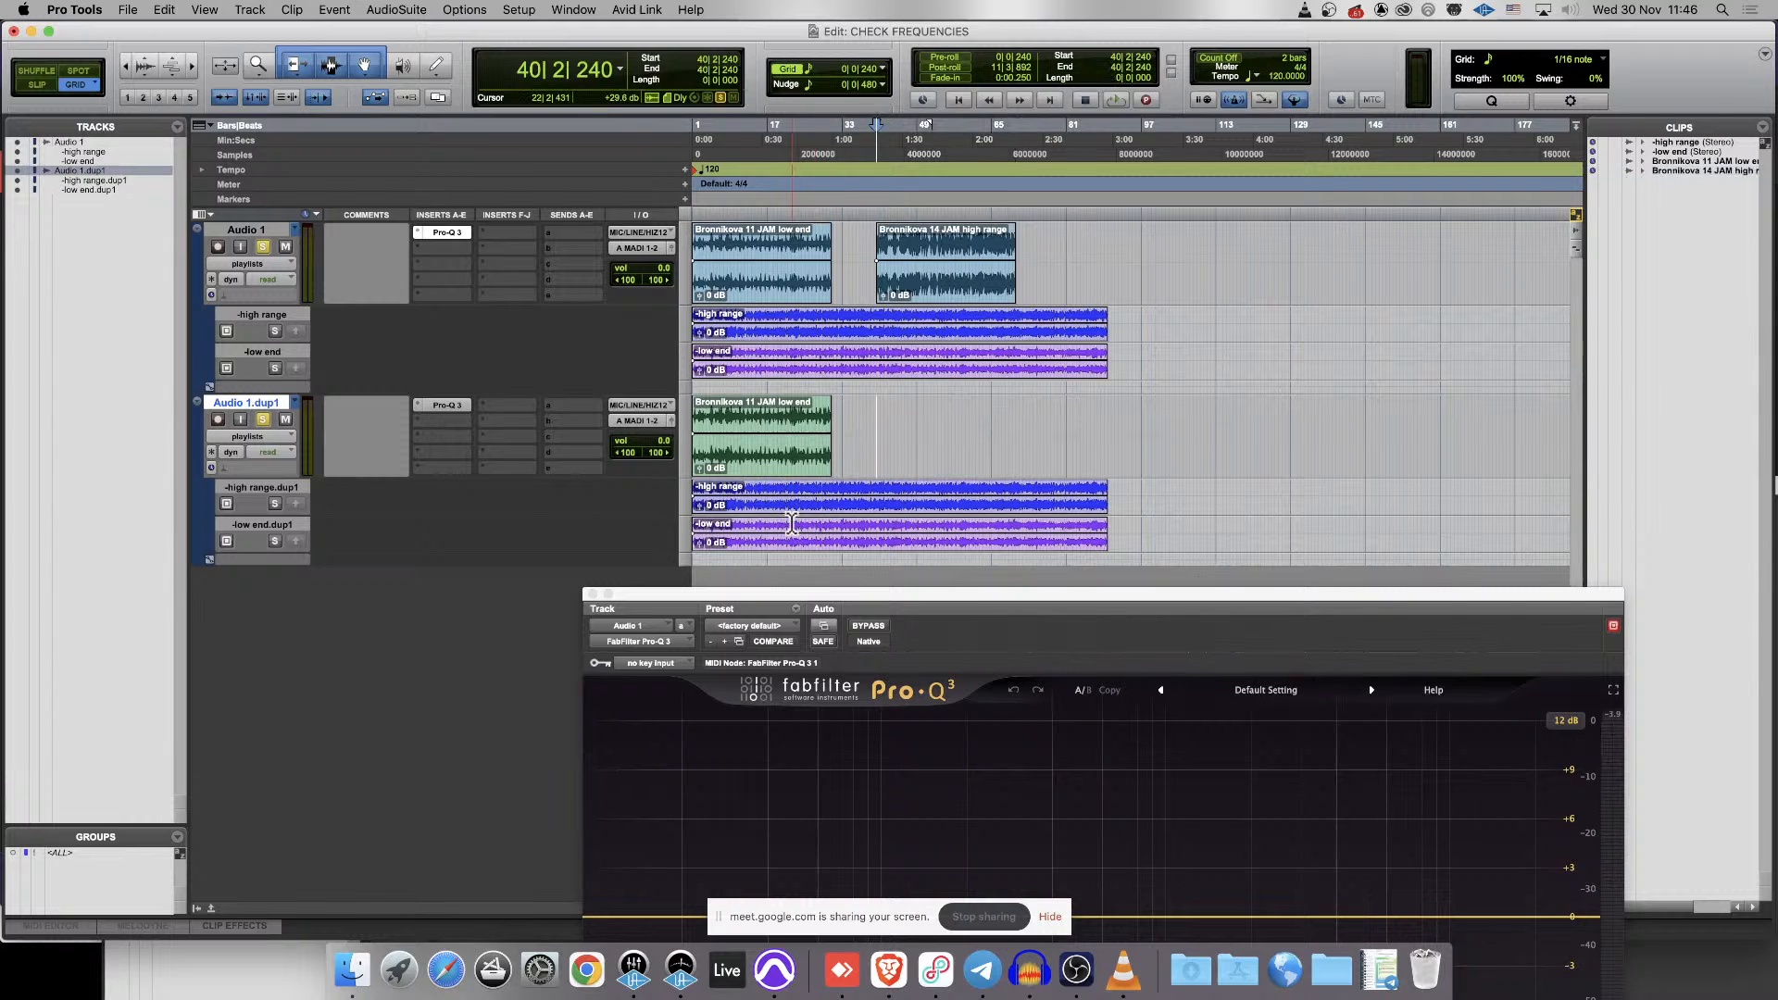
- Delete the high range clip from the duplicate track's upper playlist lane and move the low end clip up into that lane
left_click(793, 510)
key("Delete")
left_click_drag(797, 548, 798, 506)
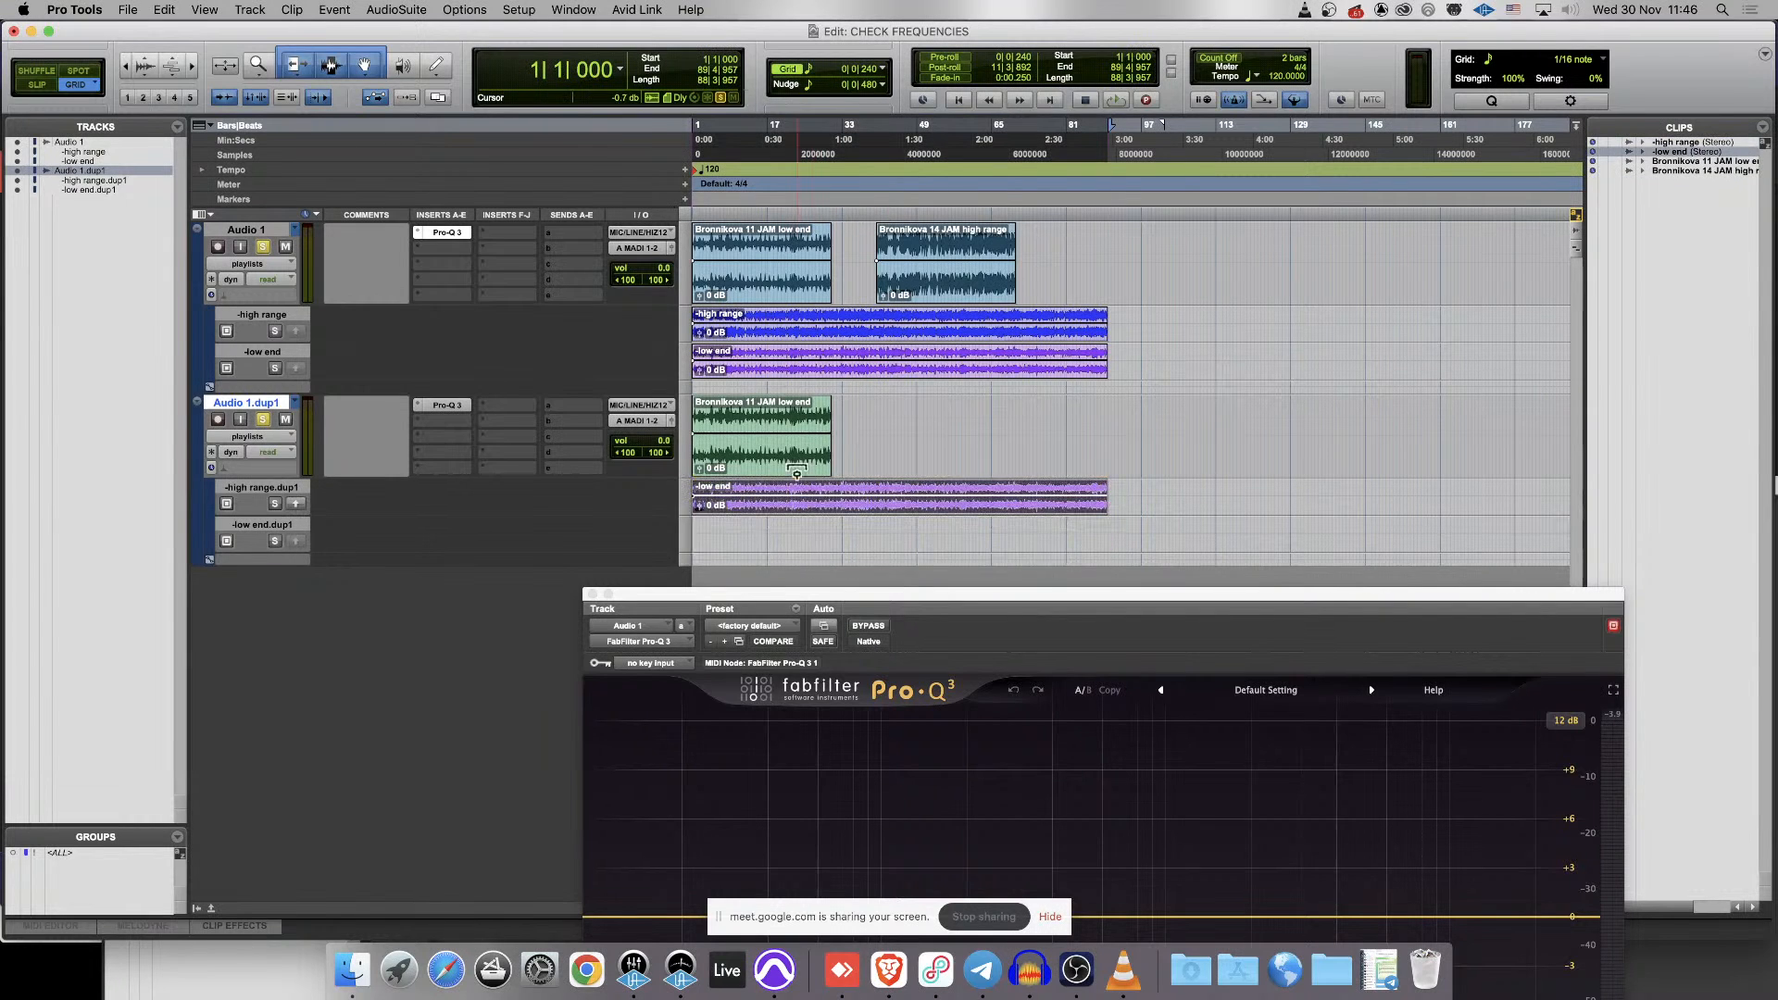
- Replace the 11 JAM low end clip on Audio 1 with the 14 JAM high range clip at bar 1, and play it with the duplicate track muted
left_click(935, 288)
left_click(707, 268)
key("space")
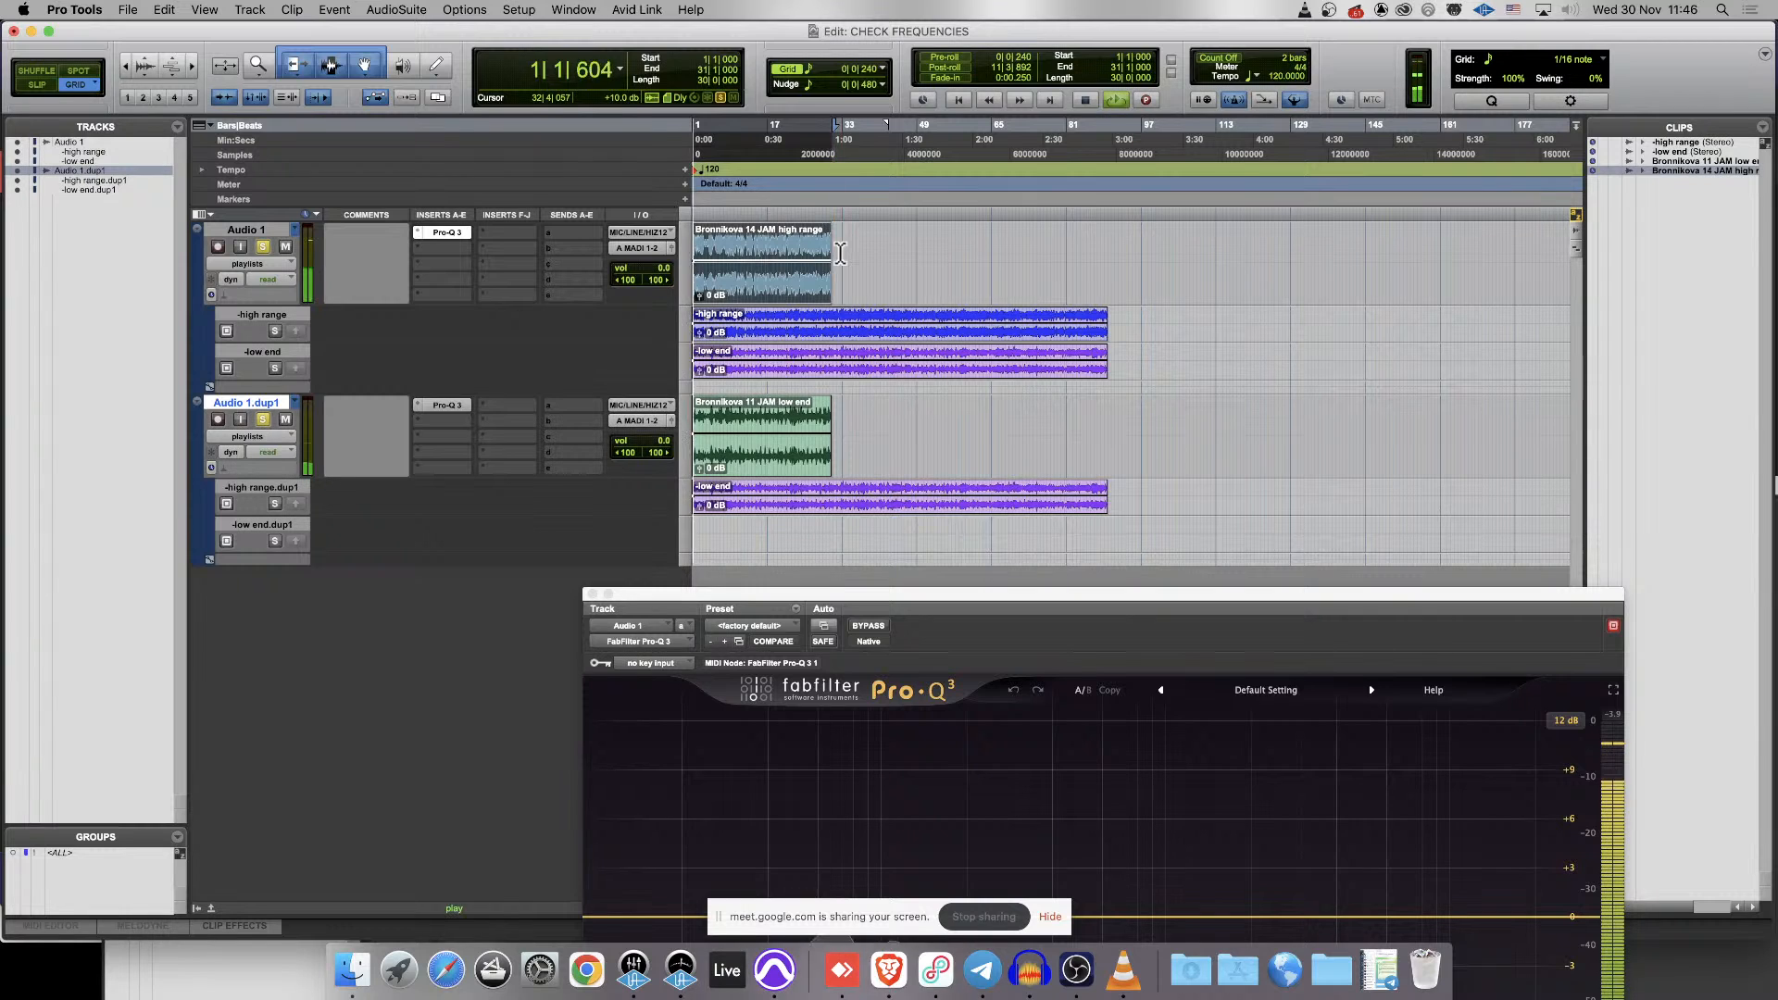
key("super+bracketright")
key("super+bracketright")
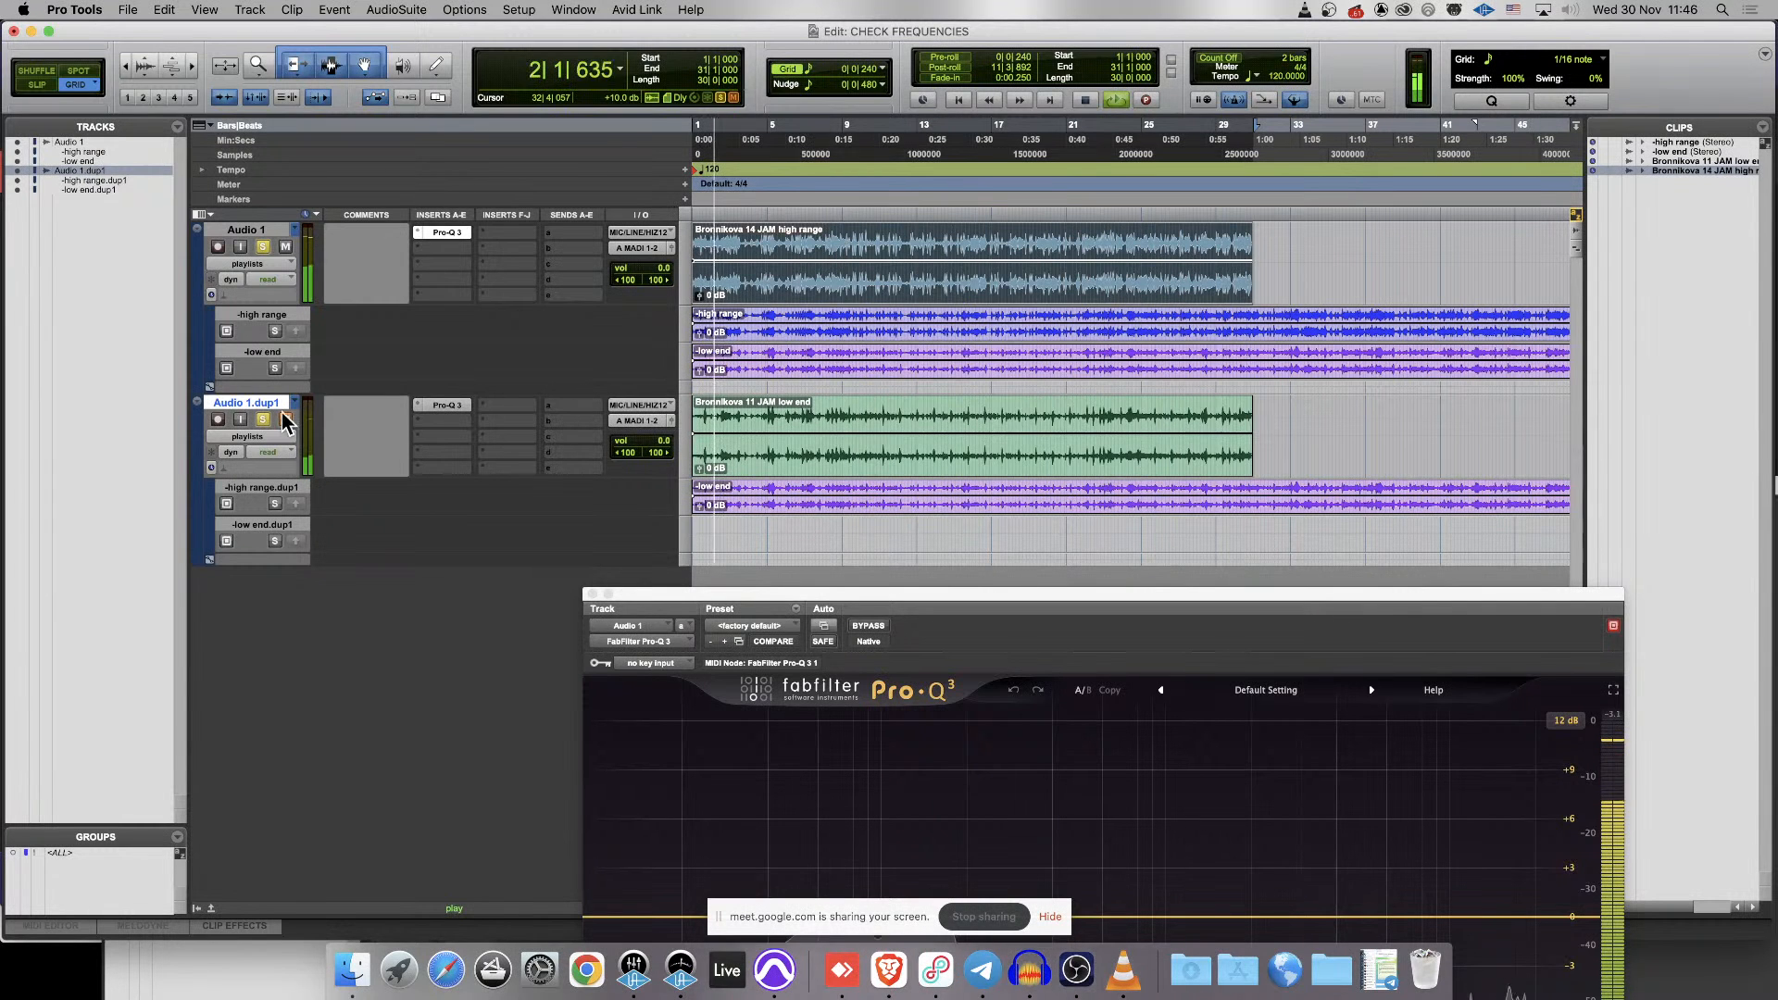
key("super+bracketleft")
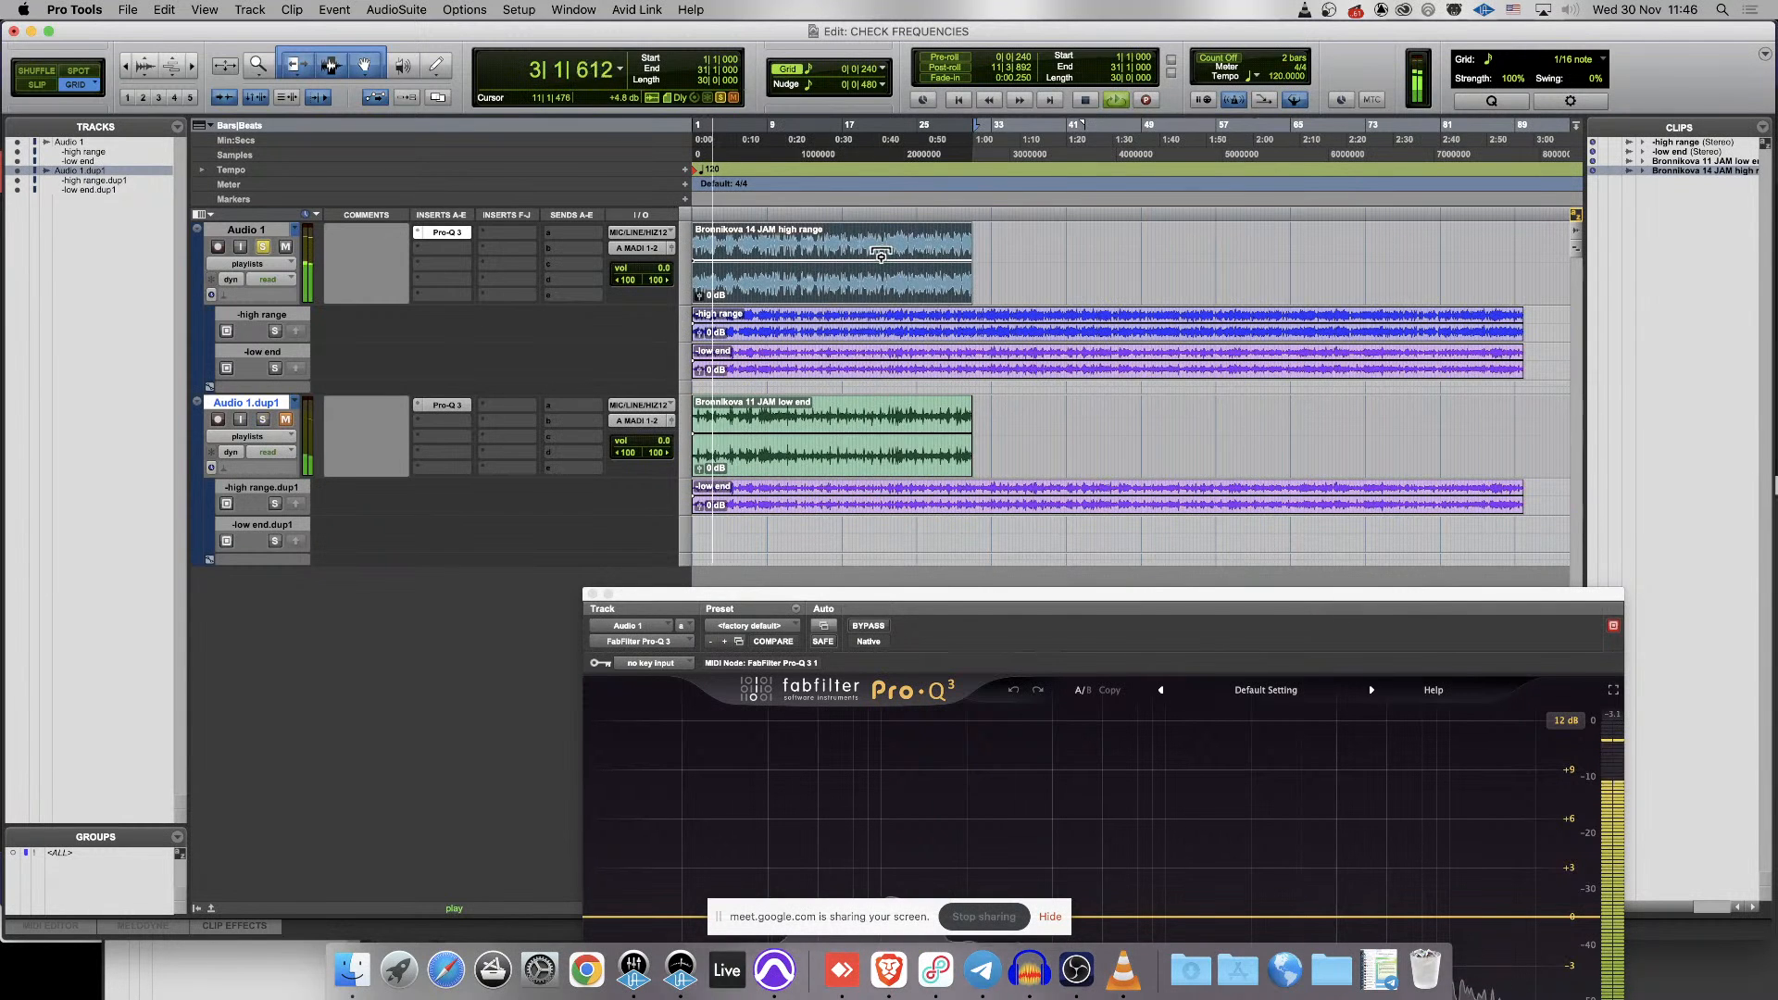
- Solo the high range playlist lane on Audio 1 and delete the low end clip from the lane below it
left_click(276, 332)
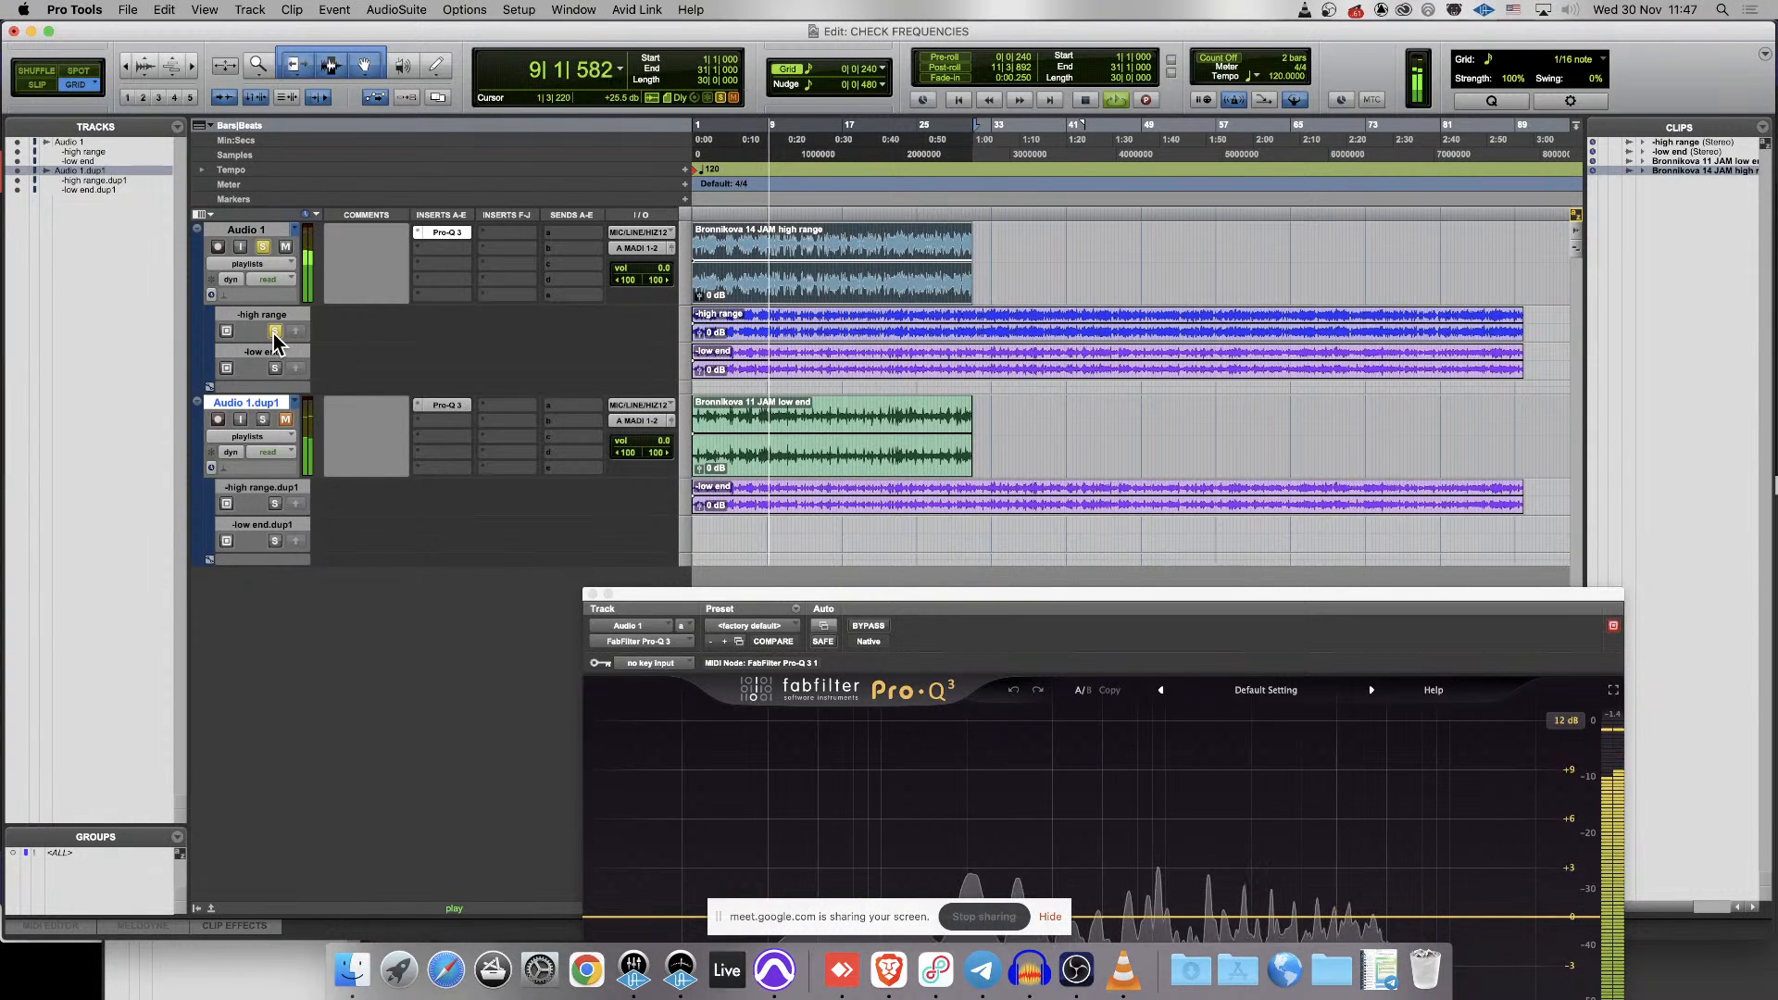
left_click(773, 372)
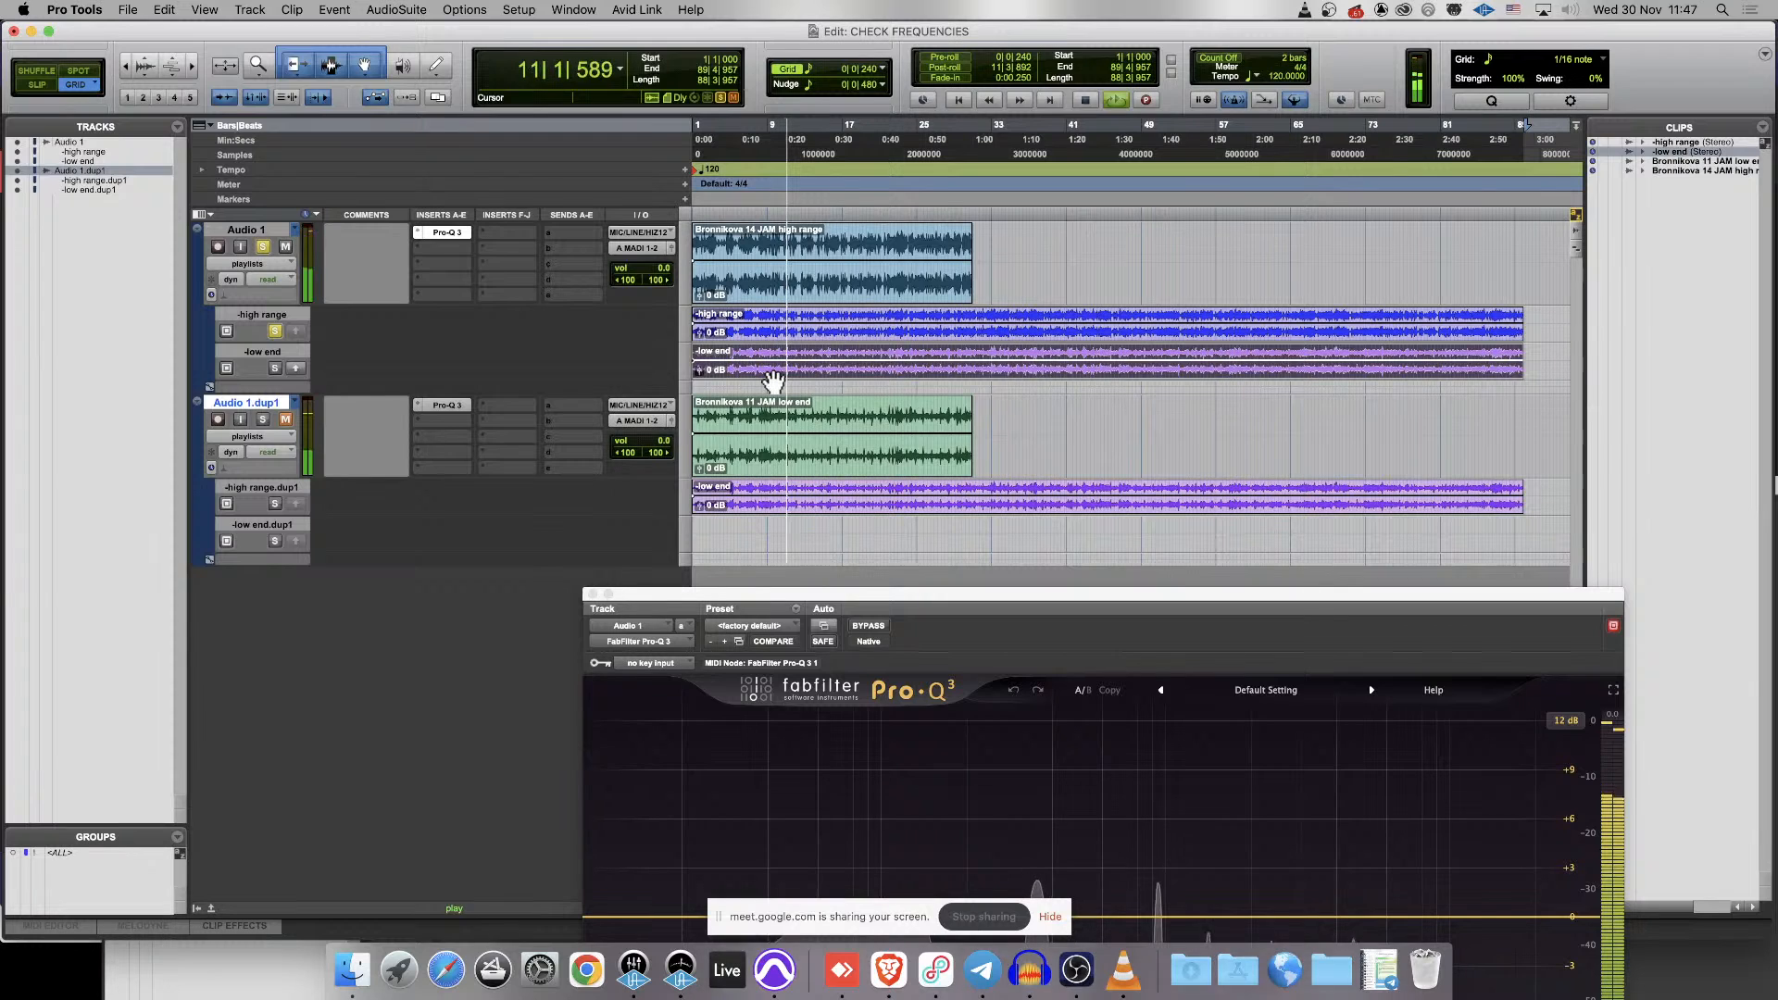
key("space")
key("Delete")
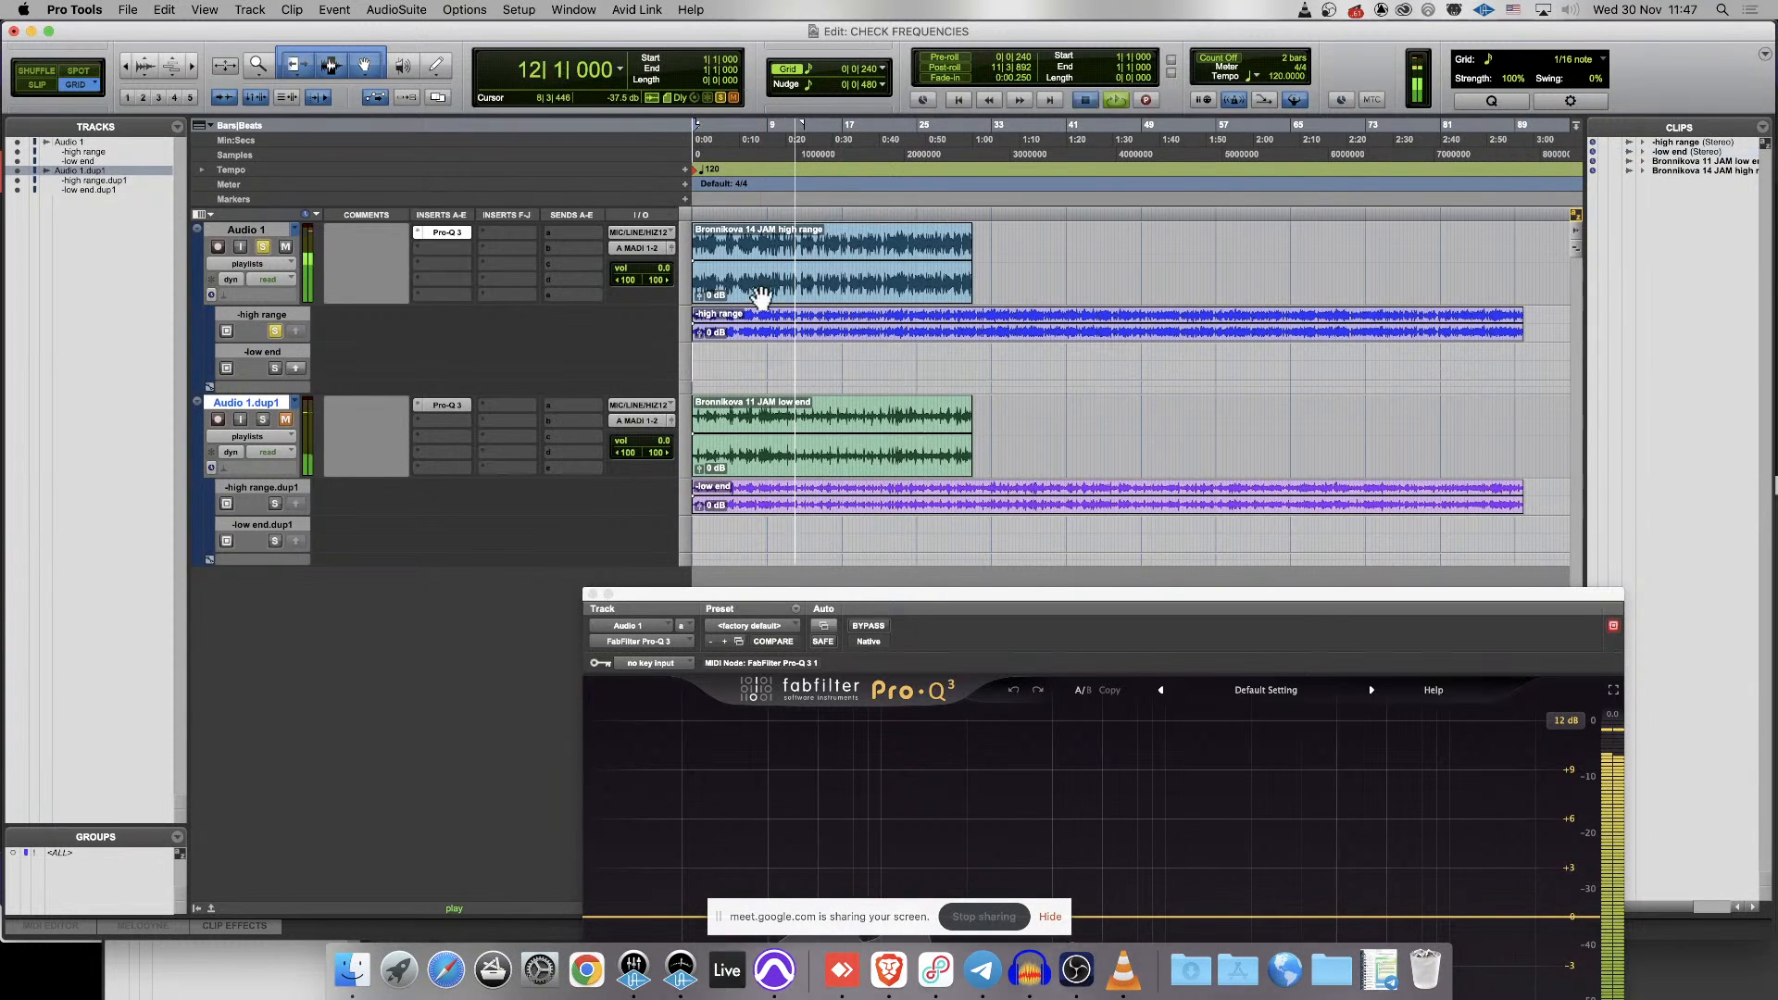
- Switch to the Brave browser and load classroom.google.com in a new private tab placed after the YouTube Studio tab
left_click(889, 970)
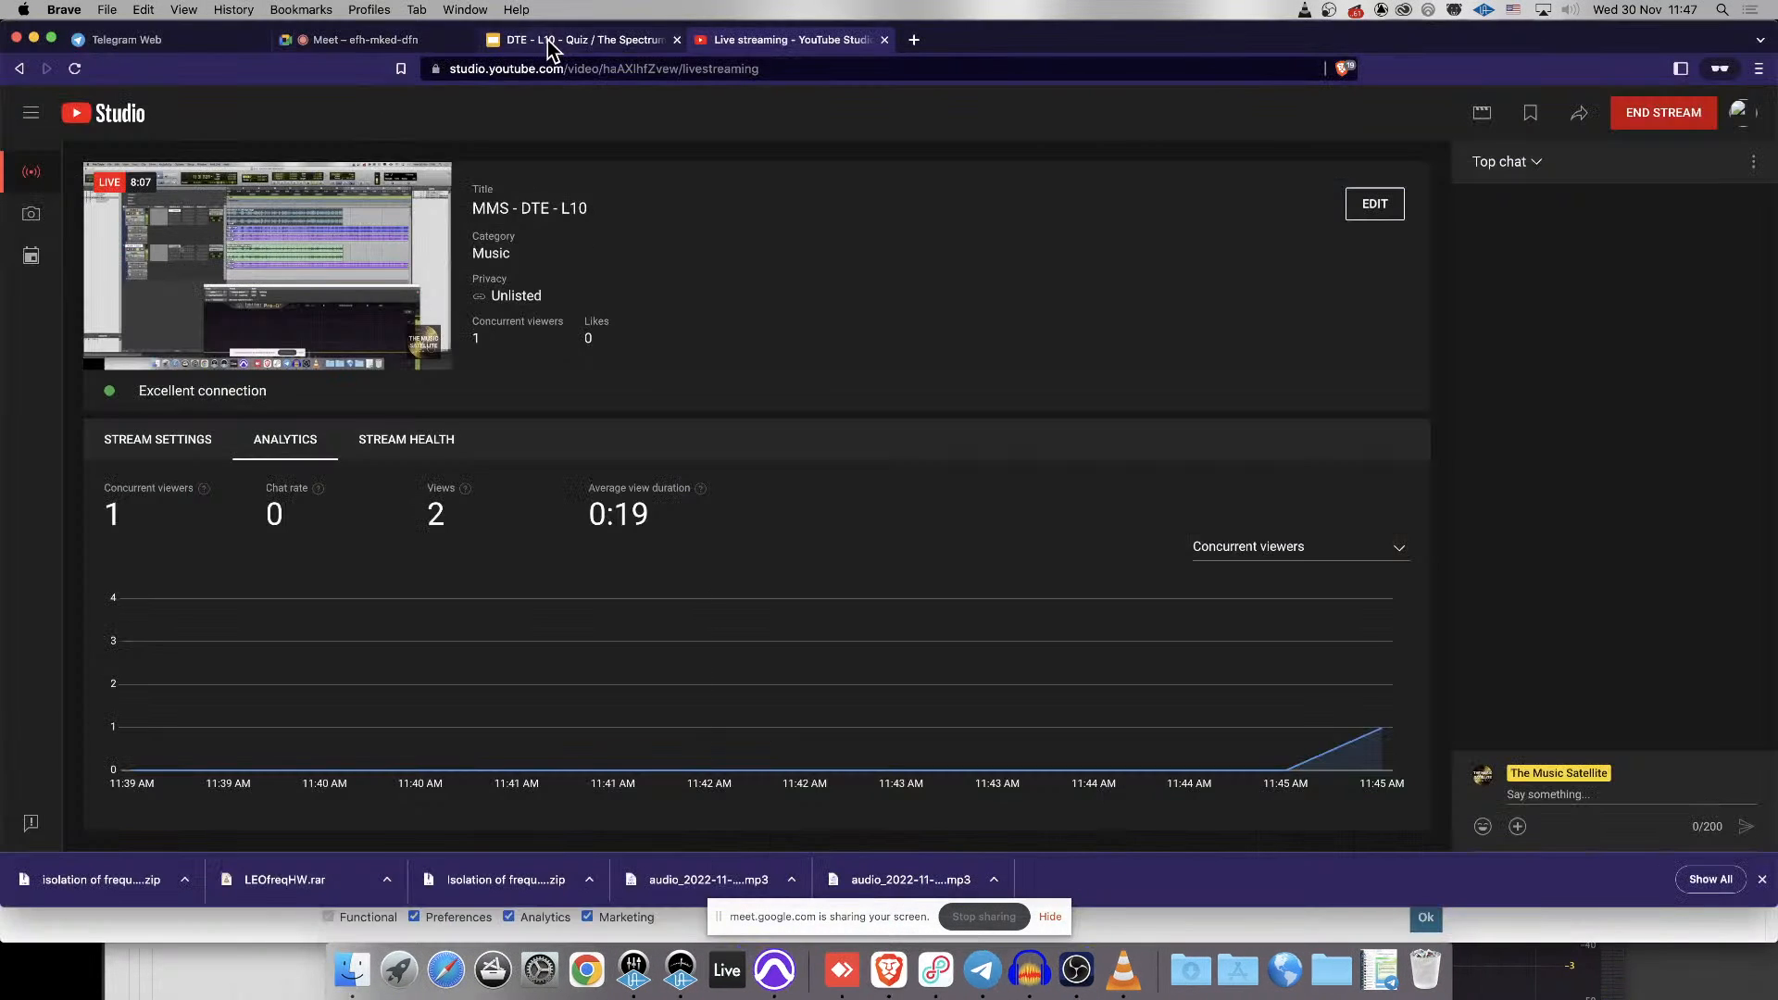
left_click(921, 41)
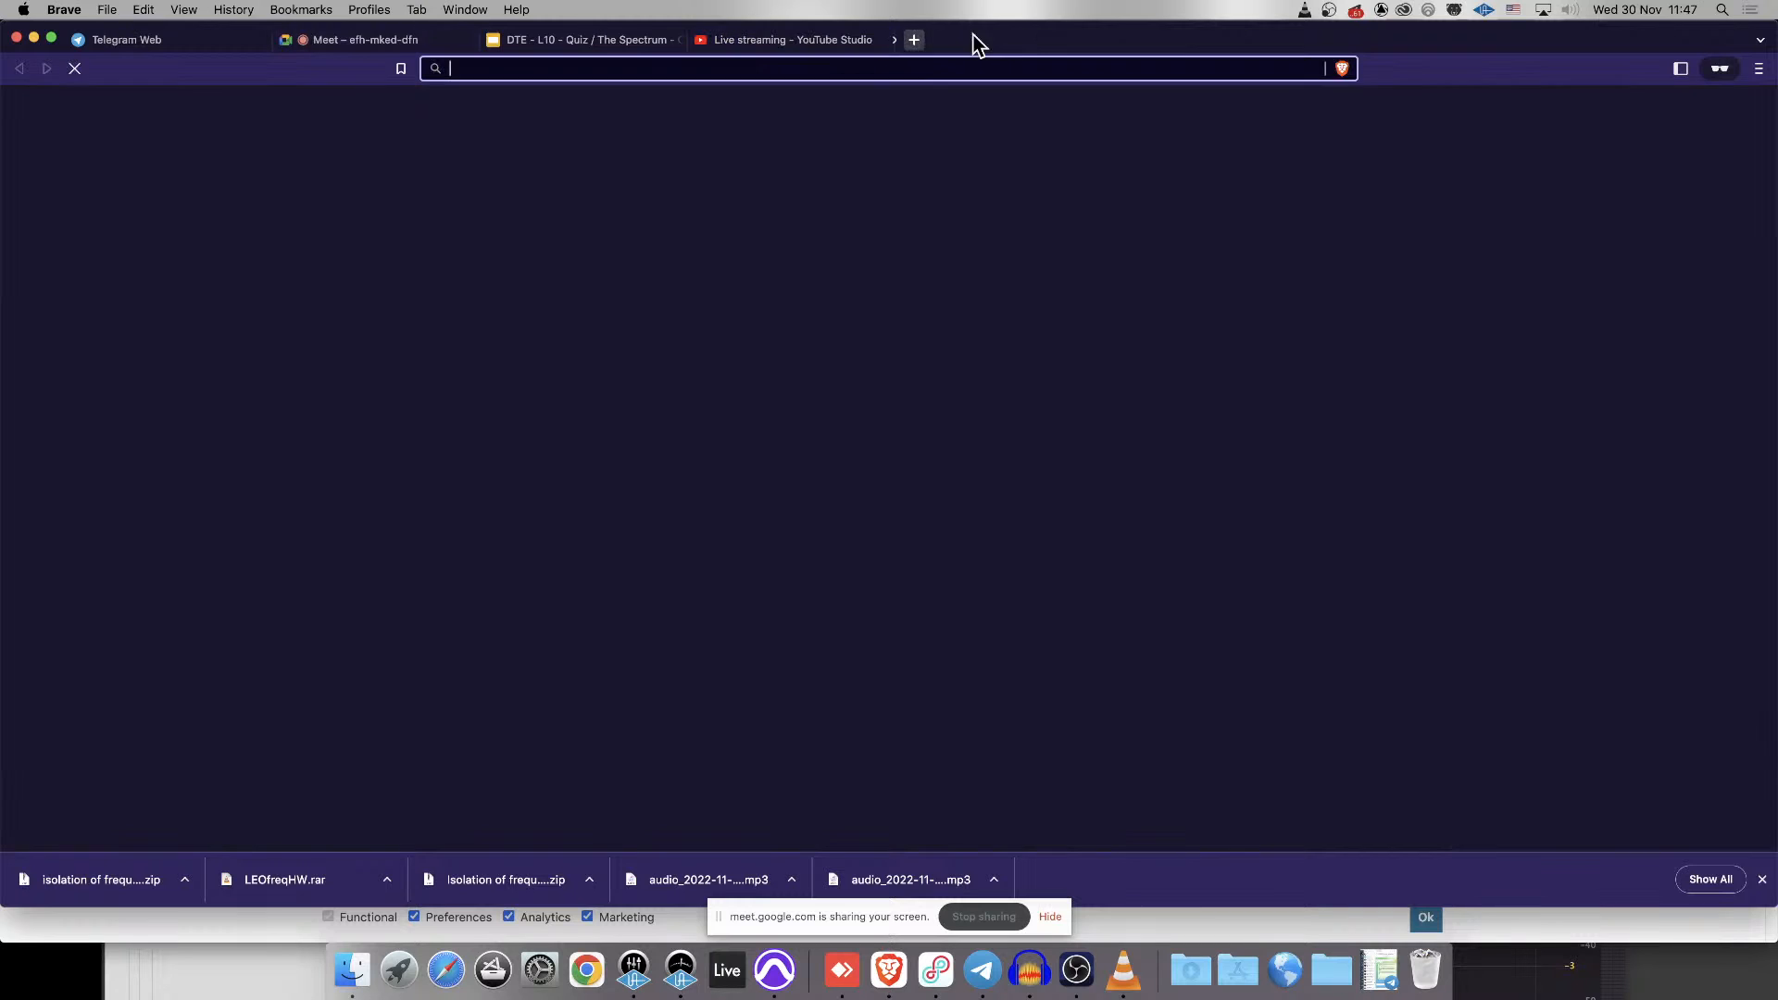
left_click_drag(1017, 38, 1036, 211)
left_click_drag(216, 220, 1045, 20)
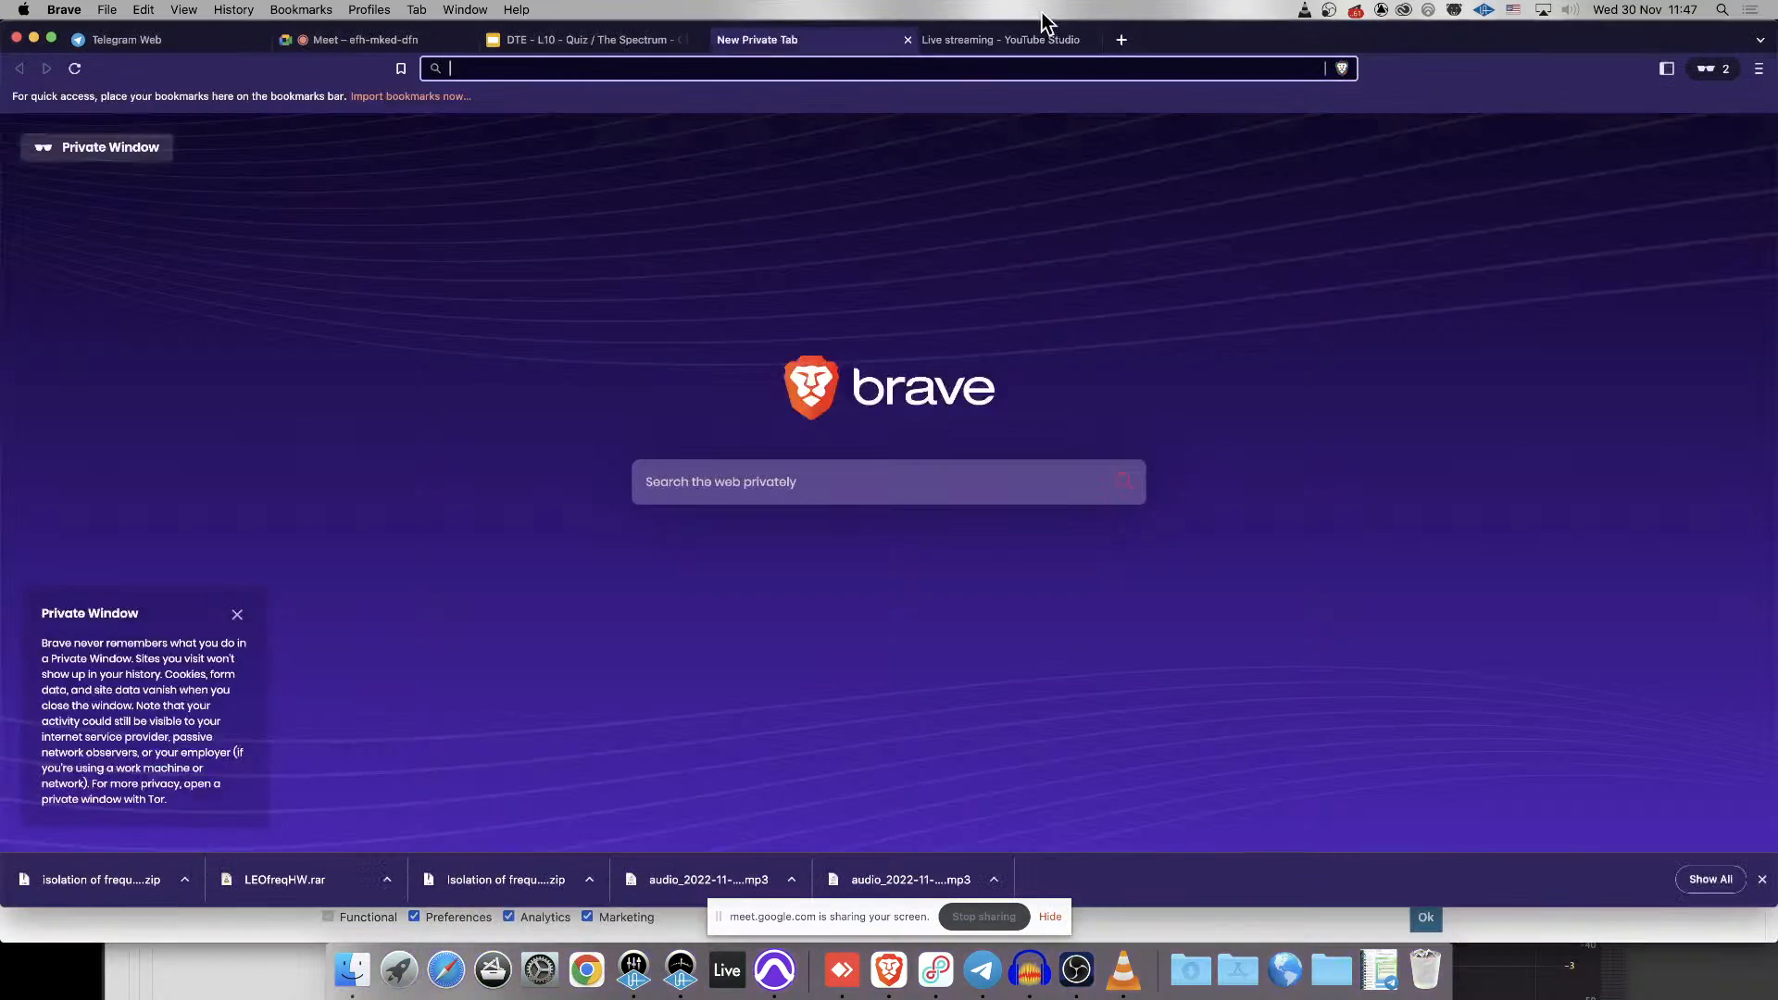
type("class")
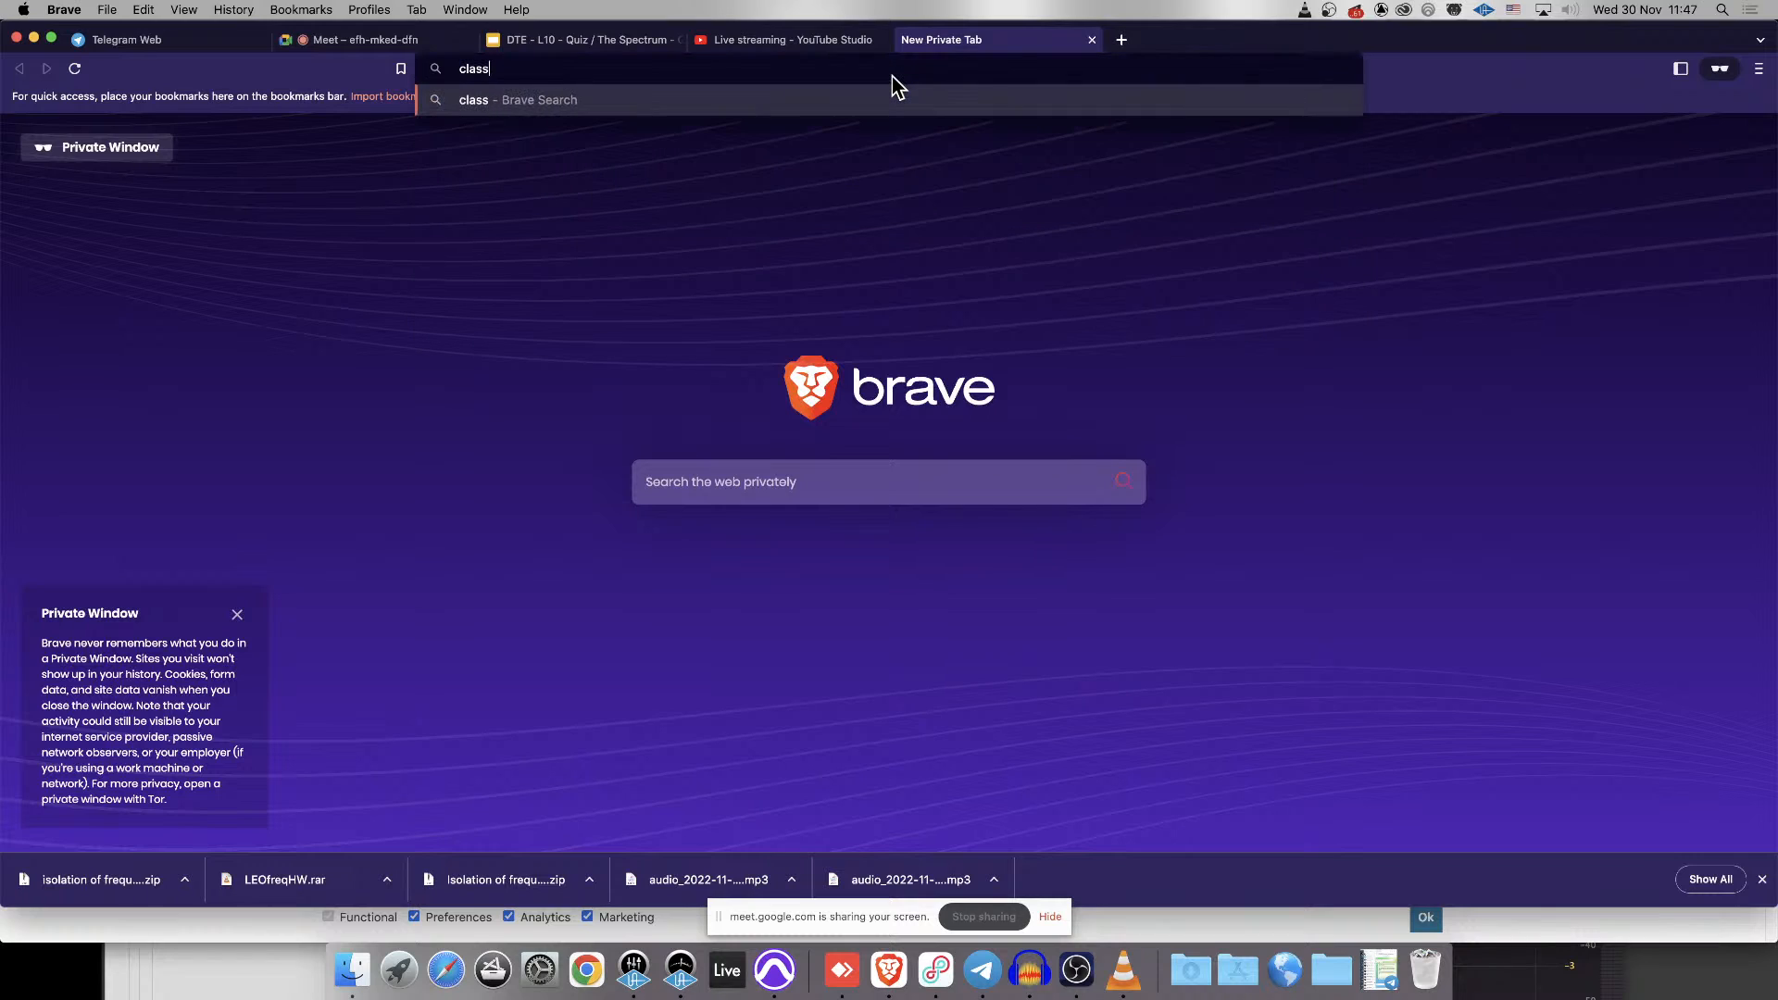
type("room.google.com")
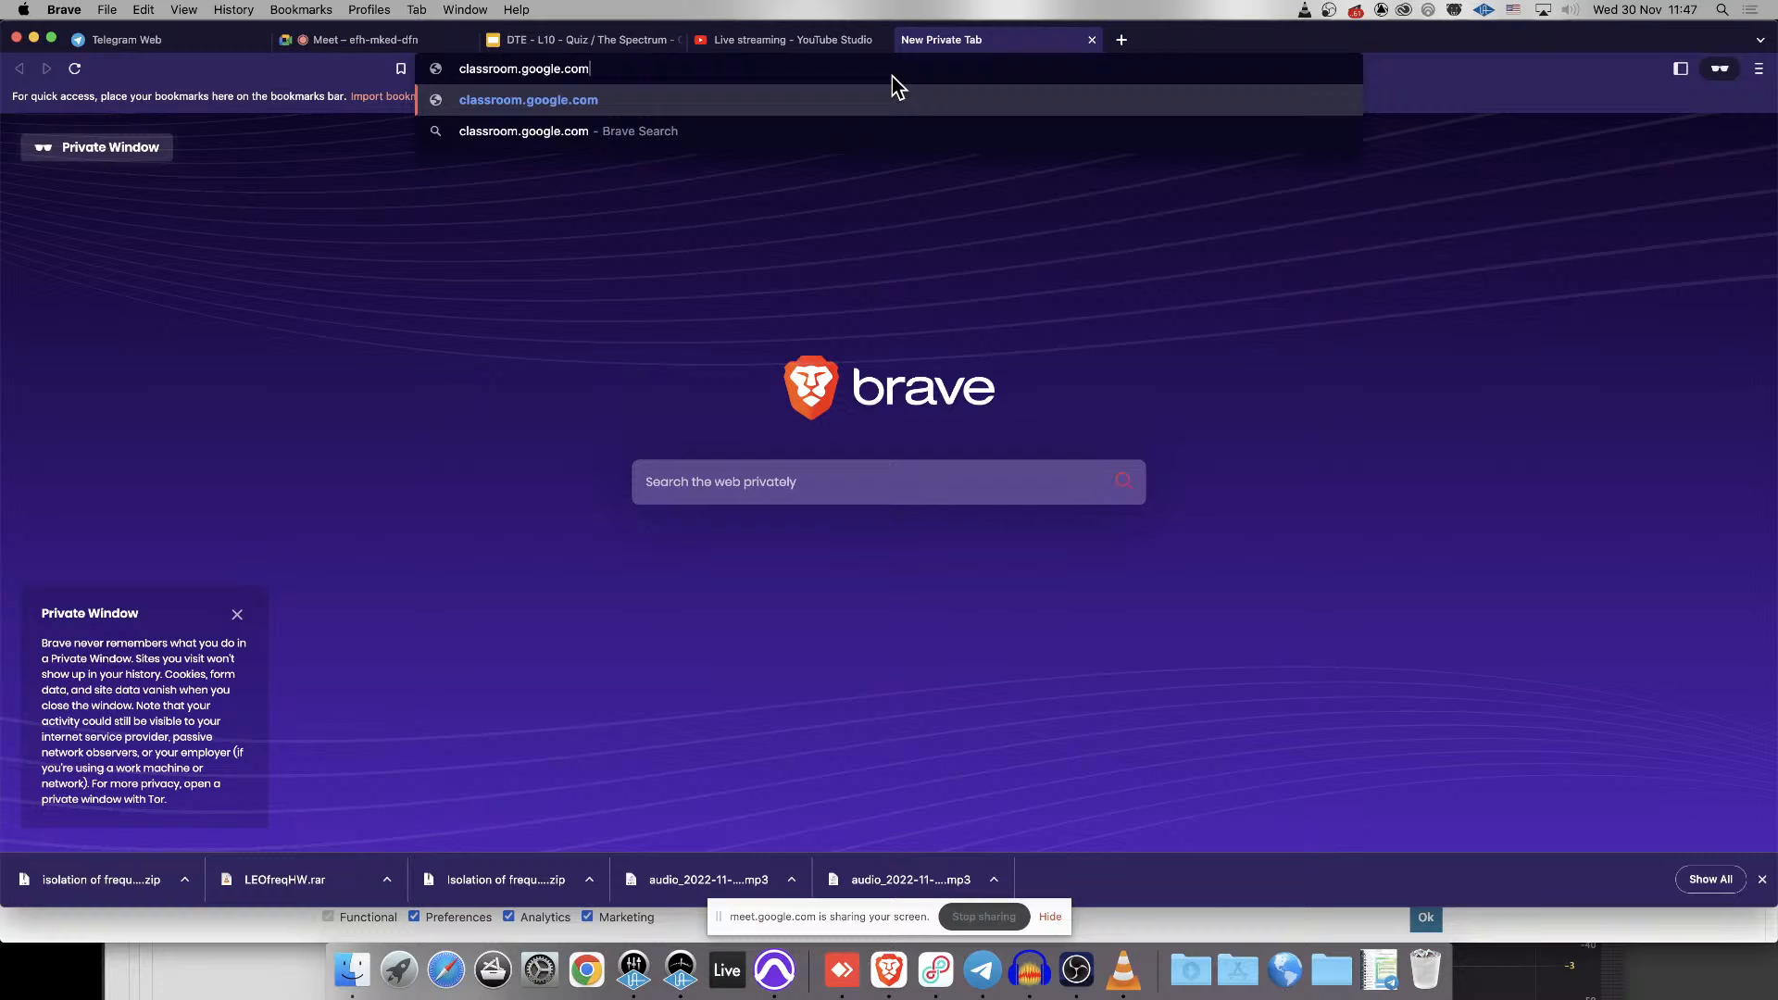
key("Return")
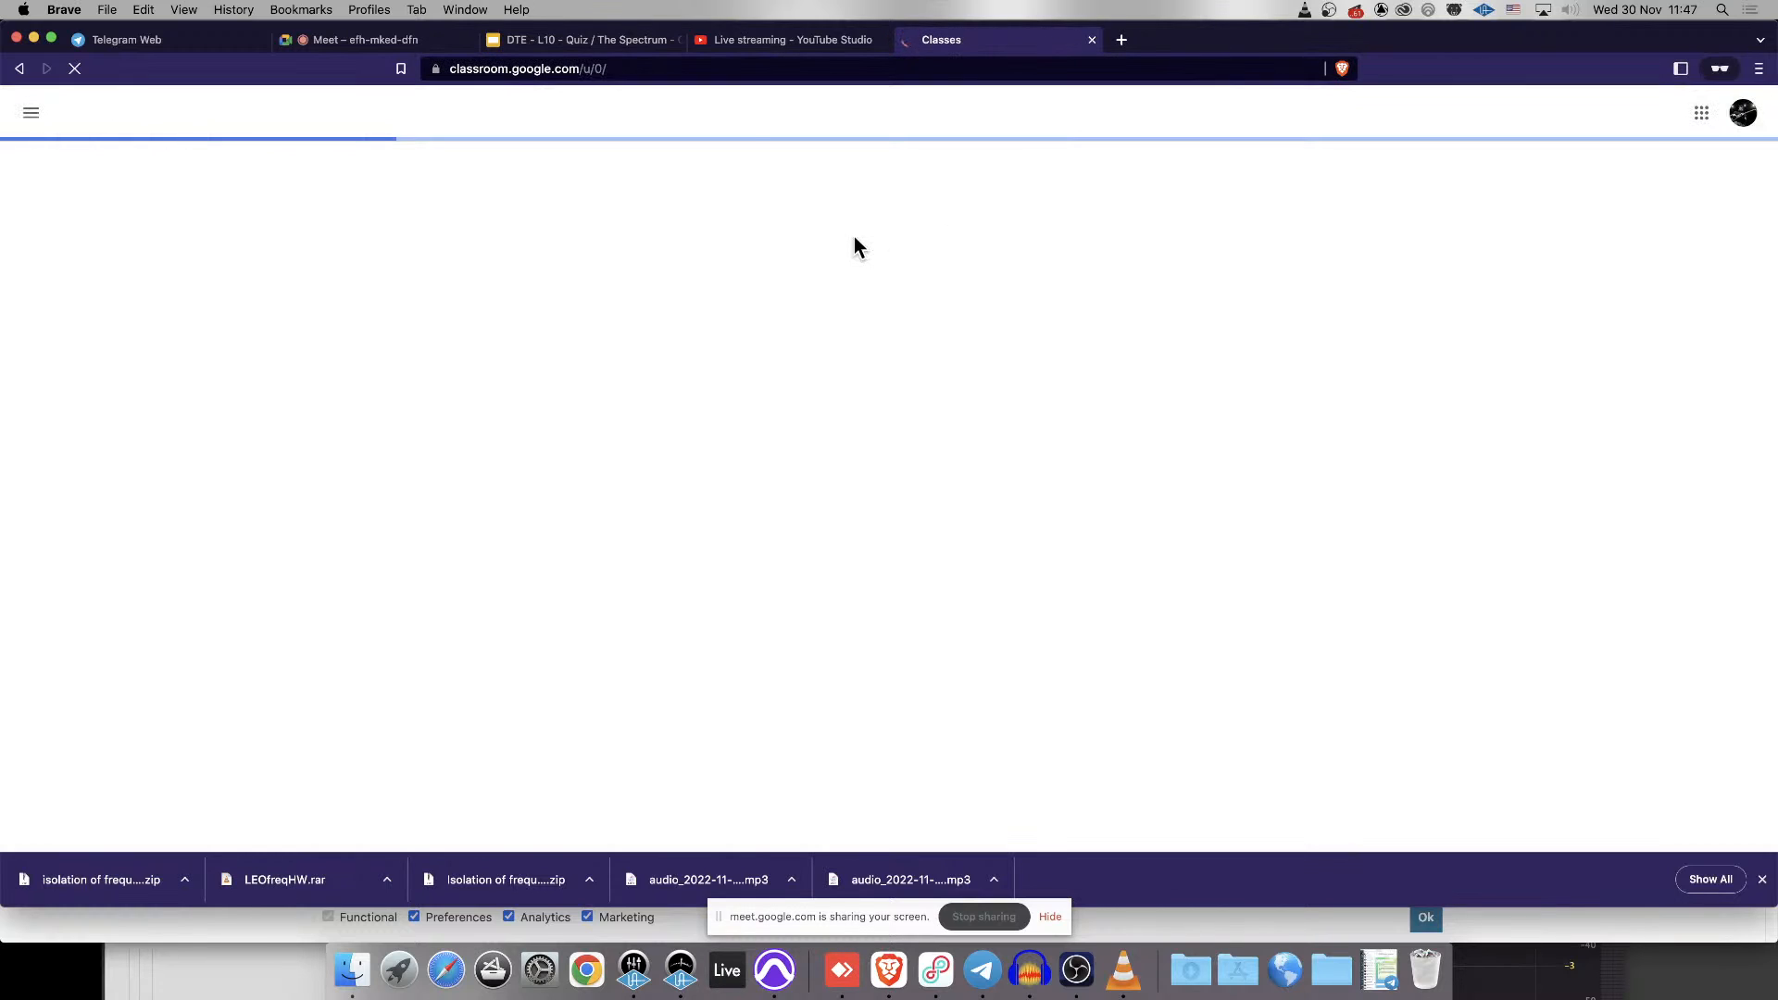
- Check the signed-in Google account, and open the Classwork page of the 2 курс - Компьютерная музыка и аранжировка class
left_click(1747, 114)
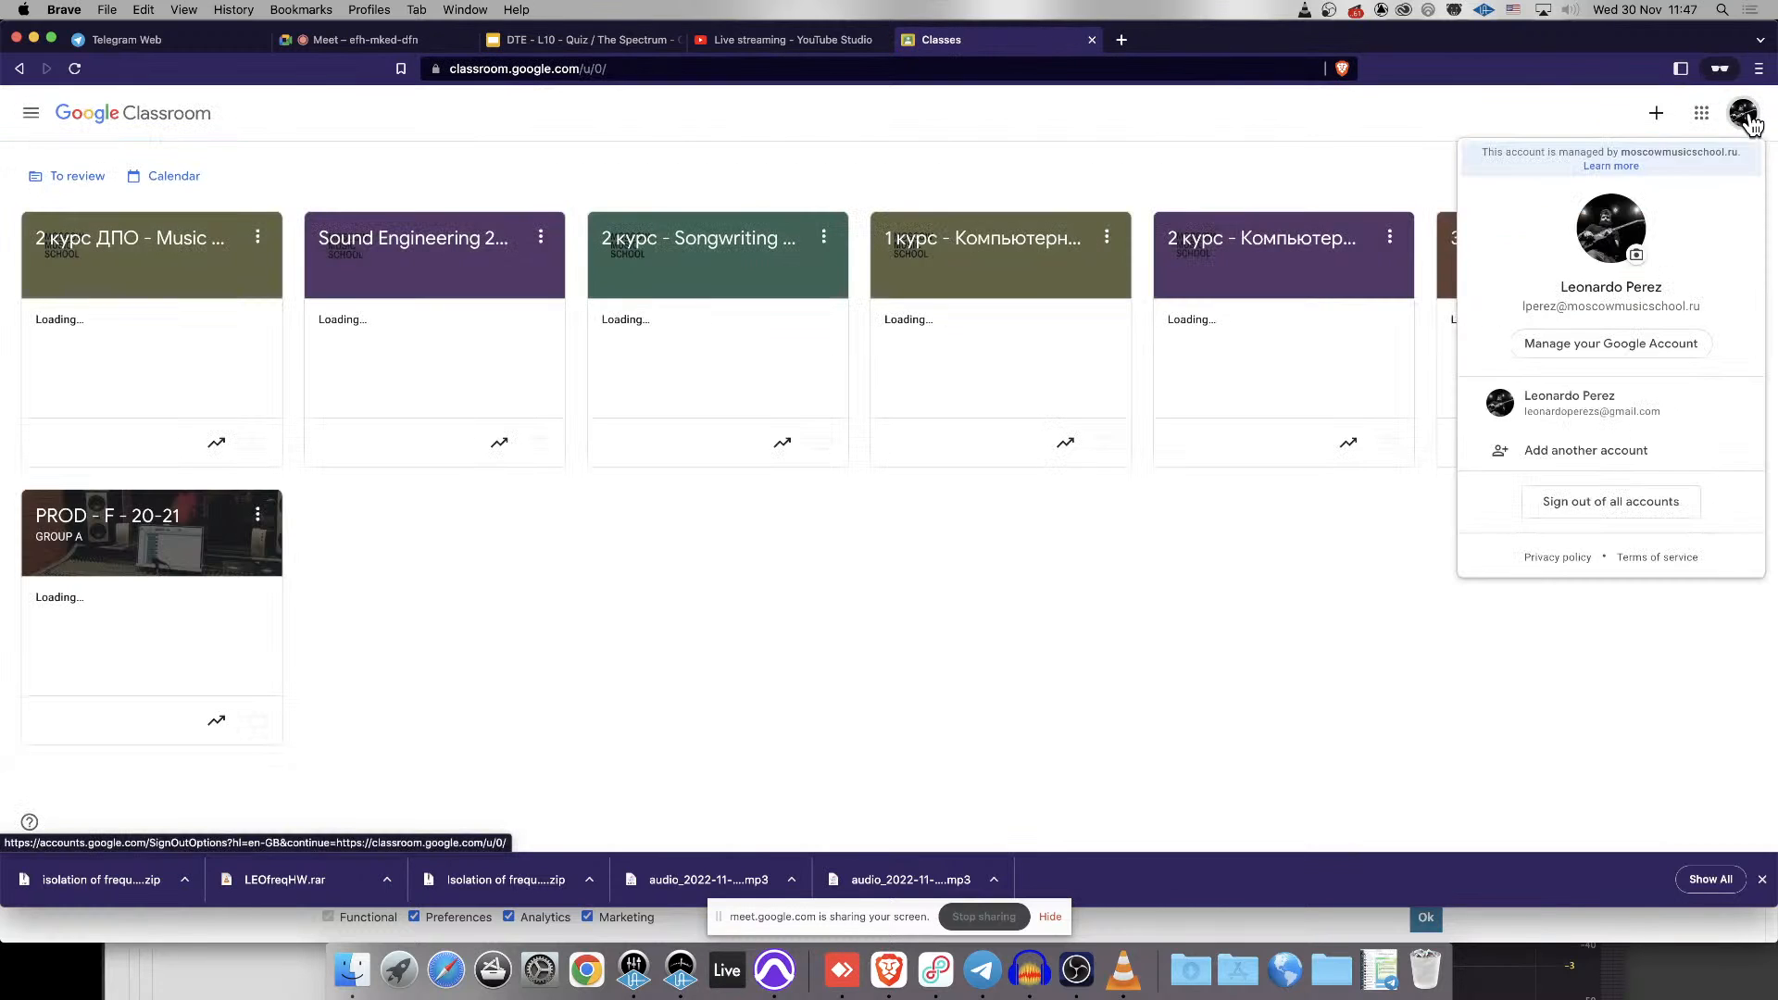
left_click(1039, 579)
left_click(1258, 252)
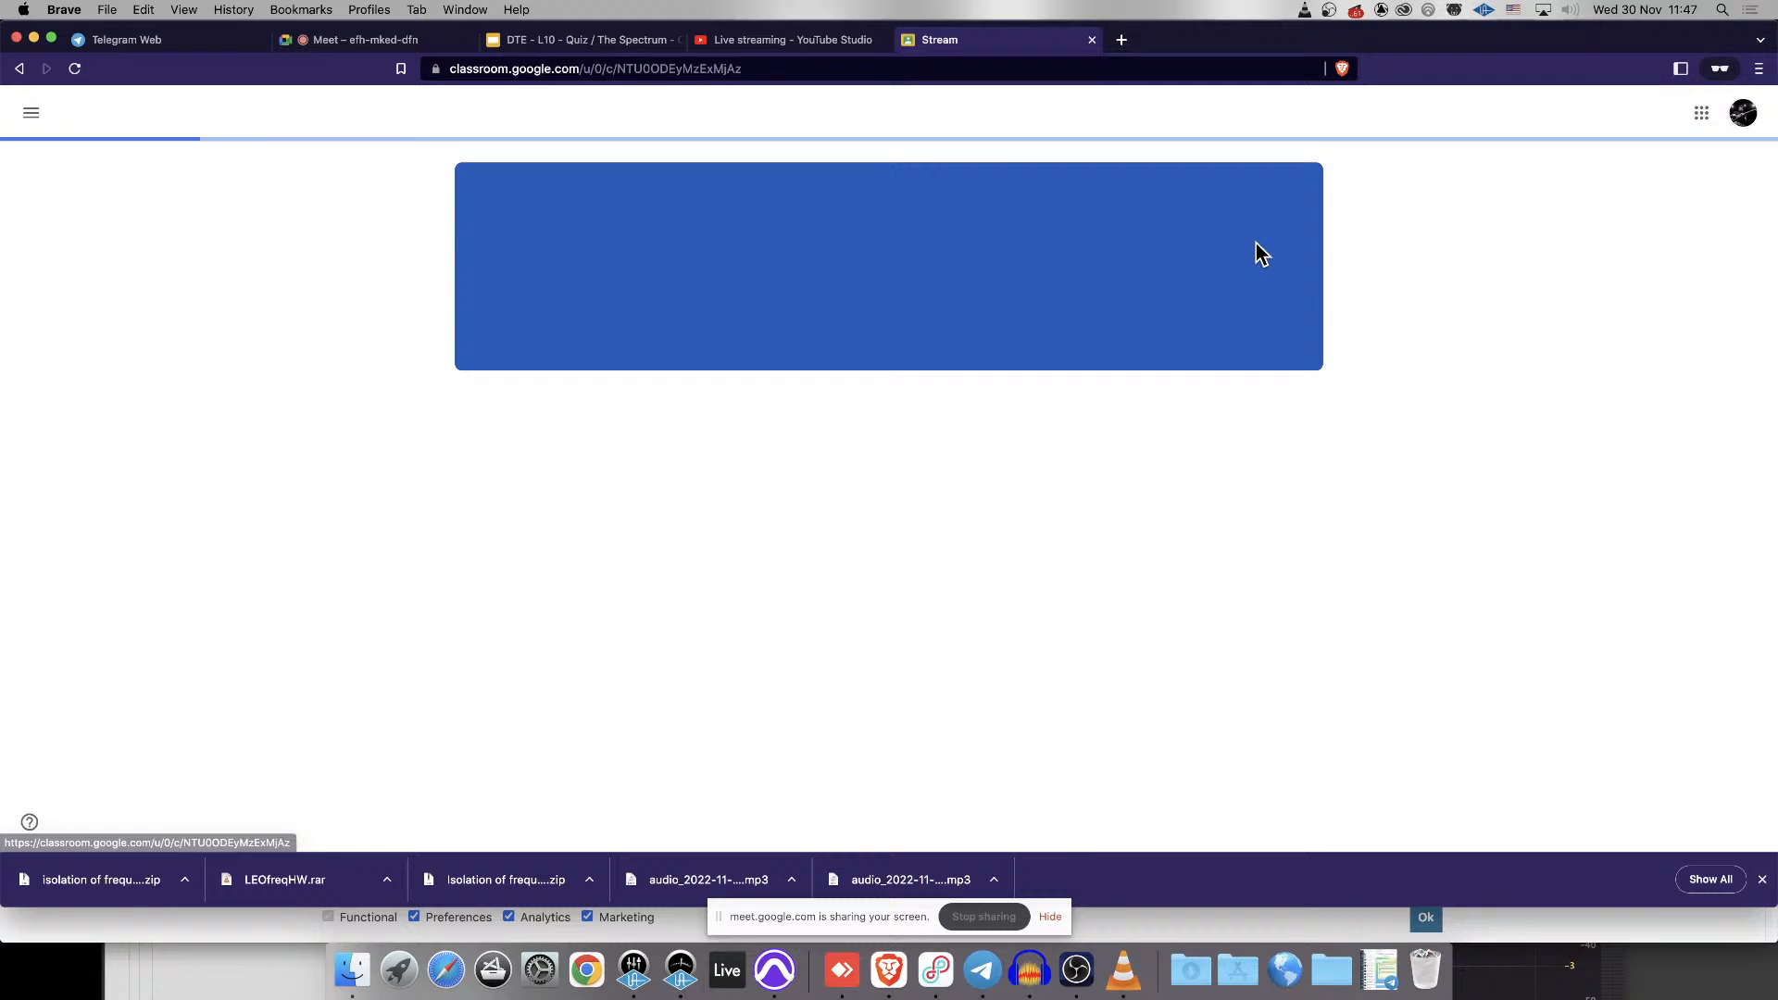
left_click(873, 117)
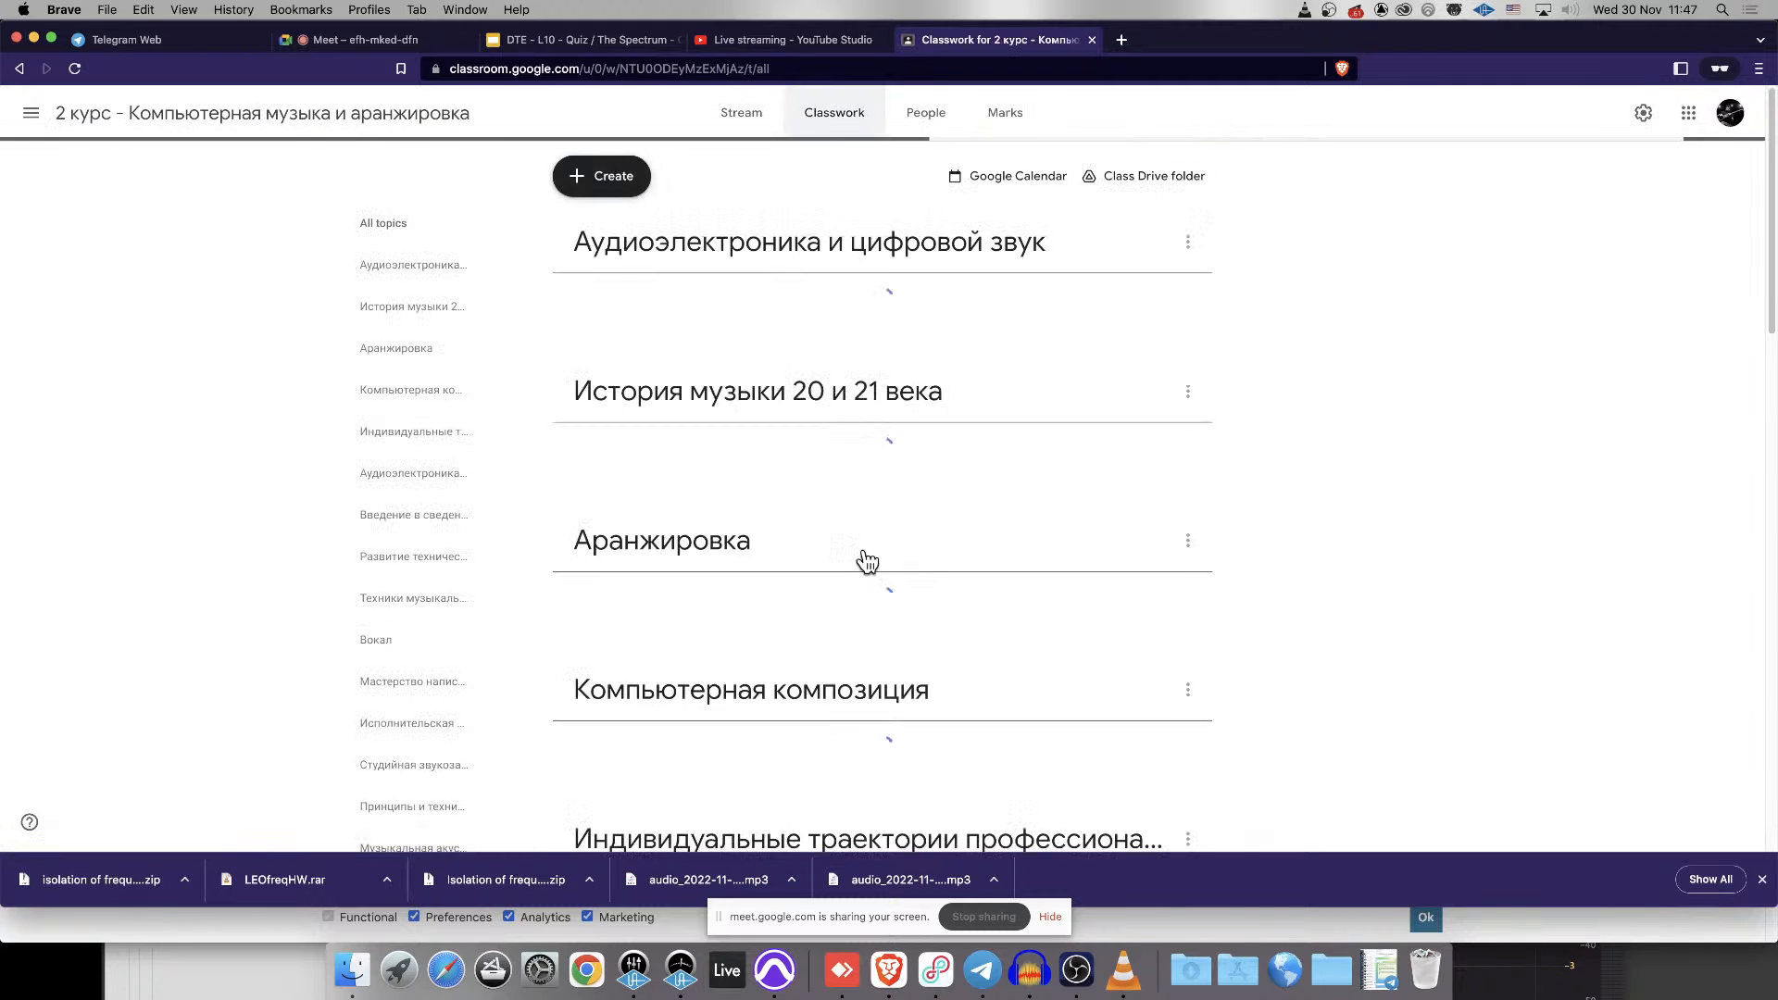
- Find the Summative - Isolation of frequencies assignment under Развитие технического слуха and open its handed-in student work
scroll(867, 484, "down", 15)
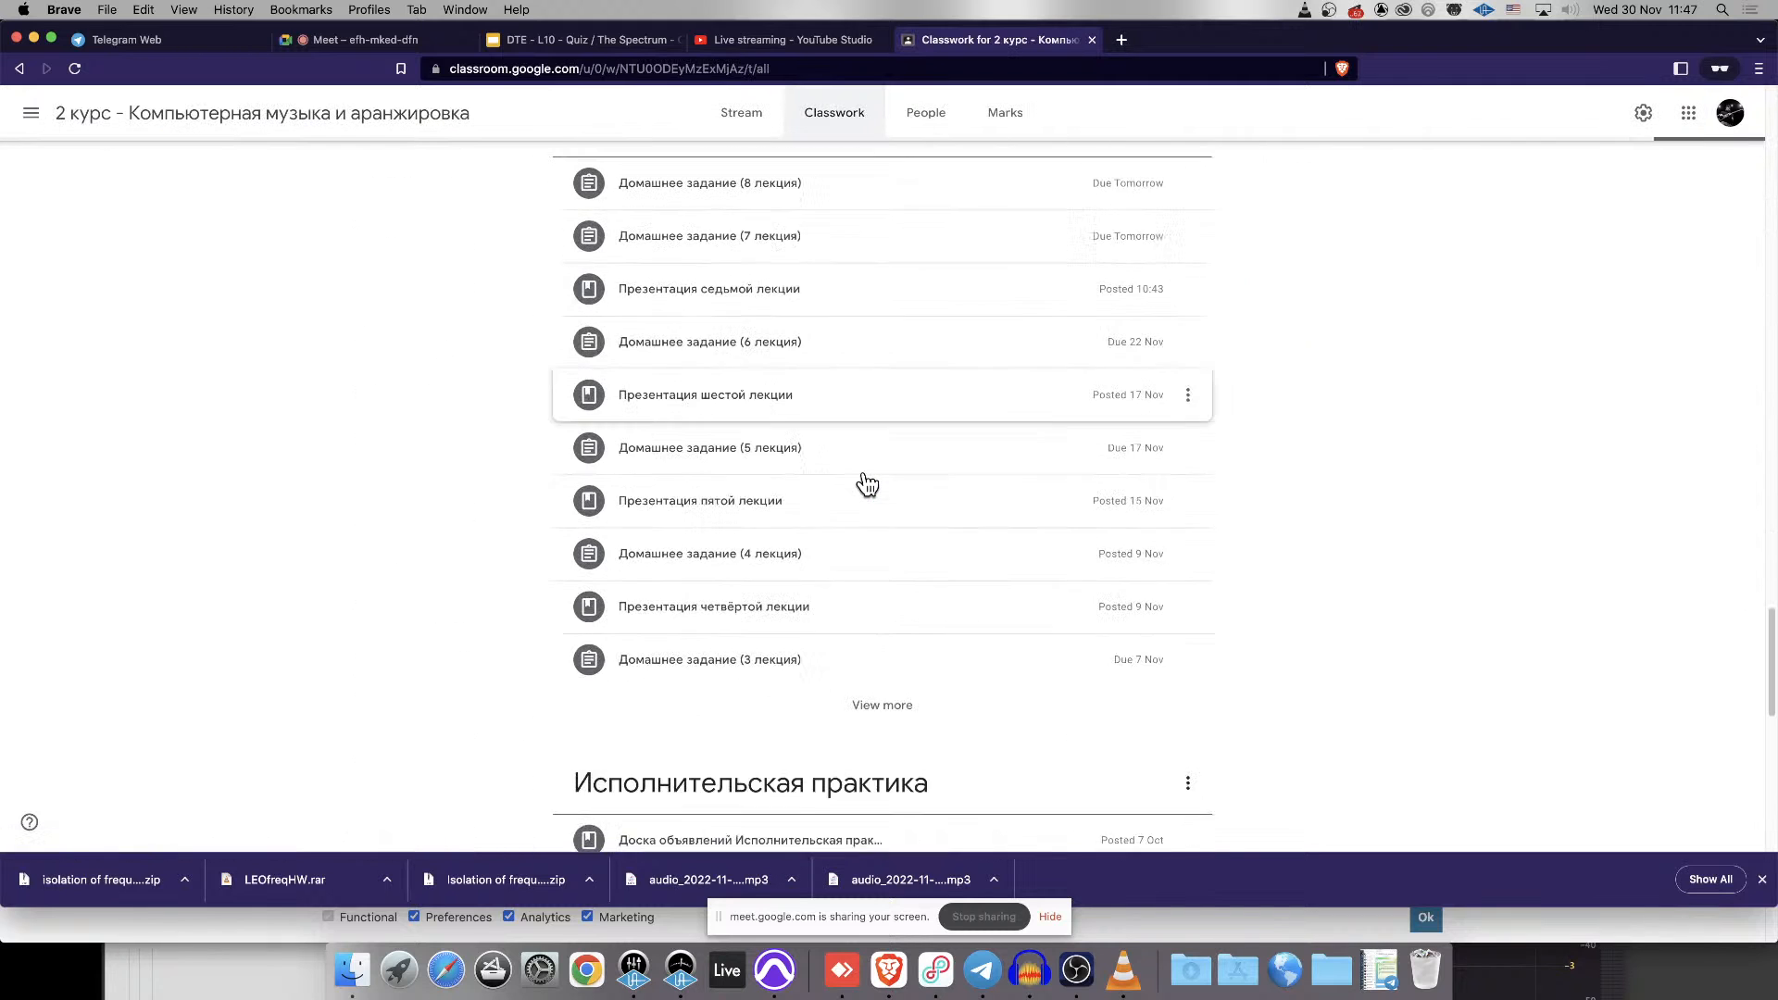
scroll(867, 485, "down", 6)
scroll(857, 485, "down", 5)
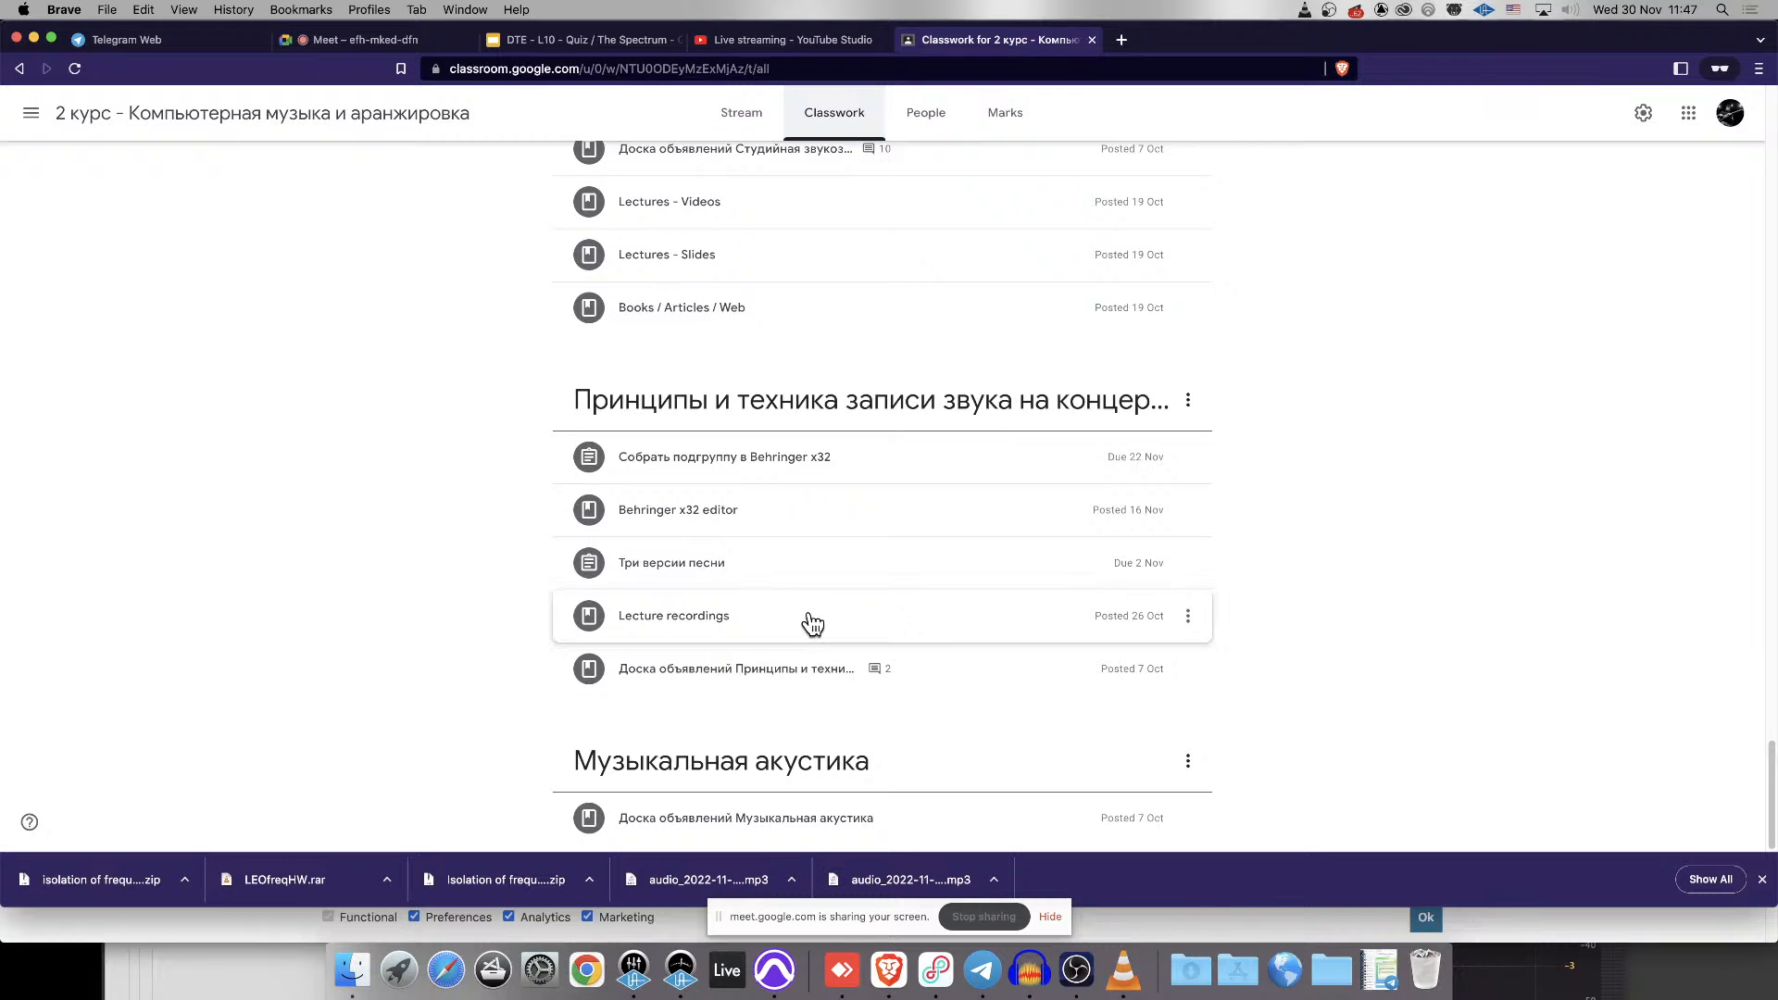
scroll(813, 623, "up", 7)
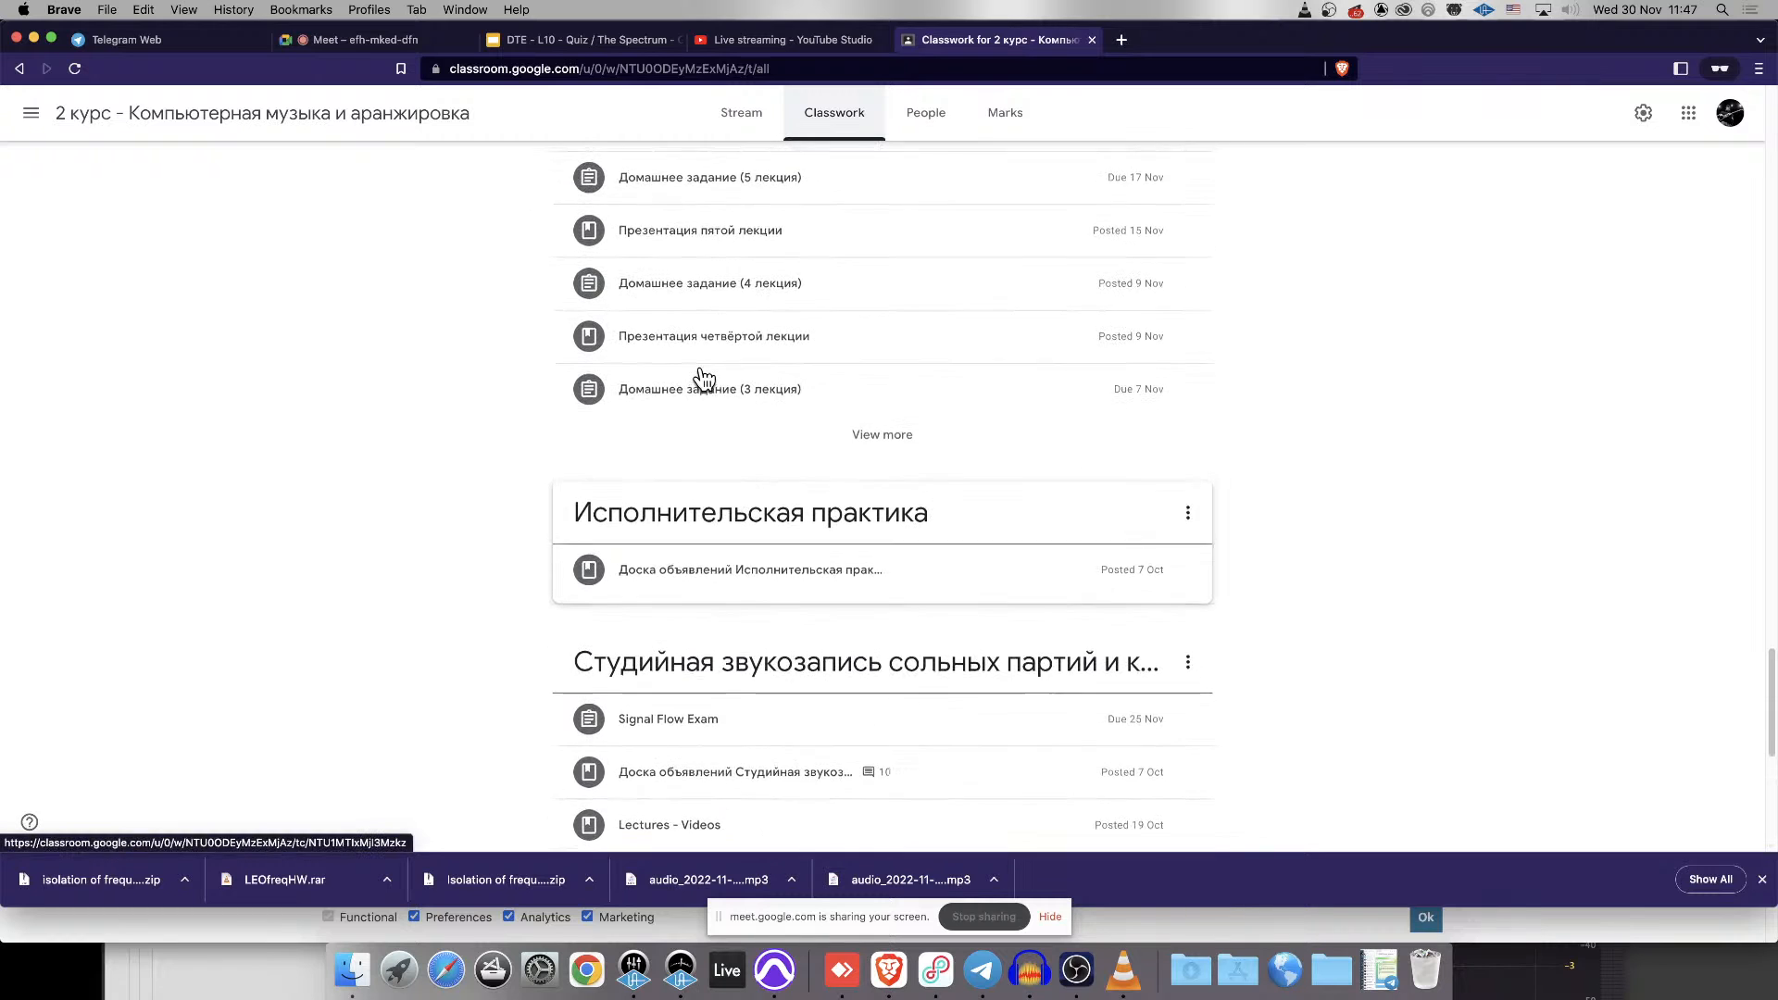
scroll(704, 380, "up", 10)
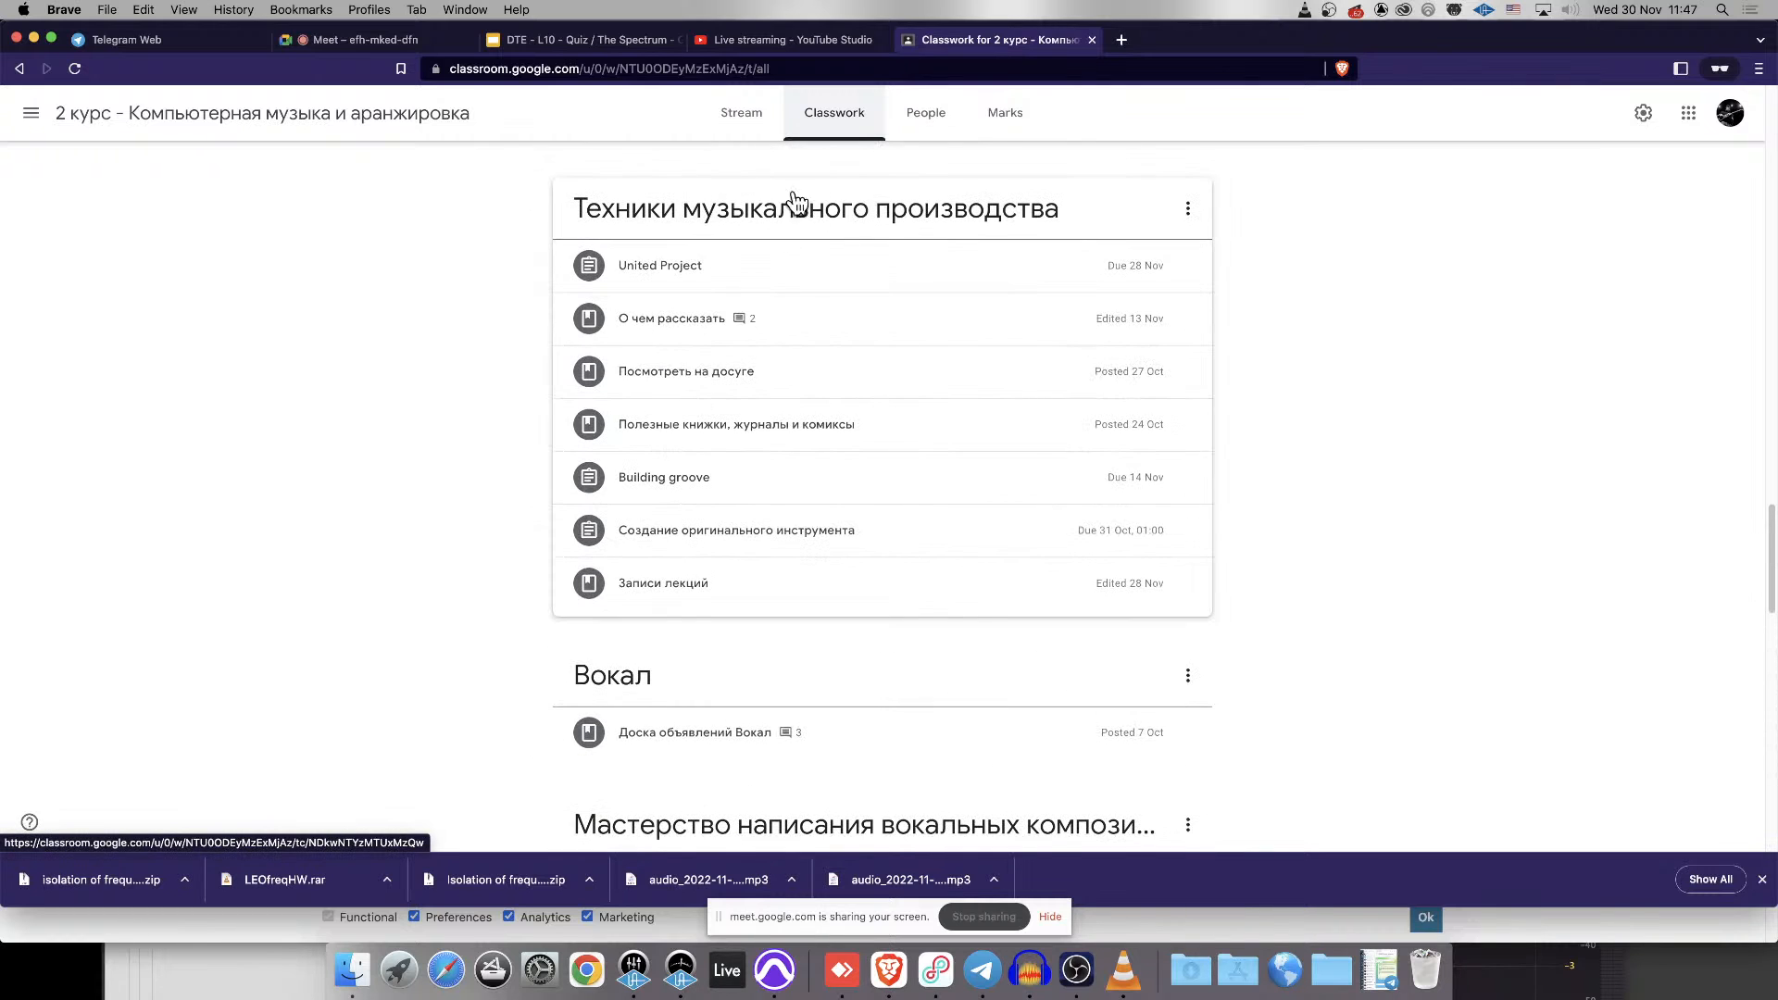
scroll(796, 199, "up", 8)
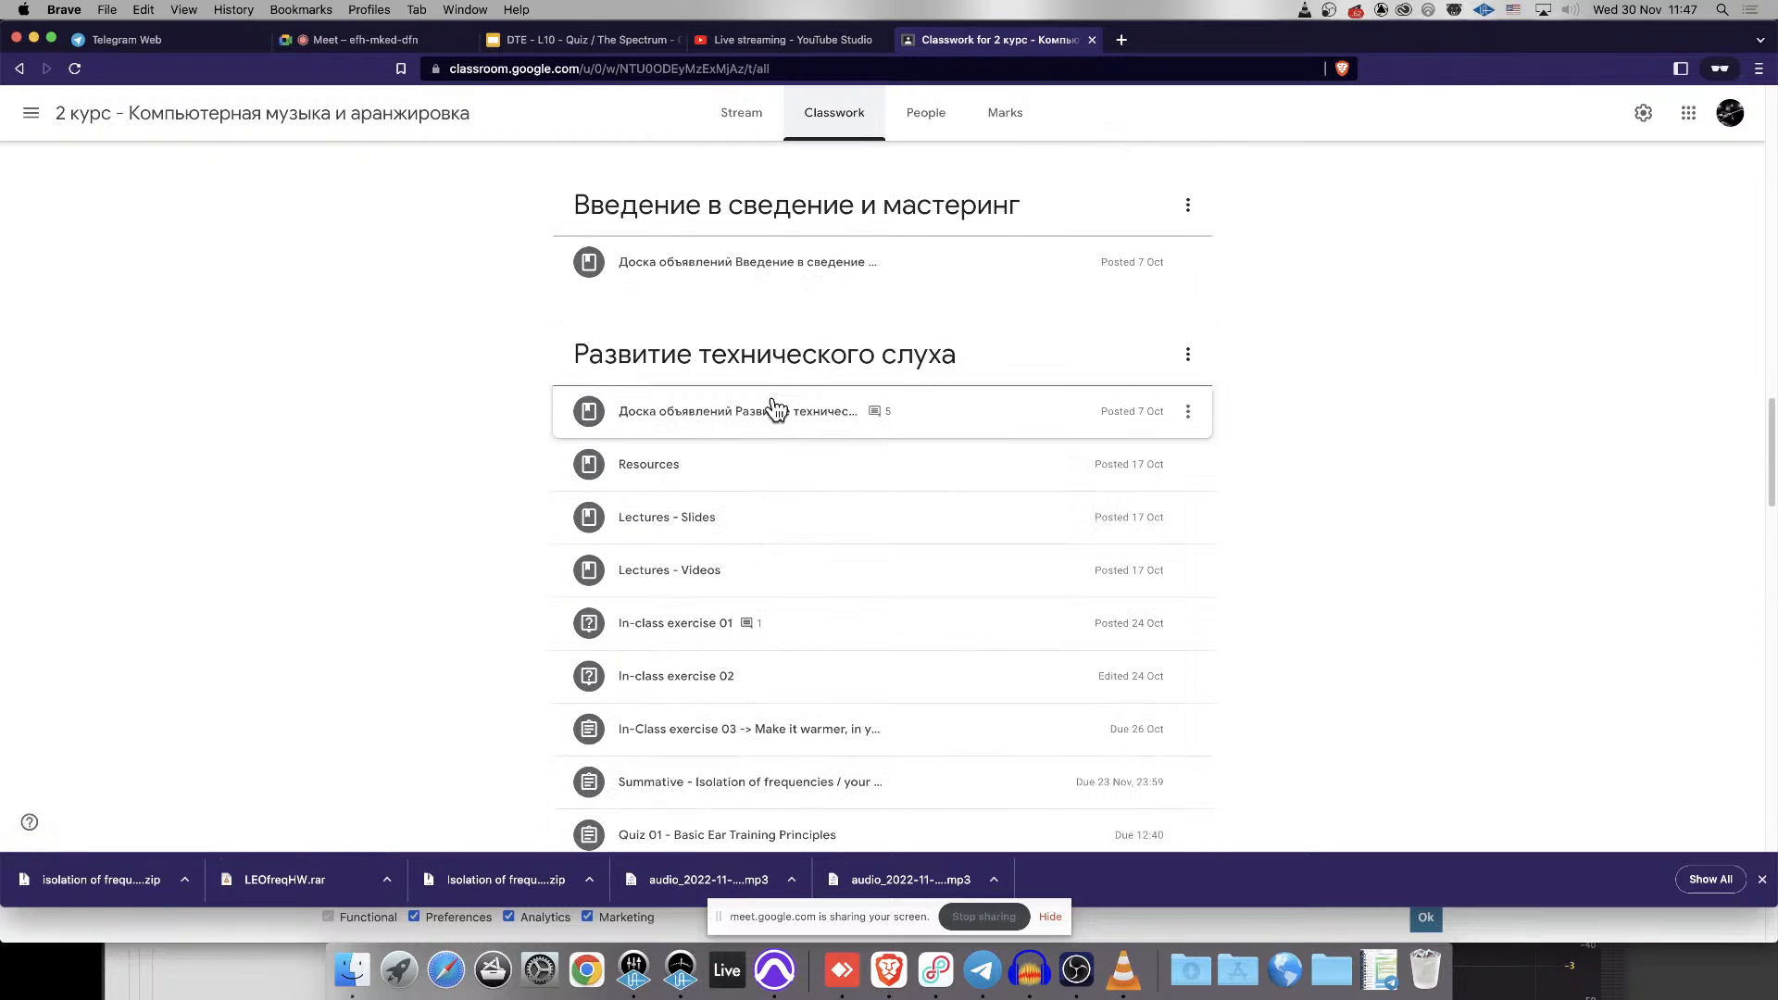
scroll(896, 319, "down", 3)
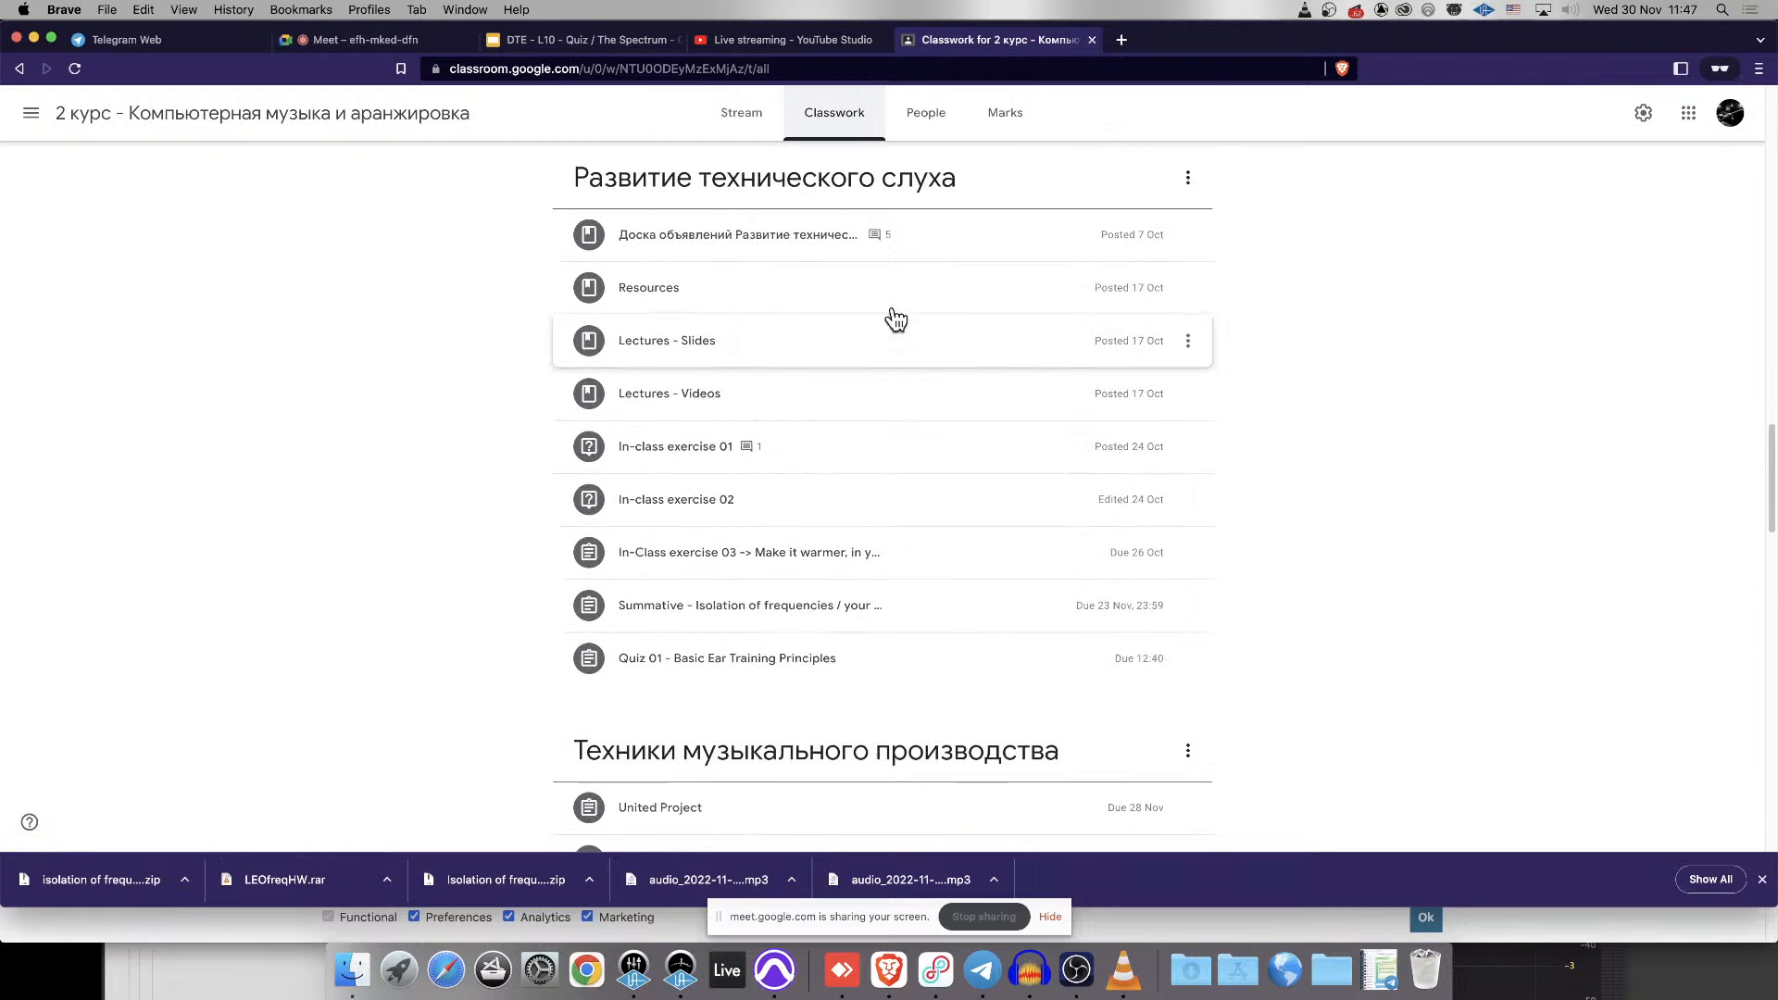
left_click(788, 612)
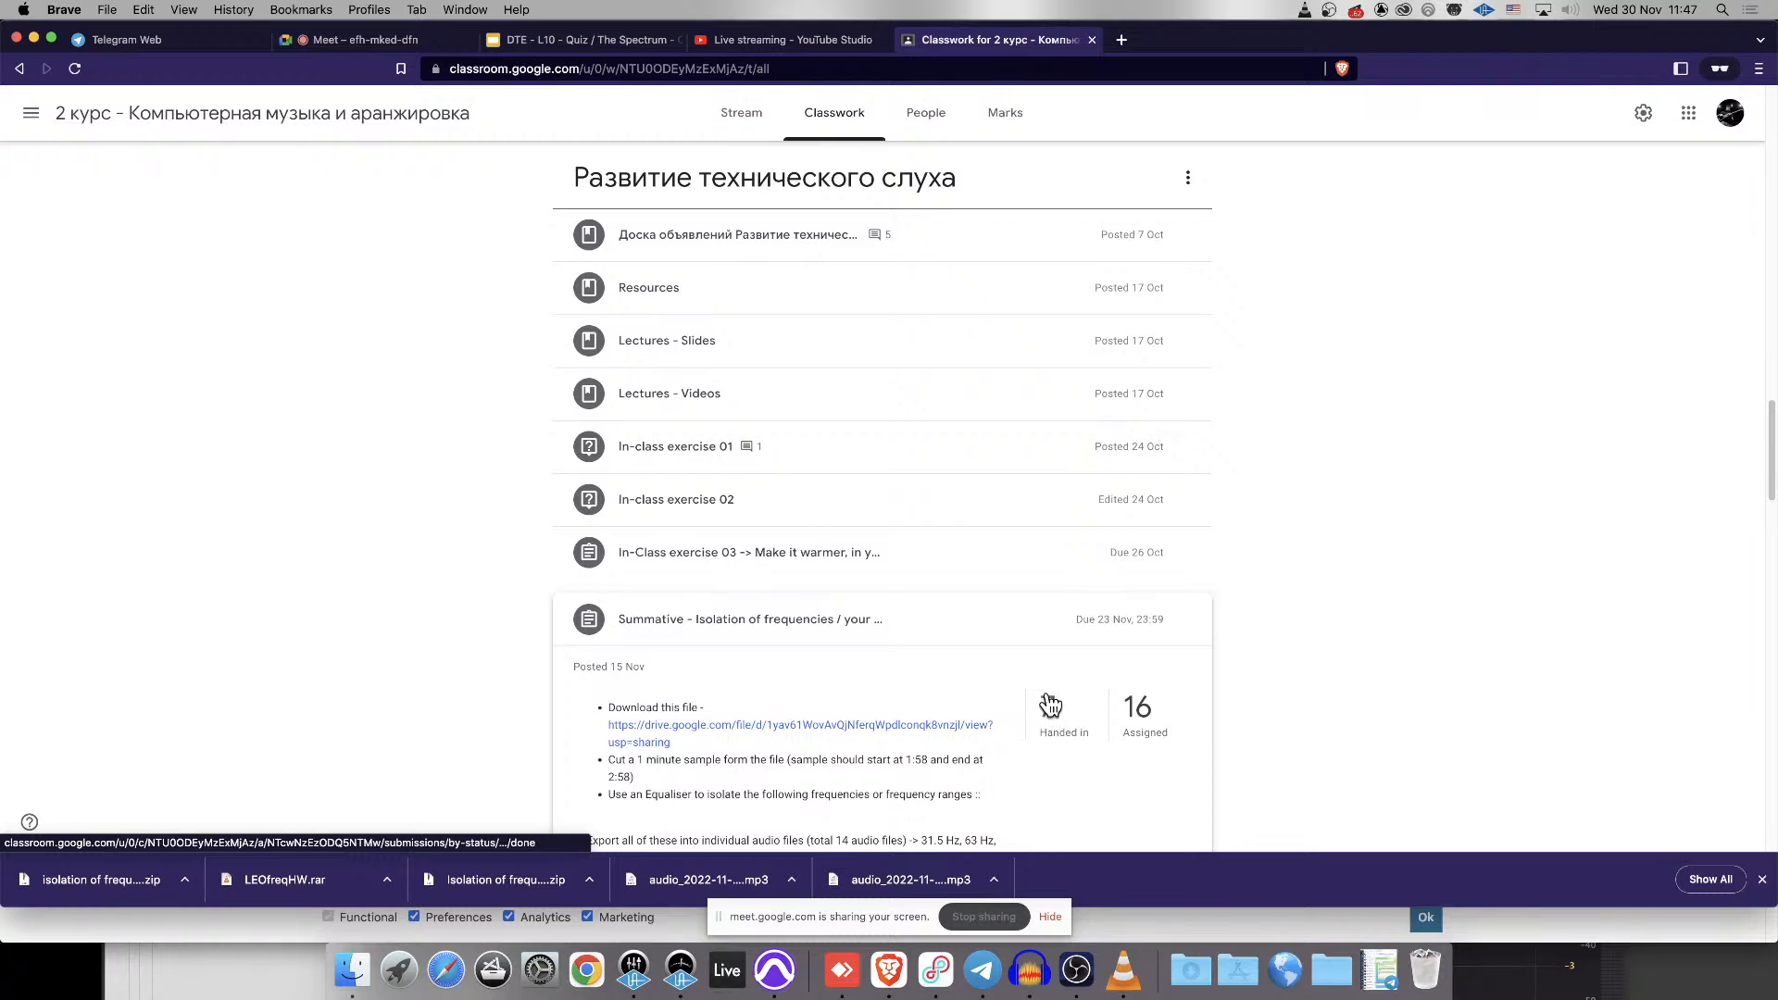
left_click(1051, 706)
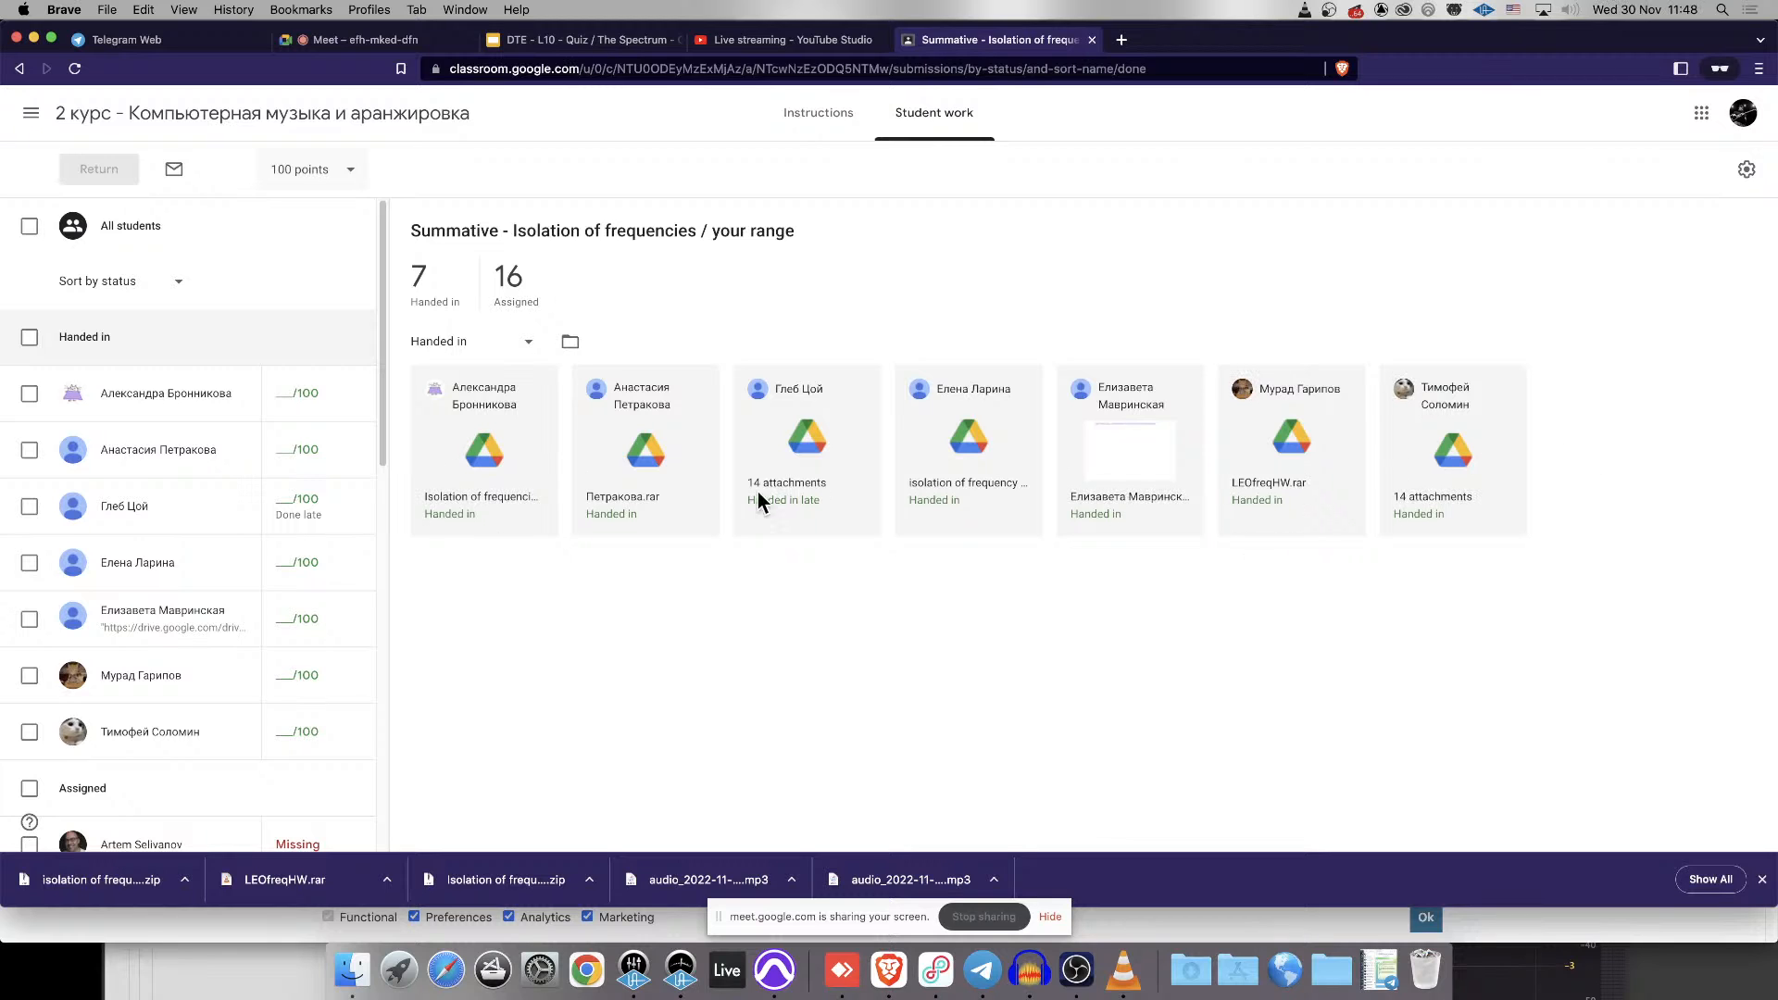
- Open the submission that contains a document, view the MP3 files in its linked Drive folder, and return to the document
left_click(1099, 501)
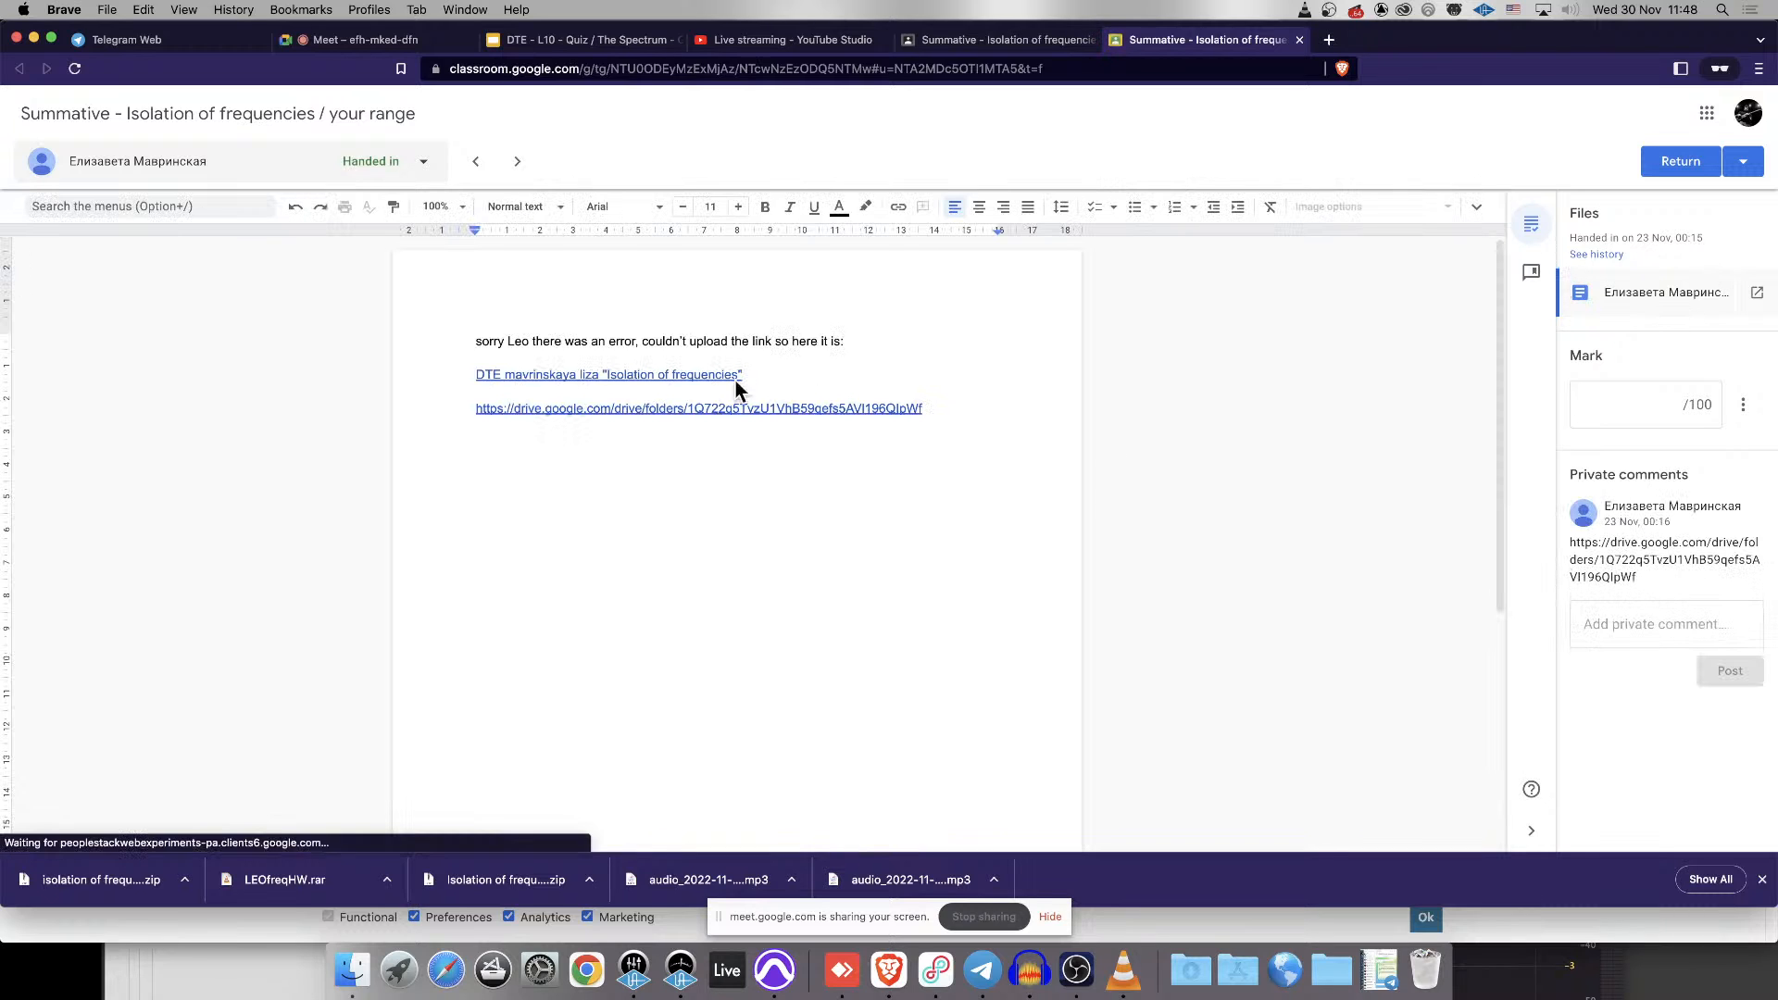
left_click(509, 409)
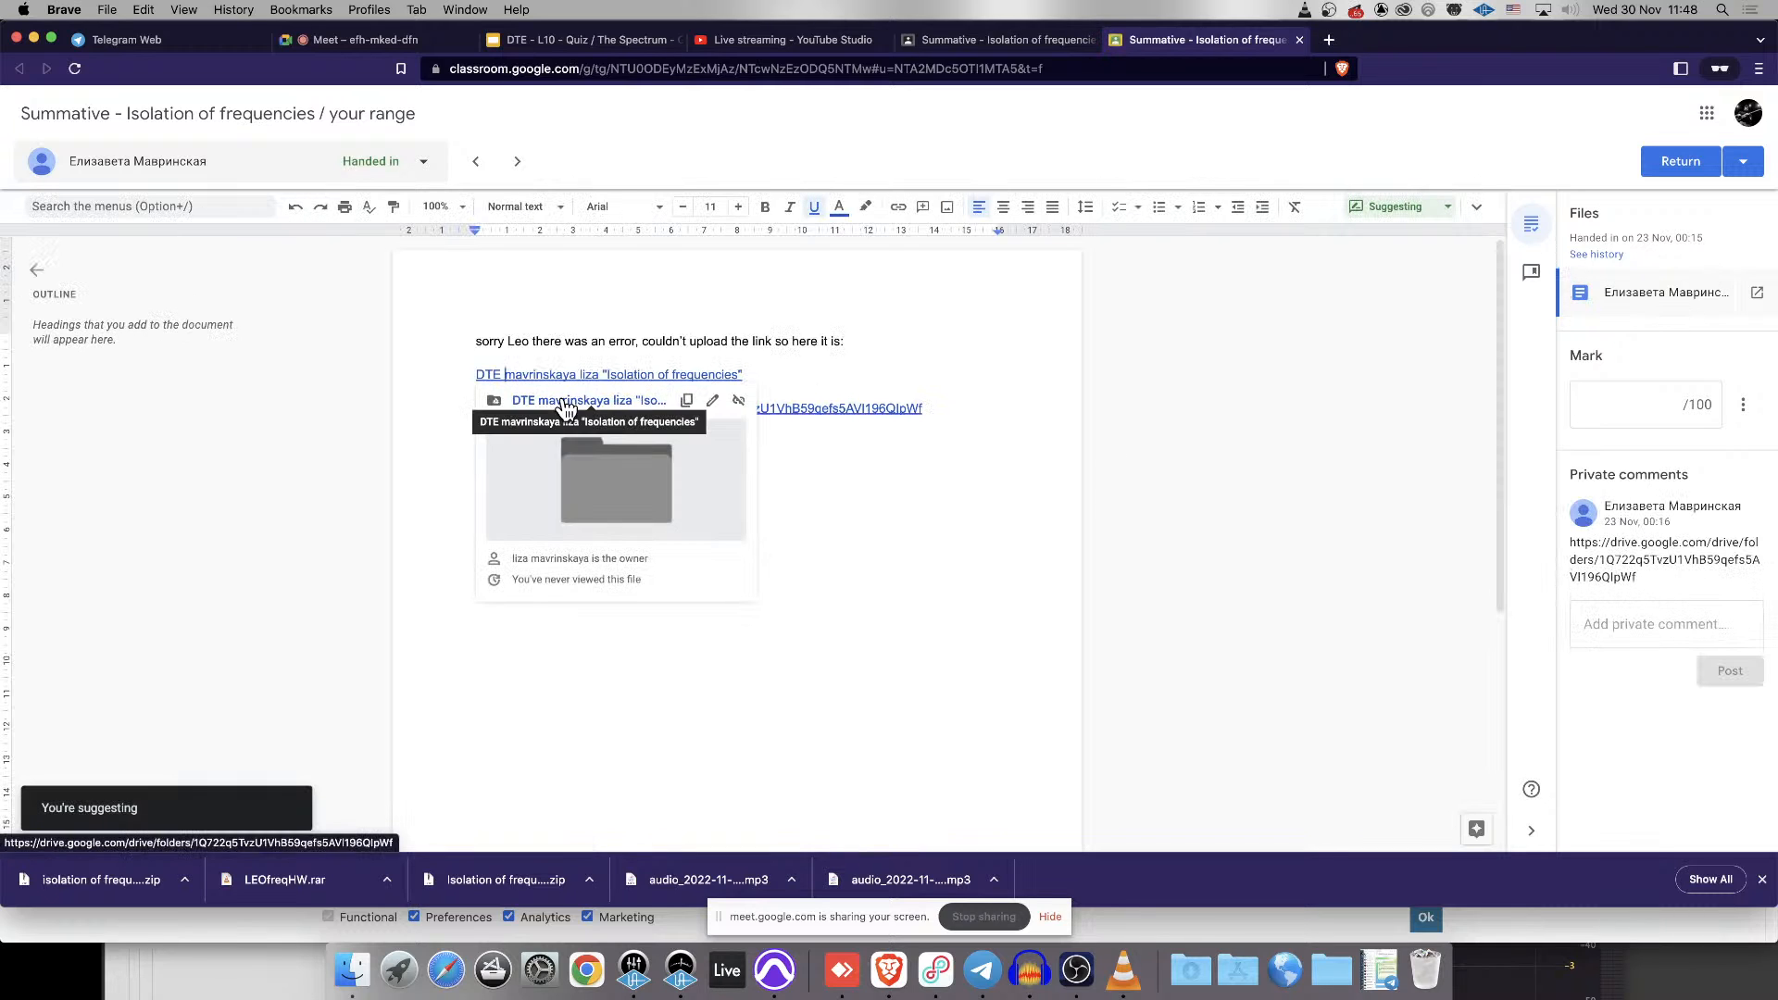
left_click(548, 402)
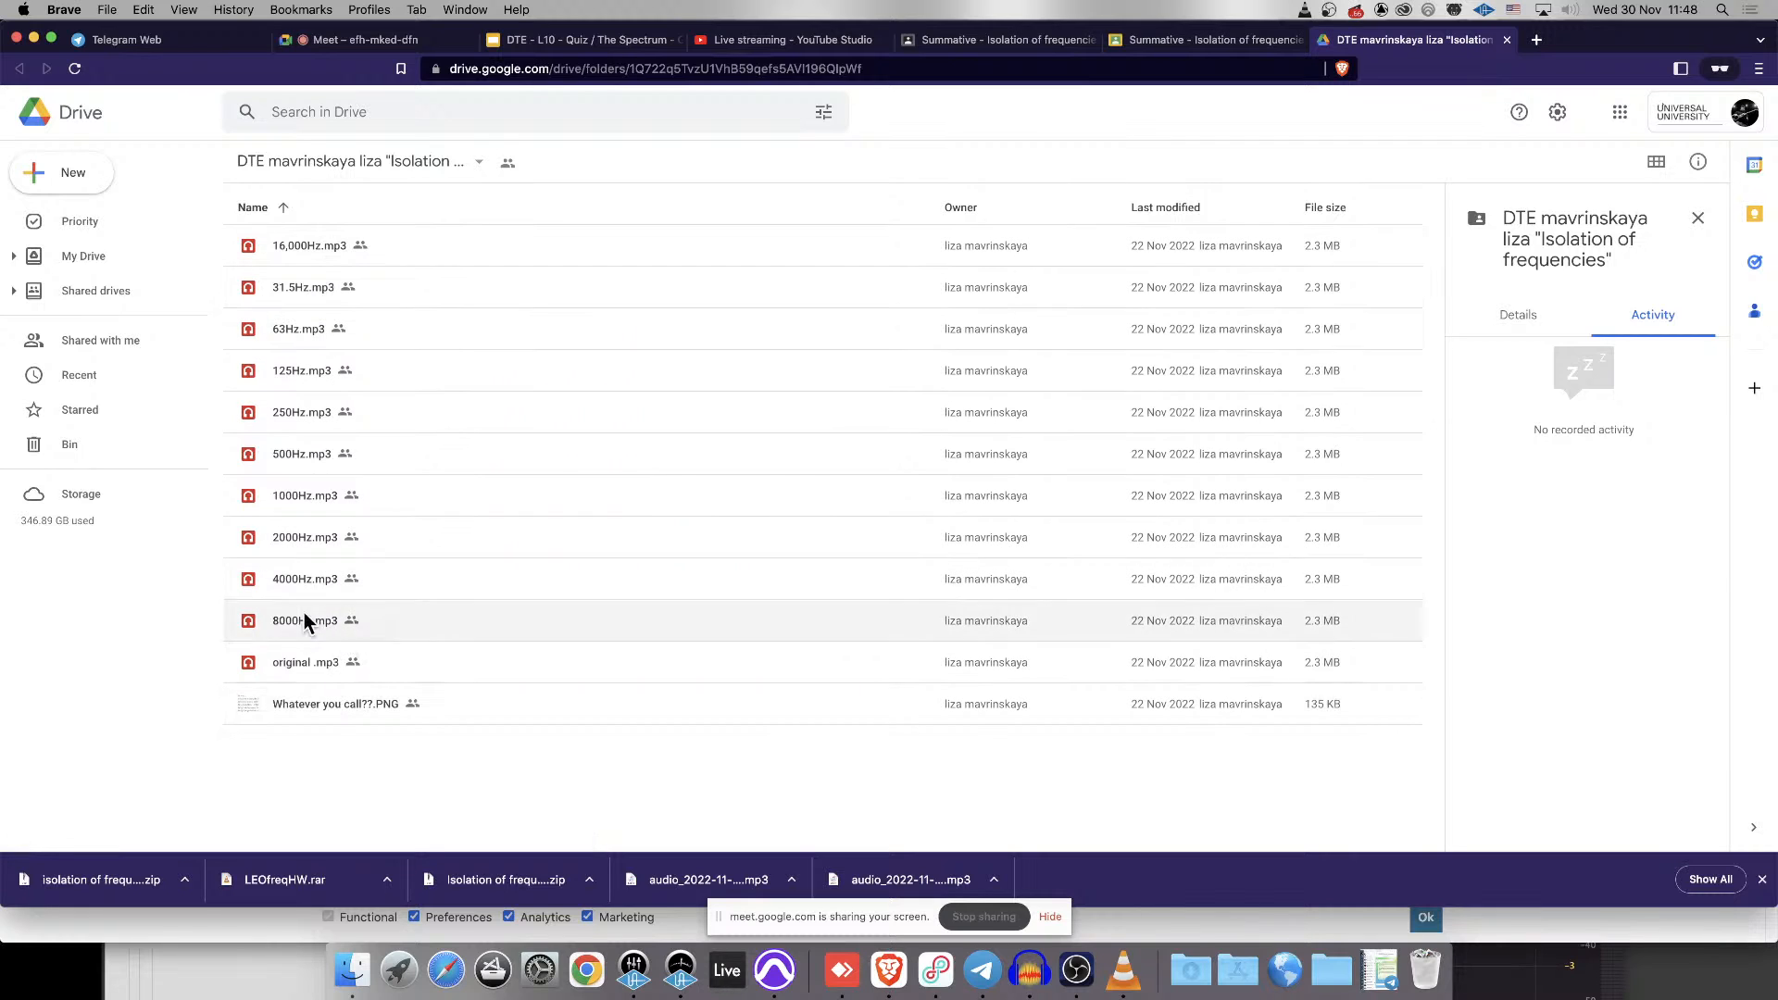
left_click(1185, 46)
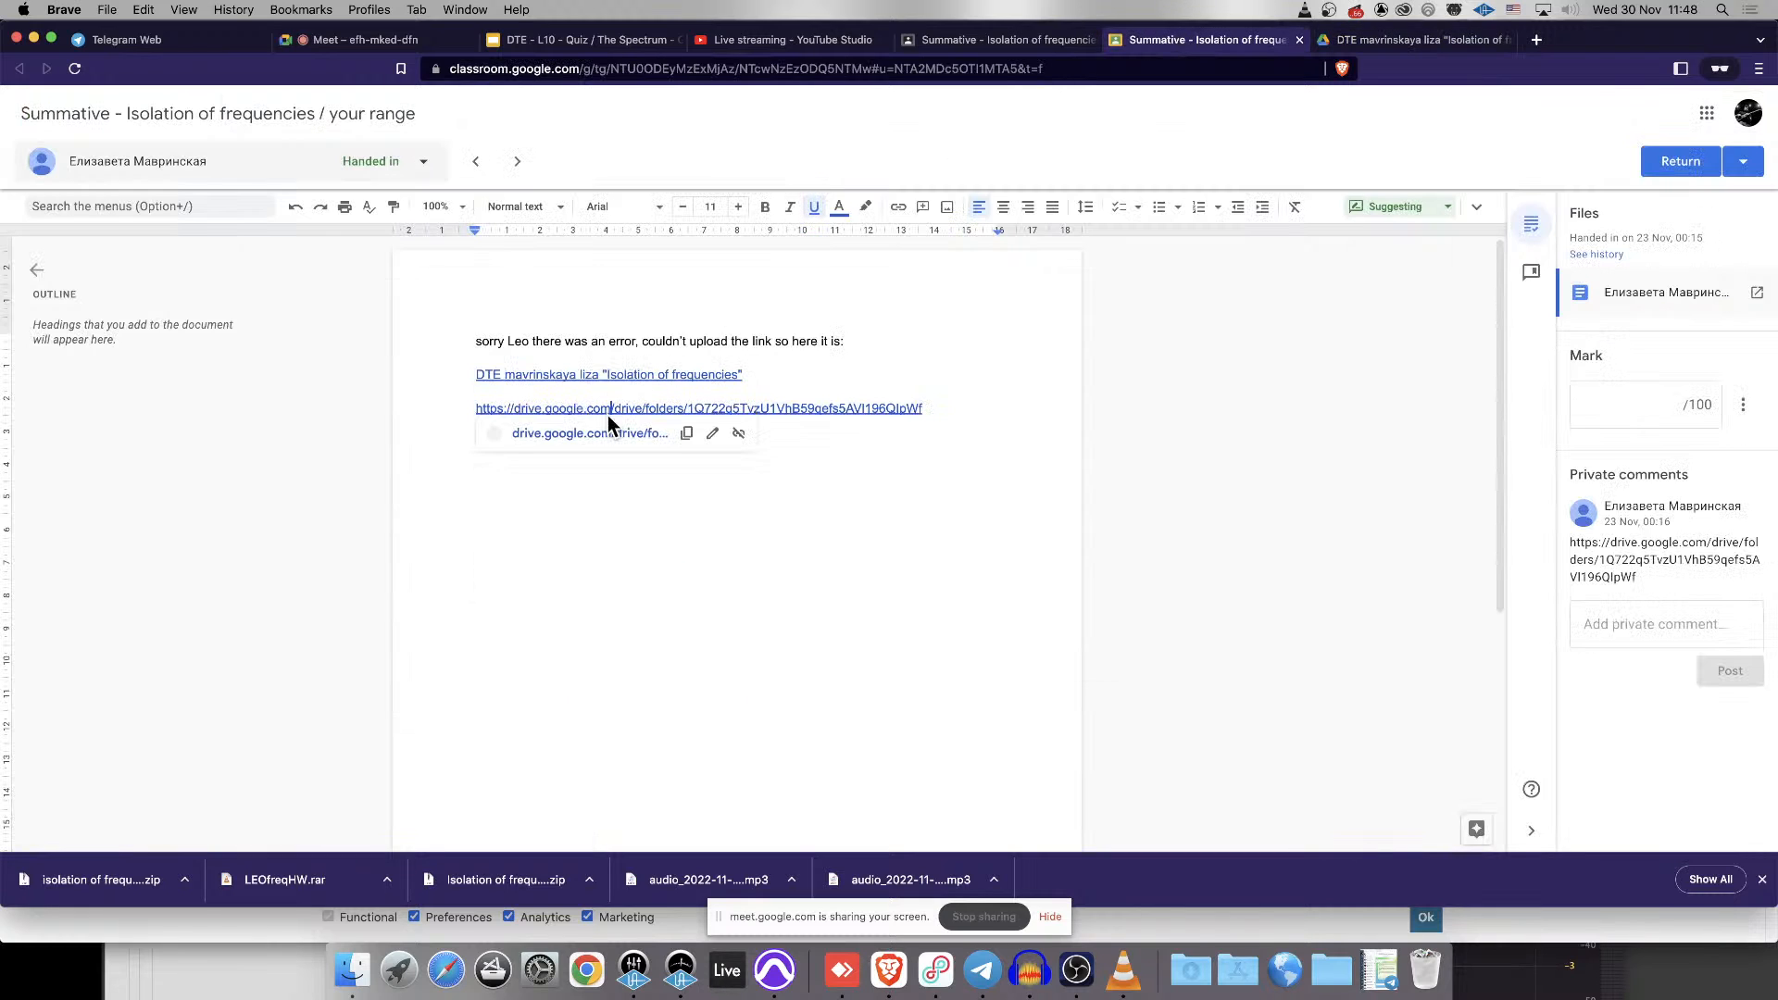
- Open the Drive folder linked in the document and highlight the low-end and mid-low-end ranges in the image Whatever you call??.PNG
left_click(604, 434)
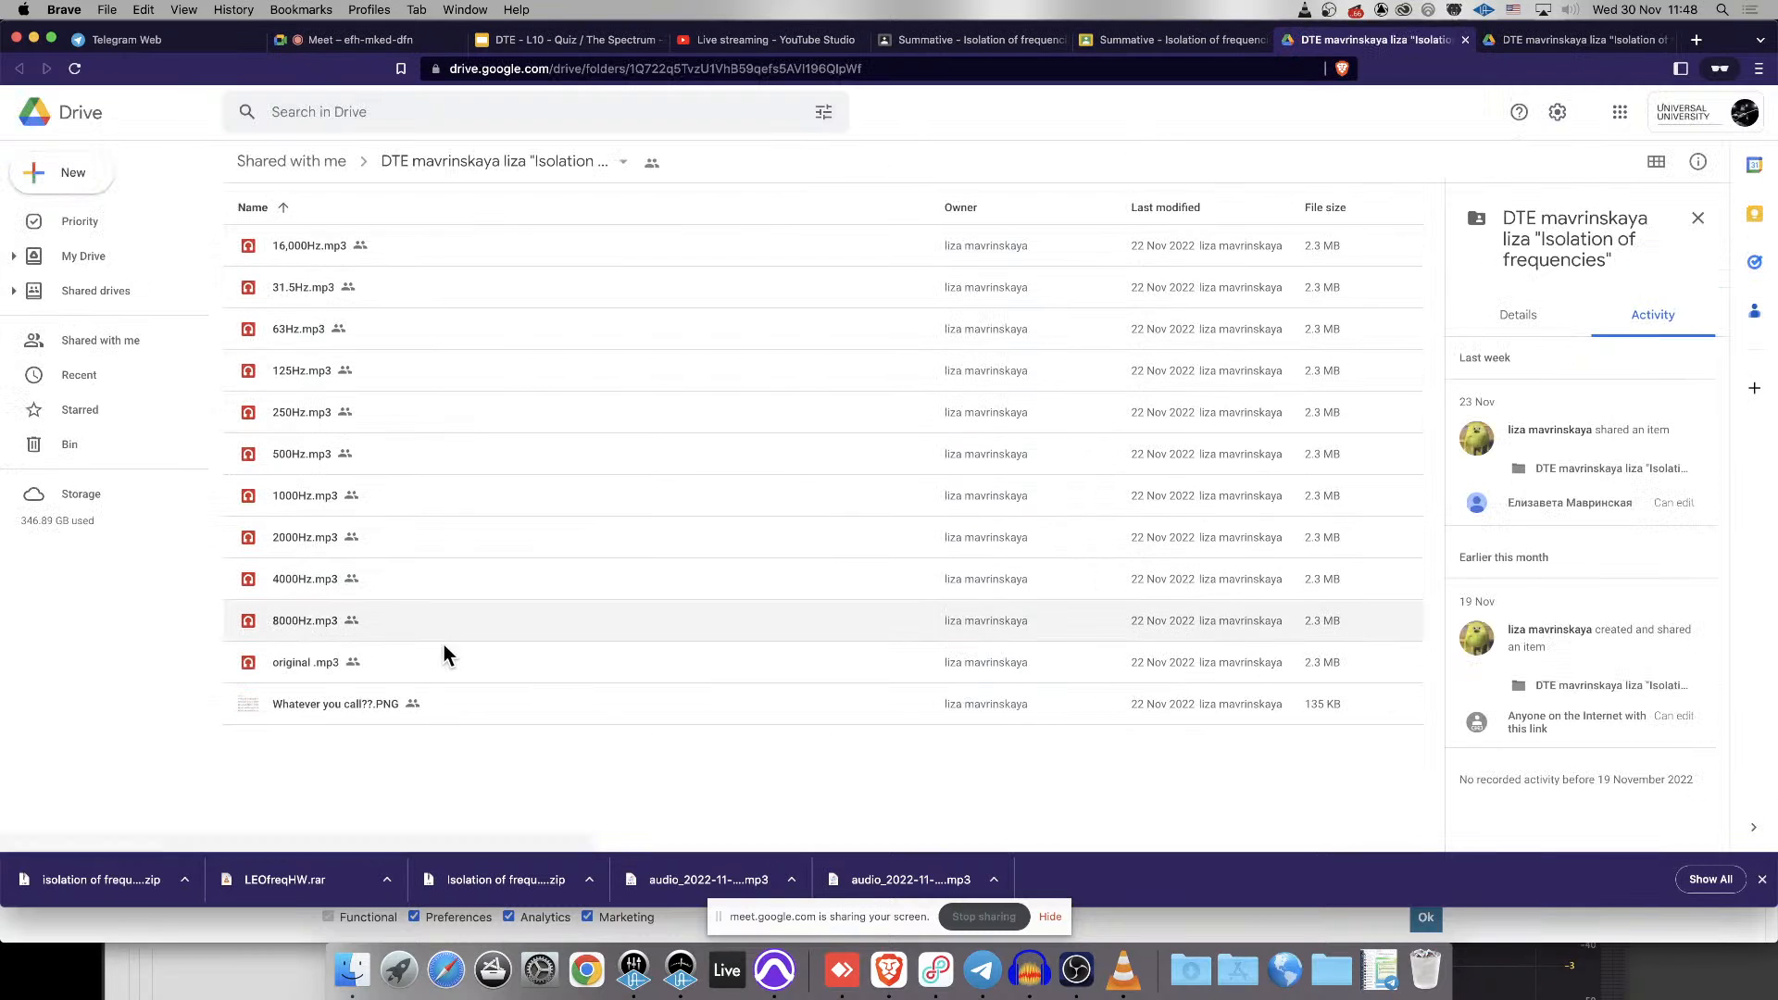
double_click(331, 706)
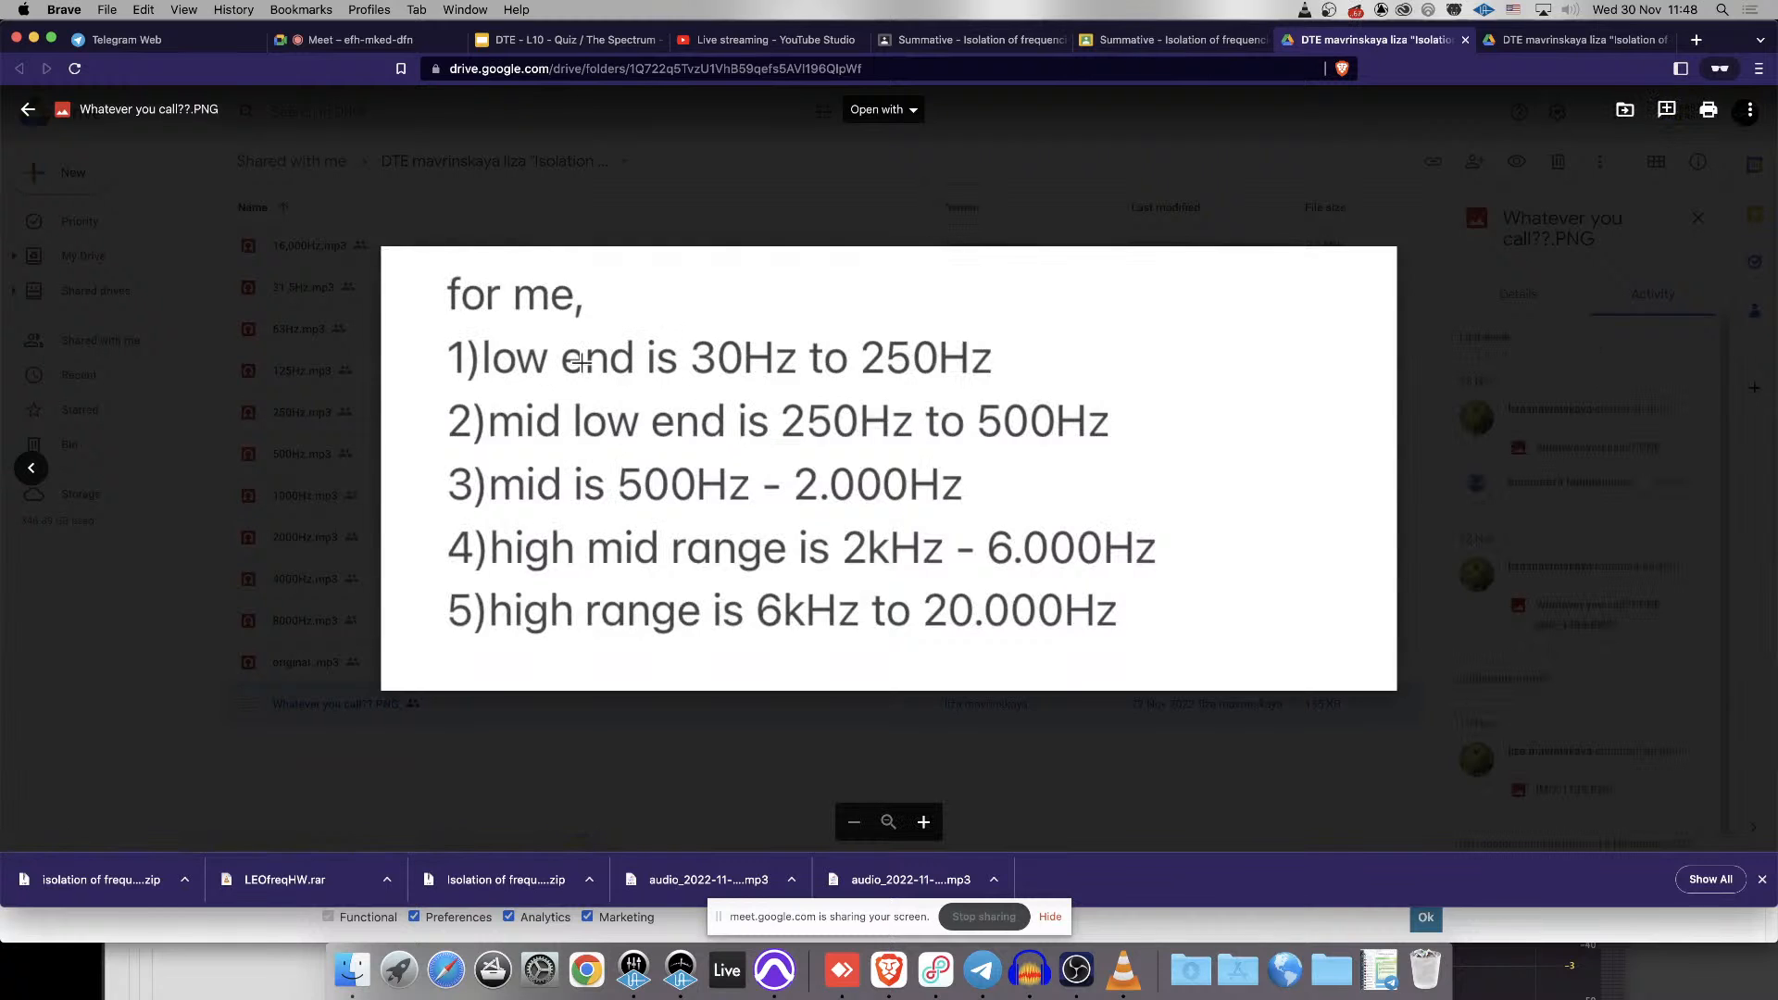
left_click_drag(695, 330, 794, 353)
left_click(1035, 383)
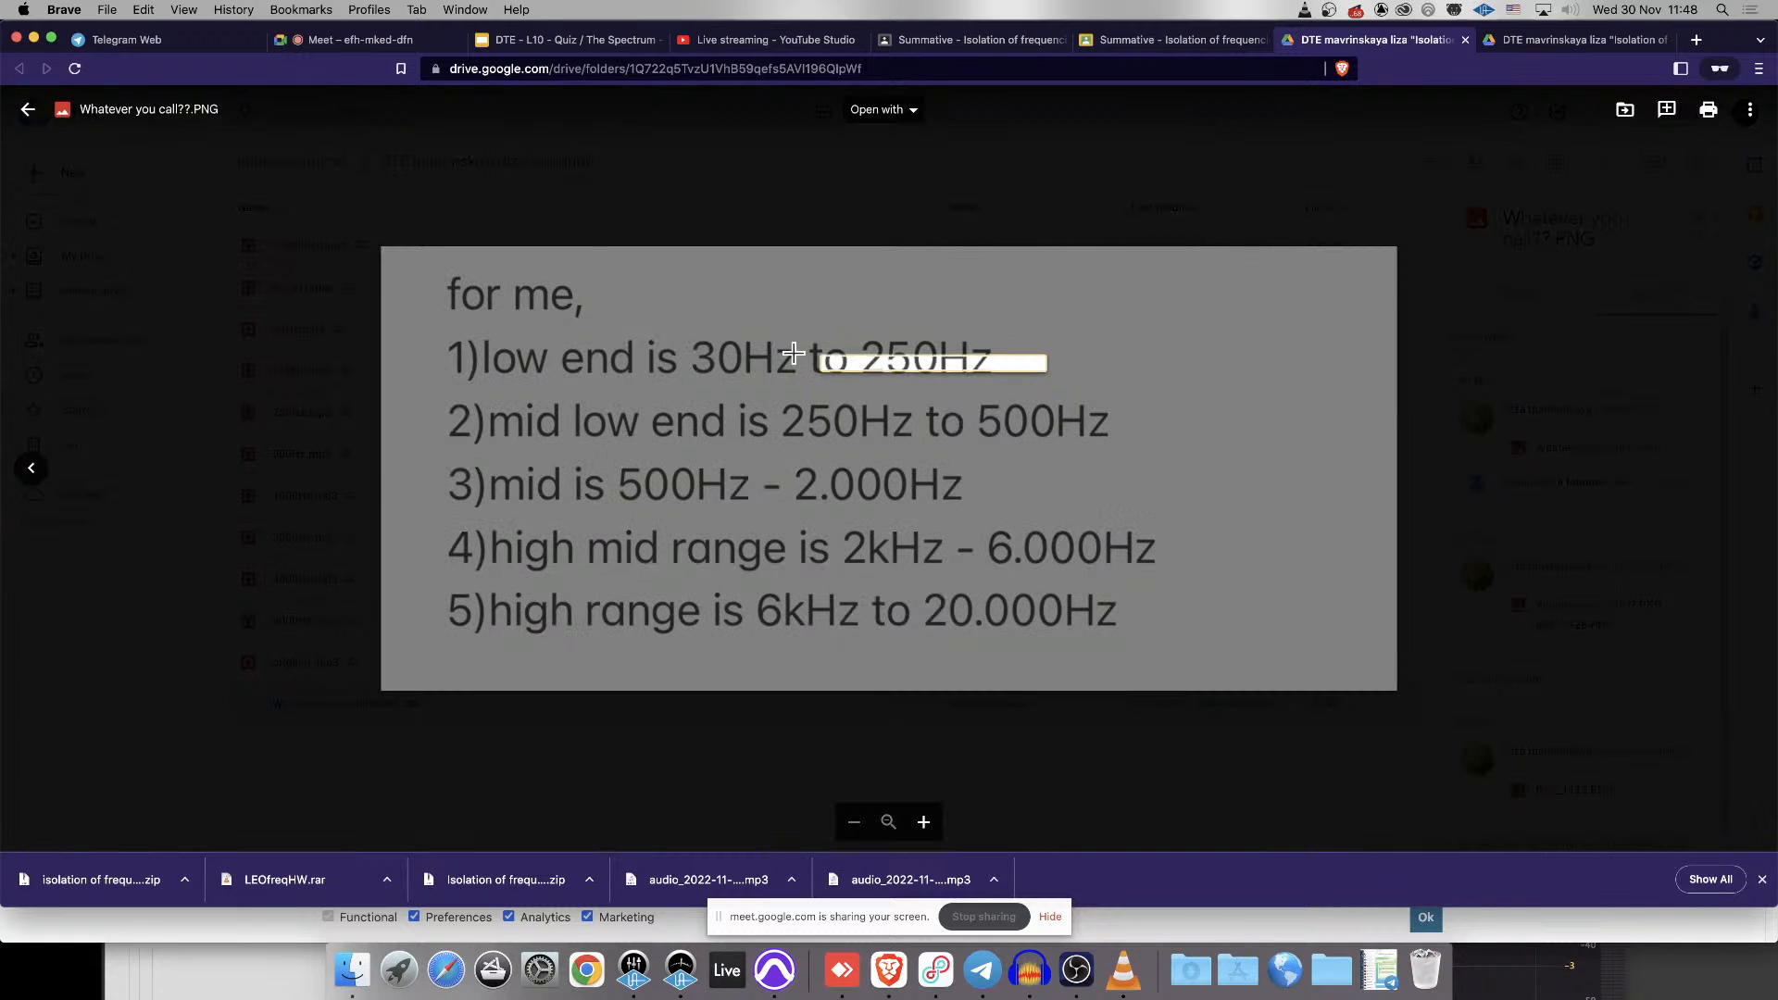
left_click_drag(681, 331, 681, 334)
left_click(1145, 412)
left_click_drag(1156, 421, 821, 393)
left_click(756, 409)
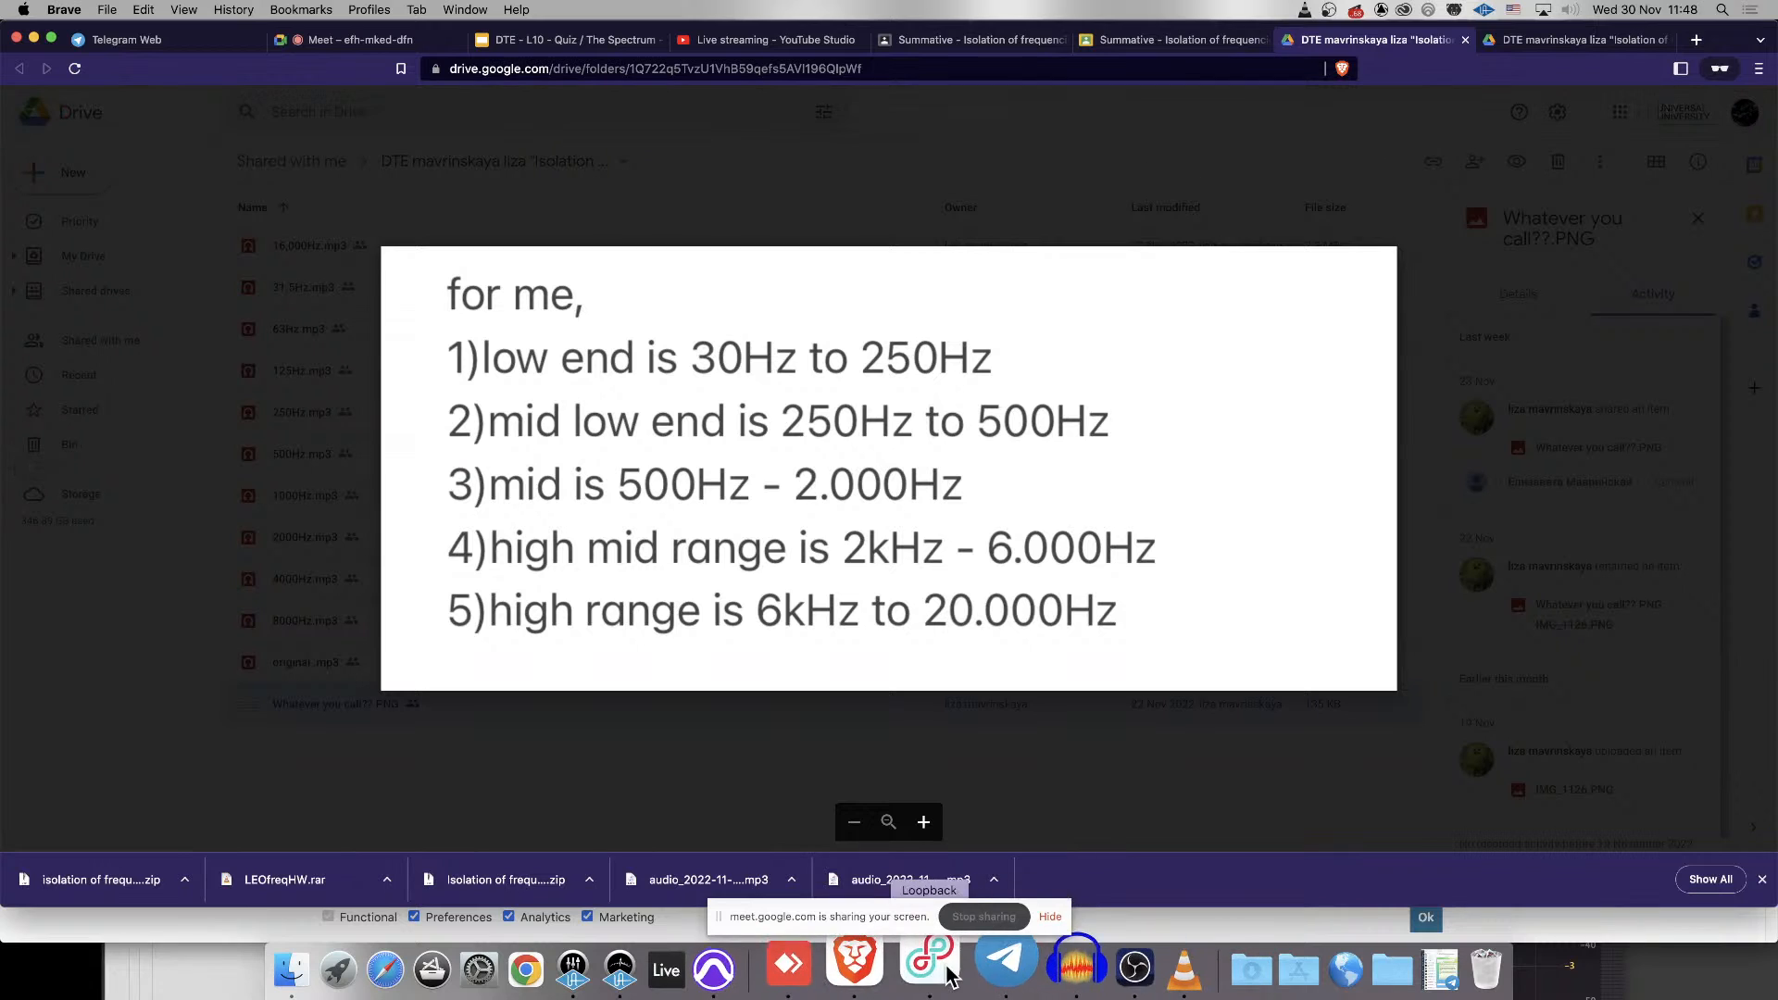
- Switch to Pro Tools, play the session with the high range lane soloed, and stop playback
left_click(708, 968)
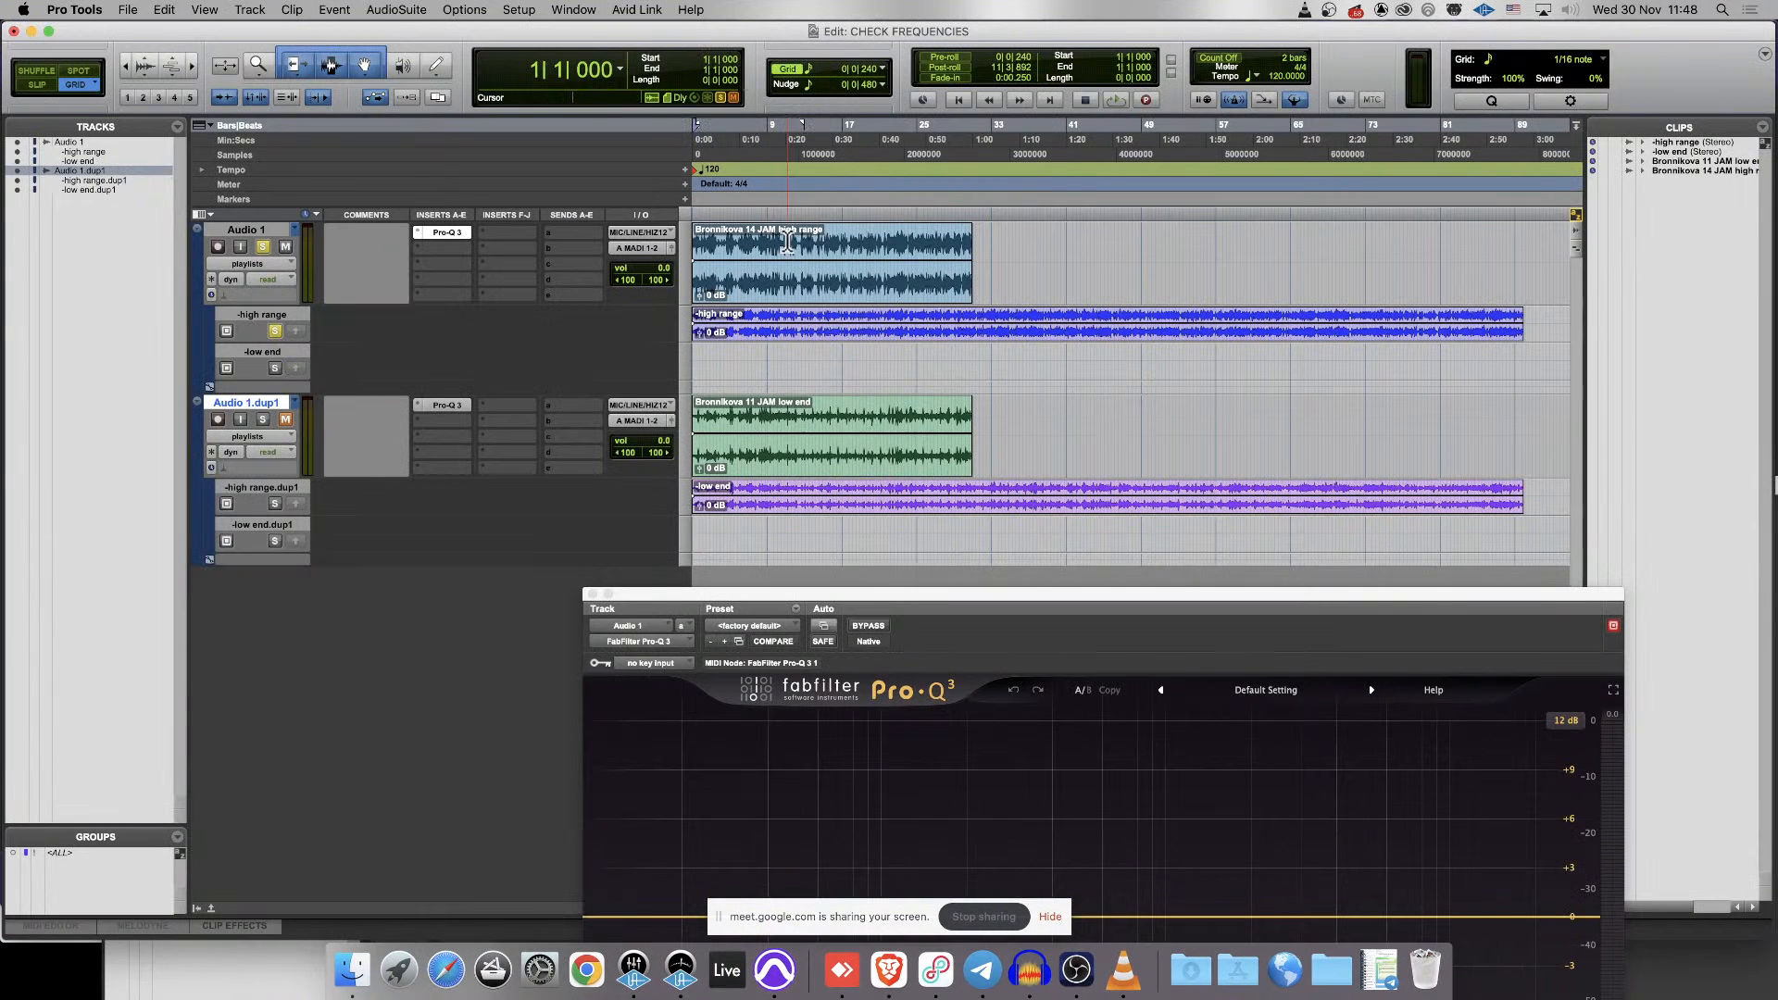
key("space")
key("super+bracketright")
key("super+bracketright")
key("super+bracketleft")
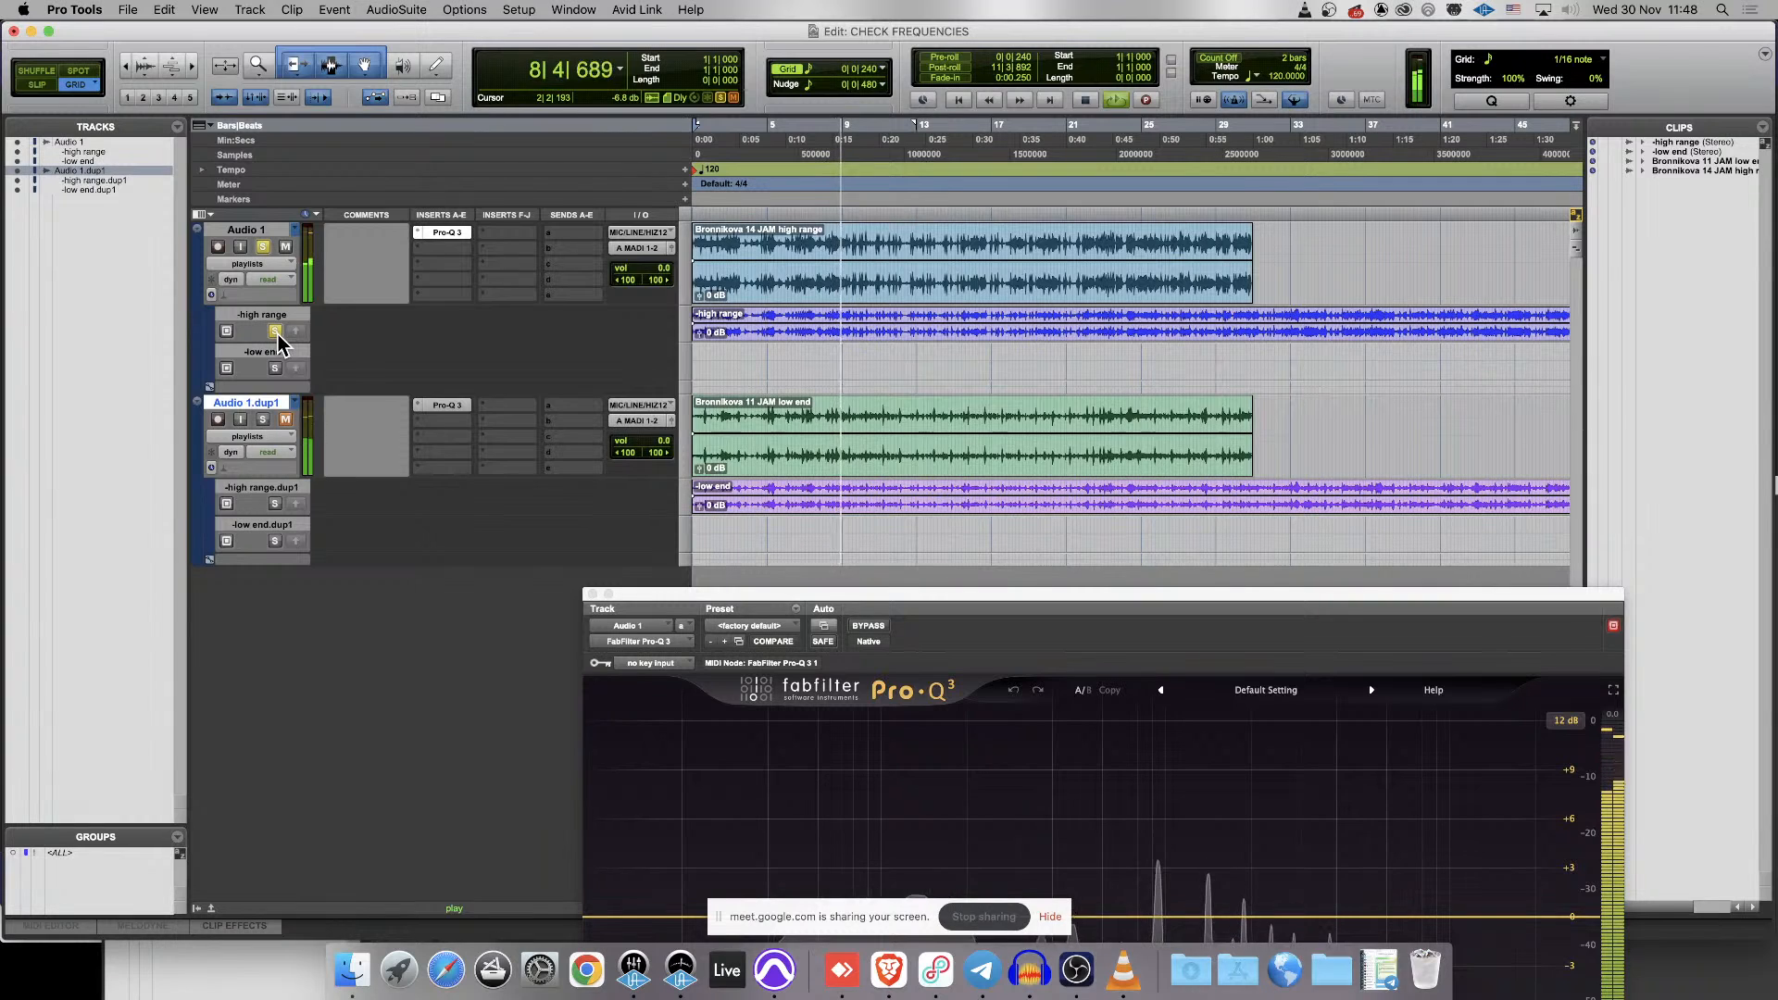
key("r")
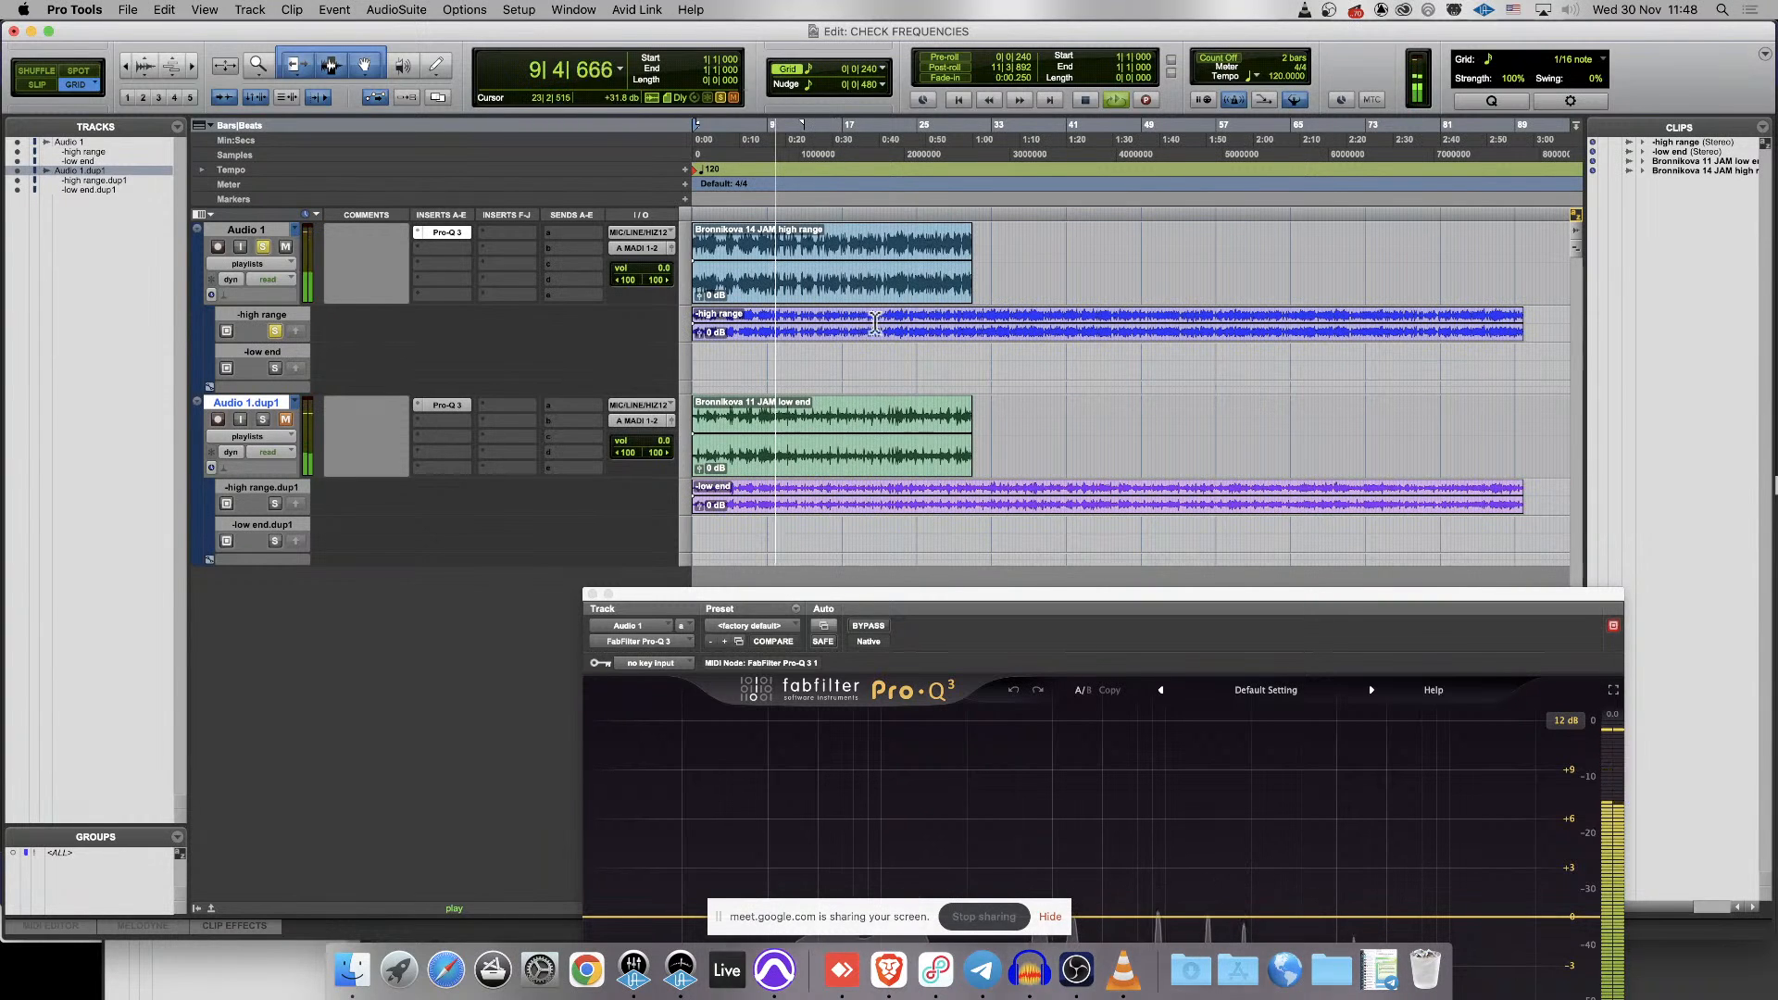
key("space")
- Collapse the first LEOfreqHW folder in Finder's Downloads and look through the audio files in the other LEOfreqHW folder
left_click(352, 970)
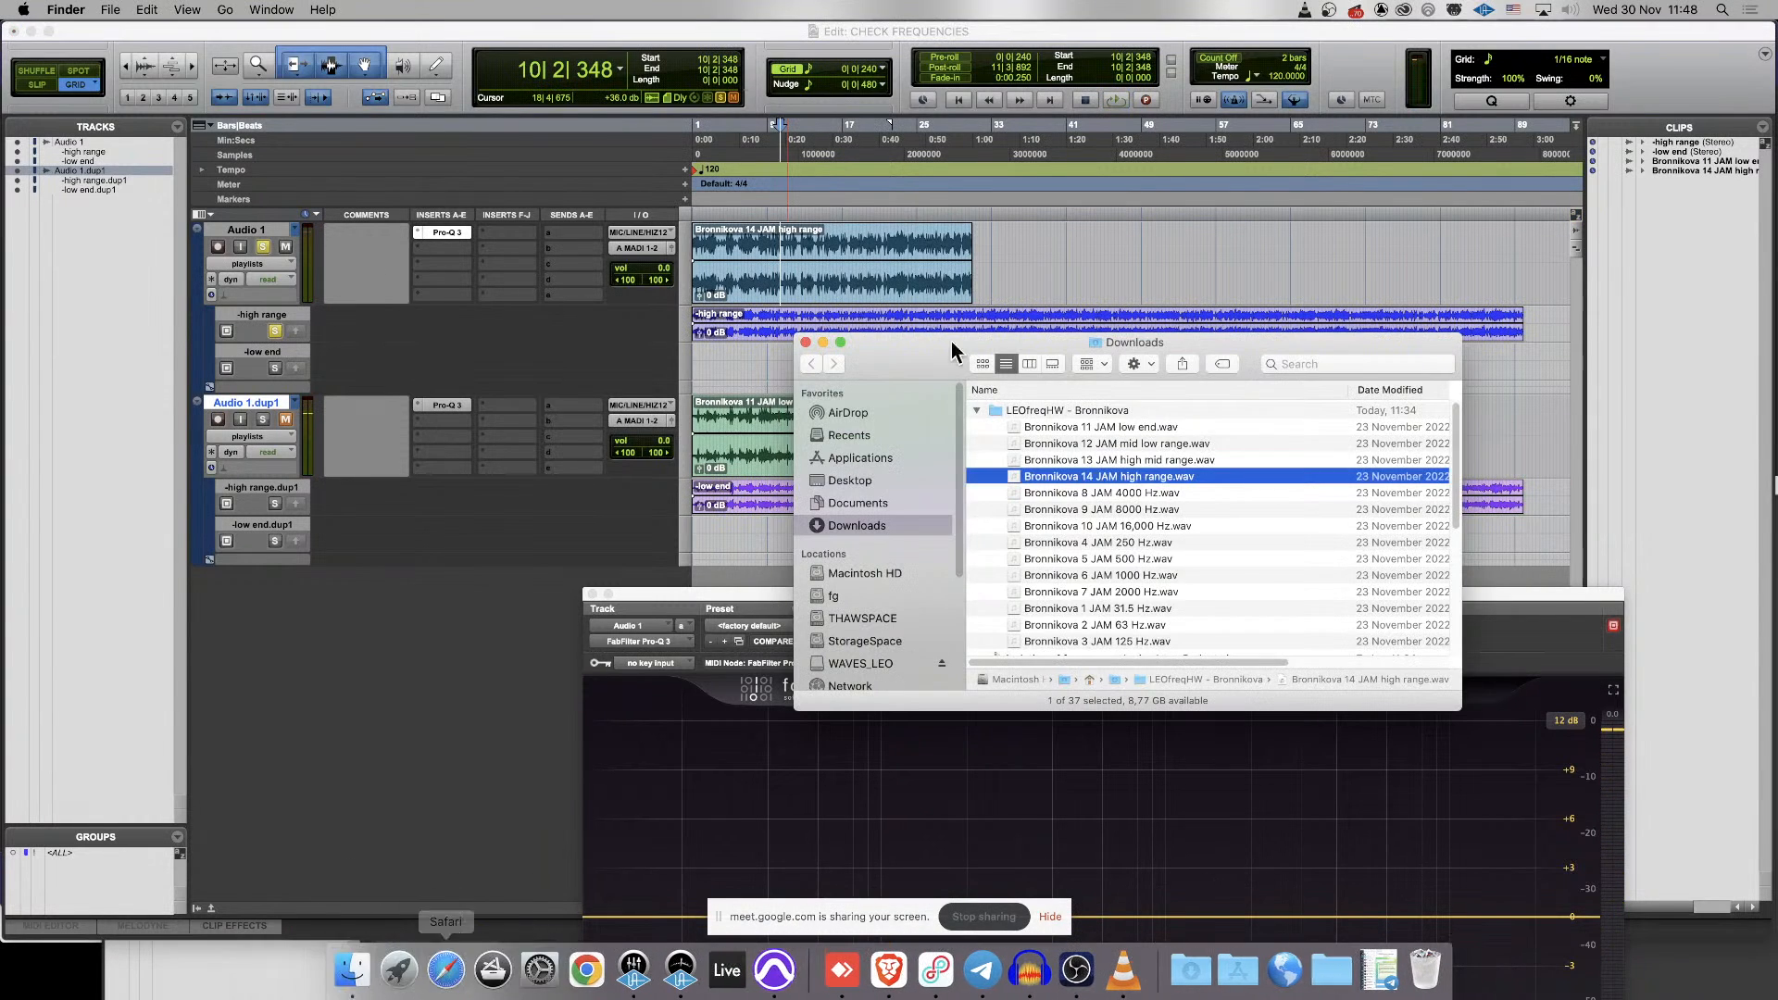
left_click(977, 410)
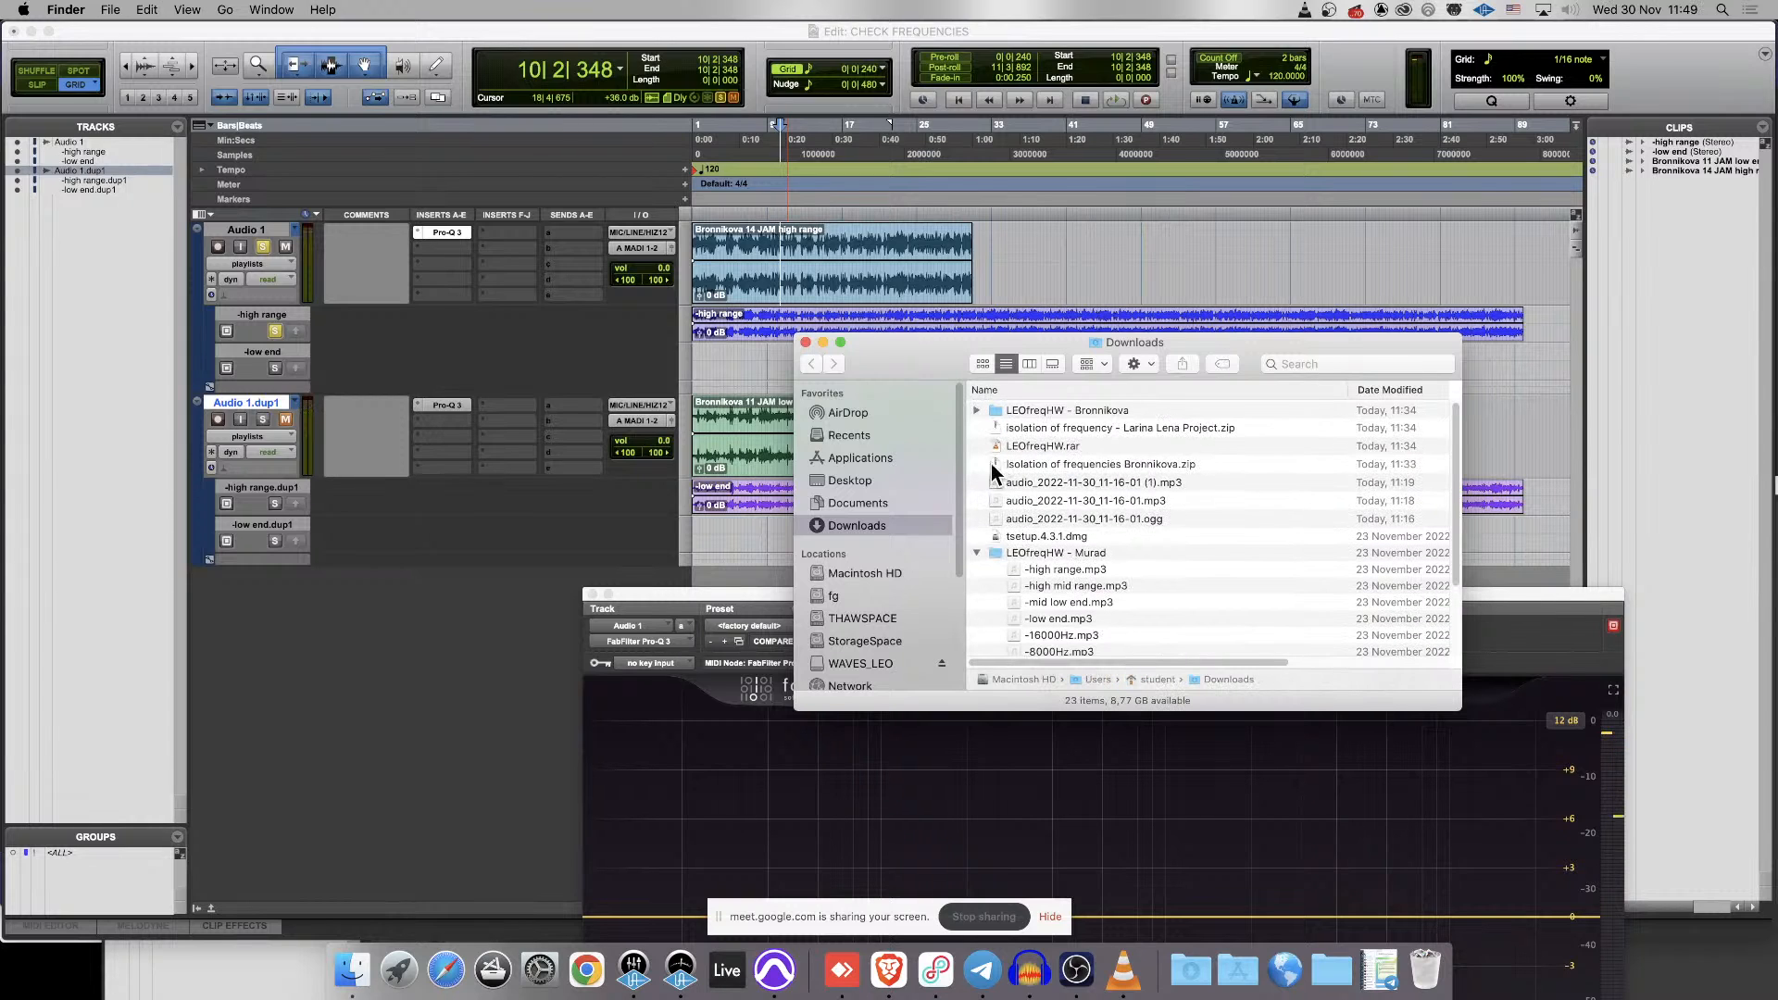
scroll(1026, 552, "down", 1)
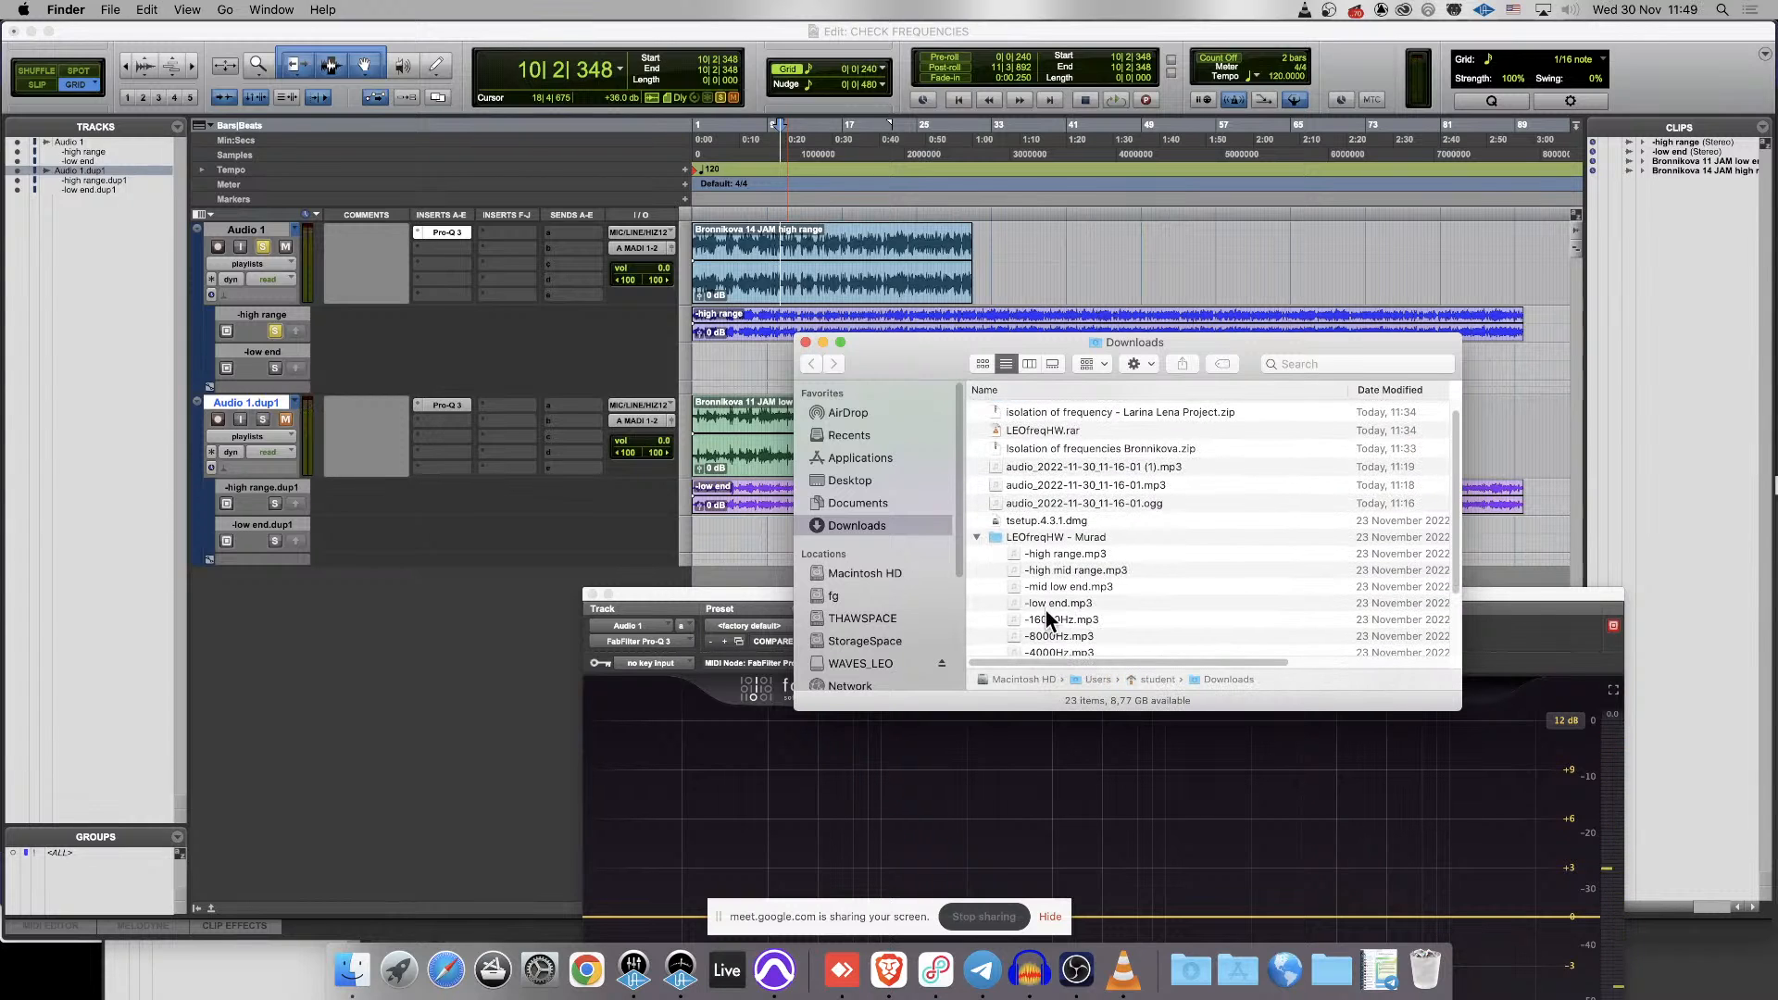
scroll(1065, 593, "down", 4)
scroll(1083, 556, "down", 3)
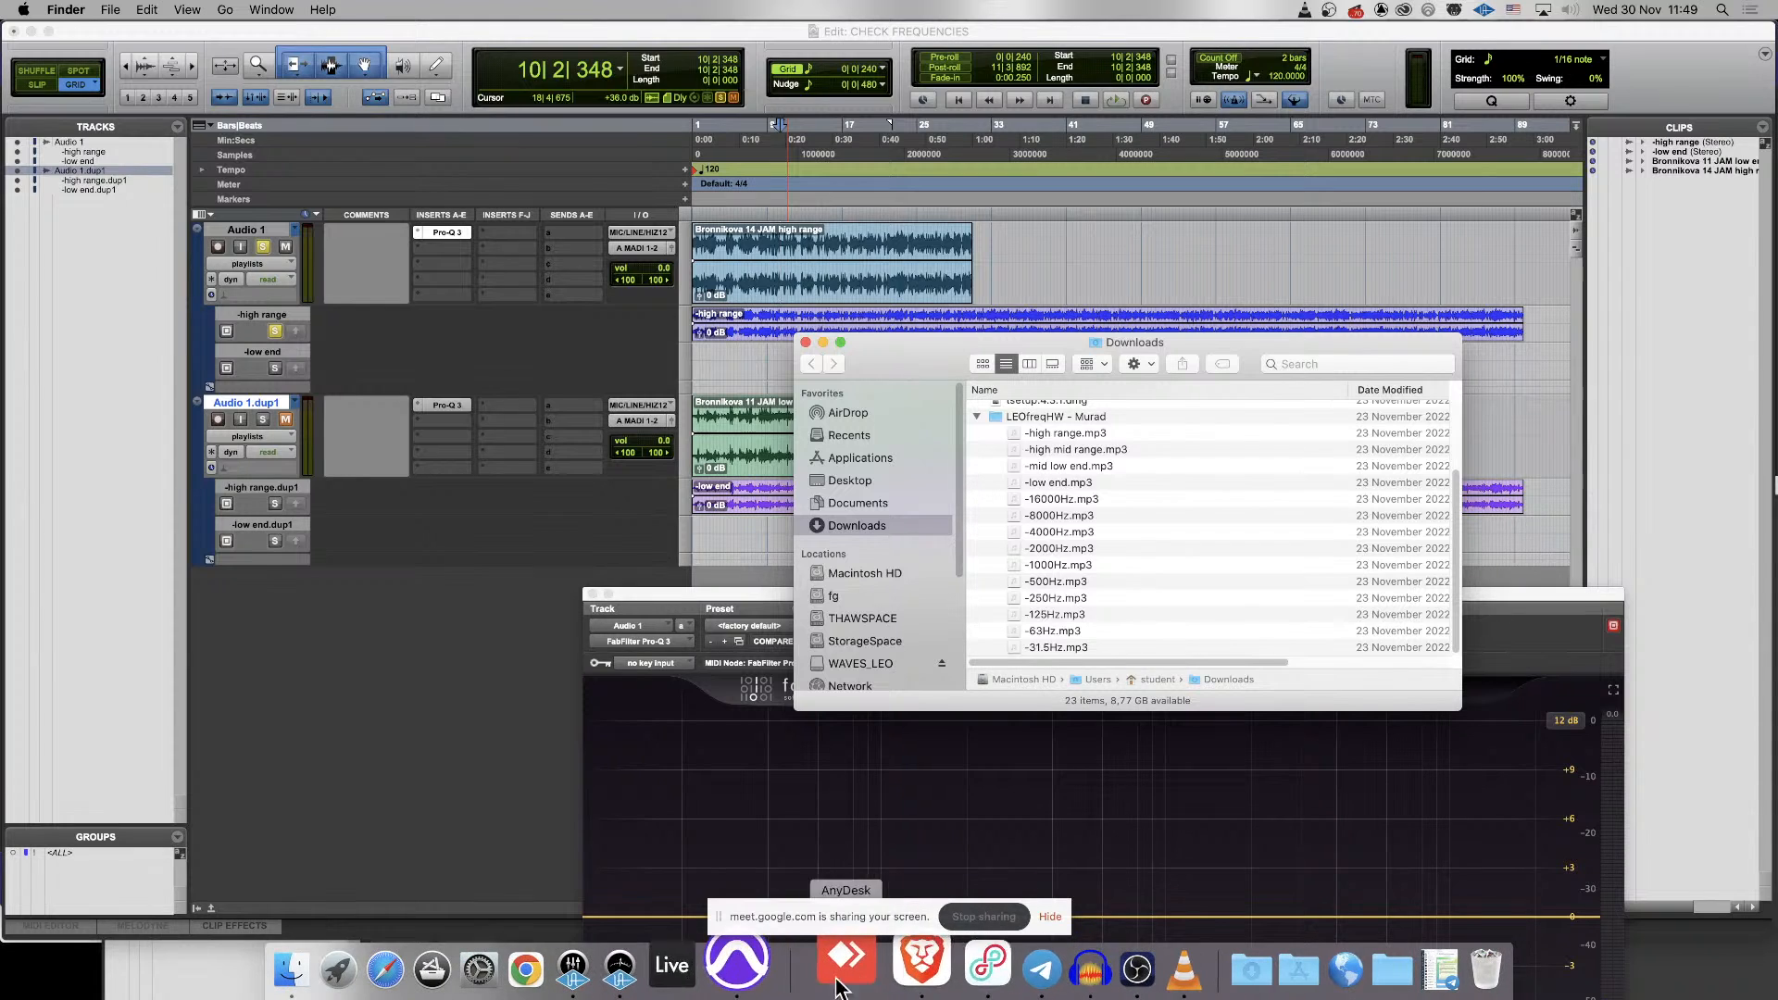
- Switch back to Brave, return to the assignment's student work list, and open the last handed-in submission with 14 attachments
left_click(907, 969)
key("Escape")
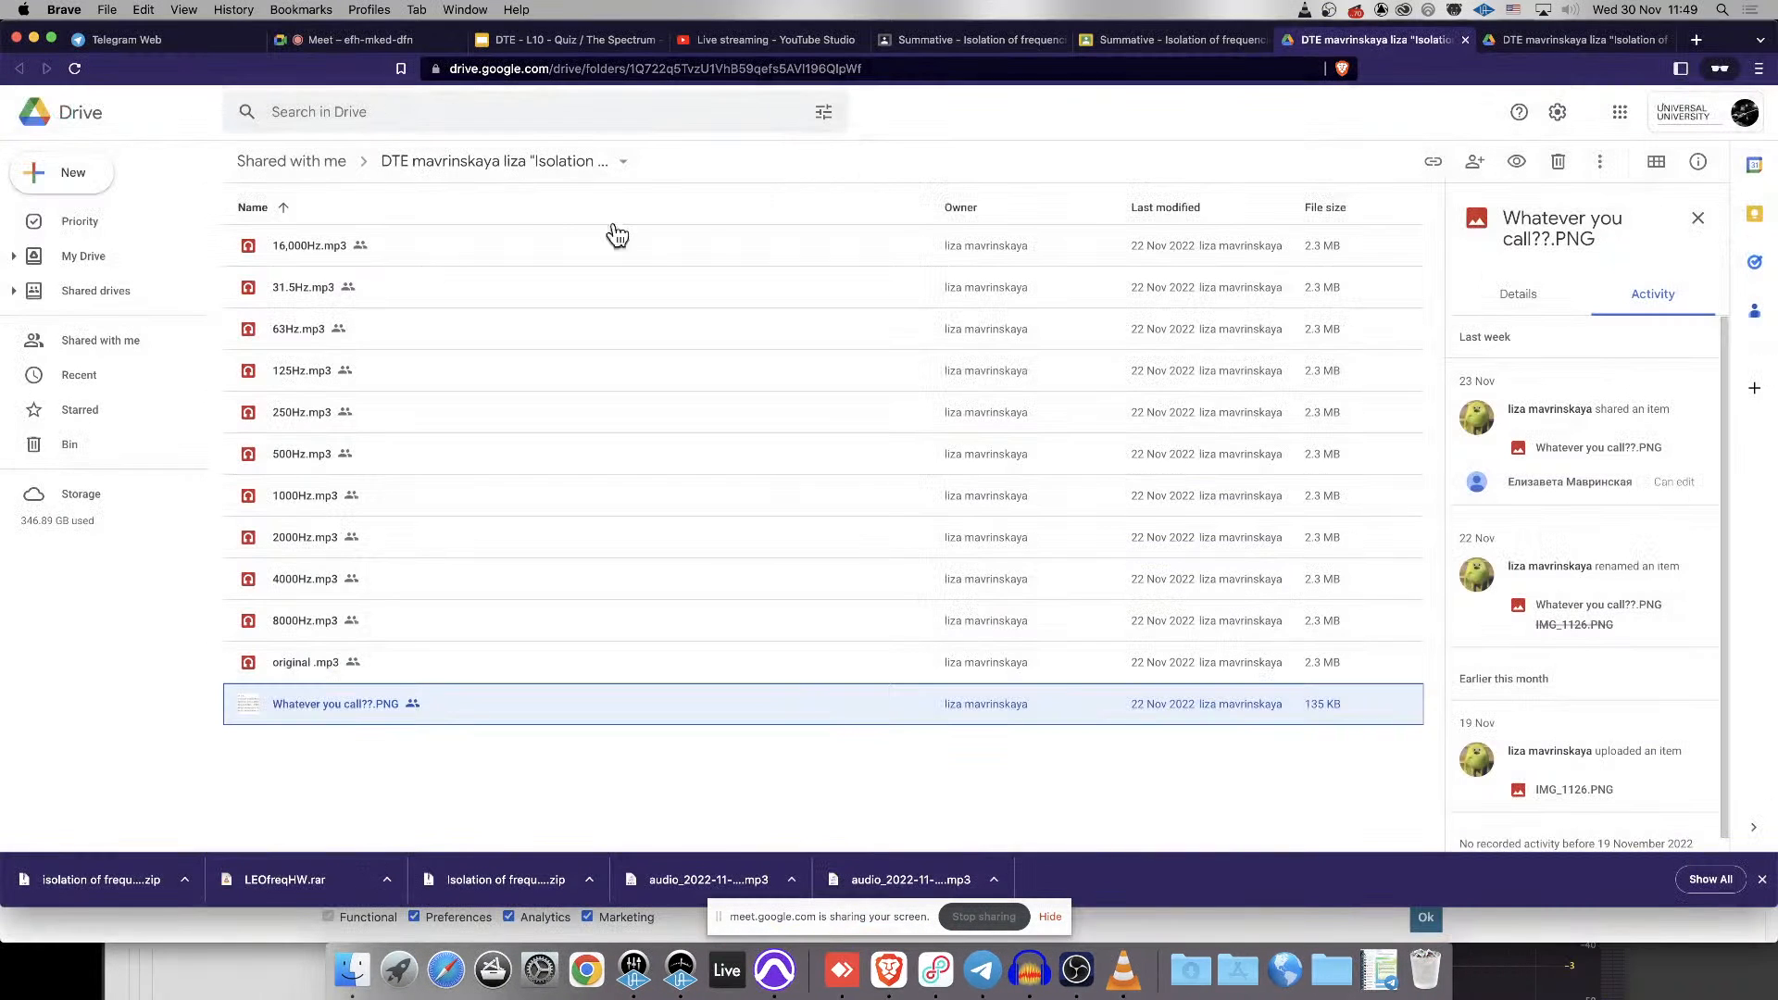
left_click(1174, 37)
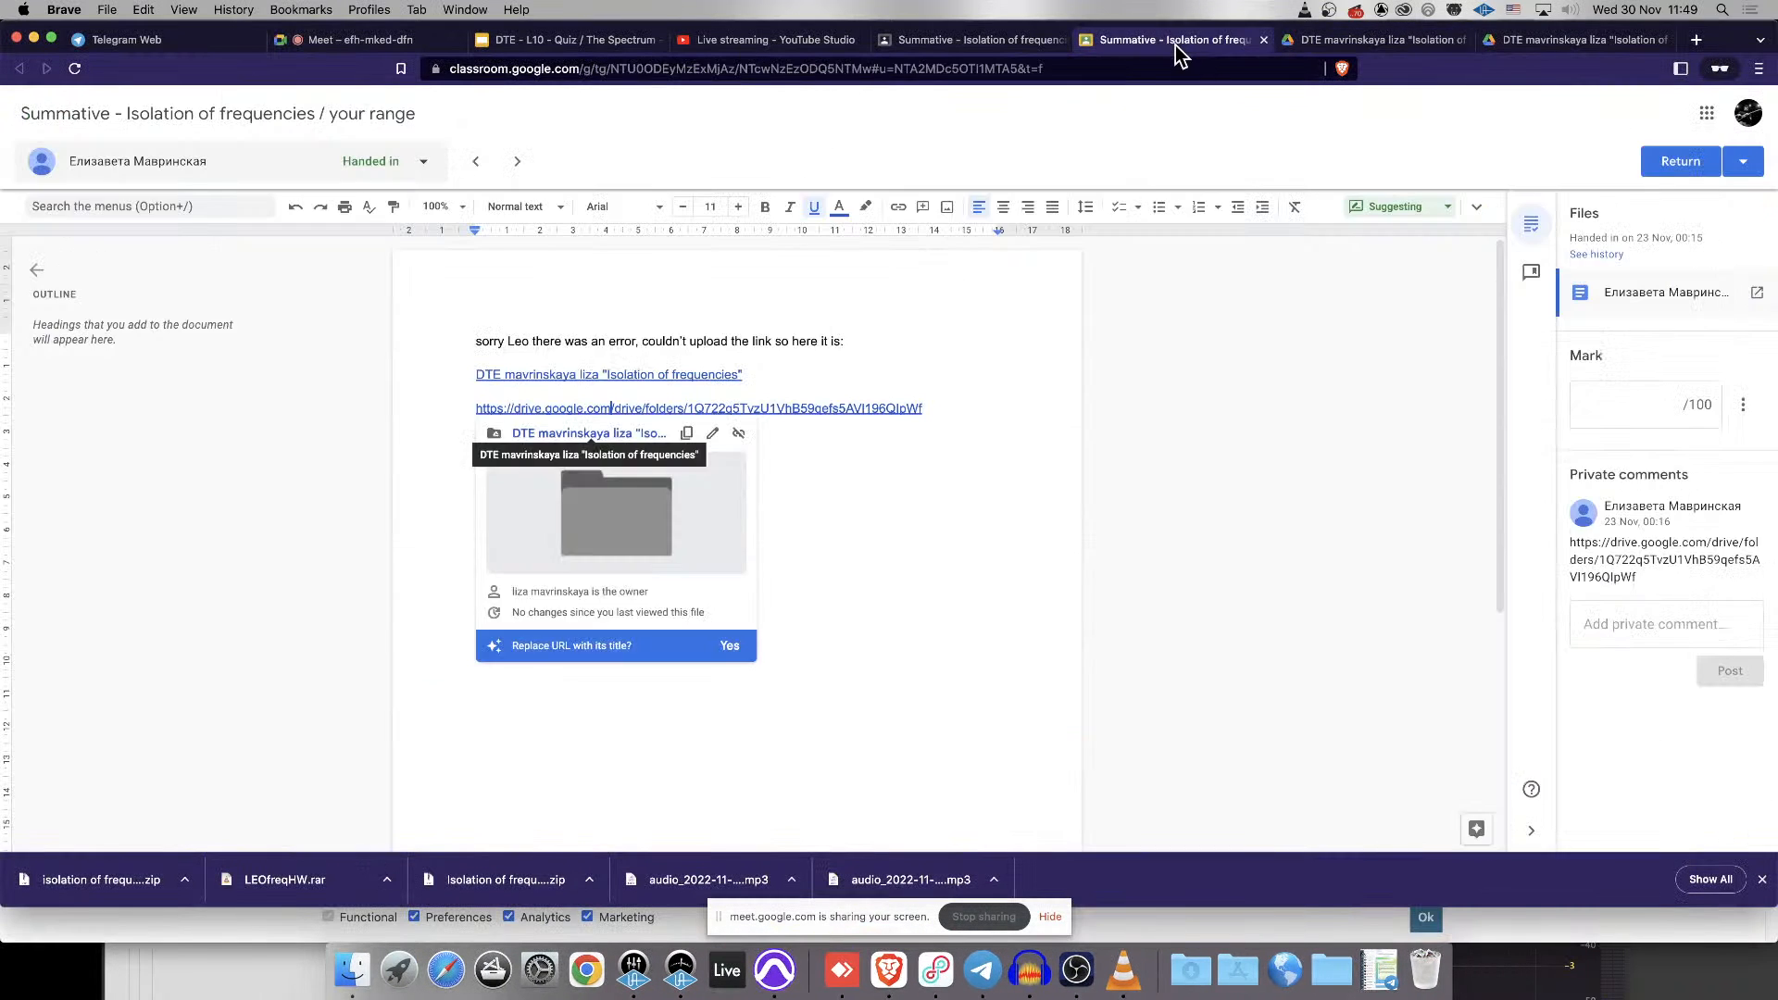
left_click(970, 40)
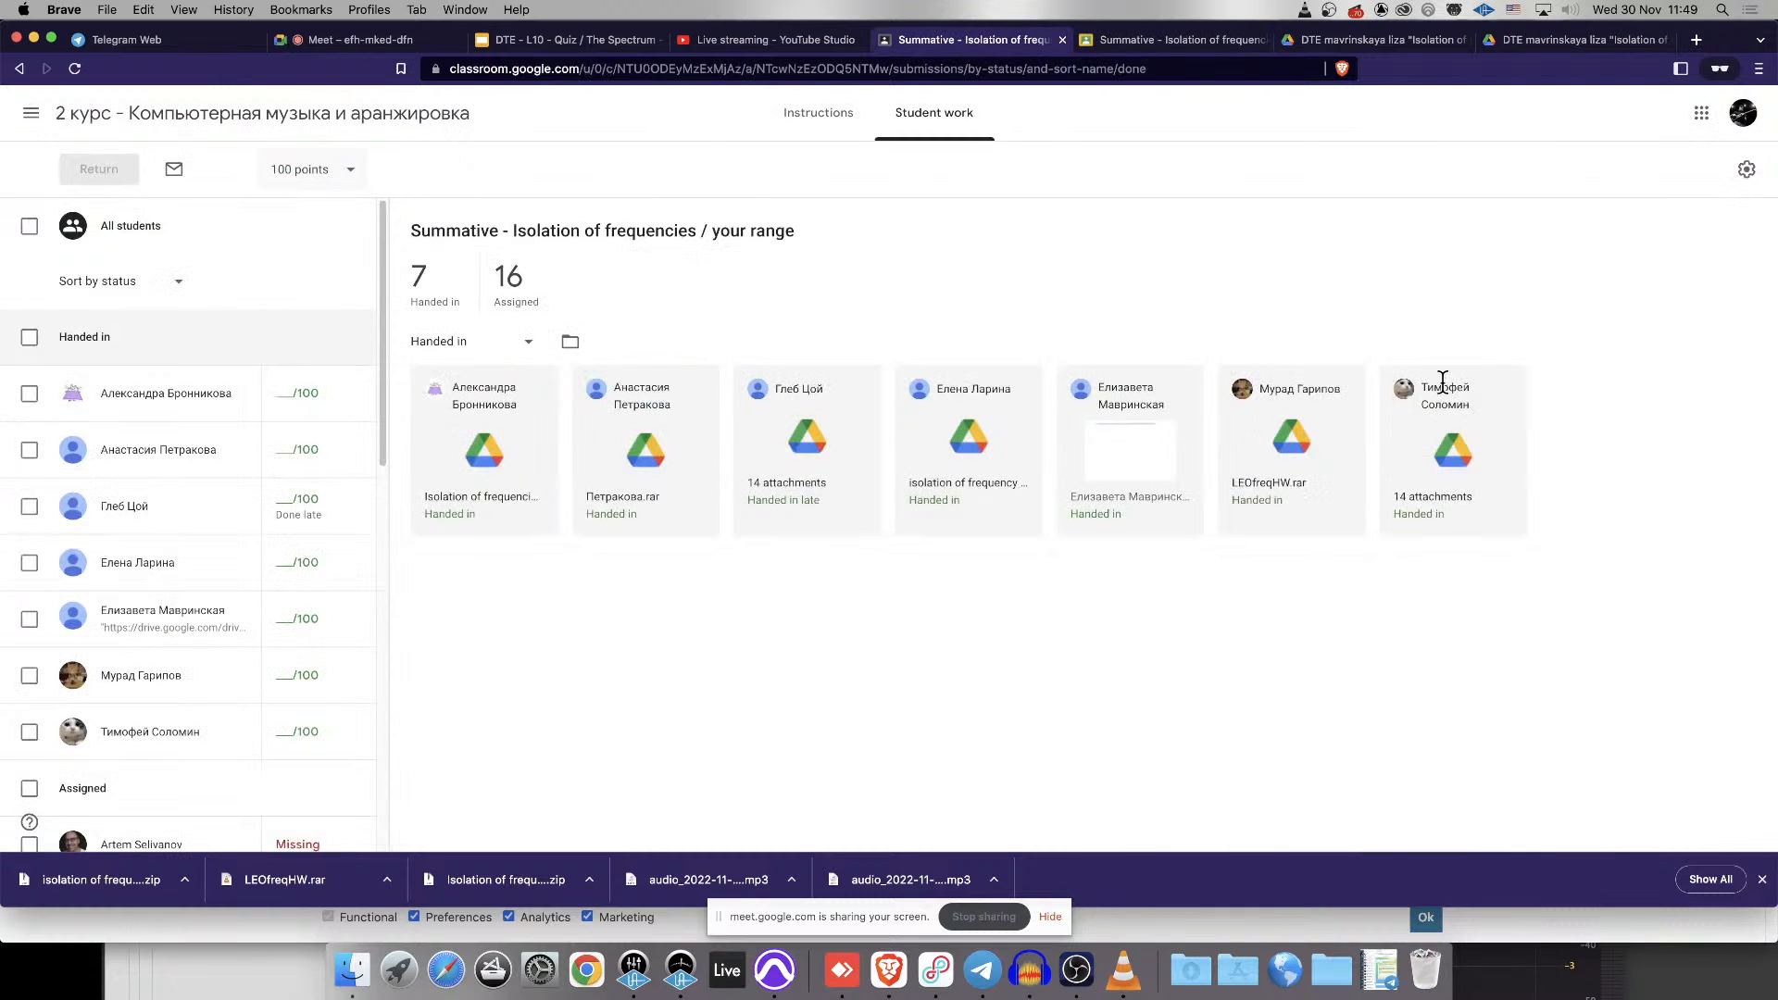
left_click(1428, 501)
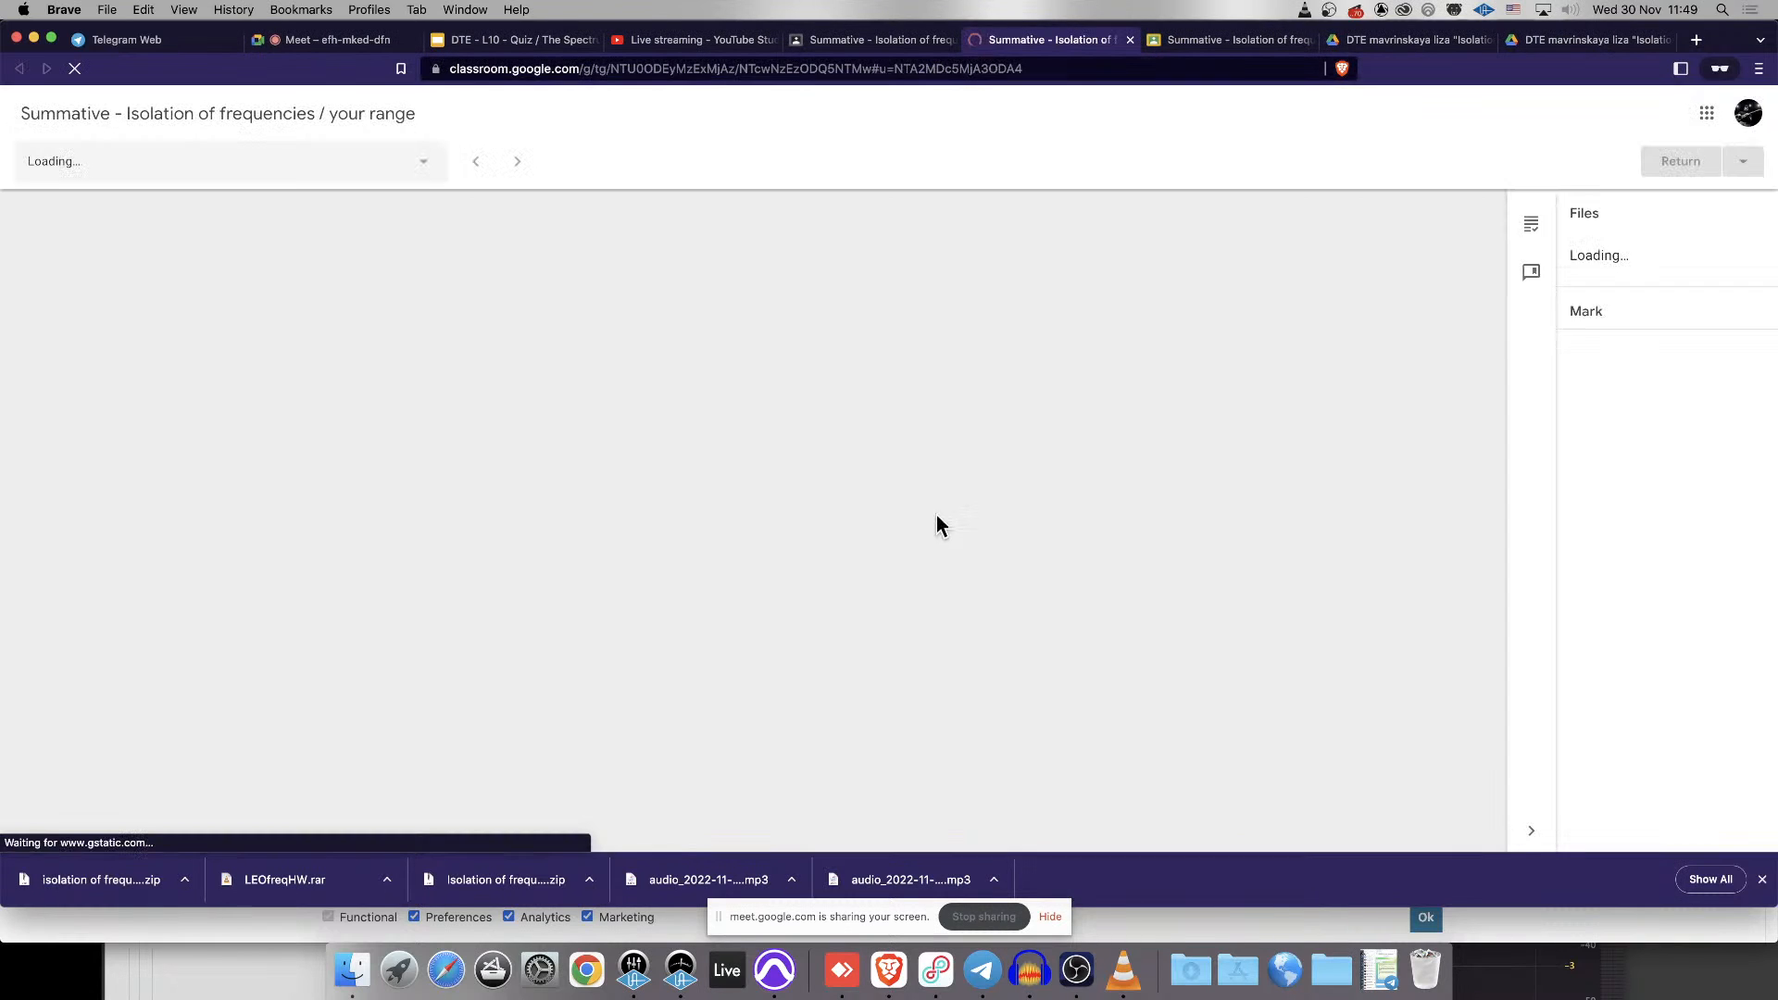
scroll(1623, 611, "down", 5)
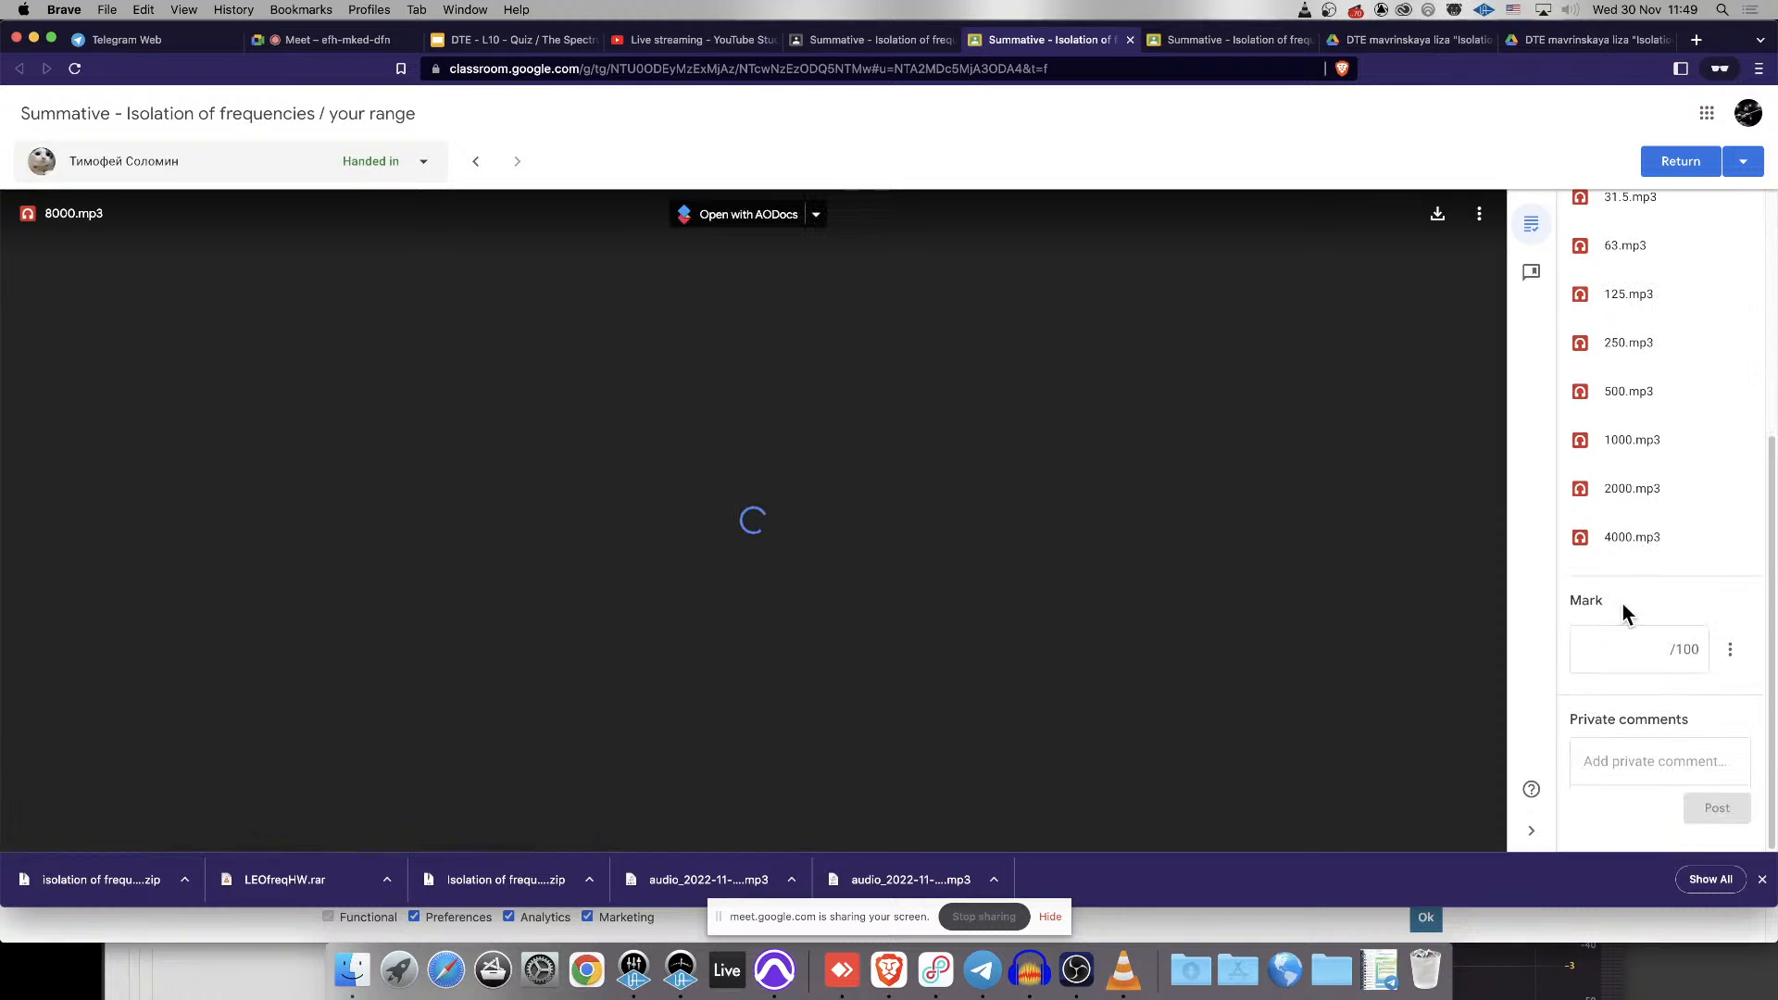
scroll(1669, 505, "up", 5)
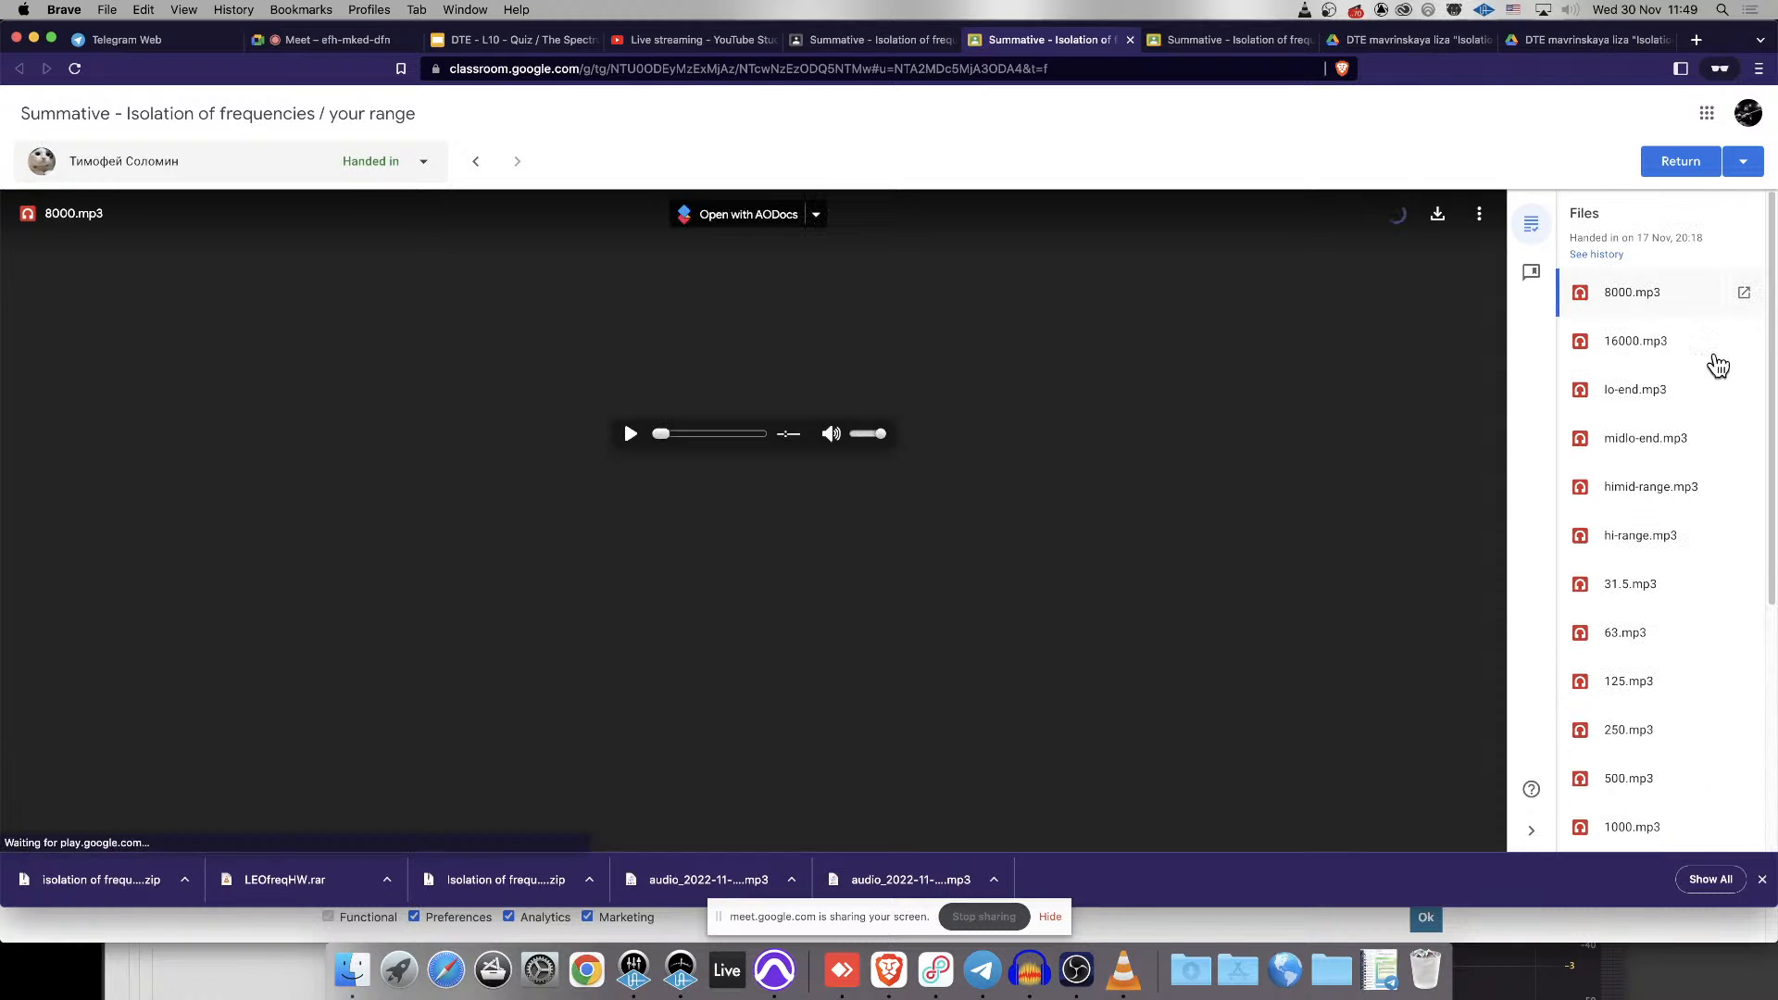
- Download lo-end.mp3 from this submission and save it in the Downloads folder
left_click(1651, 406)
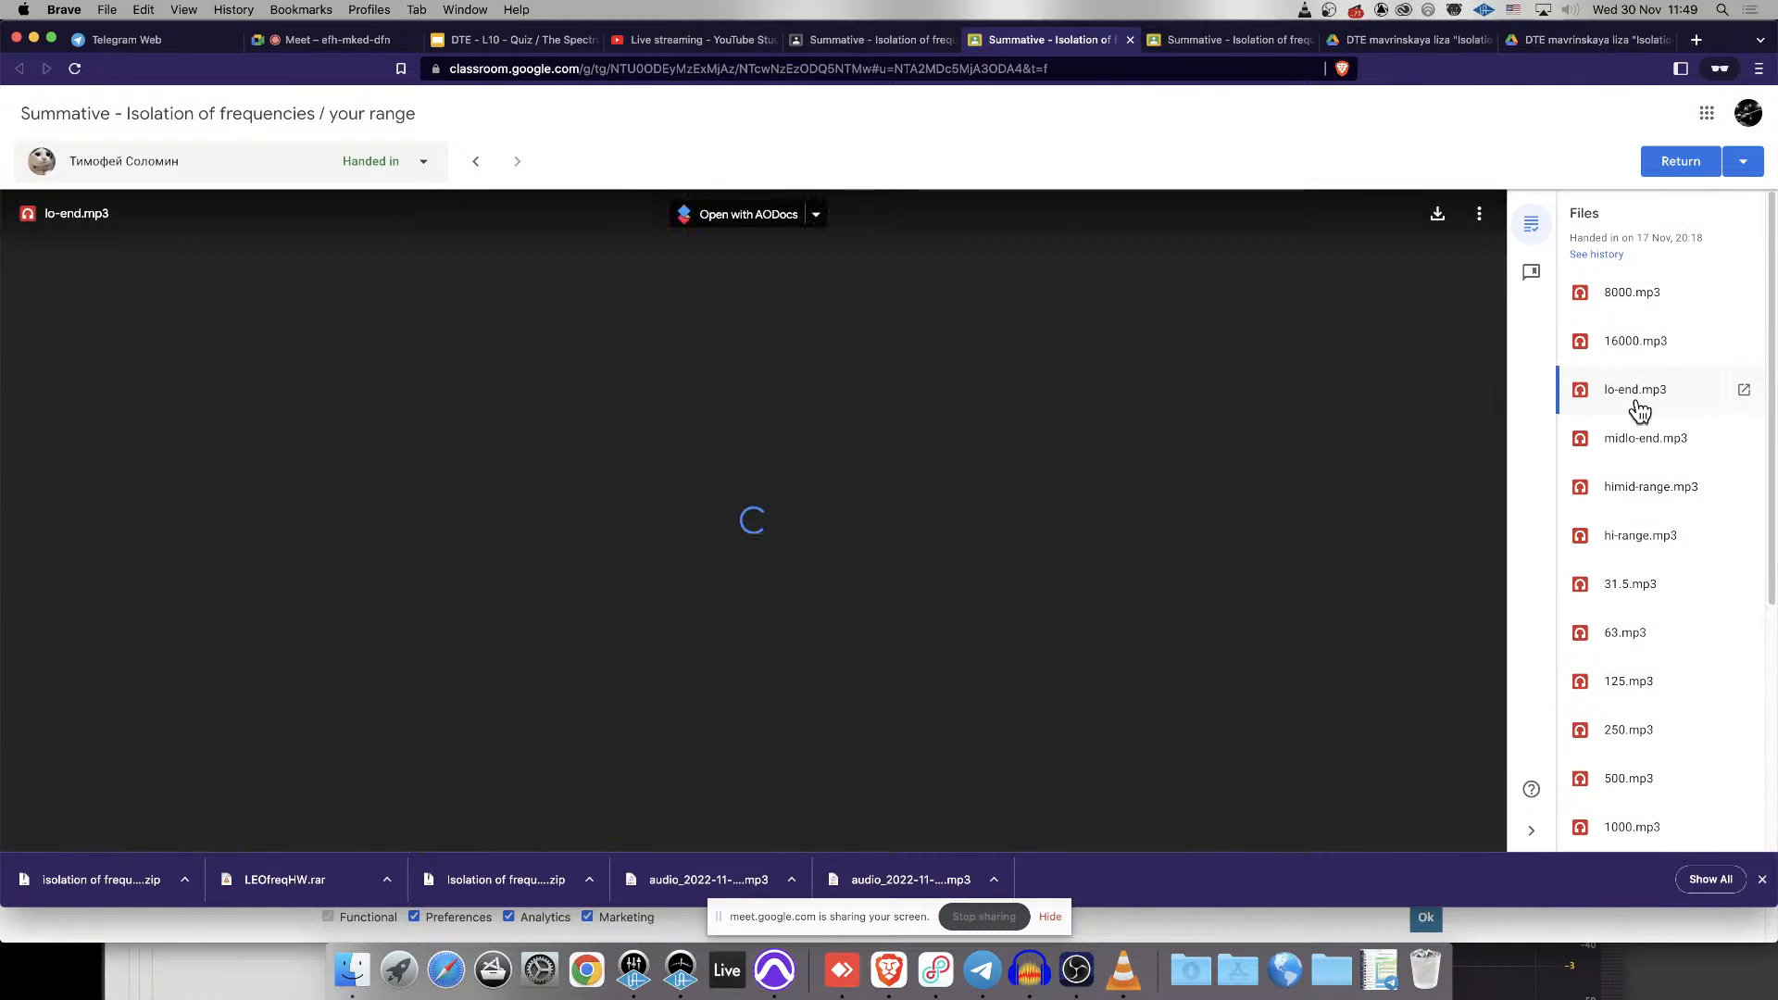
left_click(1437, 214)
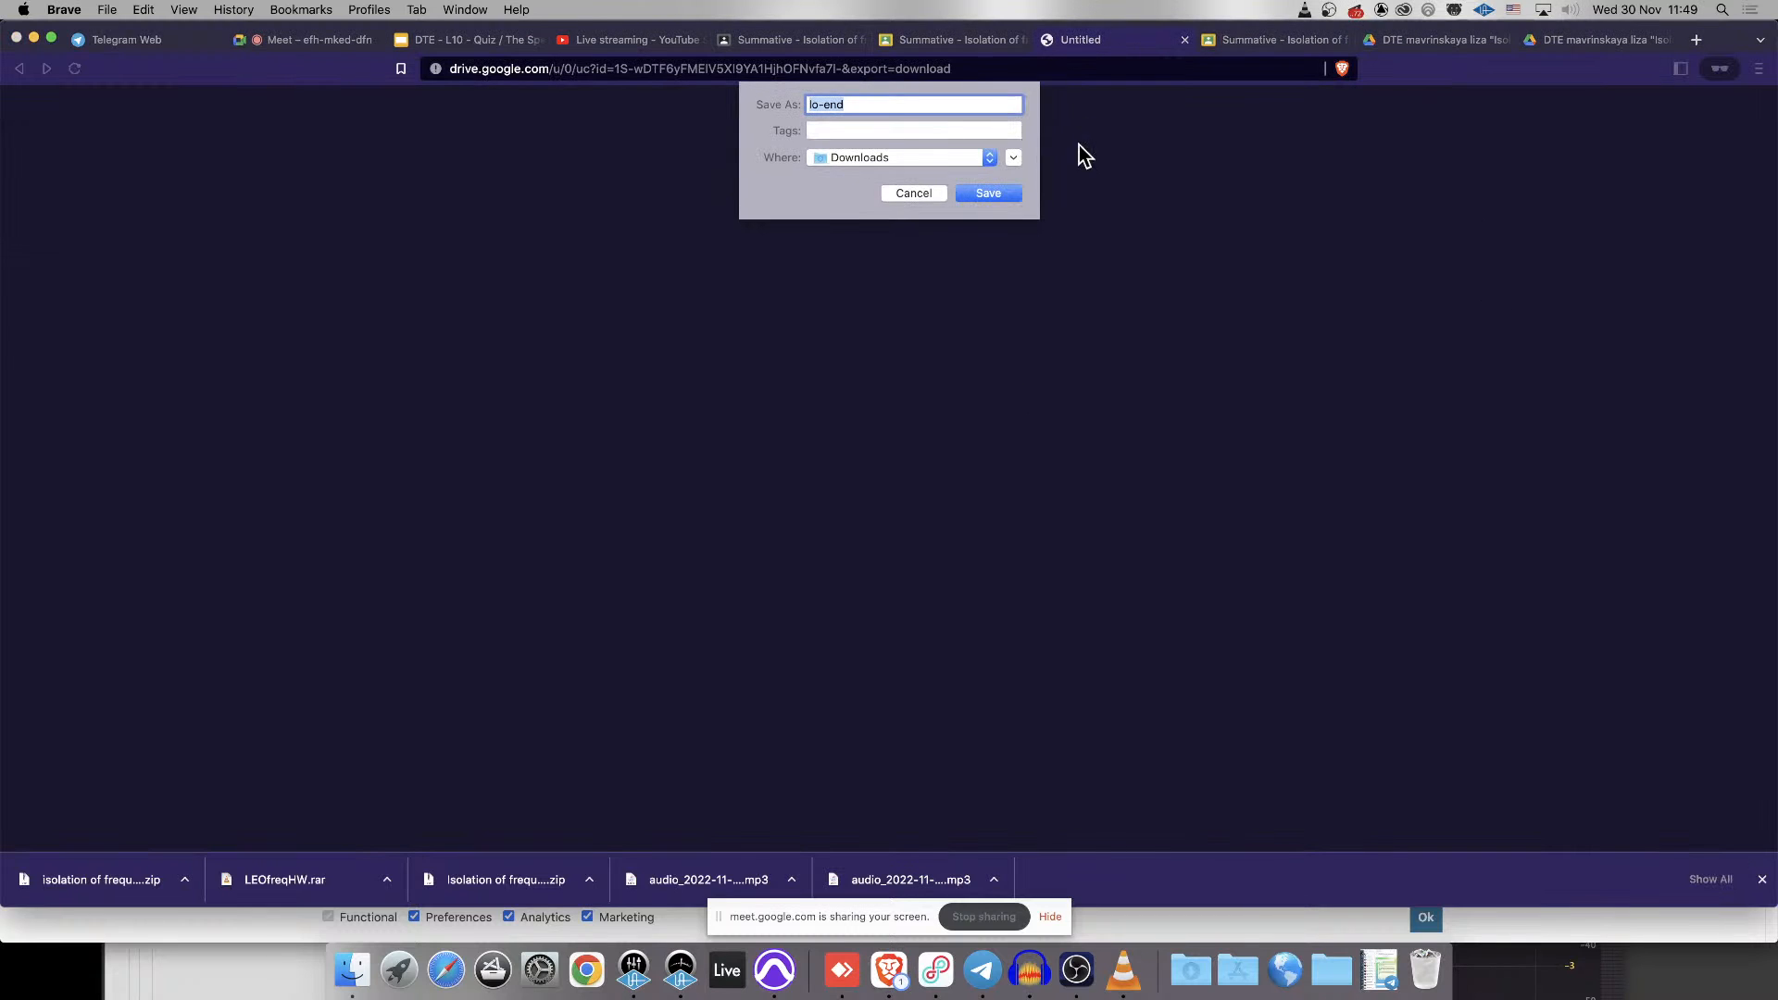
left_click(1008, 200)
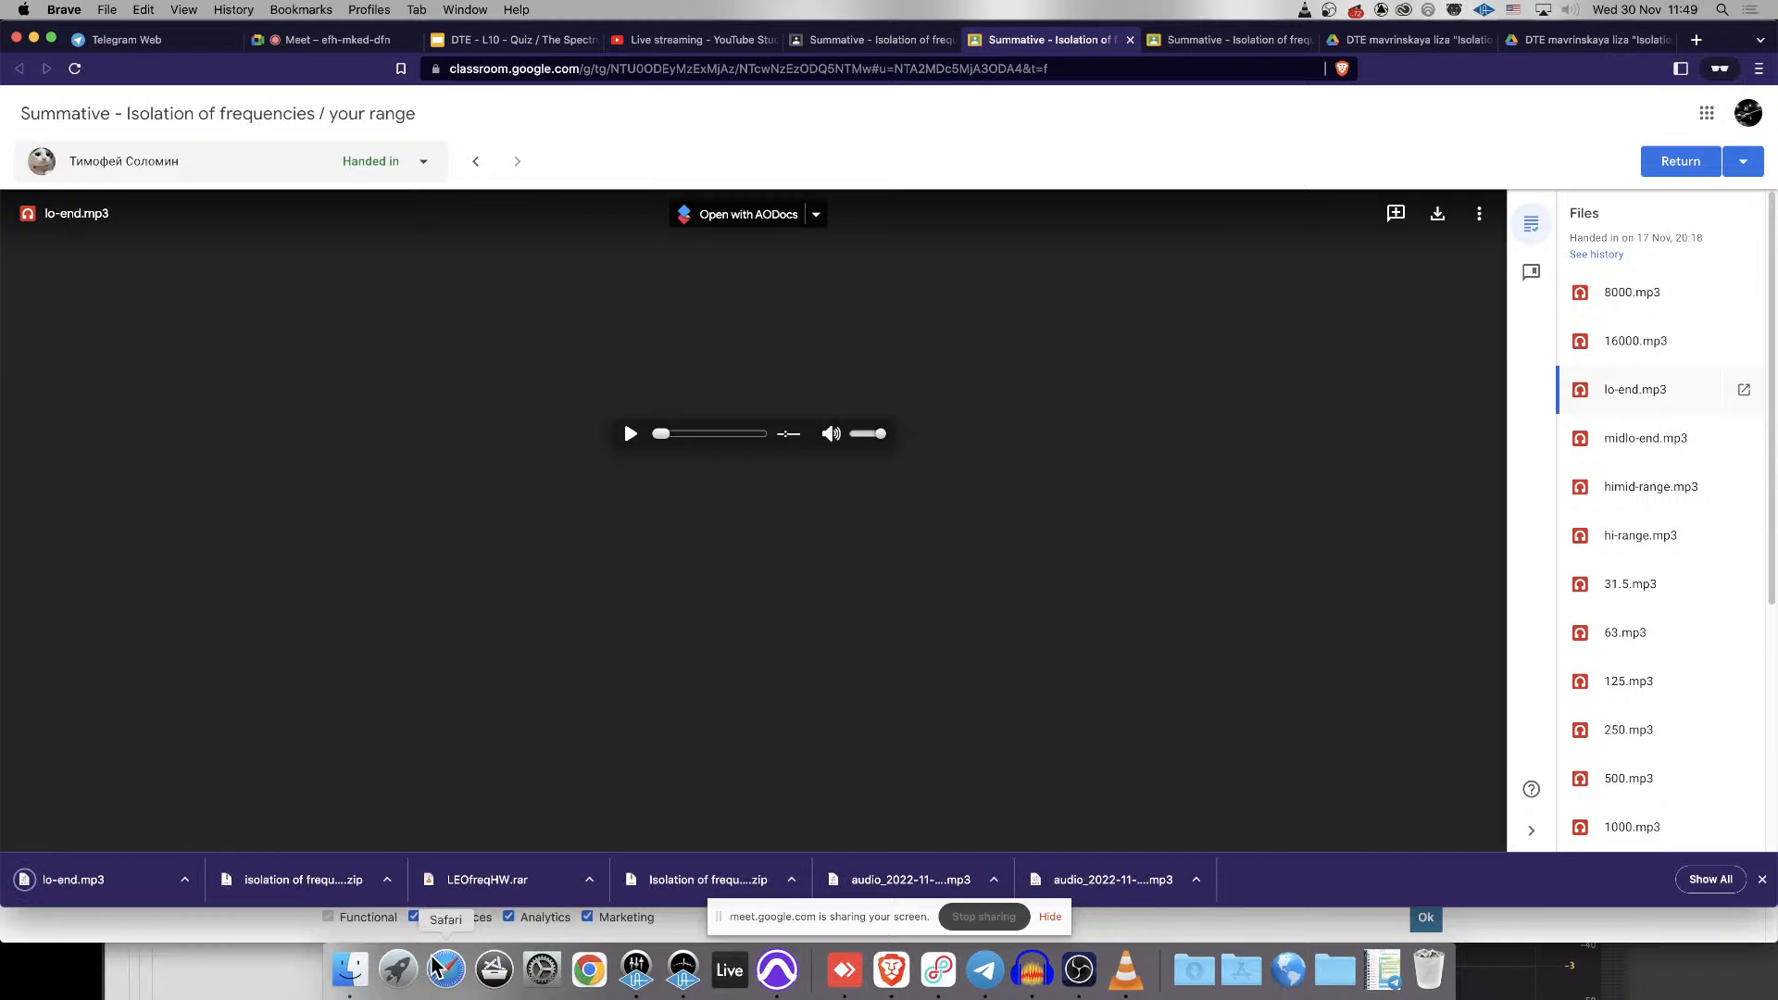
- Import lo-end.mp3 from Downloads into the Pro Tools session and place it at bar 1 in Audio 1's low end lane
left_click(355, 968)
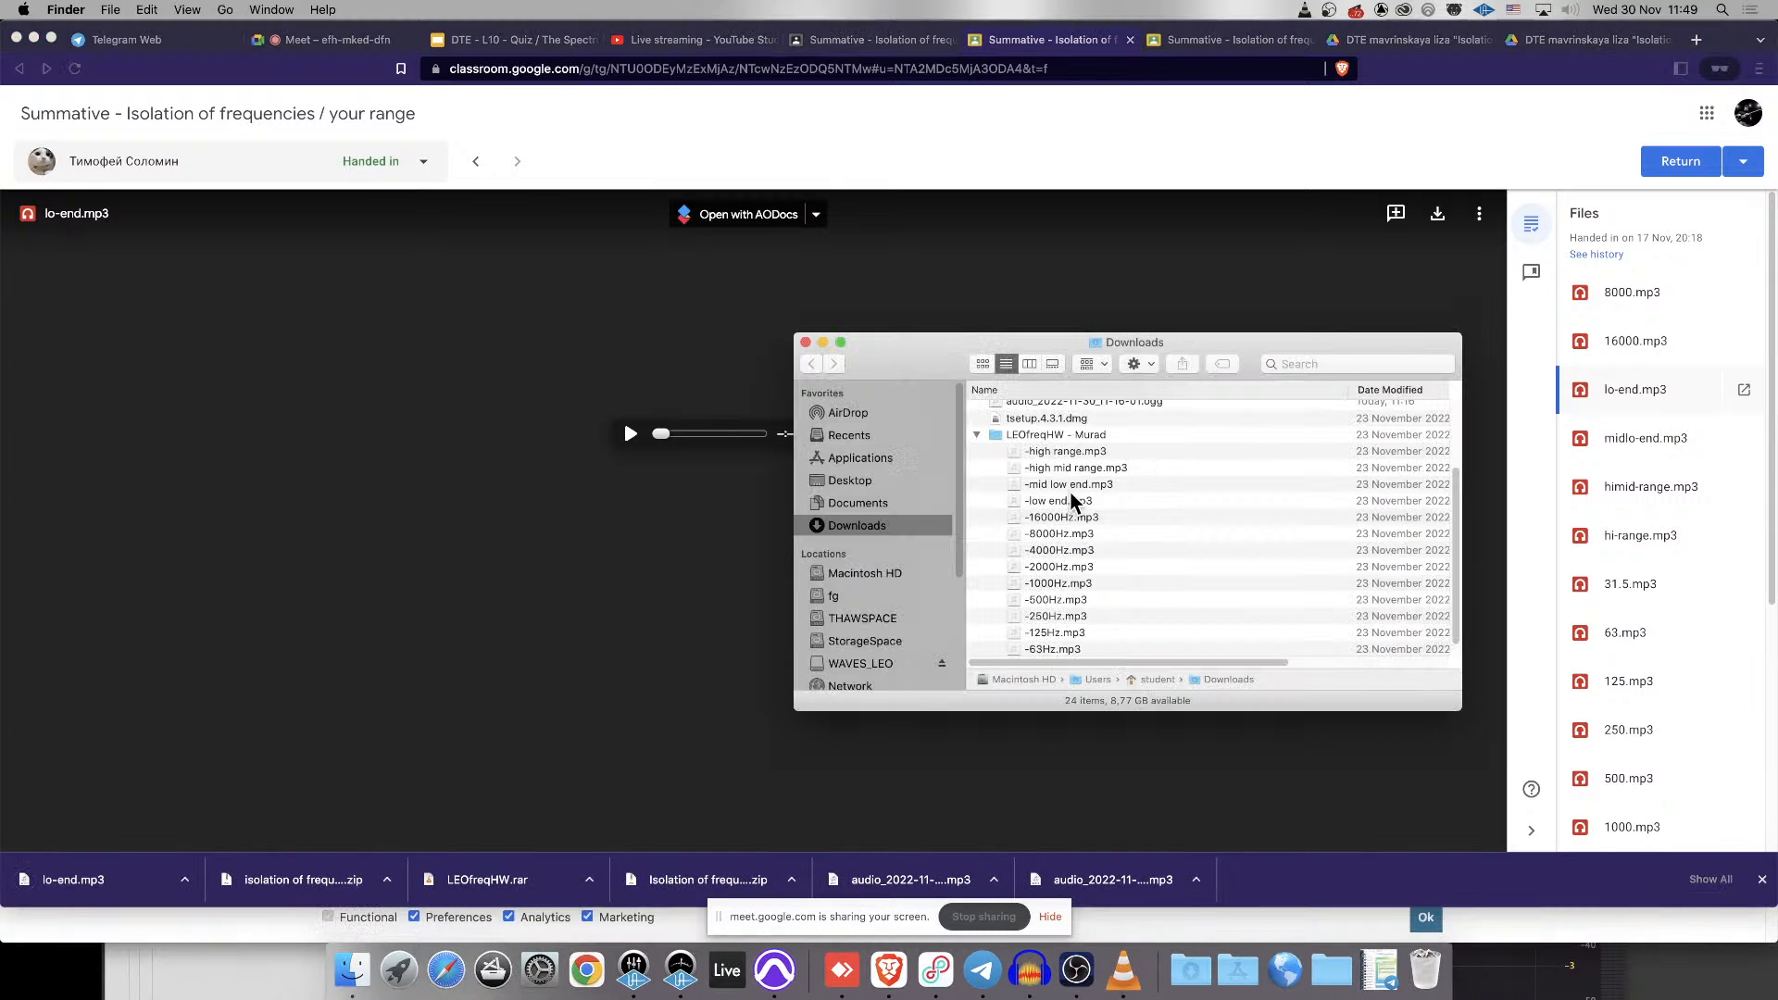
scroll(1071, 500, "up", 3)
left_click(1065, 411)
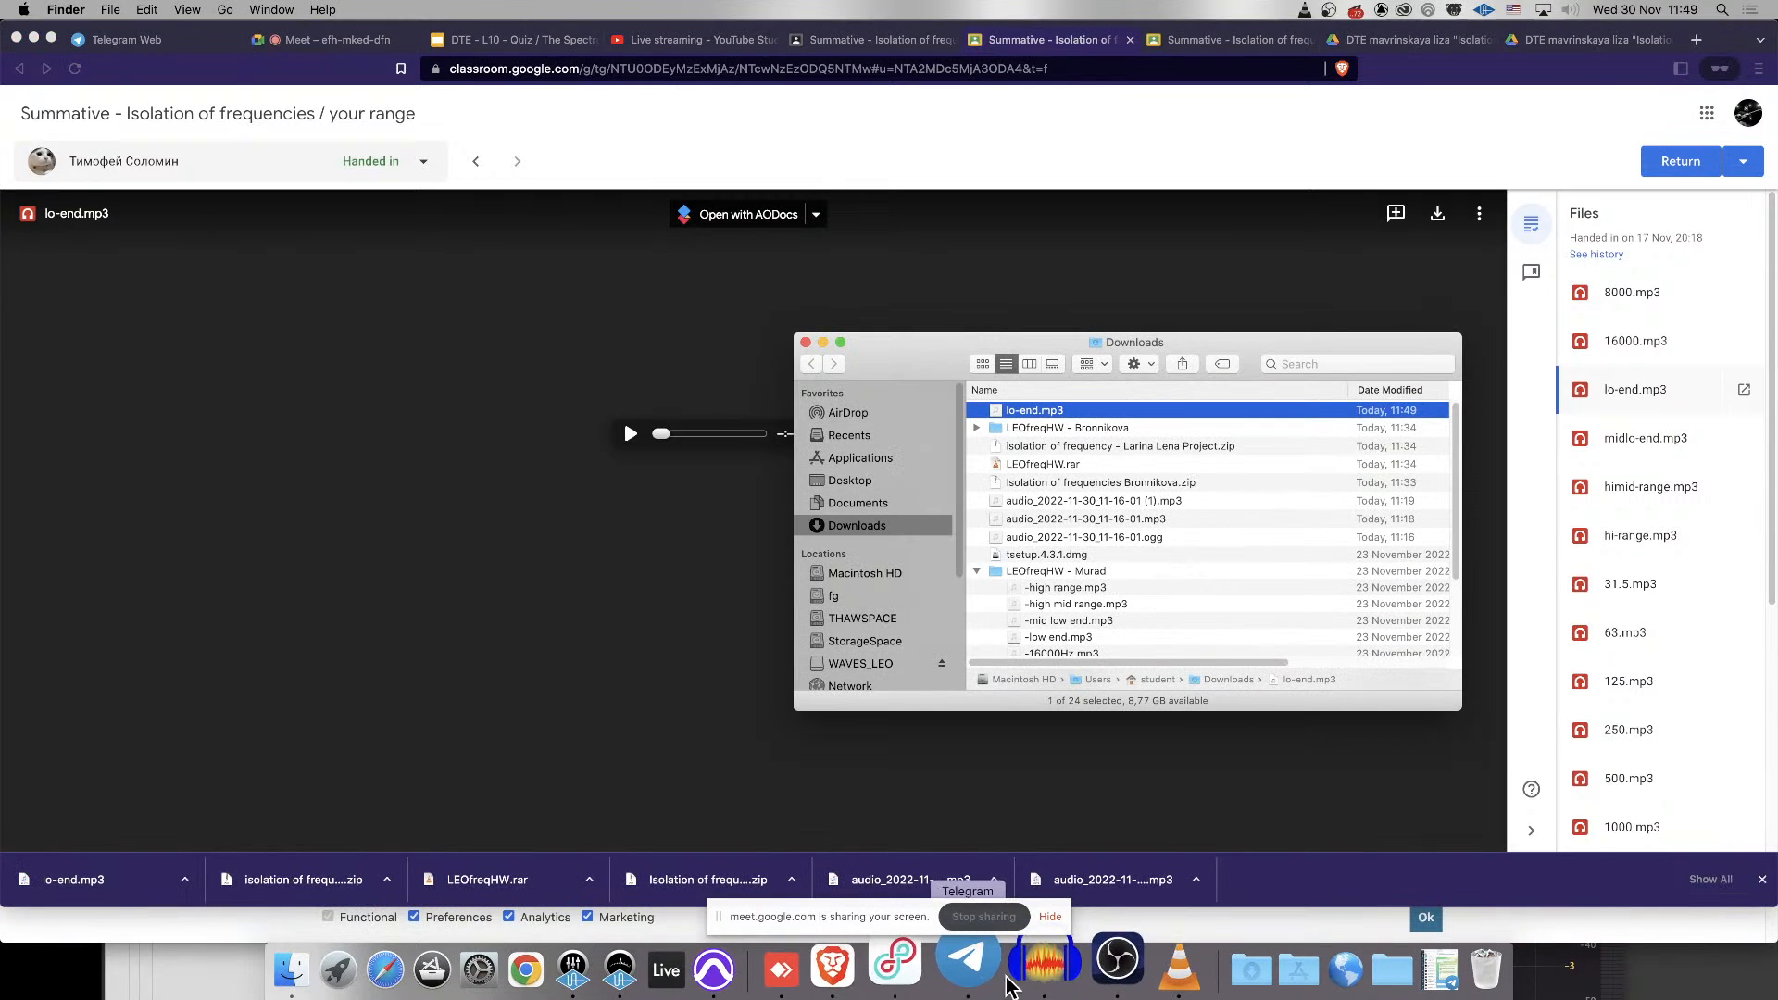
left_click(732, 970)
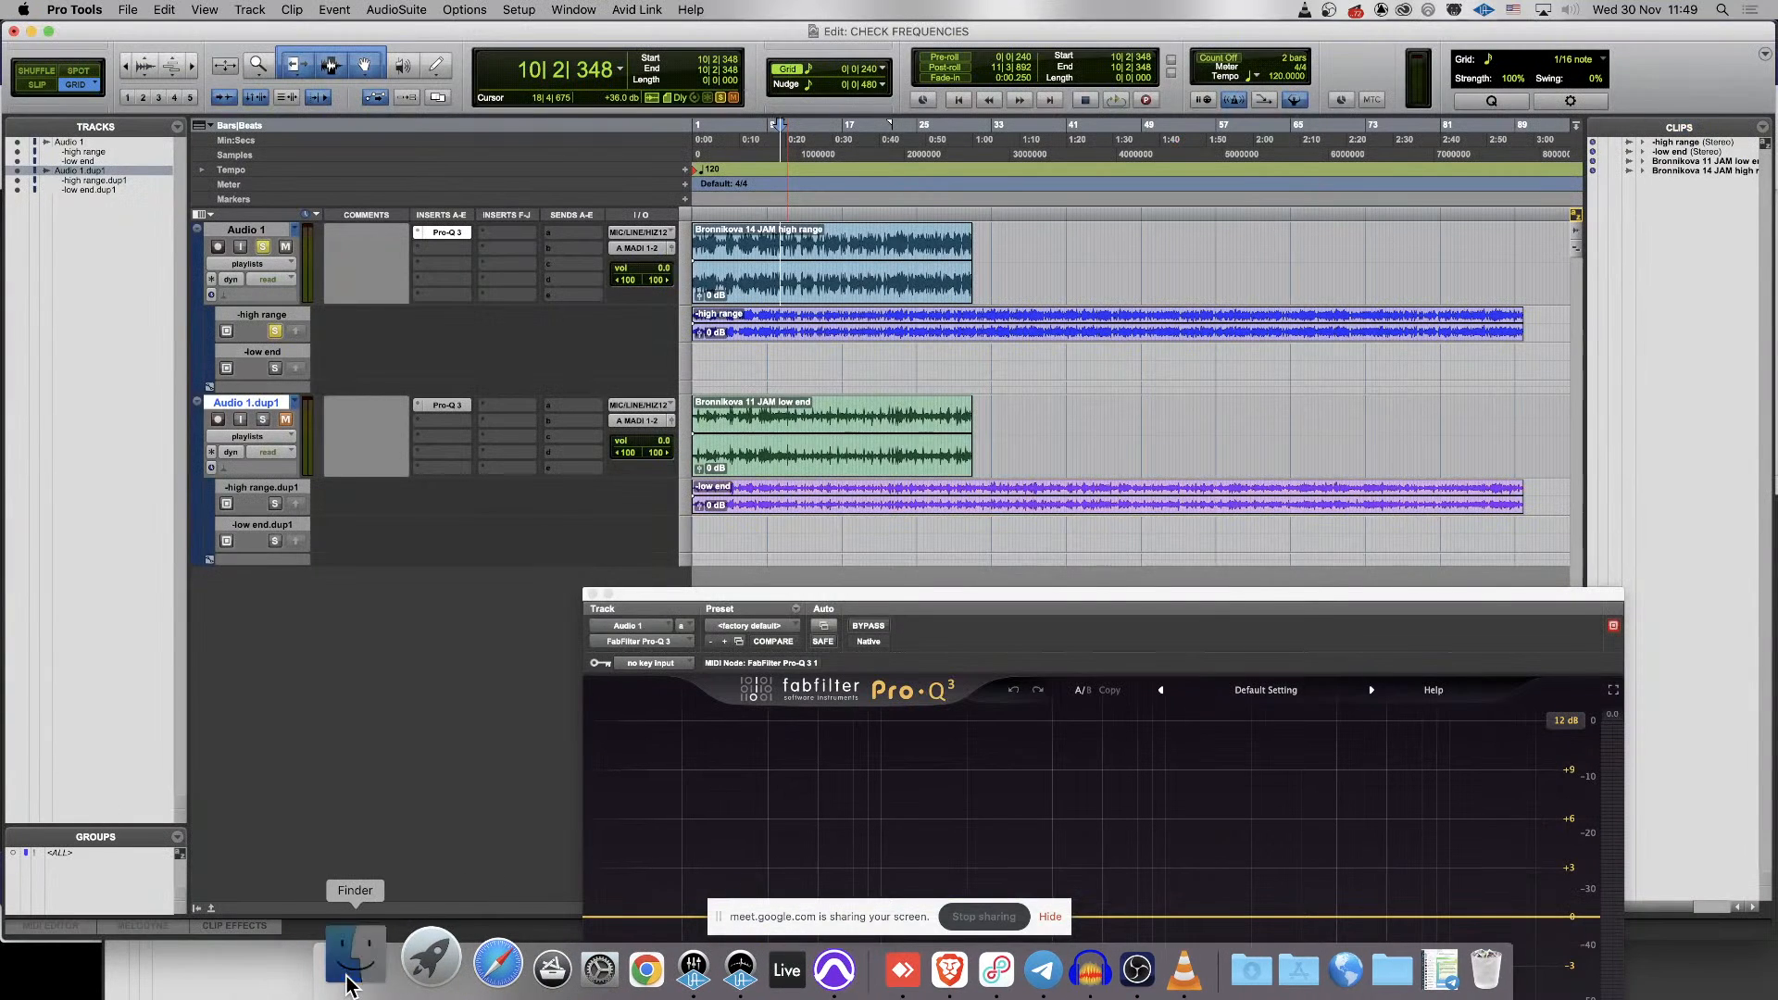
left_click(355, 968)
left_click_drag(1072, 269, 1073, 270)
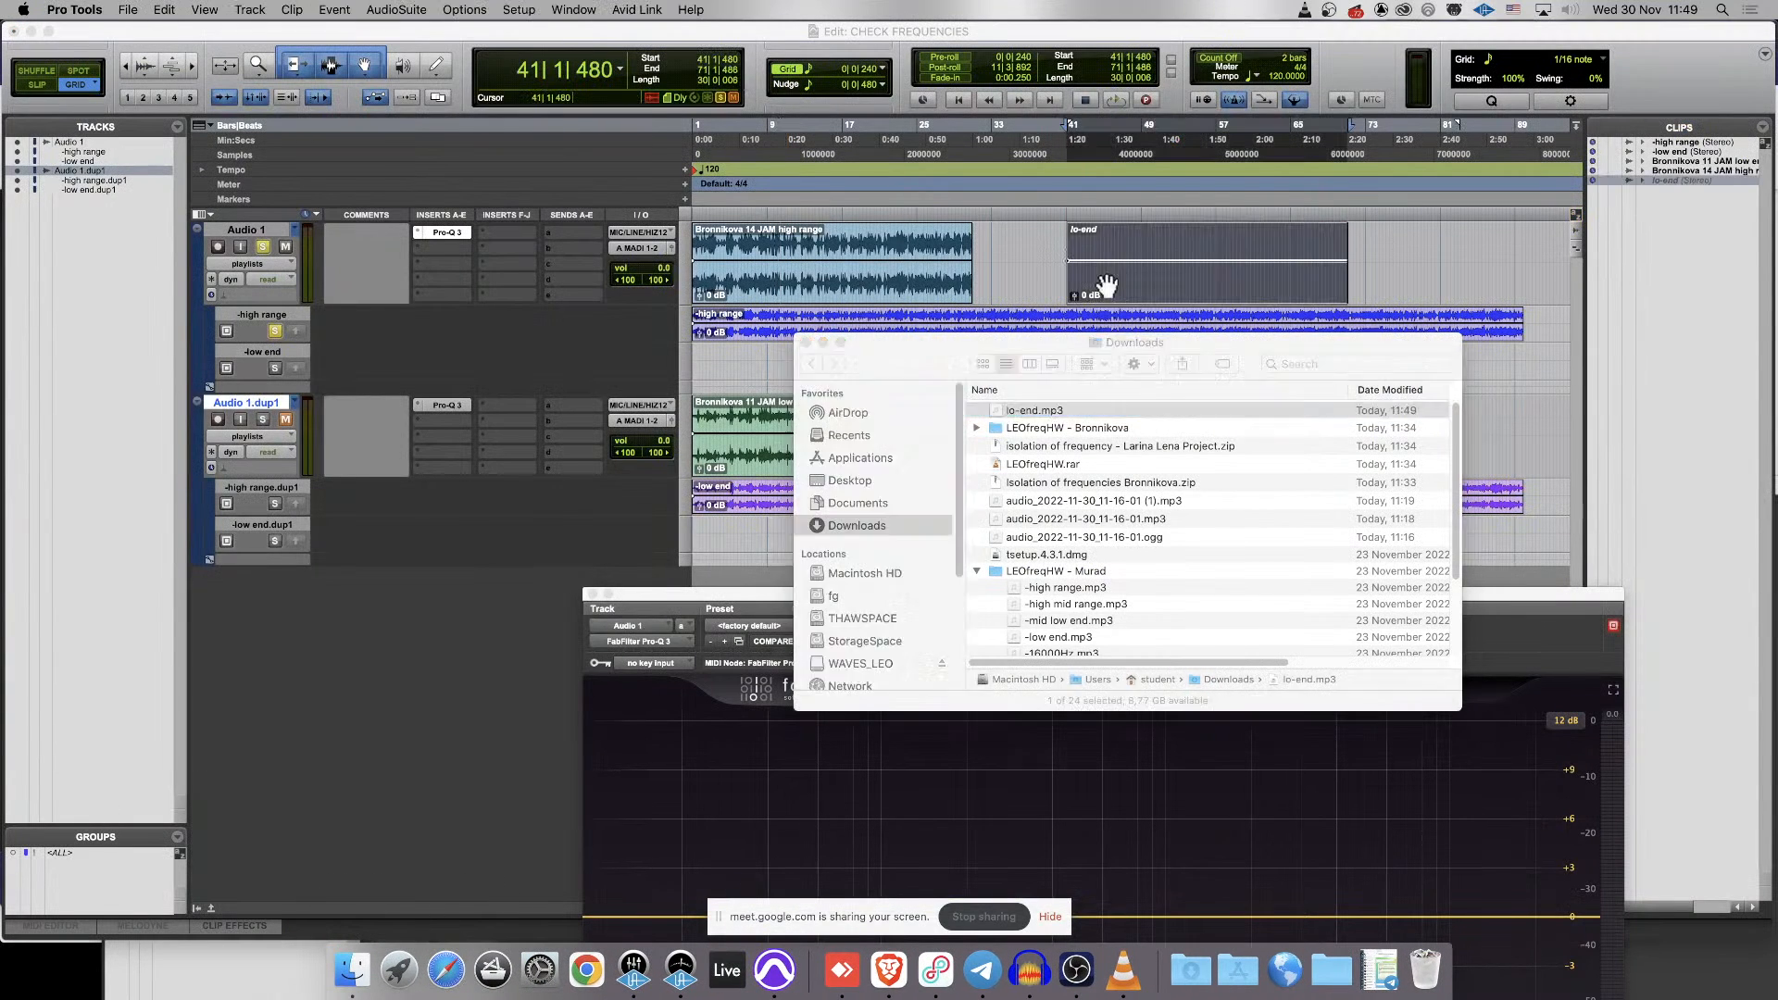
left_click_drag(732, 361, 734, 362)
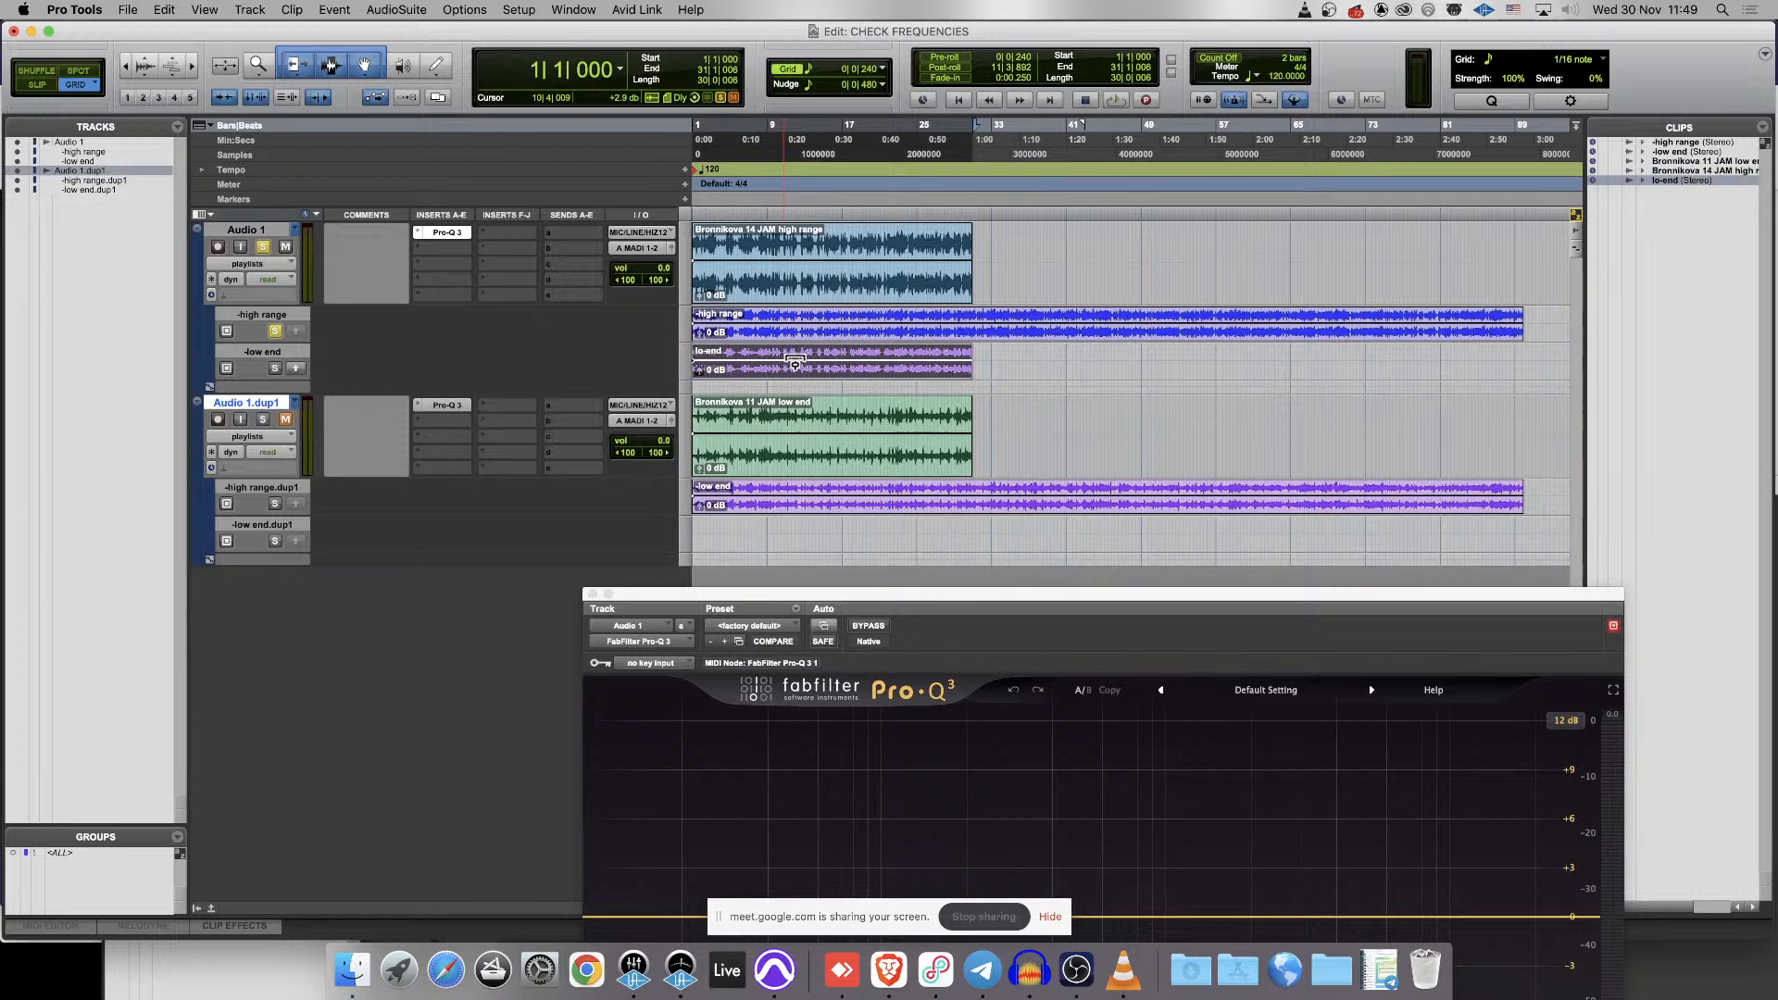
- Solo the low end lane of Audio 1, play it, and examine its full spectrum in the Pro-Q 3 window
left_click(735, 356)
left_click(275, 369)
key("space")
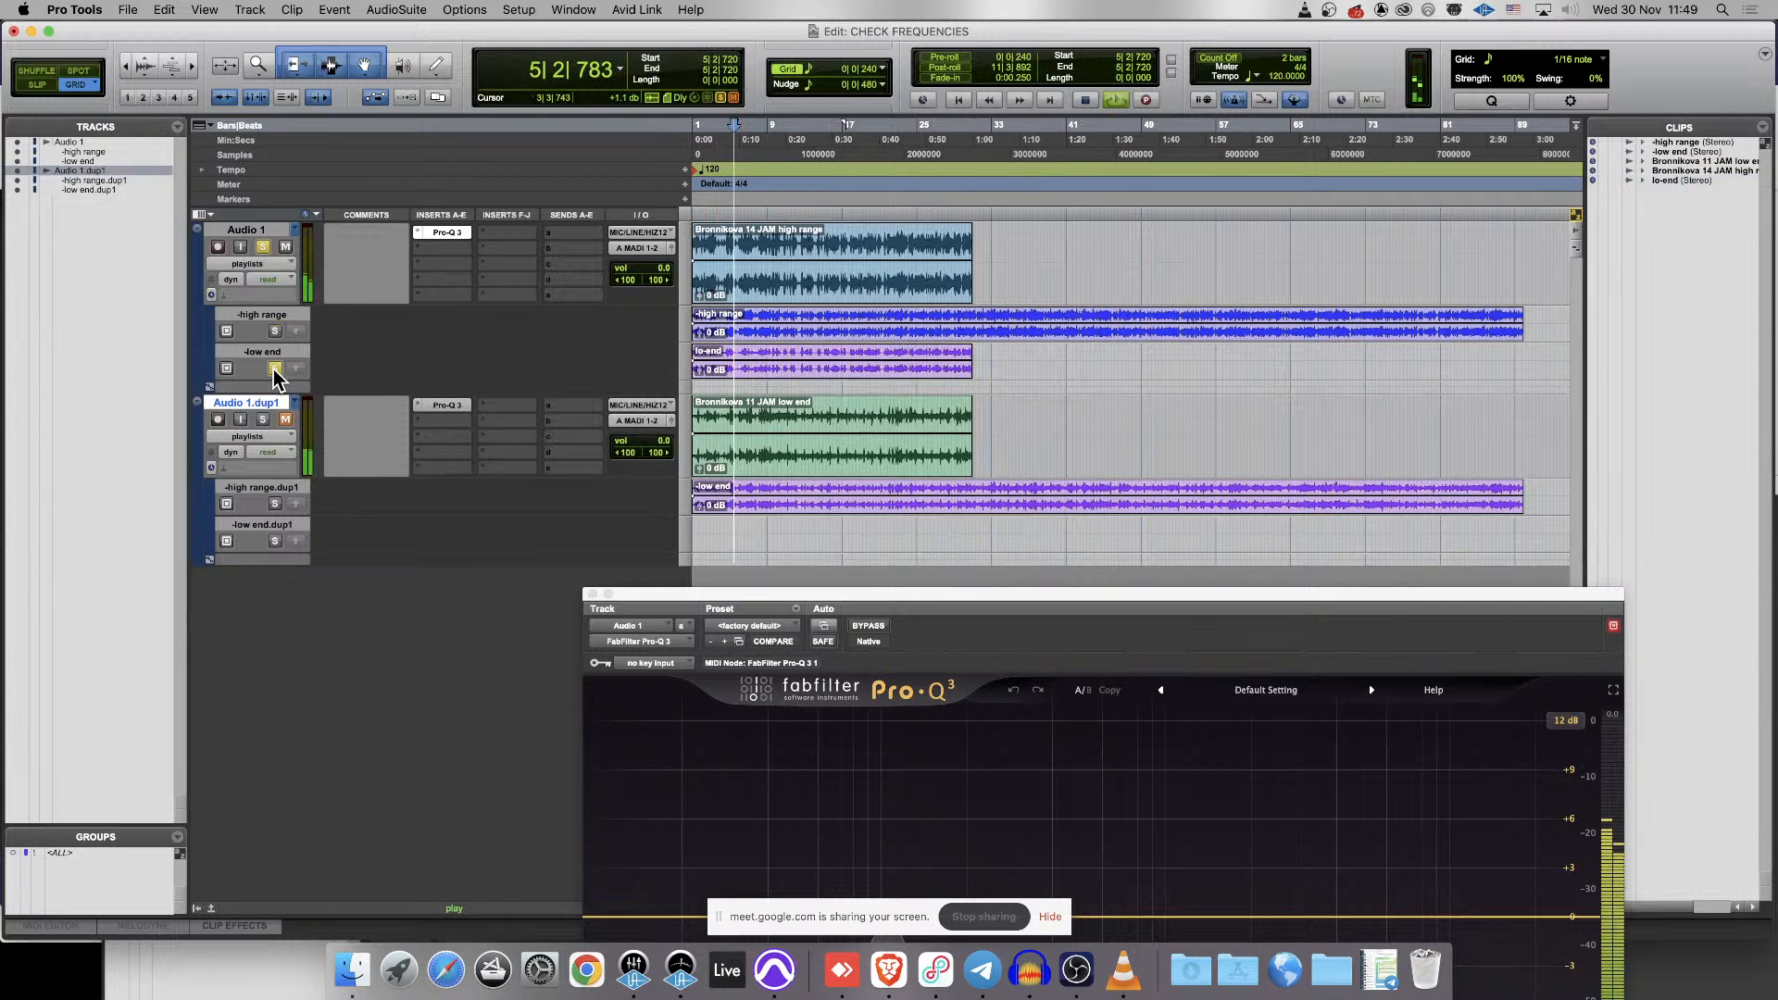
key("t")
key("t")
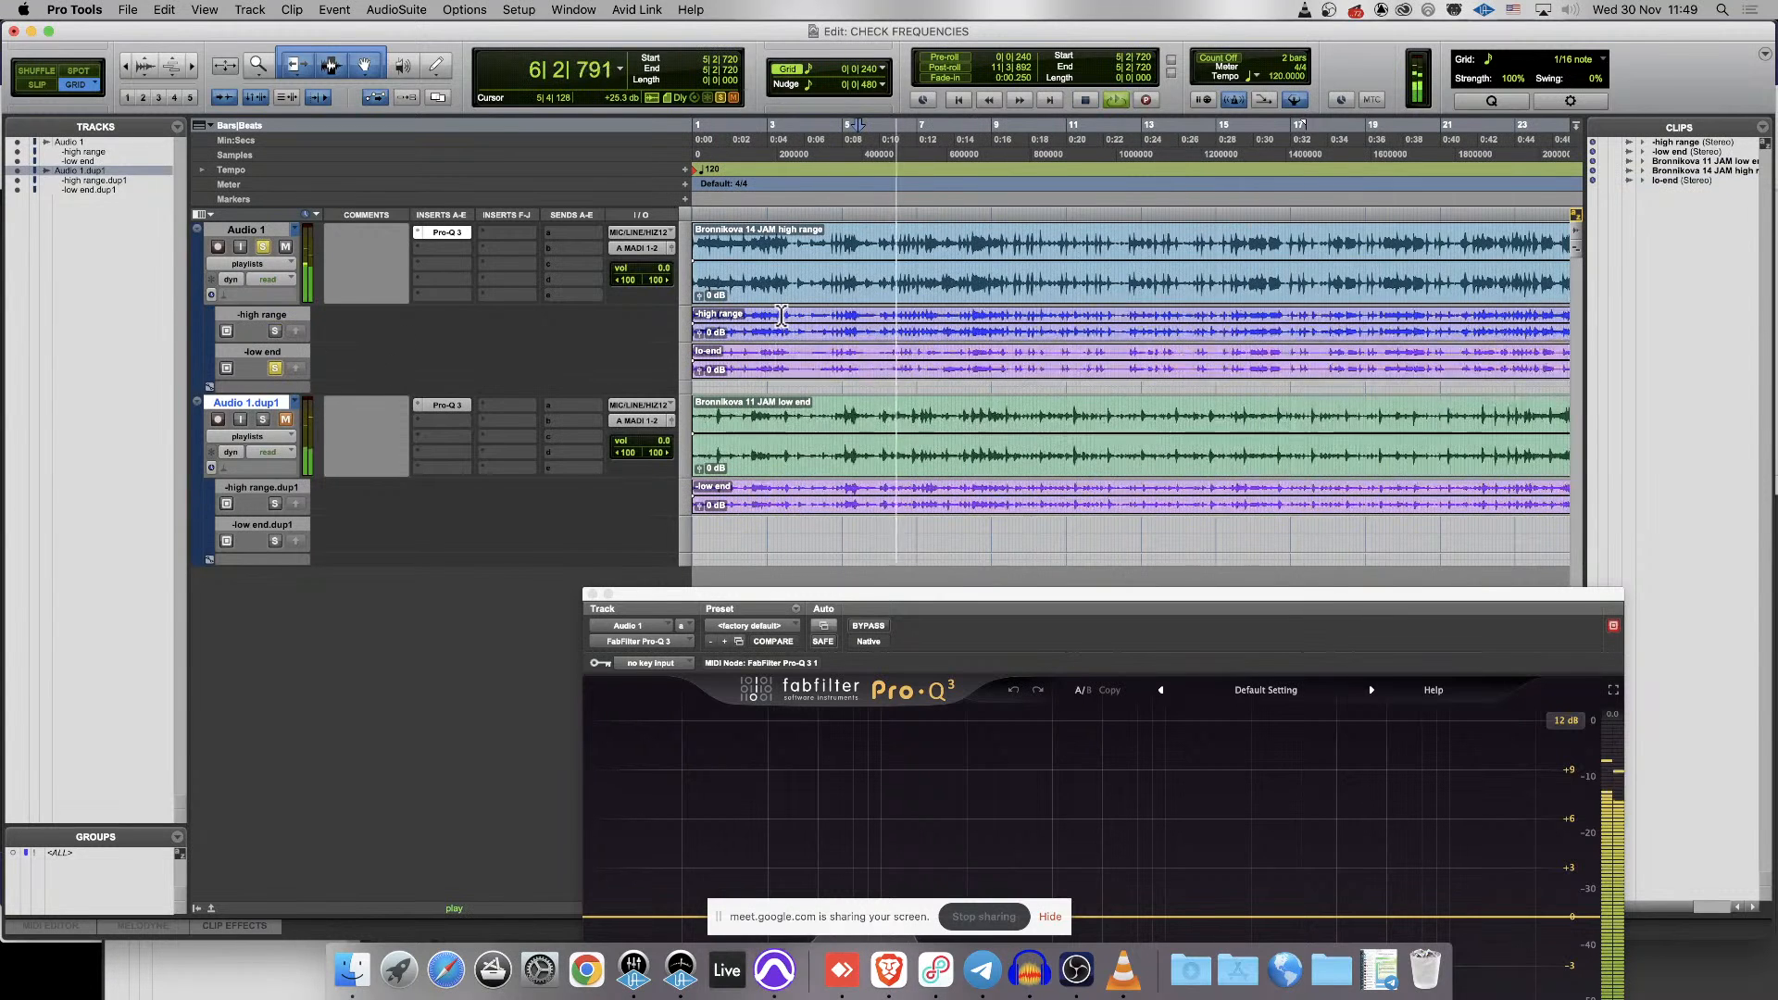
key("r")
key("r")
key("r")
key("r")
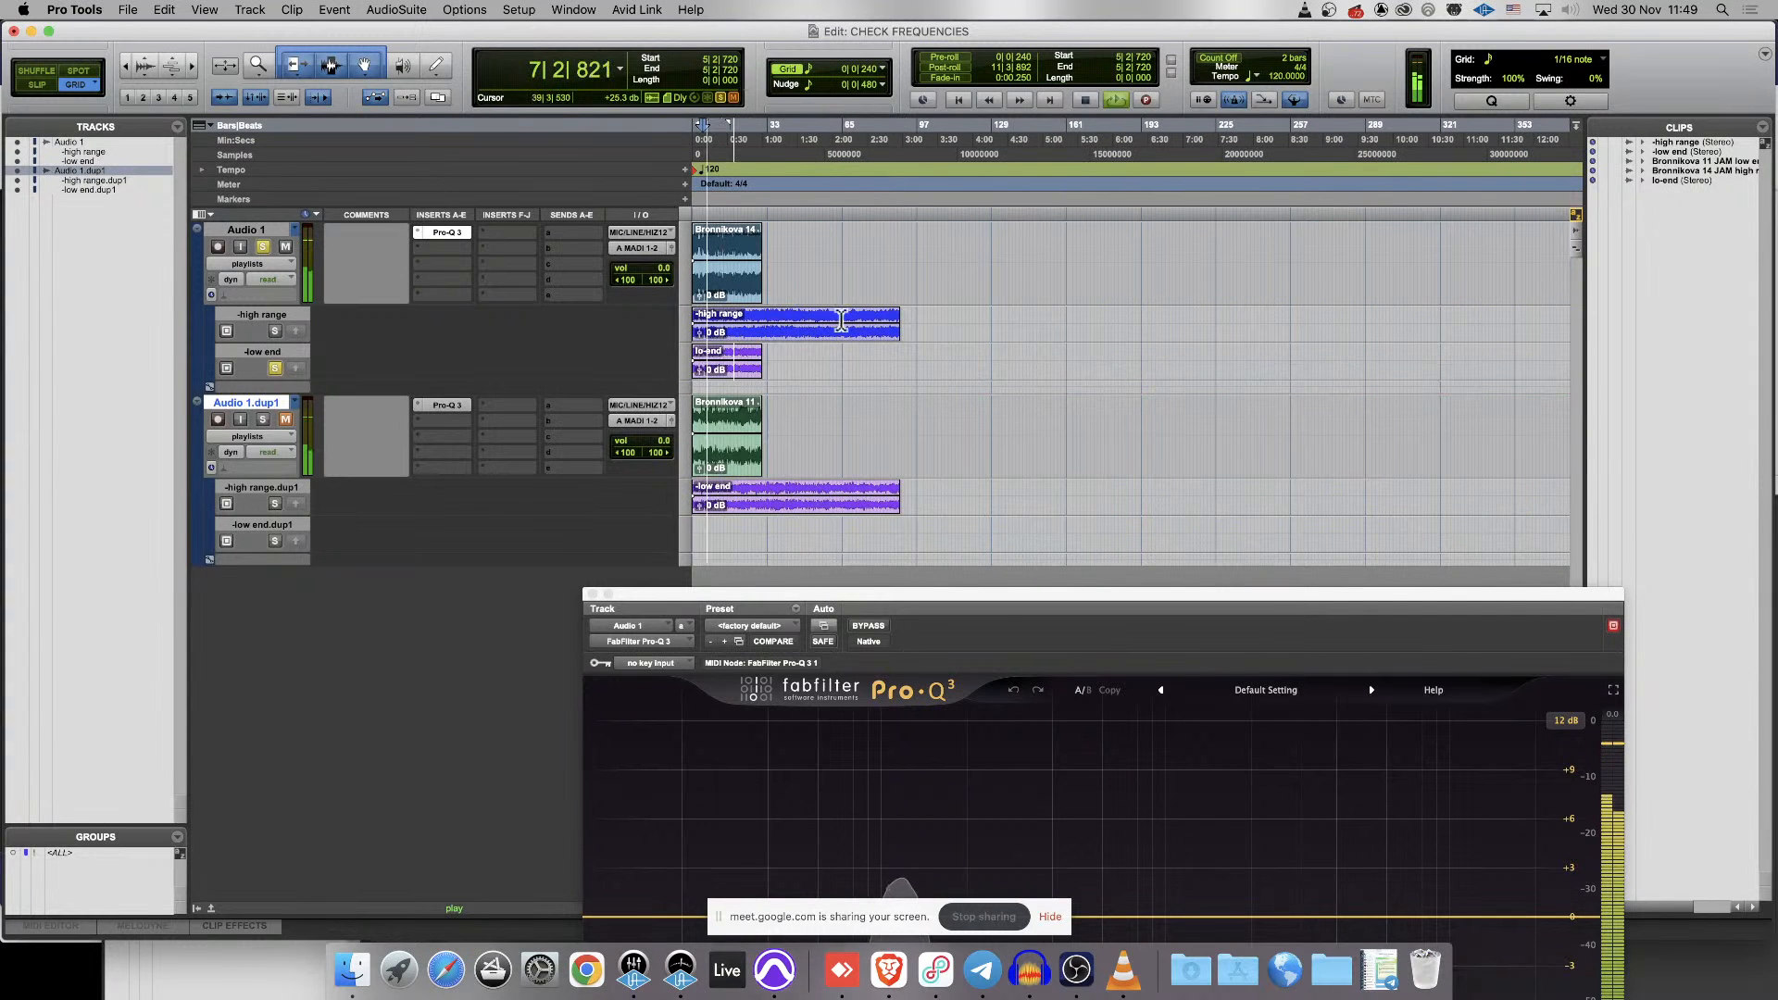
left_click_drag(988, 601, 969, 146)
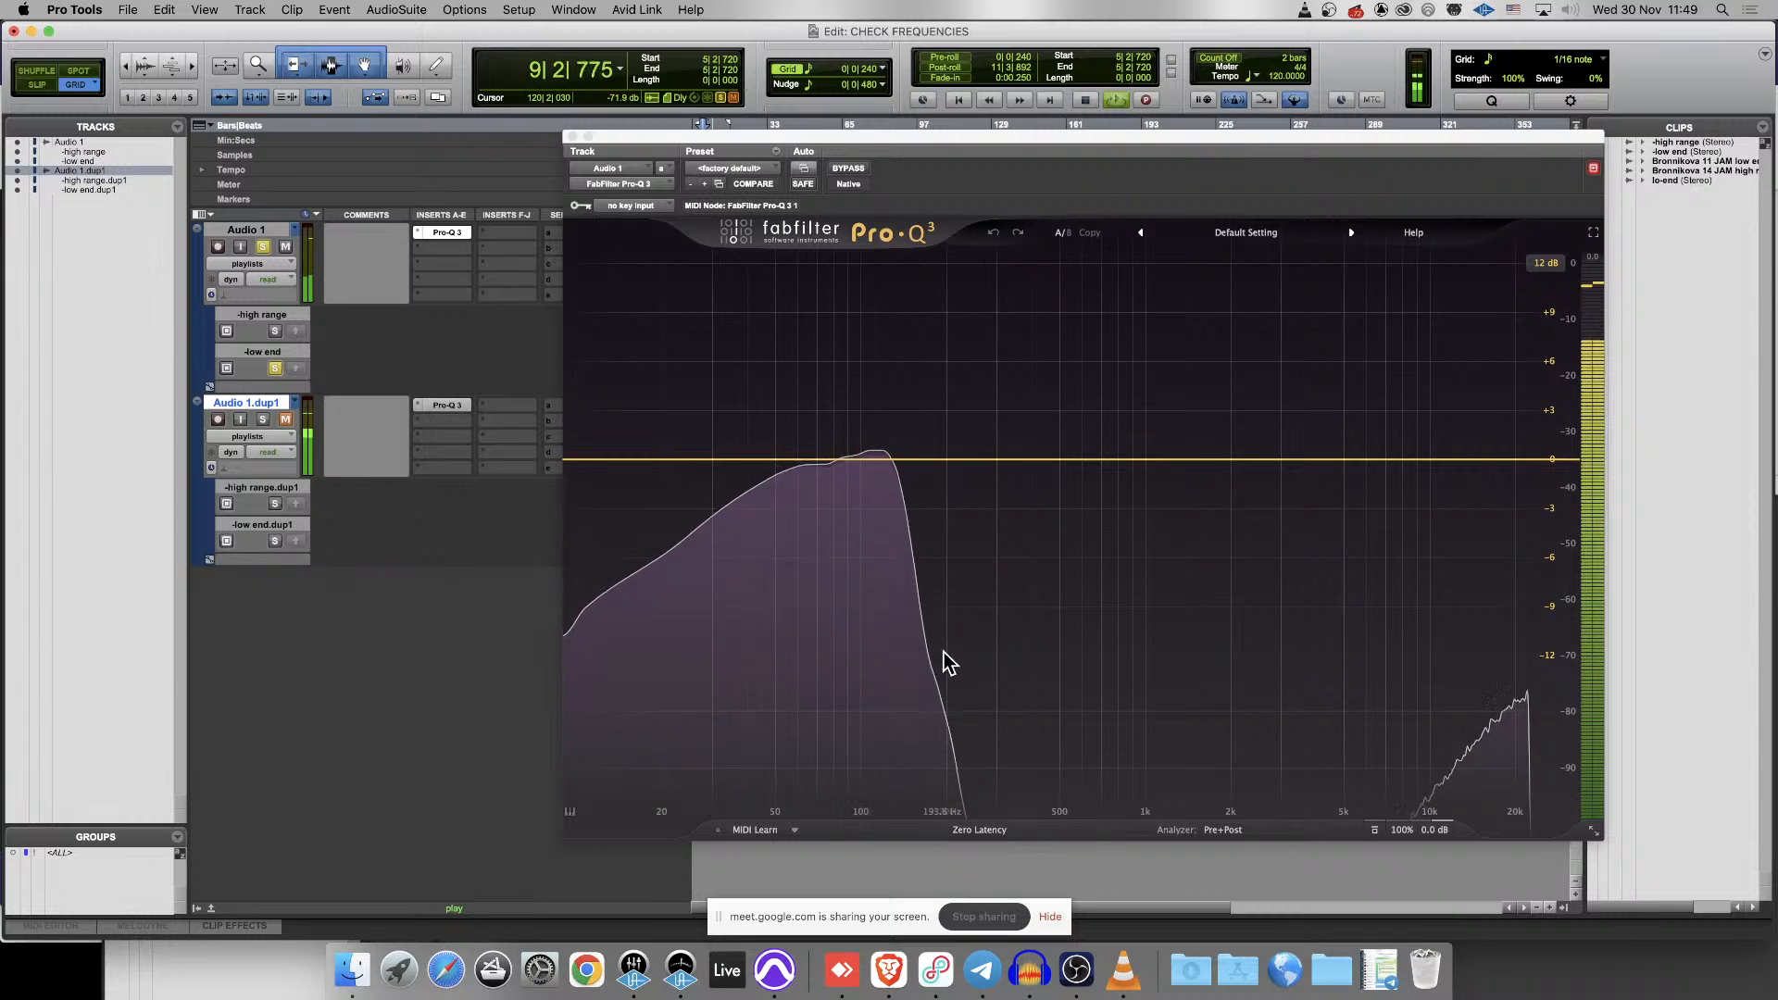
- Play Audio 1's main playlist without the lane solo, setting the play position at bar 15 with the clip visible above Pro-Q 3
left_click_drag(779, 139, 751, 333)
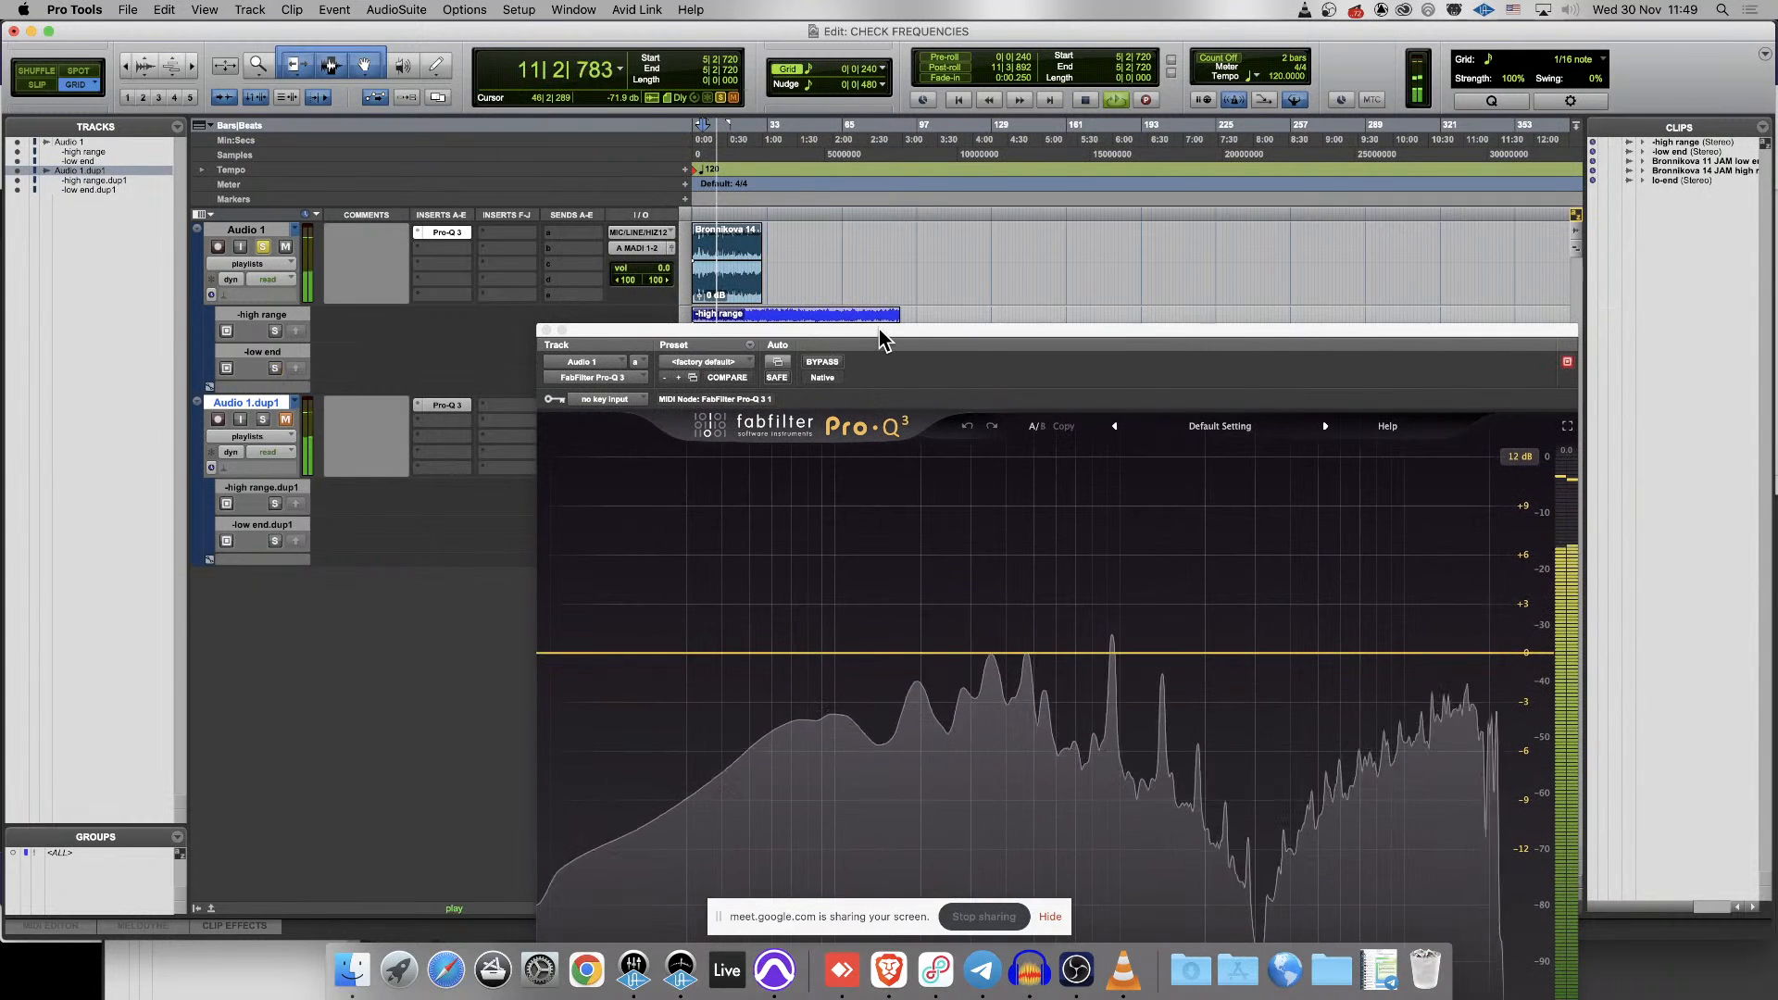
left_click(727, 232)
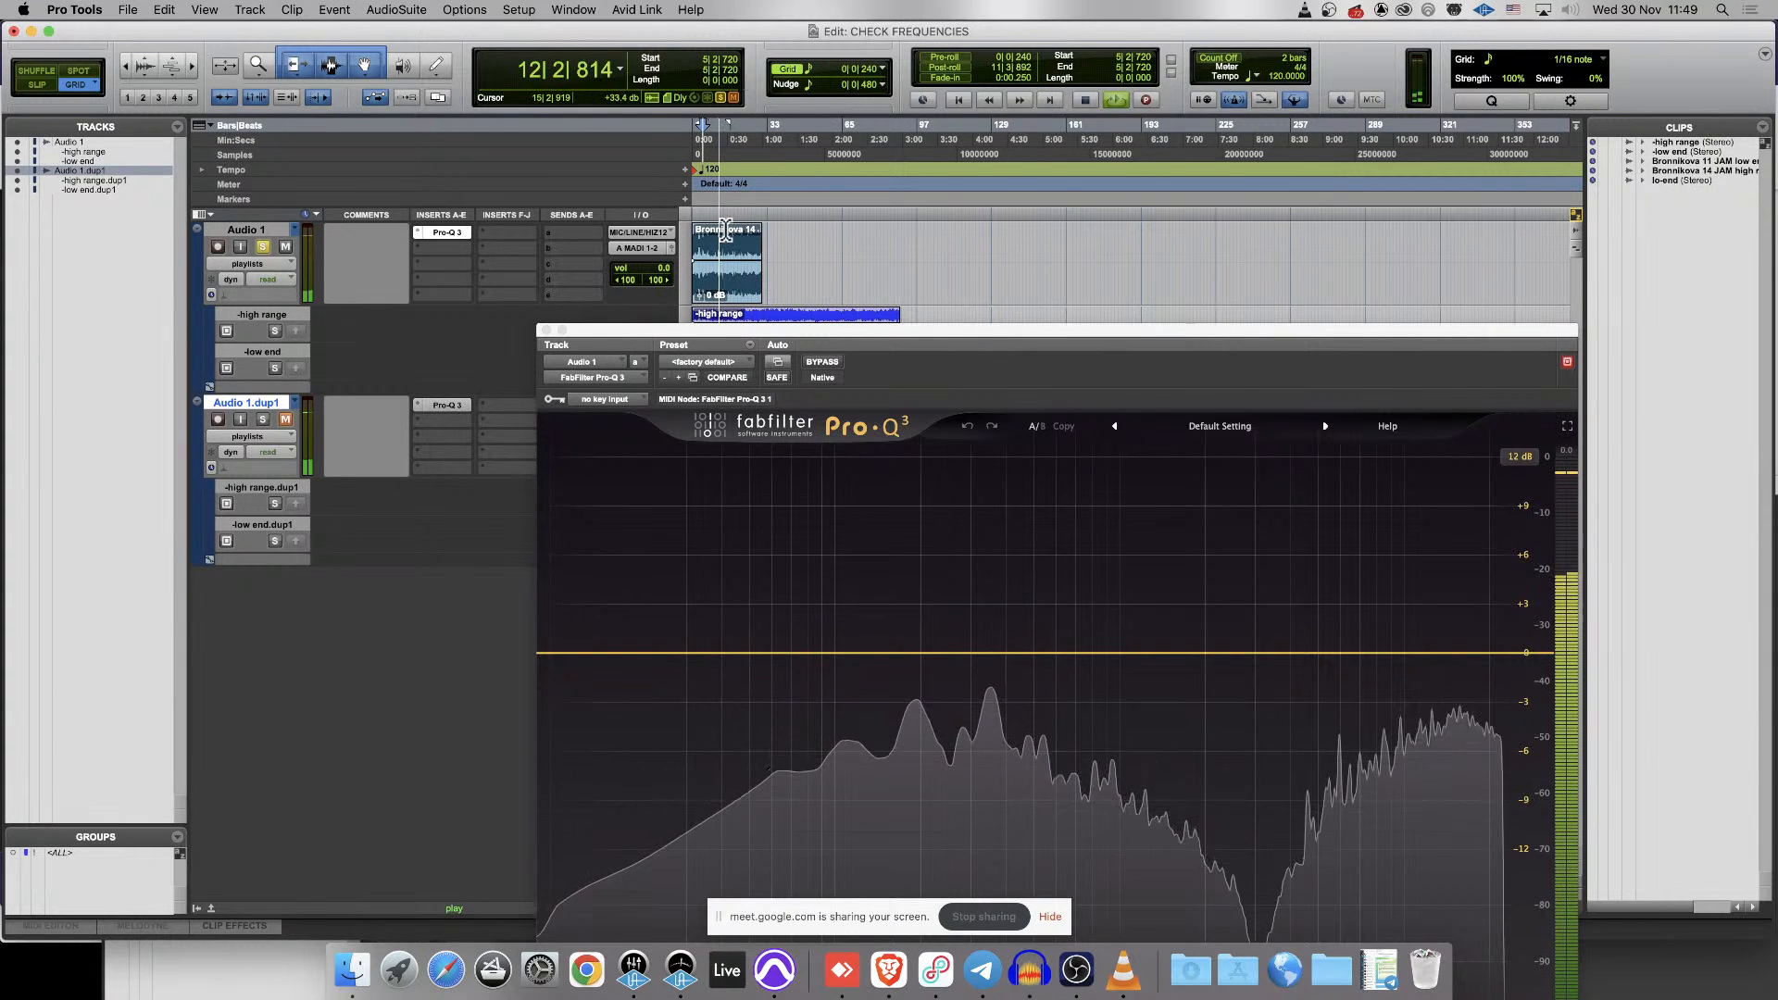
key("t")
key("t")
key("t")
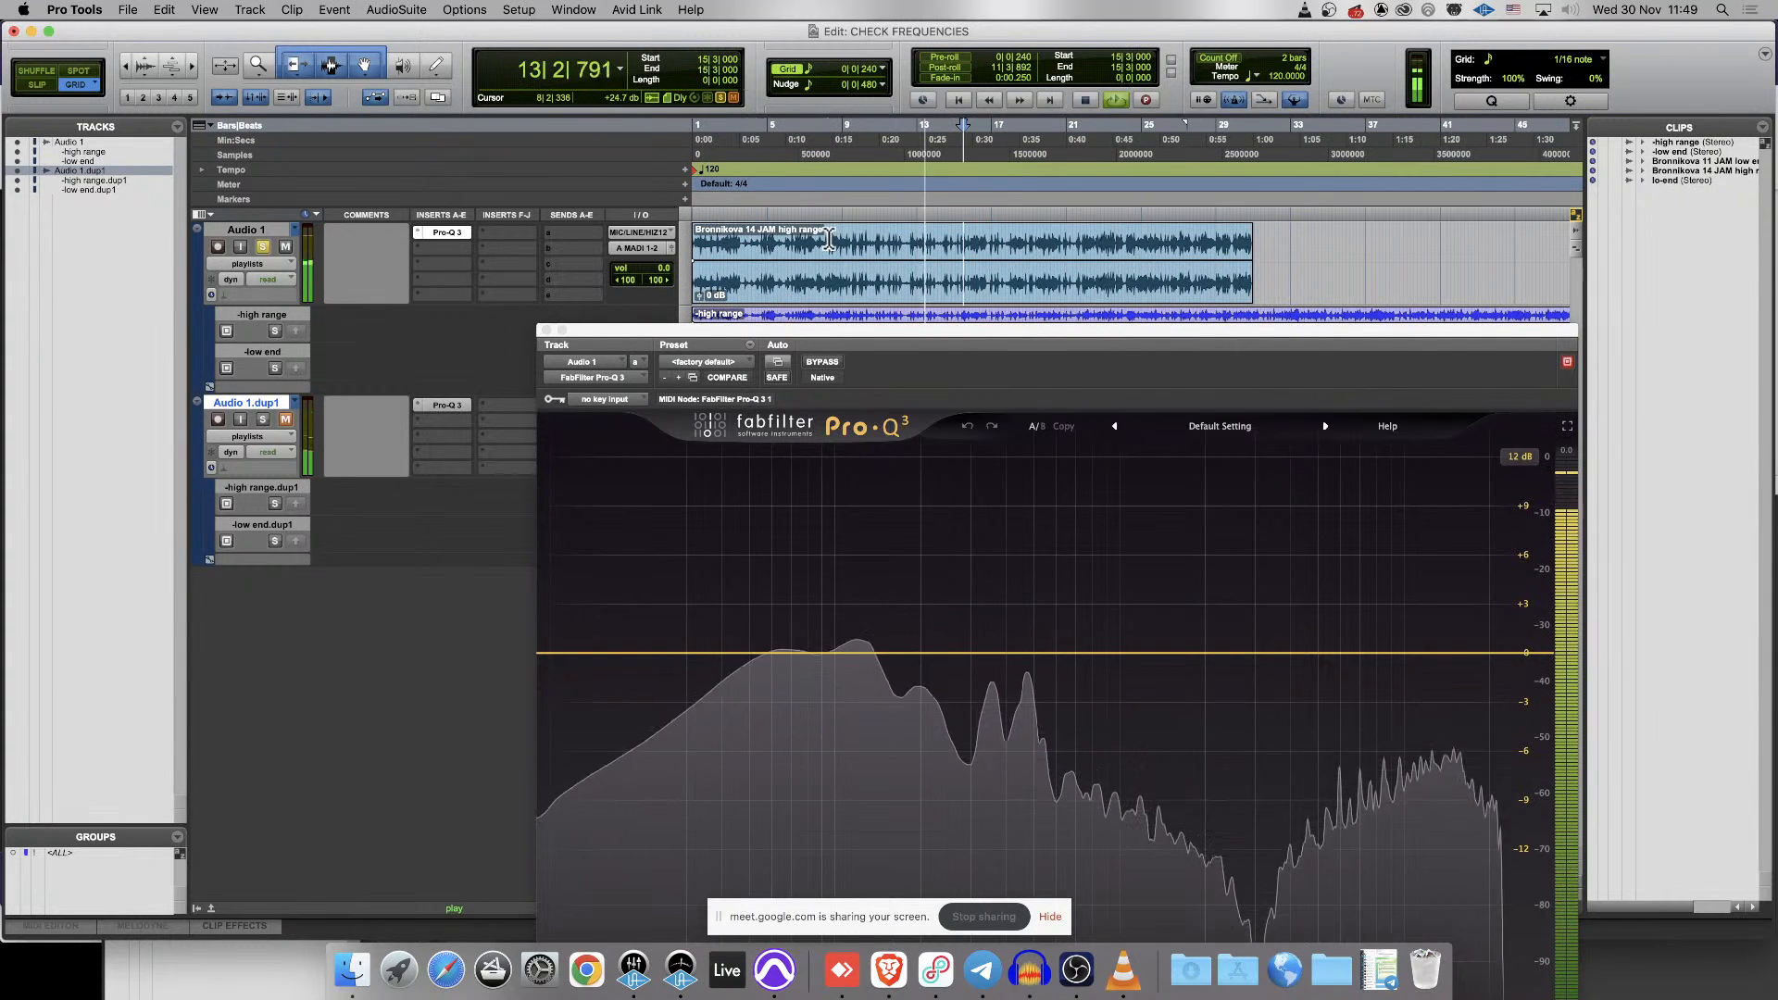
- Add a High Cut band at 291.46 Hz with a 12 dB/oct slope in Pro-Q 3 and show the whole plug-in window
left_click(966, 655)
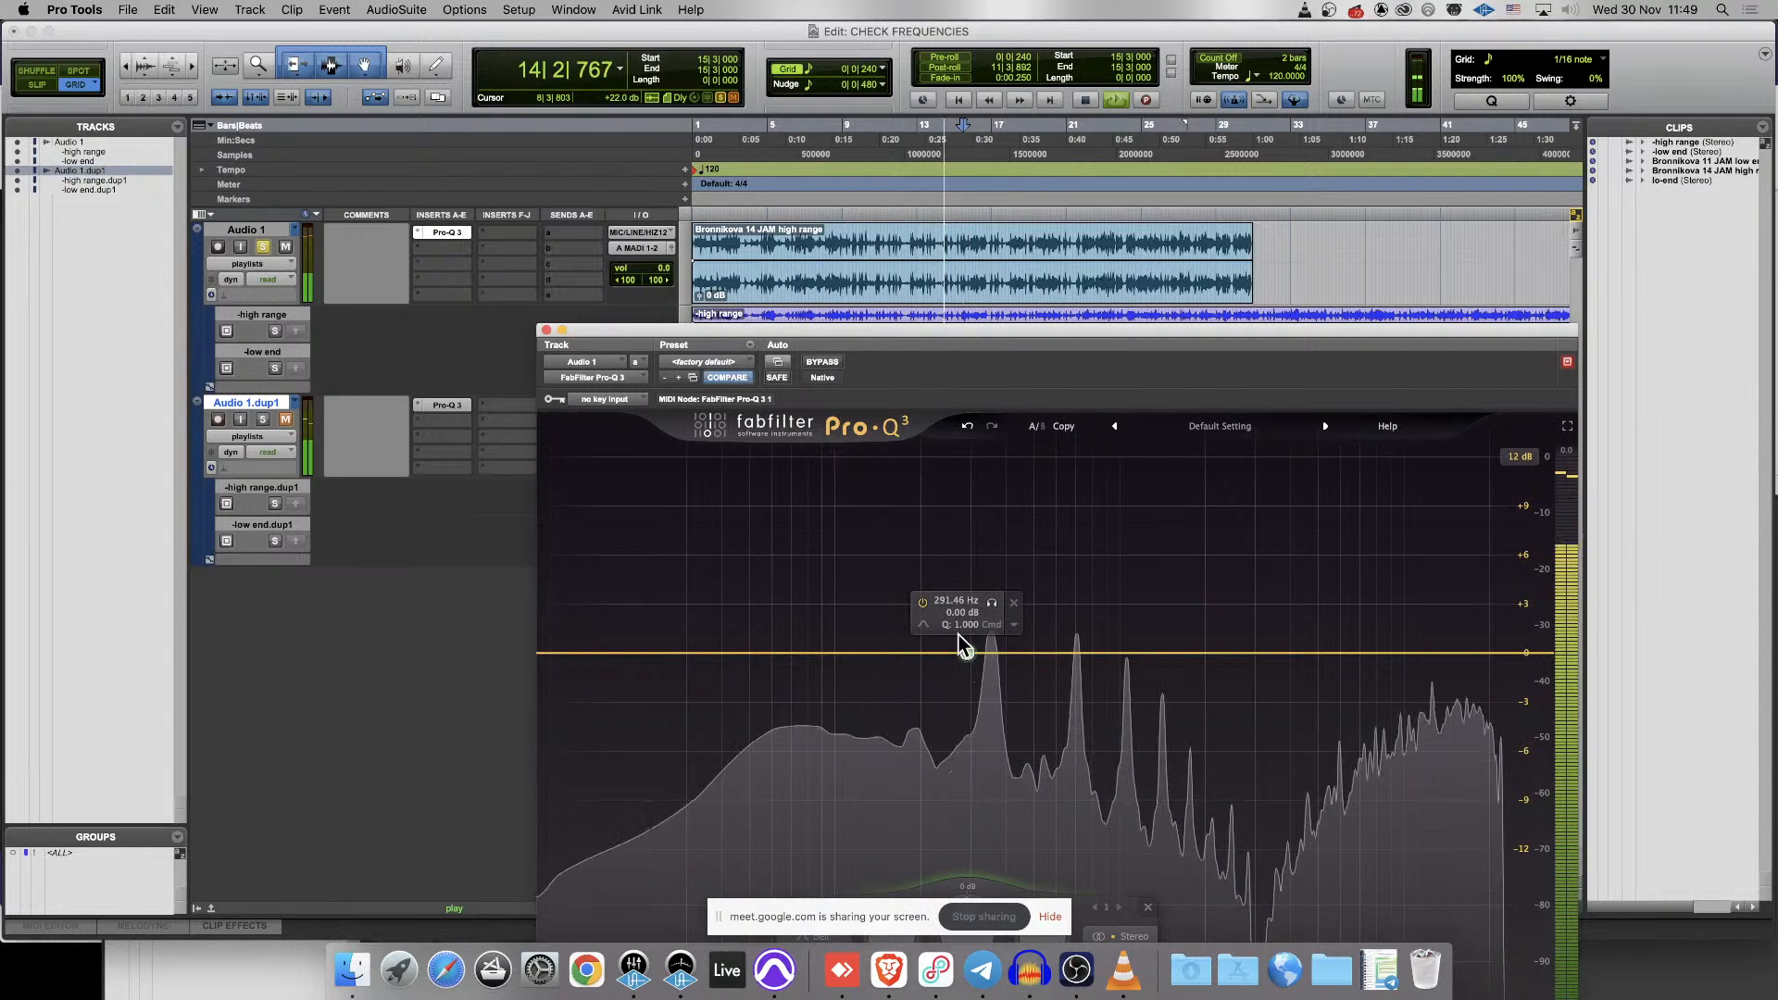
left_click(997, 643)
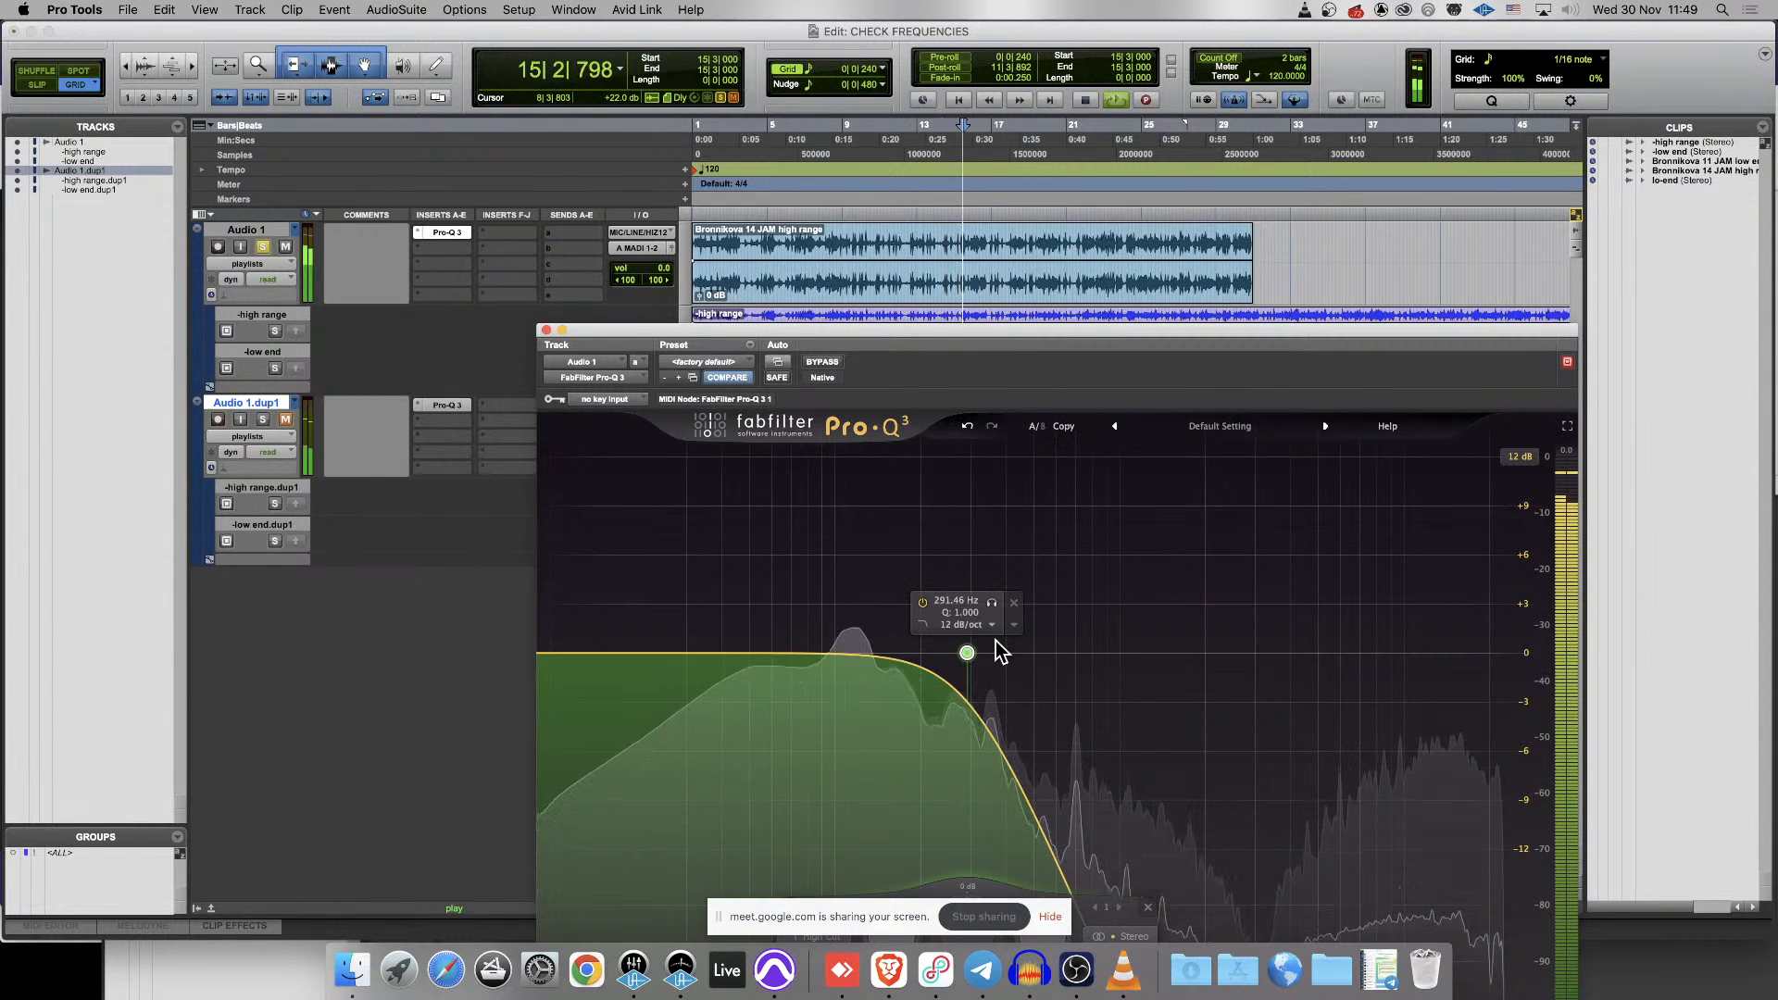
left_click_drag(1167, 327, 1161, 84)
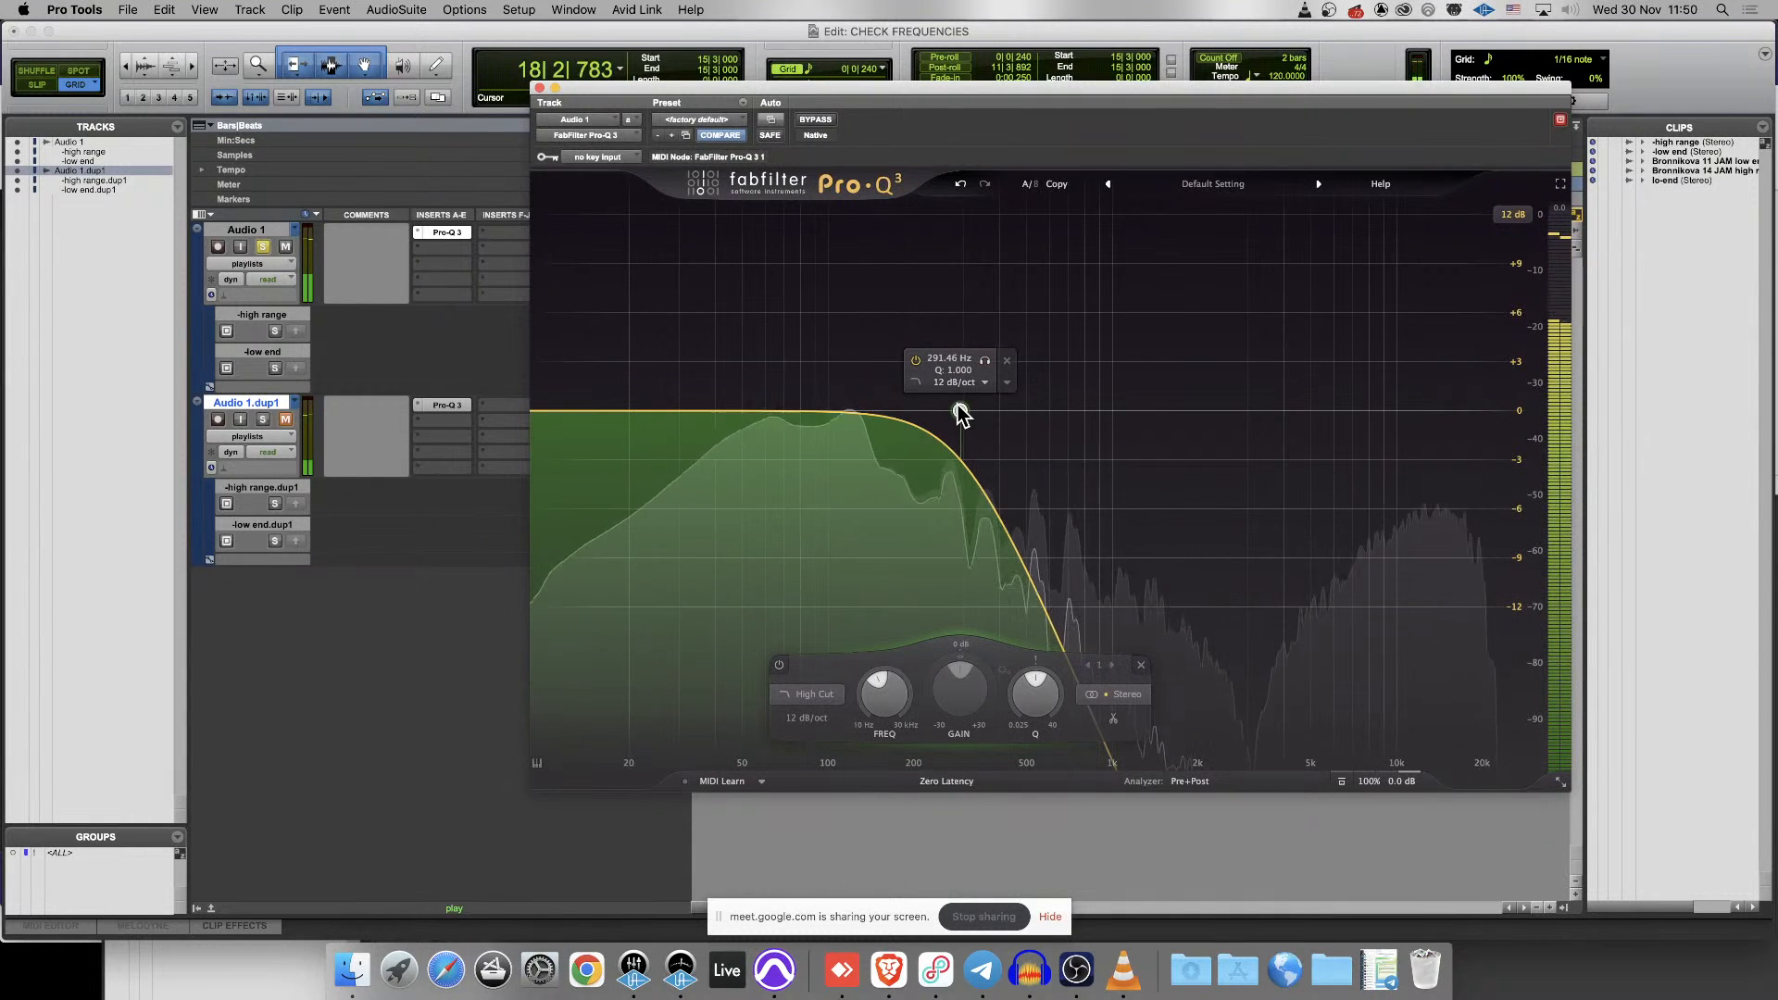
- Move Audio 1's High Cut band in Pro-Q 3 to 308.23 Hz, with the plug-in window open
left_click_drag(959, 410, 968, 412)
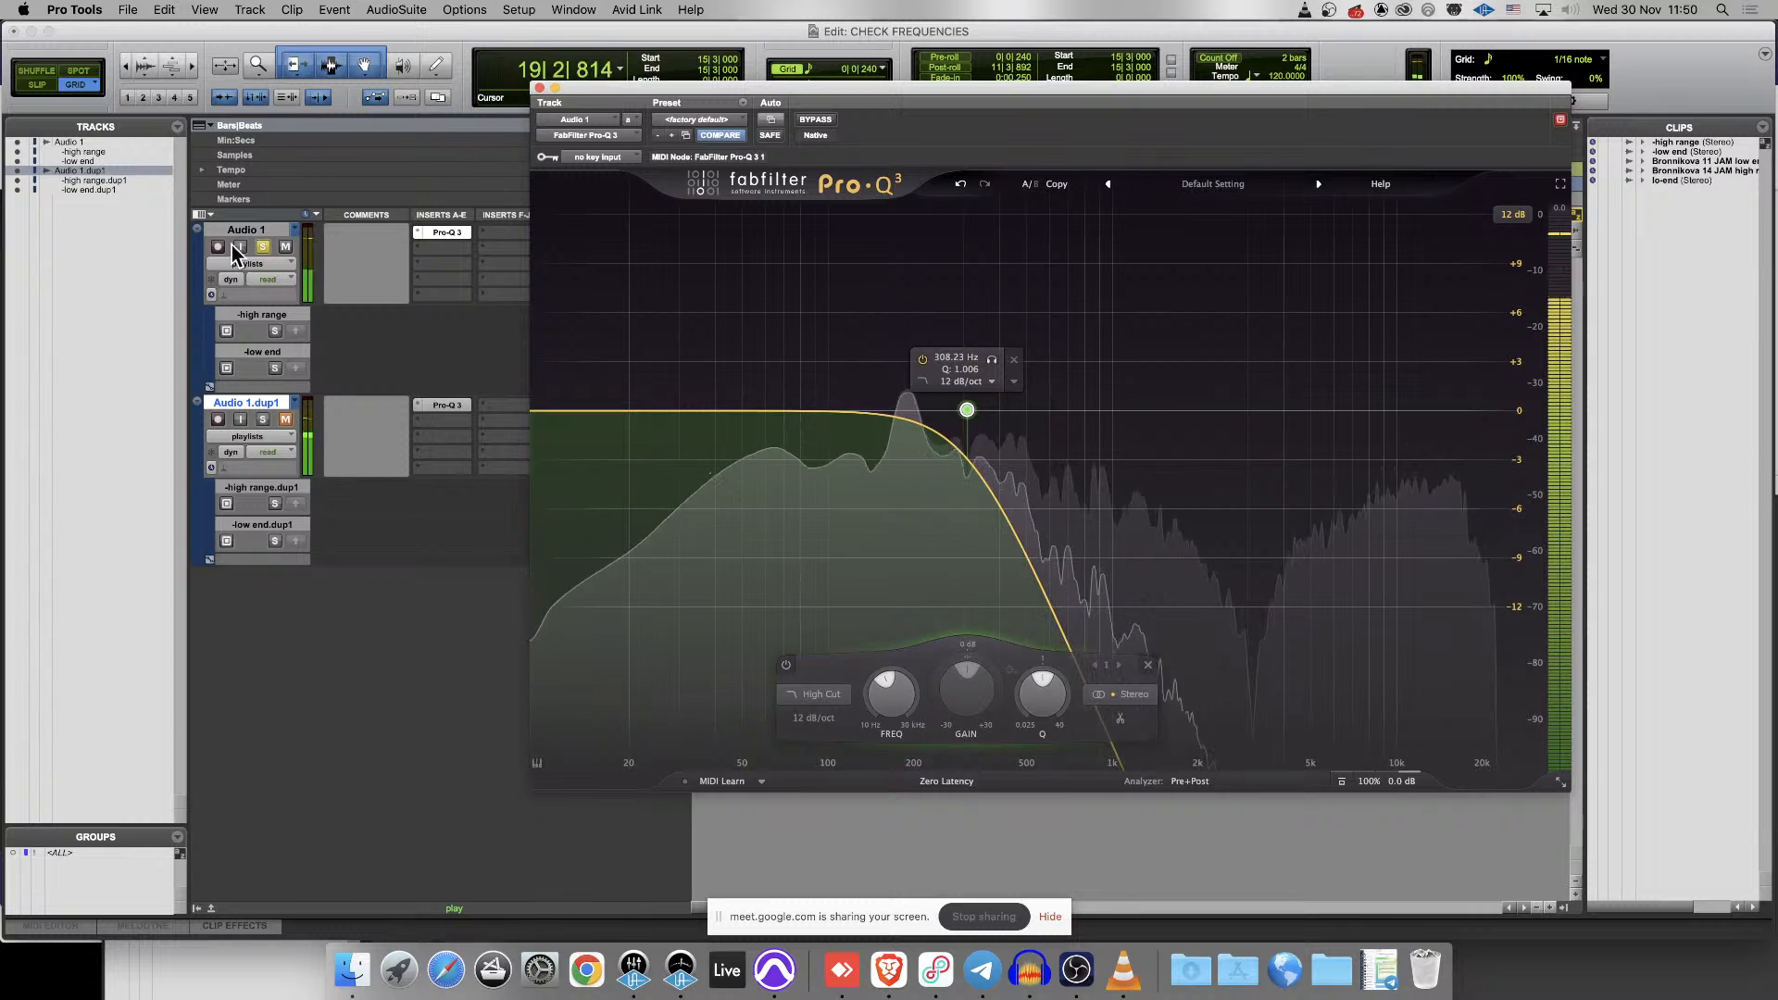
left_click(454, 236)
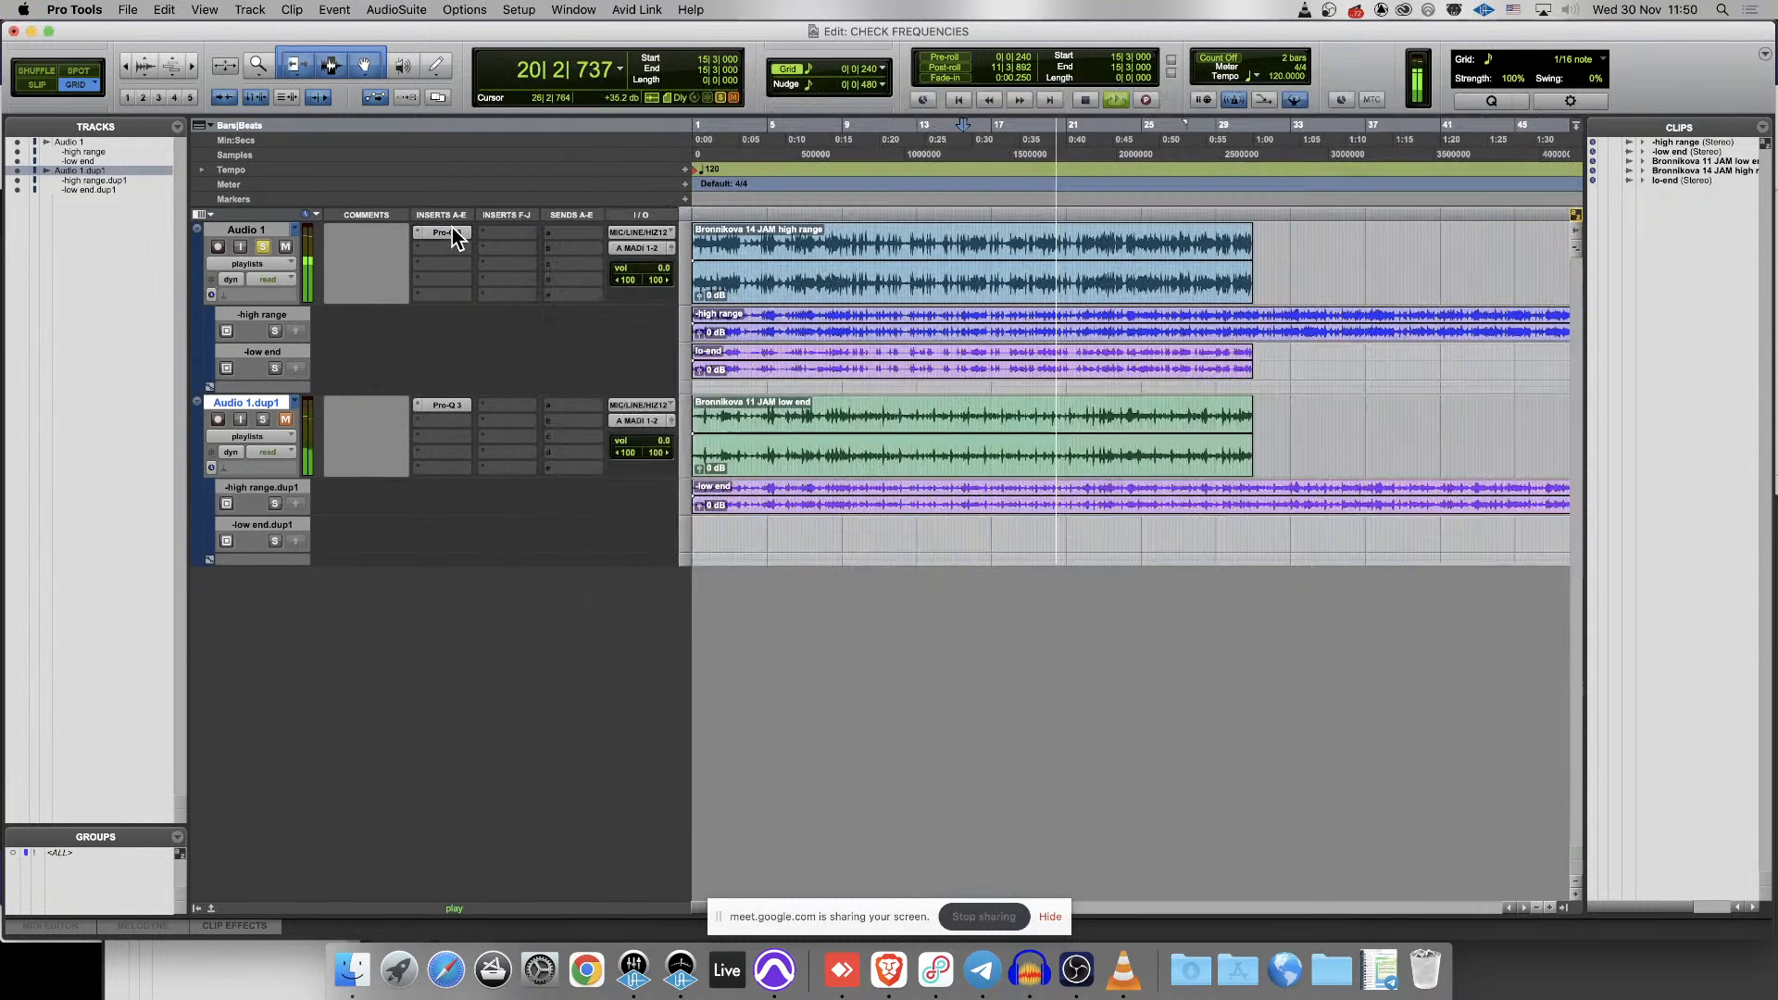
left_click(445, 234)
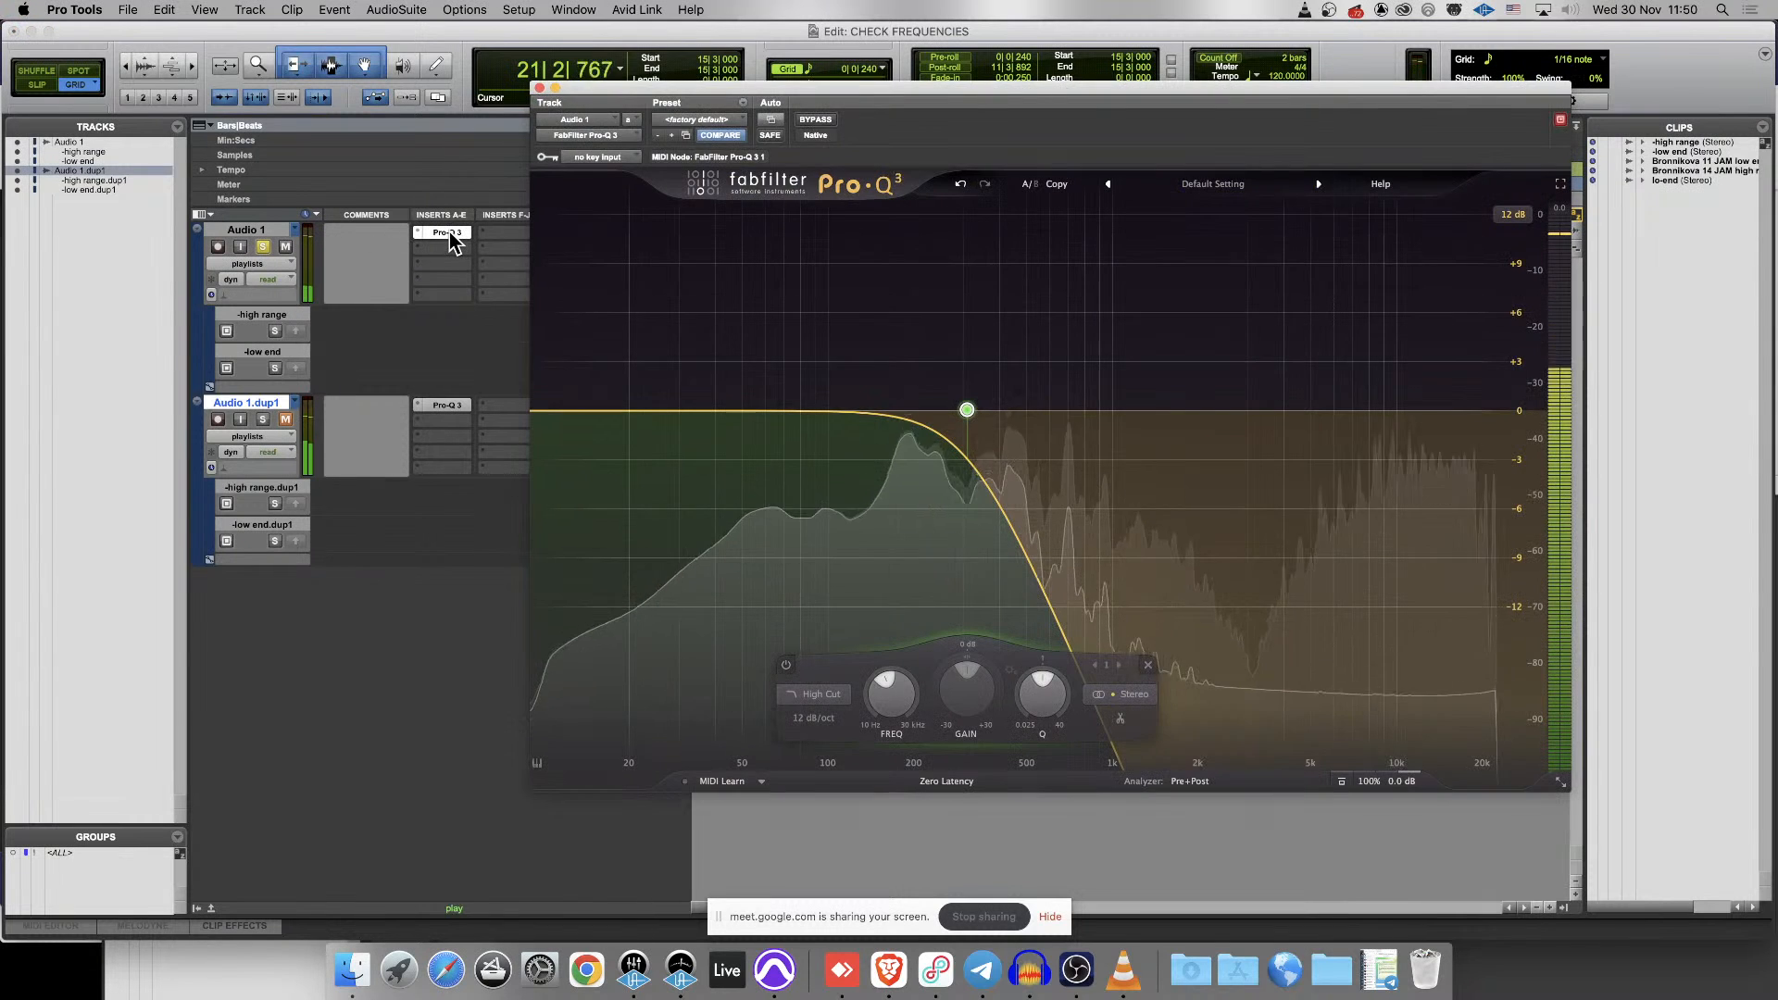
- Compare Audio 1's high range lane soloed with Pro-Q 3 bypassed against the filtered main playlist, with the plug-in window moved below the tracks
left_click(275, 332)
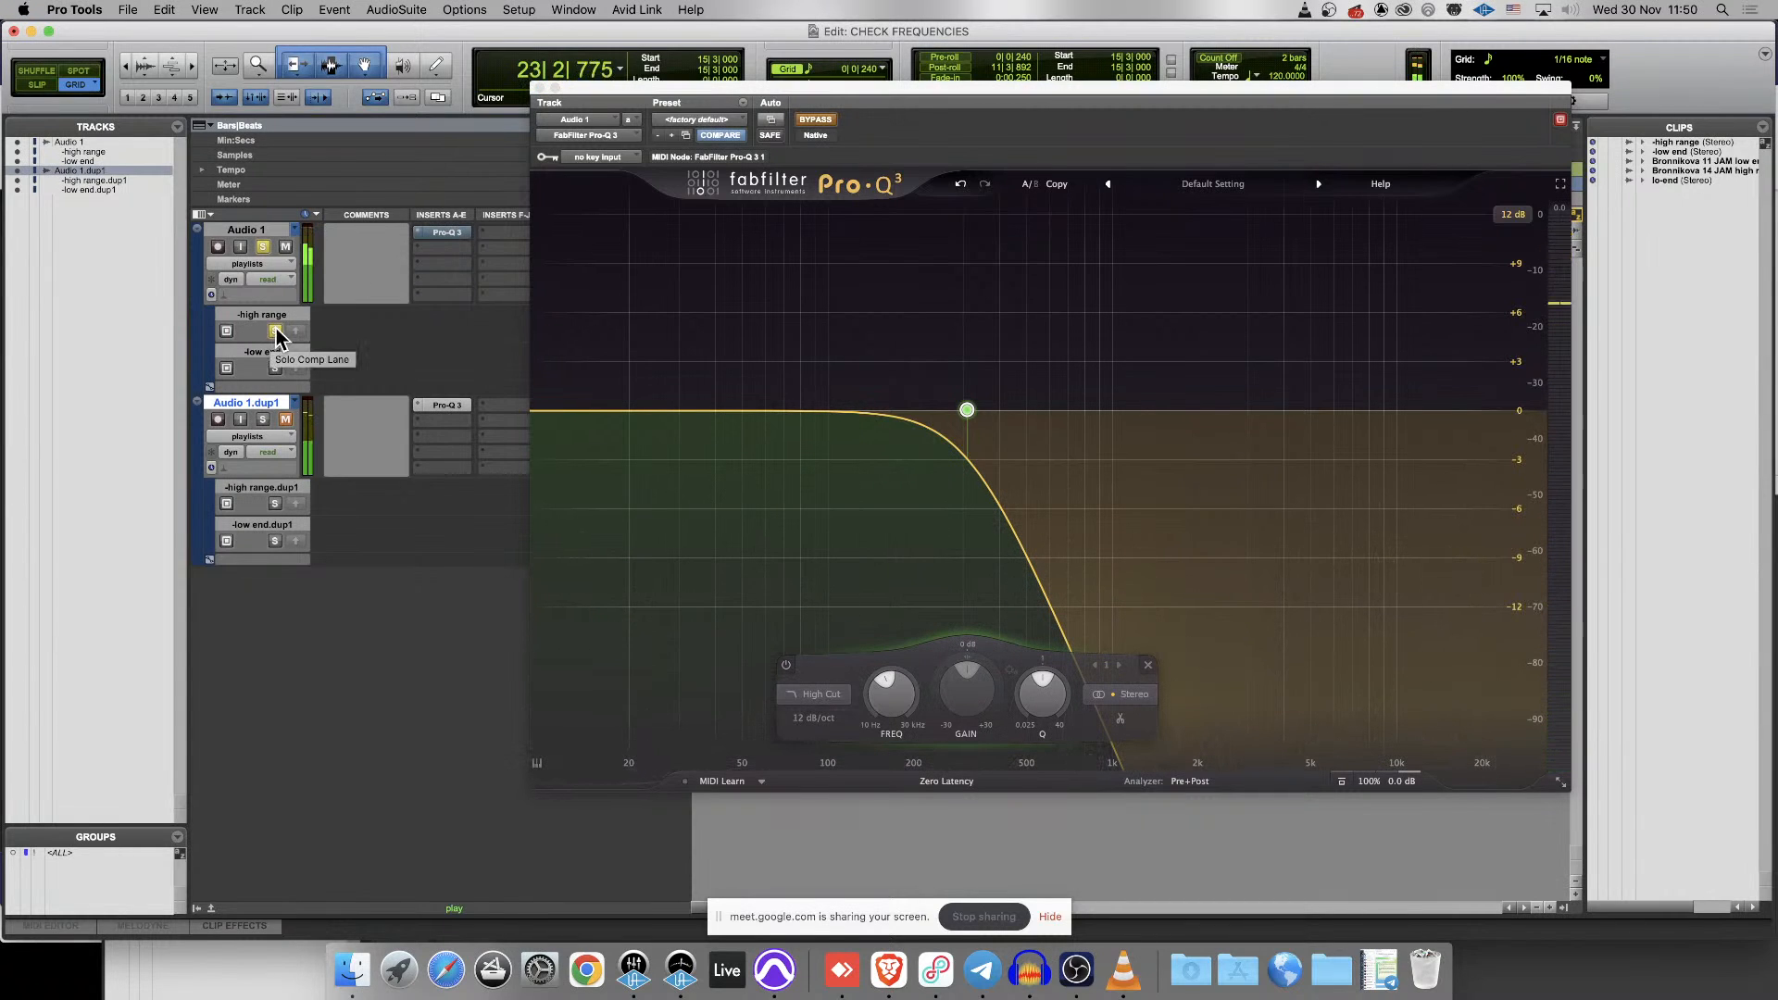
left_click(441, 233, "super")
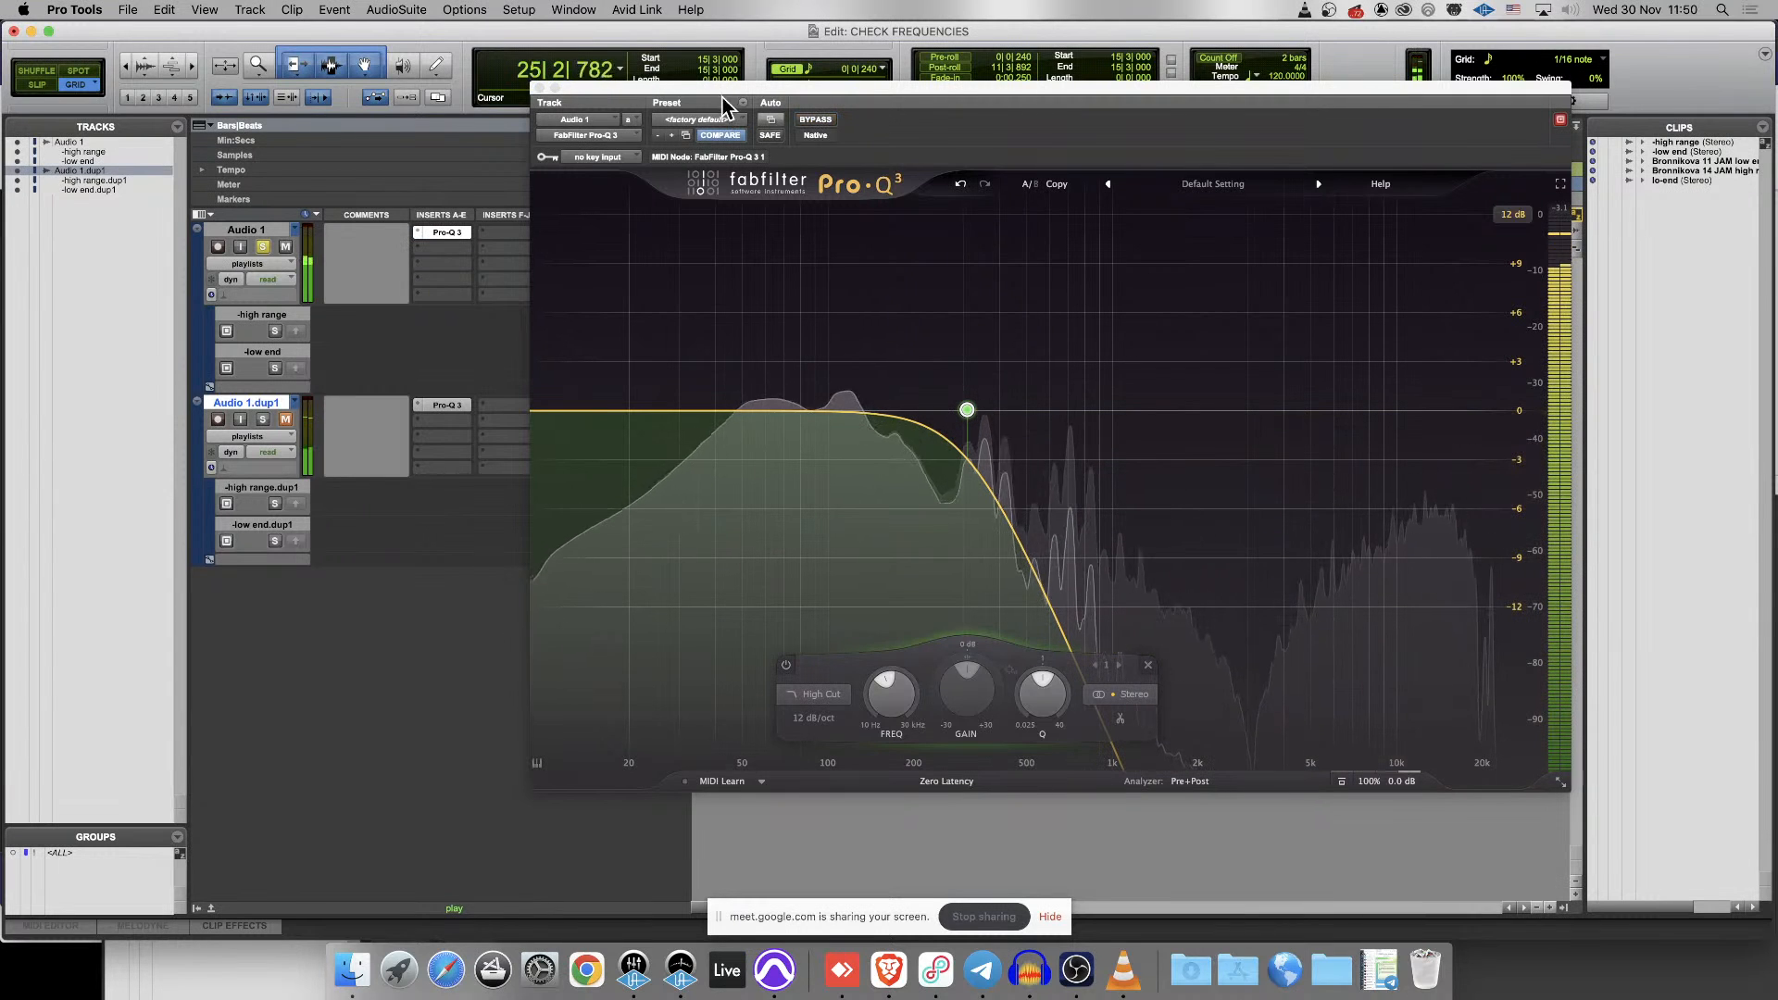
left_click_drag(984, 87, 1017, 632)
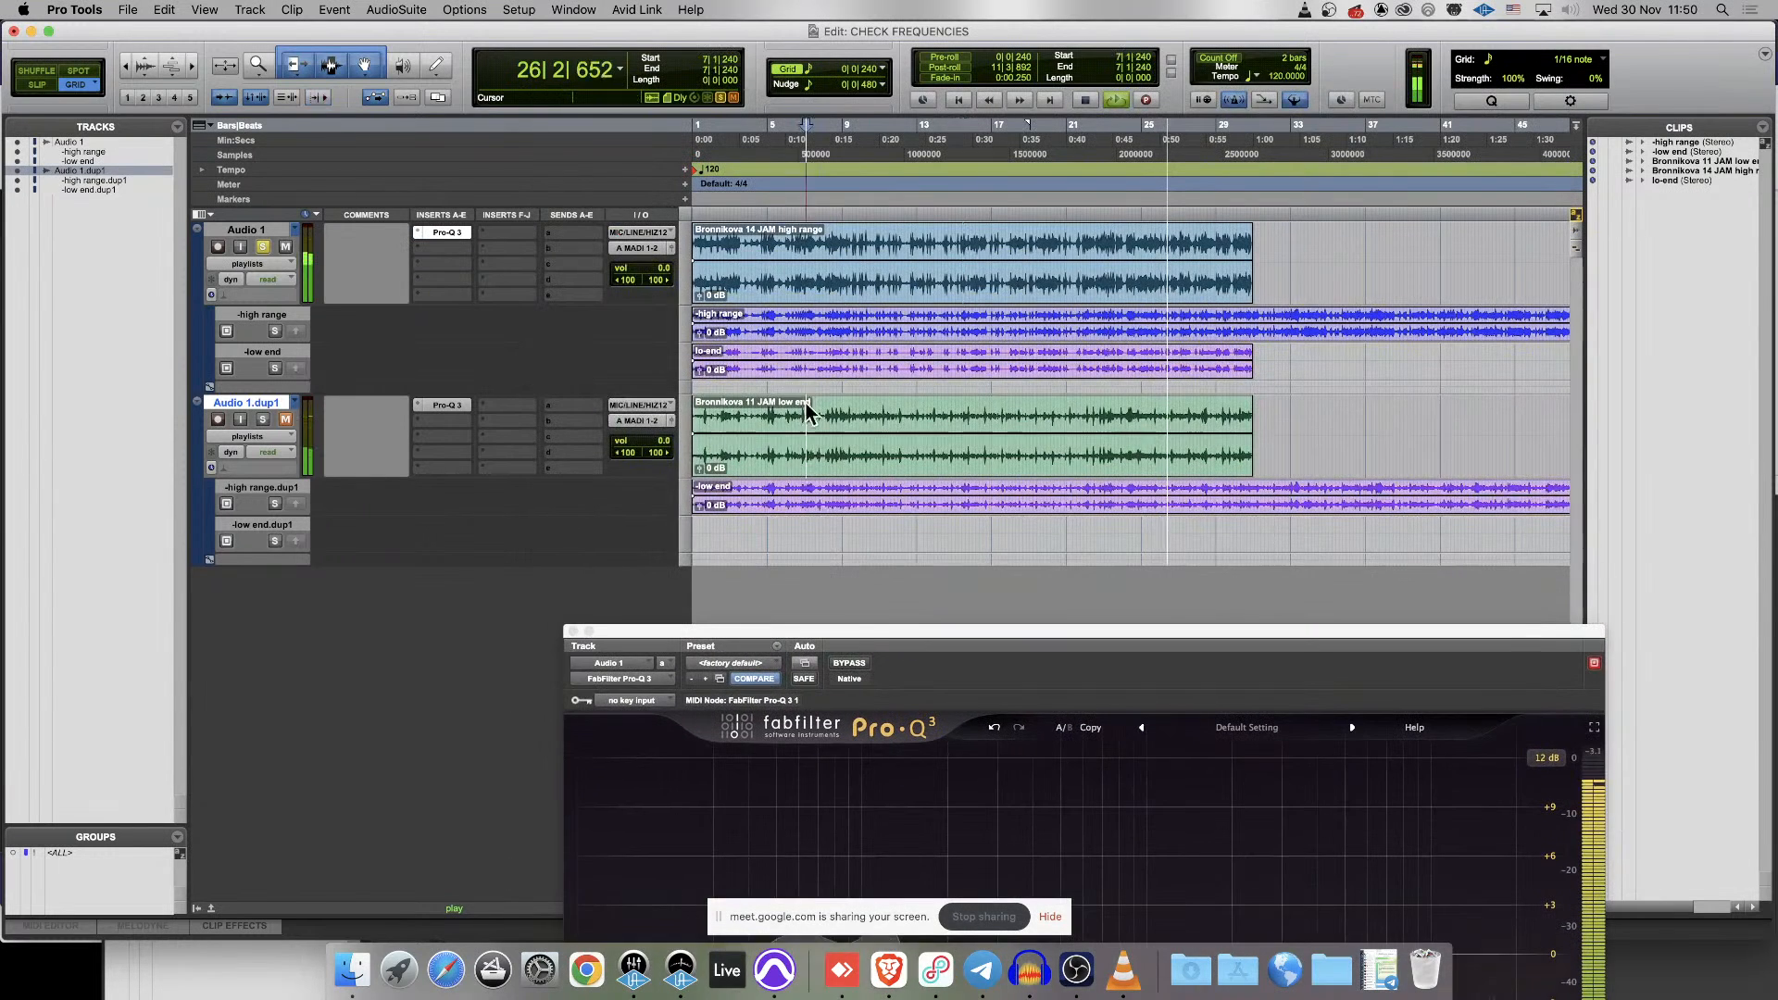
key("space")
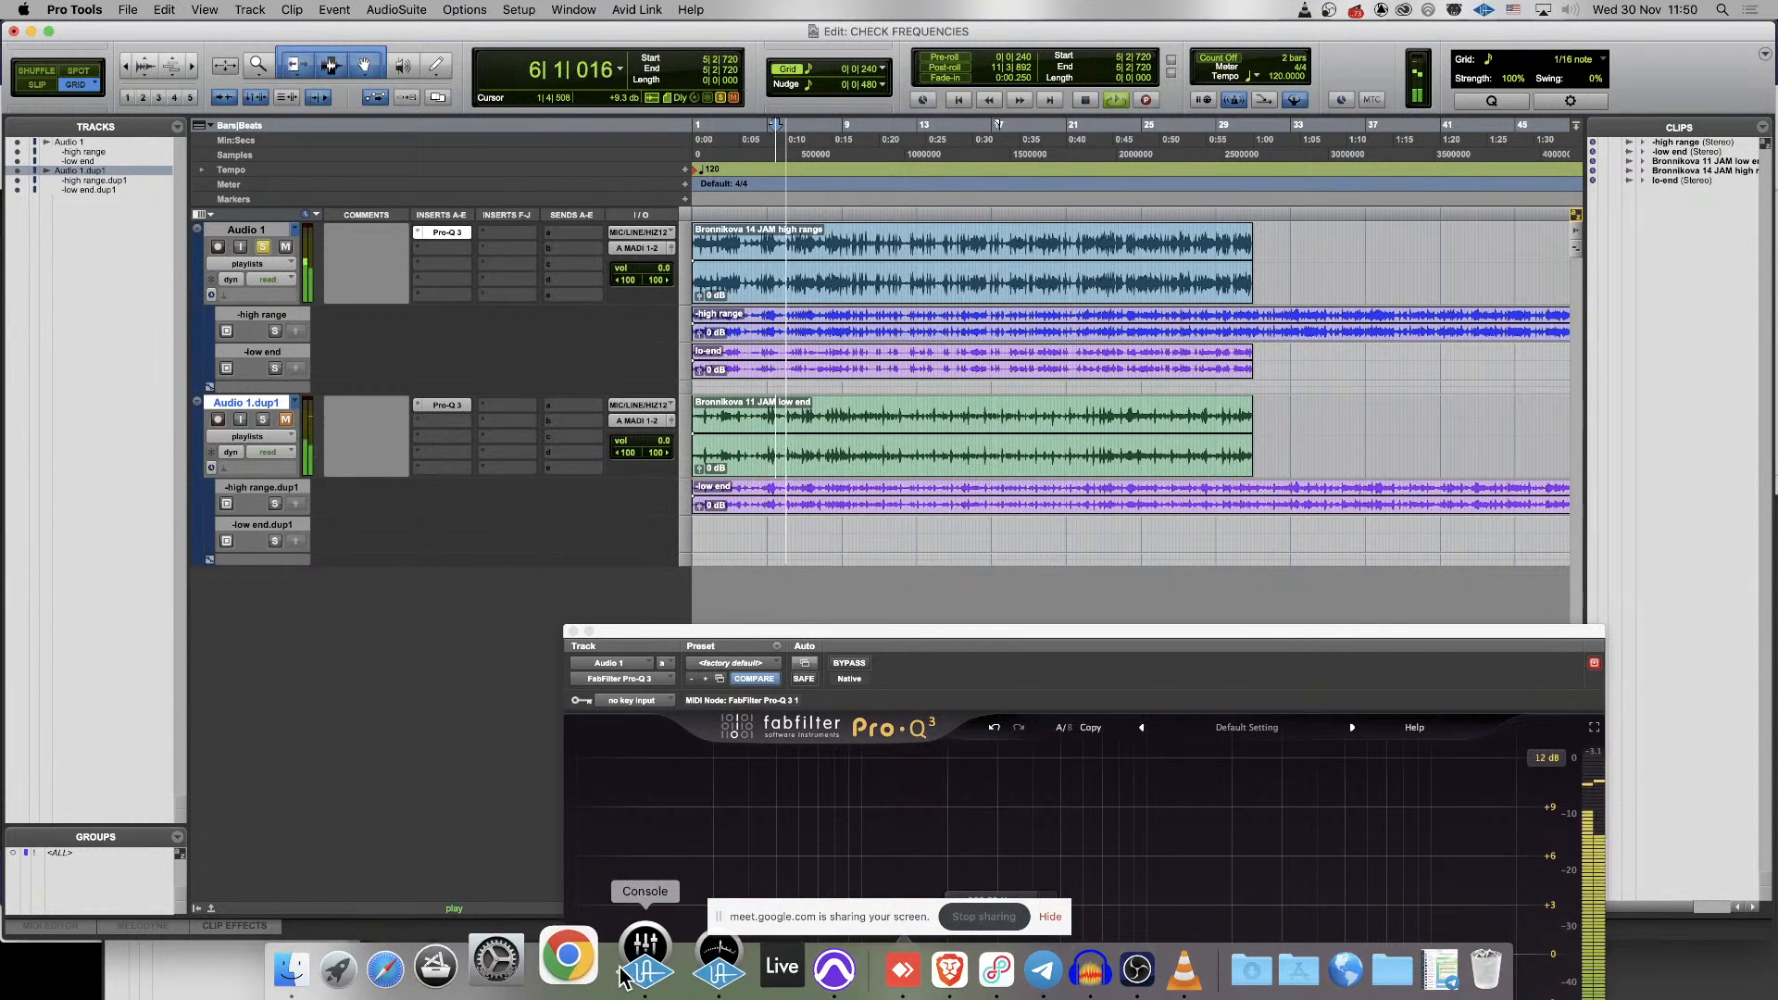
- Switch to Brave and download hi-range.mp3 from the student's Classroom submission to the Downloads folder
left_click(828, 970)
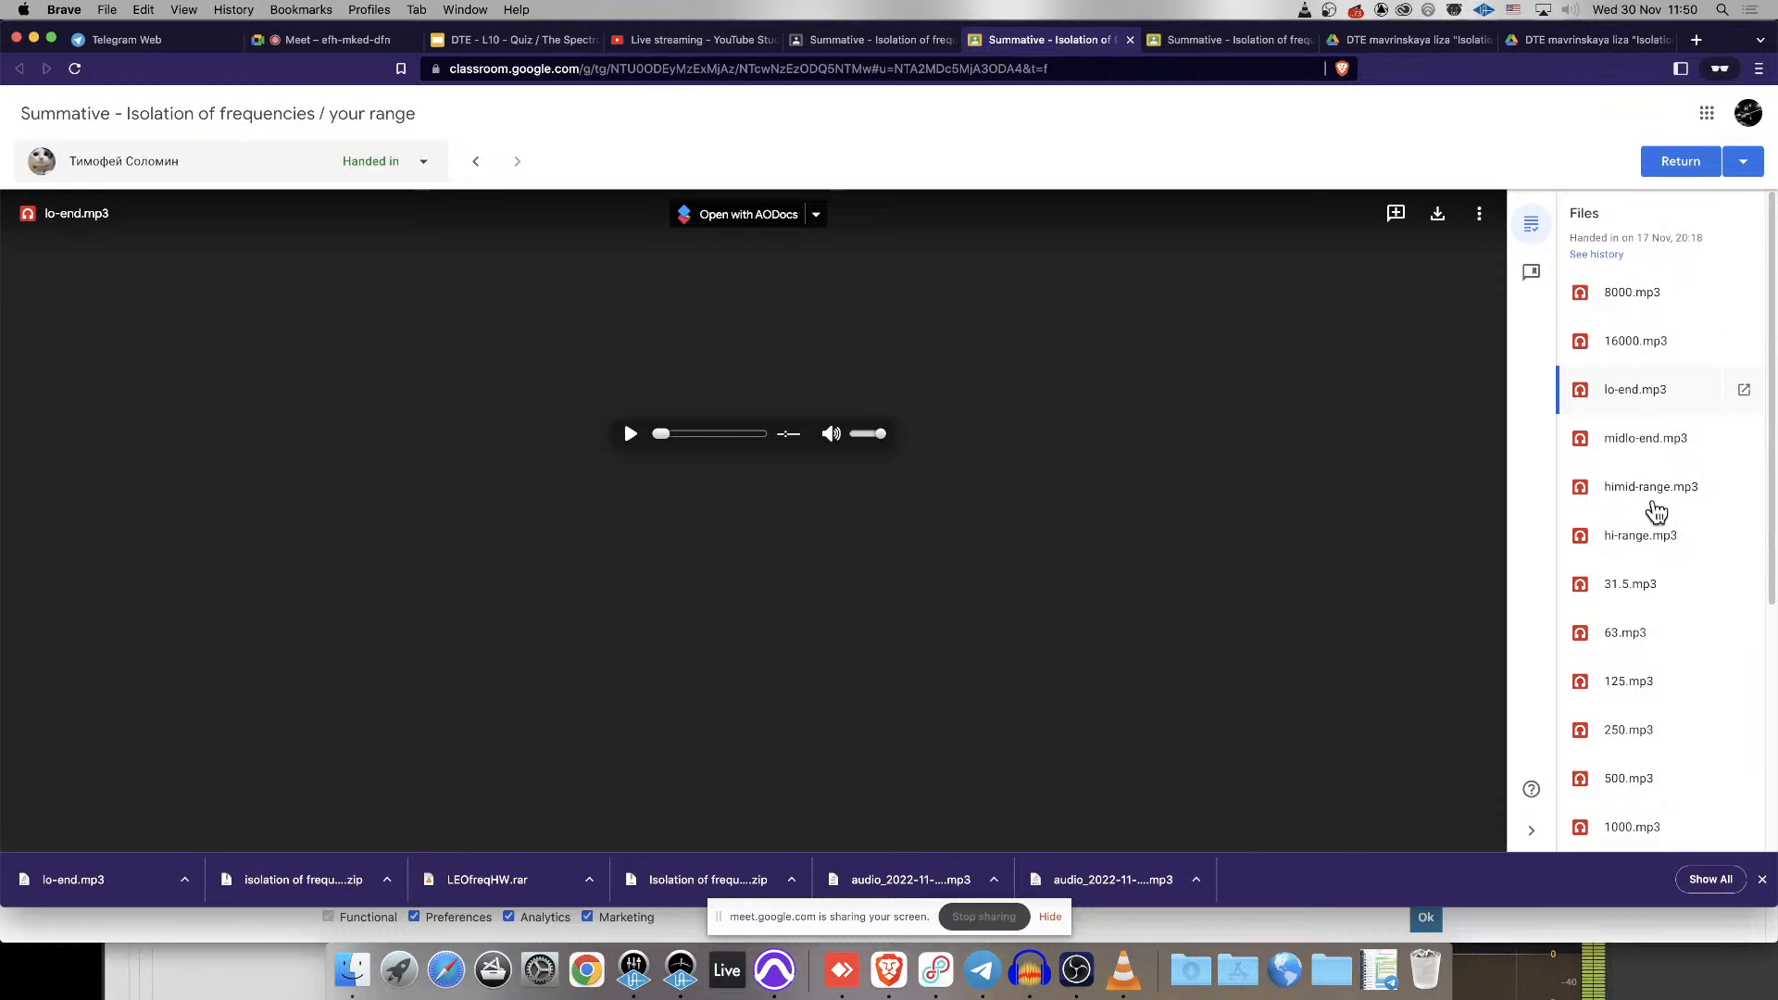
left_click(1616, 540)
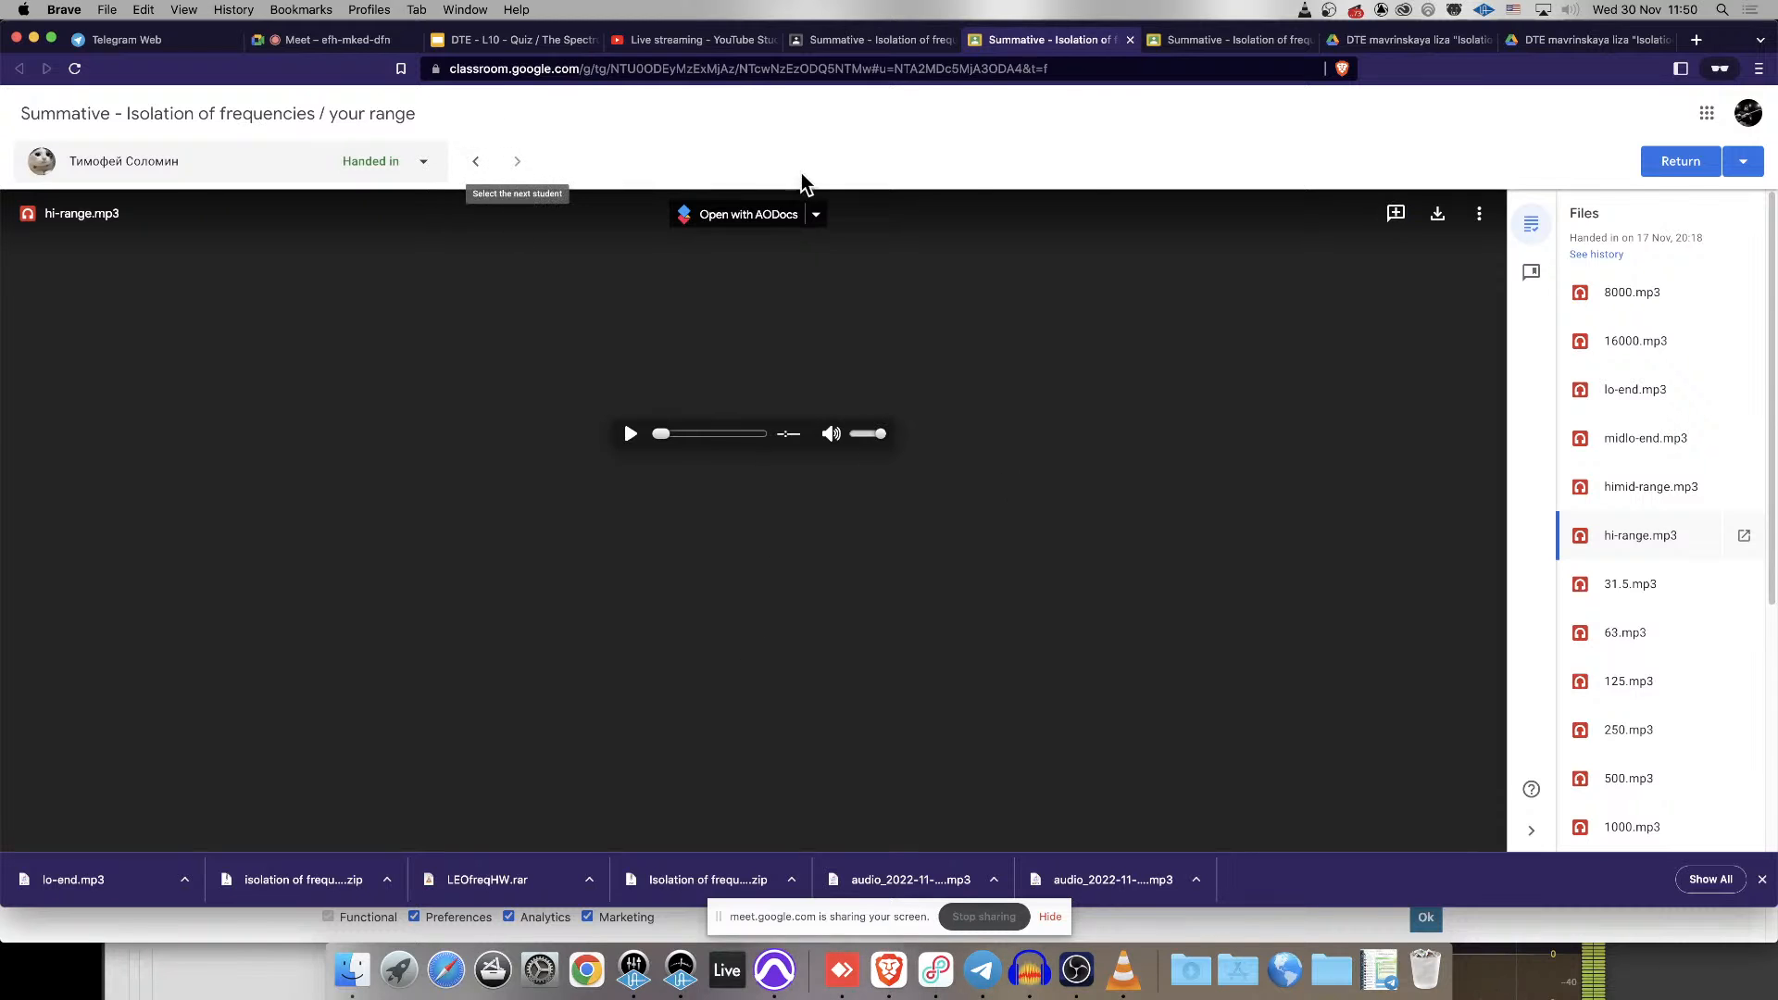
left_click(1438, 217)
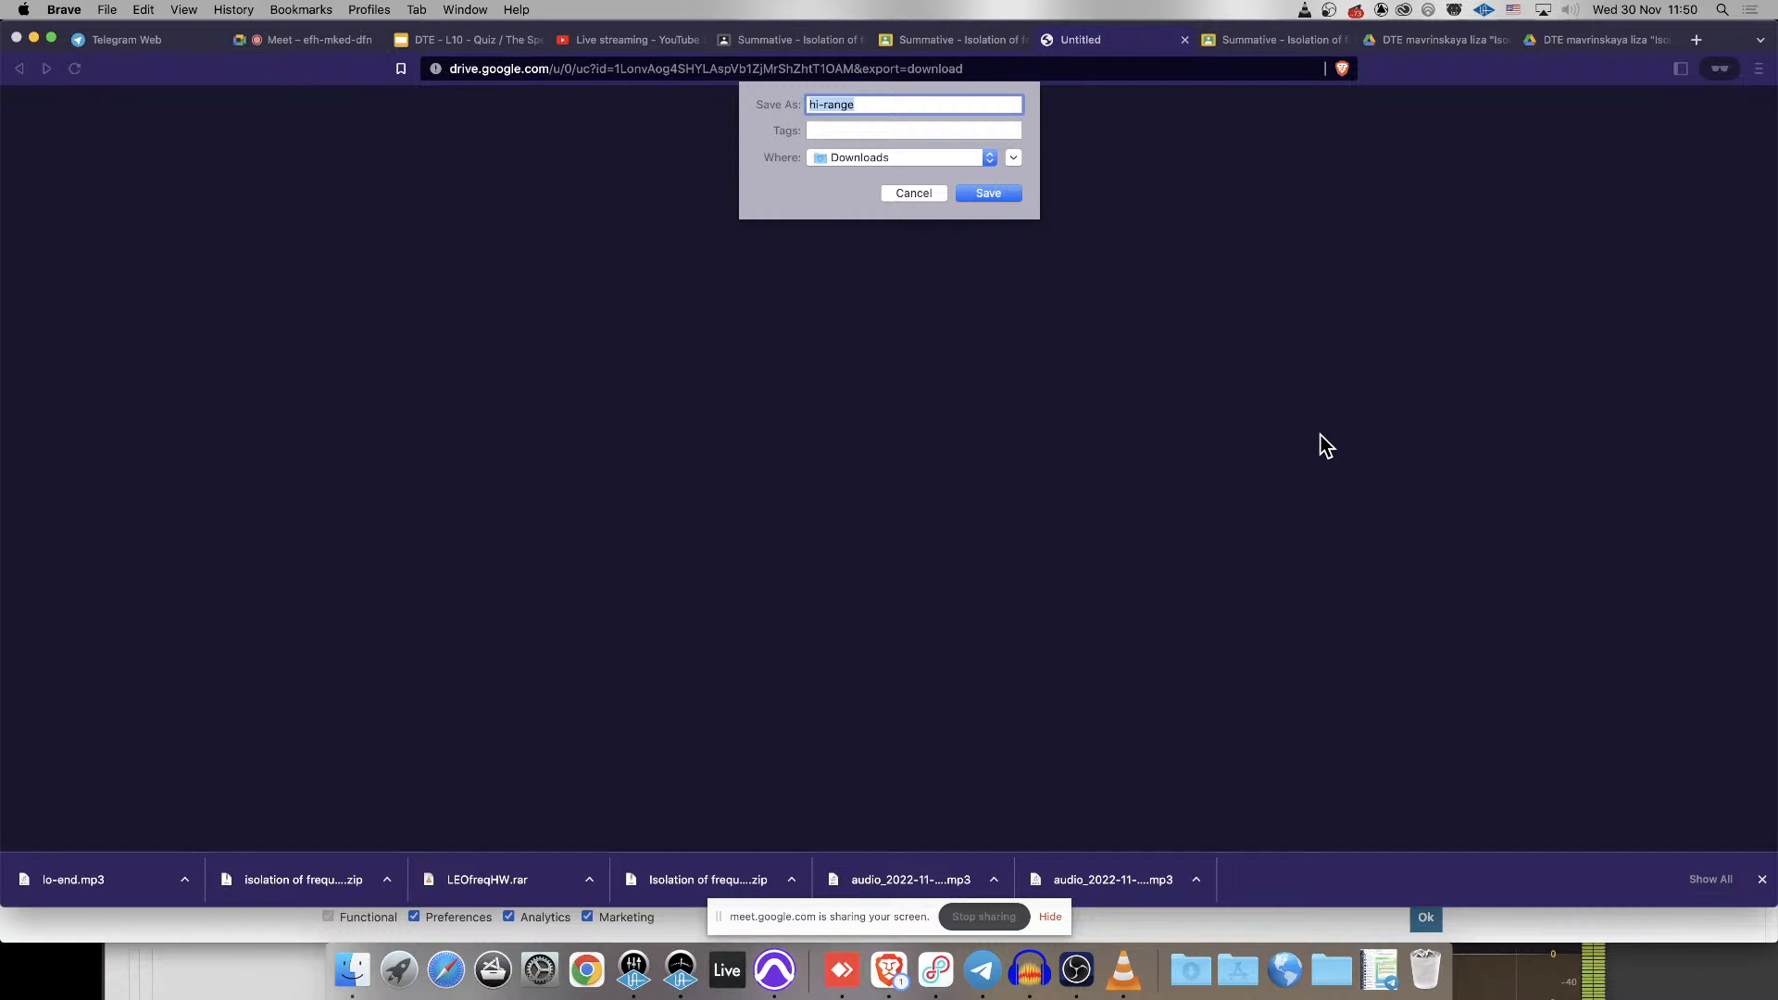
left_click(987, 192)
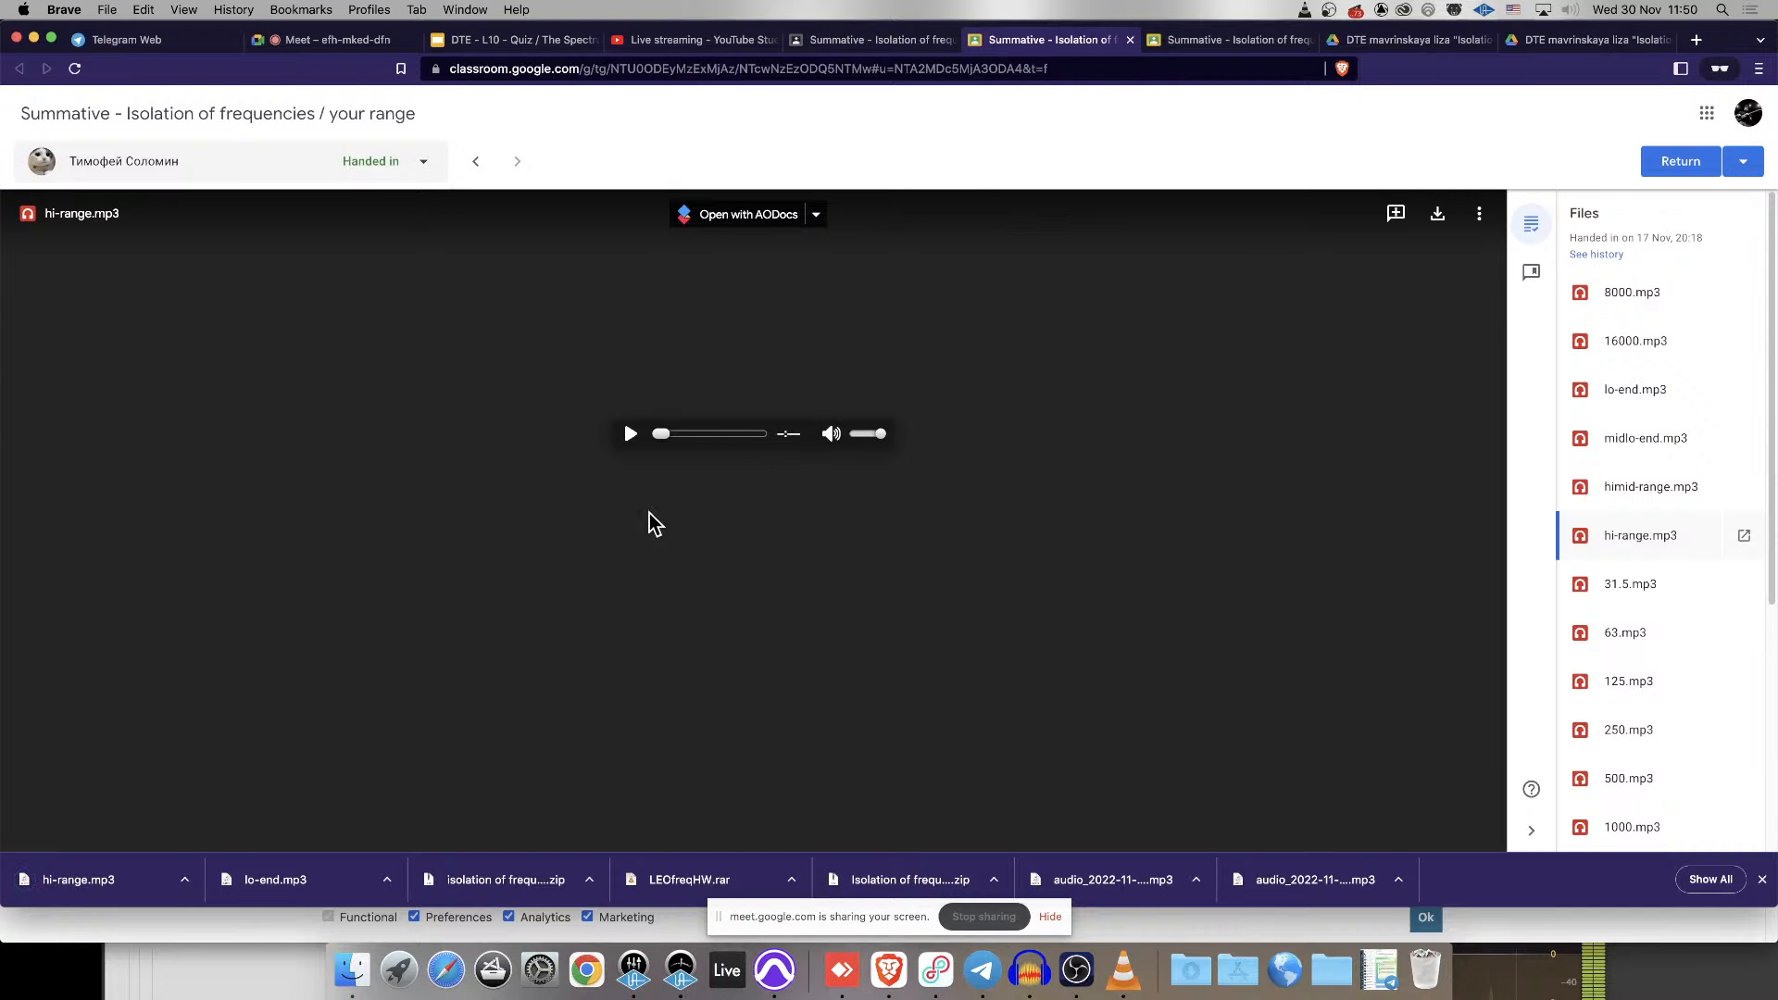
- Show hi-range.mp3 in Finder and import it into Pro Tools at bar 1 in Audio 1.dup1's low end.dup1 lane
left_click(183, 881)
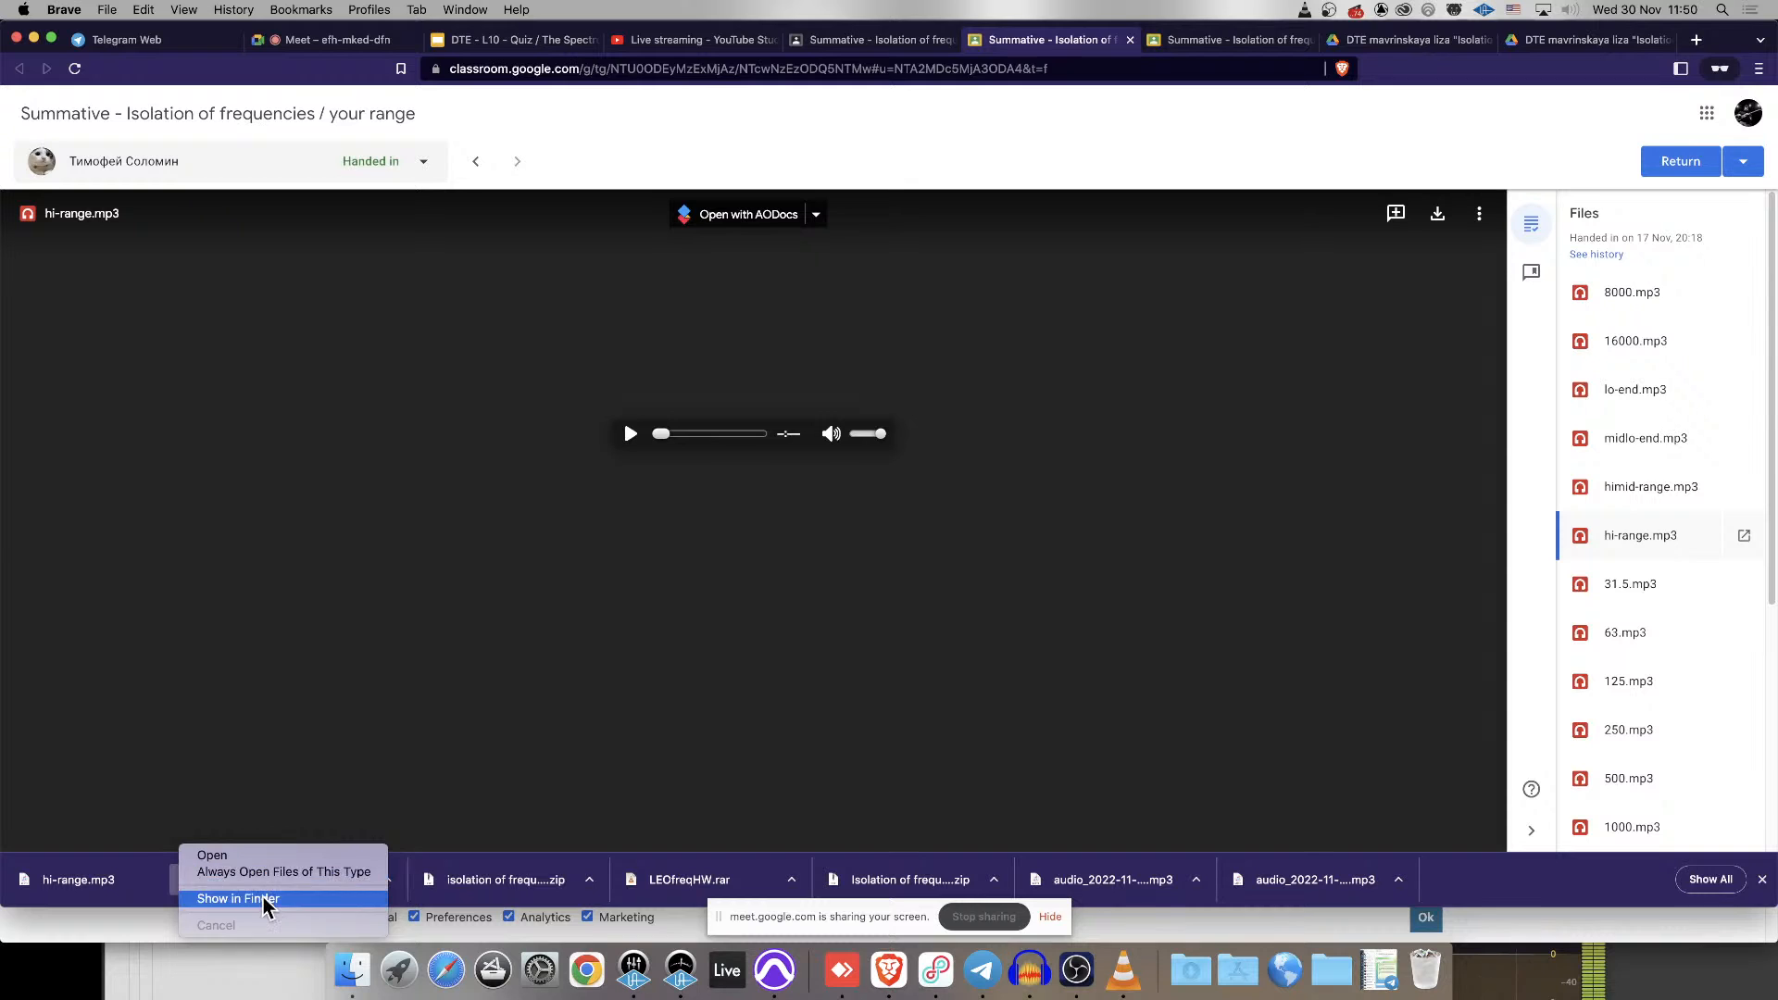
left_click(264, 898)
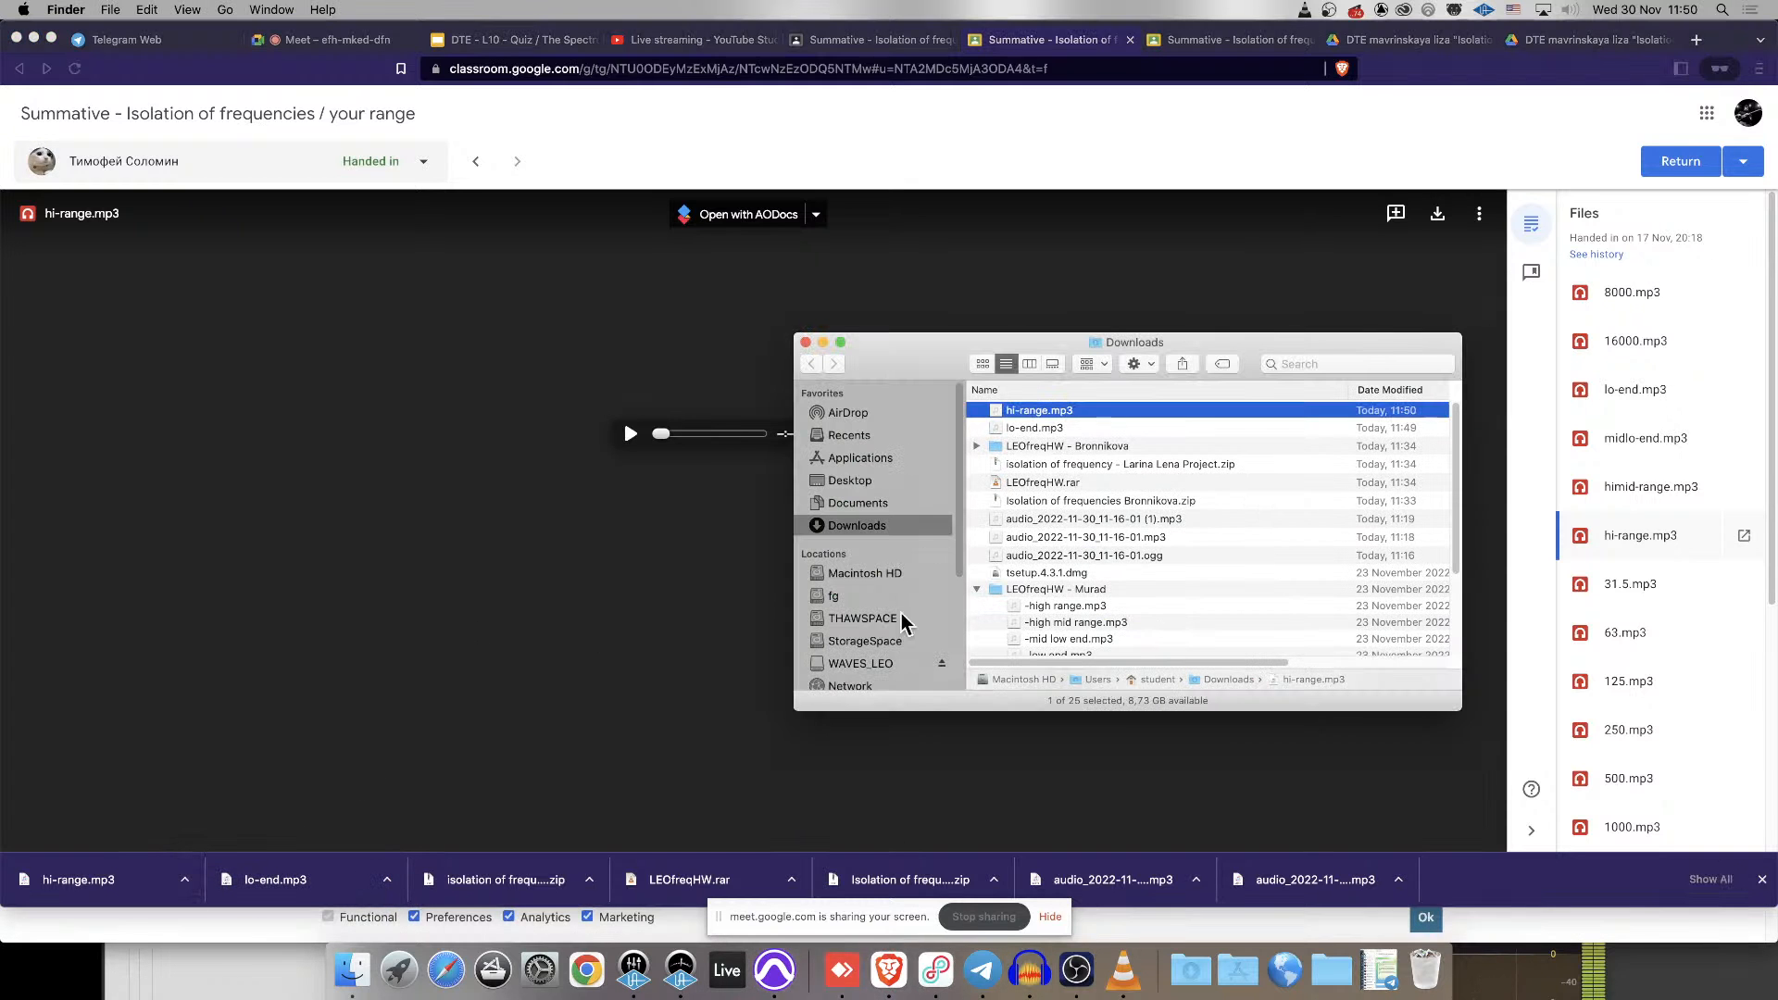
left_click(757, 974)
left_click(352, 968)
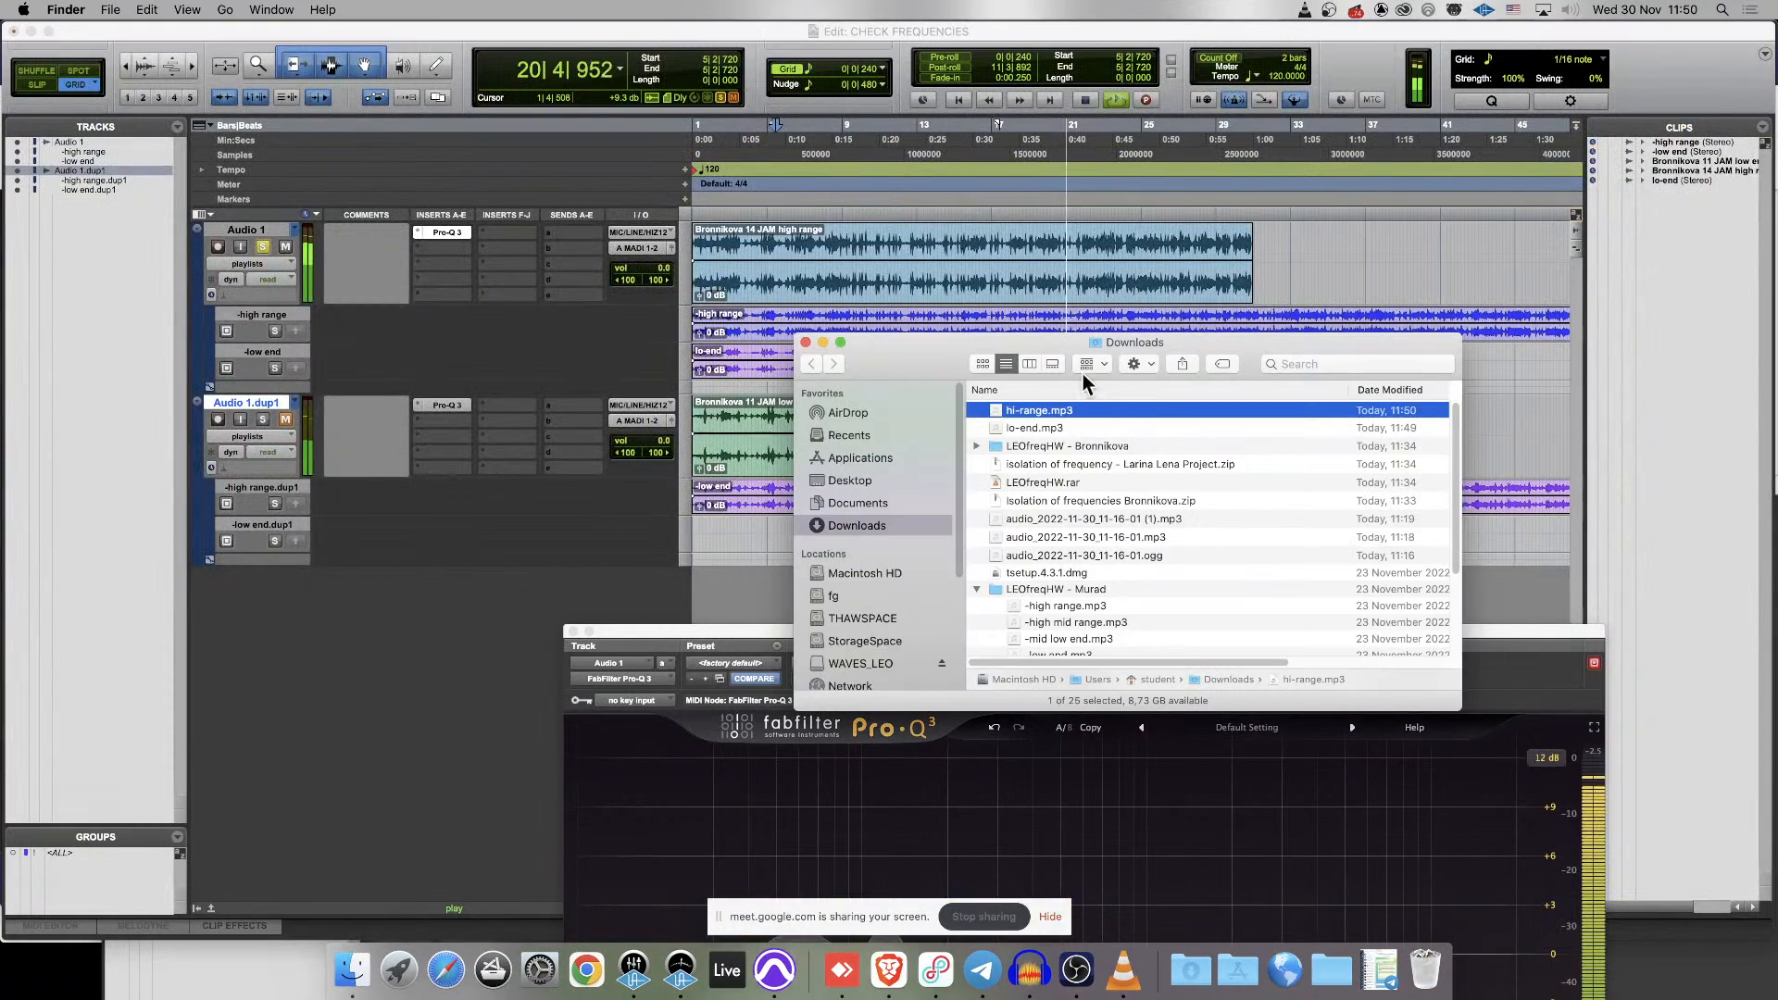
left_click_drag(929, 359, 1374, 328)
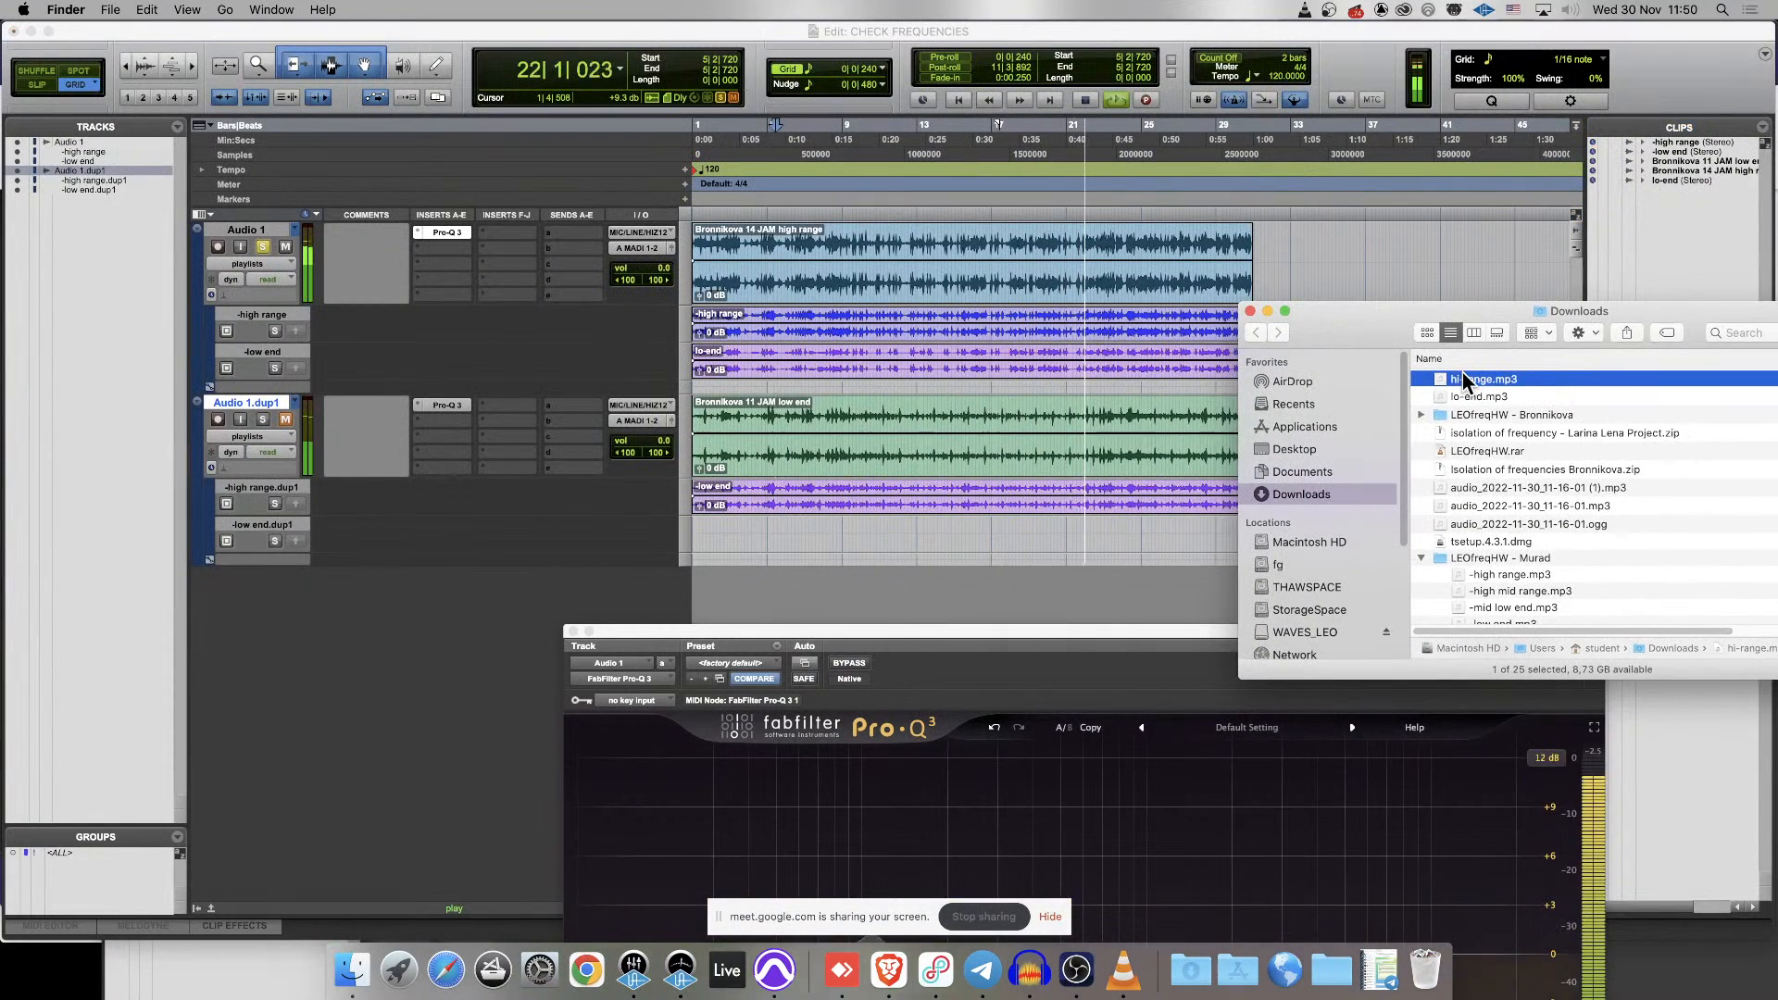
left_click_drag(1464, 373, 734, 539)
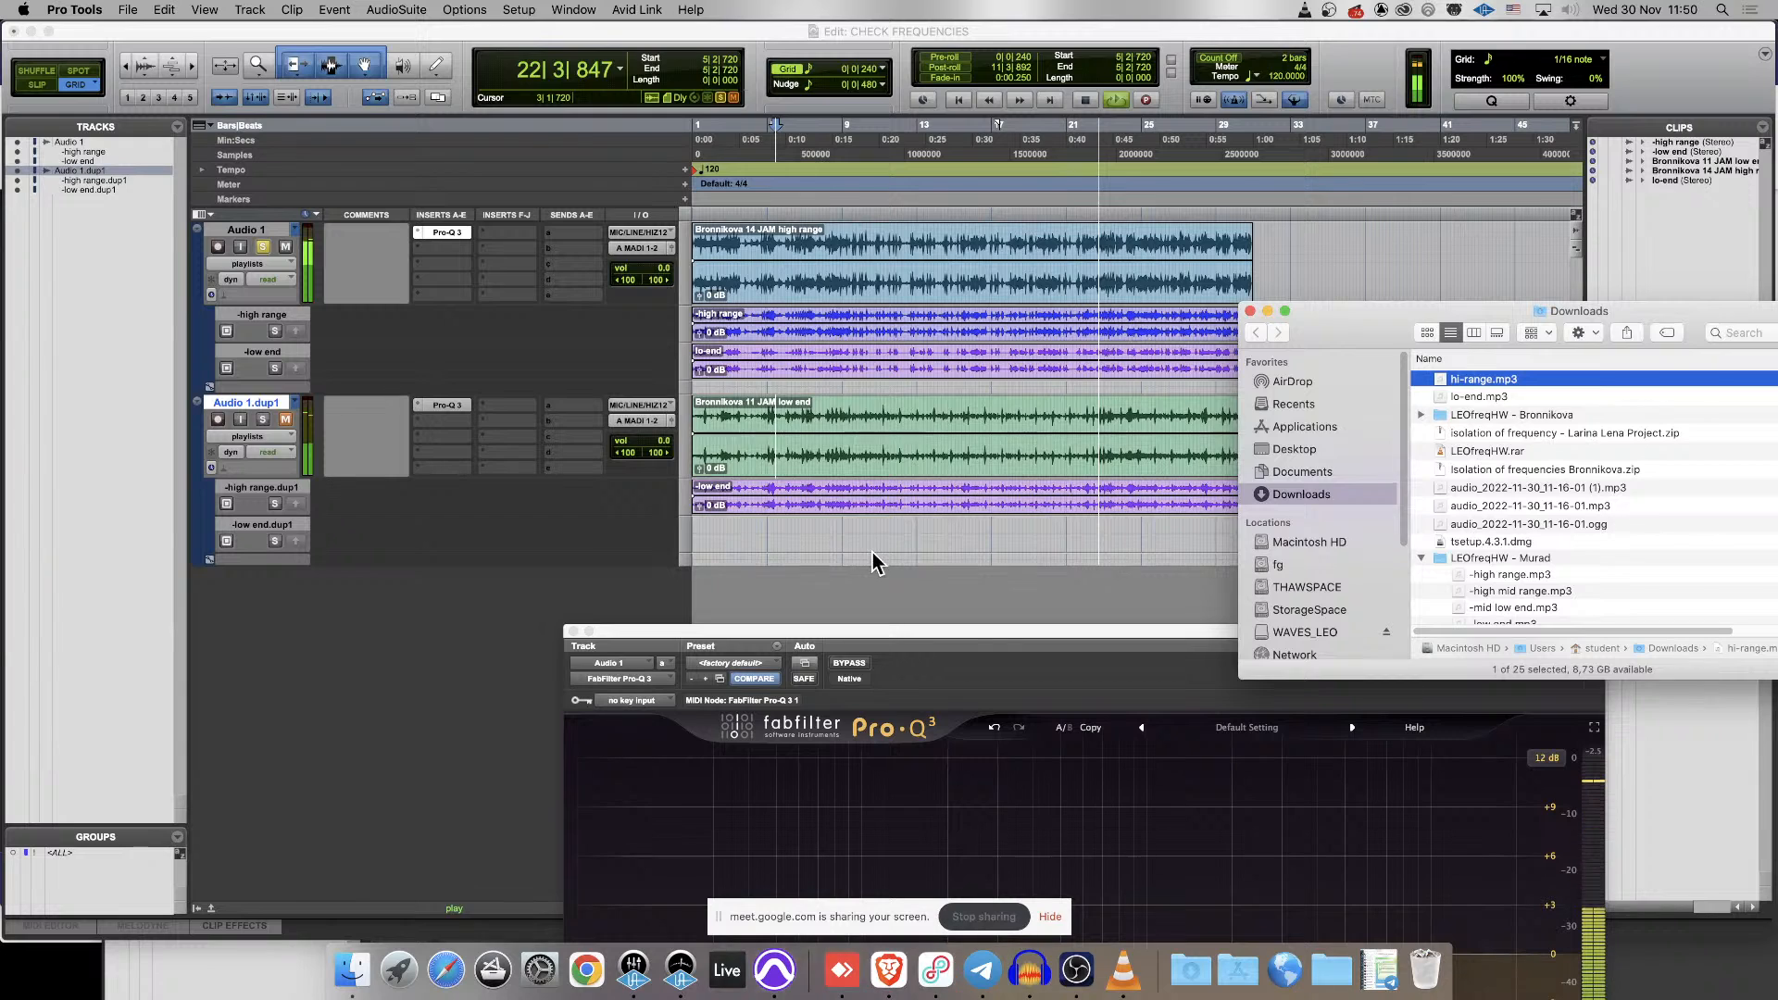
- Play from bar 4 with Audio 1 muted and Audio 1.dup1's low end.dup1 lane soloed, and examine its spectrum in Pro-Q 3
left_click(754, 413)
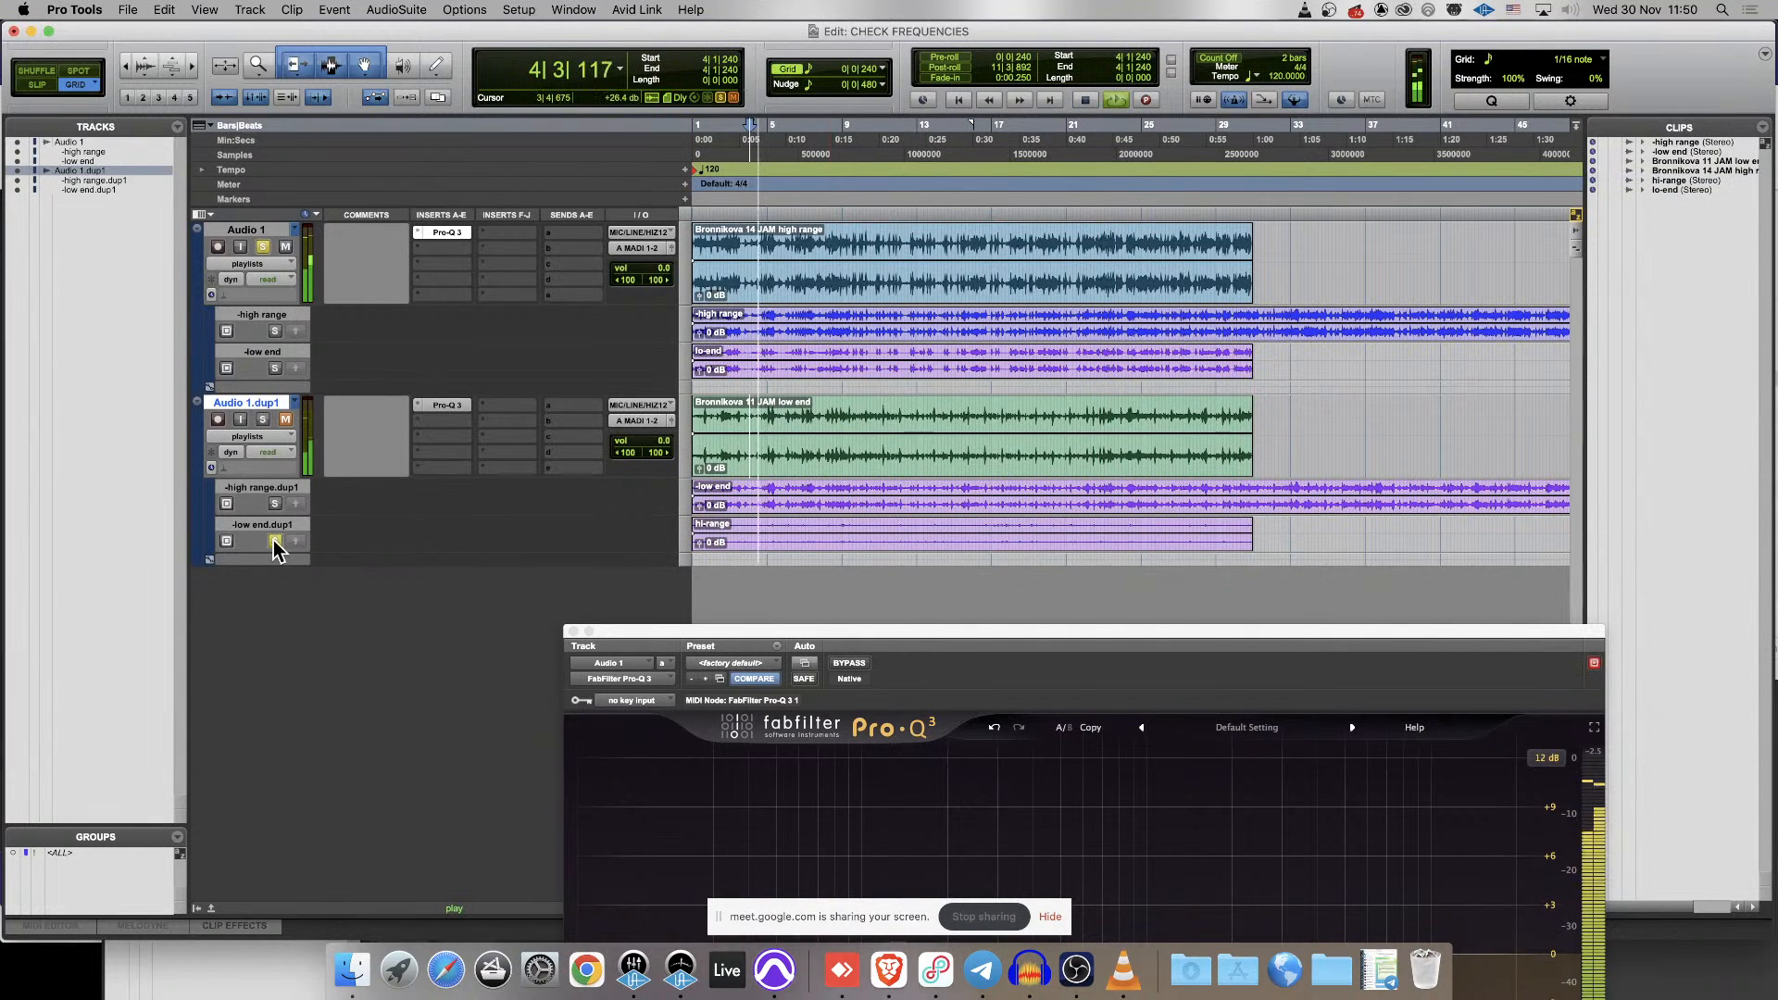
left_click(285, 246)
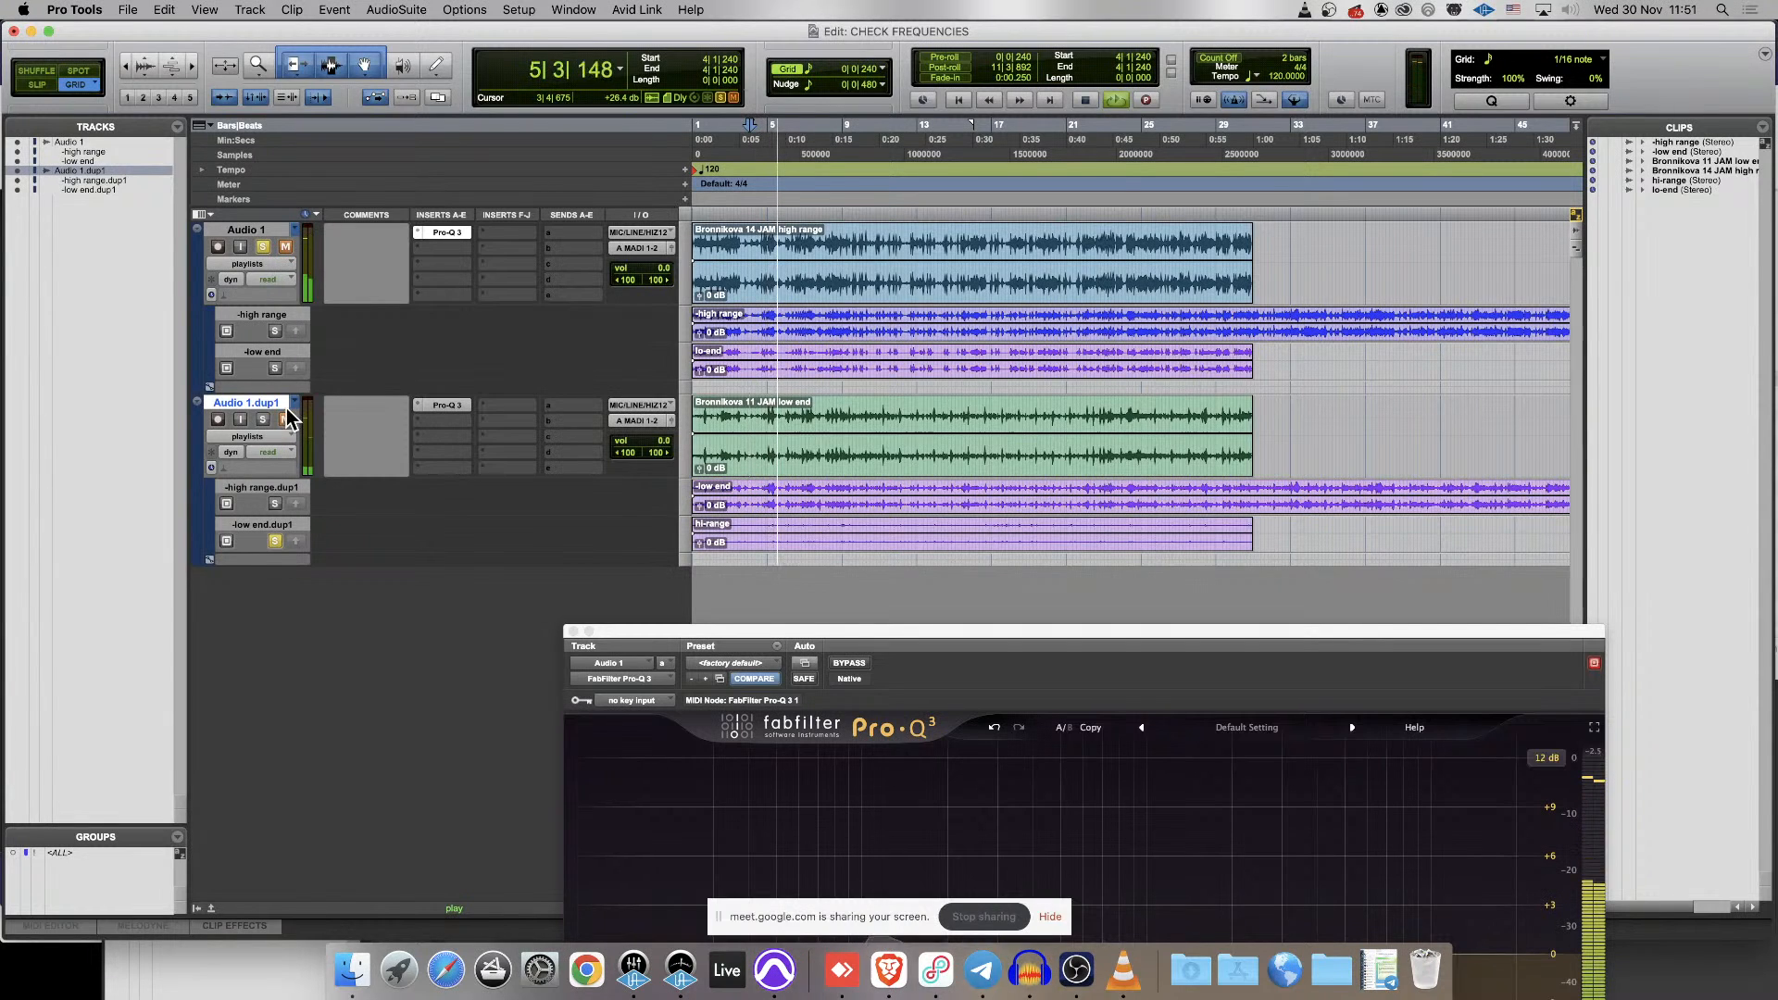
left_click(266, 248)
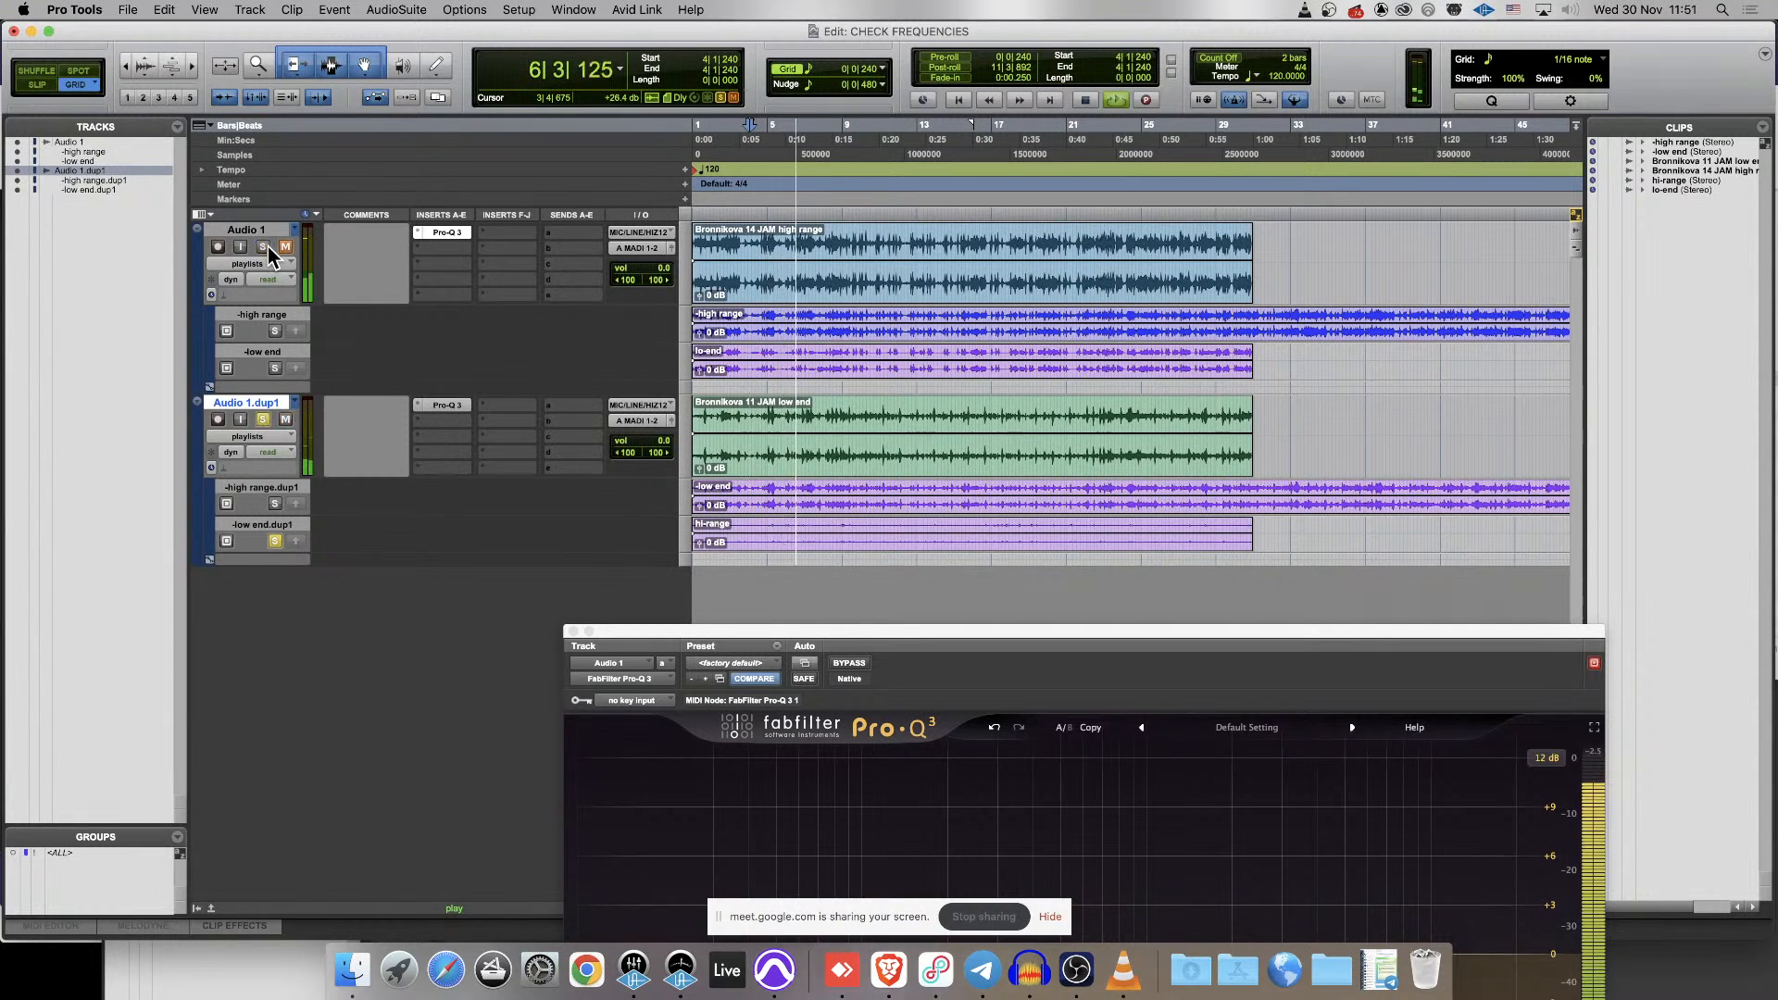
left_click(443, 405)
left_click_drag(937, 637, 767, 79)
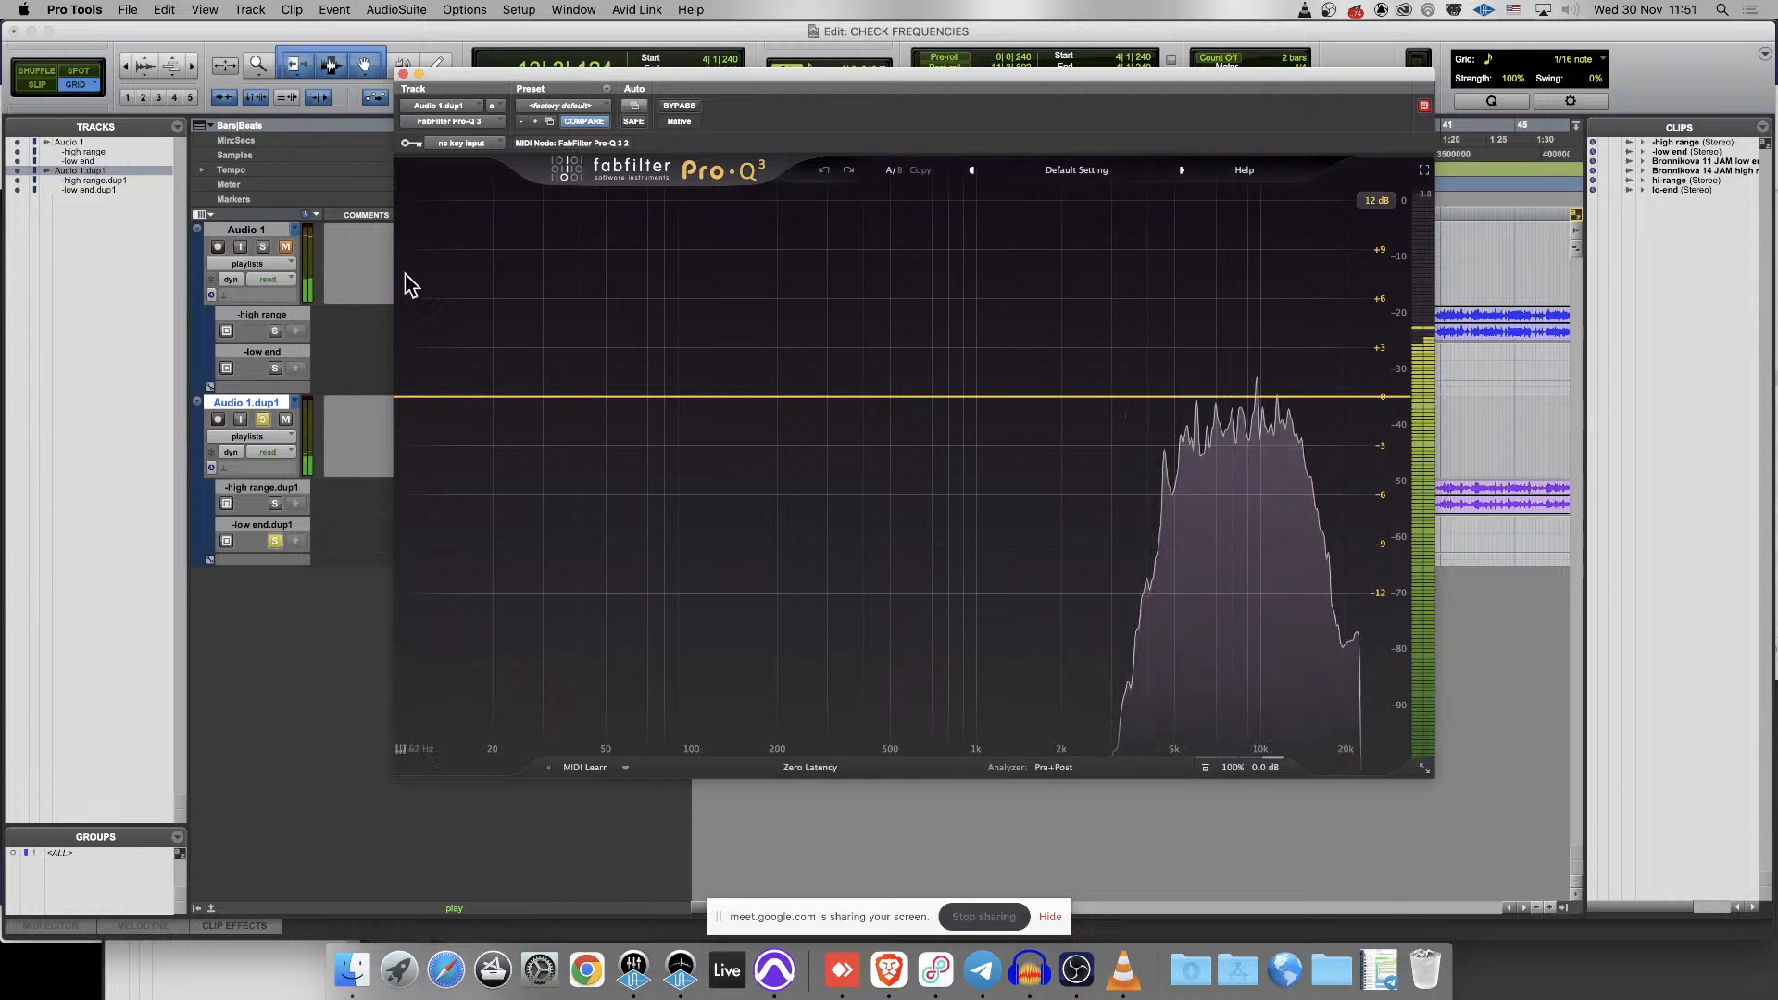
- Play Audio 1.dup1 without the lane solo, add a 12 dB/oct Low Cut band at 1534.4 Hz in Pro-Q 3, and stop playback
left_click(403, 73)
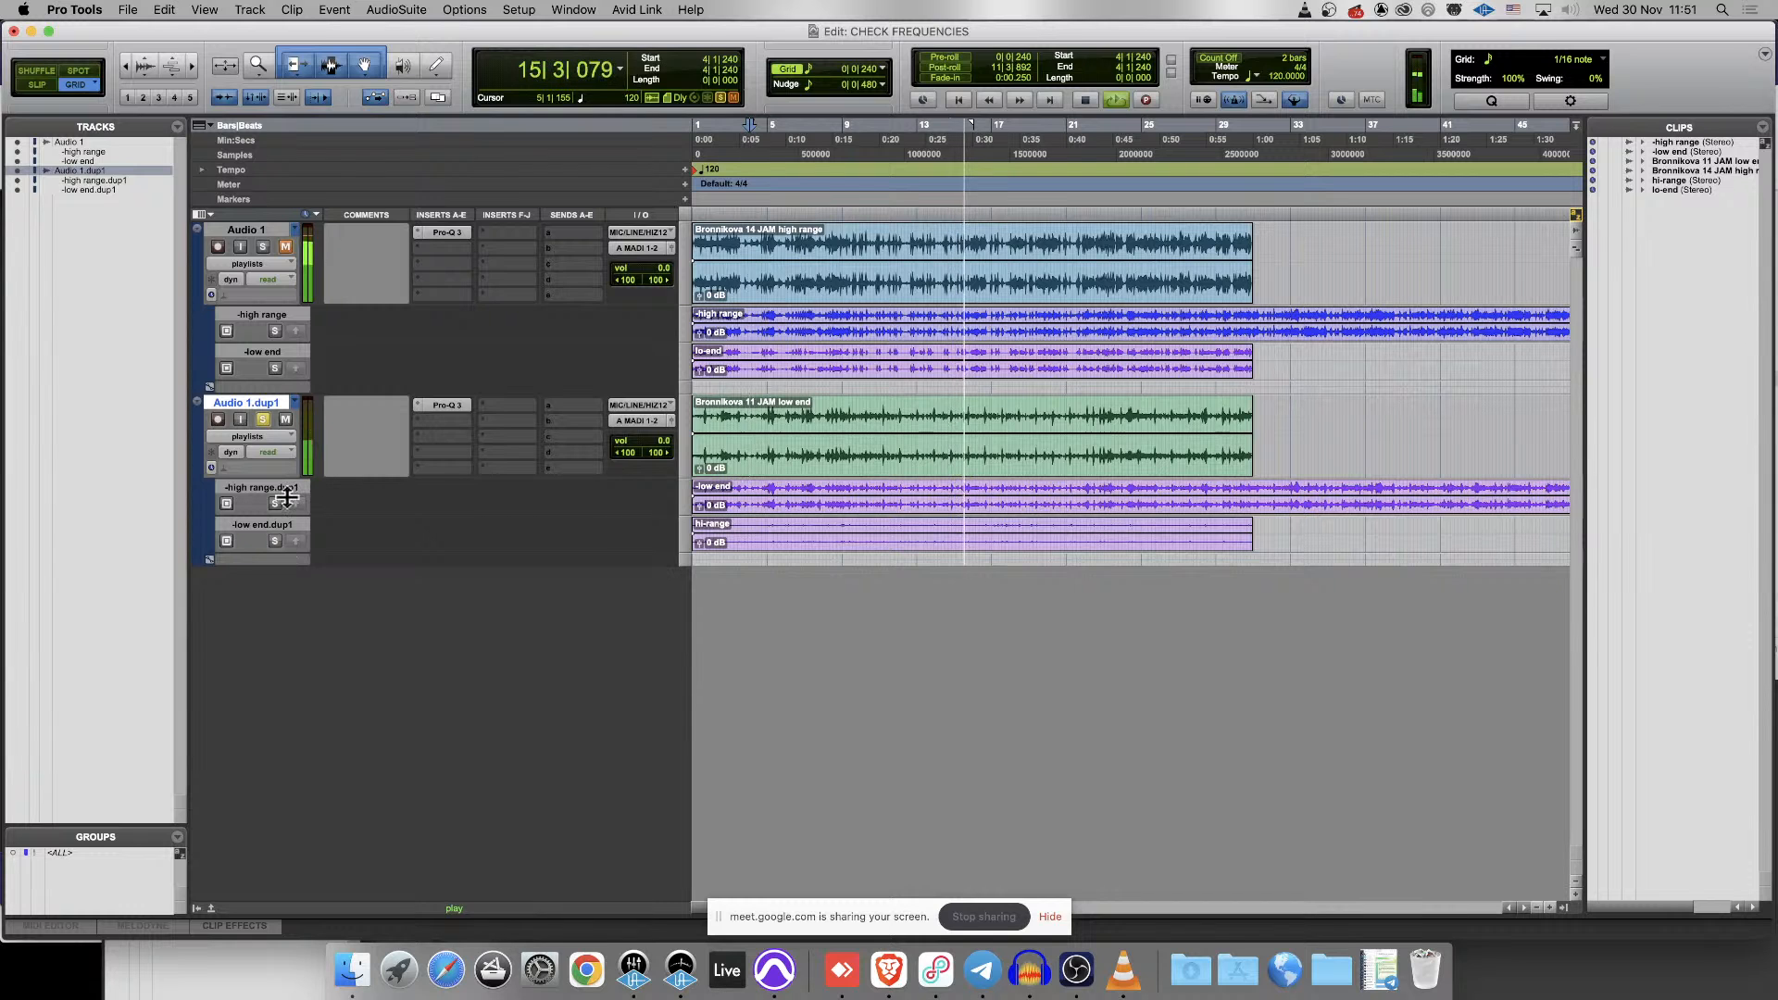
left_click(441, 404)
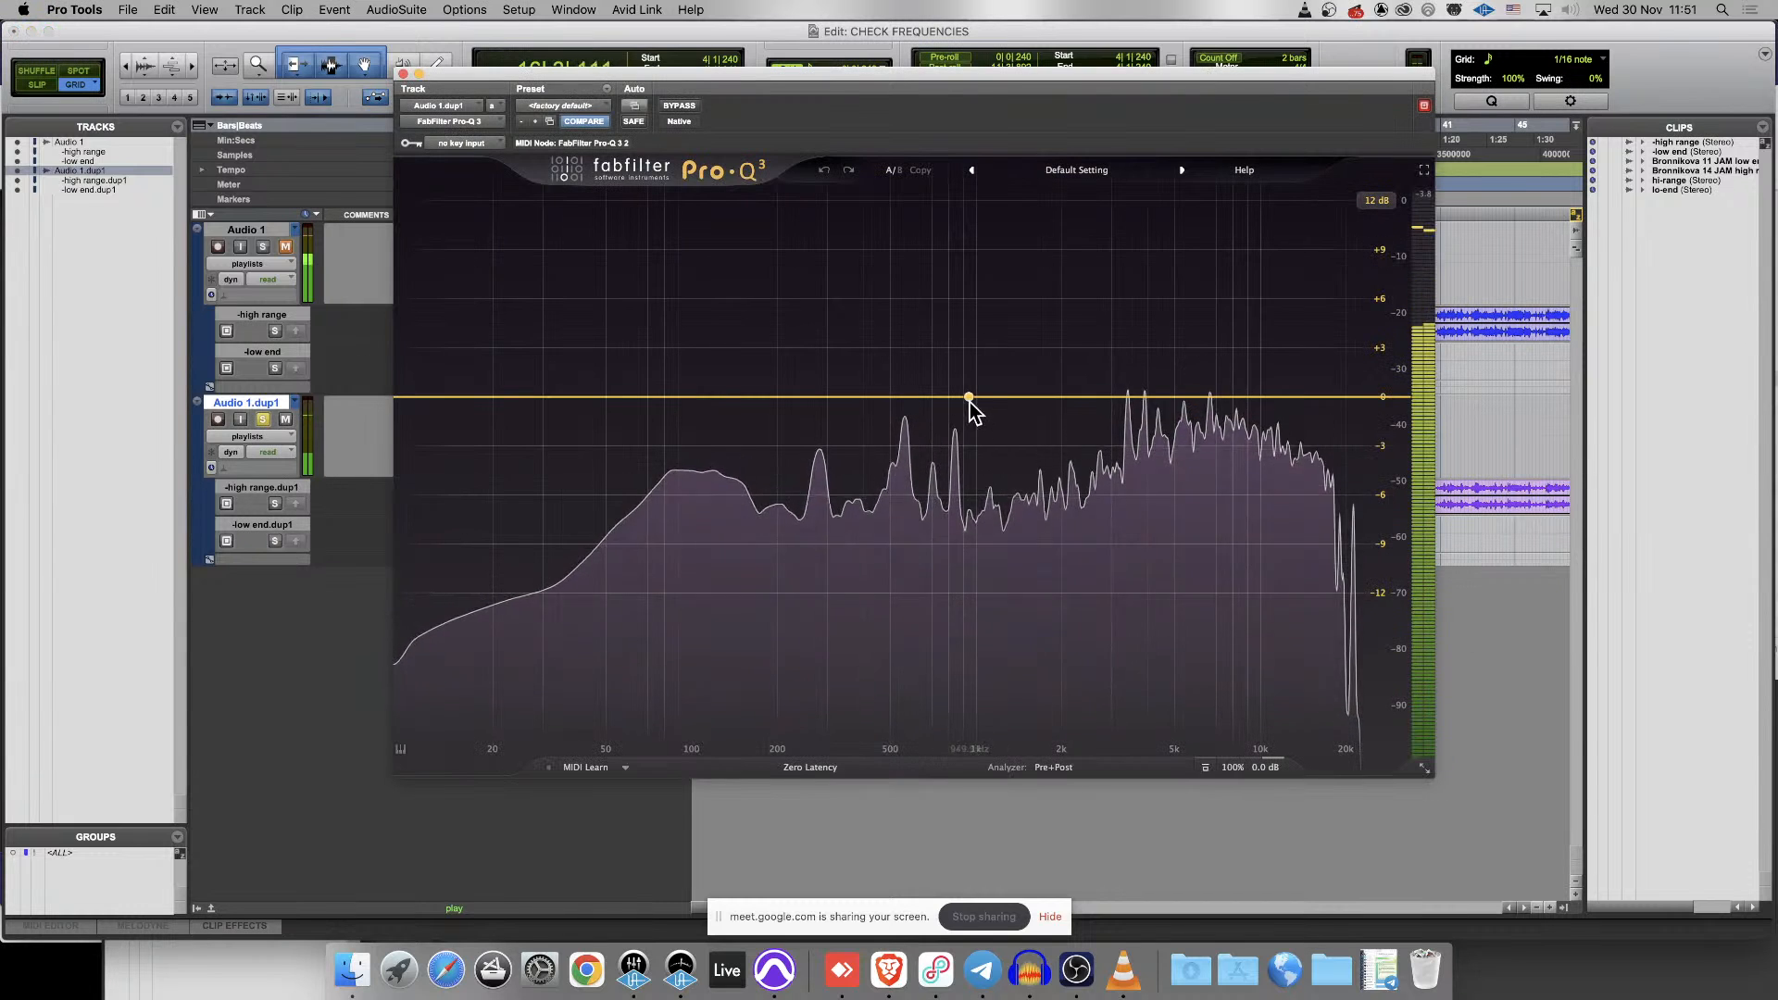
left_click(929, 370)
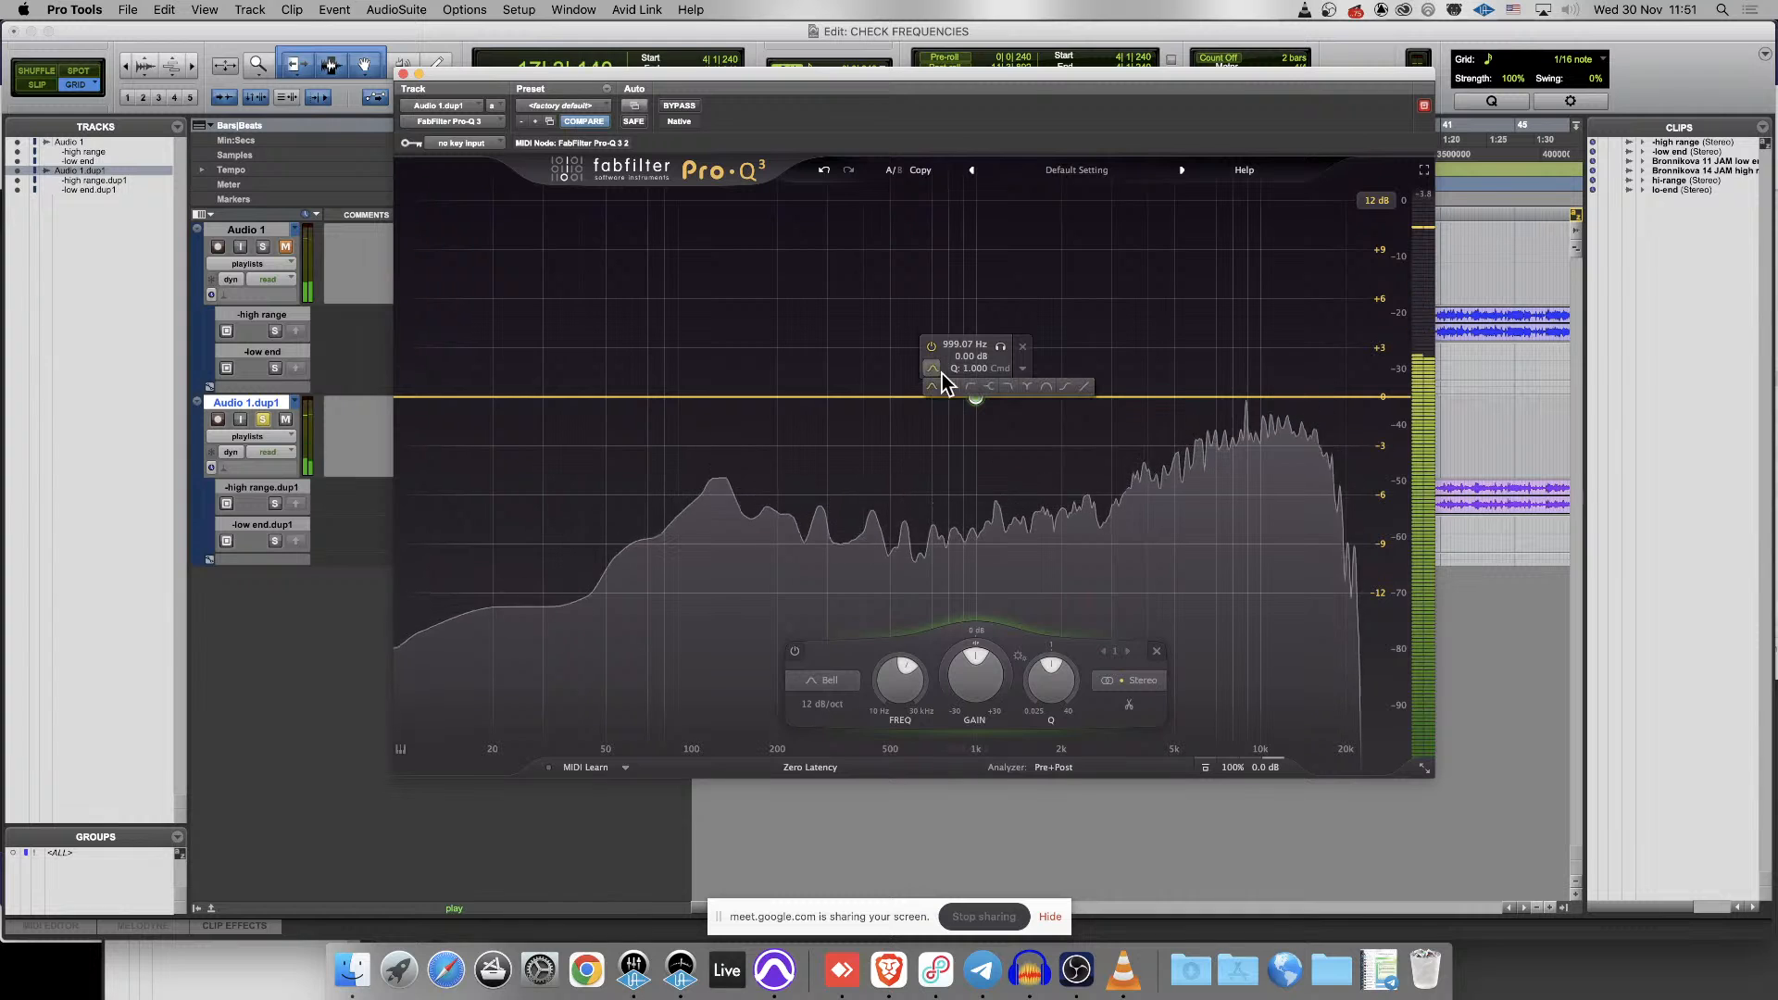
left_click(971, 387)
left_click_drag(973, 396, 1028, 394)
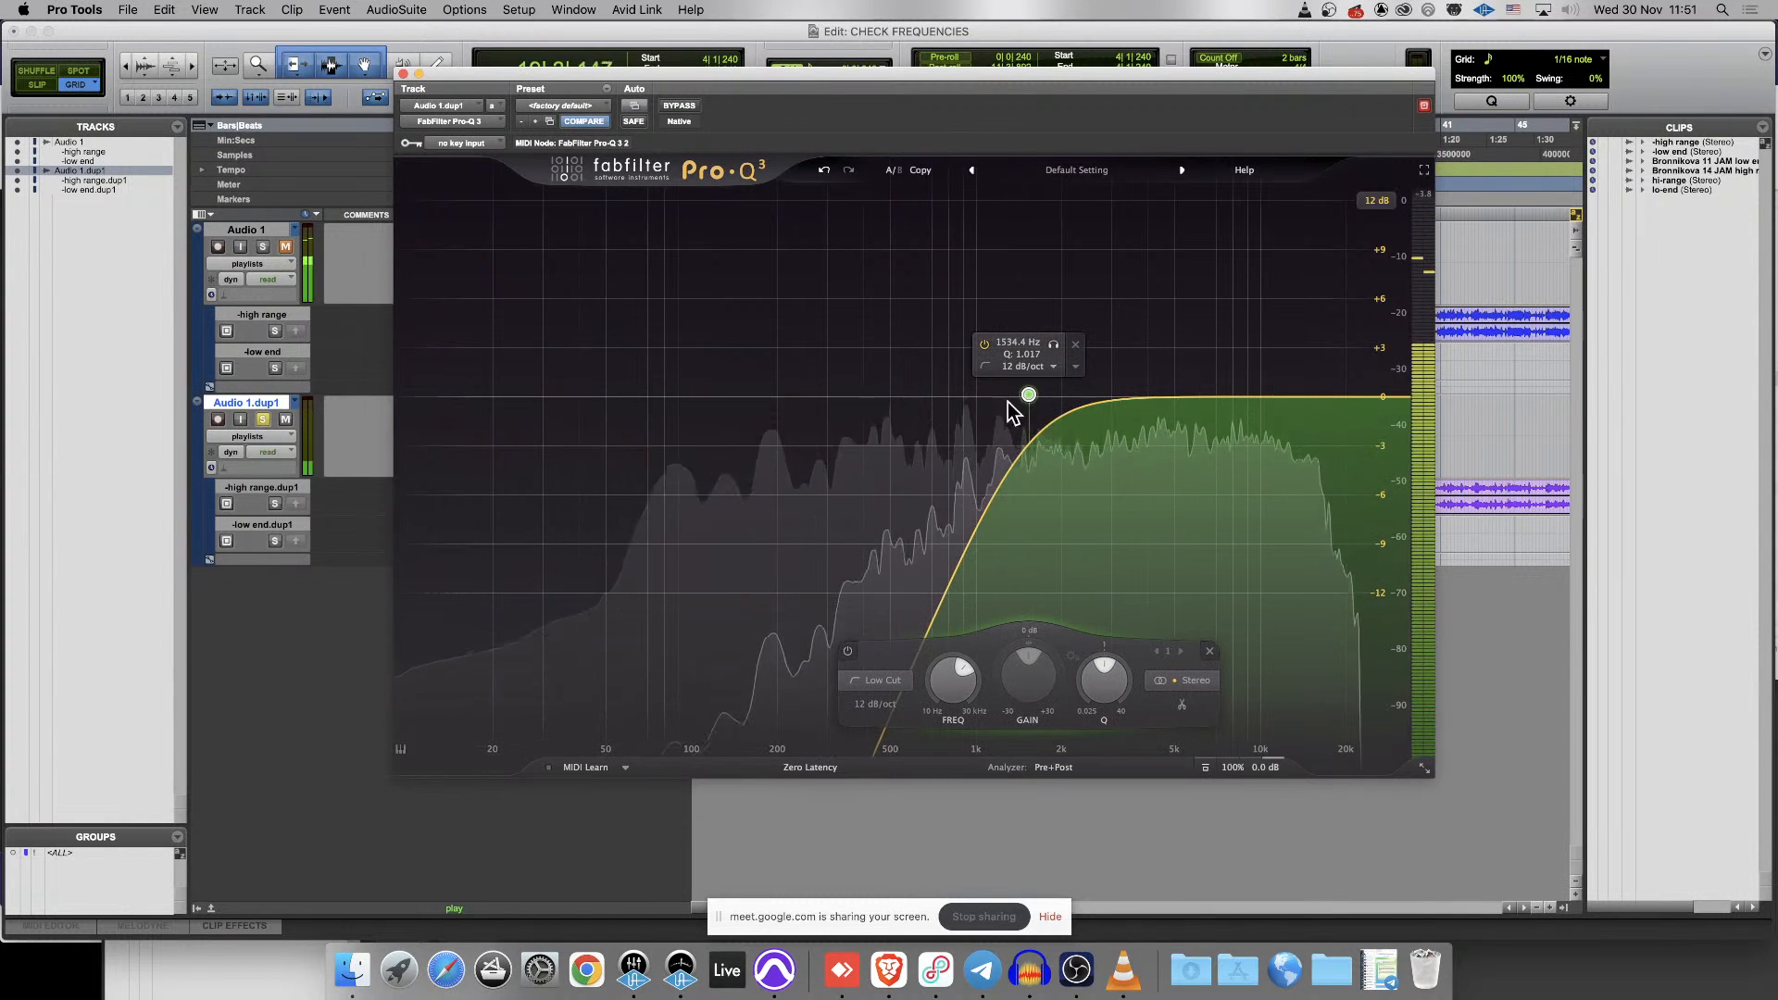
left_click(403, 73)
key("space")
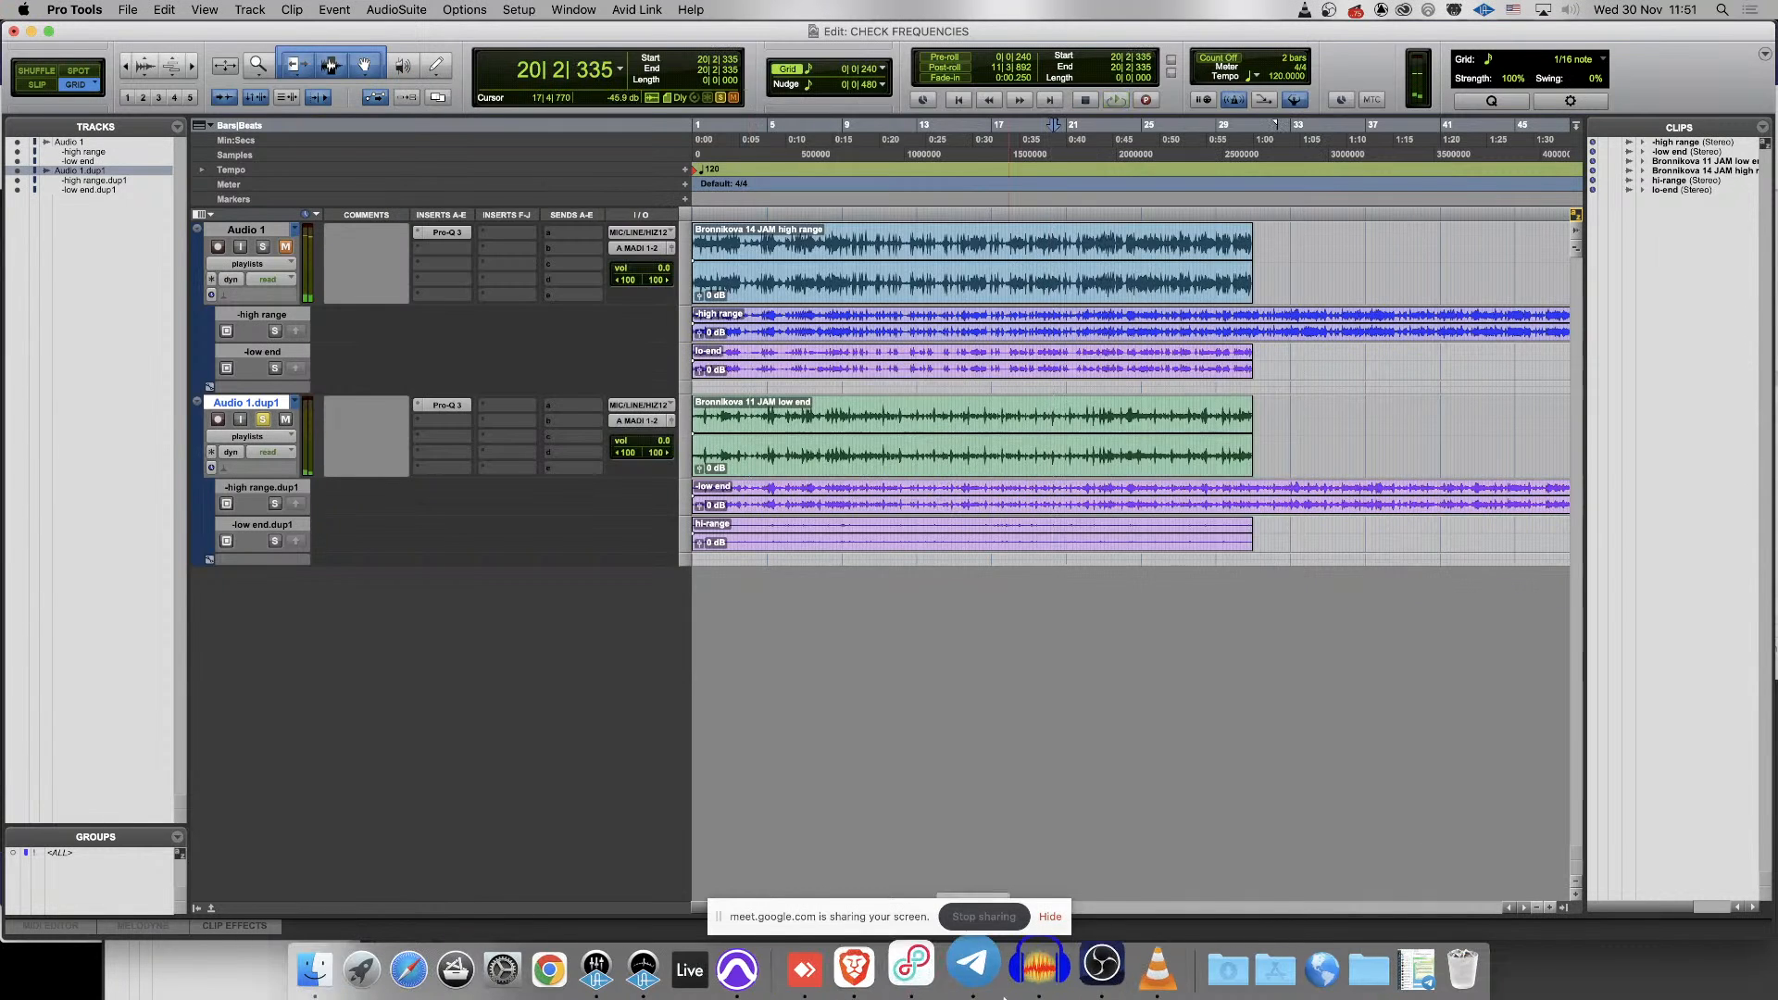
- Switch to Brave and start the slideshow of the "DTE - L10 - Quiz / The Spectrum" presentation
left_click(949, 970)
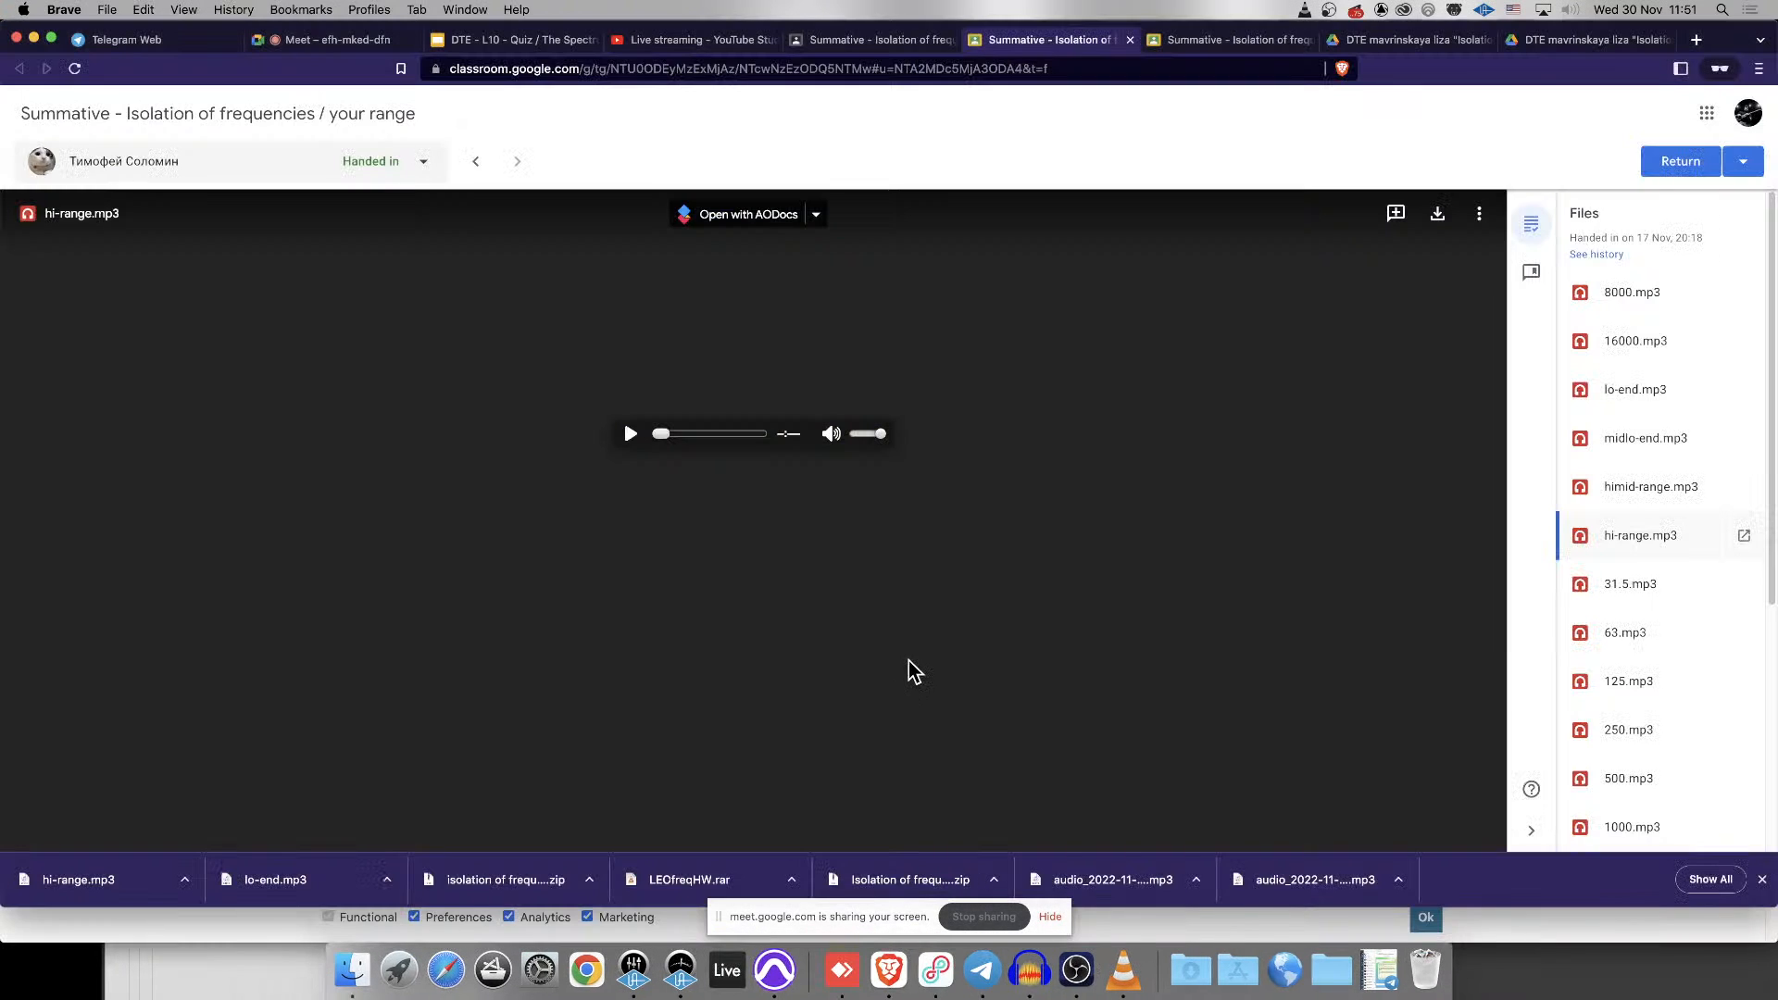
left_click(502, 45)
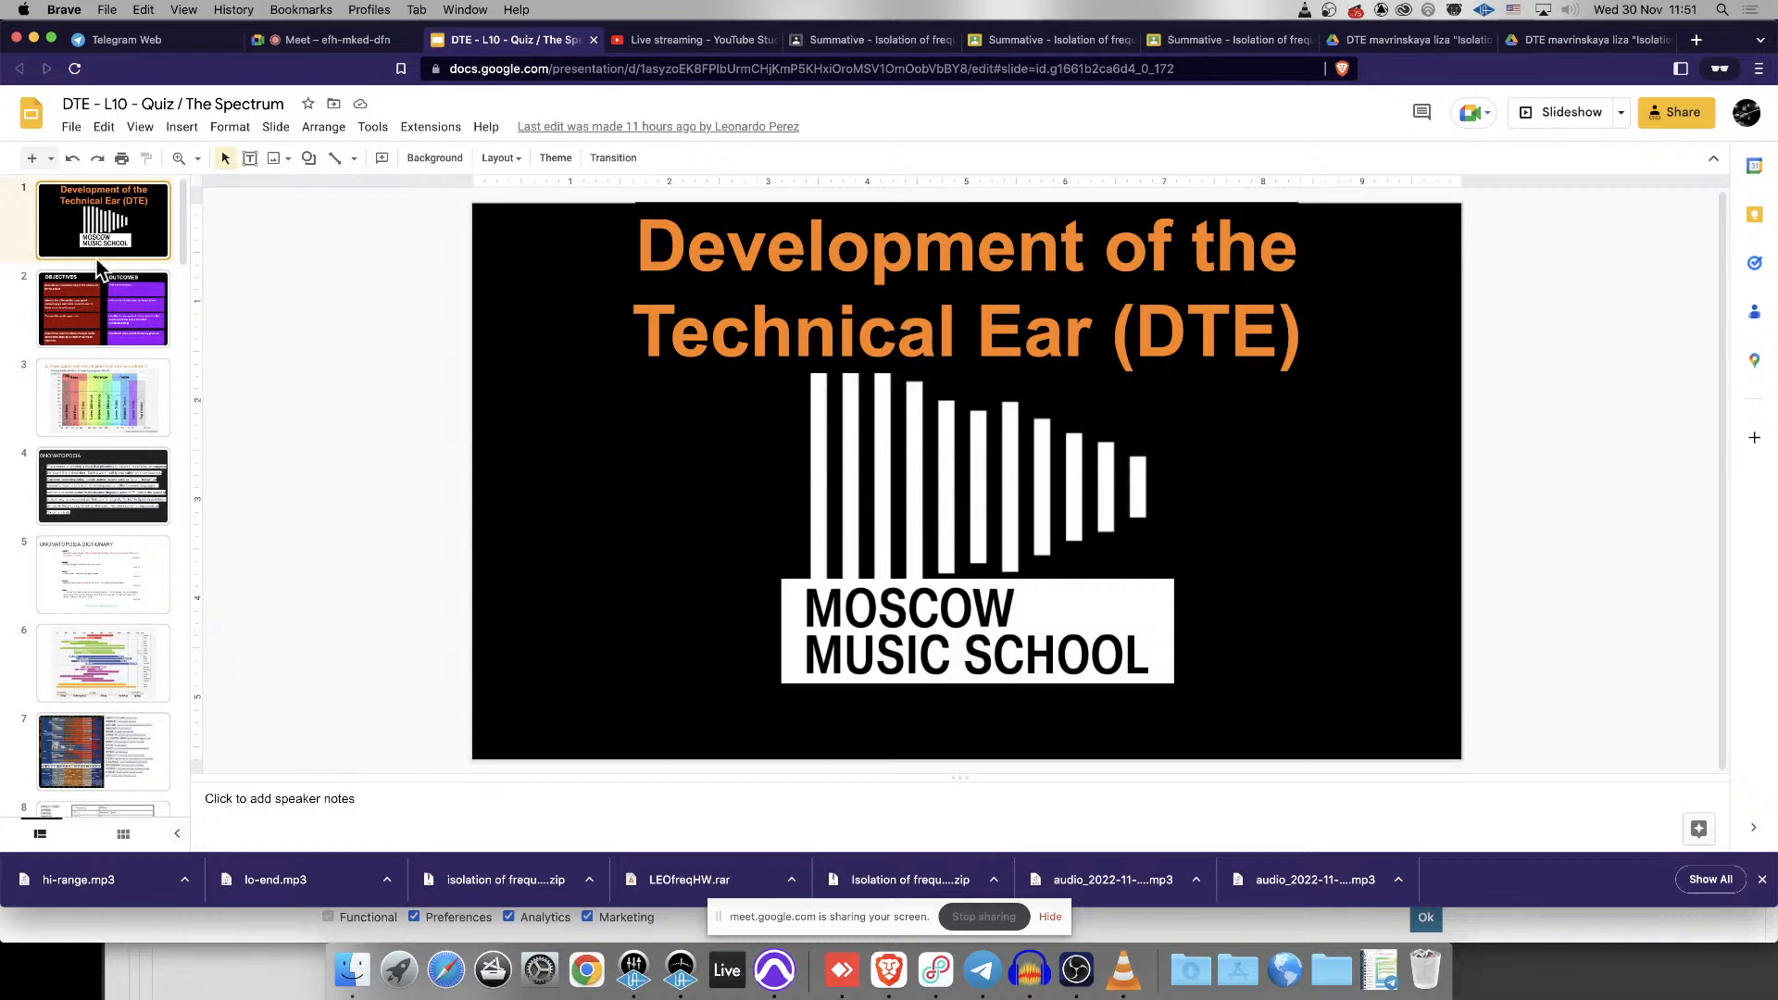
left_click(1590, 112)
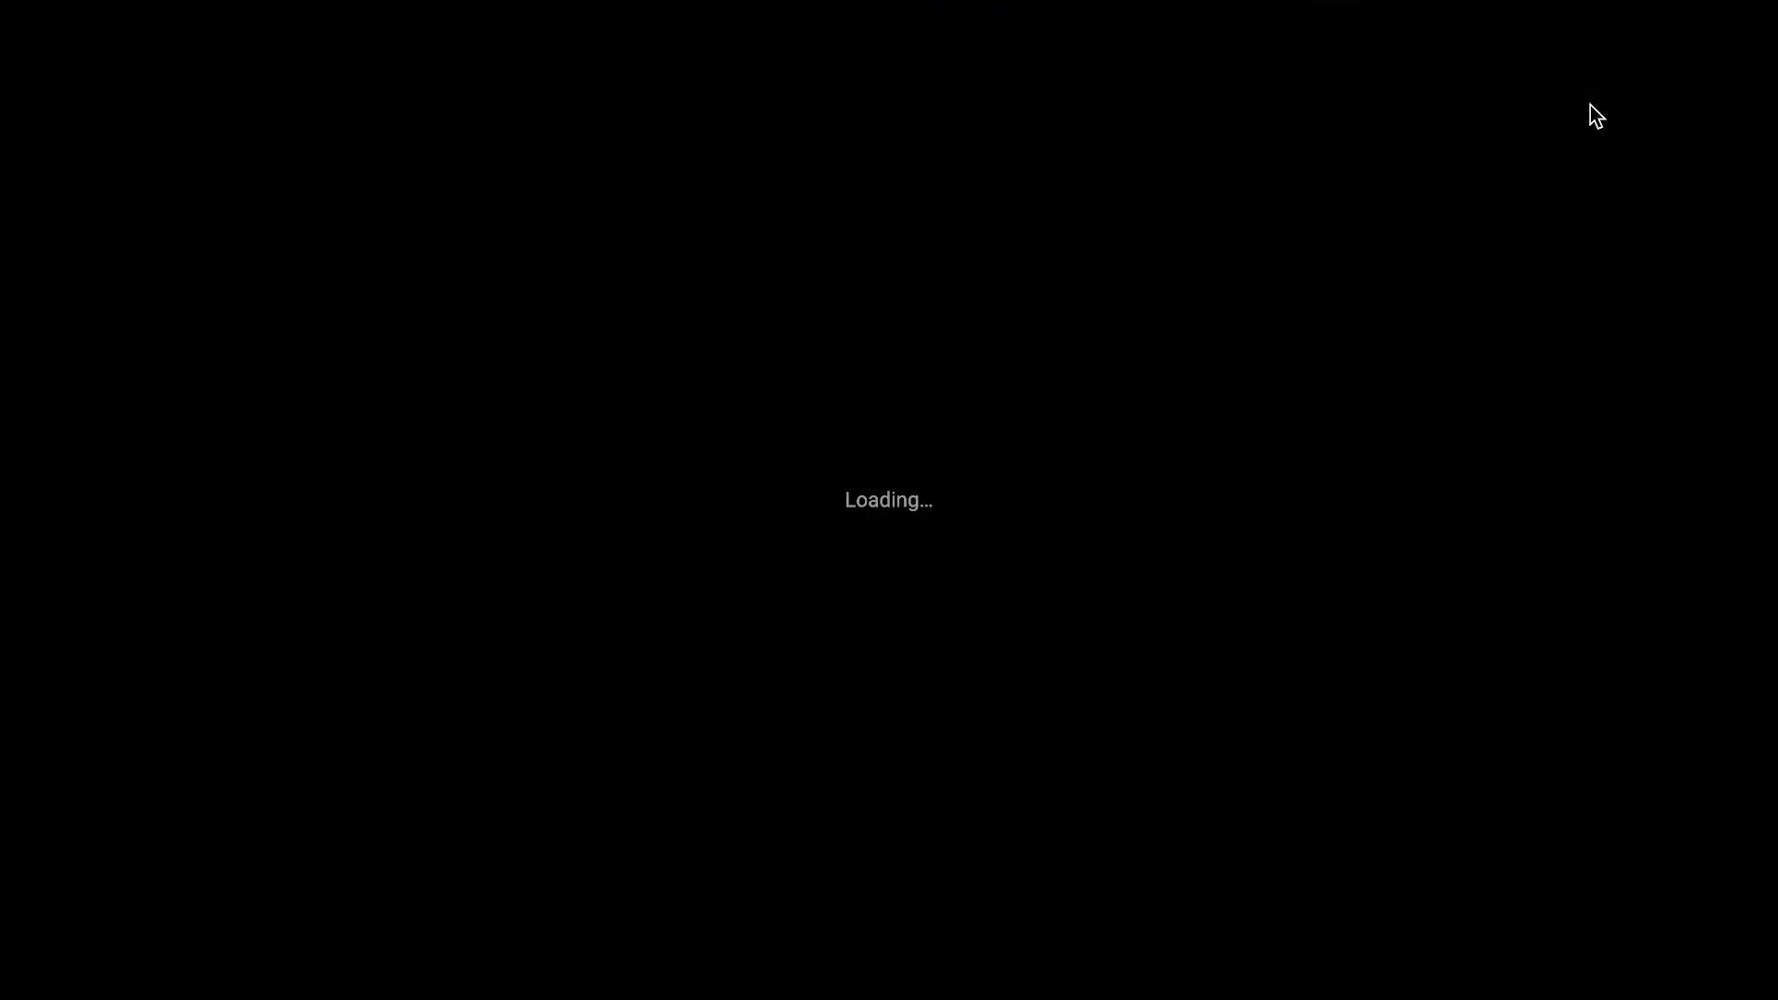
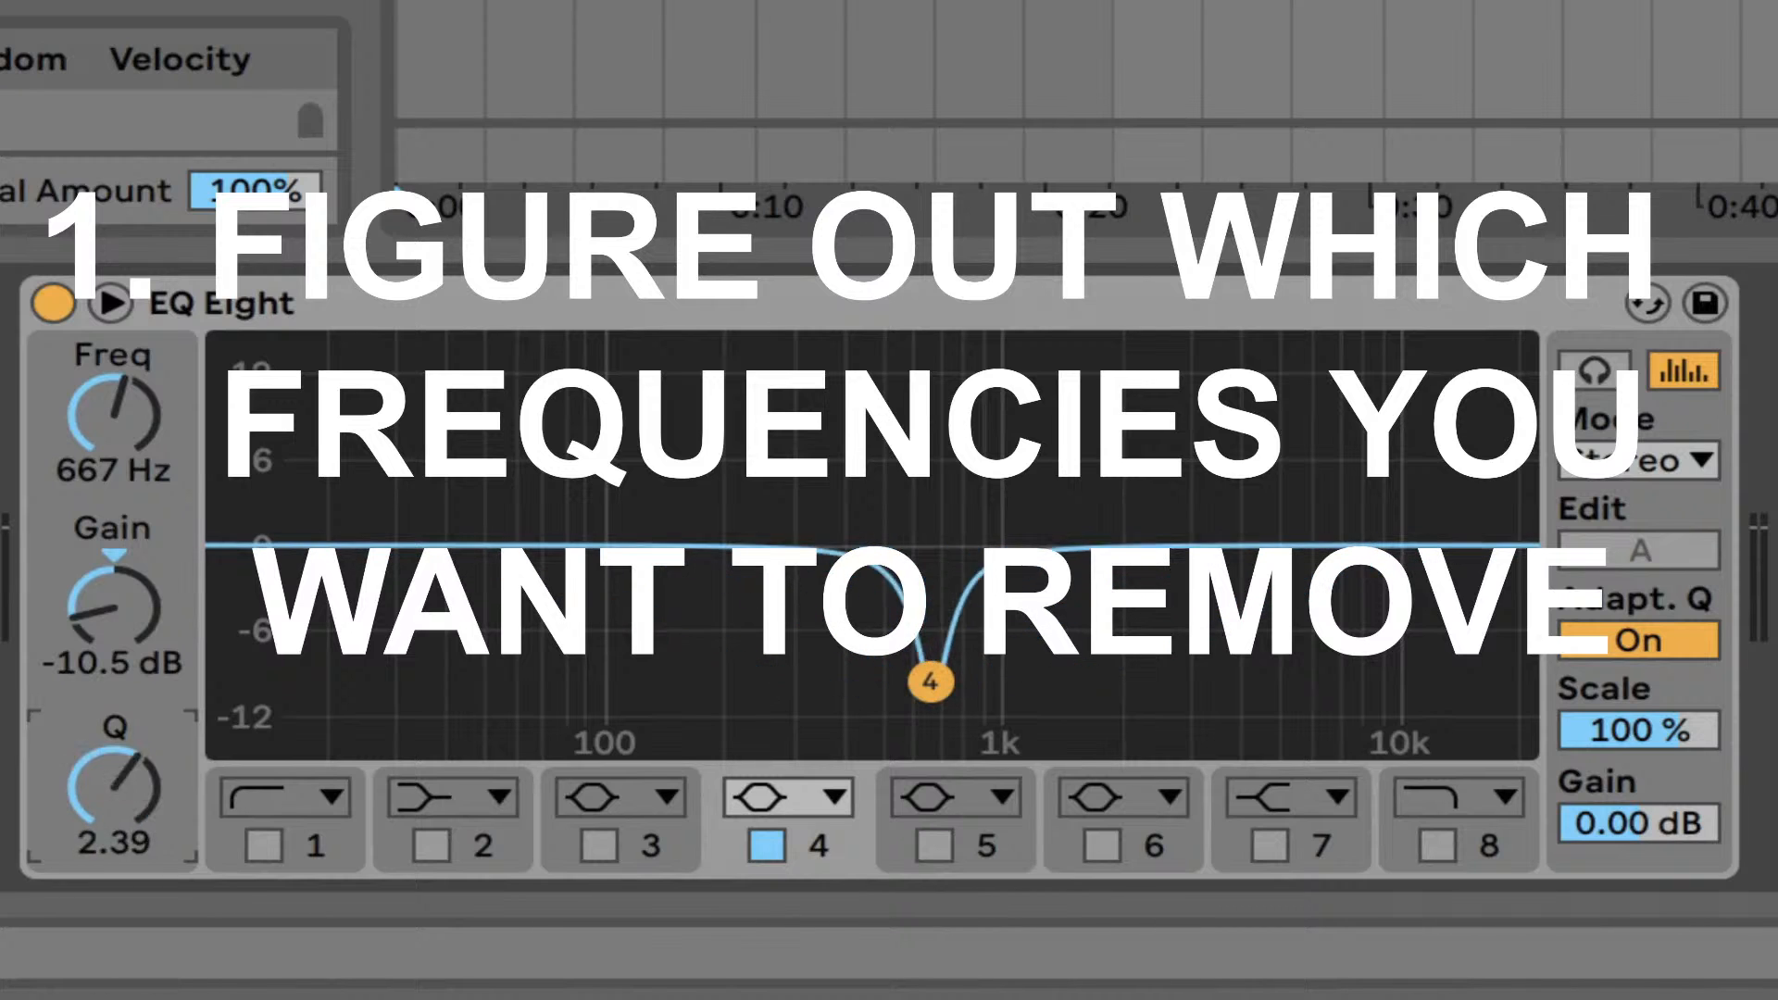
left_click_drag(115, 857, 115, 788)
left_click_drag(114, 860, 114, 972)
left_click_drag(114, 788, 114, 602)
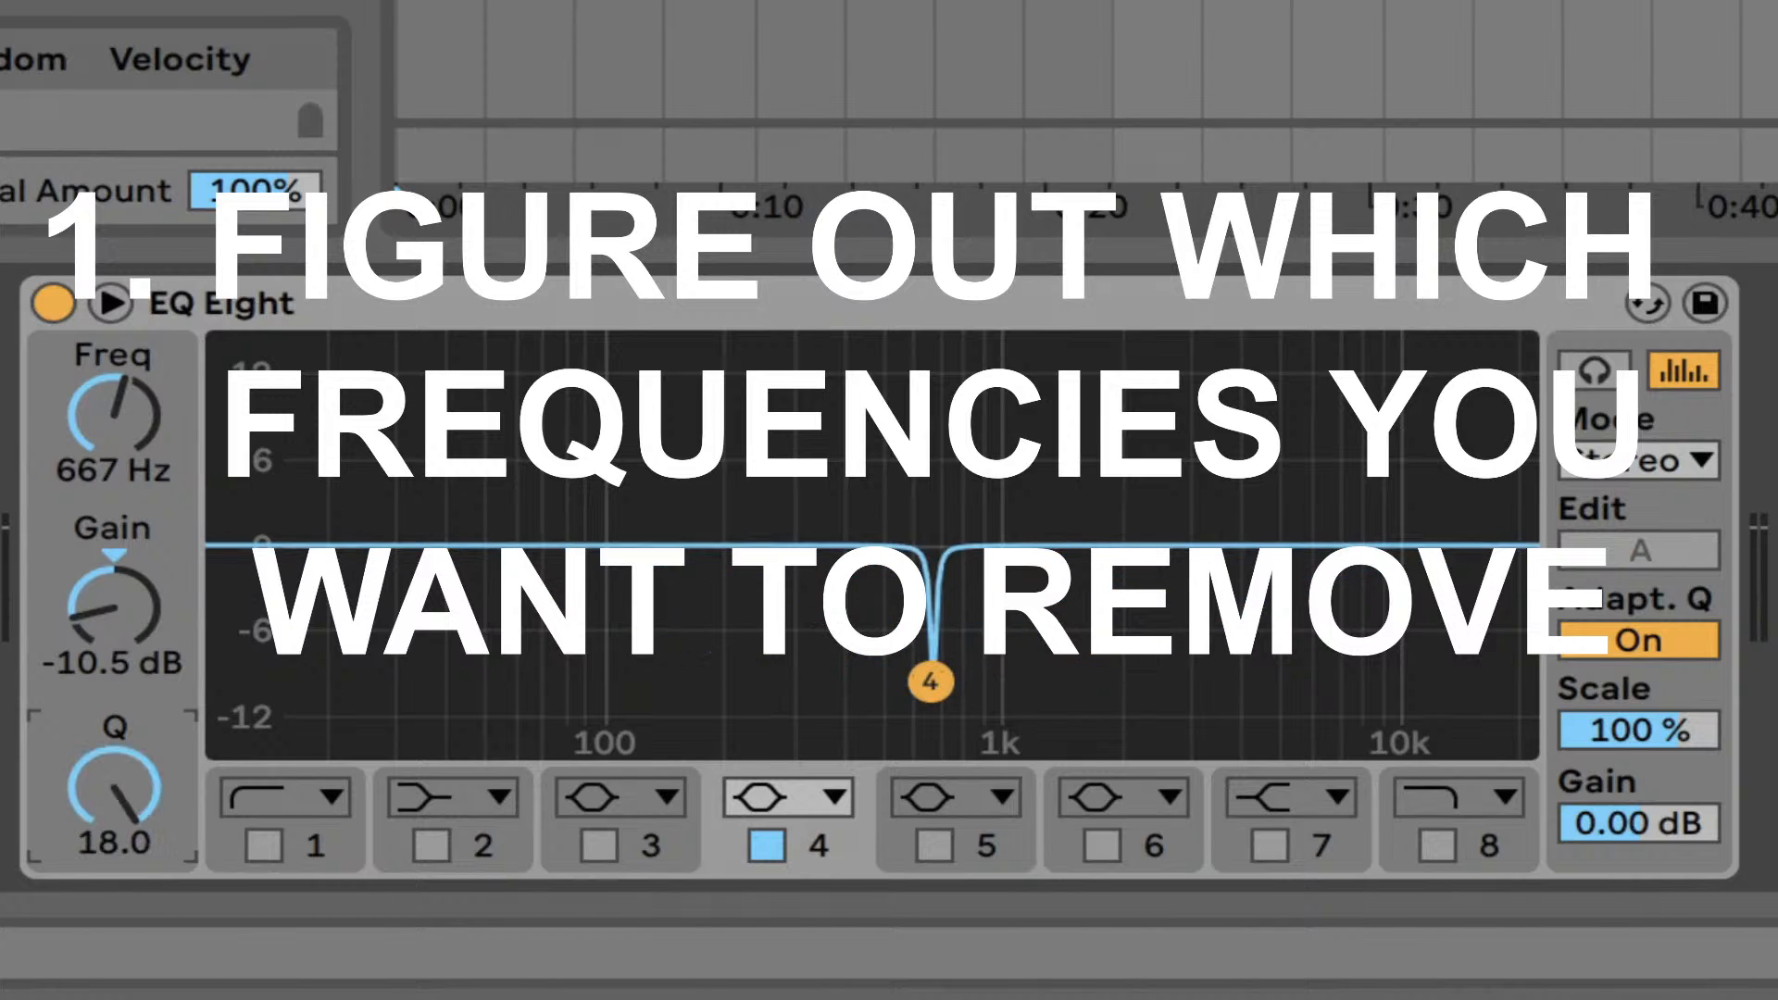
left_click_drag(114, 788, 114, 715)
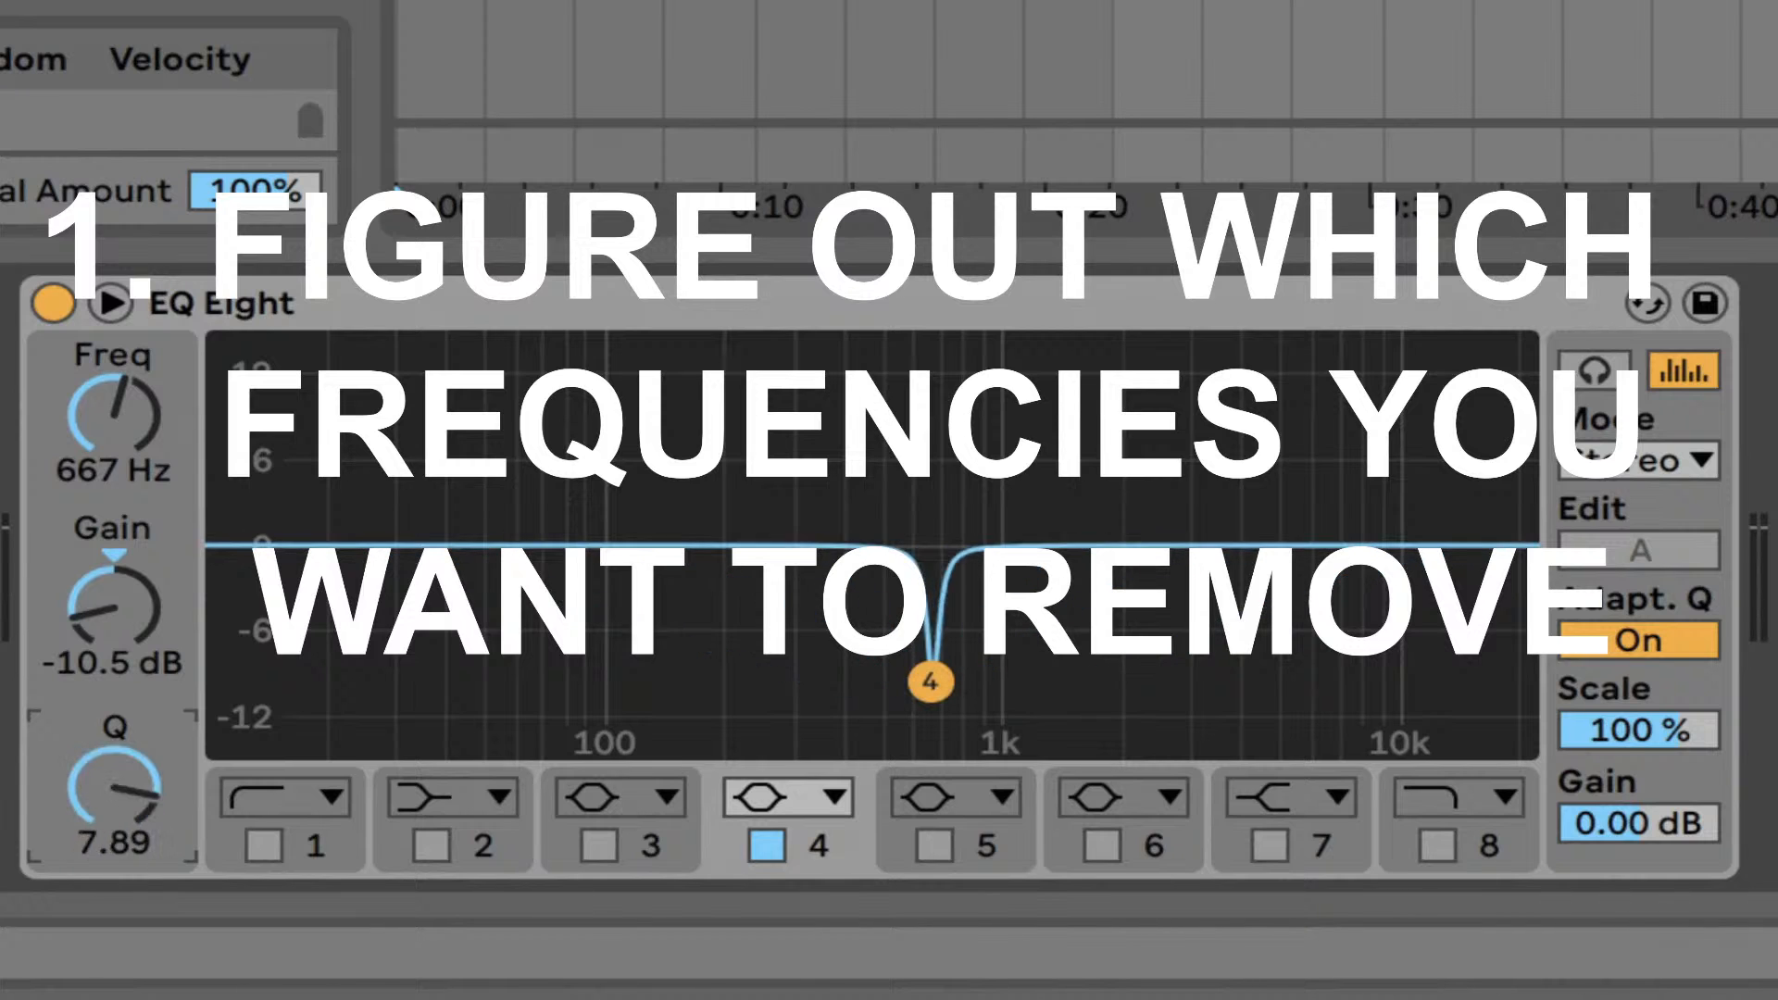
left_click_drag(114, 788, 115, 895)
left_click_drag(1166, 327, 732, 156)
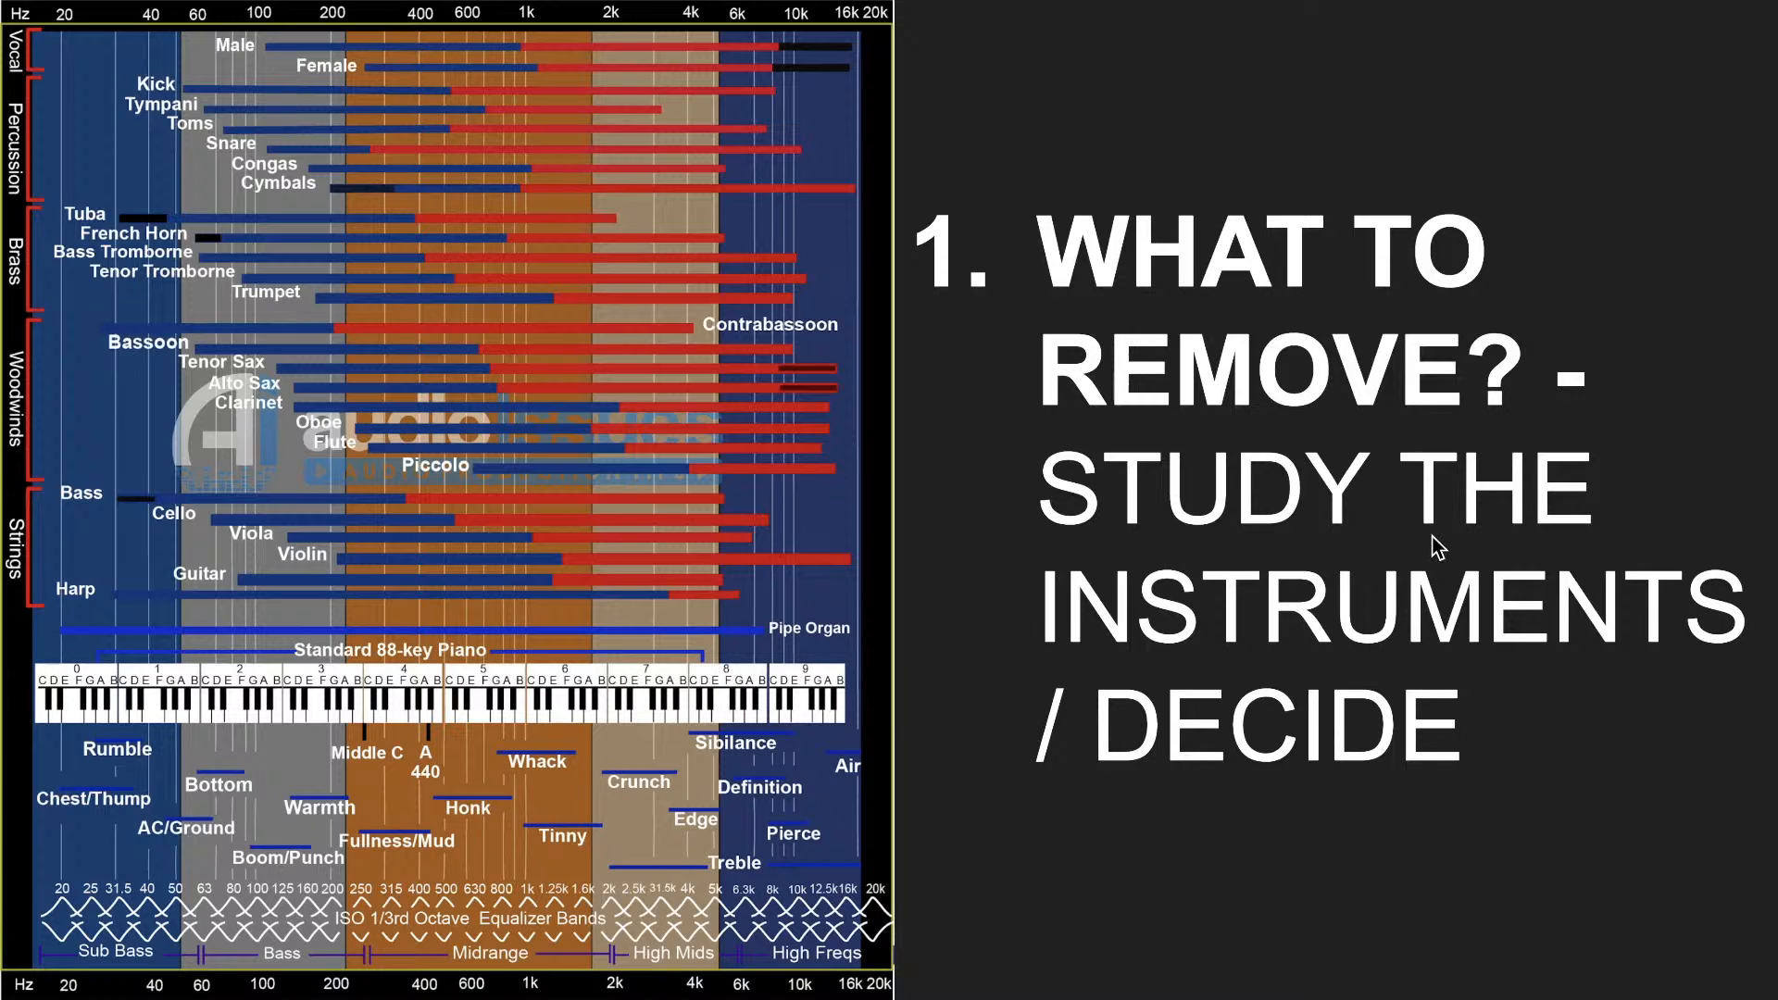
- Advance the slideshow to the "WHAT TO REMOVE? - establish routines" slide
left_click(1189, 490)
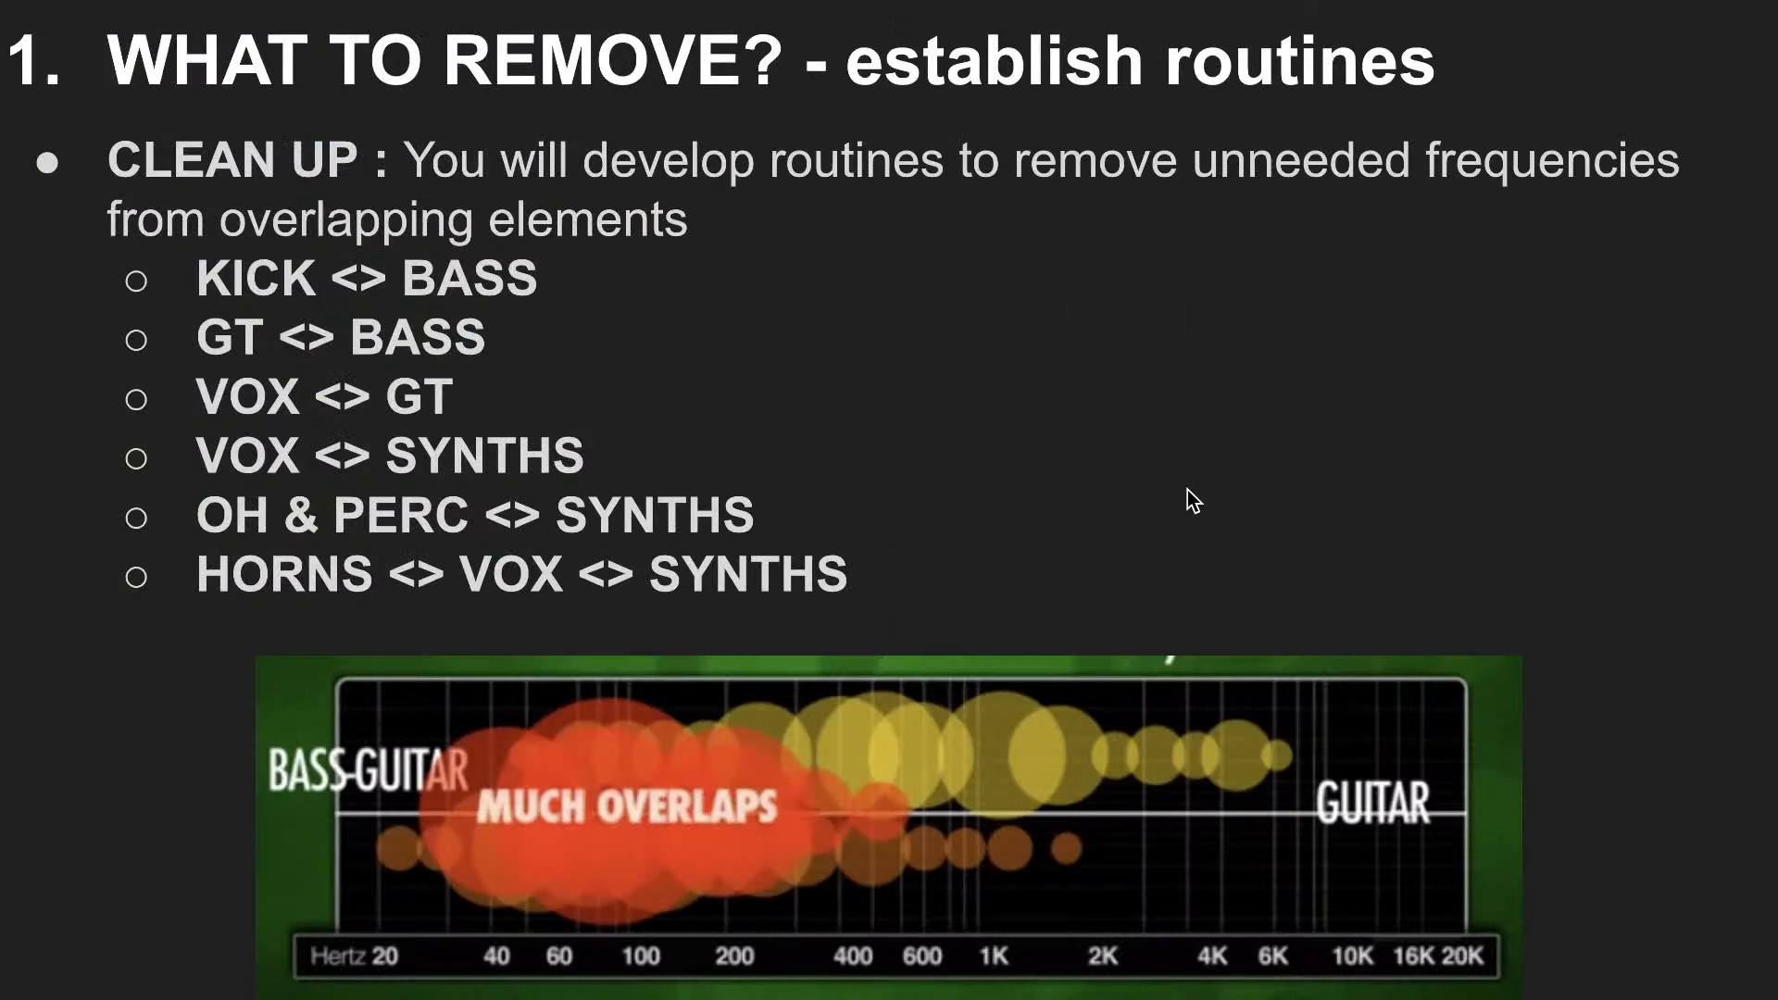